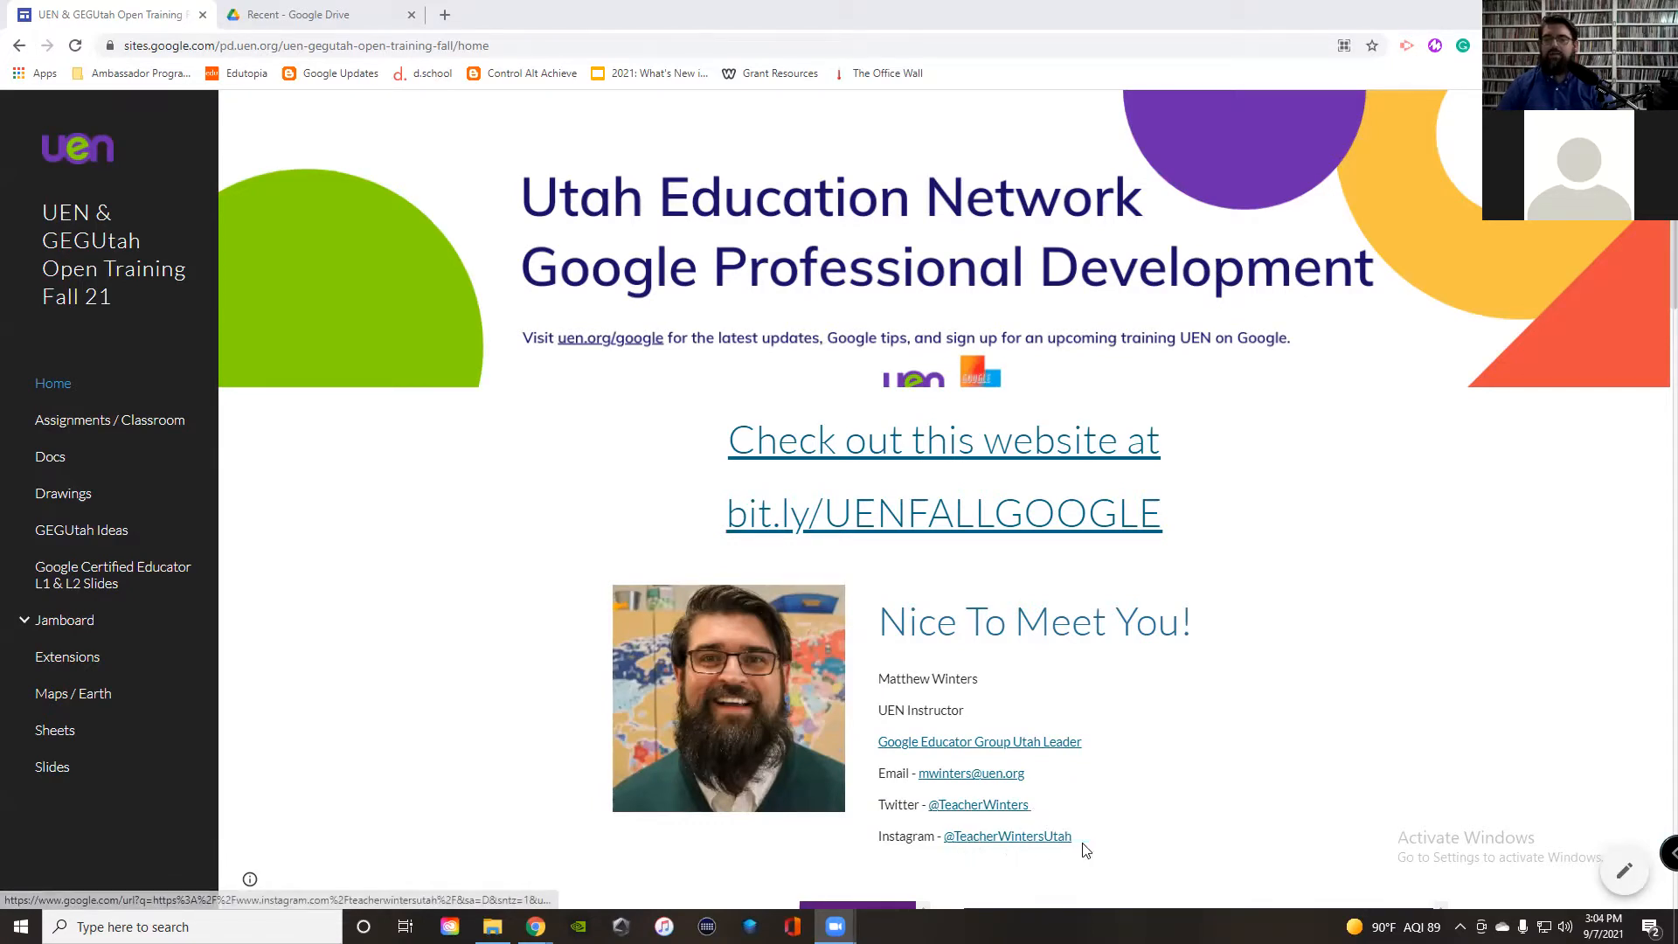
Step: Scroll the current page, then switch to the Google Drive tab
scroll(1201, 756, down, 3)
scroll(1201, 756, down, 8)
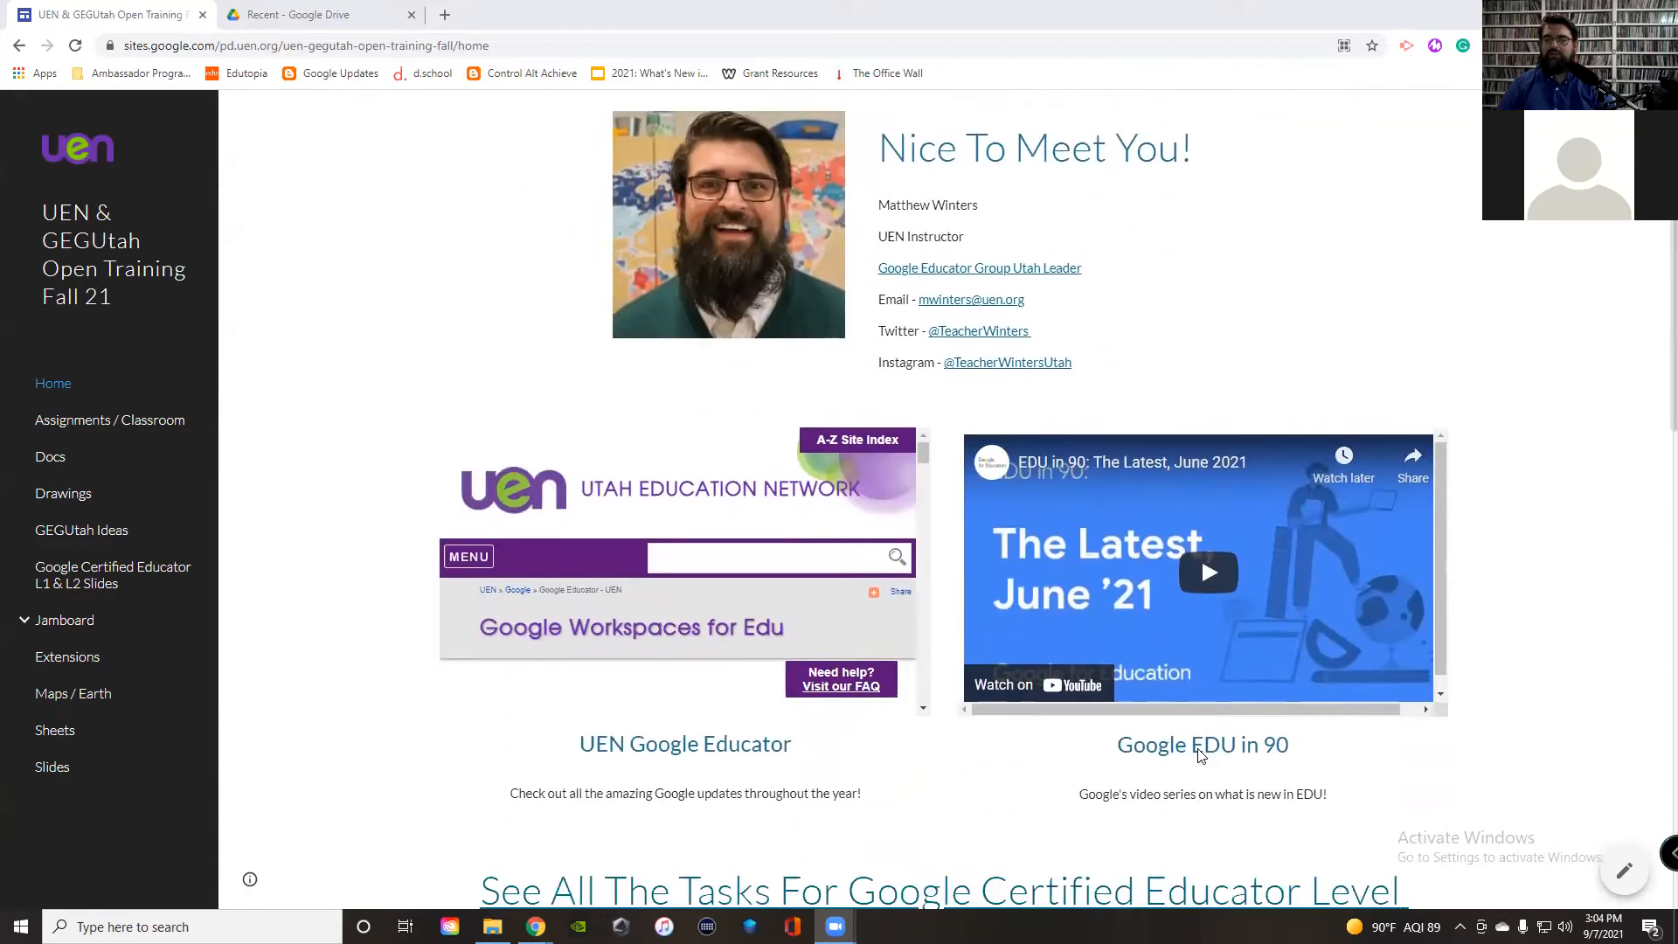
scroll(1201, 756, down, 5)
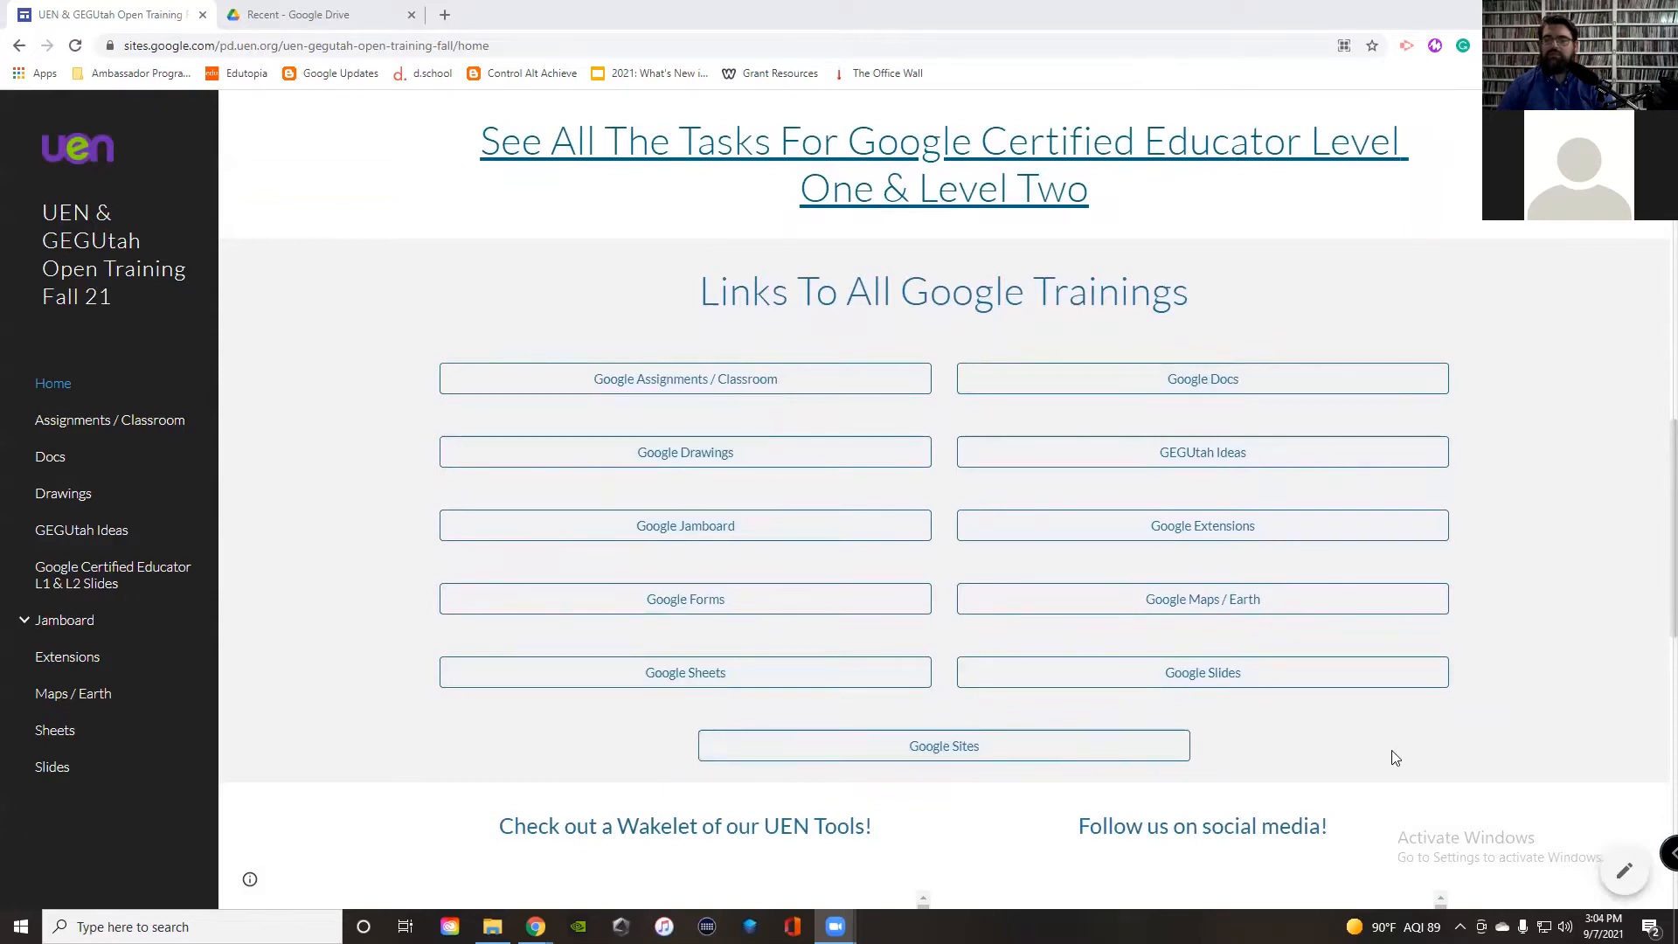
scroll(1391, 750, down, 3)
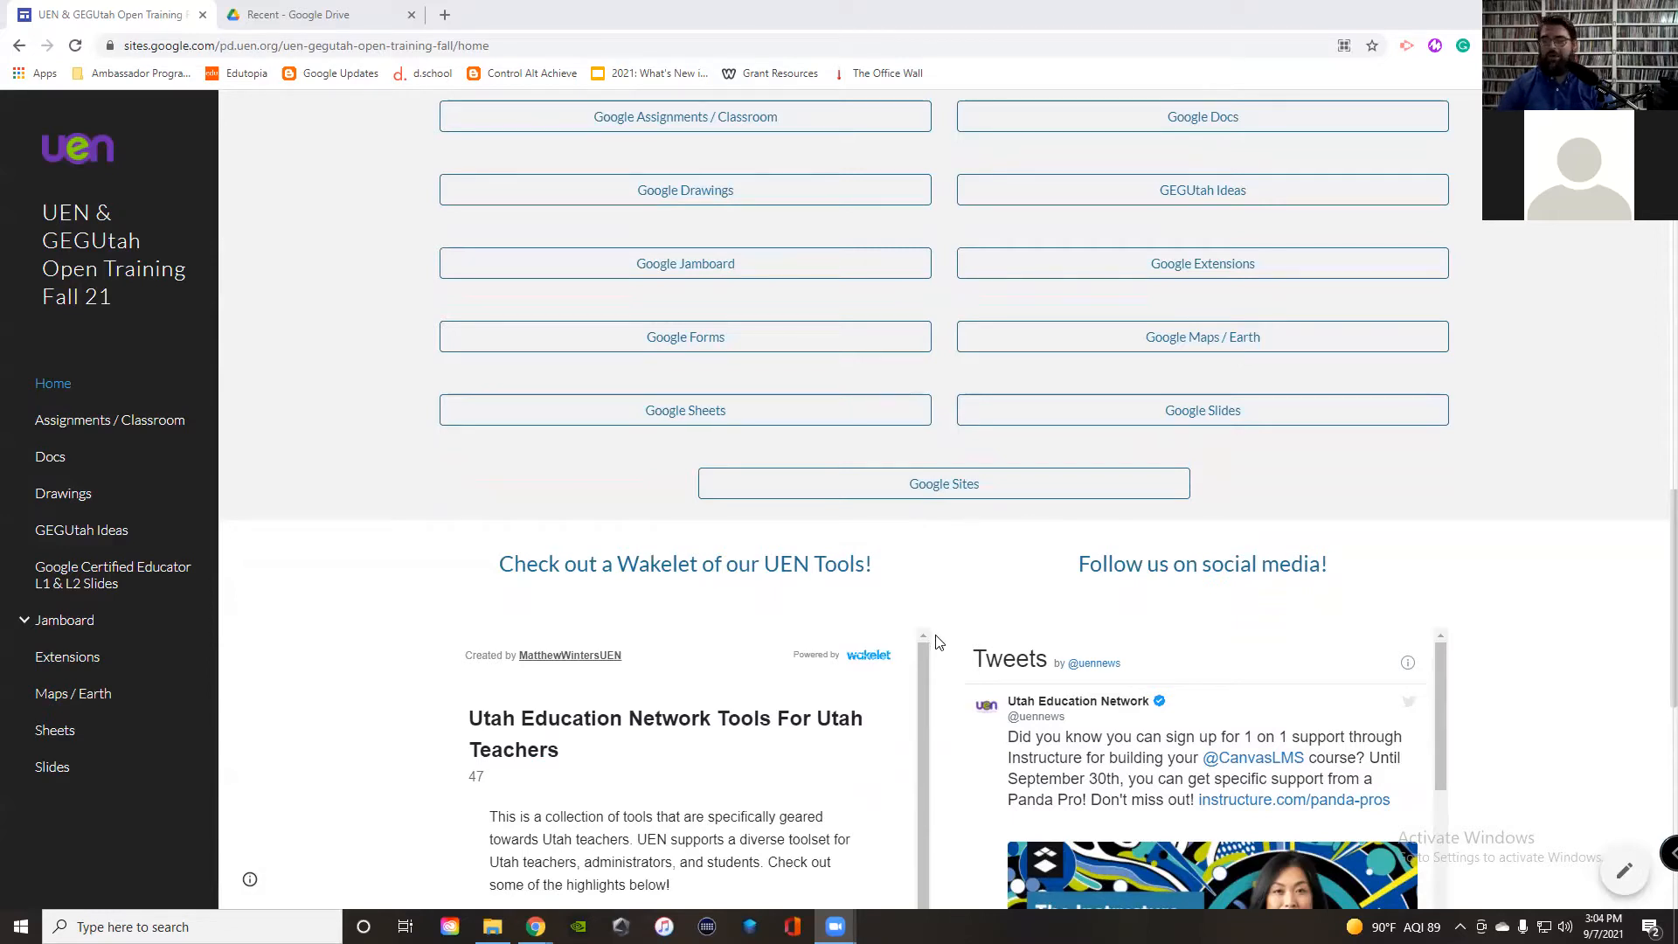
scroll(938, 643, down, 1)
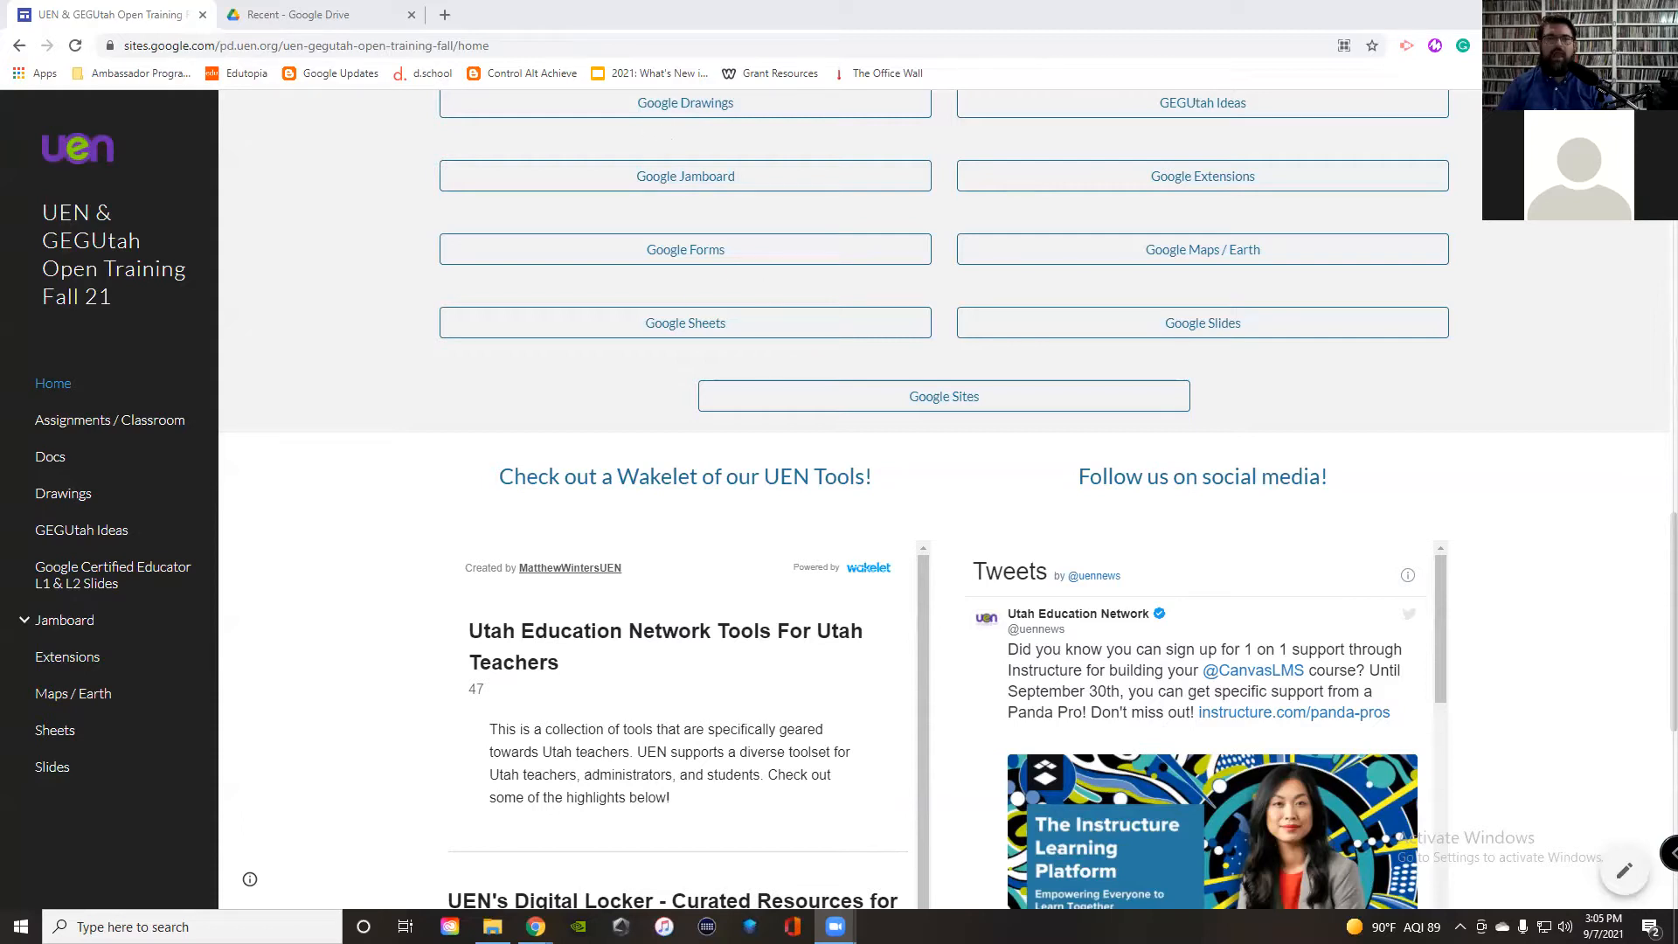
click(306, 12)
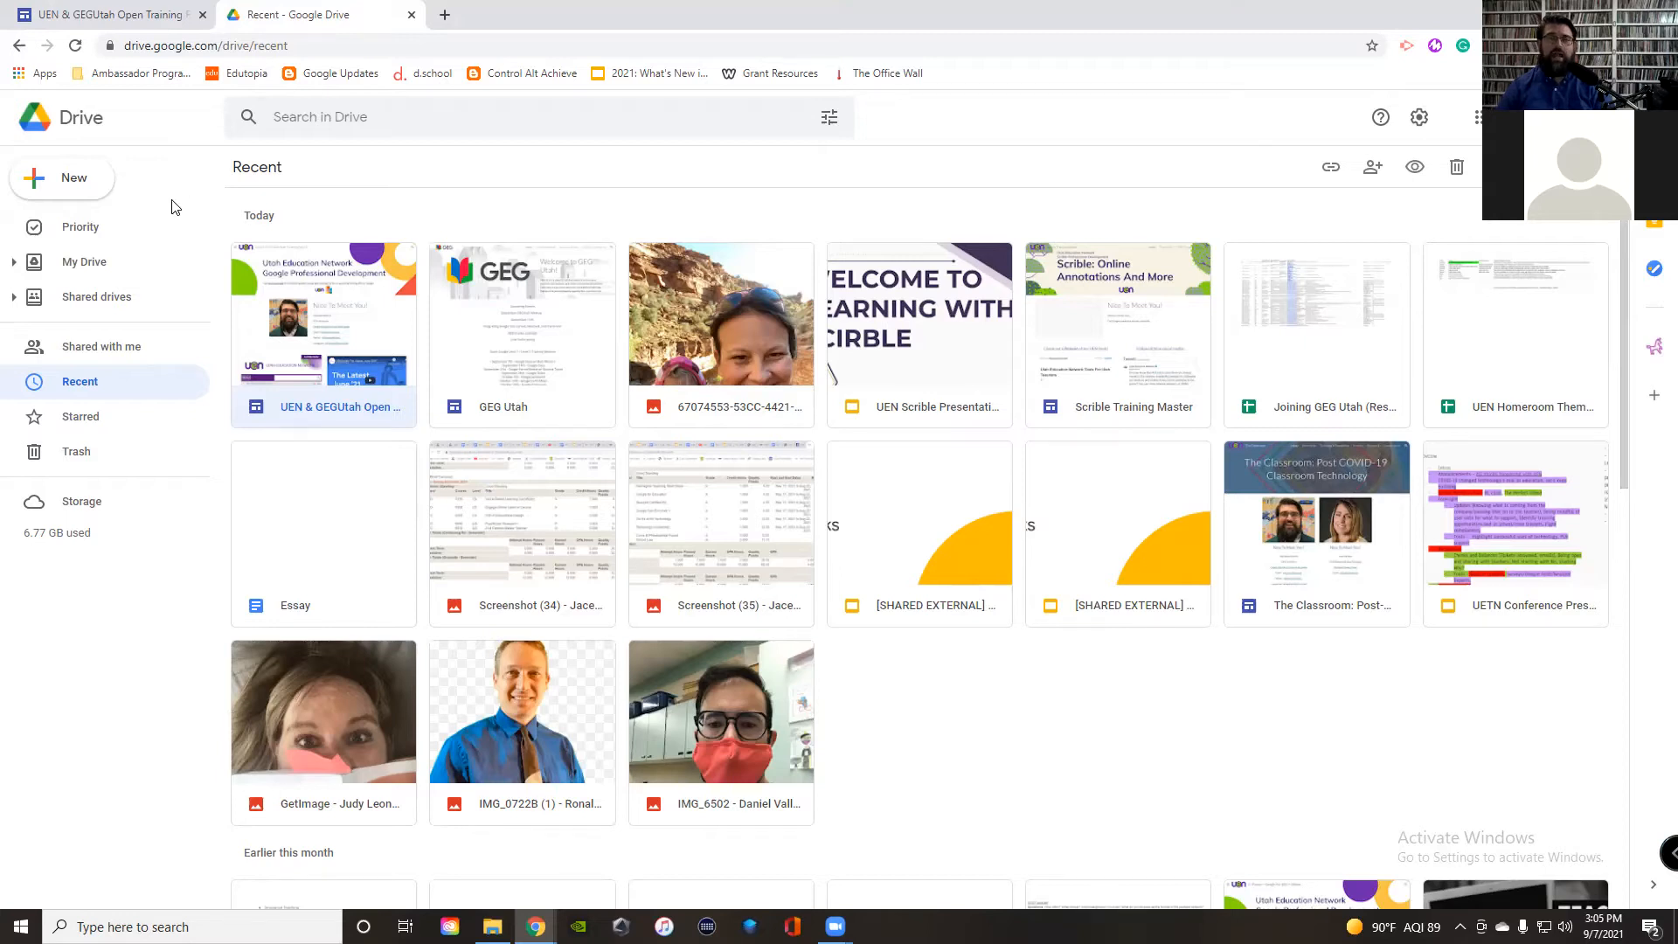
Step: Find Google Sites under New > More, then bring up the Google apps launcher
click(81, 180)
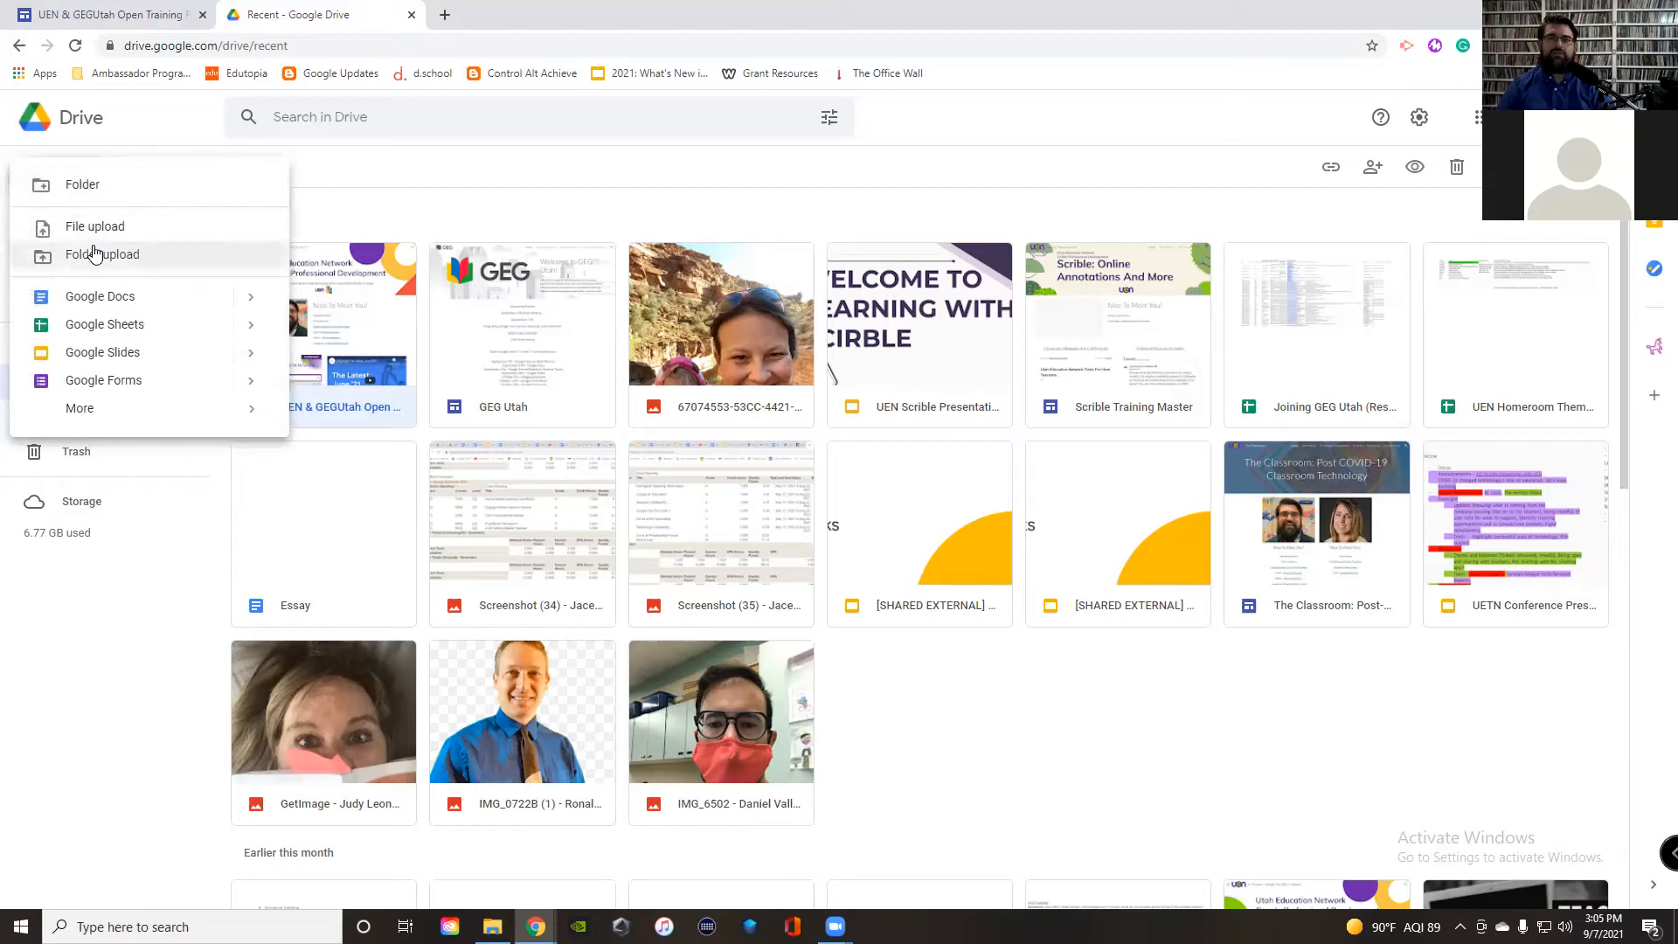
mouse_move(114, 410)
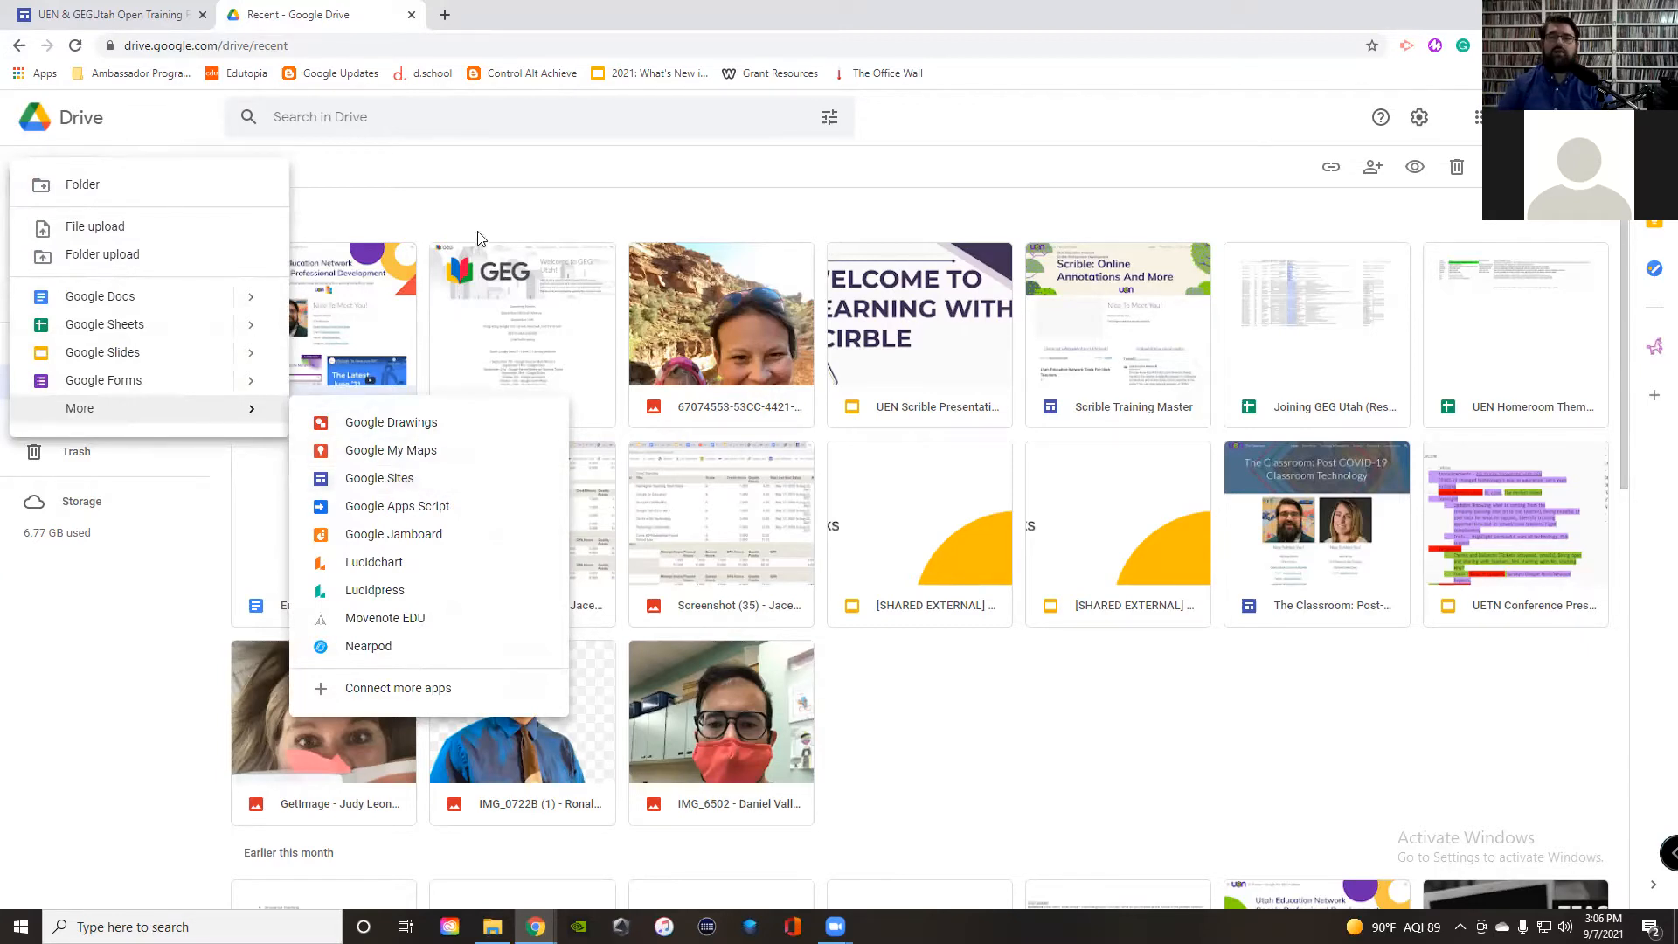
click(594, 215)
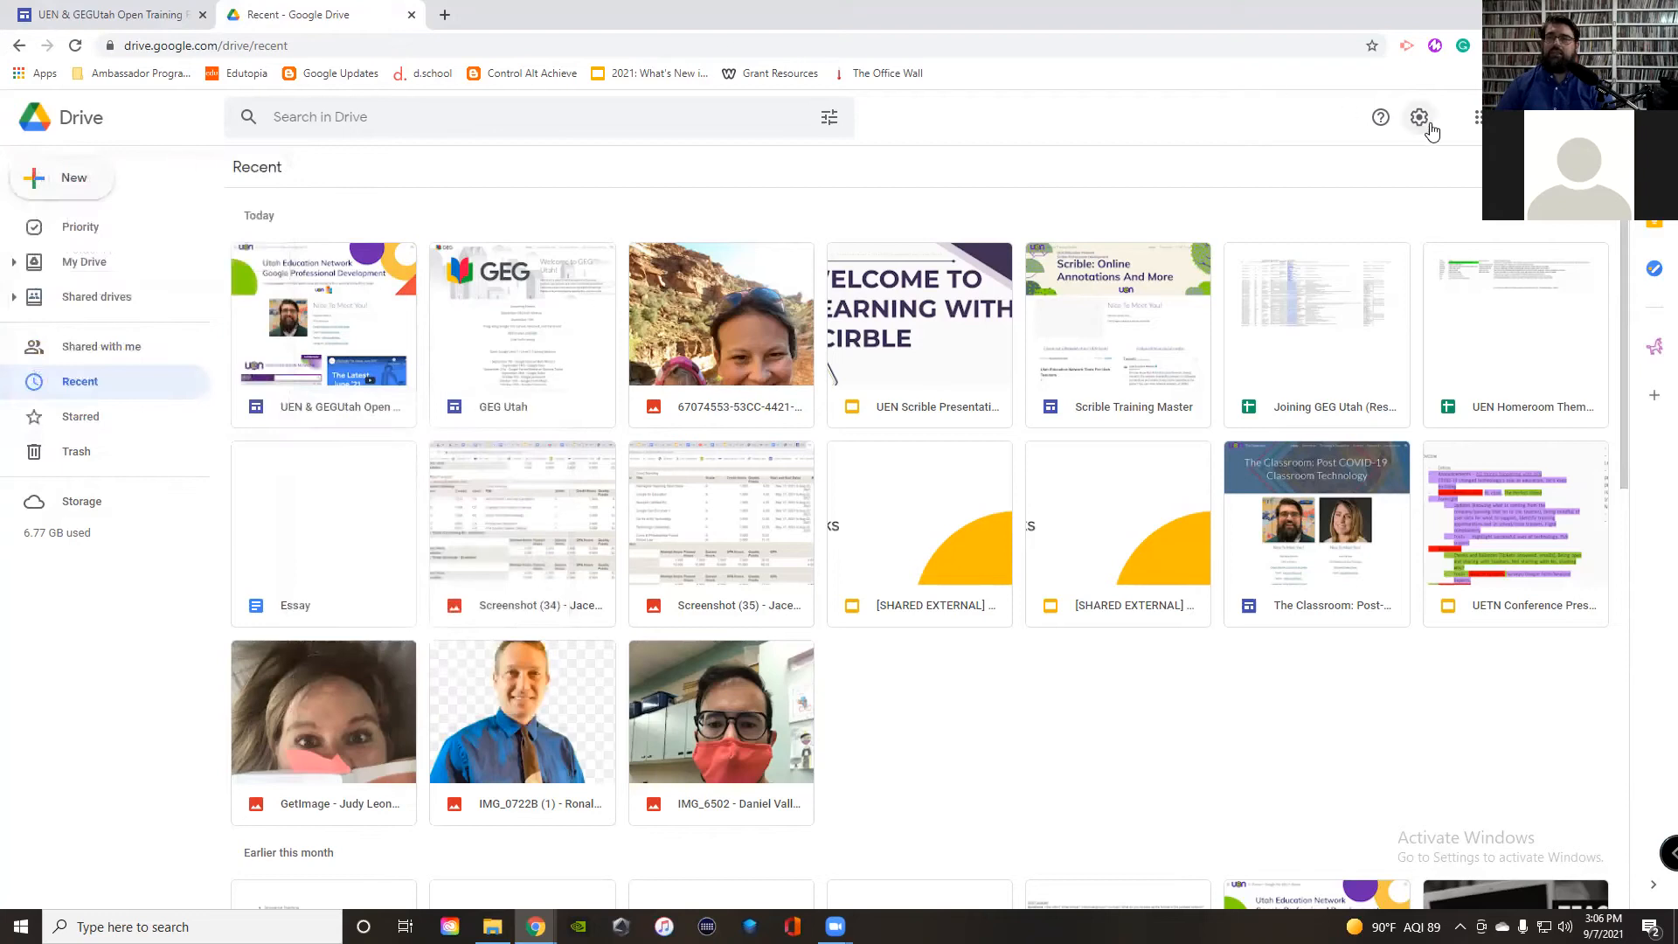
click(1478, 120)
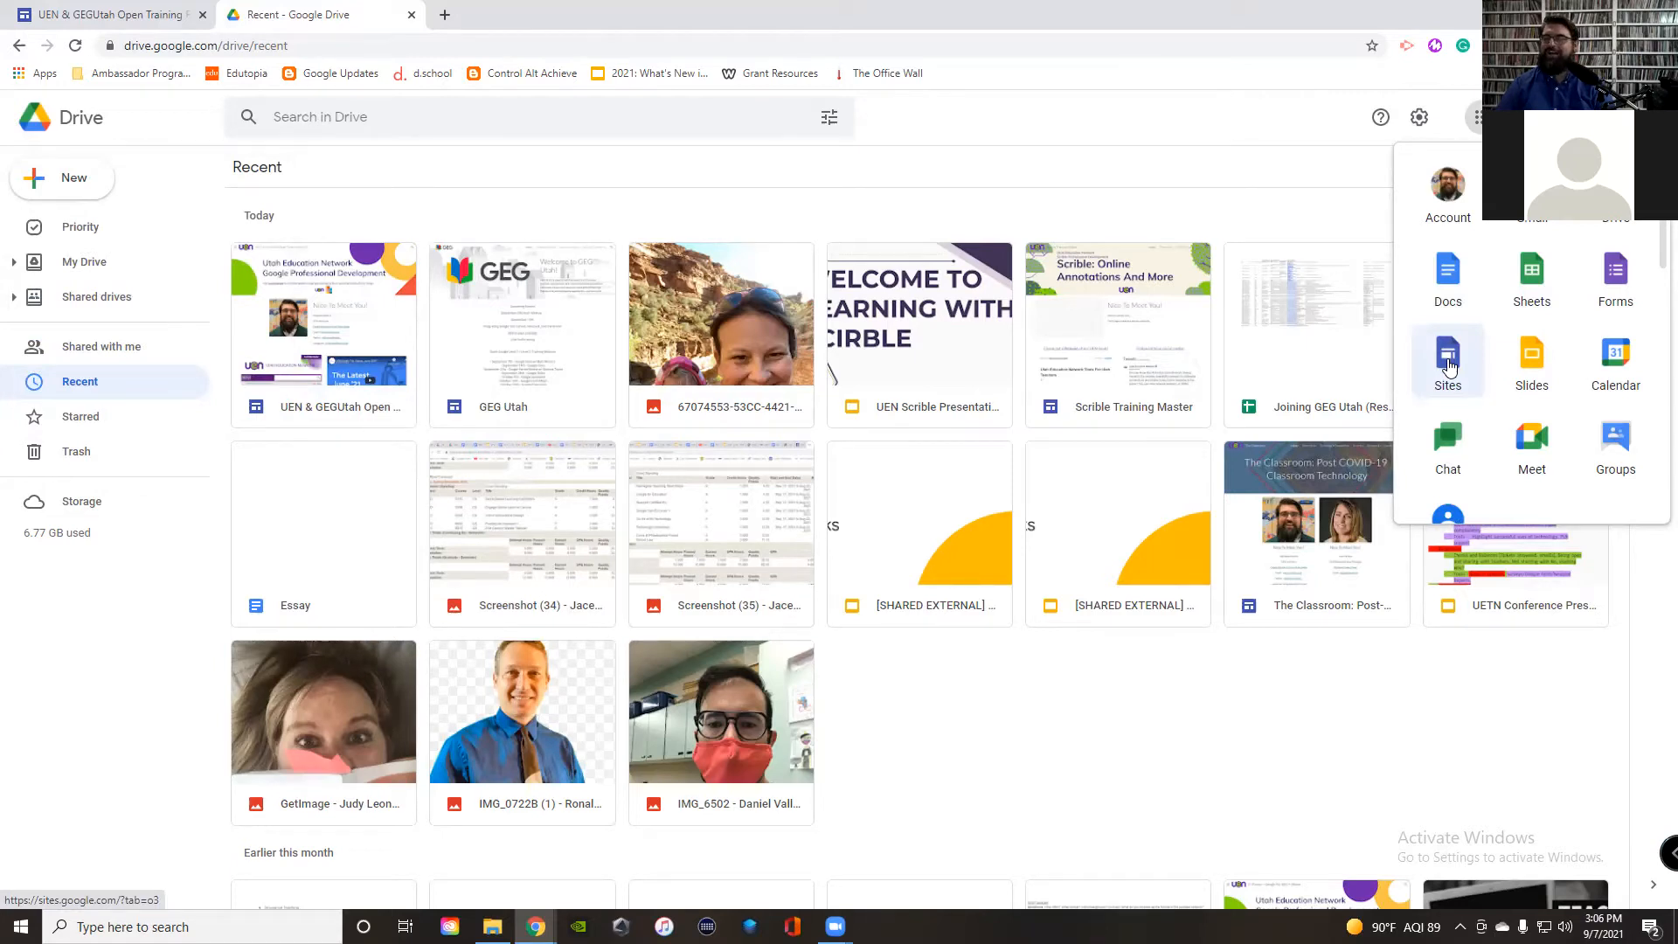
Step: Launch Google Sites from the apps launcher and look over its recent sites list
click(1449, 366)
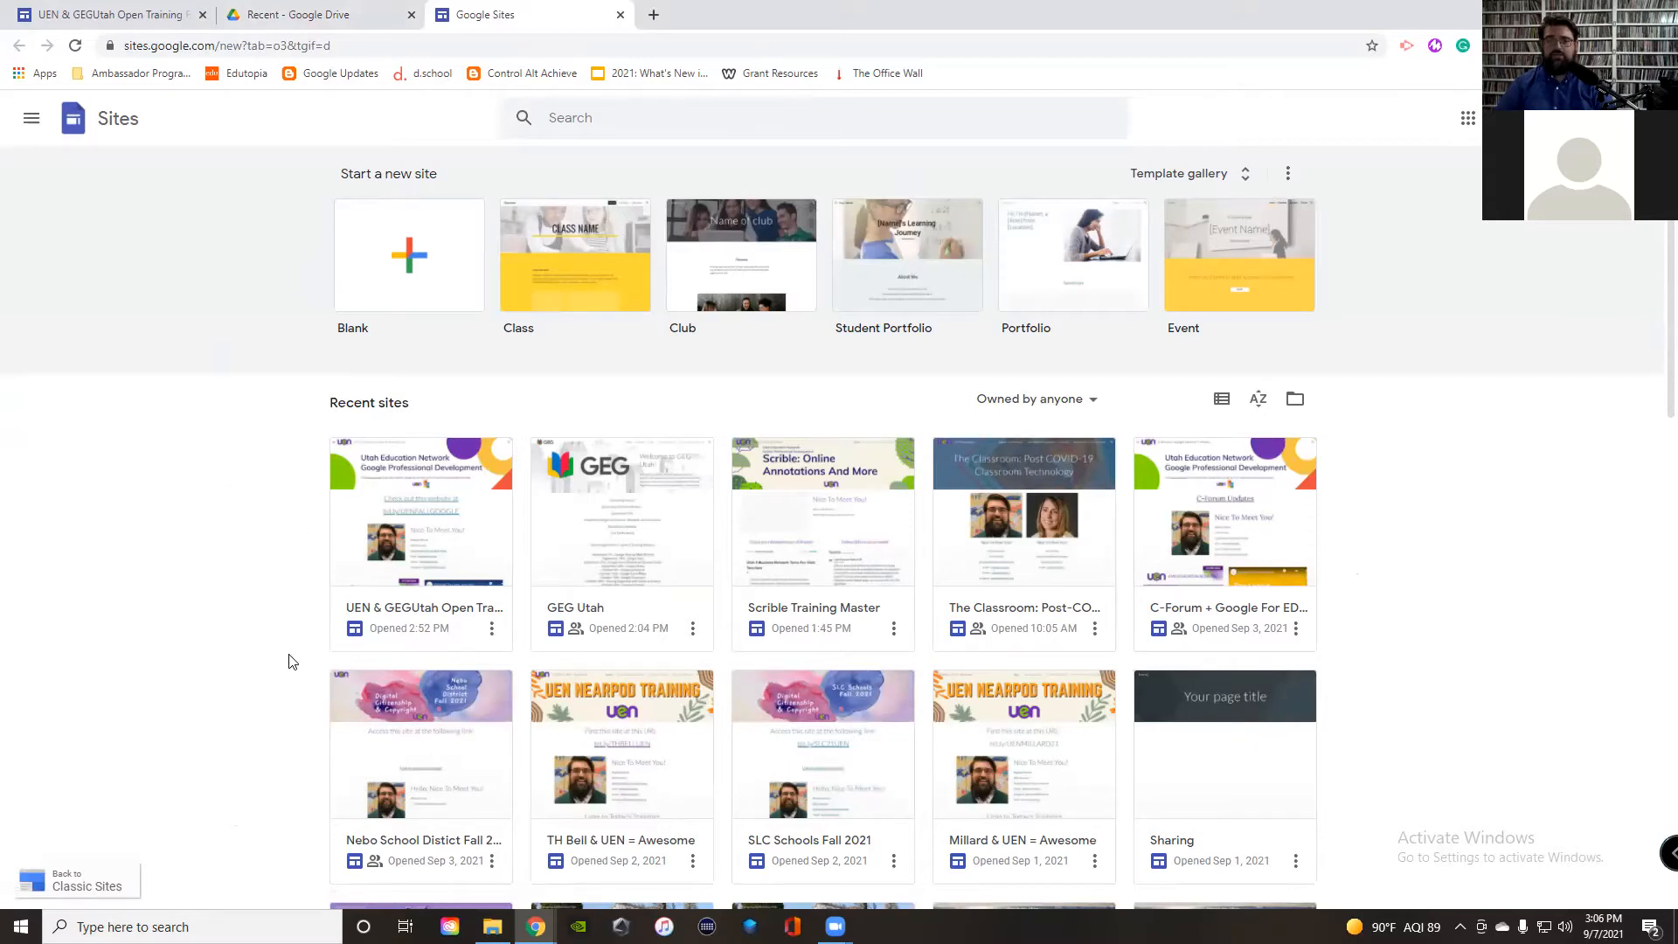
scroll(301, 633, down, 4)
scroll(302, 633, down, 10)
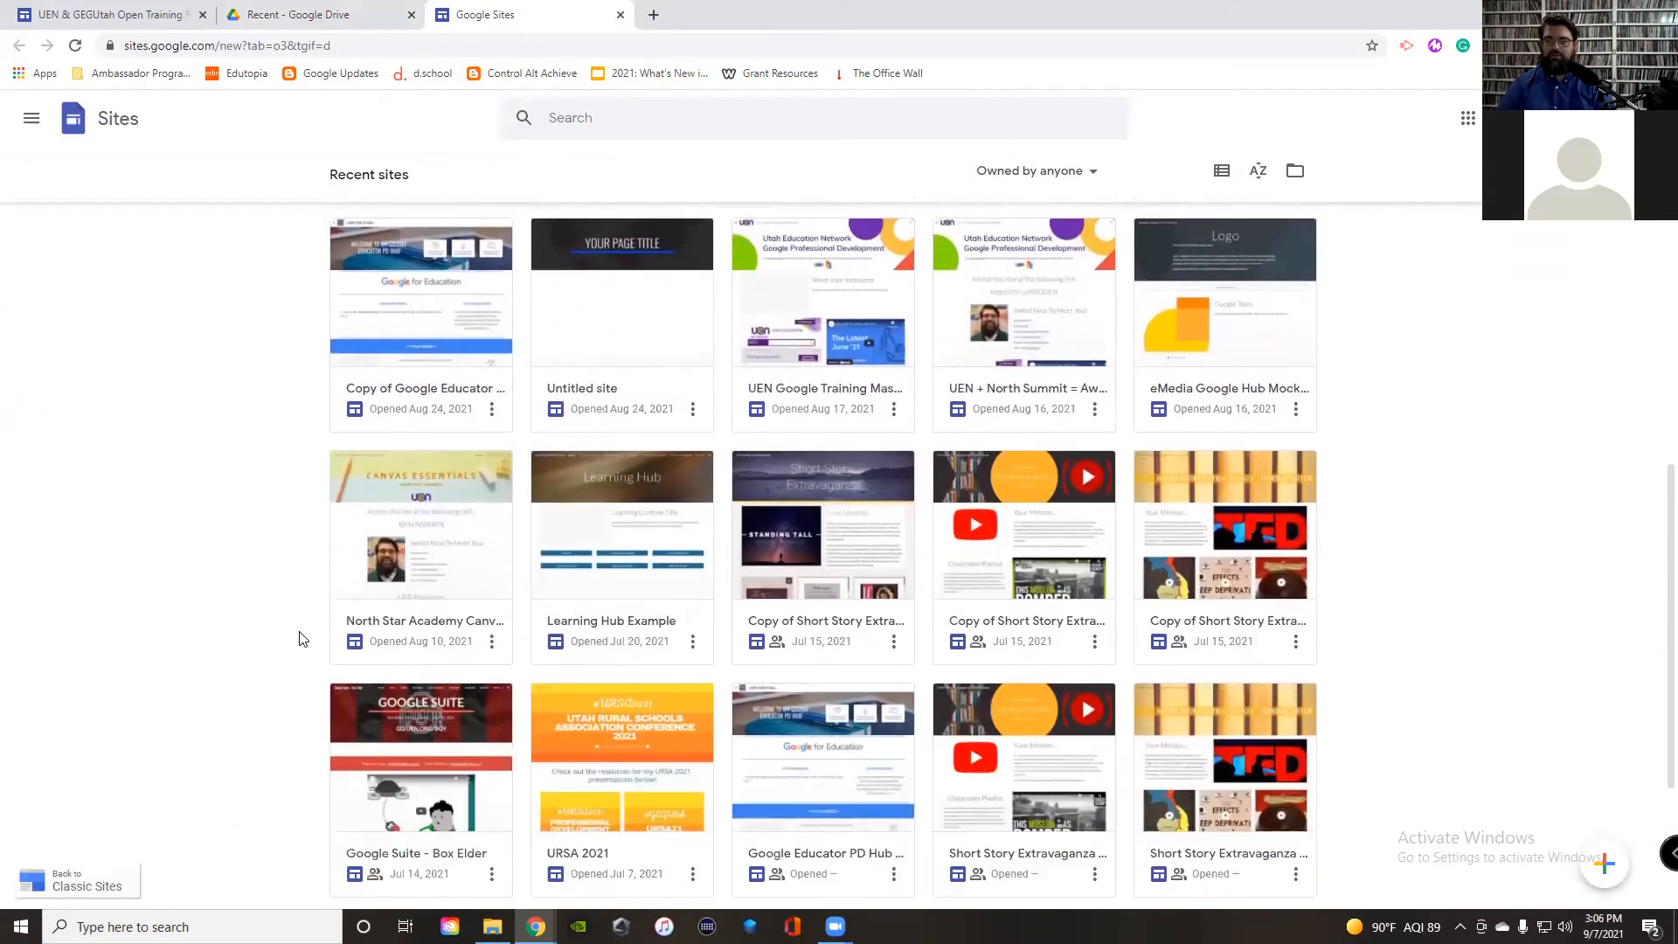
scroll(301, 638, up, 10)
scroll(302, 638, down, 8)
scroll(302, 636, up, 12)
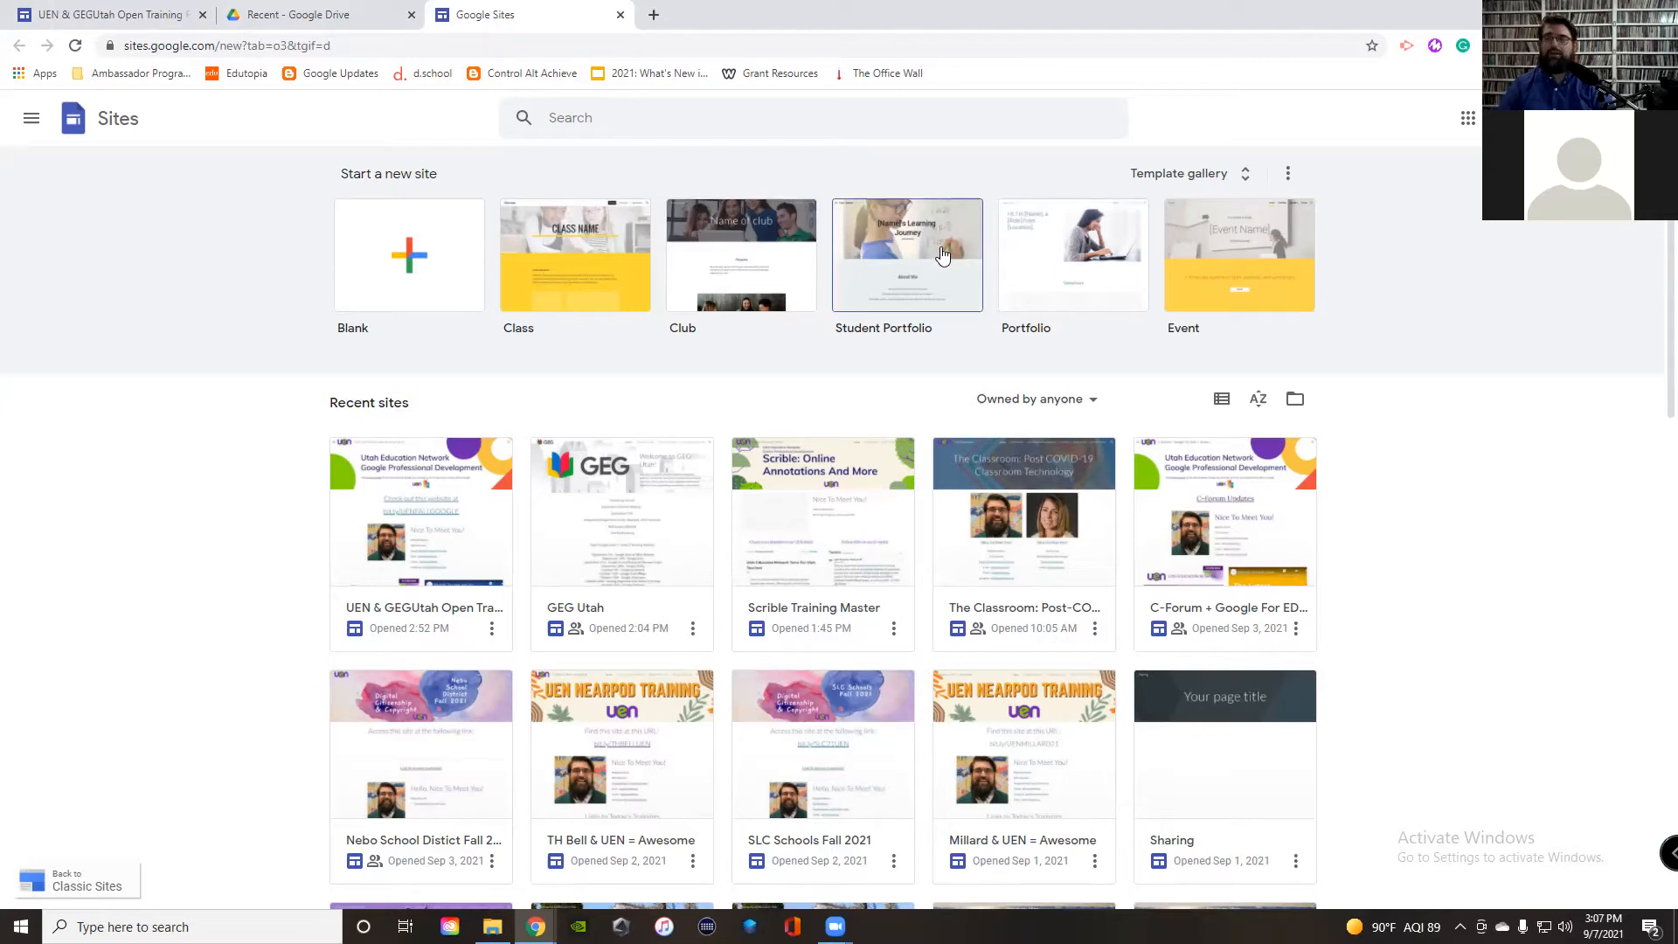
Step: Create a new site from the Blank template
click(414, 264)
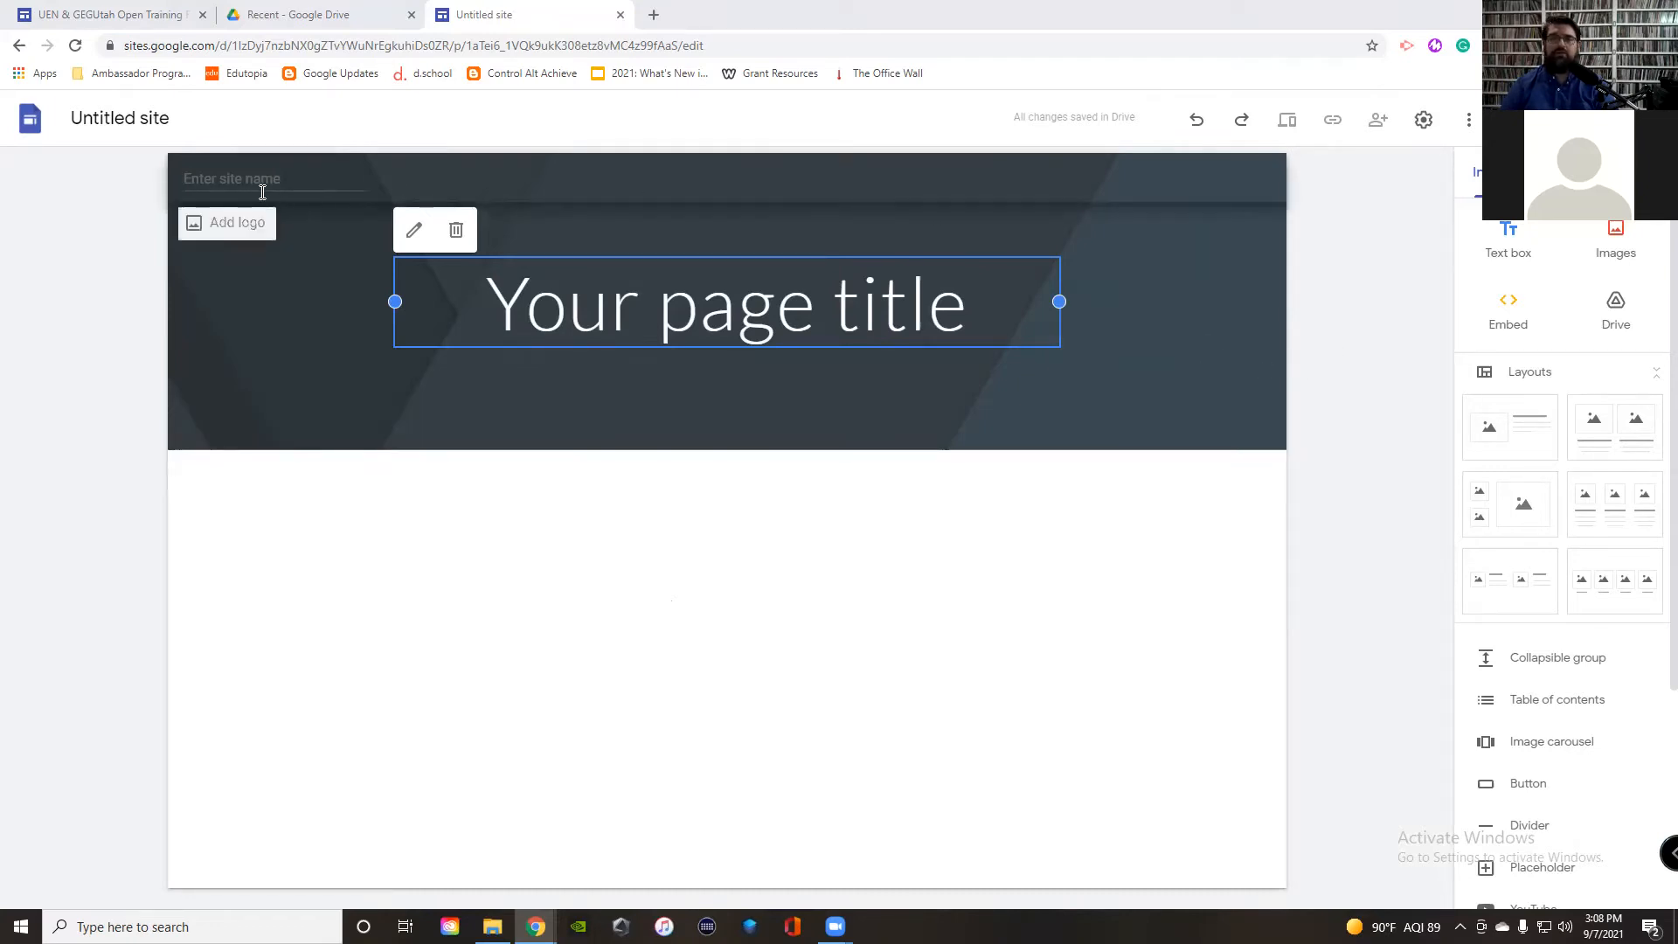
Step: Change the site name from Untitled site to 'Sample'
click(120, 117)
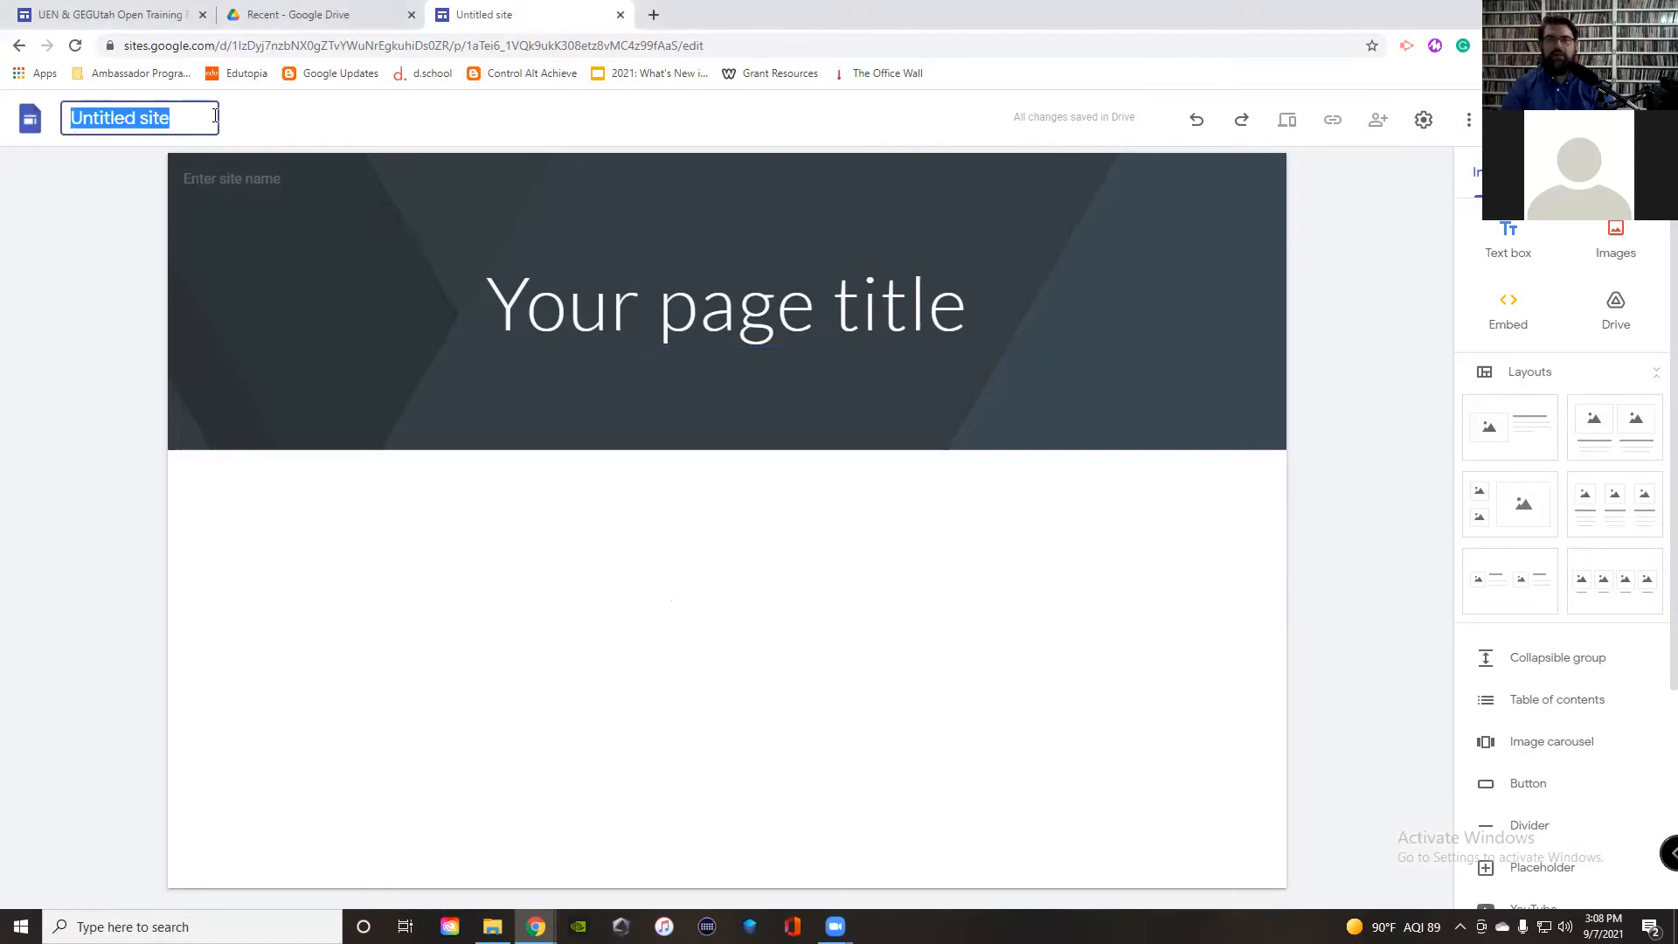
text(Sample)
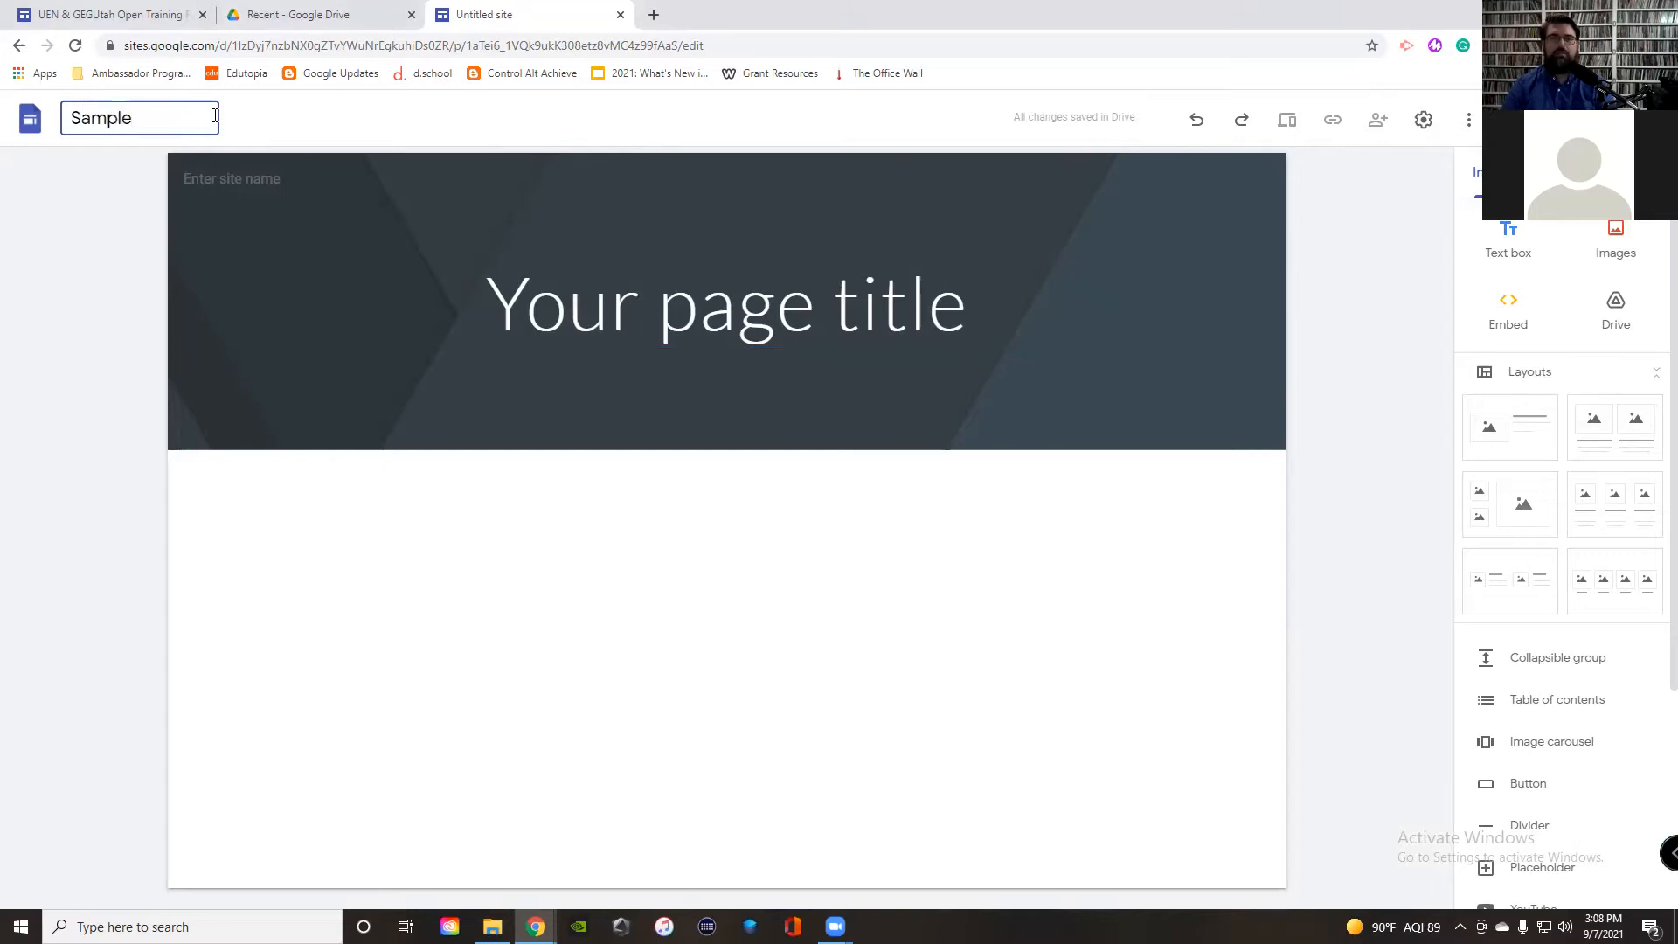
key(Return)
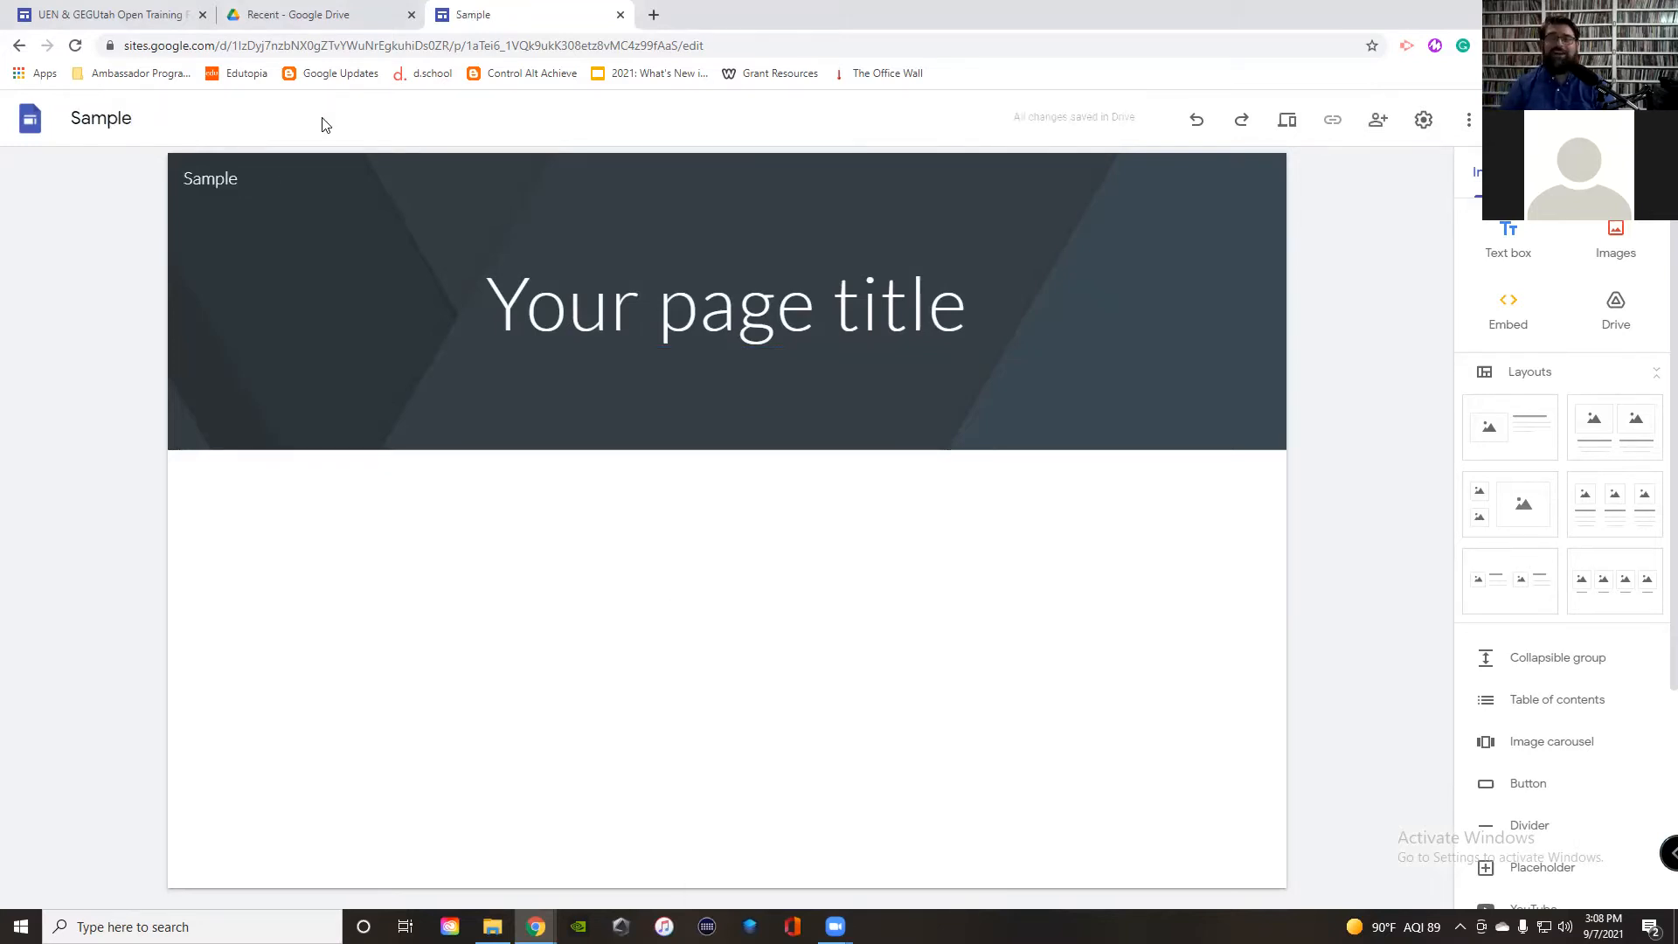
mouse_move(826, 217)
mouse_move(1194, 327)
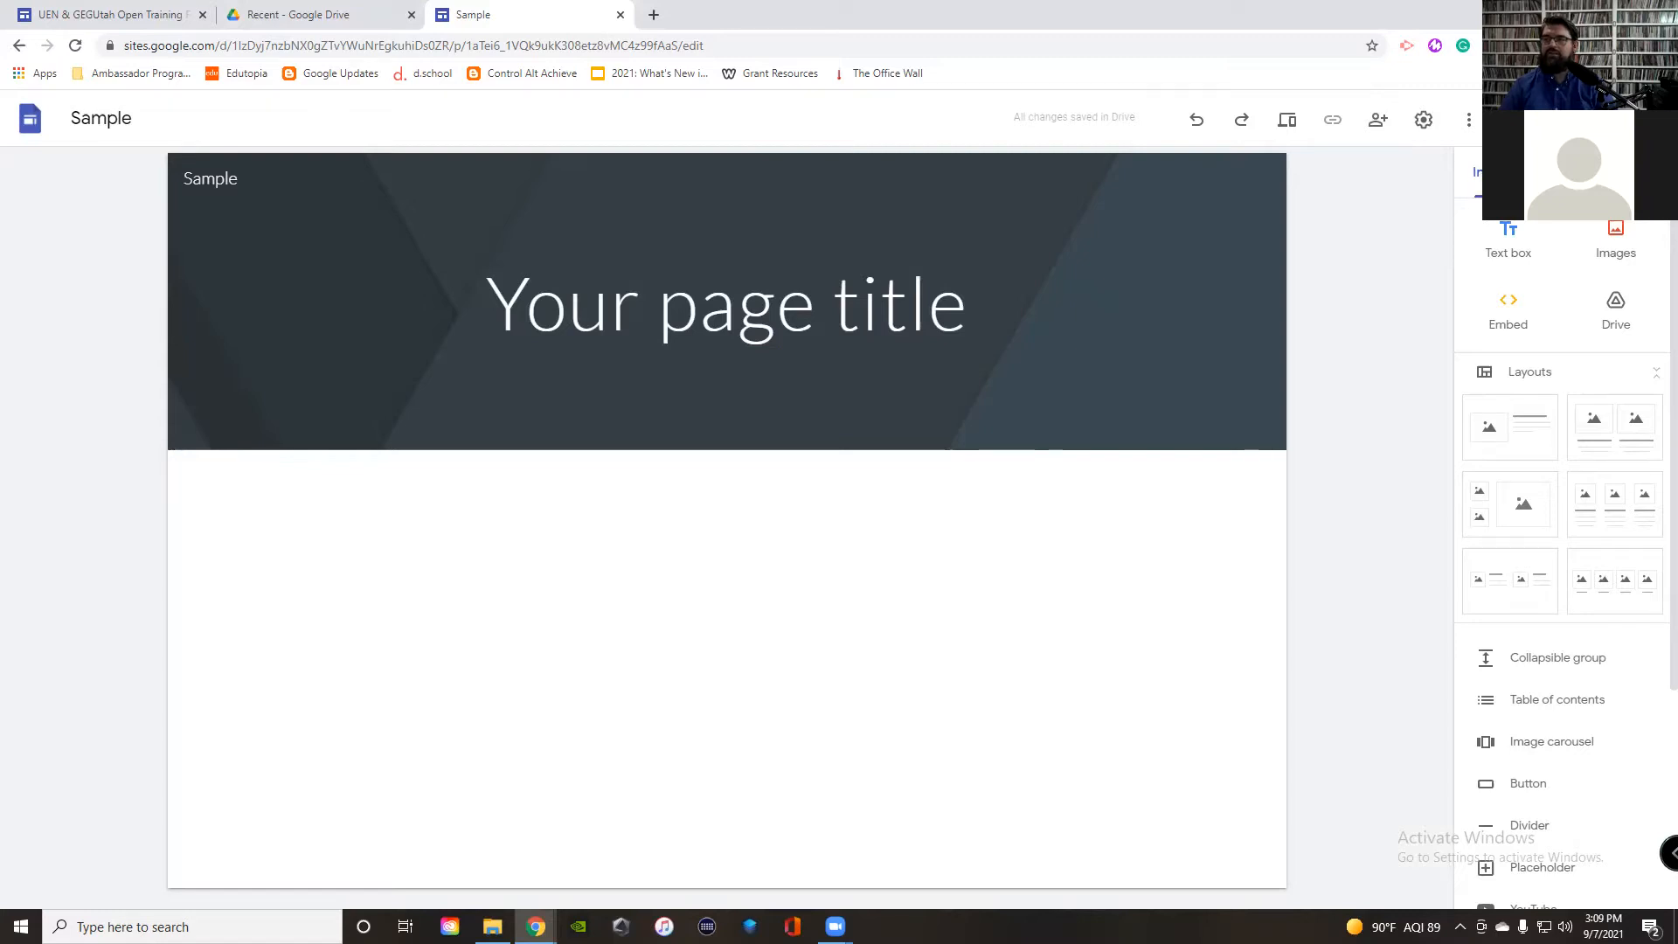
click(1566, 173)
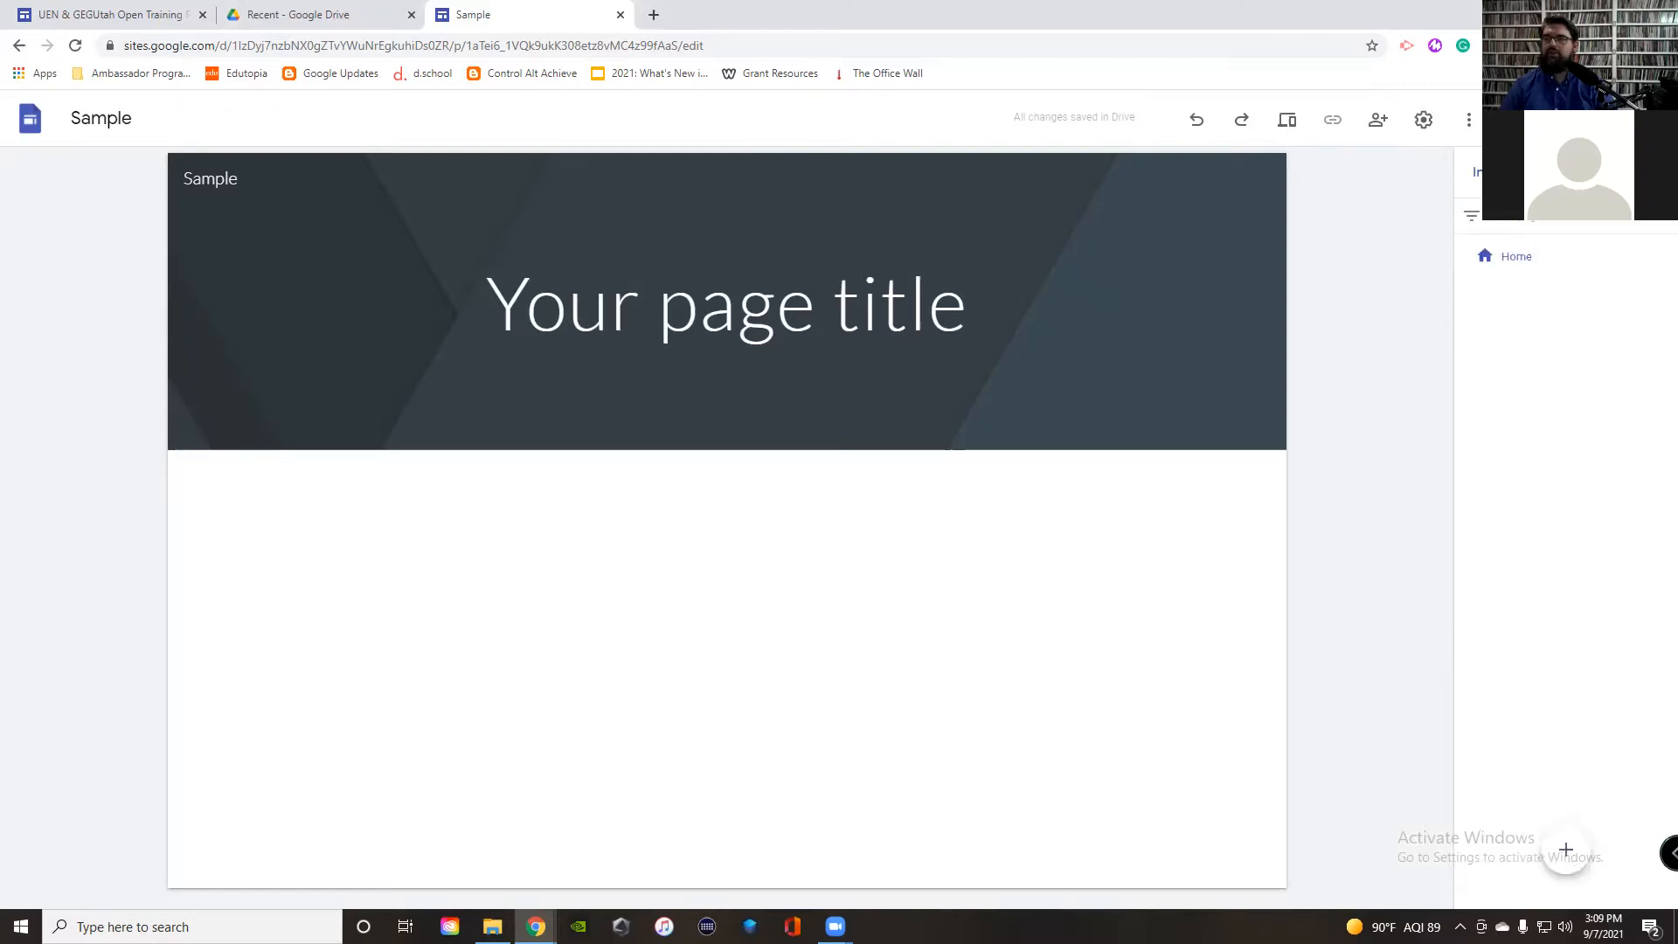
click(1633, 172)
click(1476, 172)
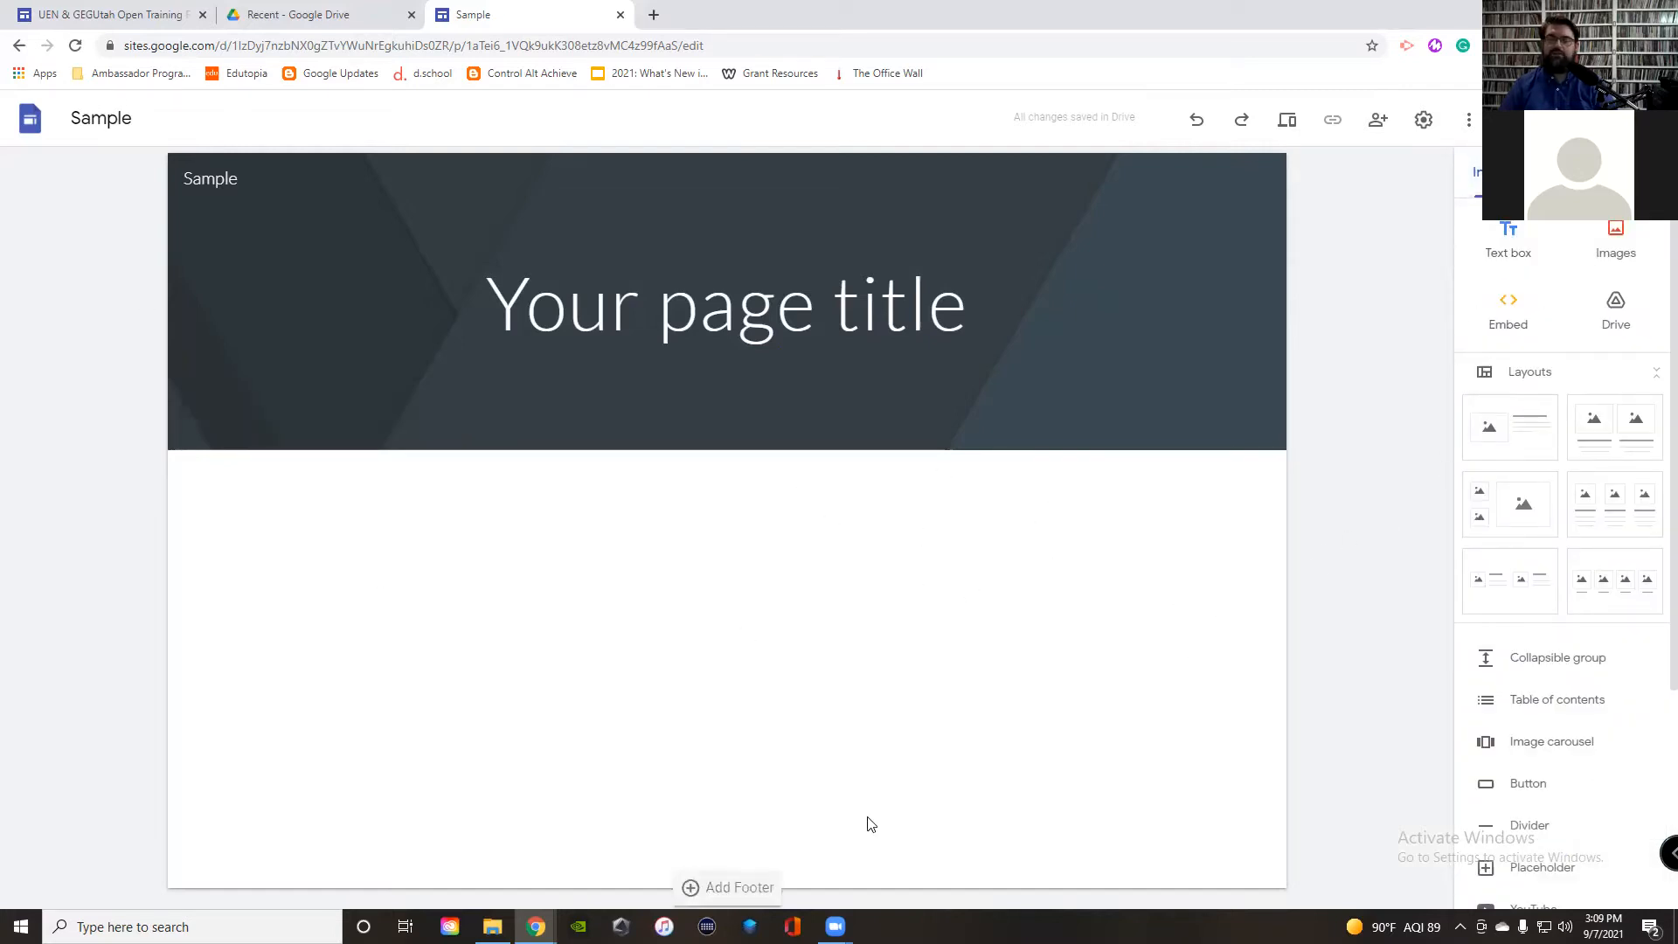
click(1510, 236)
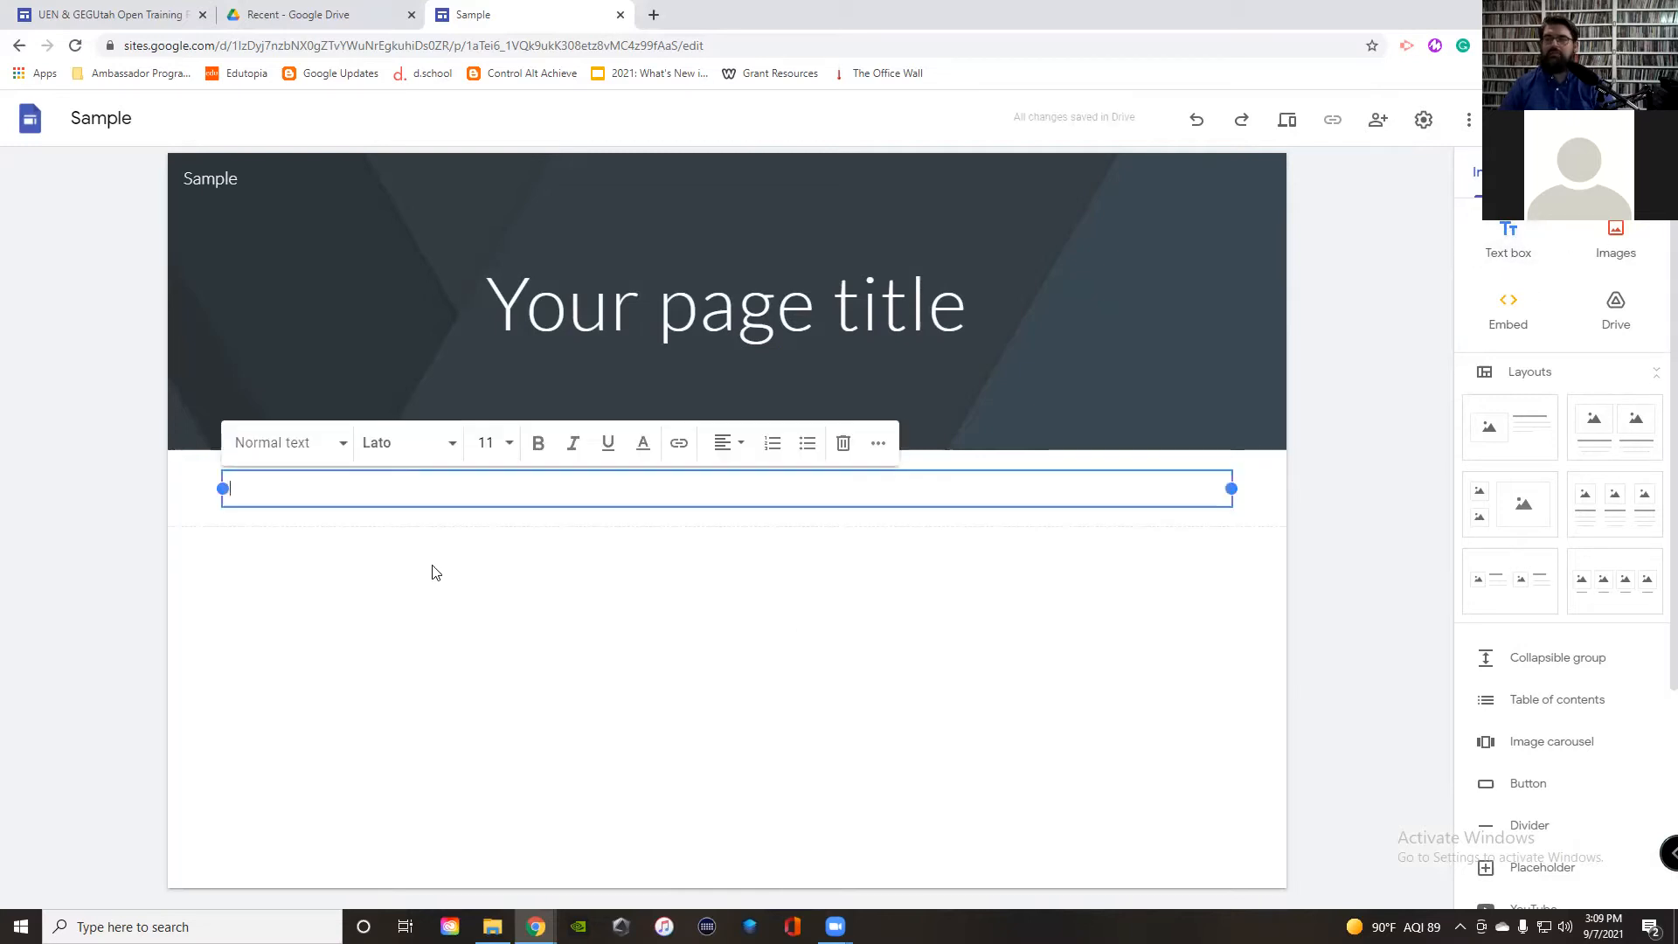
text(Hello, Students!)
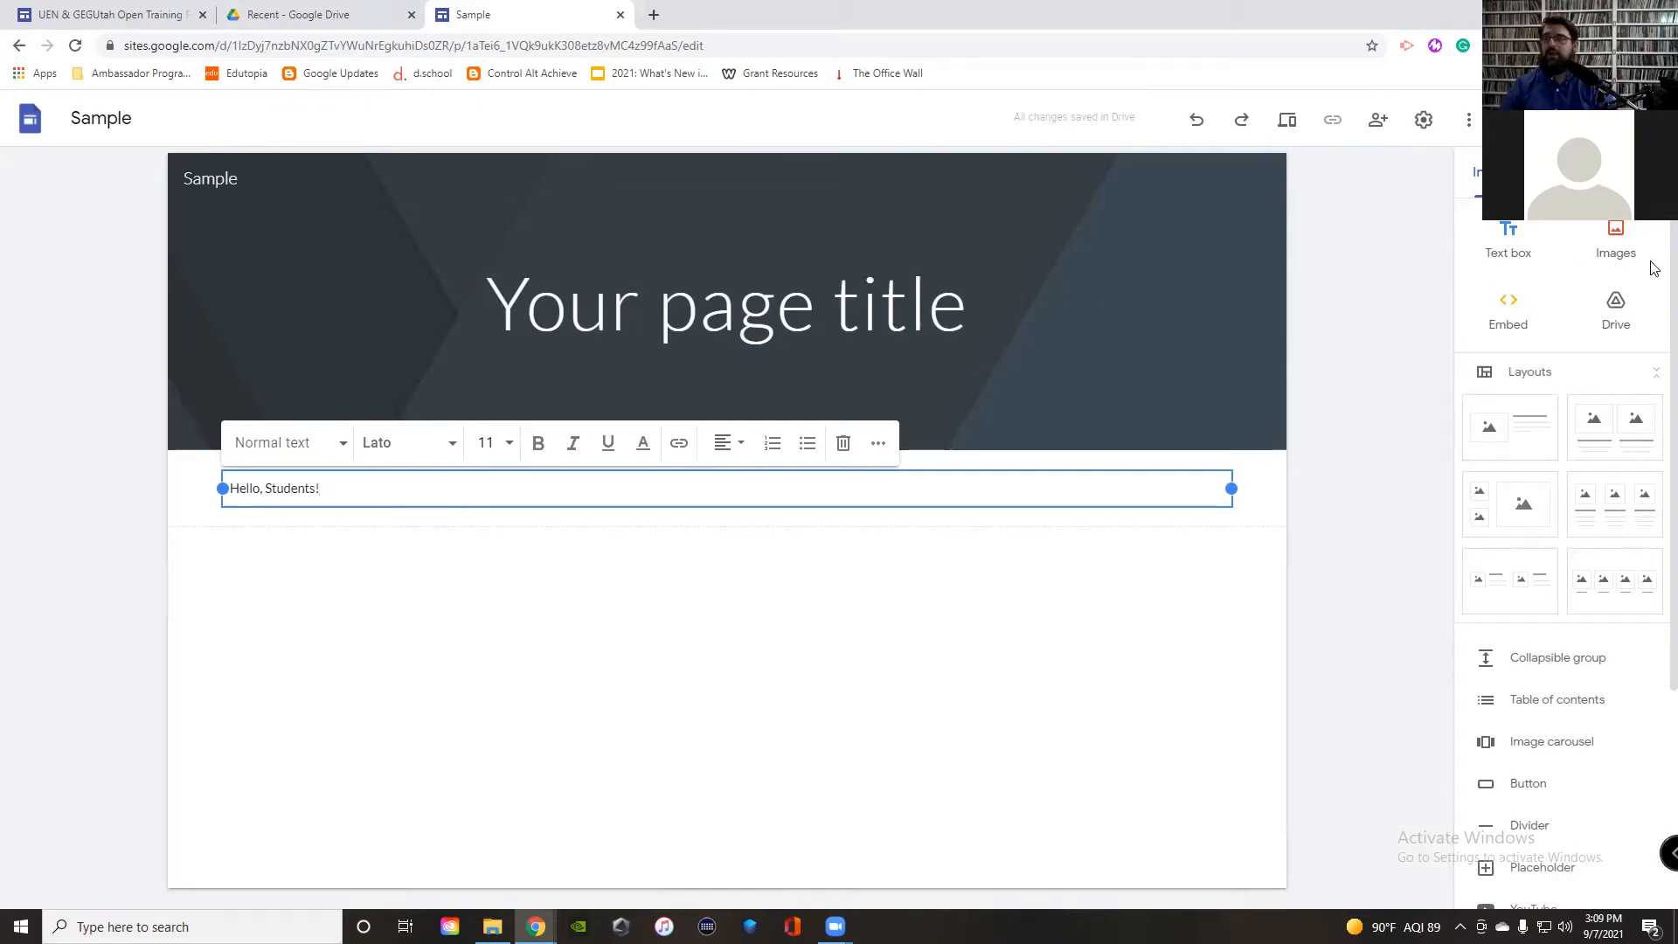
click(1569, 172)
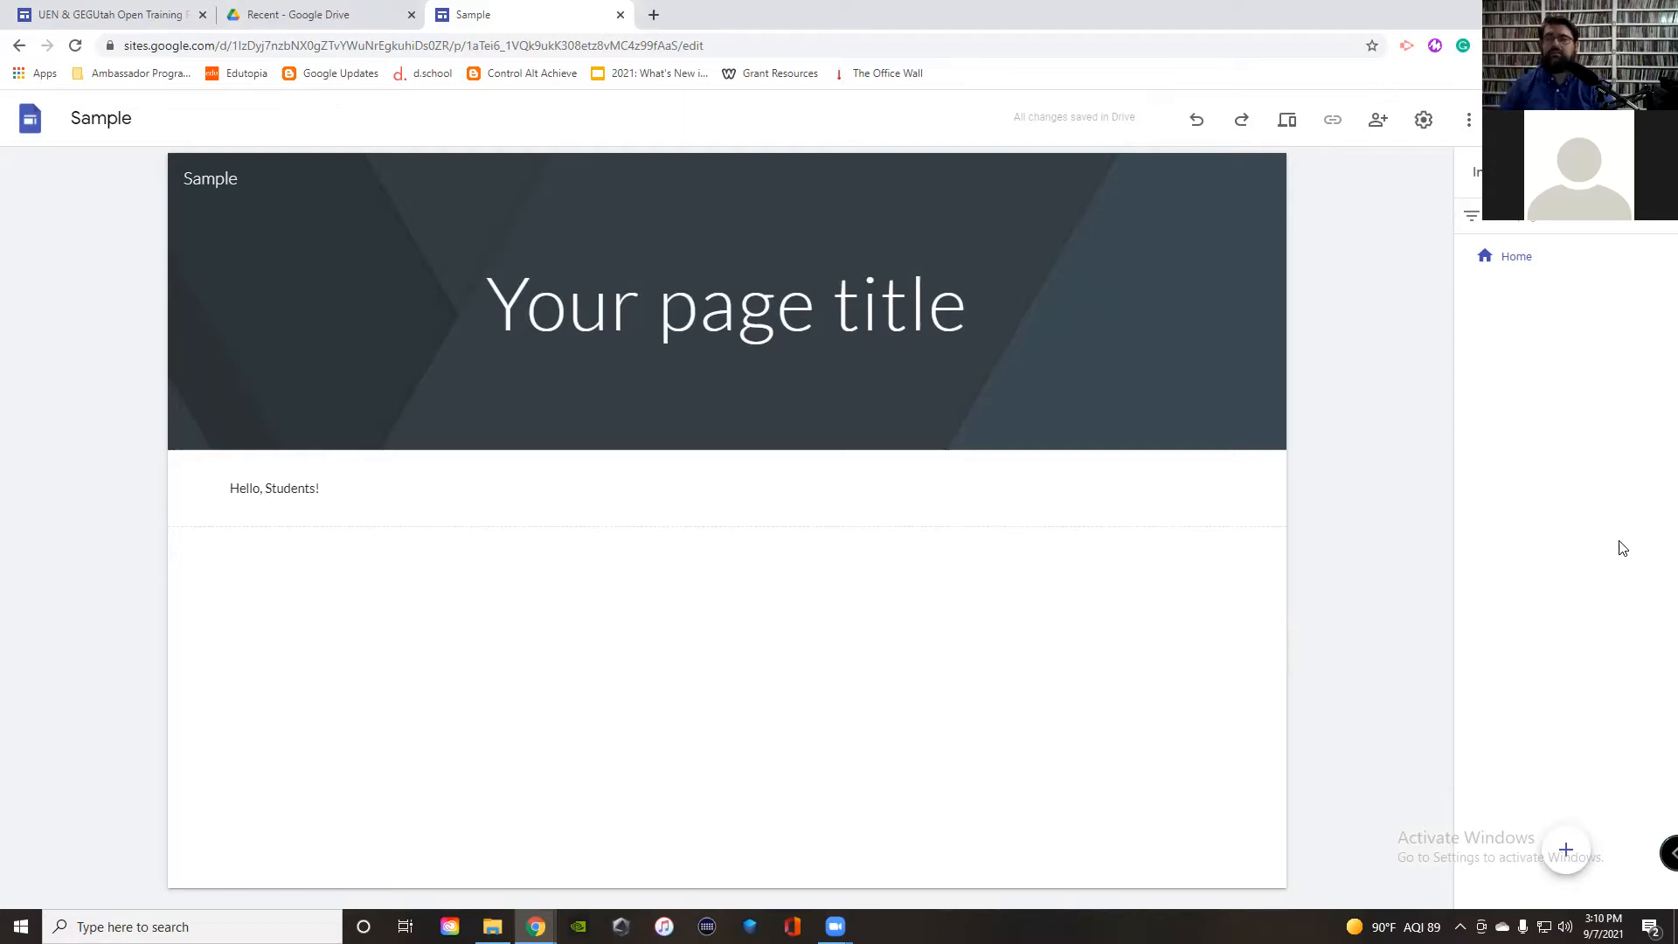
mouse_move(1569, 252)
mouse_move(1566, 852)
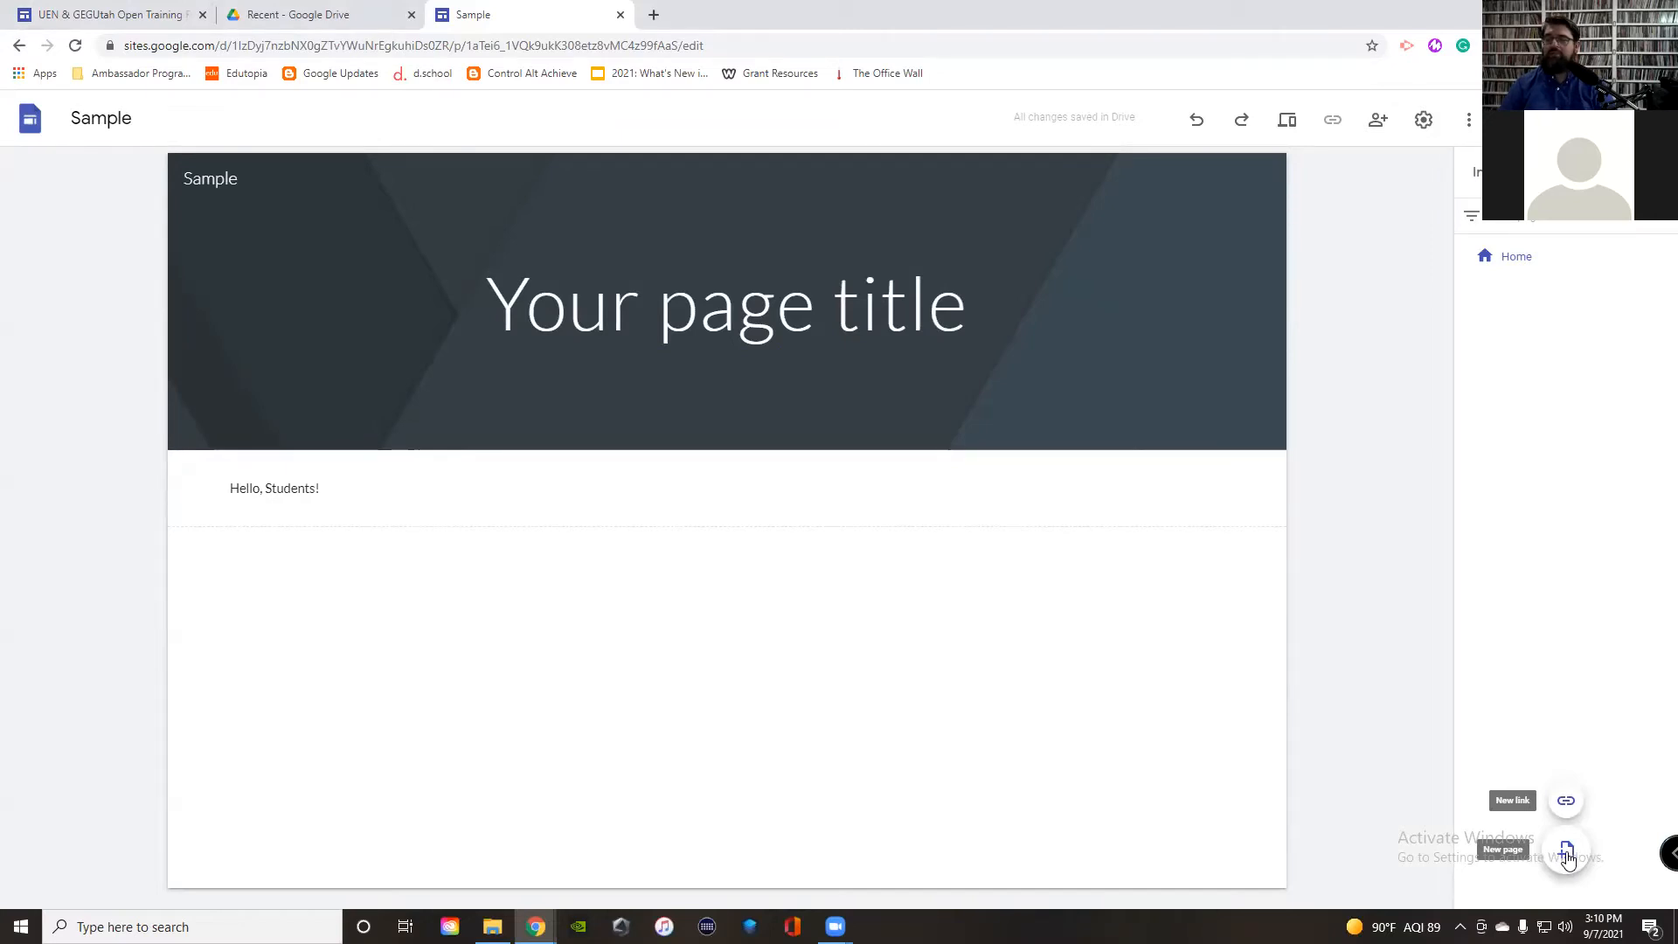
Step: Create three new pages named Class Calendar, Student Work and About Me
click(1566, 850)
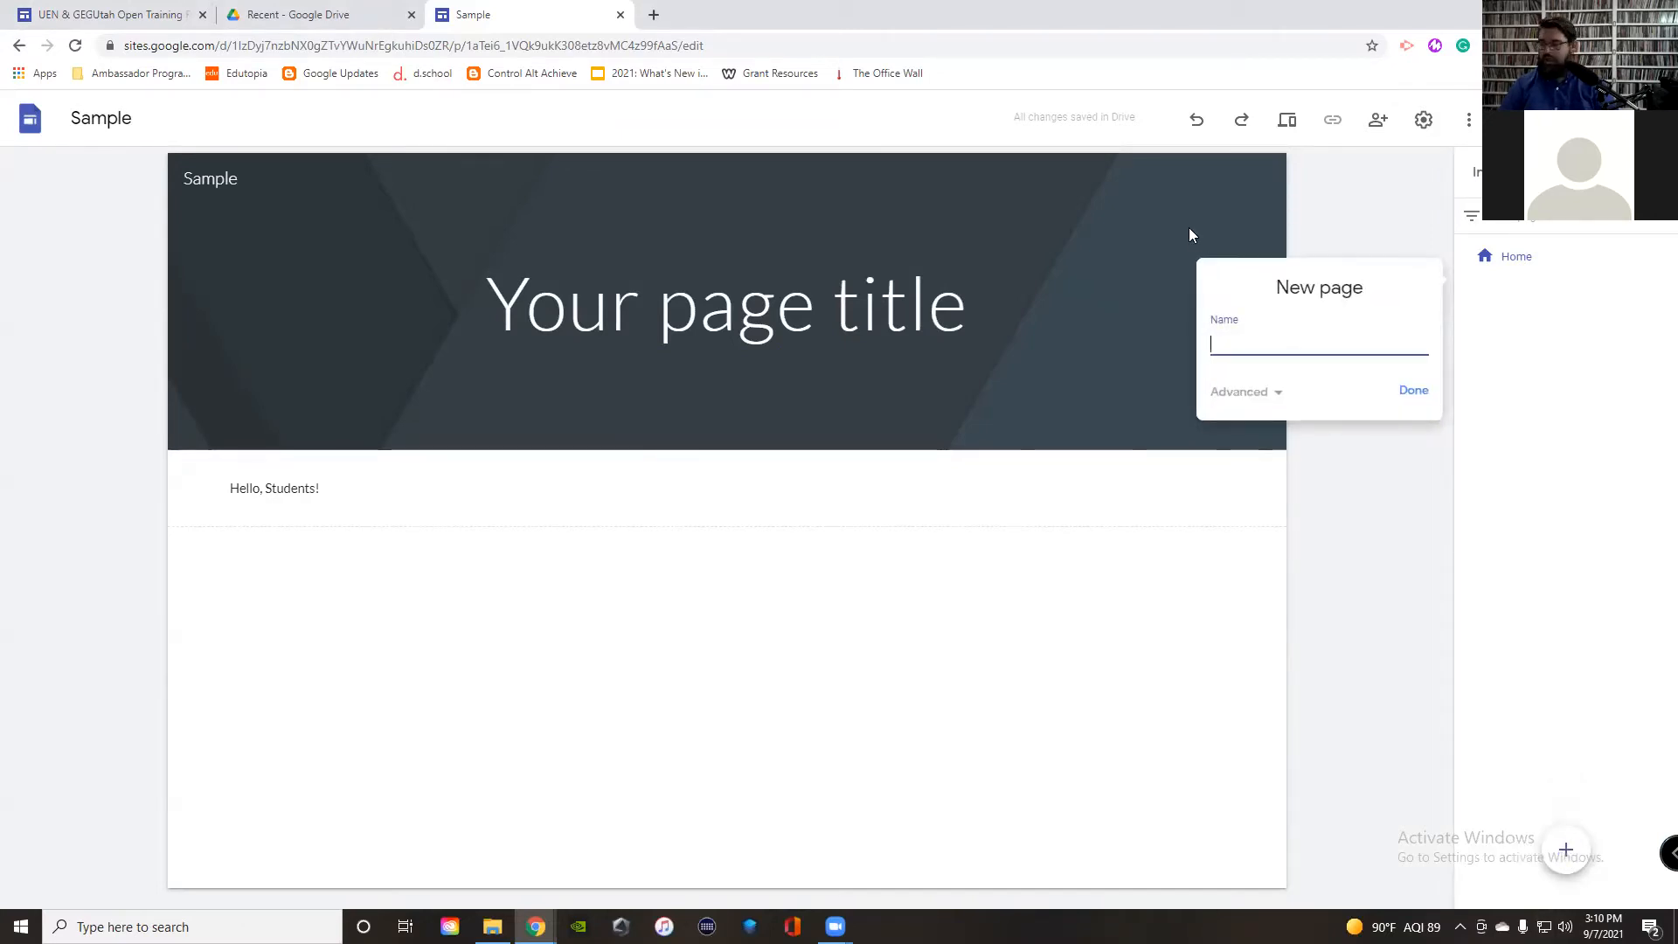
text(Class Calendar)
click(1413, 390)
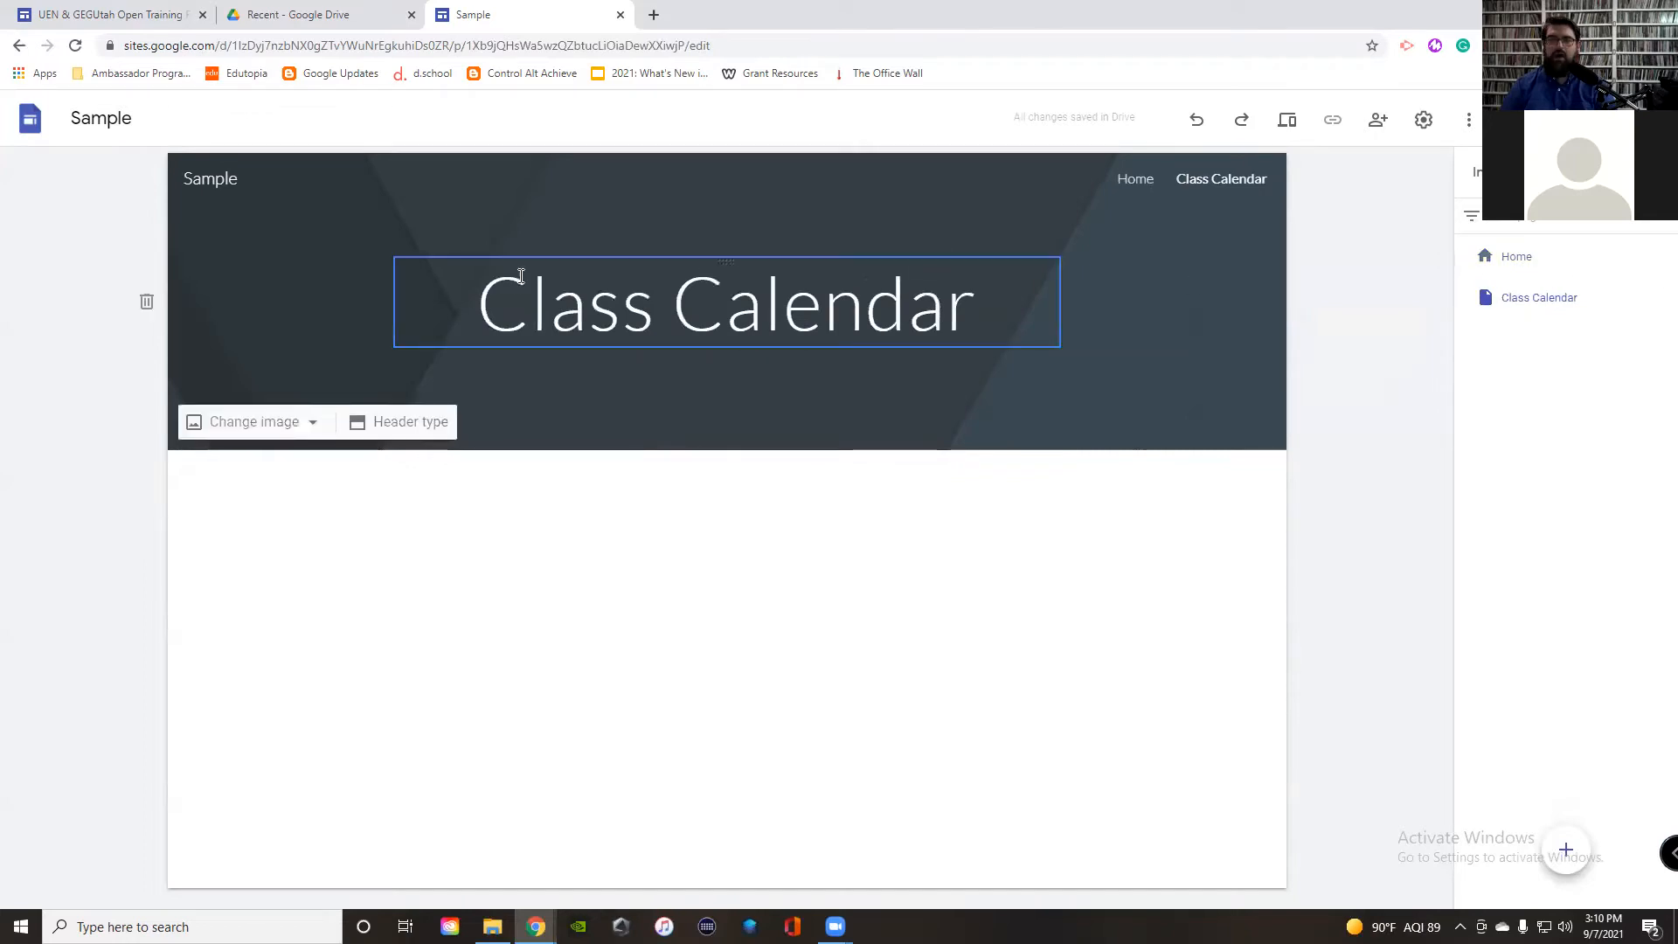
click(1566, 850)
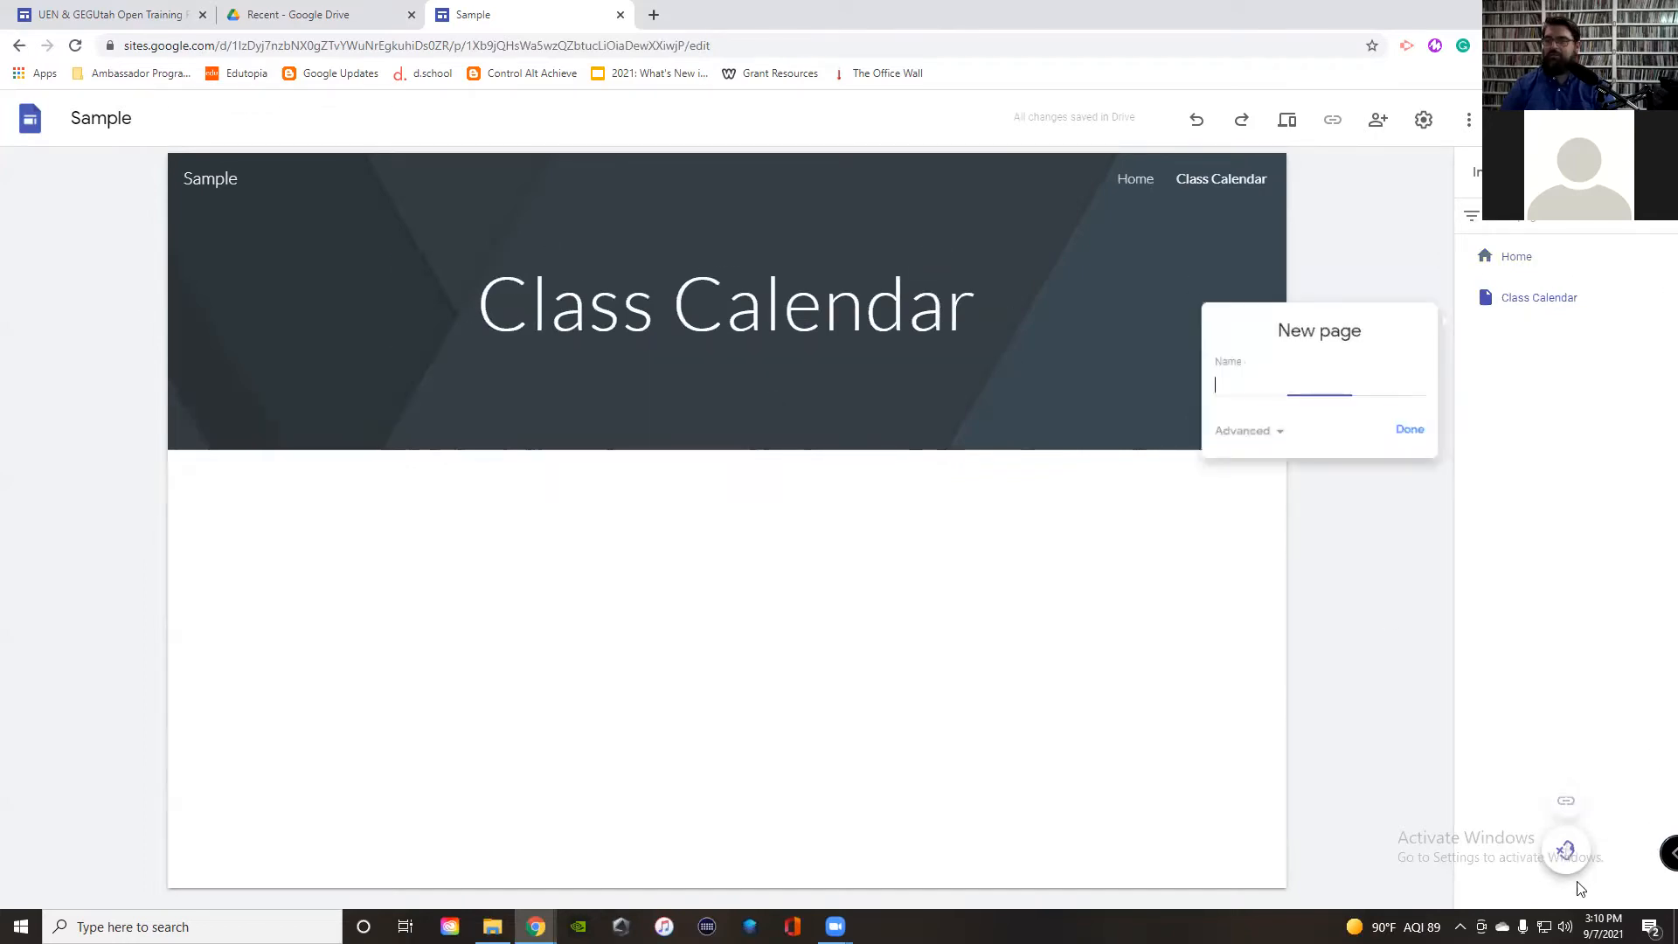
text(Stude)
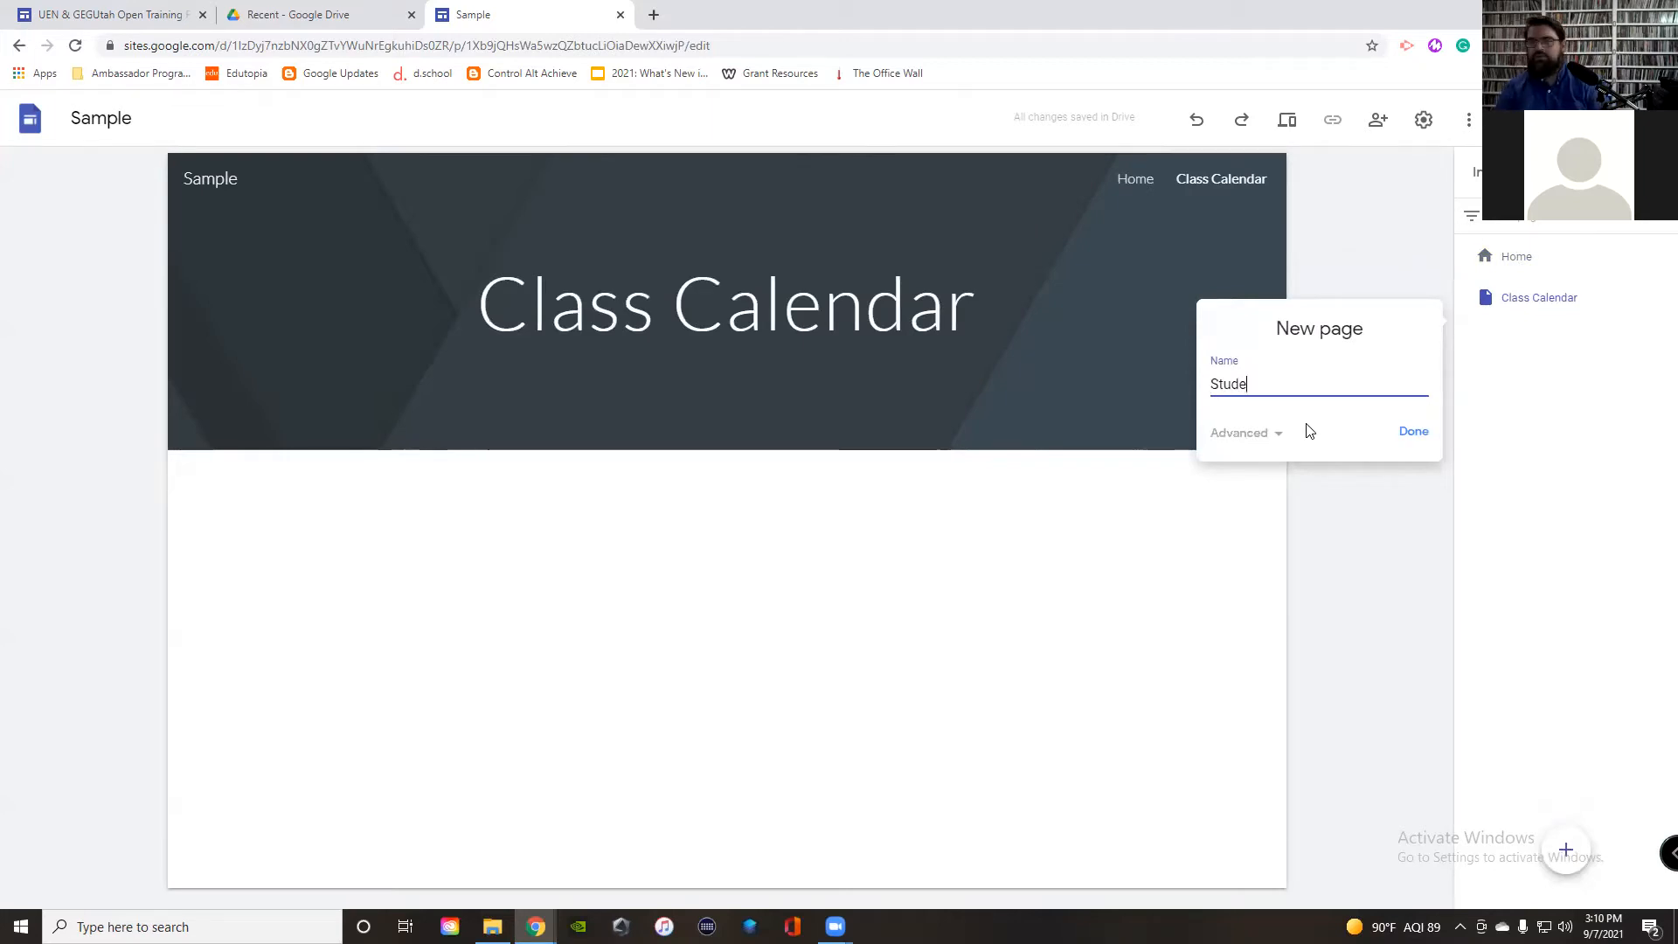
text(nt Work)
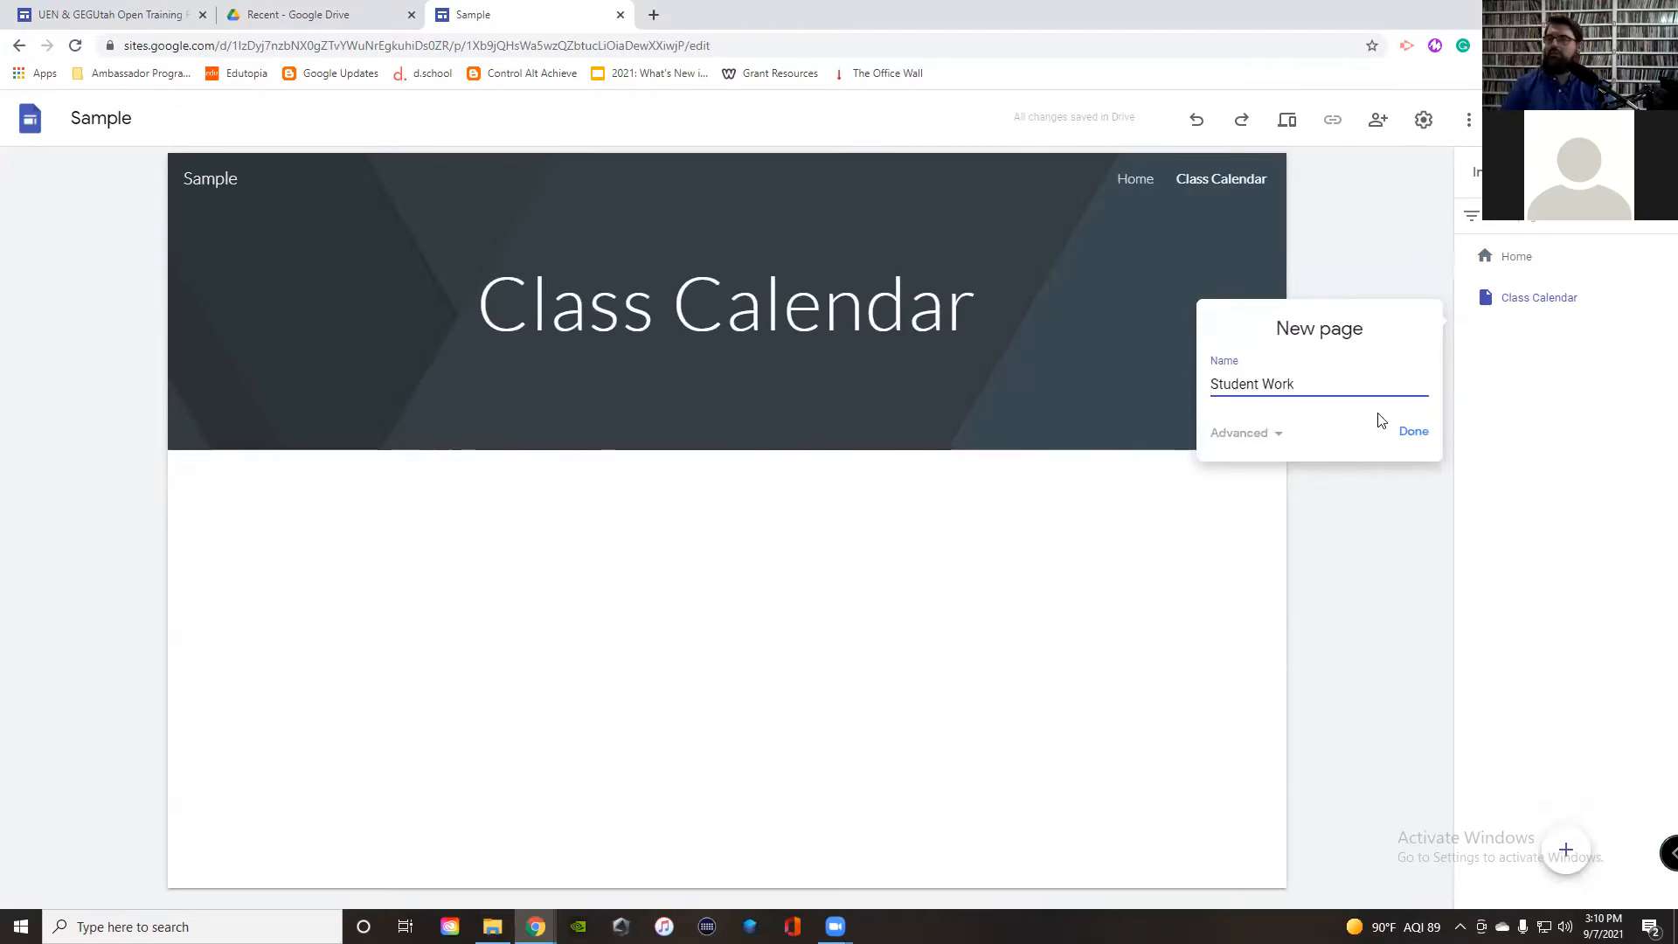
click(1414, 431)
click(1565, 855)
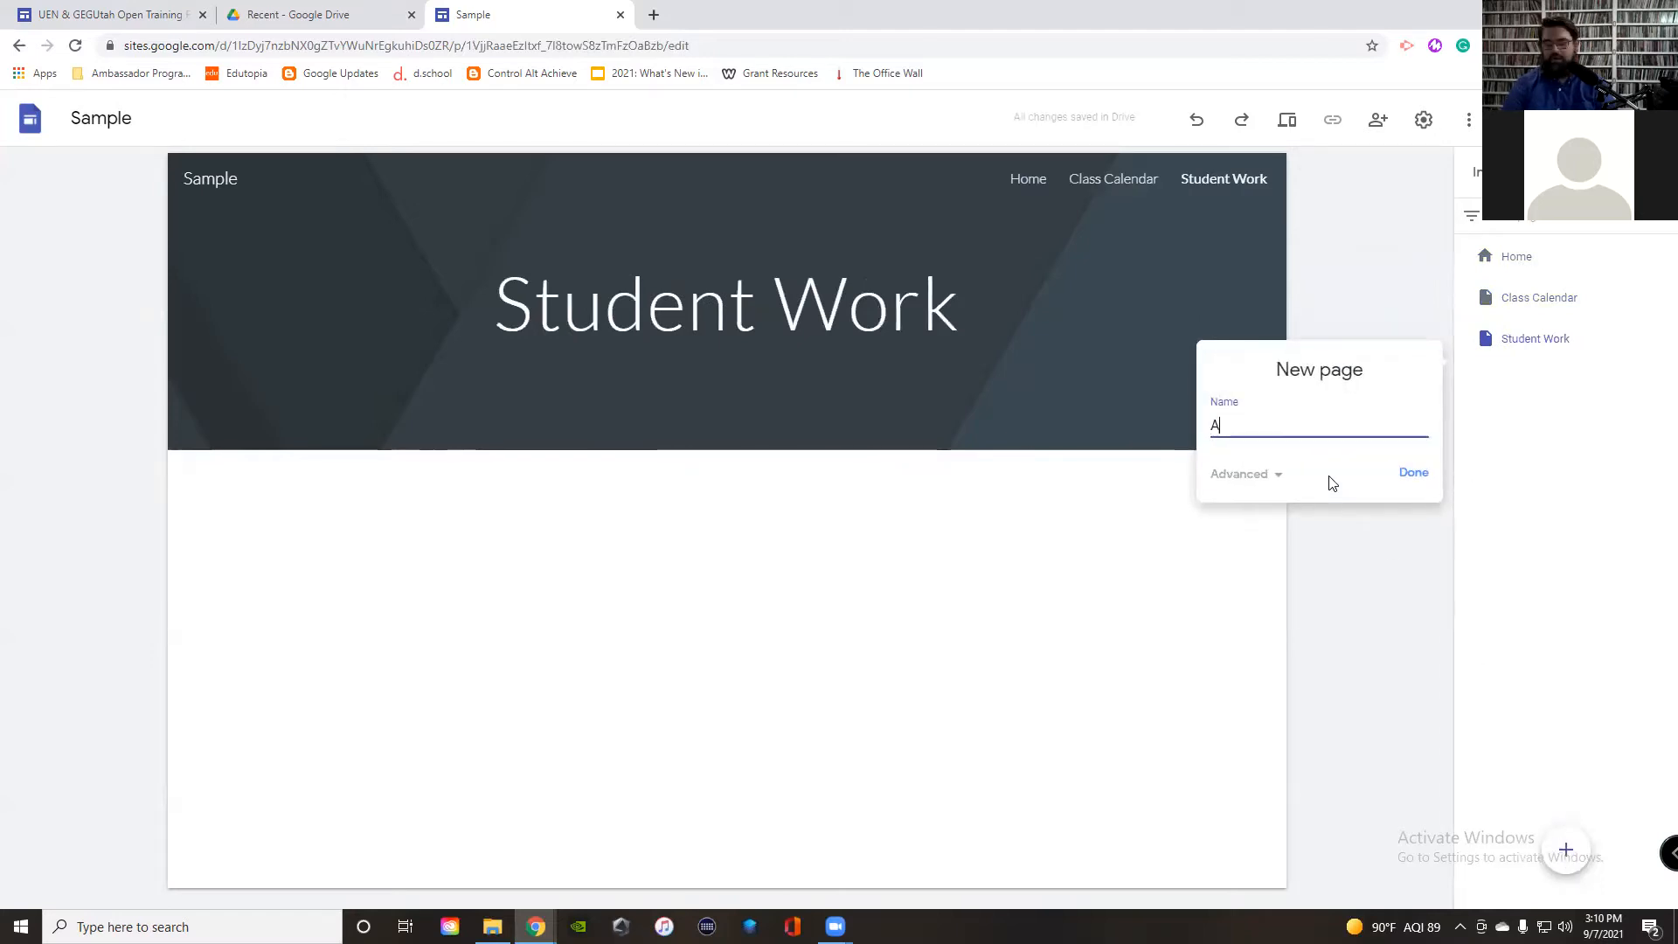
text(About Me.)
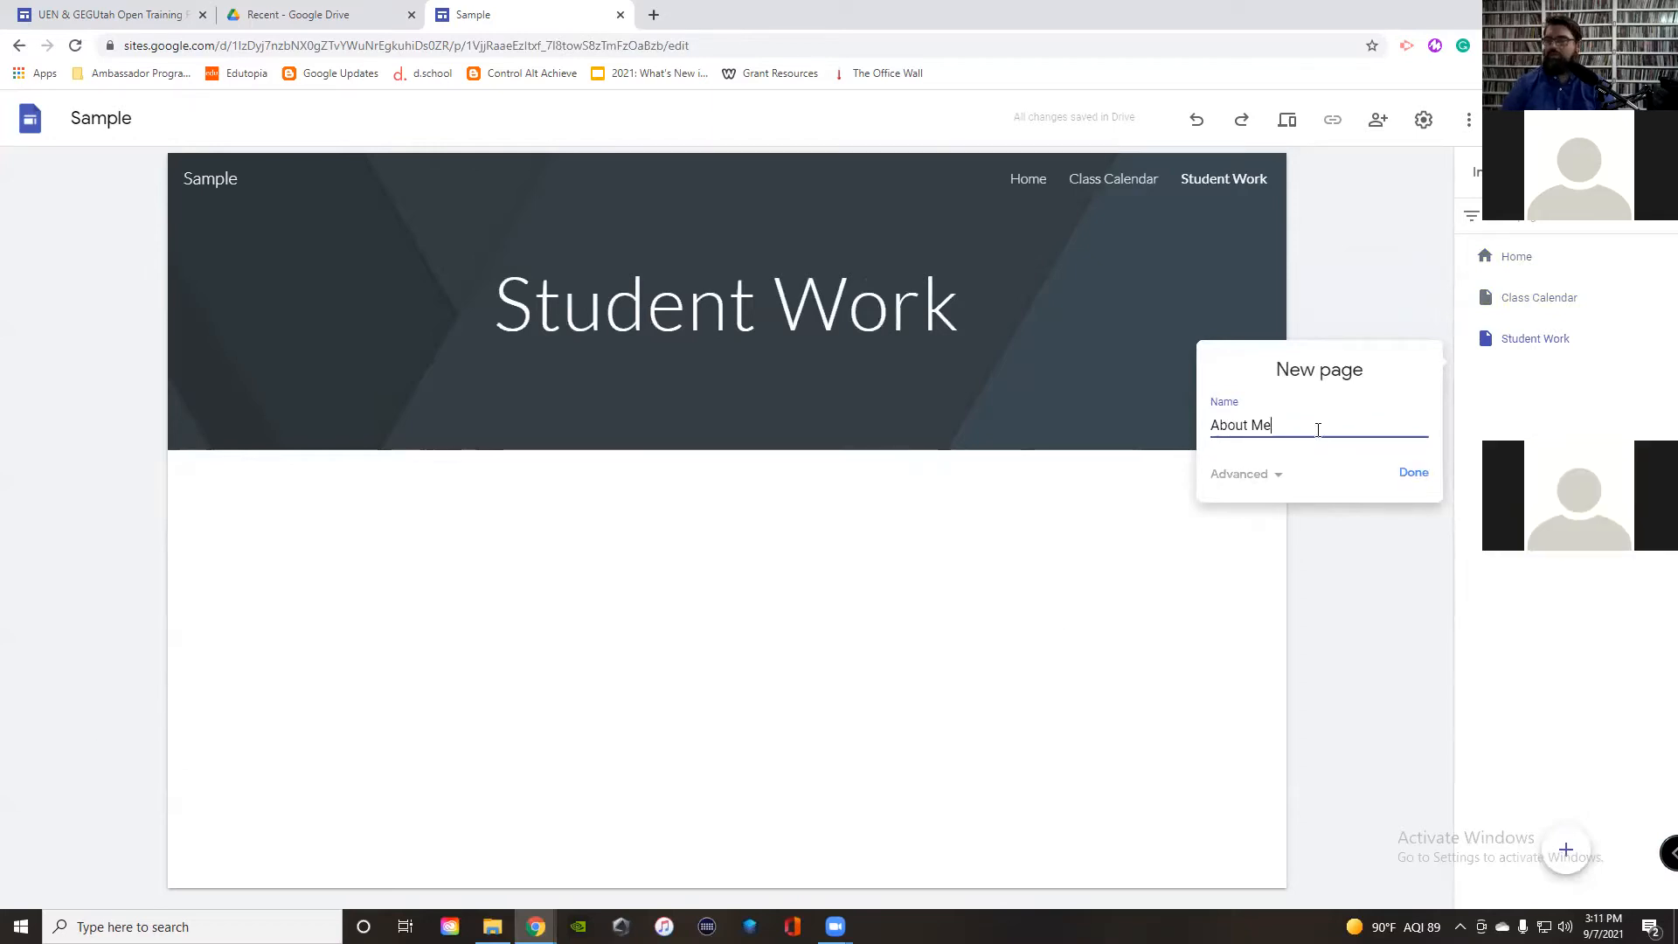
click(1417, 473)
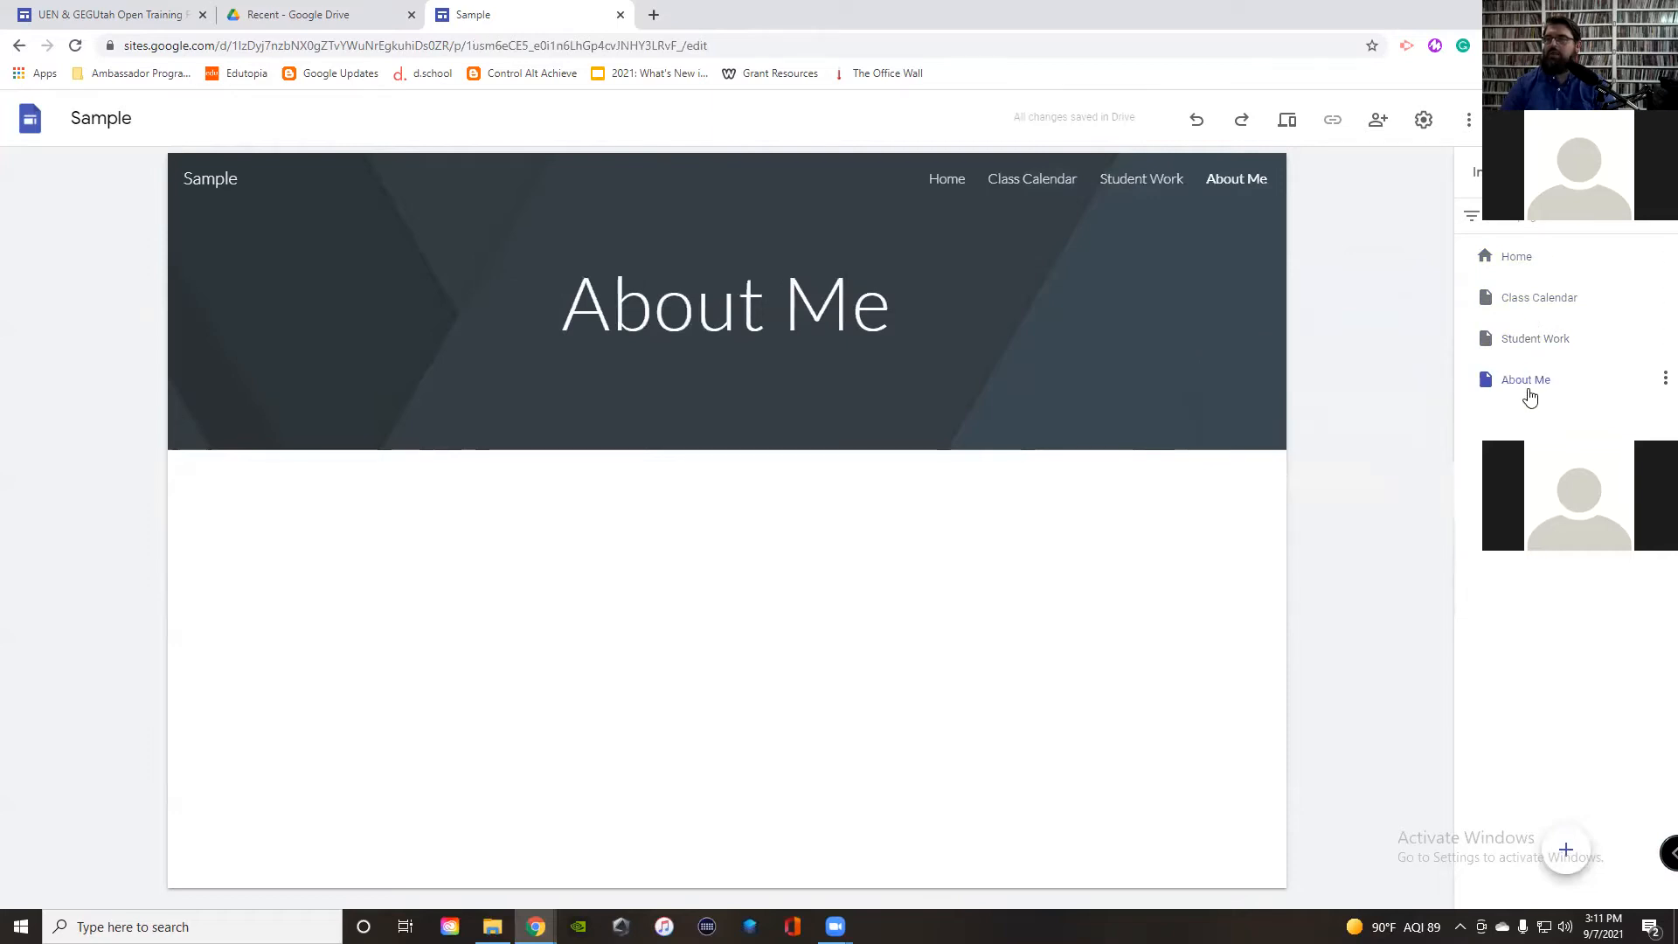
Step: View the Student Work and Class Calendar pages, then go back to Home
click(1525, 339)
click(1525, 301)
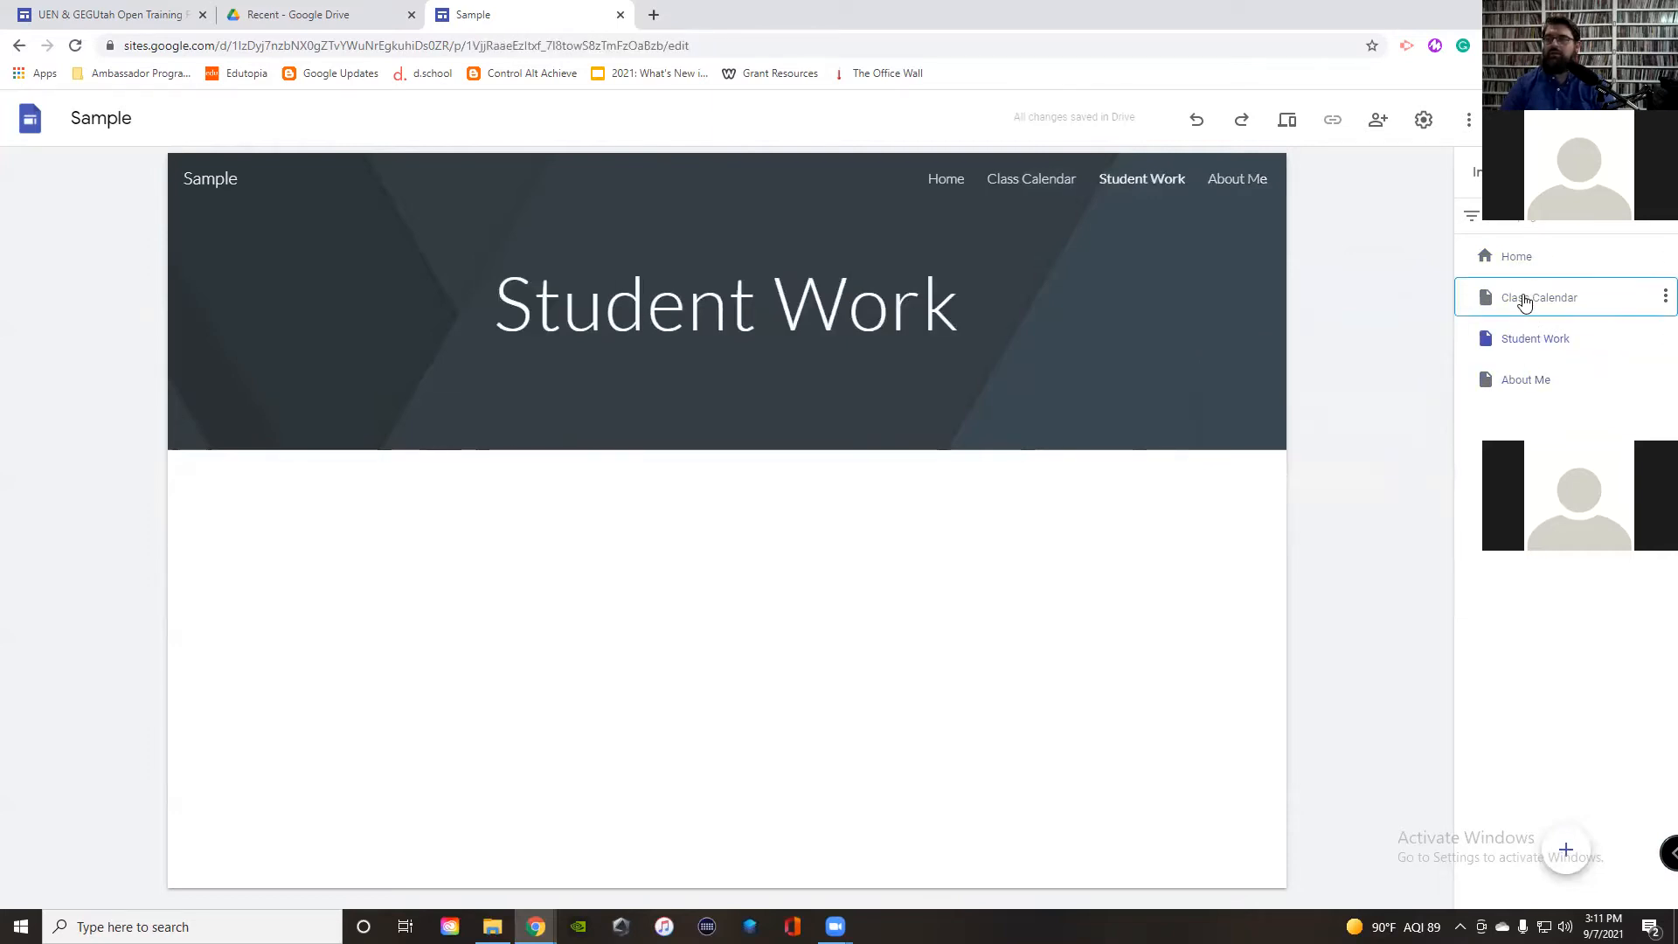
click(1518, 261)
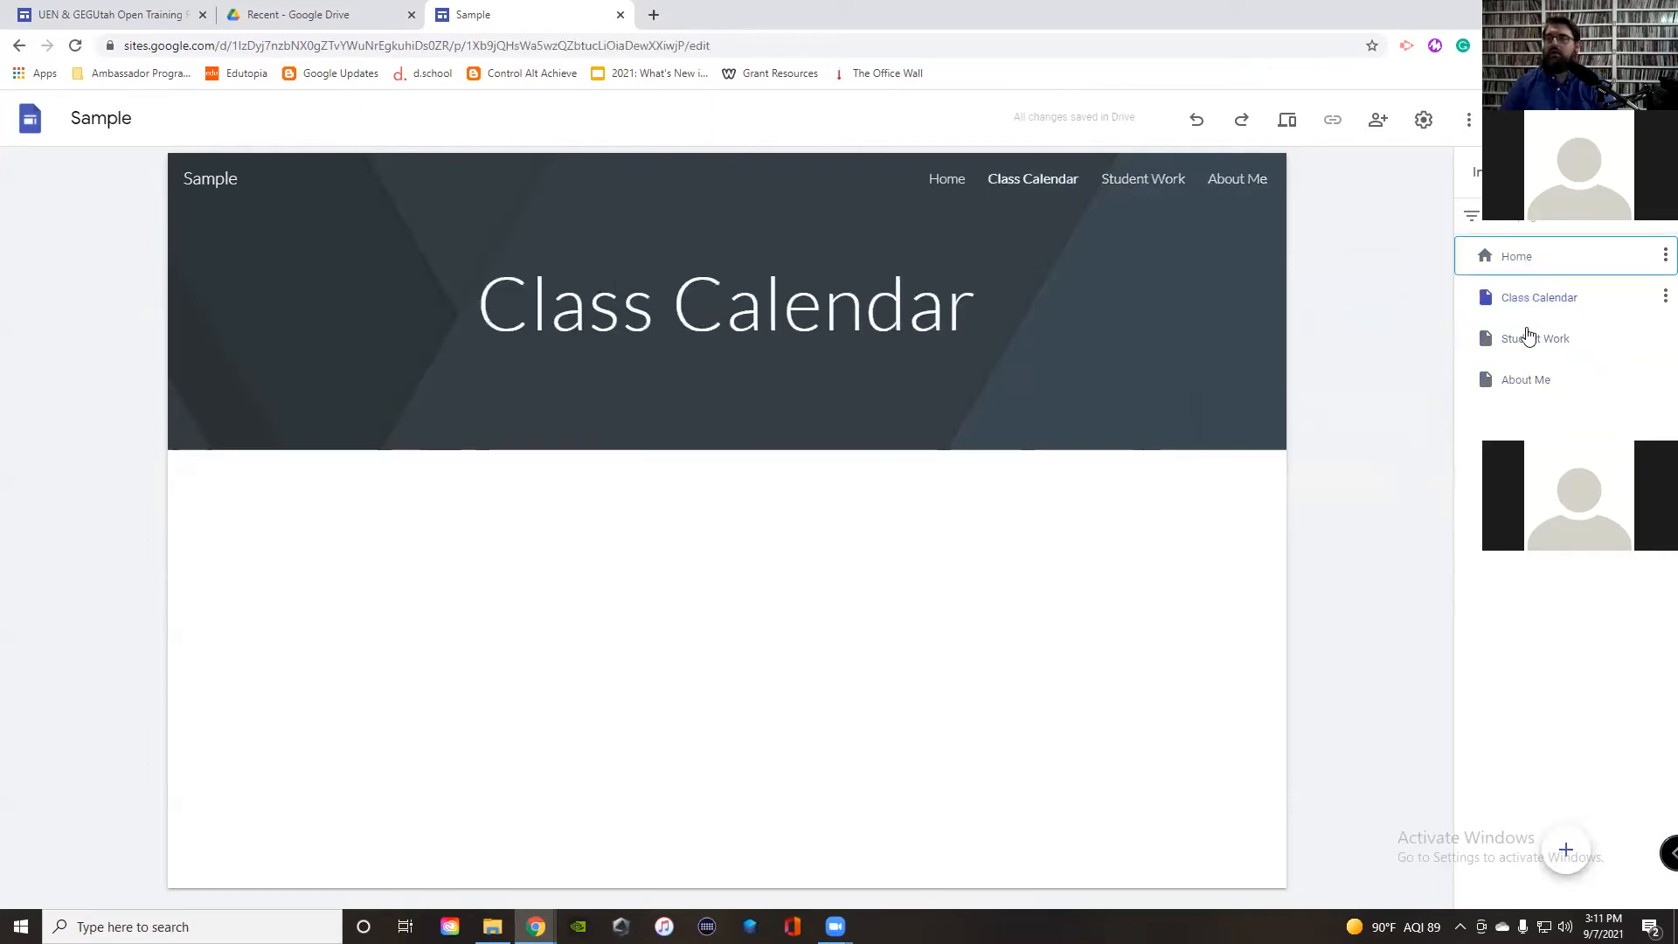
click(1530, 339)
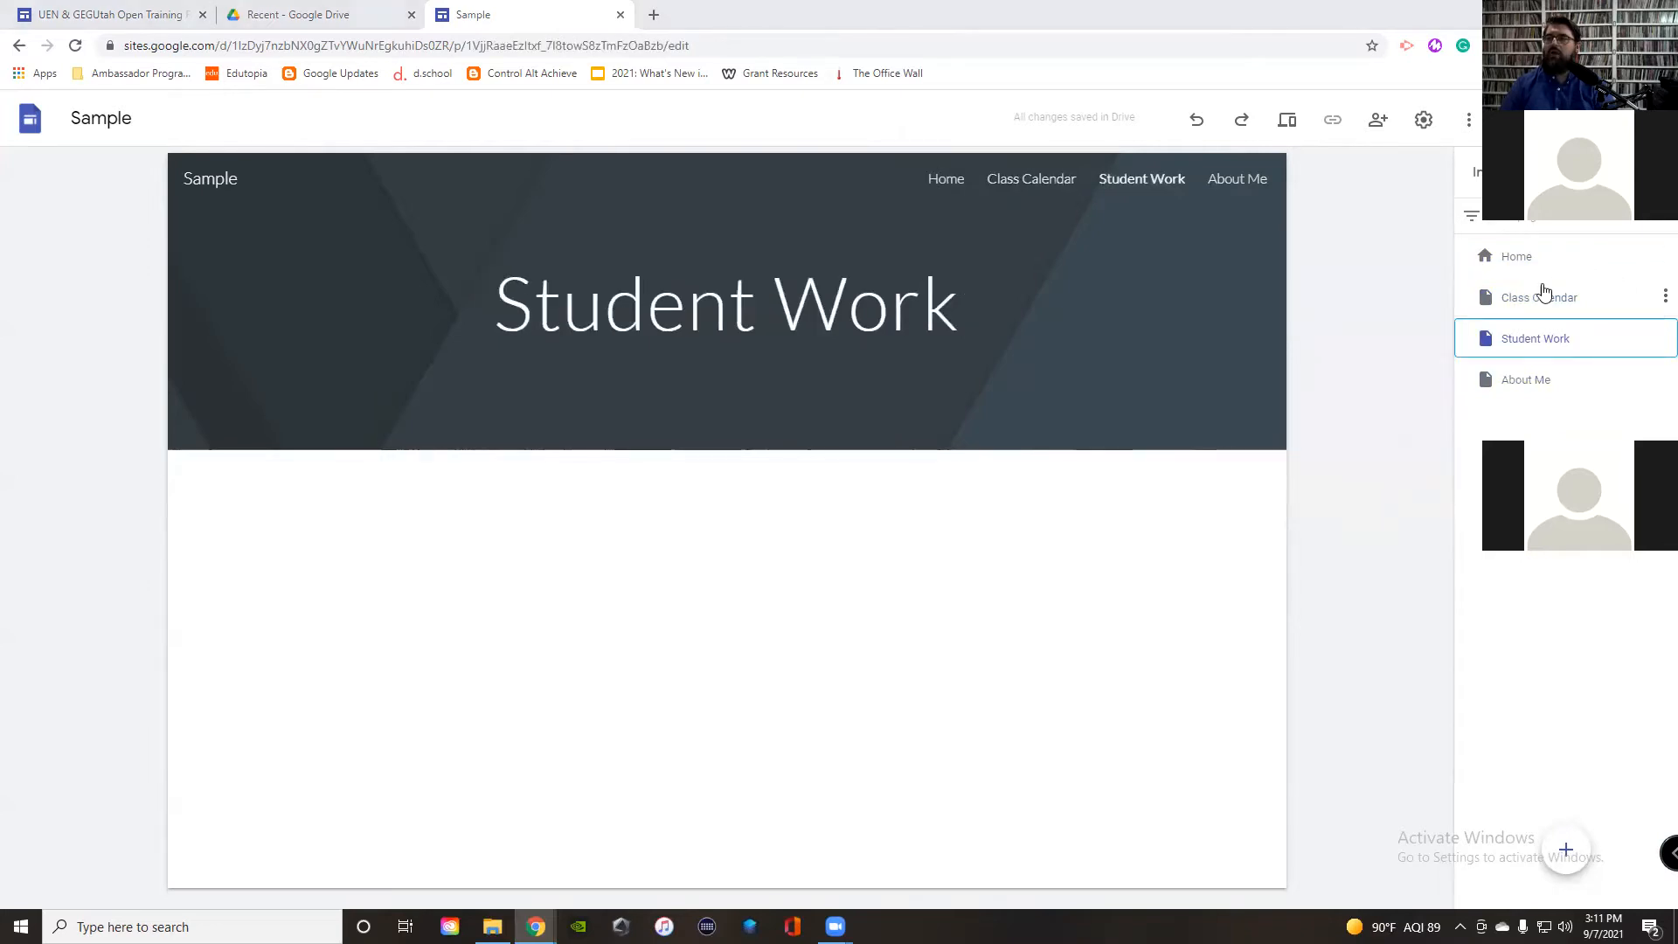
click(1515, 261)
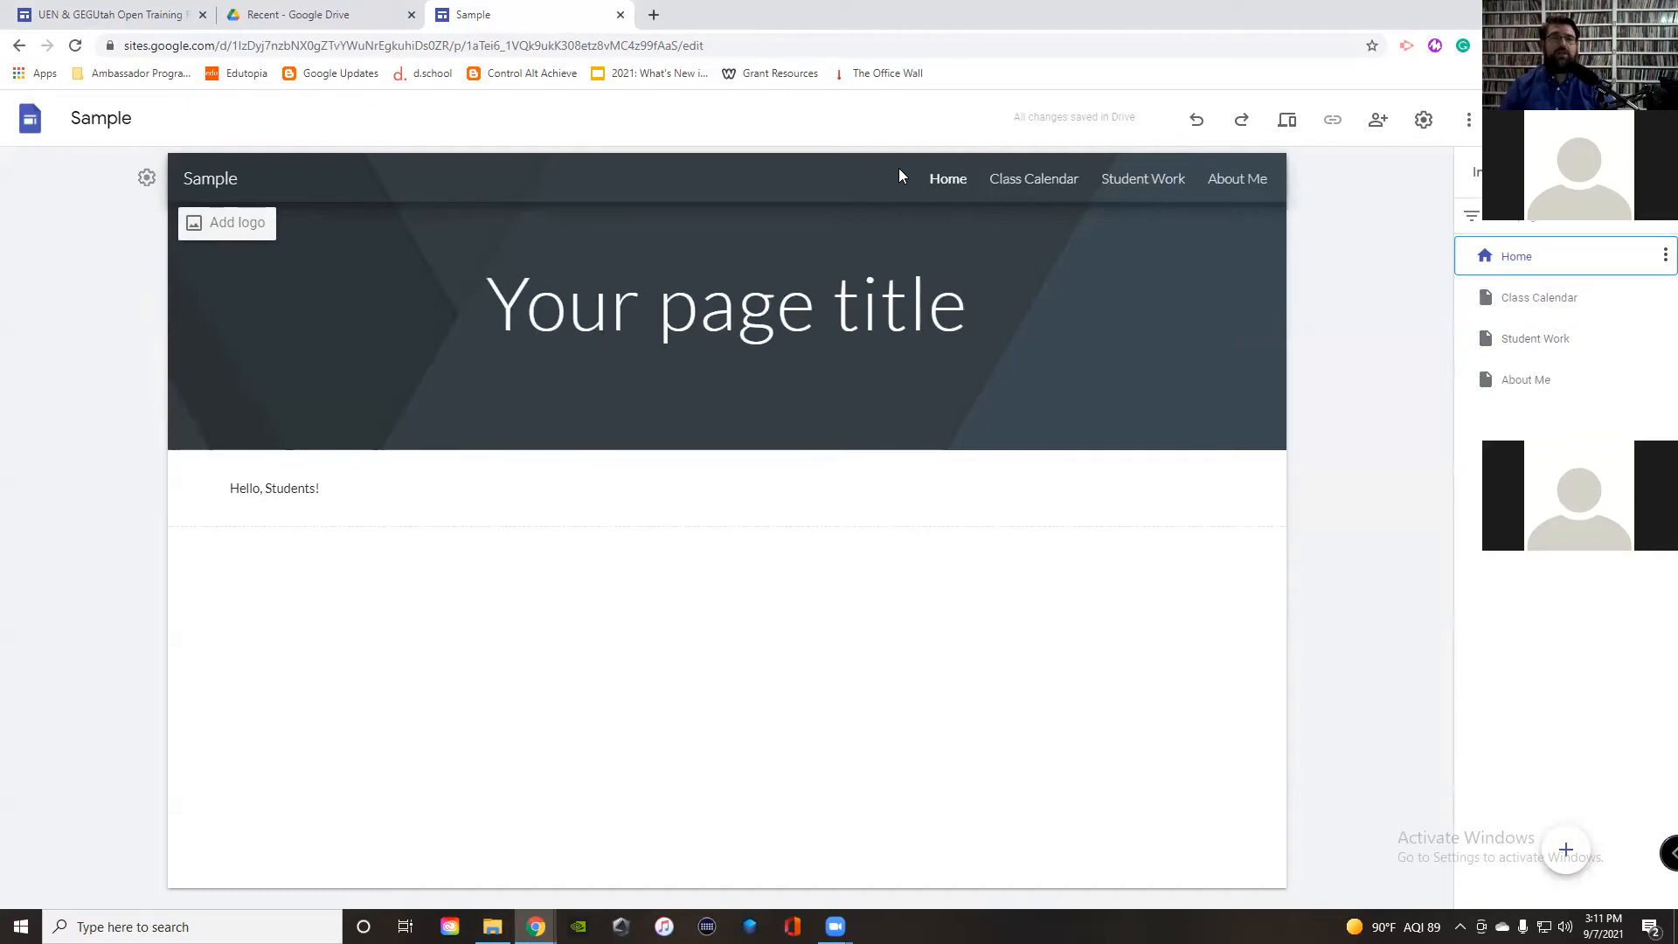
click(273, 11)
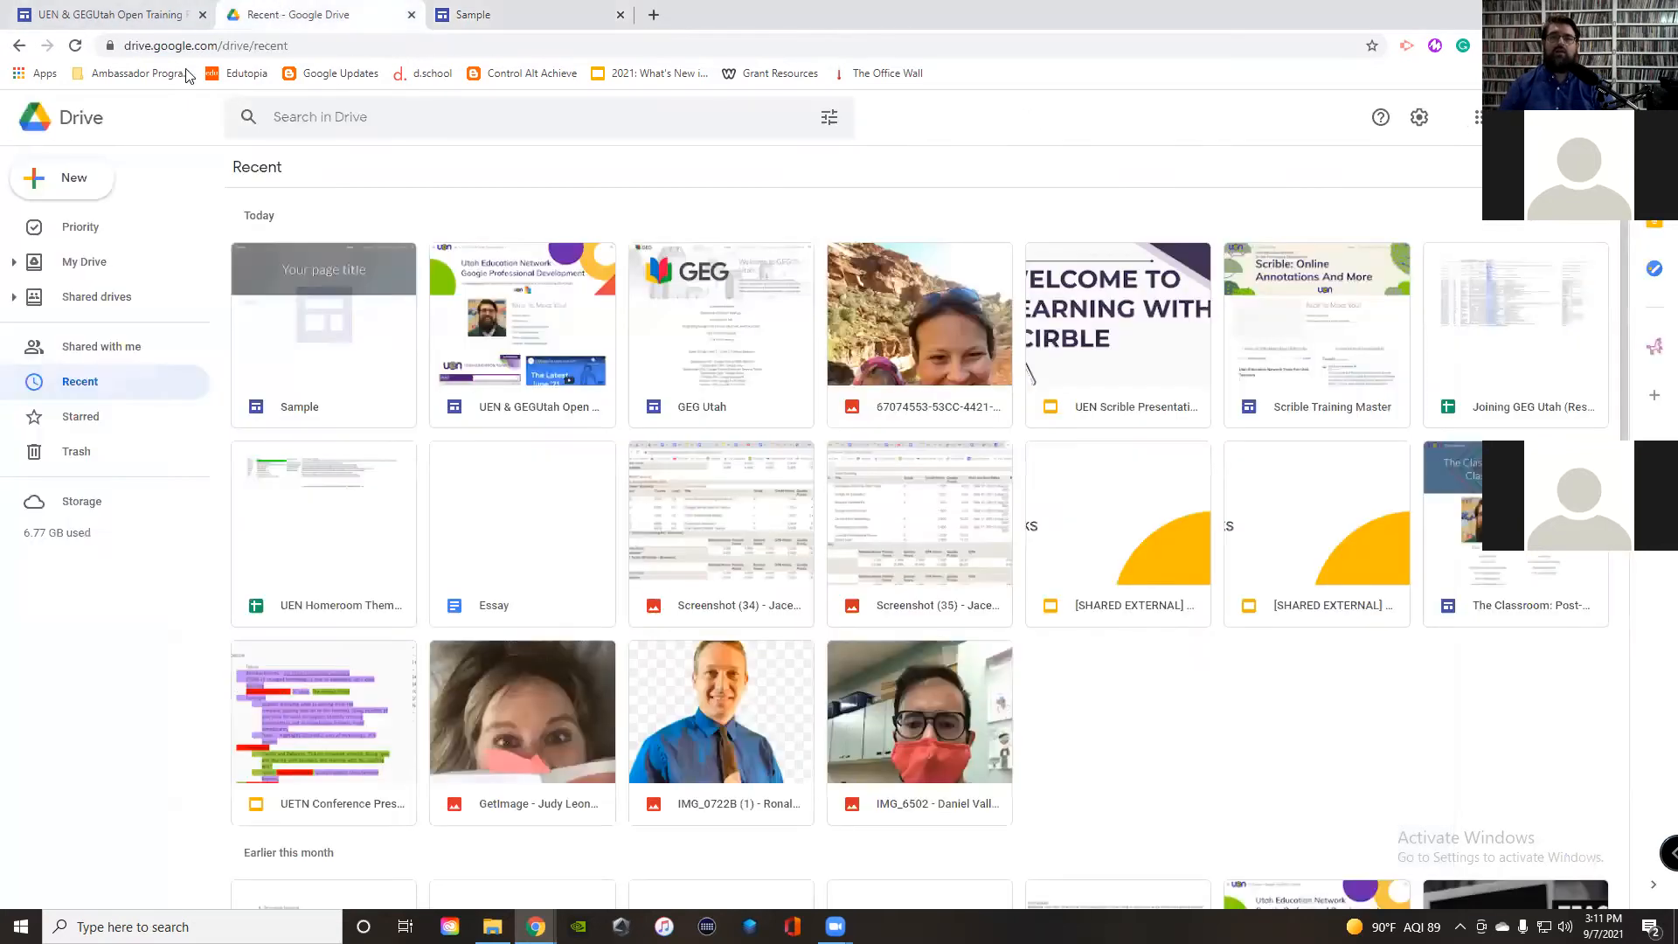
click(73, 175)
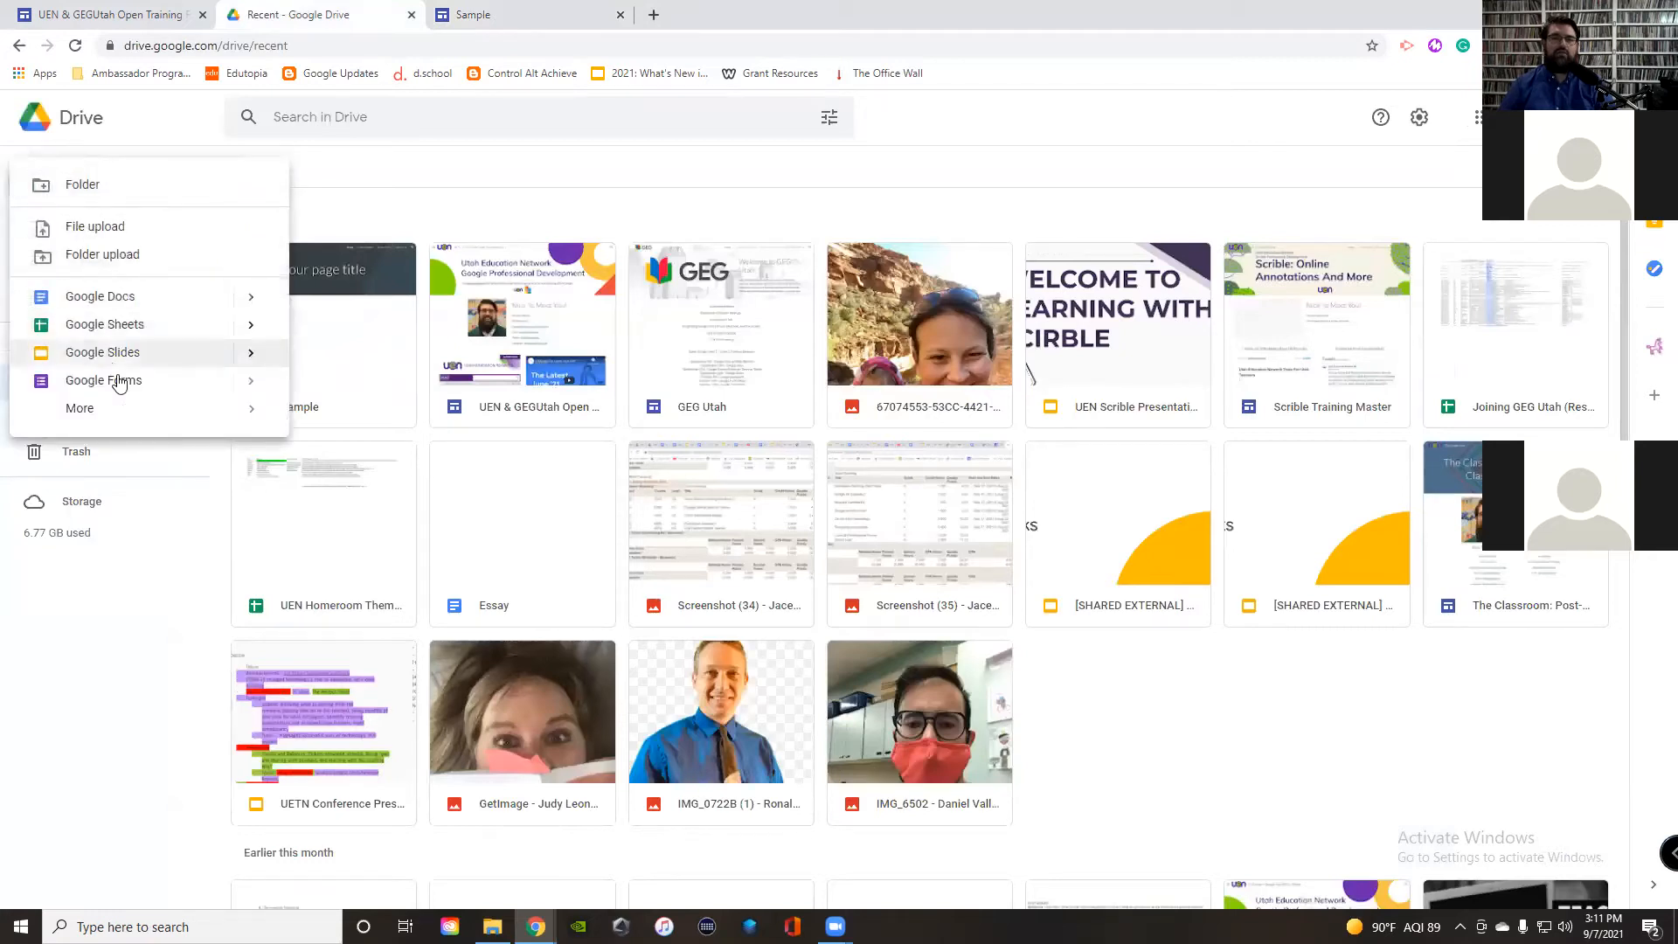
mouse_move(135, 411)
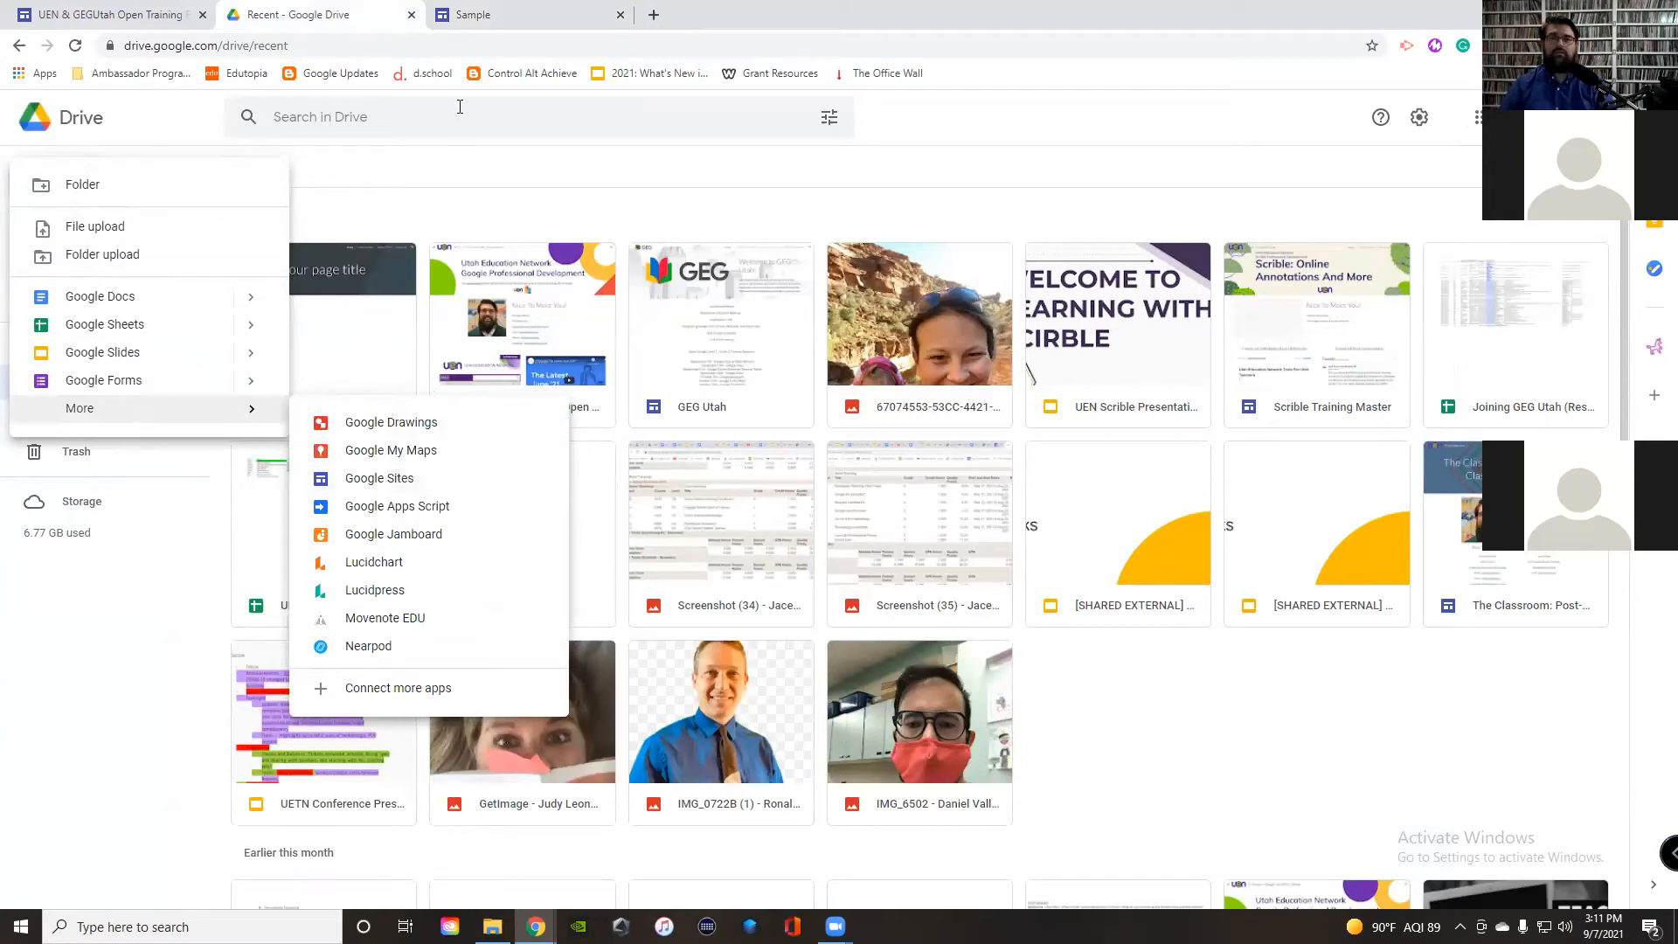
click(482, 21)
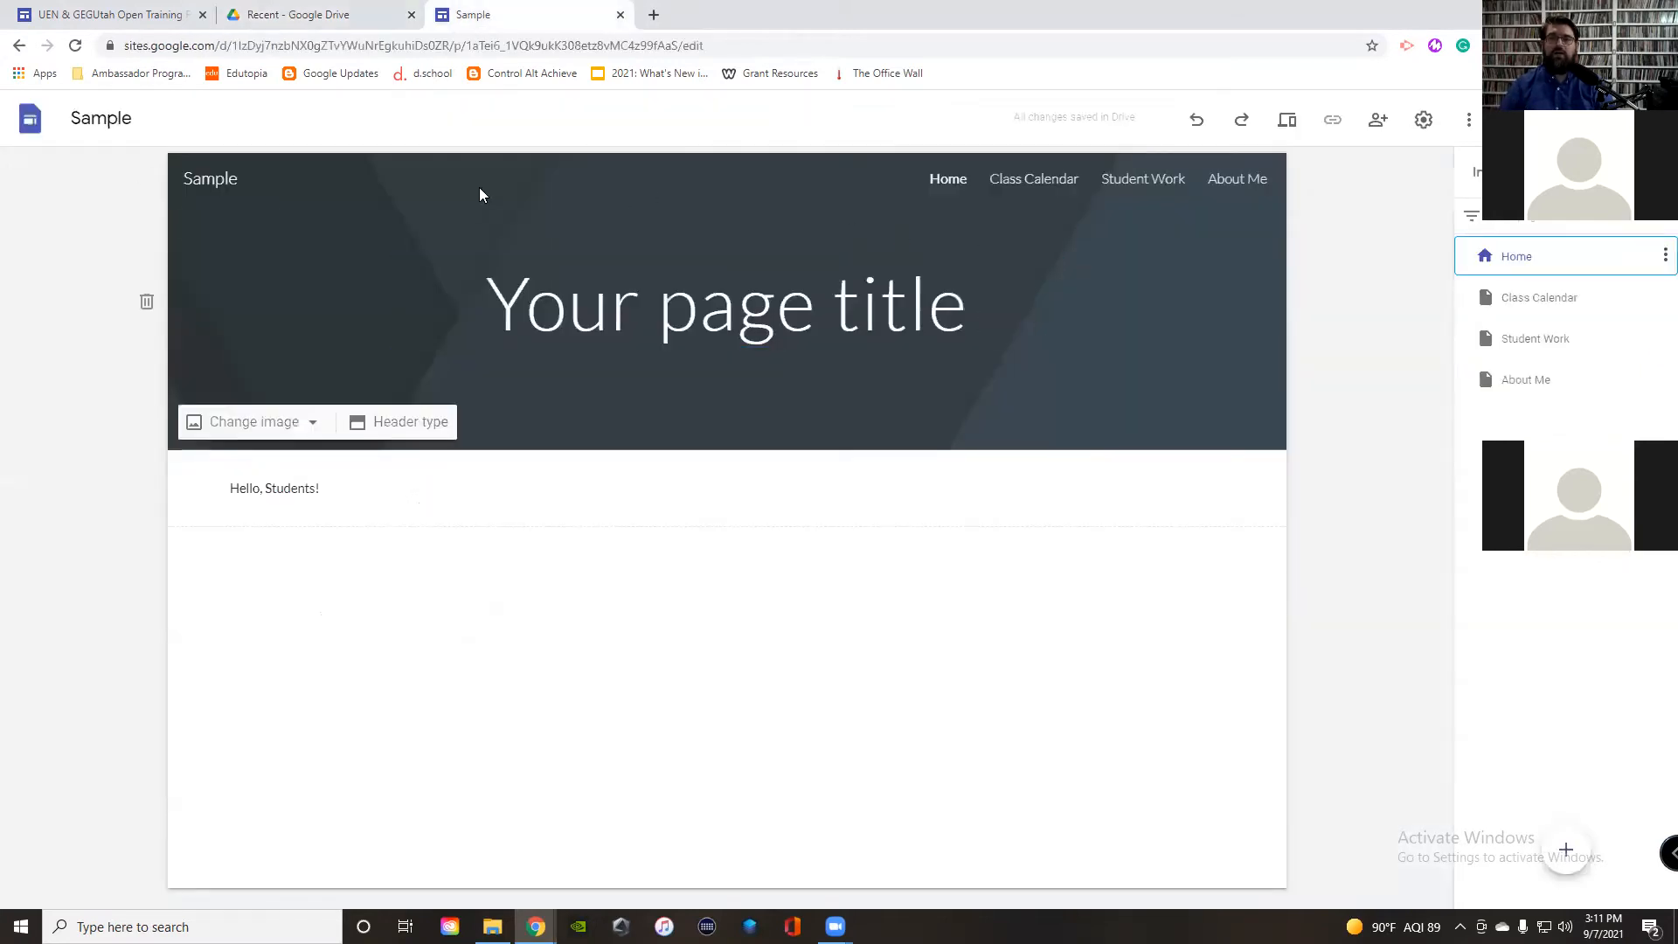
click(129, 119)
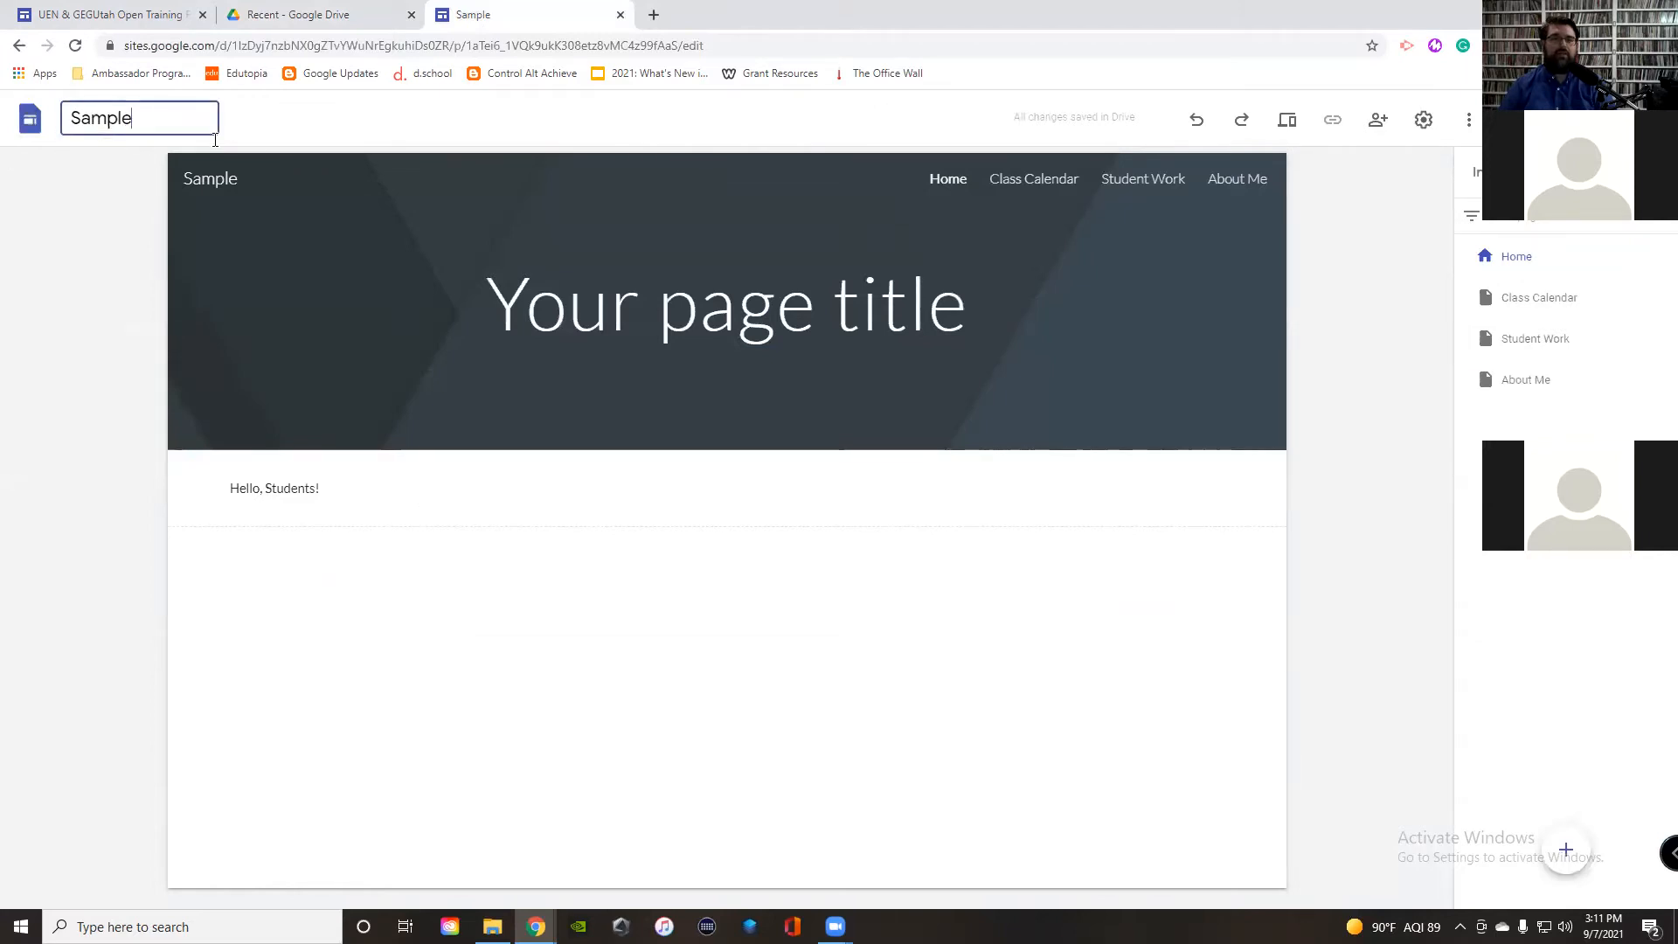
mouse_move(251, 166)
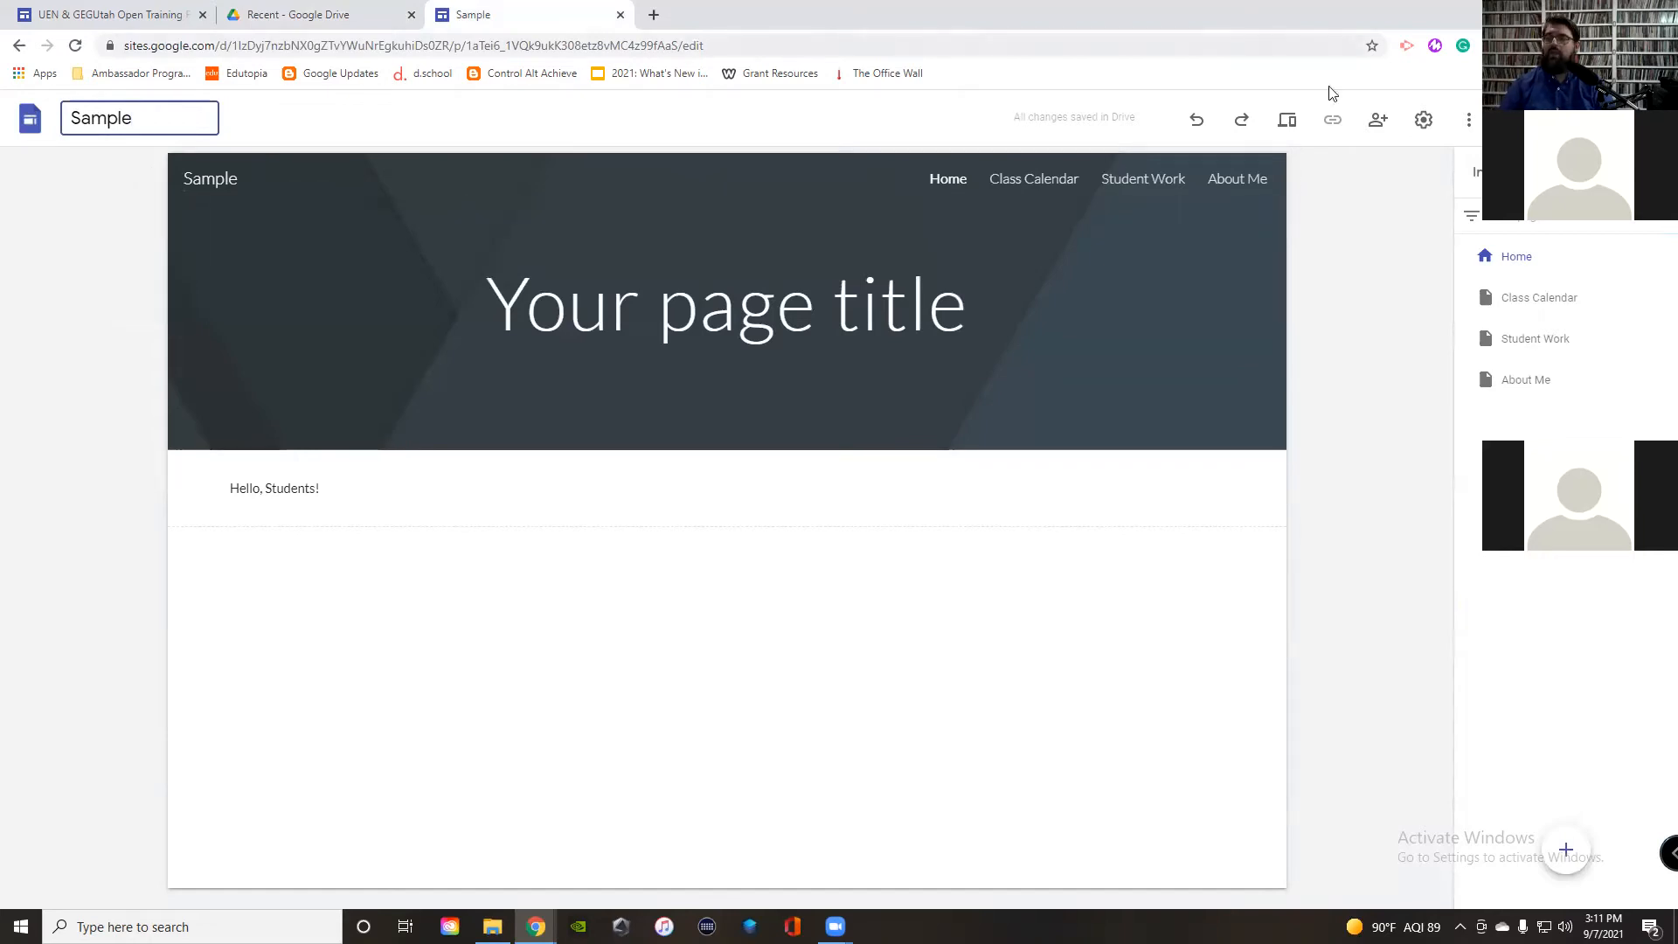
mouse_move(1536, 309)
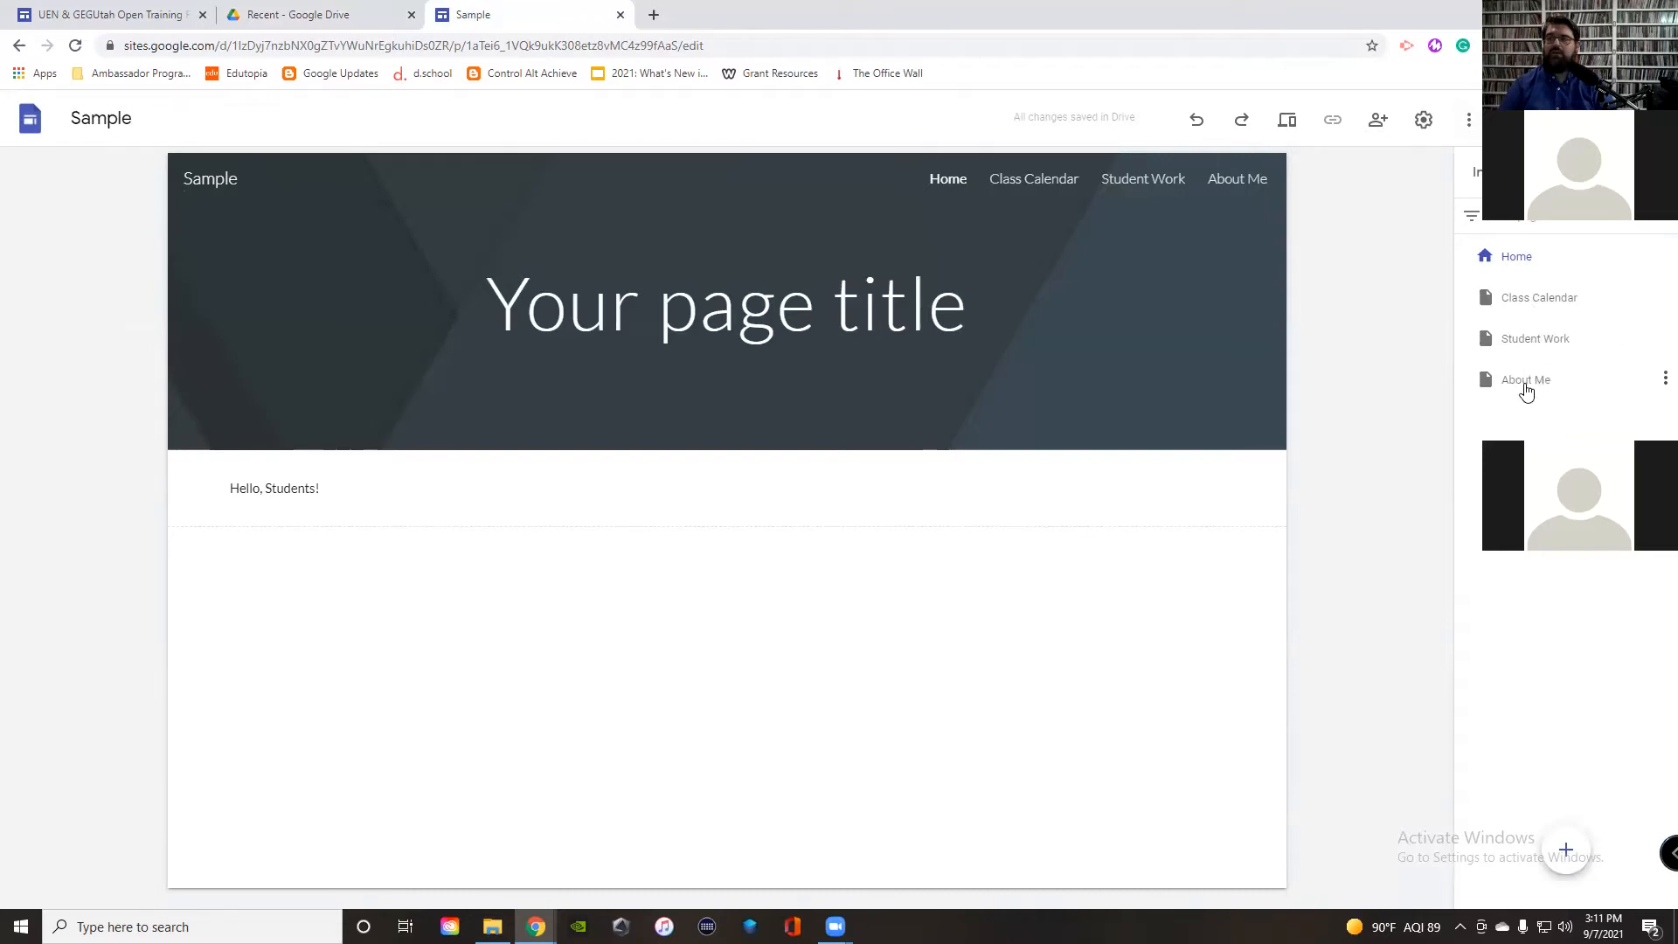
mouse_move(1565, 850)
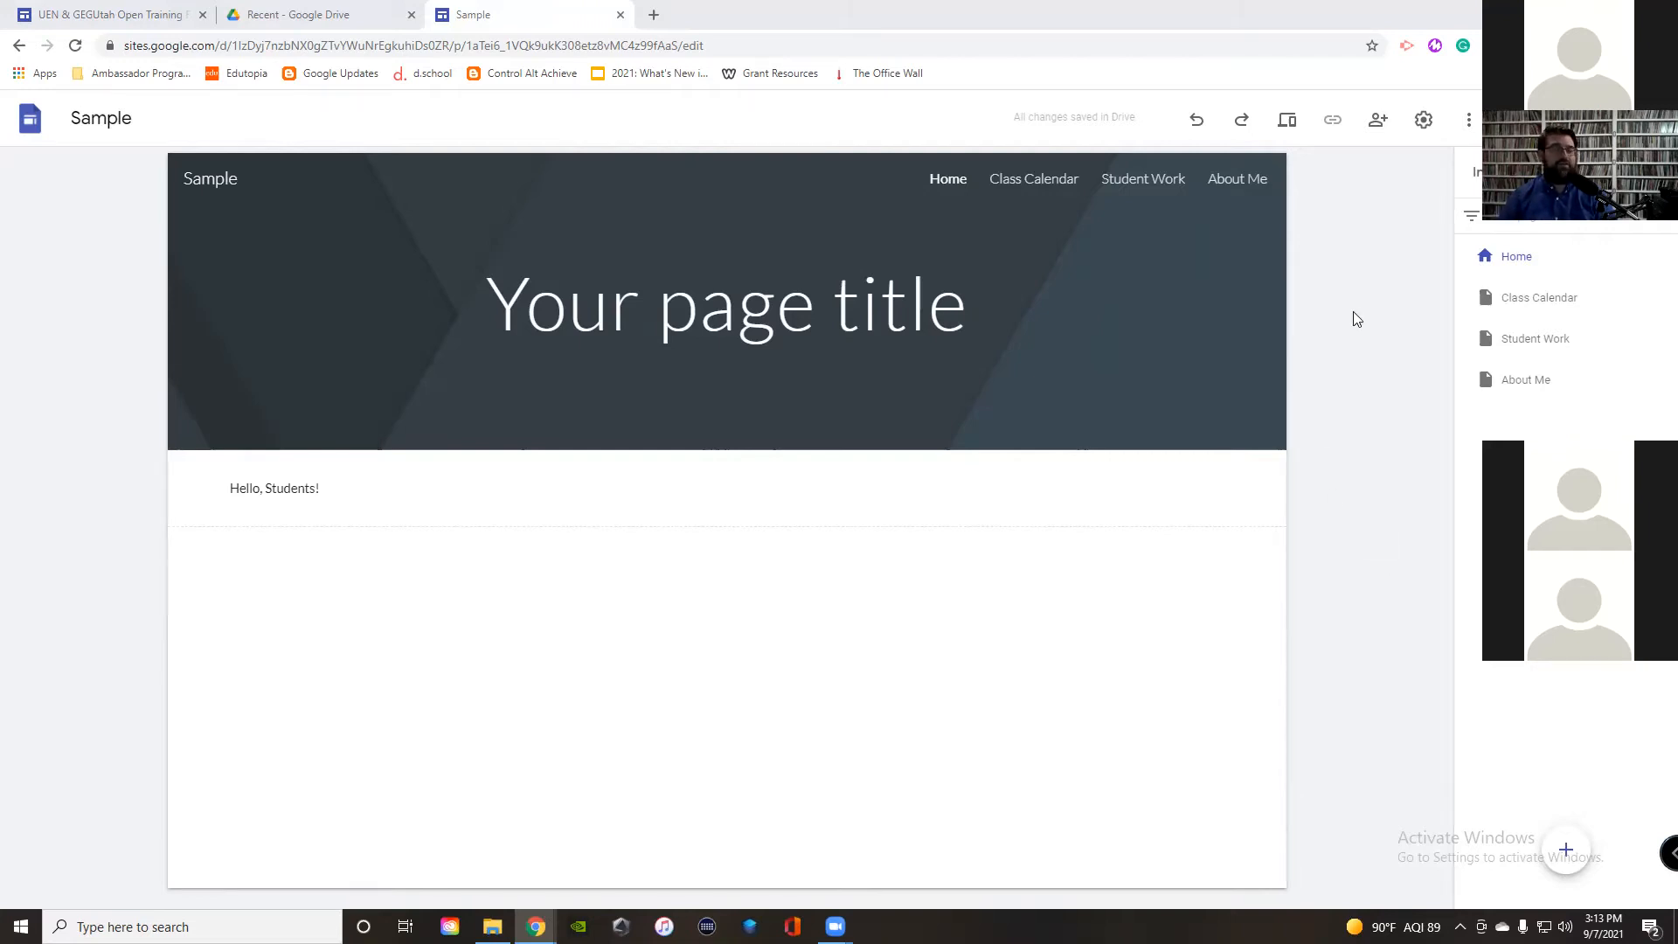
mouse_move(1522, 259)
mouse_move(1569, 846)
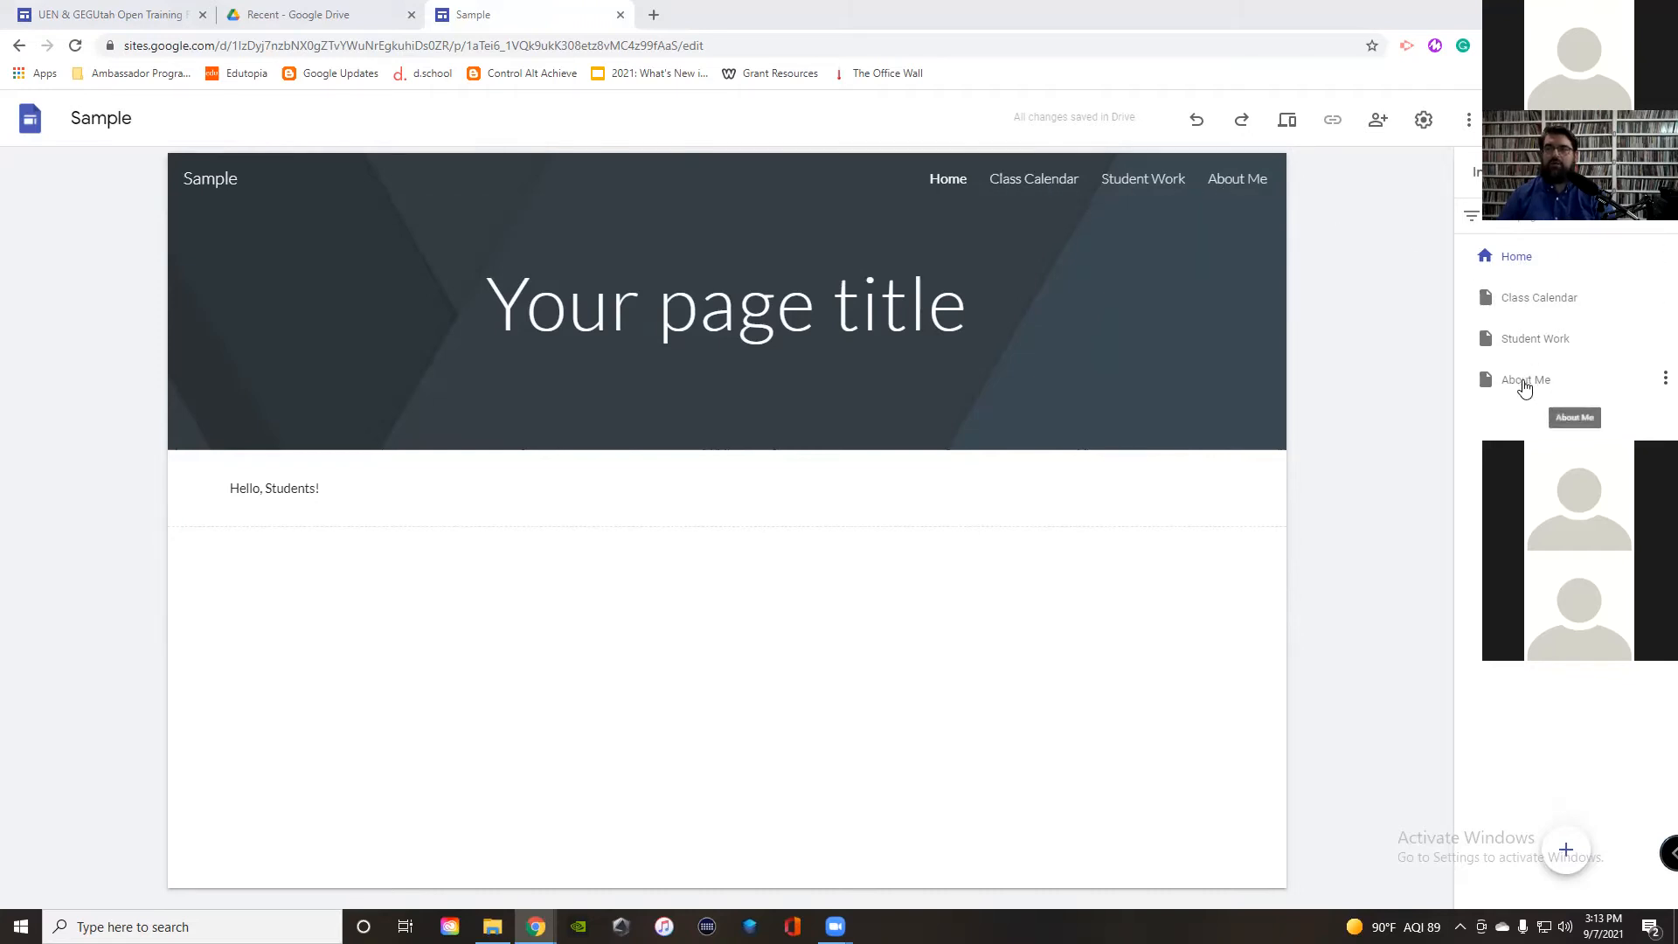
Step: Move About Me directly below Home in the page order and select the greeting block
drag(1525, 385, 1514, 285)
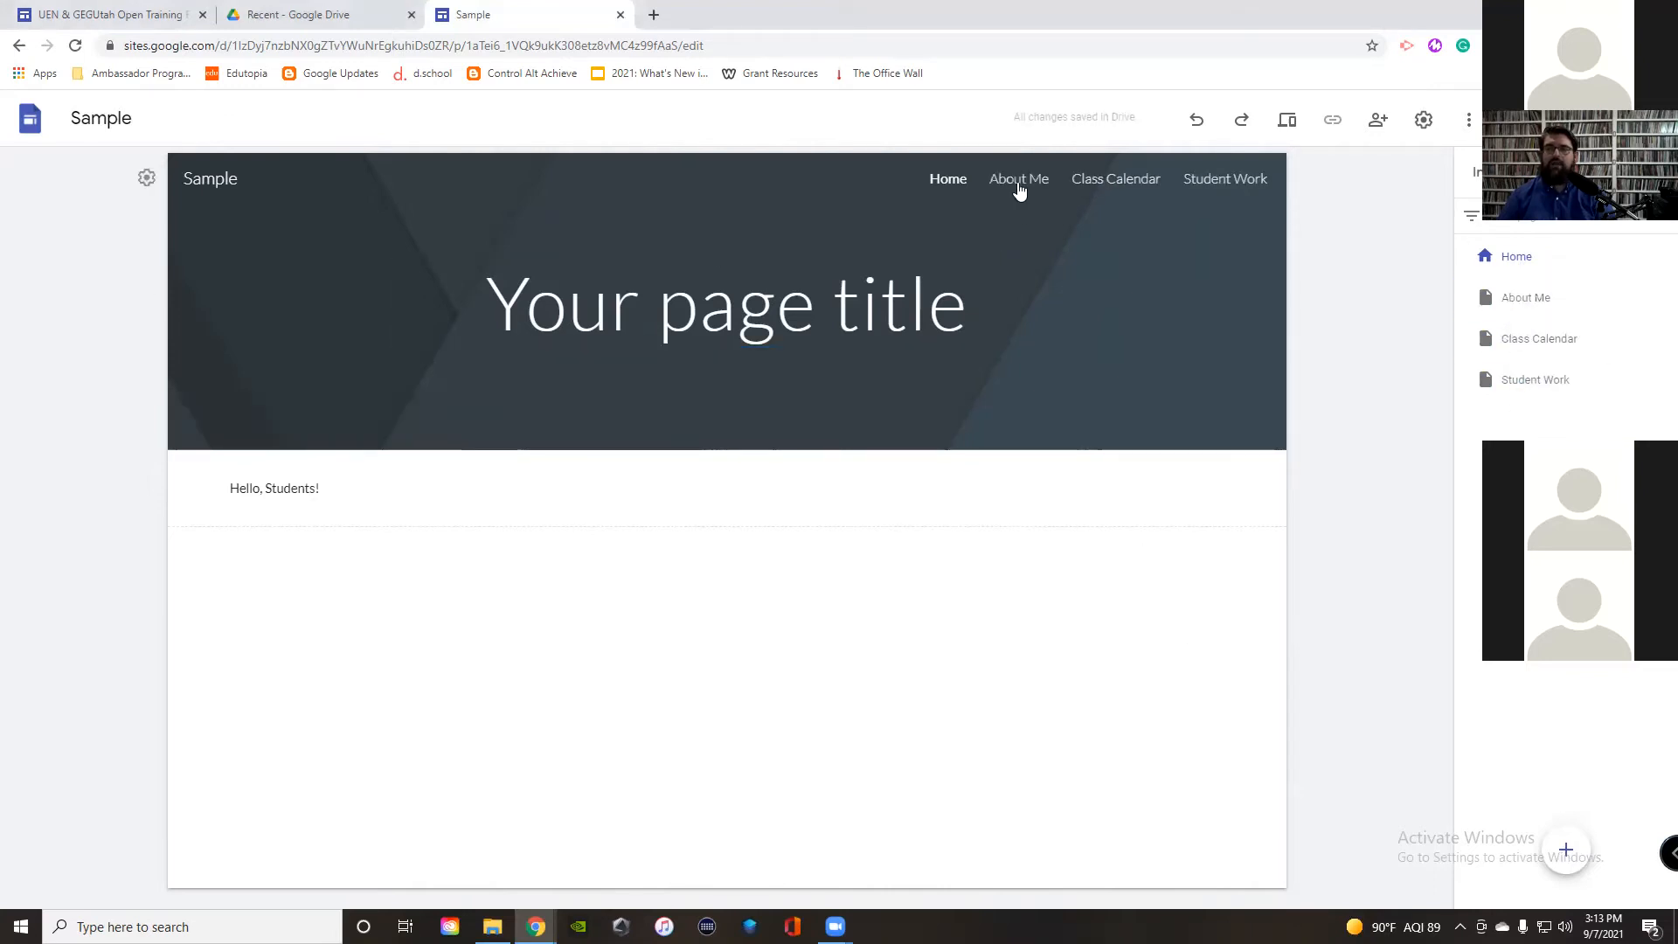
drag(1518, 284, 1530, 319)
click(343, 483)
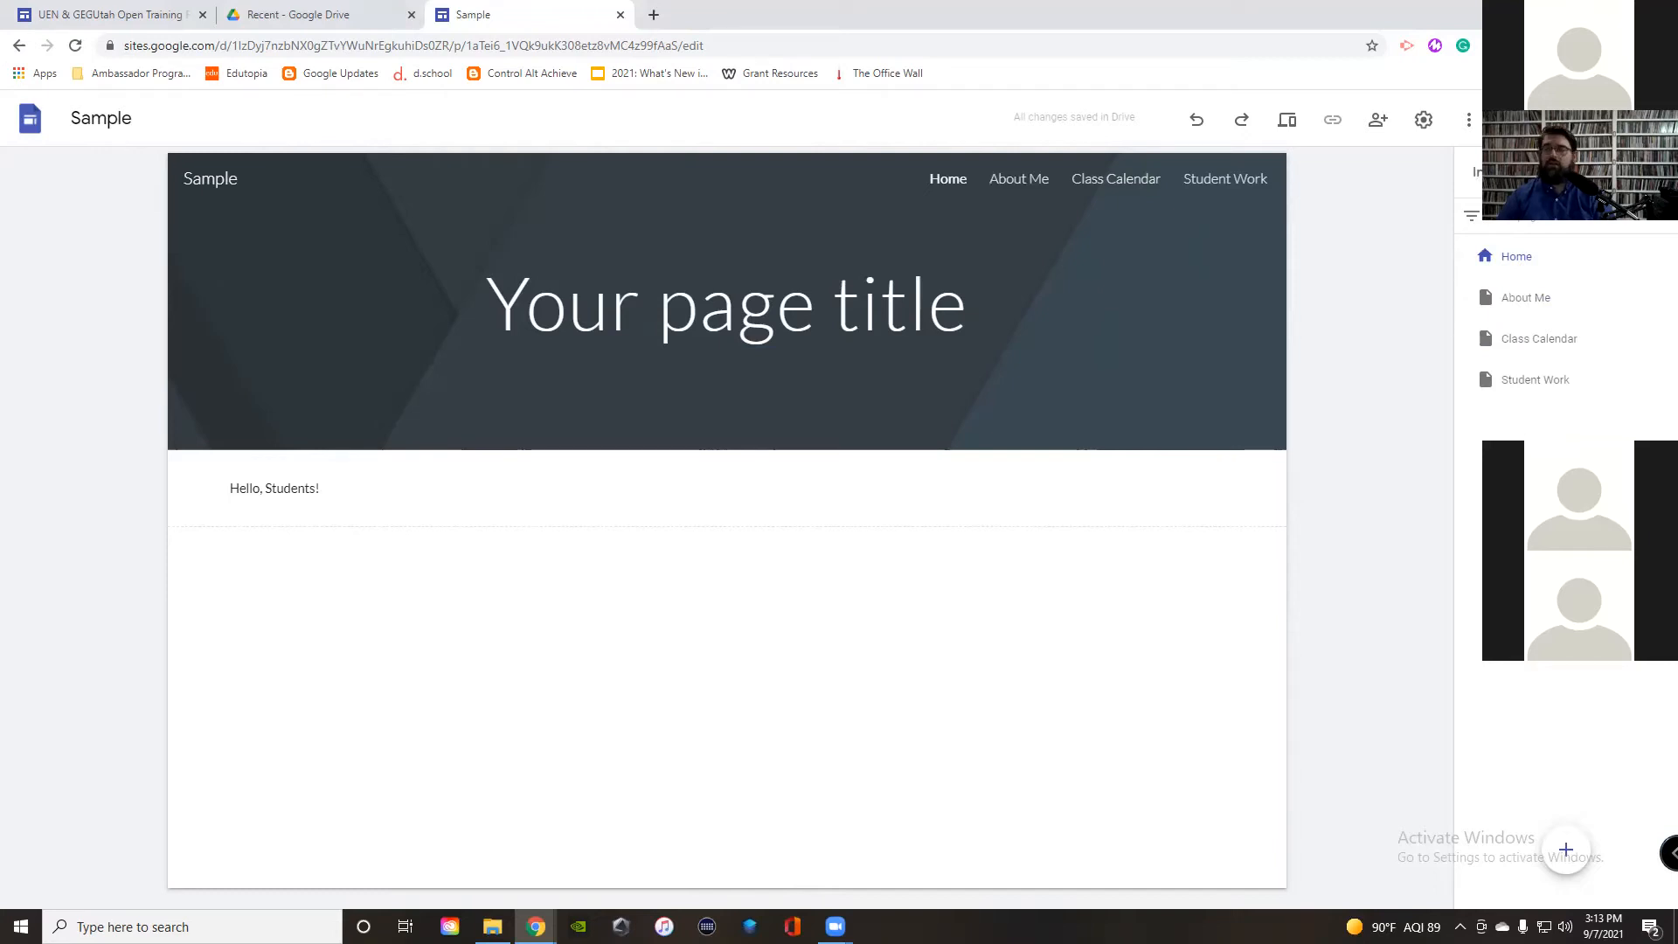
click(1478, 172)
Step: Add a text box under the greeting introducing the teacher by name, set in Lobster font
click(1509, 253)
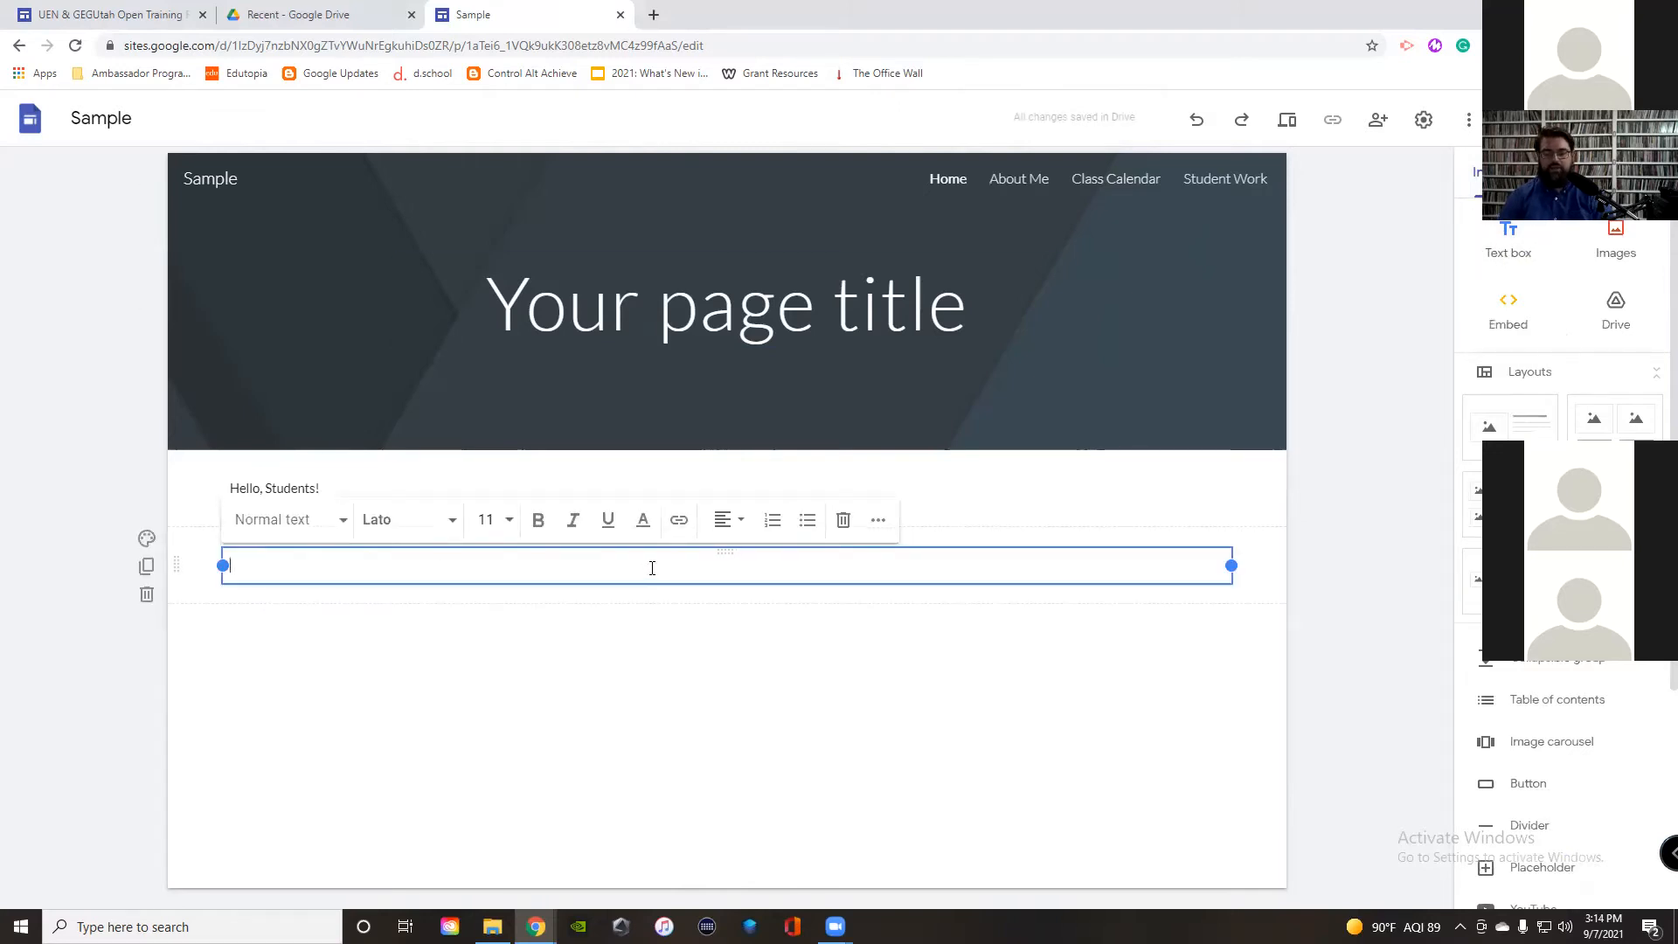
text(My na)
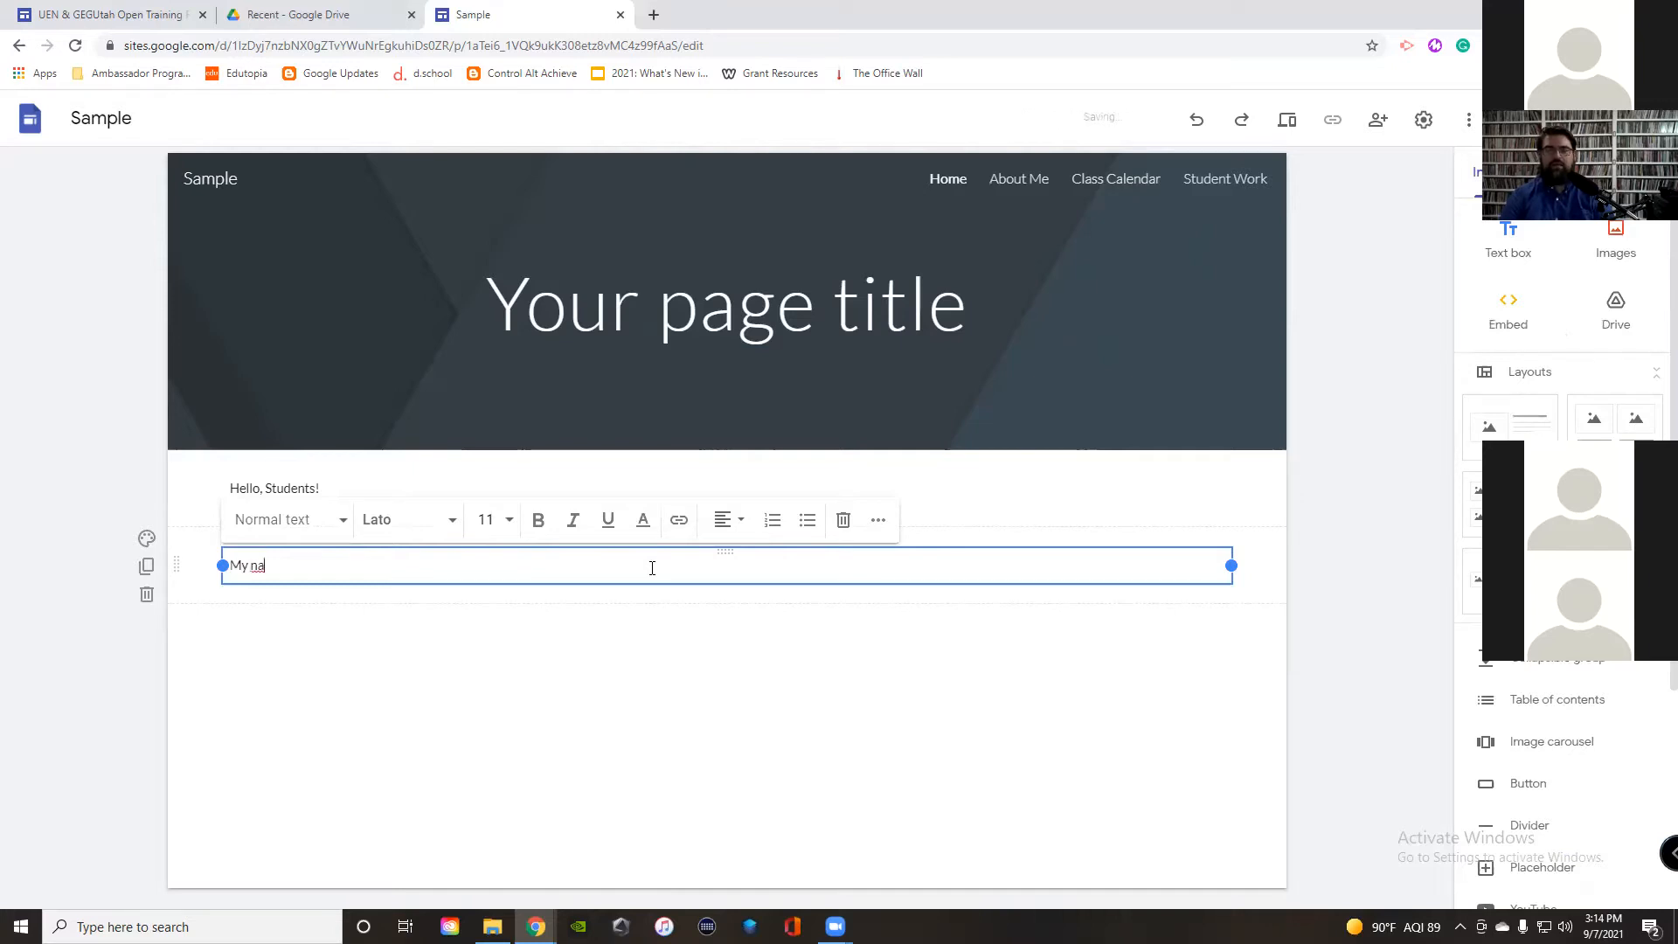
text(me is Mr. Winters.)
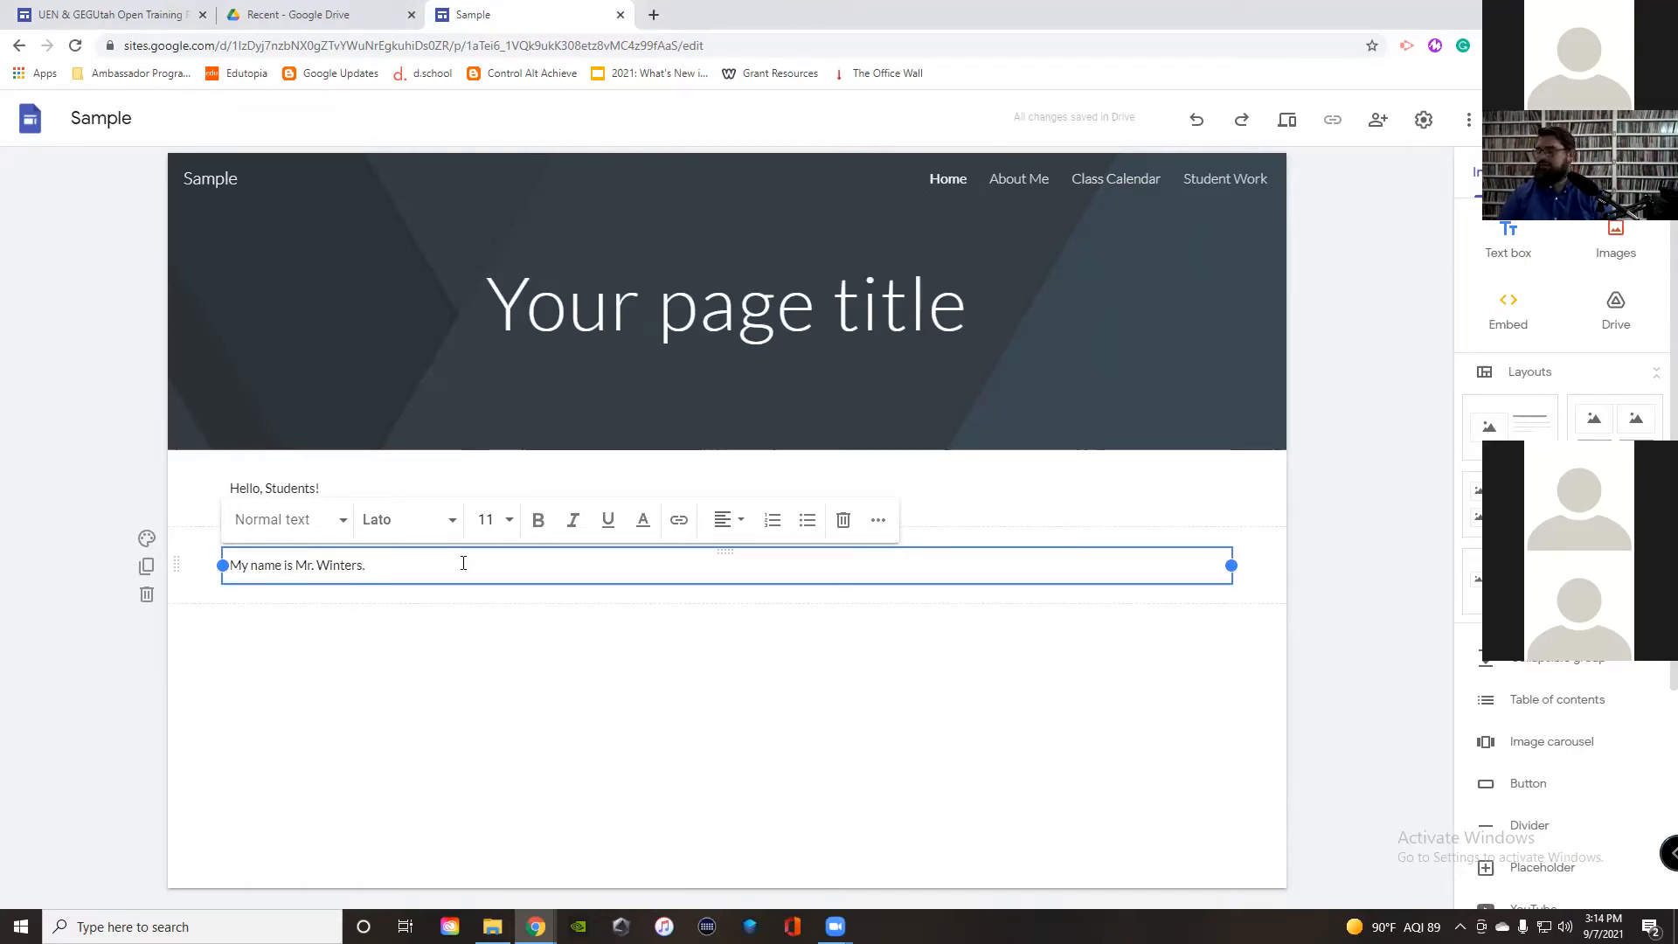
drag(365, 564, 225, 566)
click(409, 523)
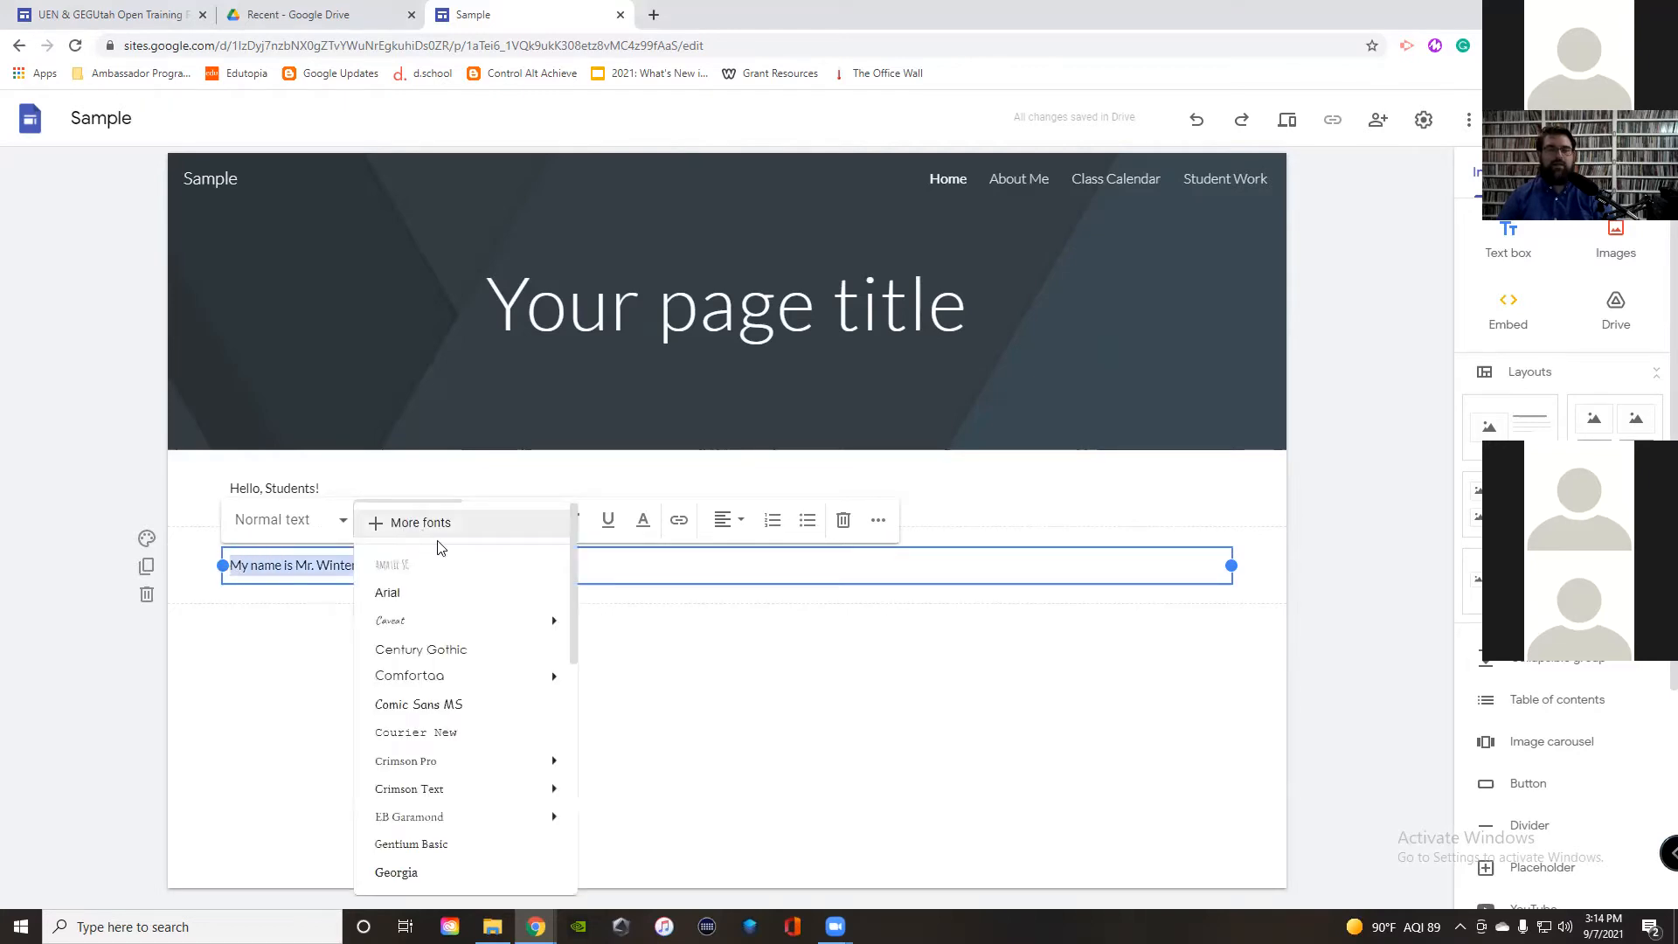
mouse_move(432, 771)
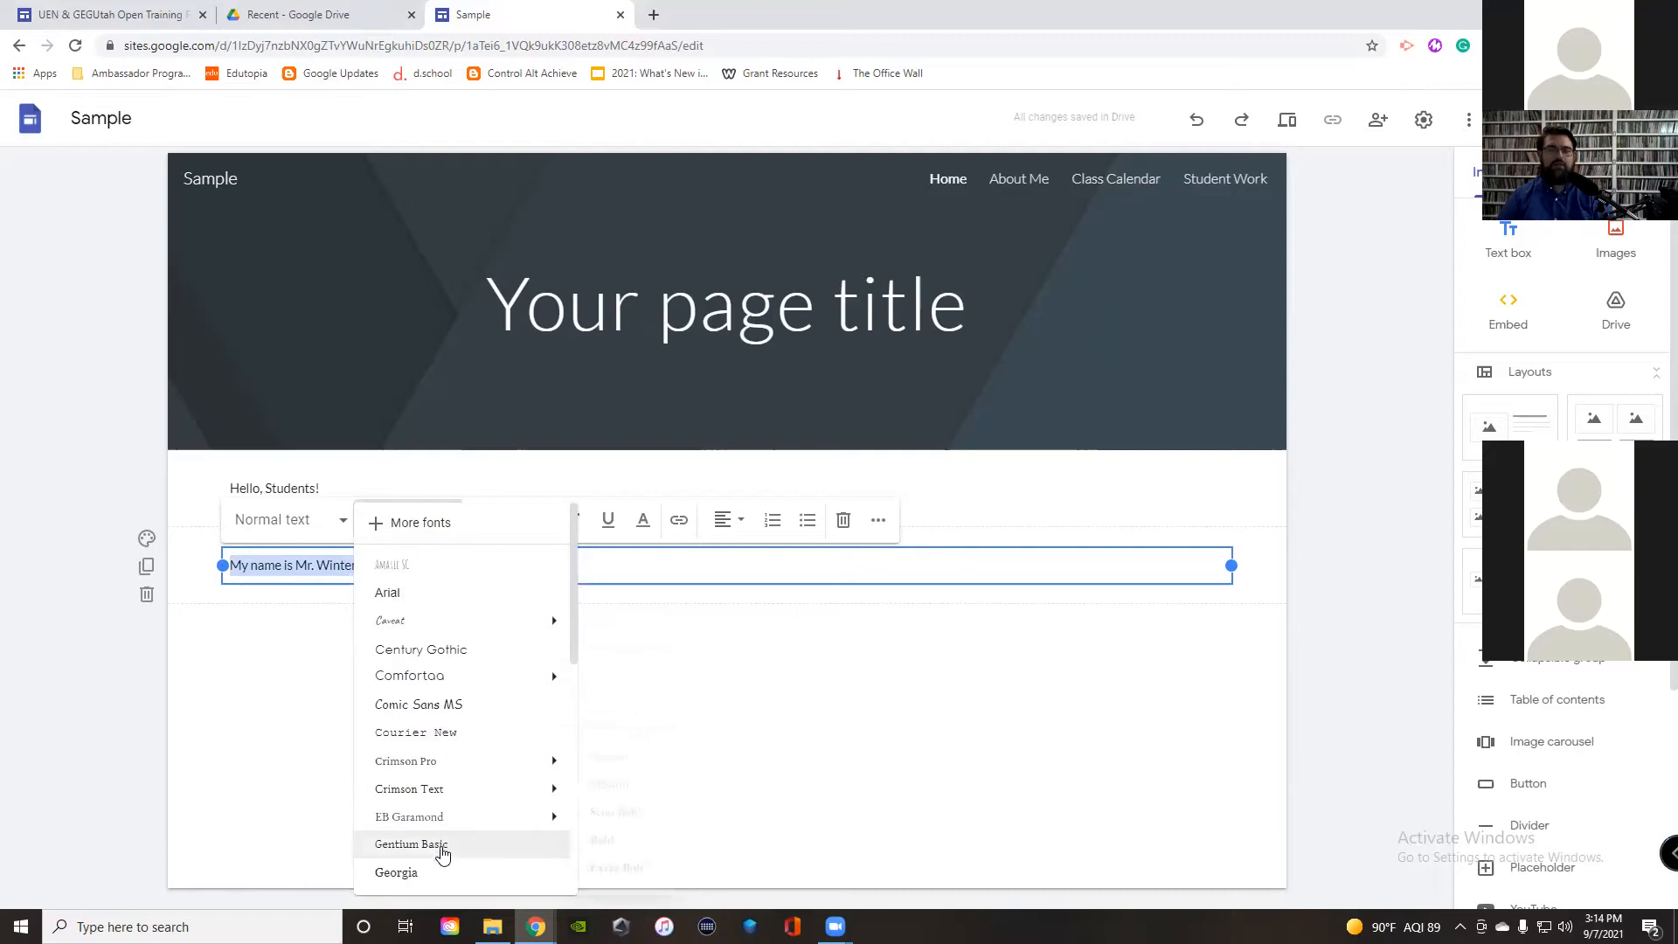
scroll(443, 852, down, 2)
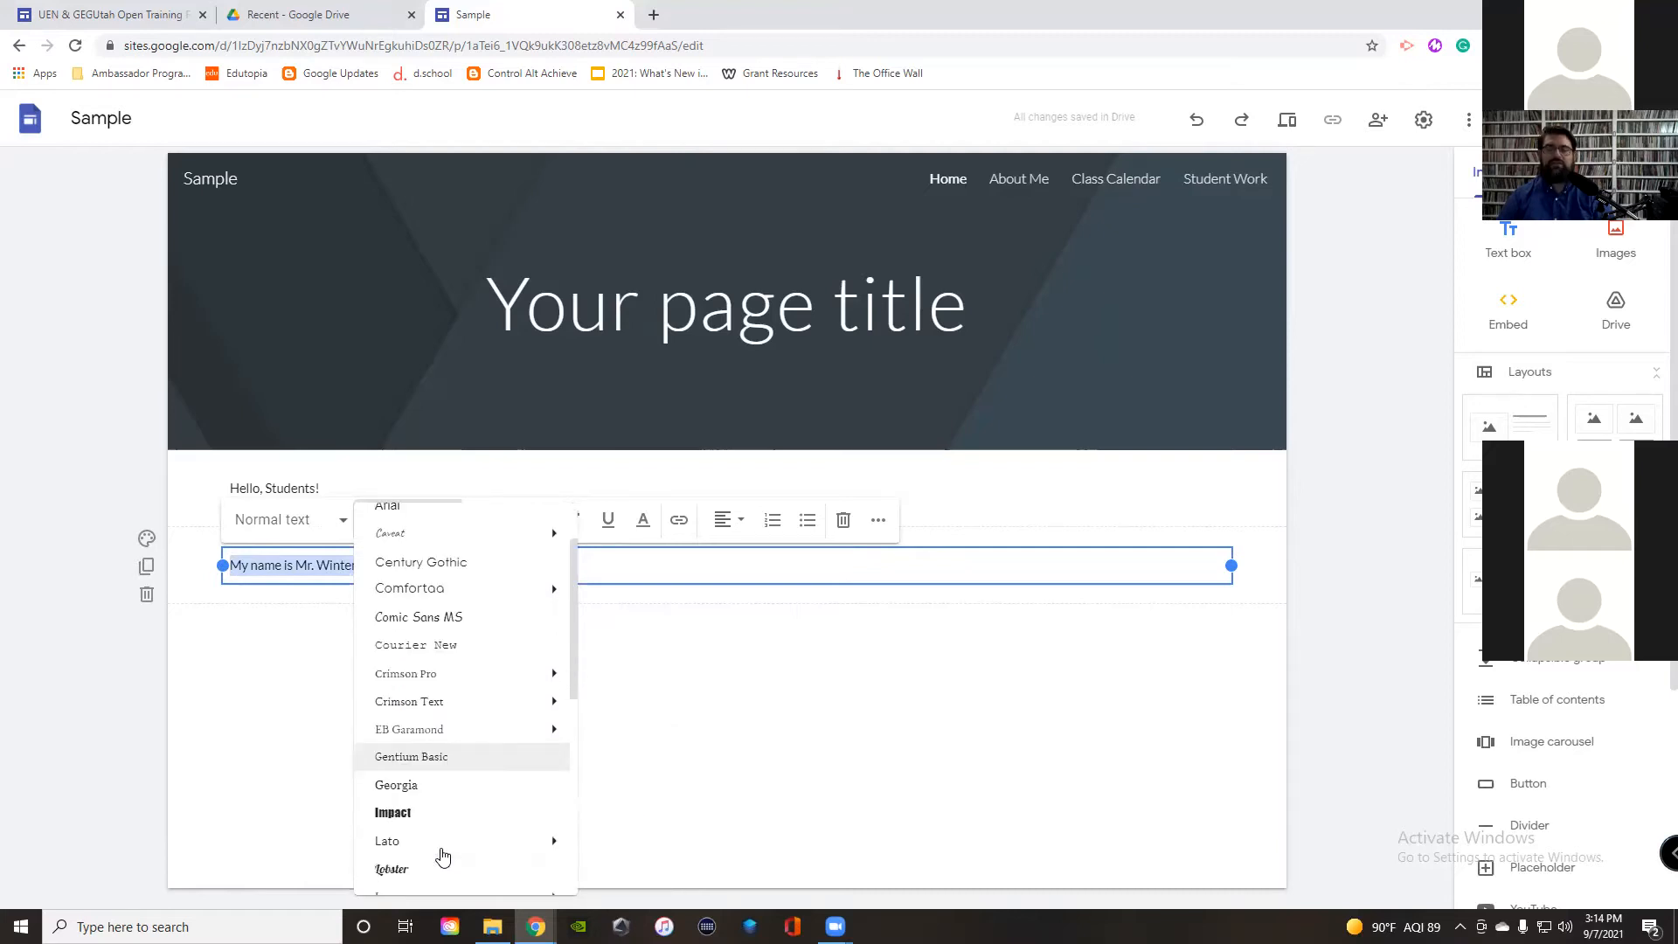
scroll(422, 792, down, 2)
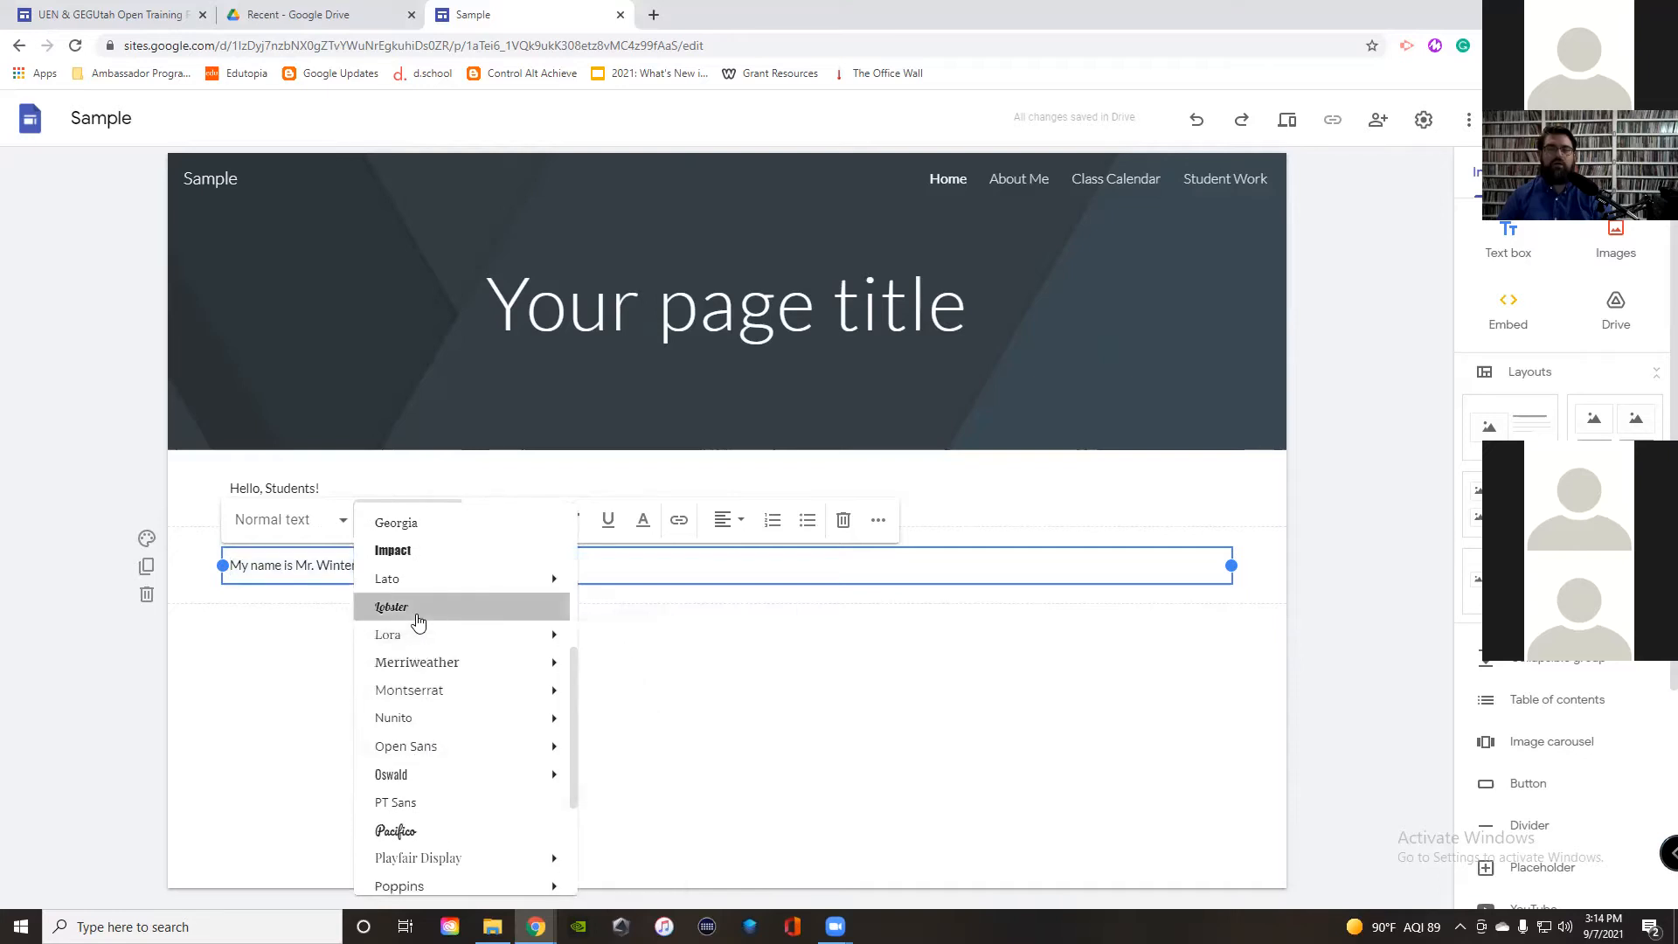
click(418, 619)
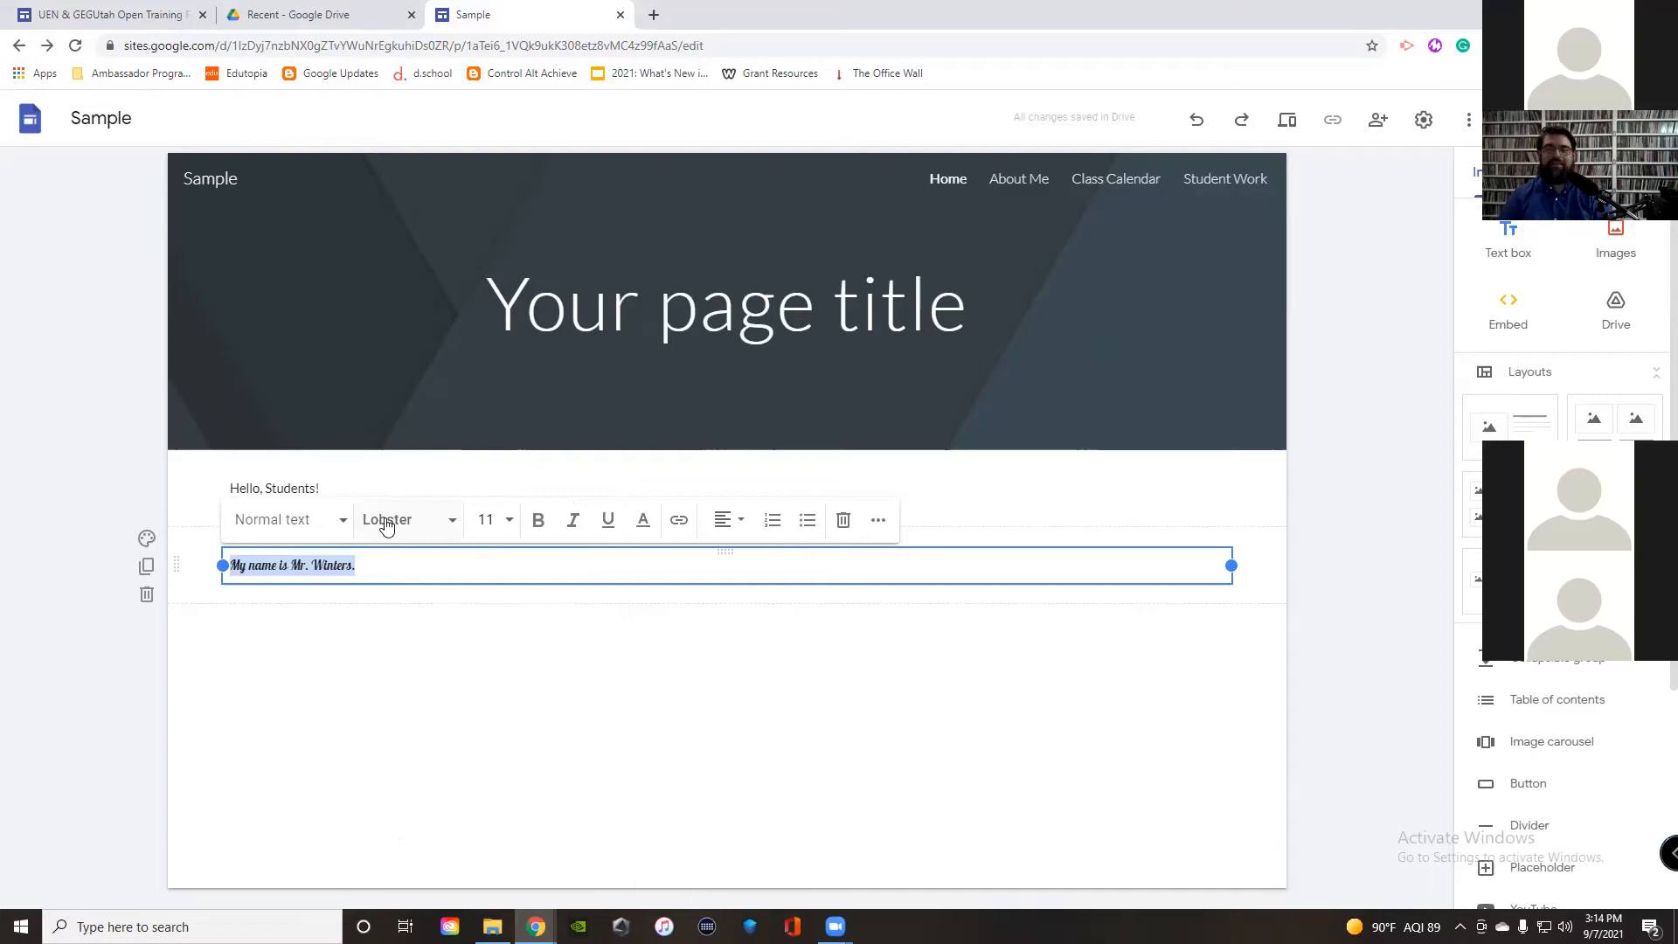
click(506, 523)
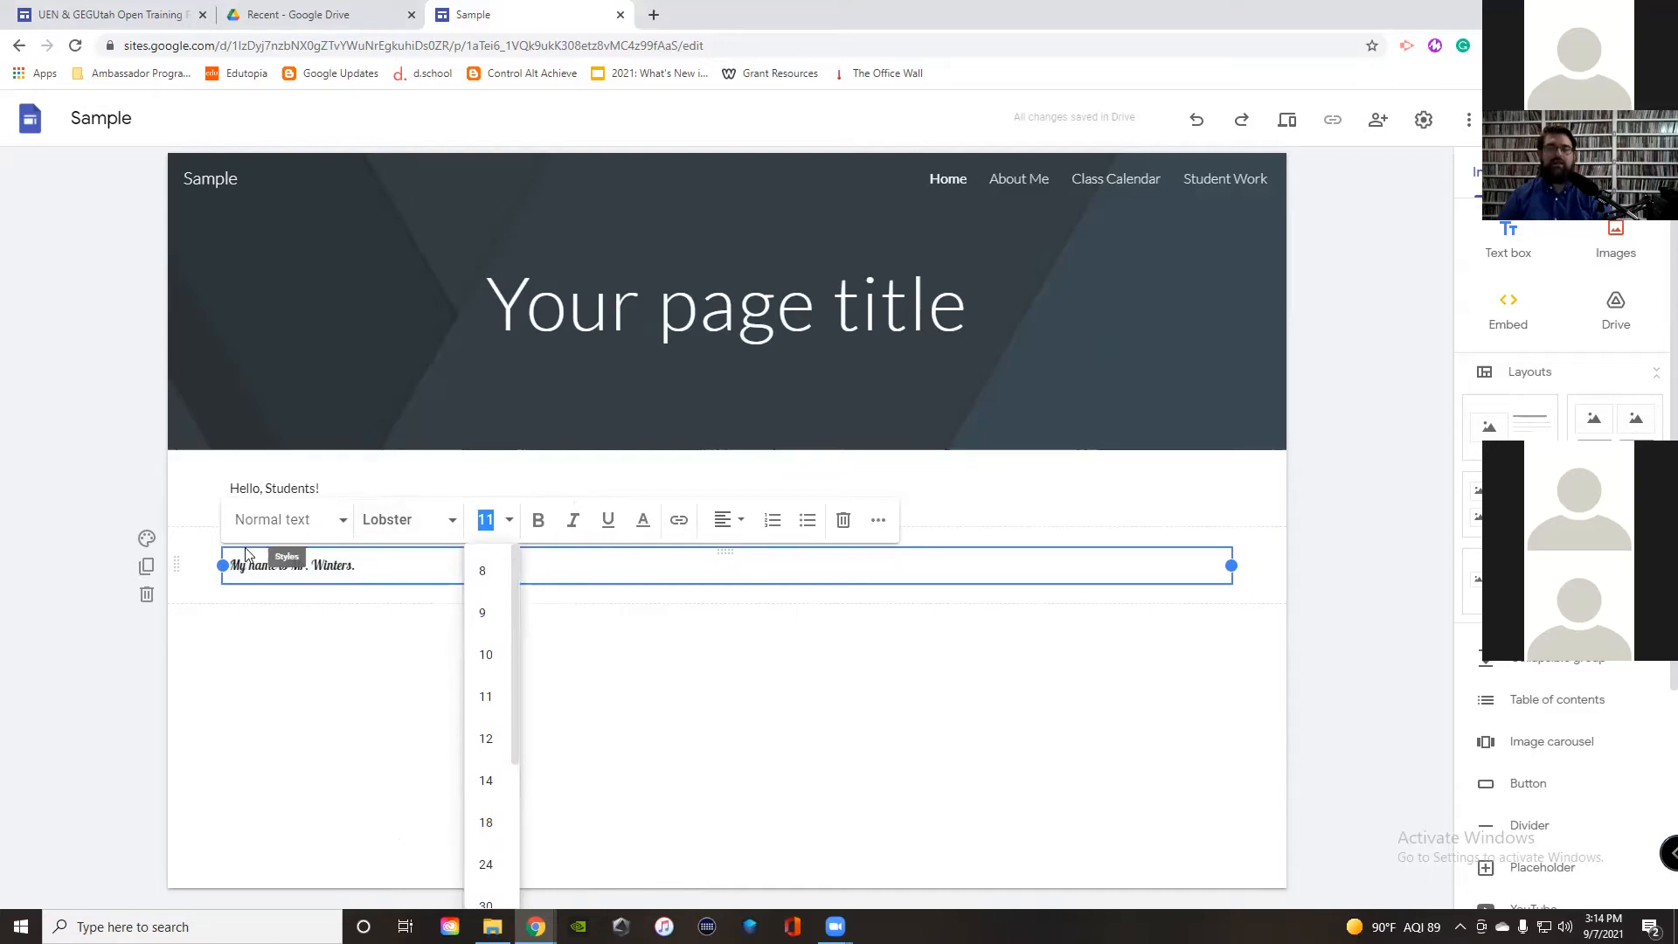
click(605, 571)
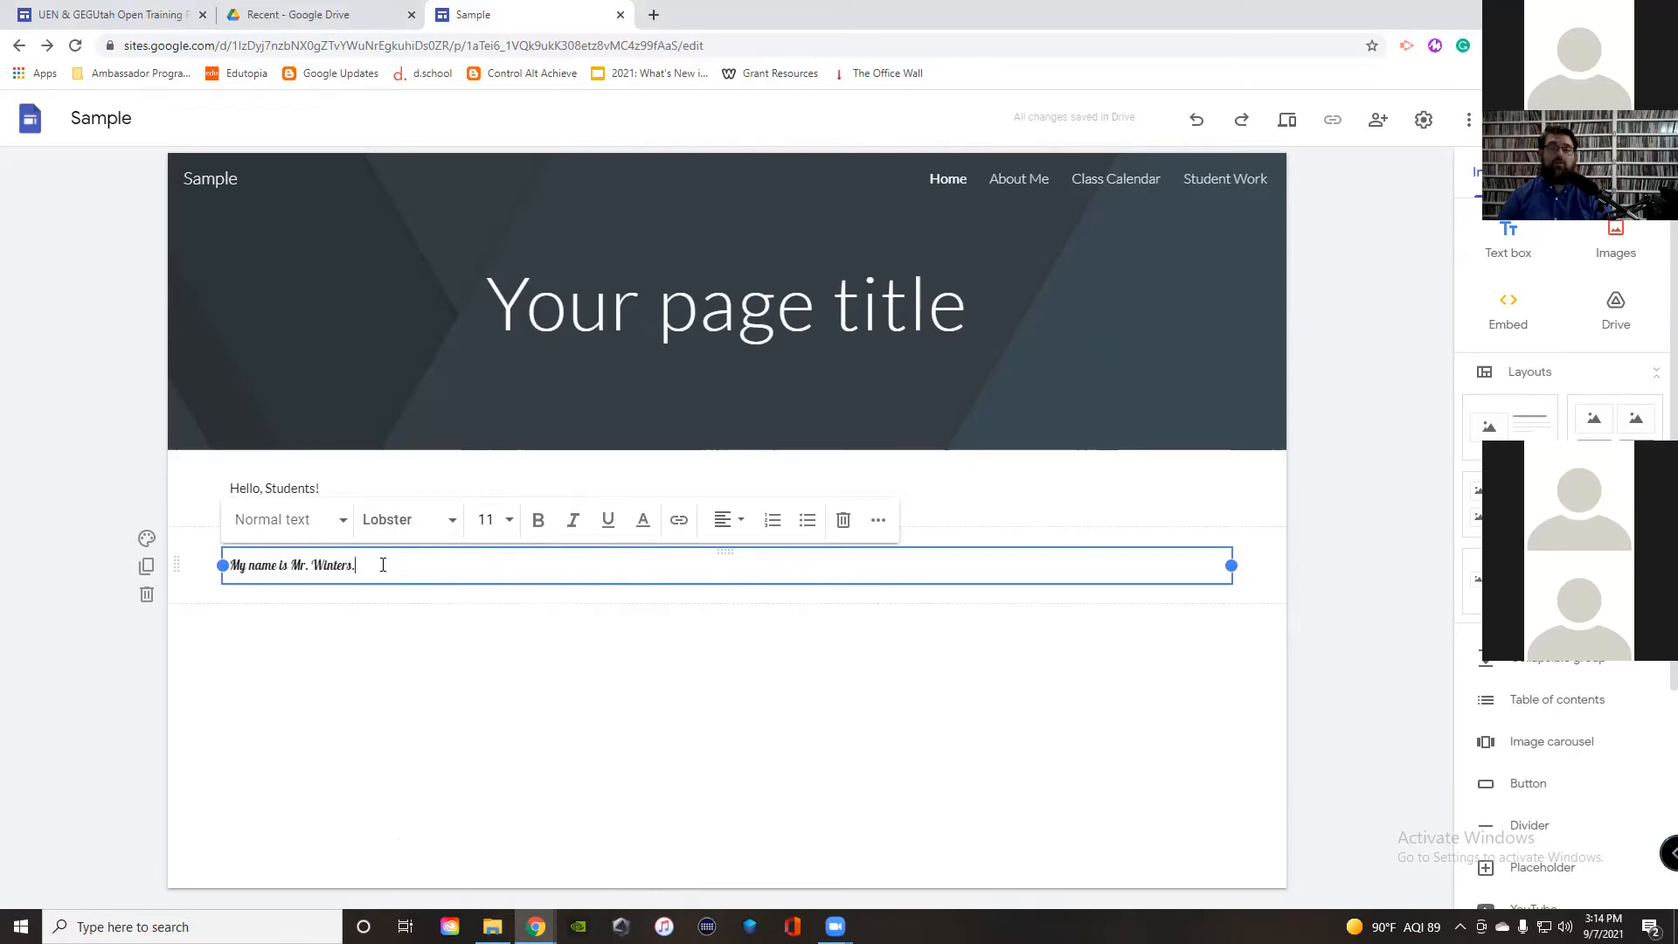
drag(352, 568, 220, 565)
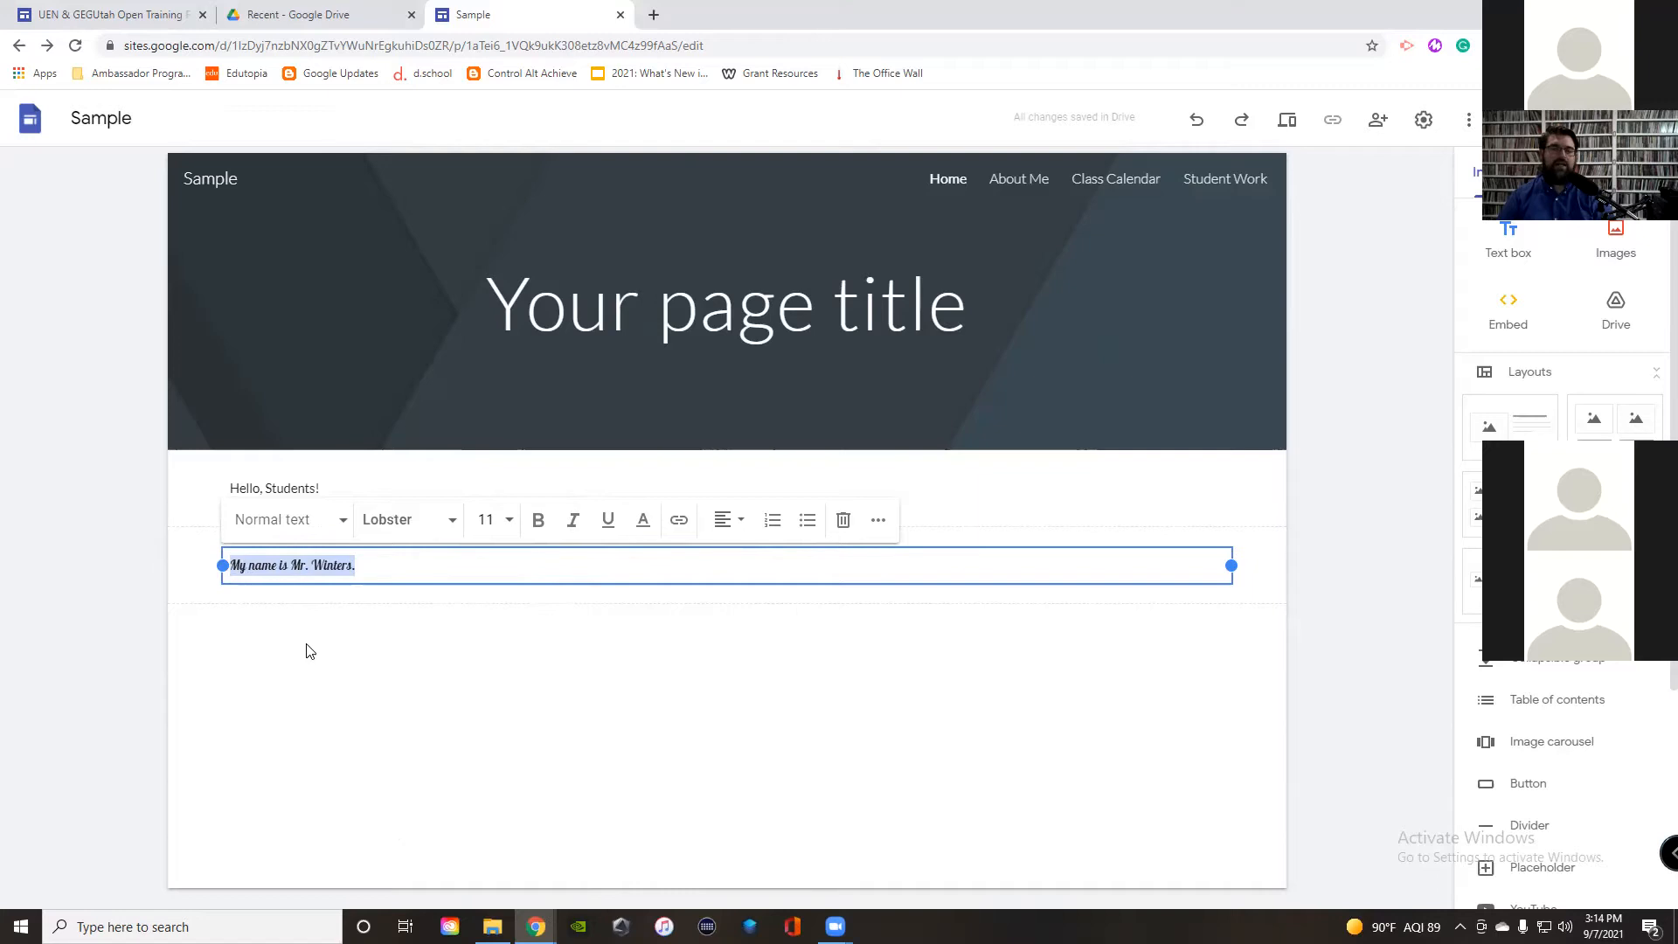
Step: Apply the Title style and Caveat font to the name line, making it size 34
click(286, 523)
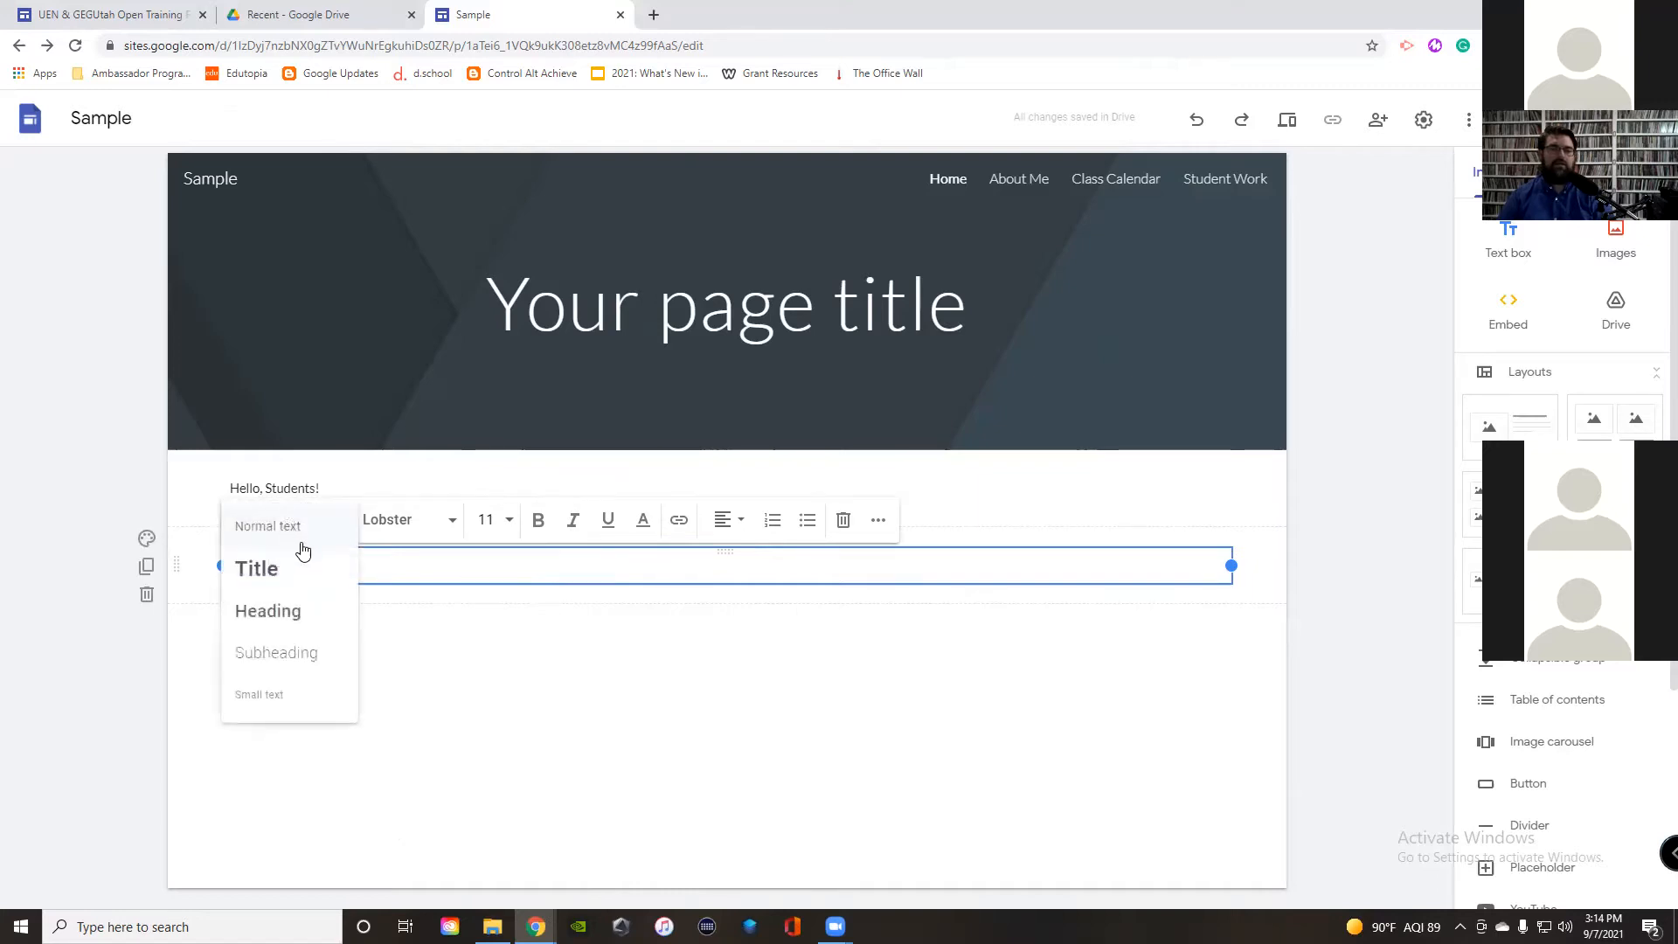
click(291, 572)
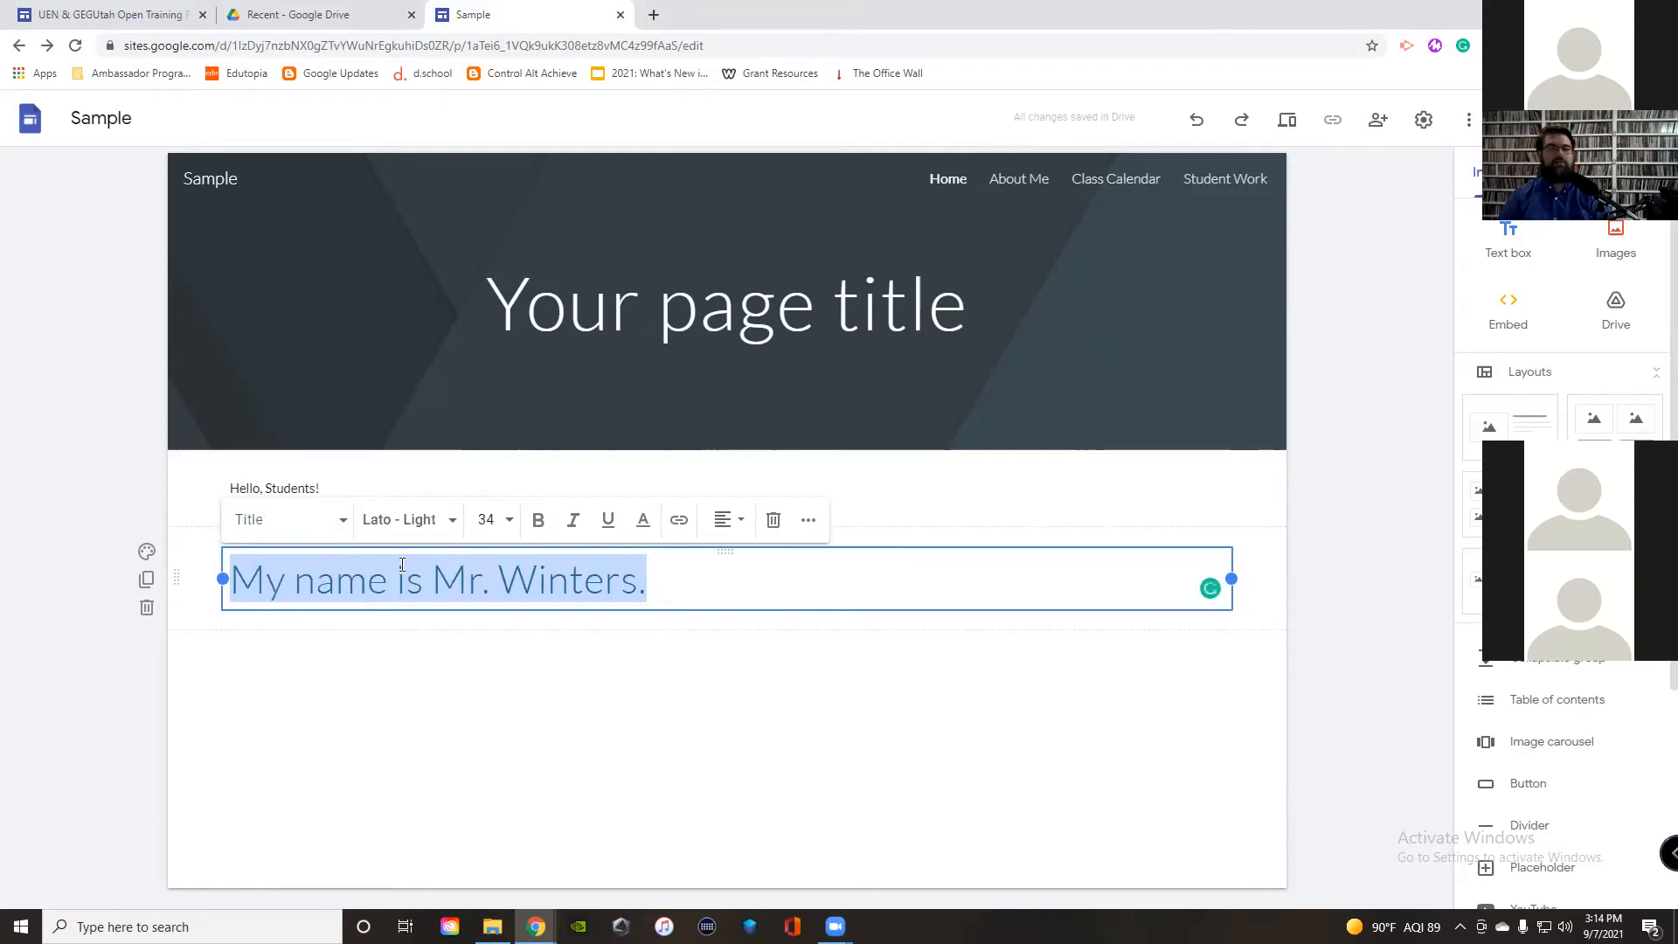
click(448, 524)
mouse_move(529, 681)
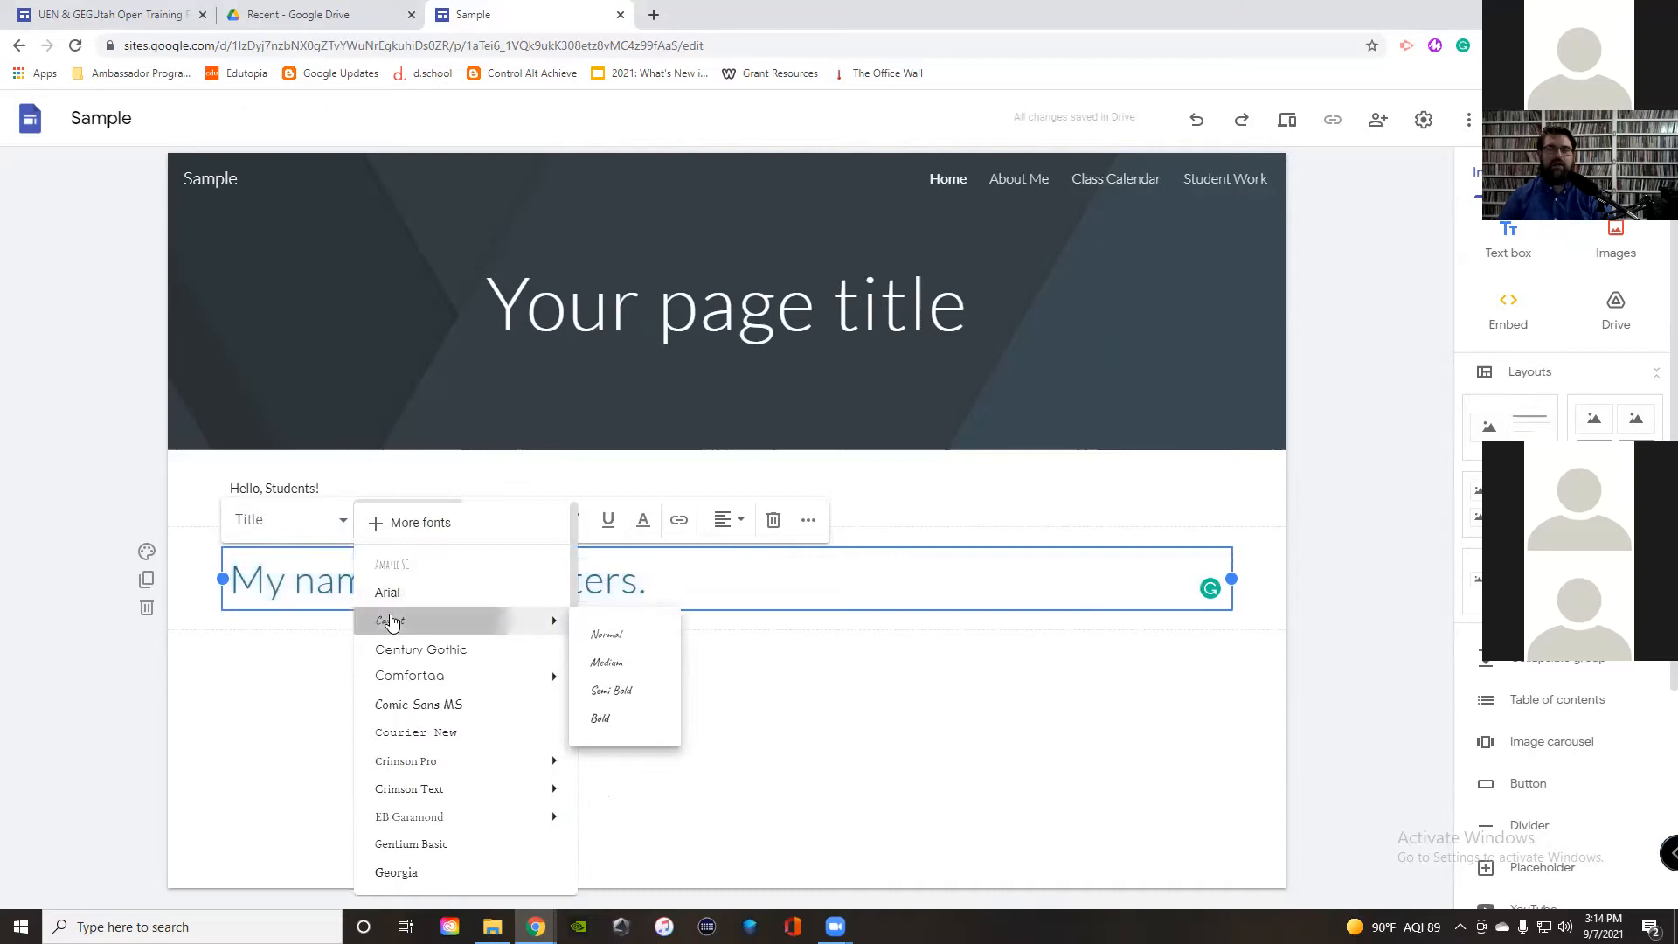
click(398, 620)
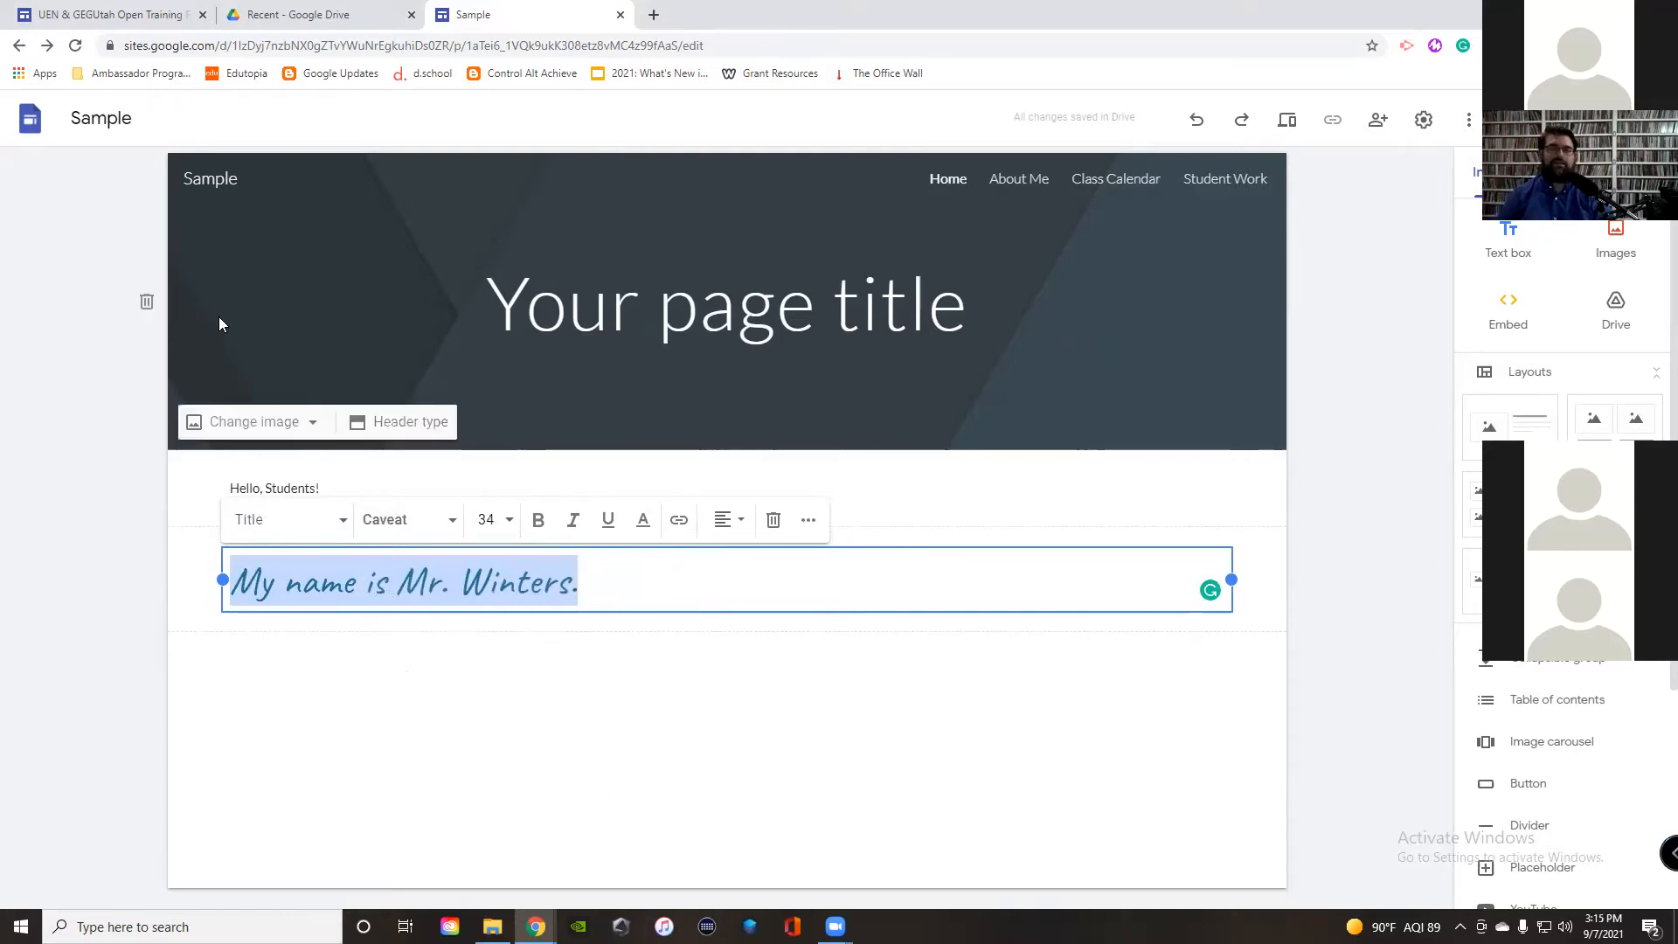
click(511, 678)
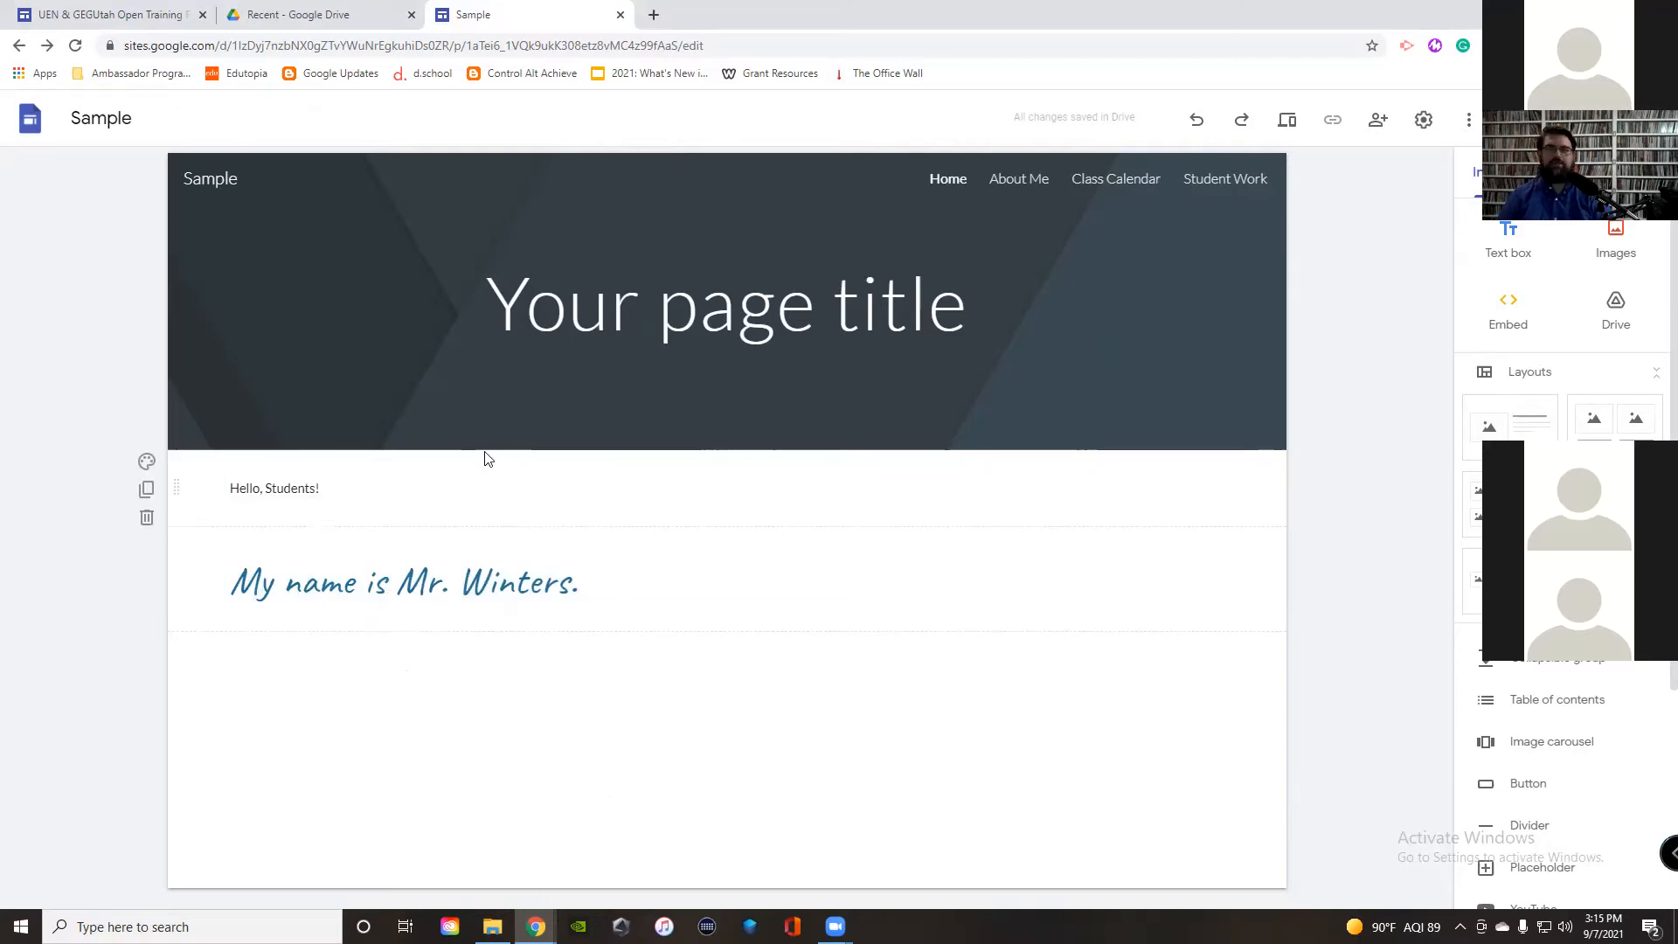
Step: Go to the About Me page from the site navigation, ending back on the Insert panel
click(1014, 179)
mouse_move(835, 927)
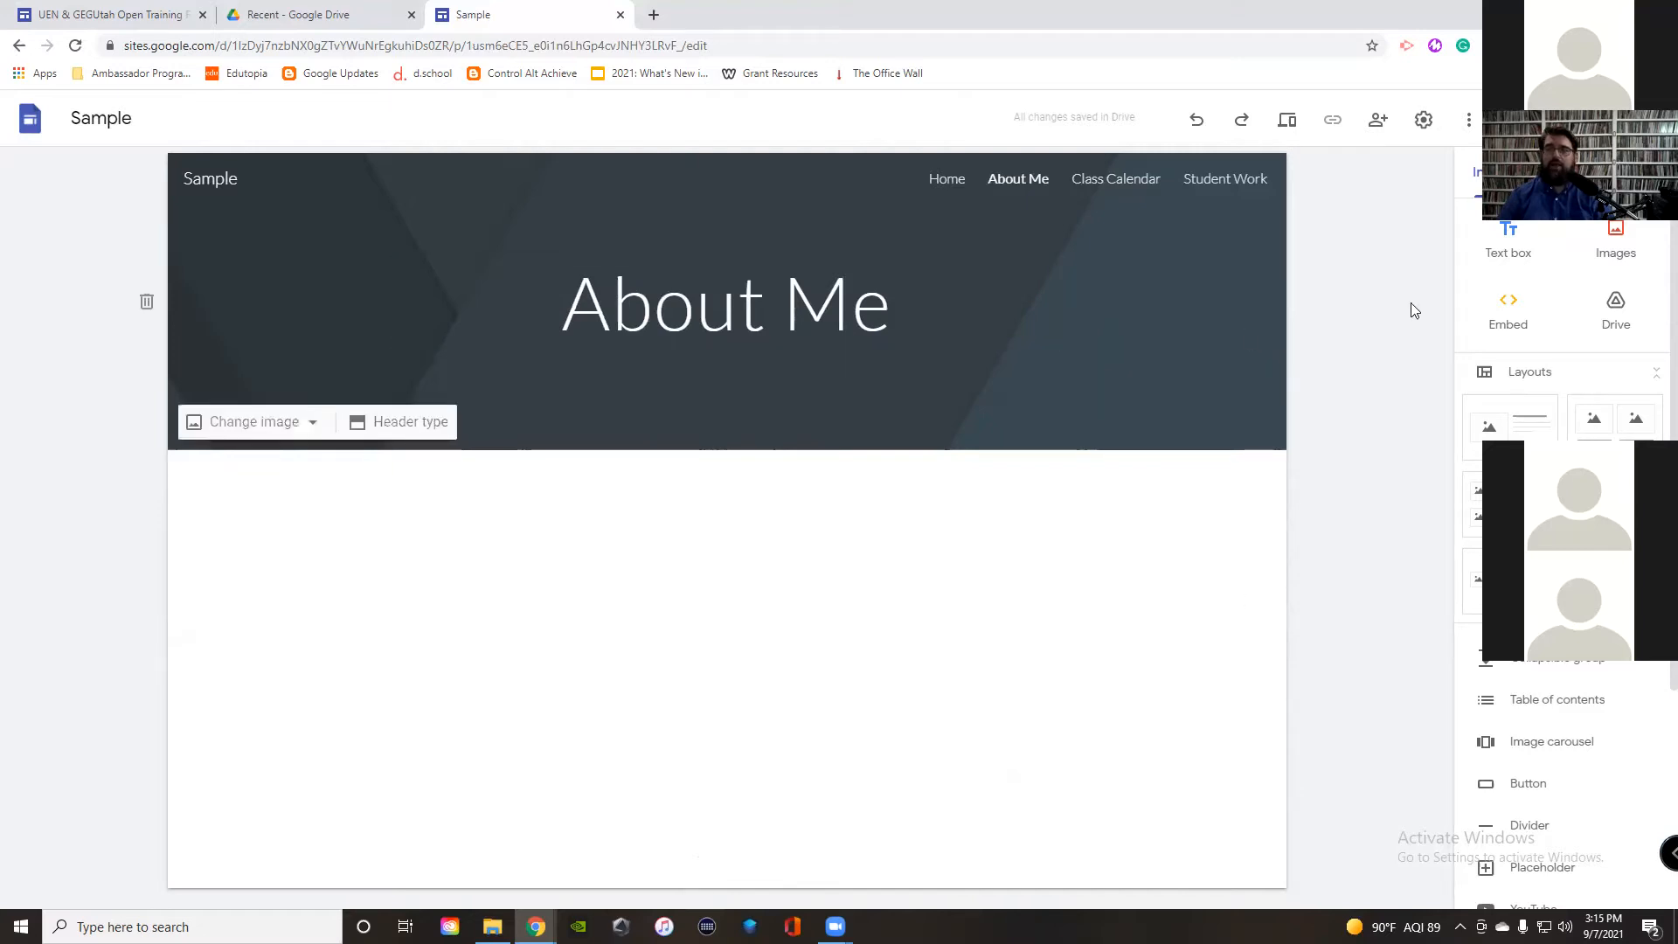
click(1556, 171)
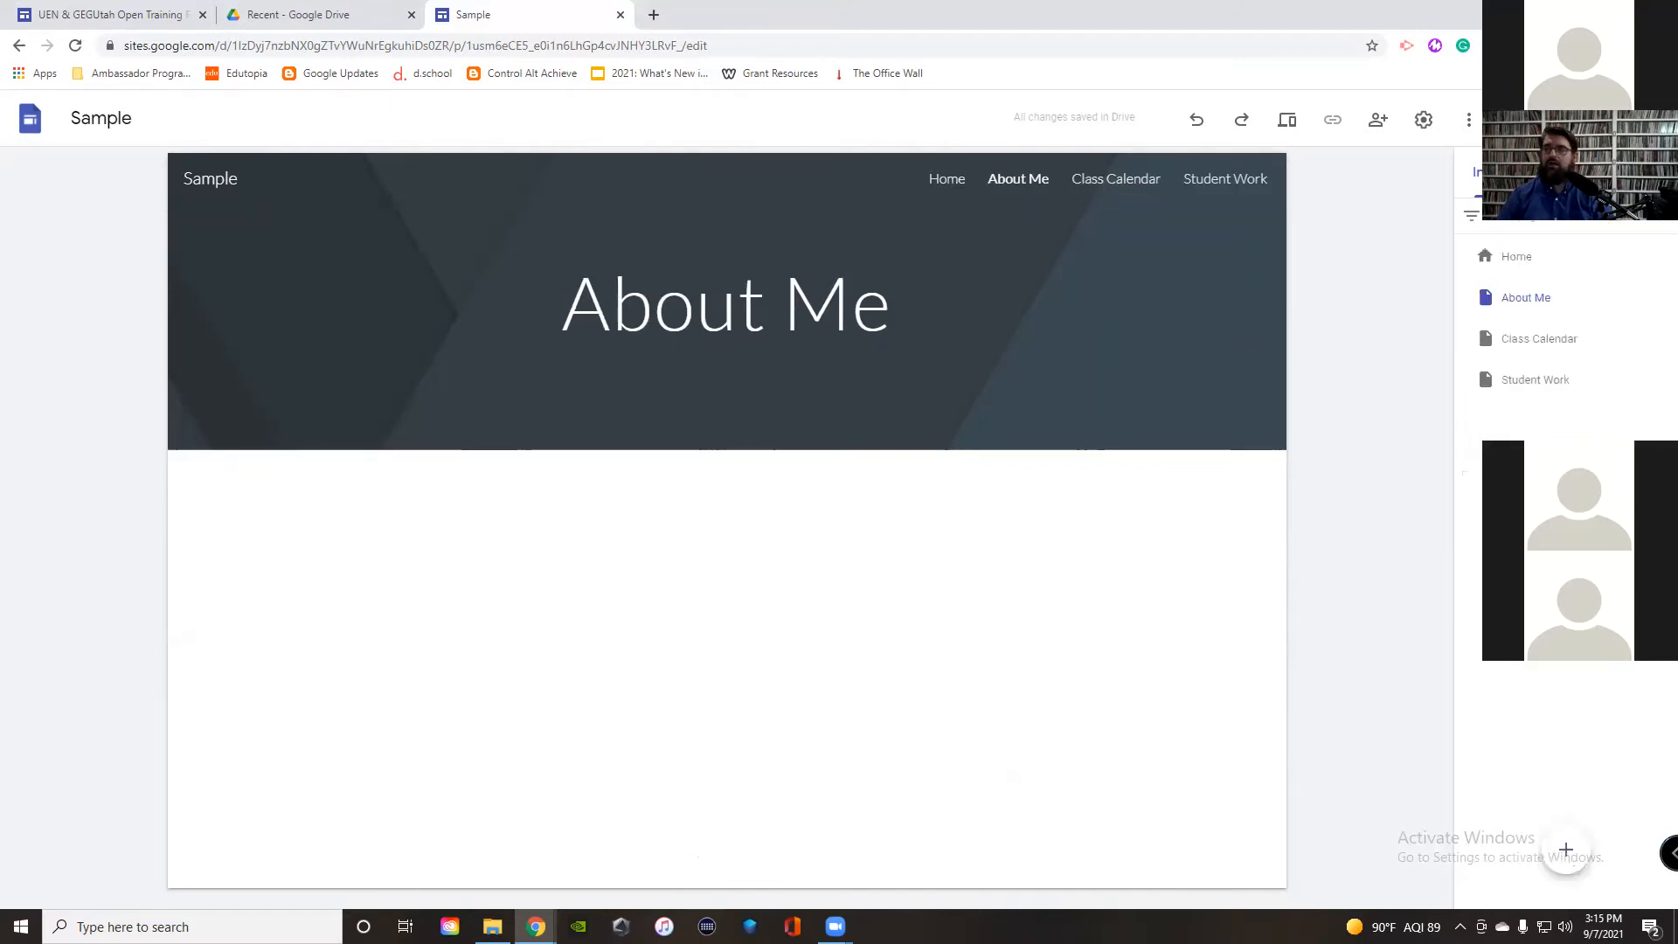
click(1494, 171)
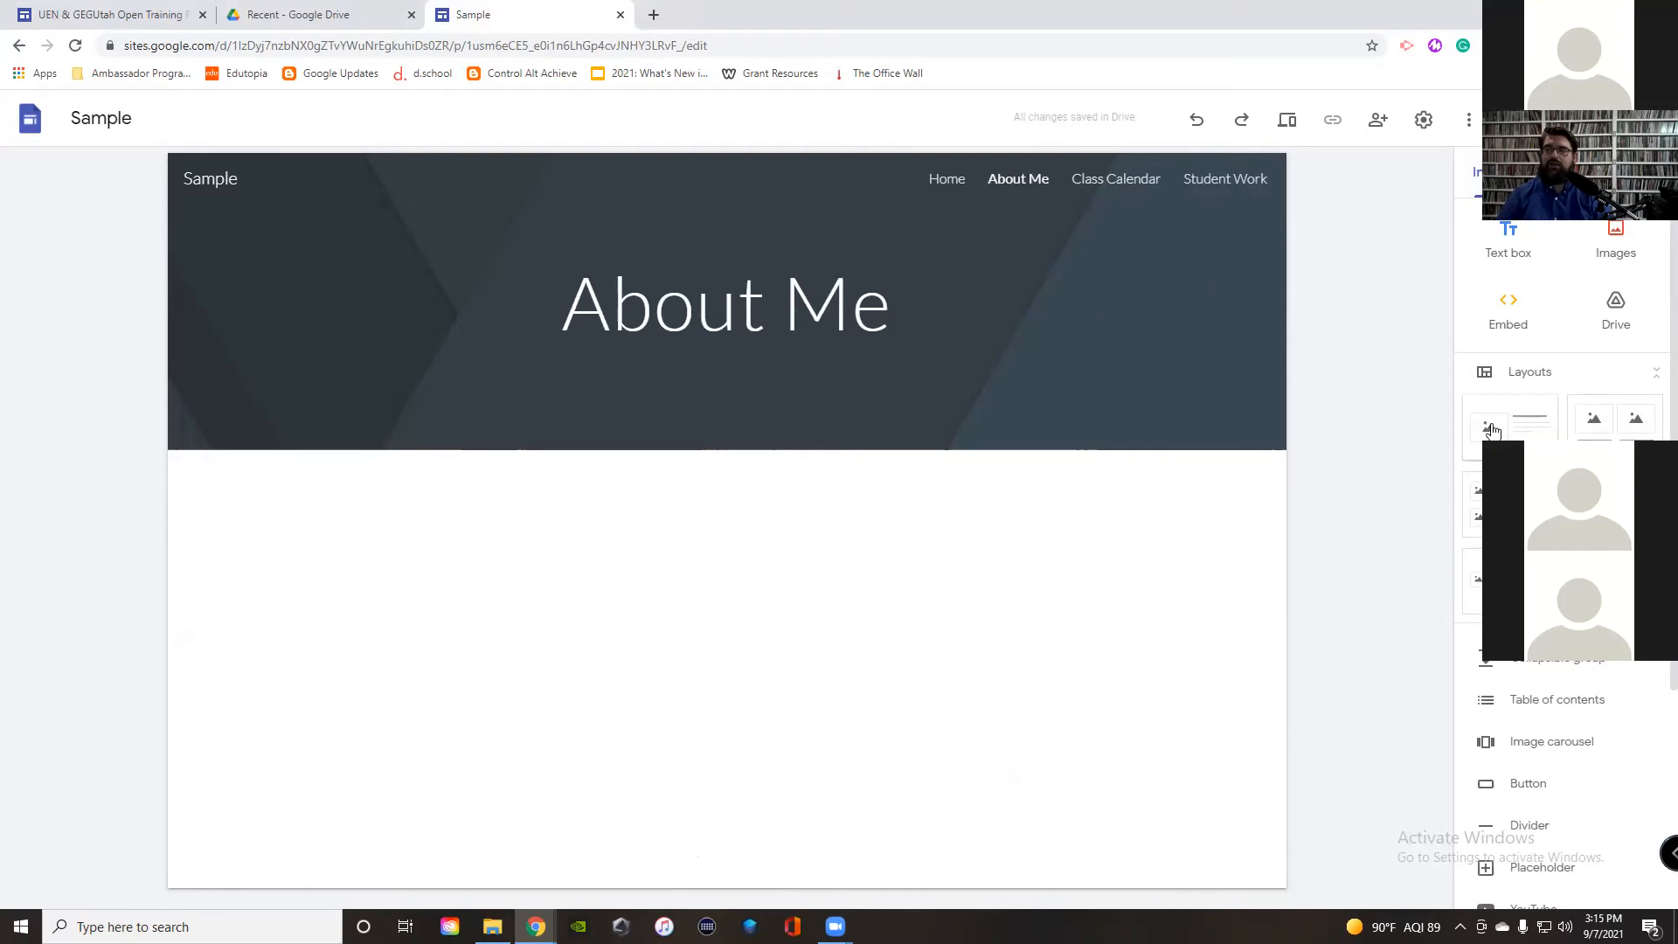
Step: Add an image-and-text layout section headed 'Hello, Nice To Meet You!'
click(1523, 434)
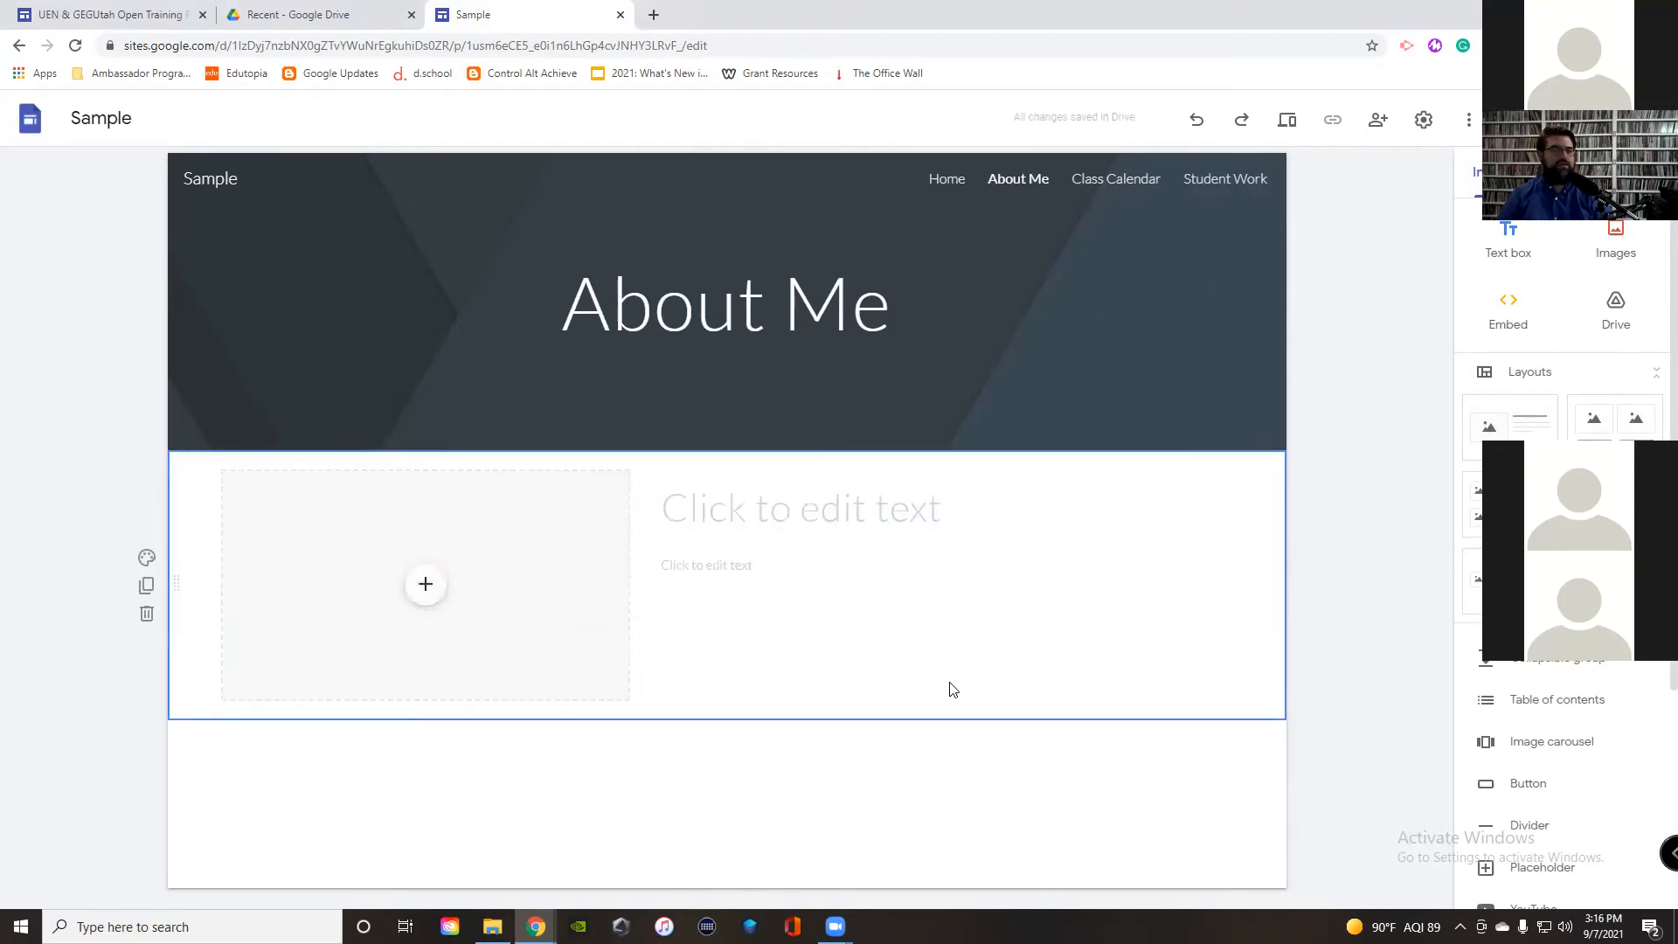
click(841, 514)
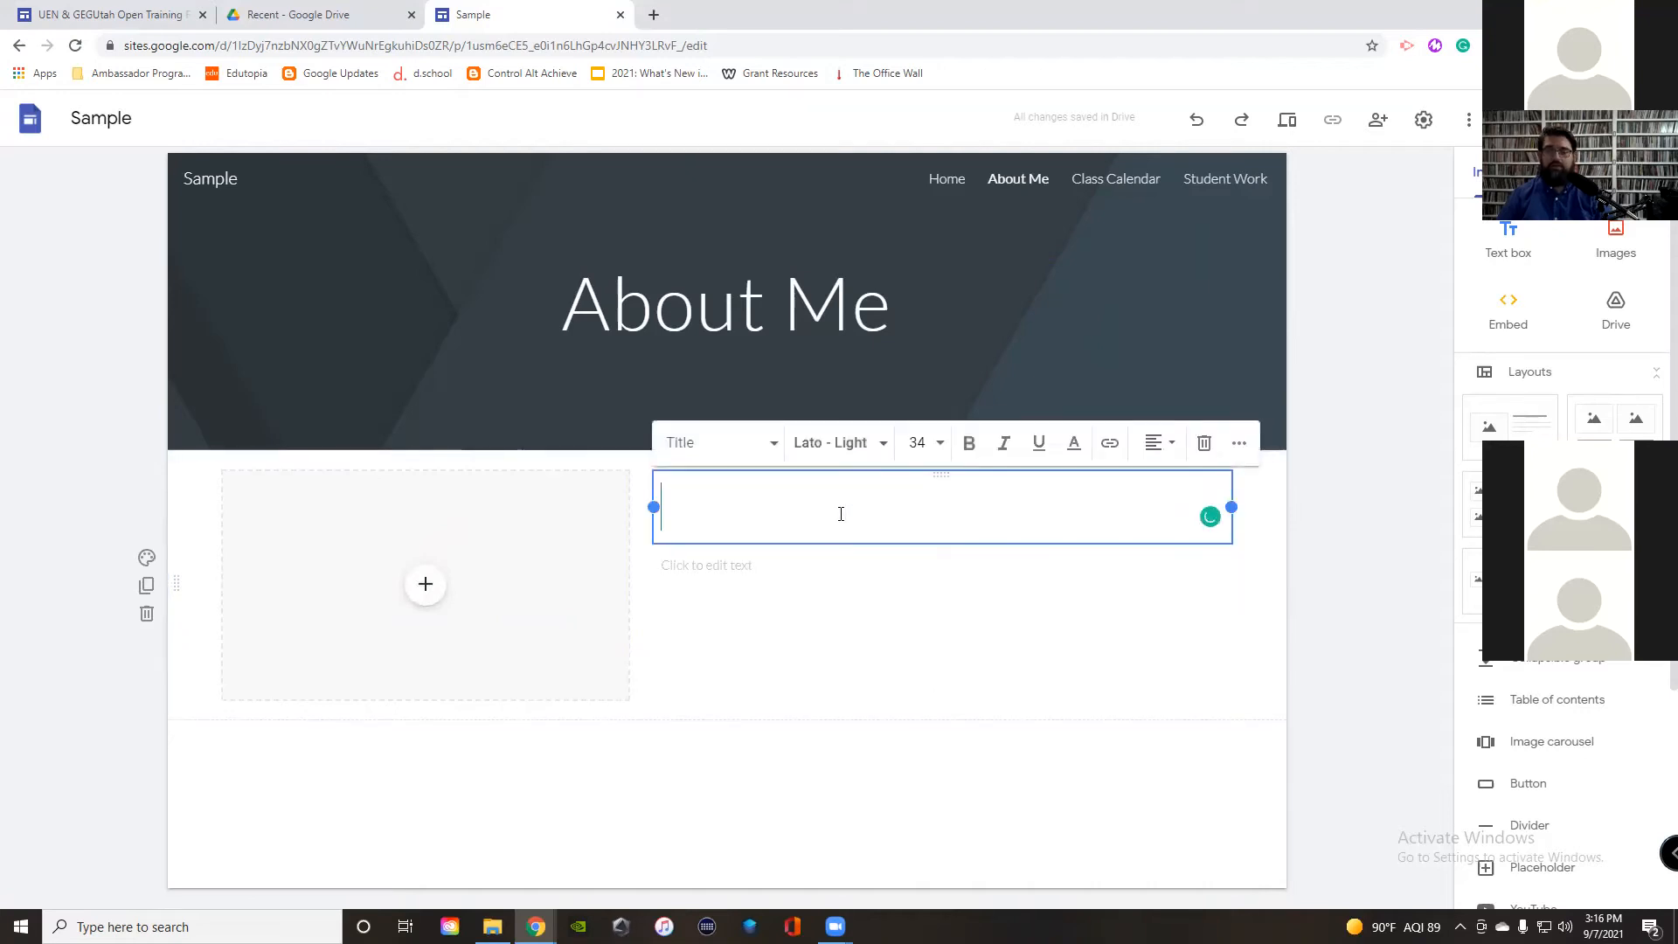
text(Hello)
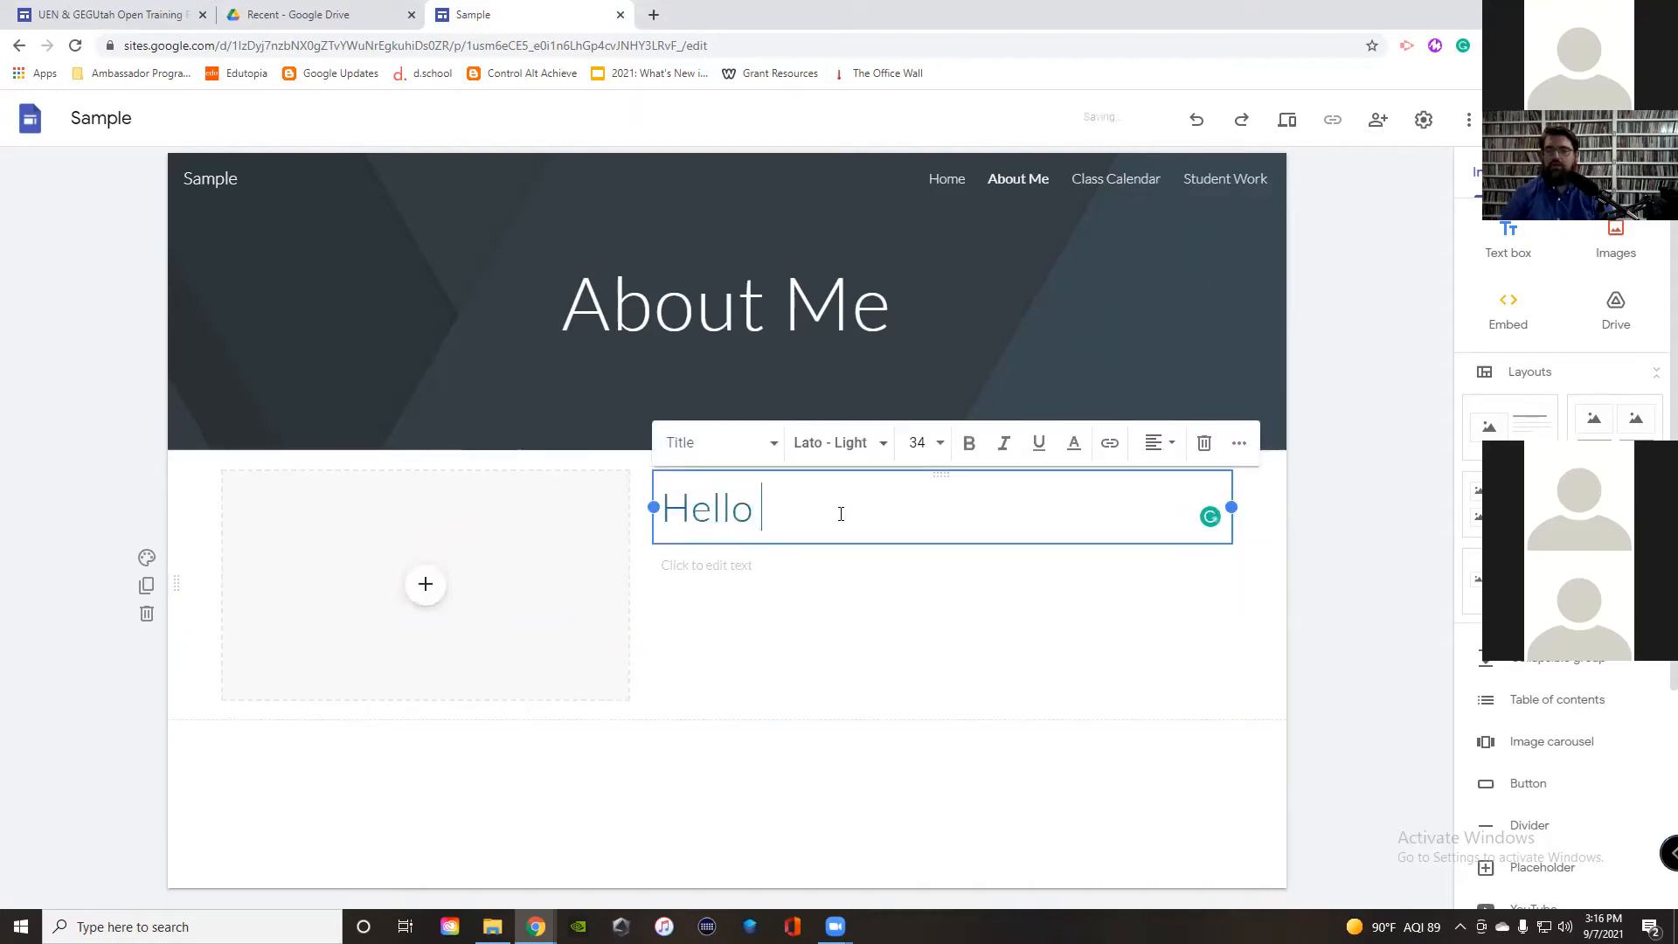
text(, Nice To MEe)
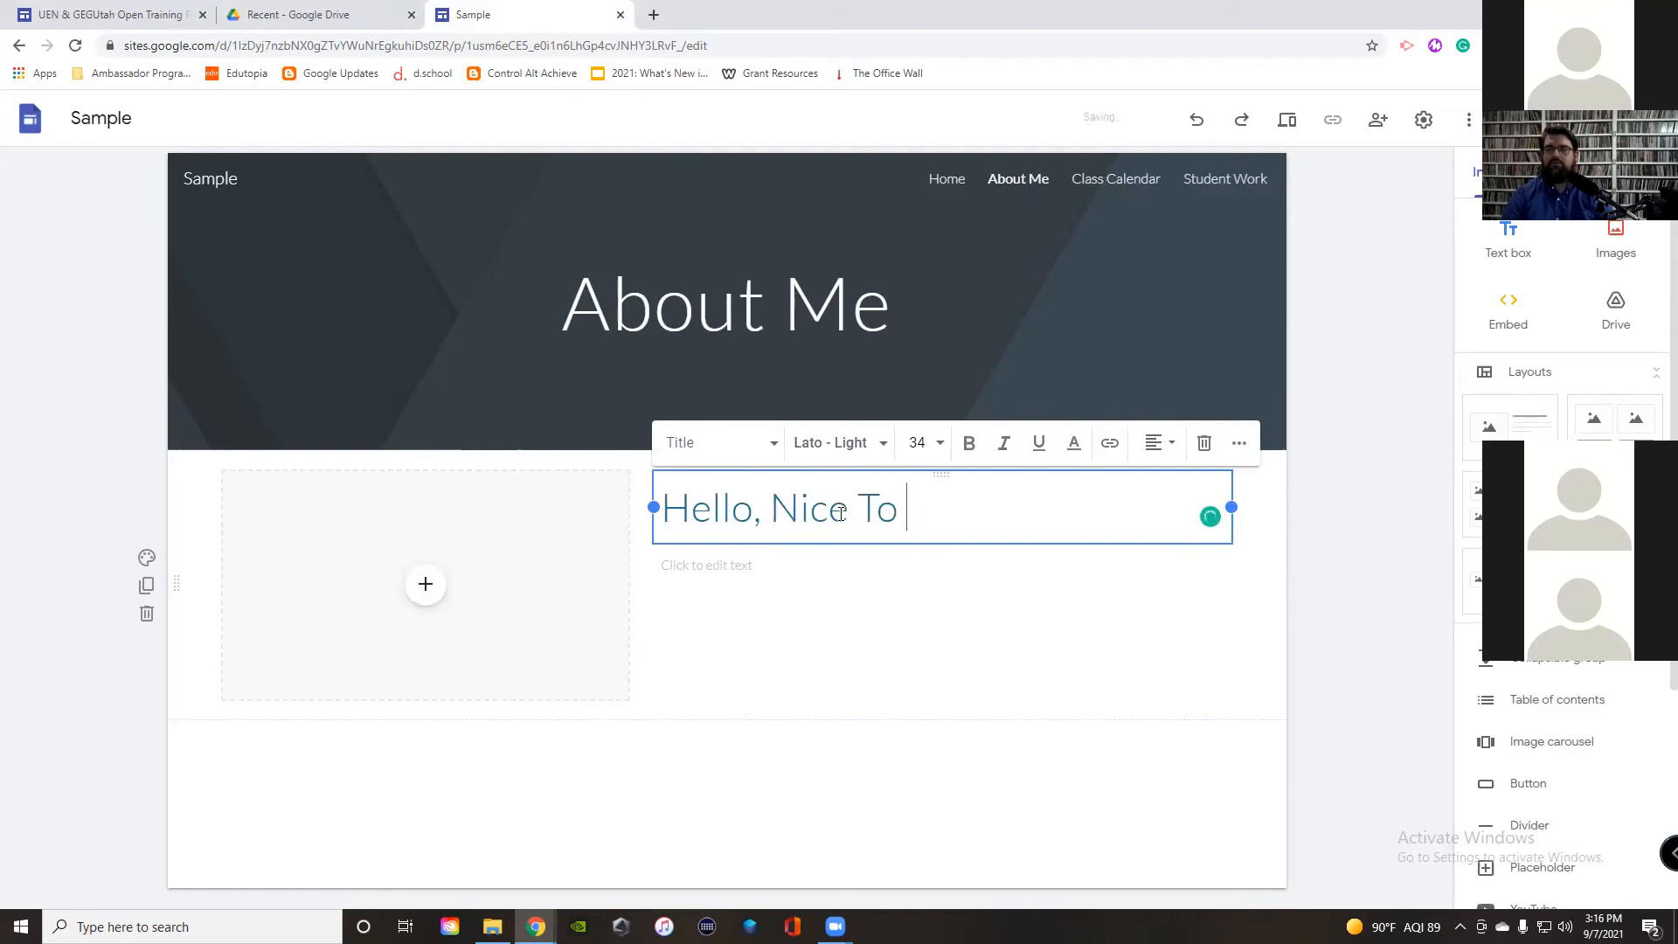
key(BackSpace)
key(BackSpace)
text(eet You!)
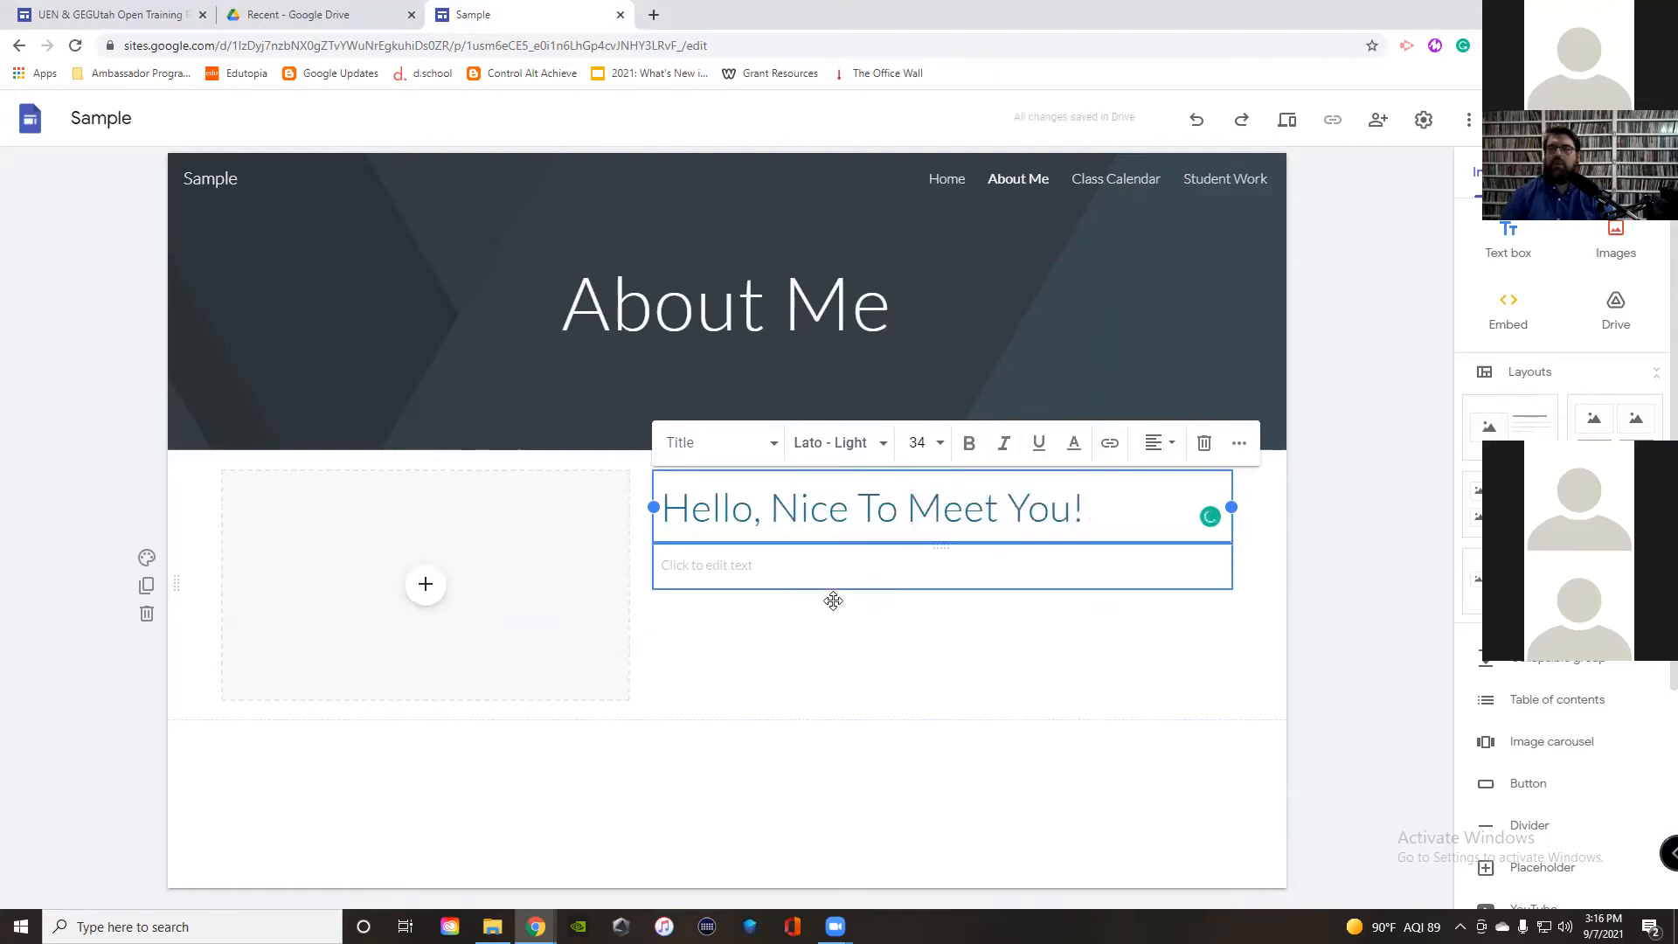
Step: Write a line introducing the teacher by name in the section's body text
click(724, 569)
text(R)
key(BackSpace)
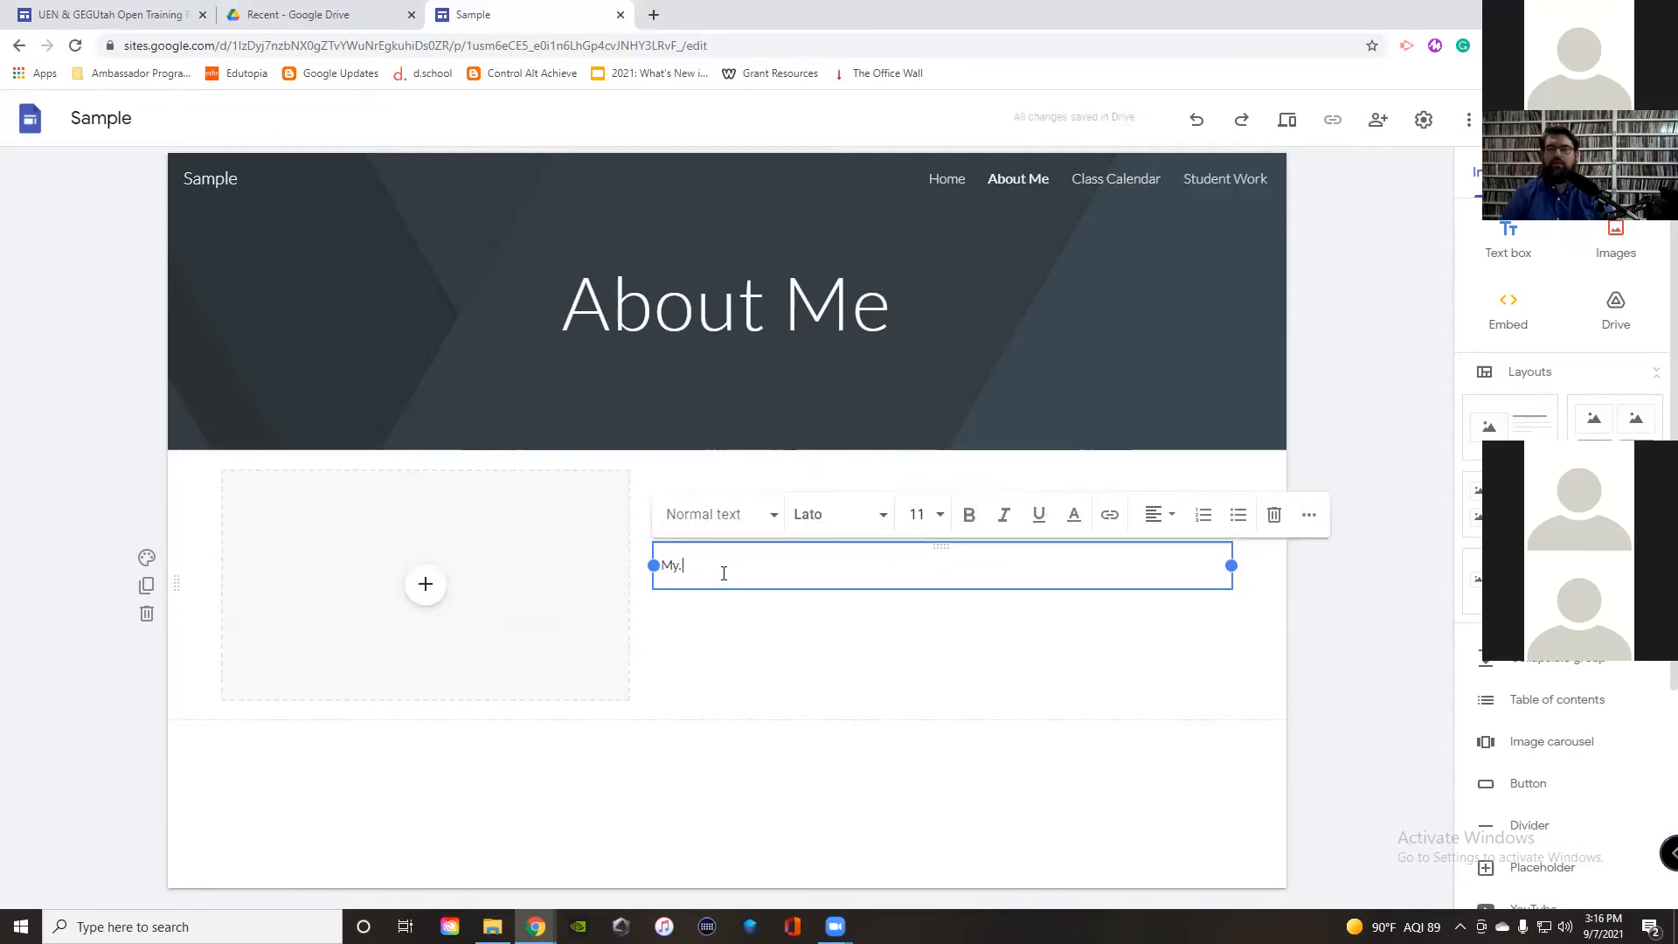
text(My name is Mr. Winters)
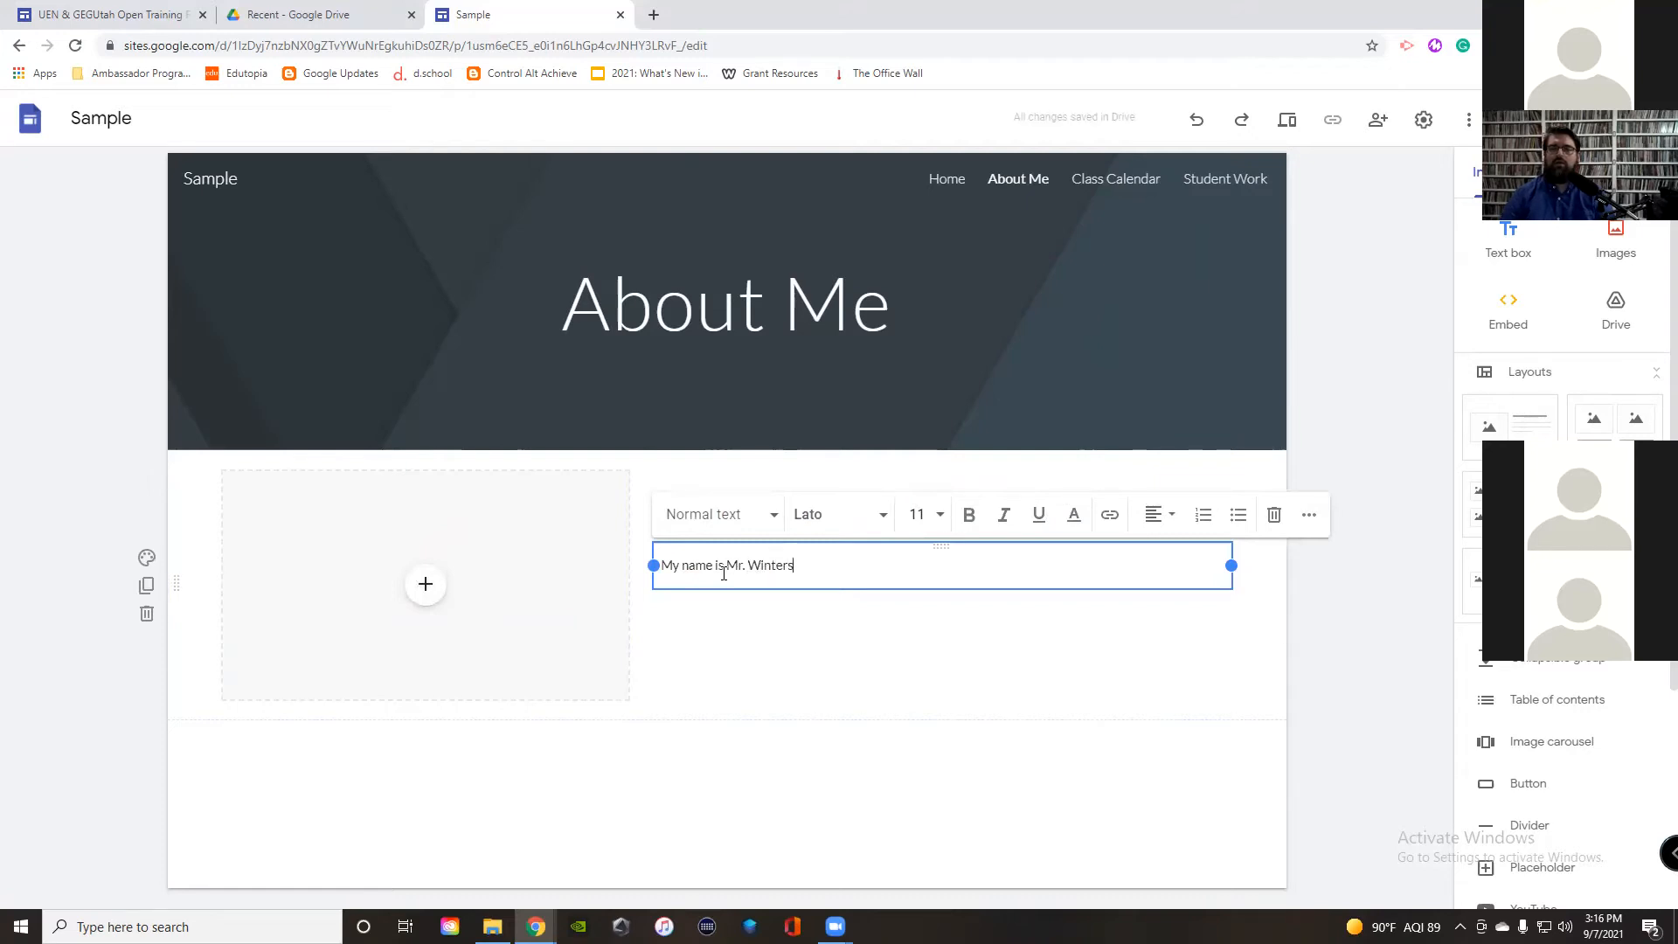
text(.)
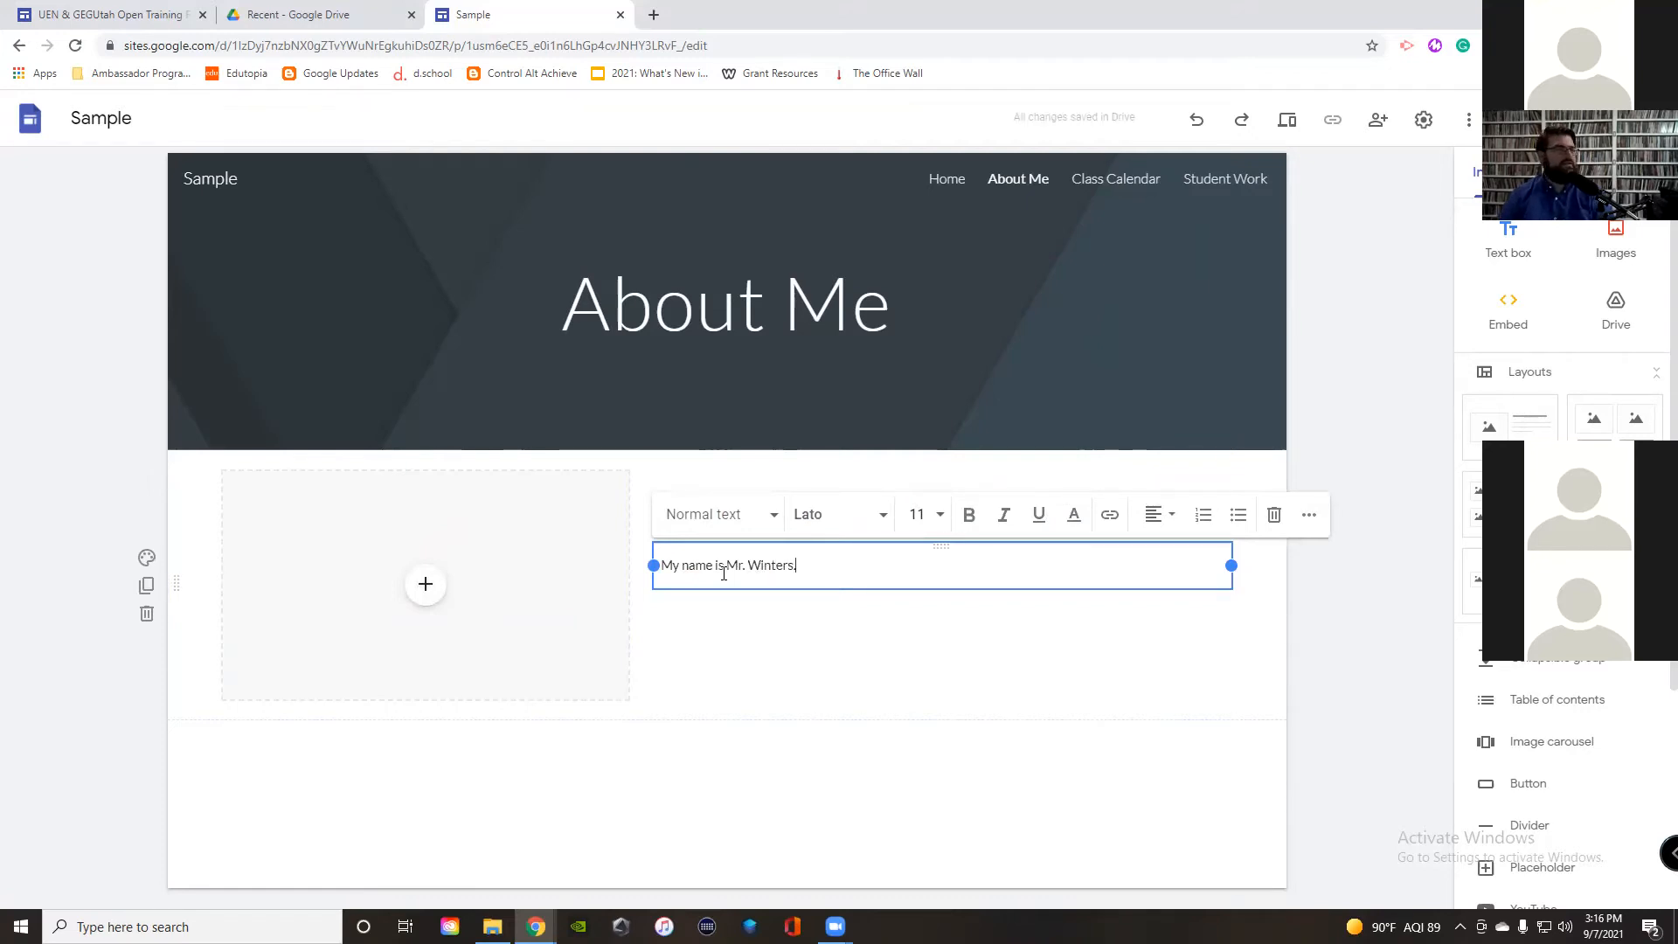
Step: Upload the Headshot photo from the Desktop into the image slot and narrow it beside the greeting
click(877, 687)
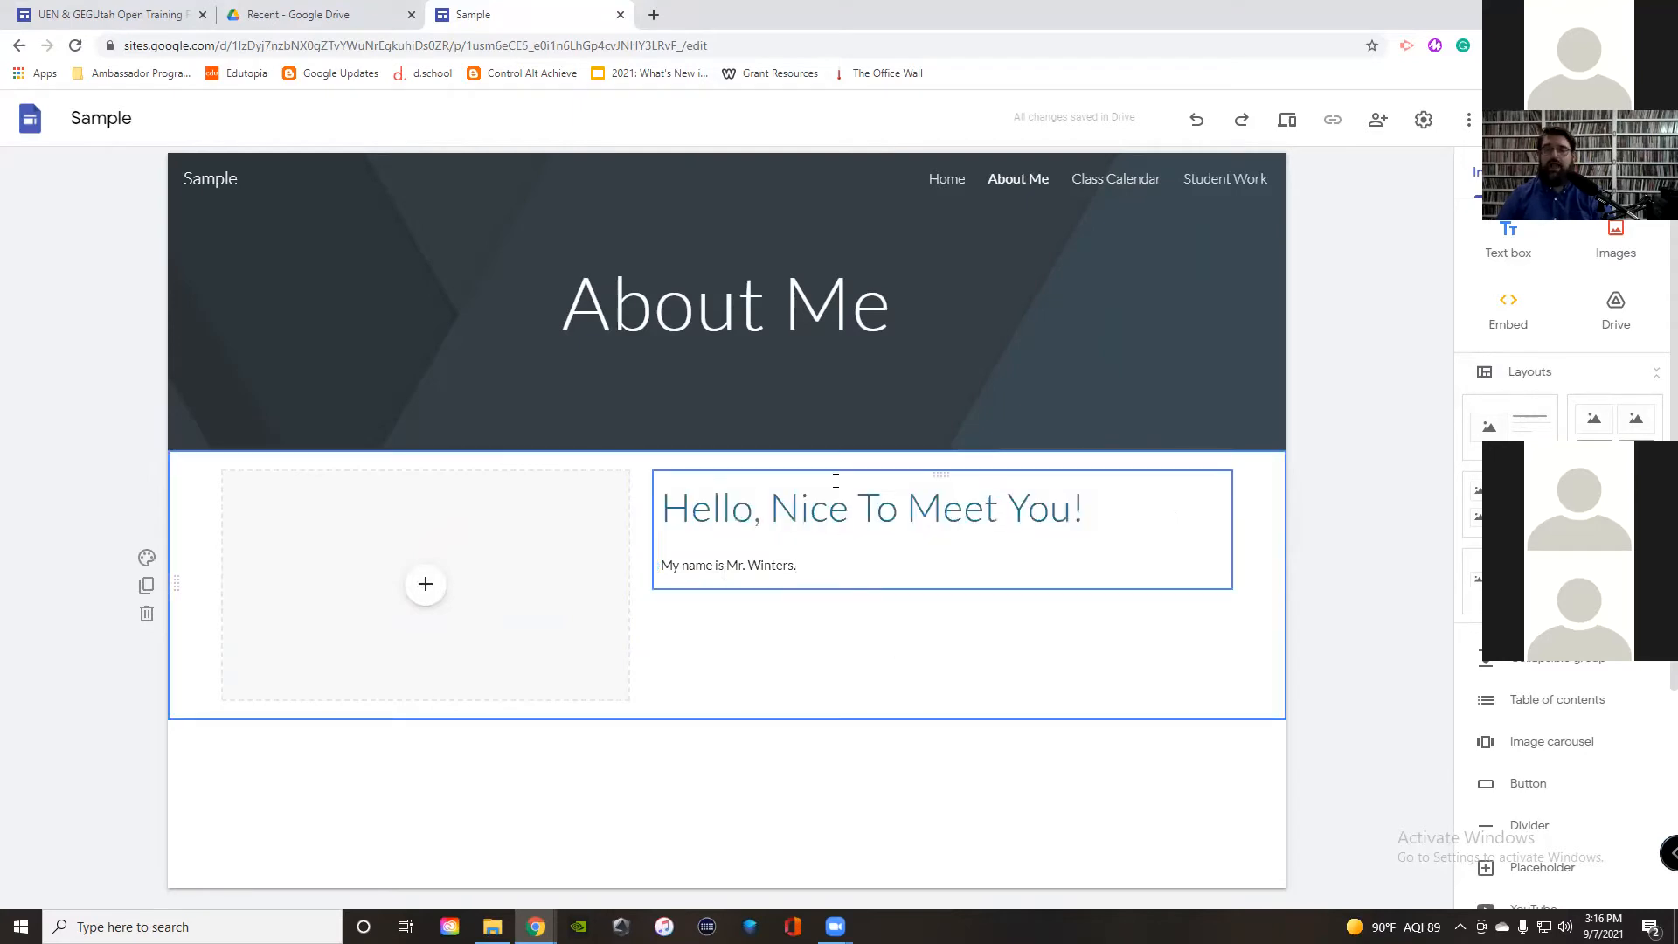
click(430, 586)
click(432, 588)
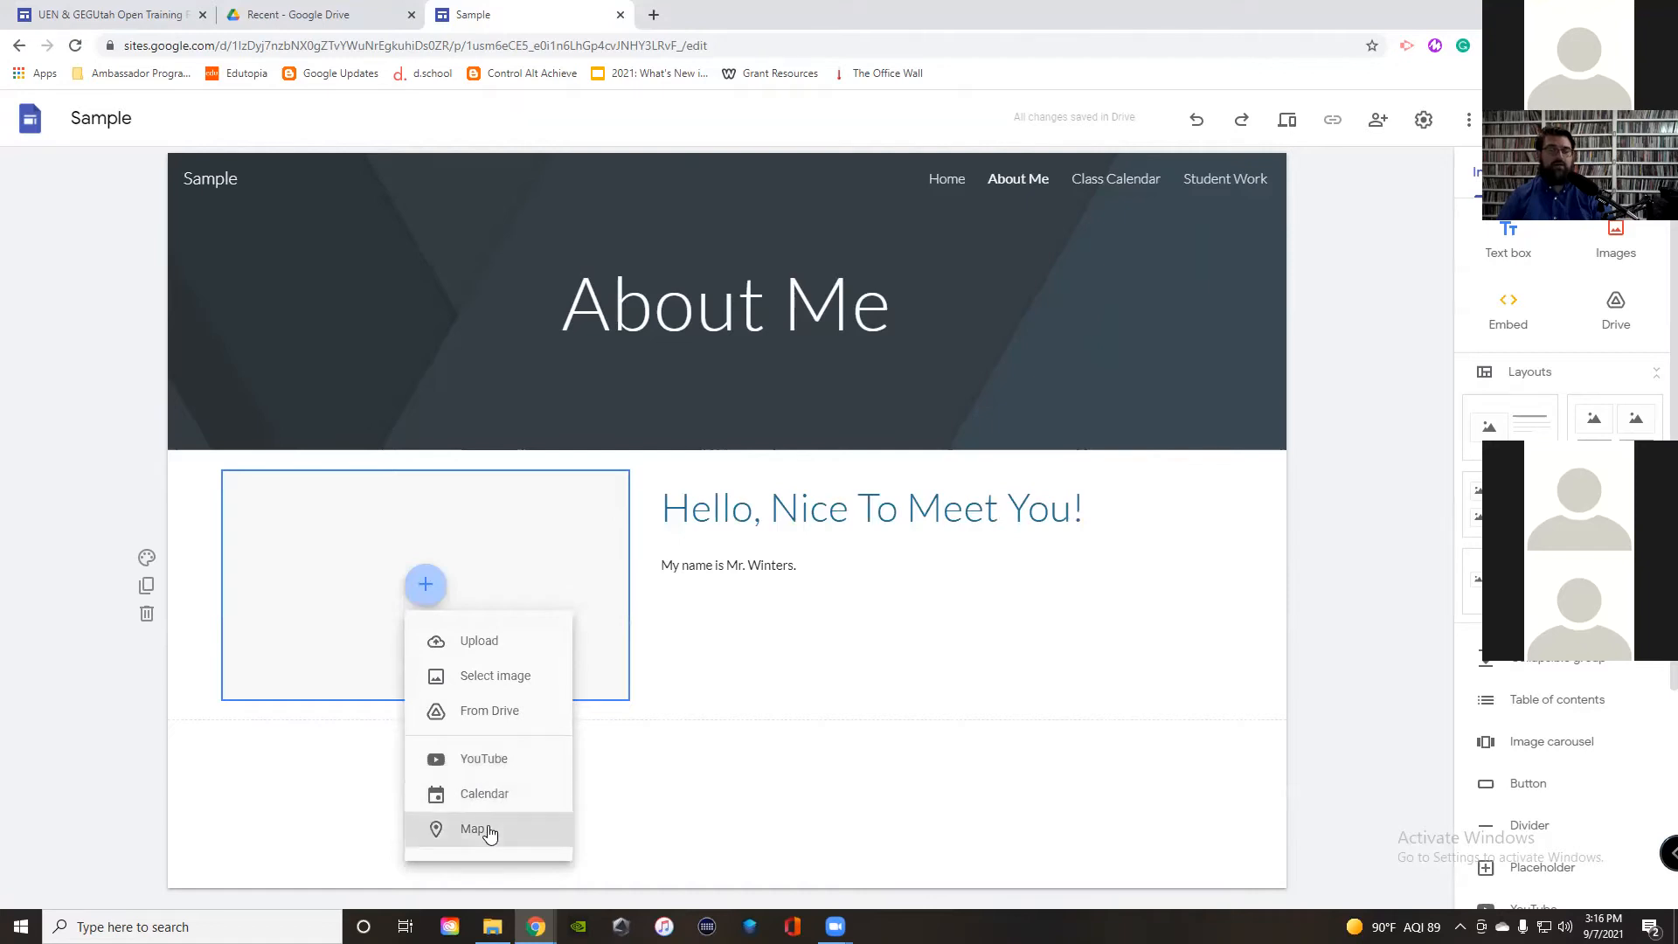
click(472, 652)
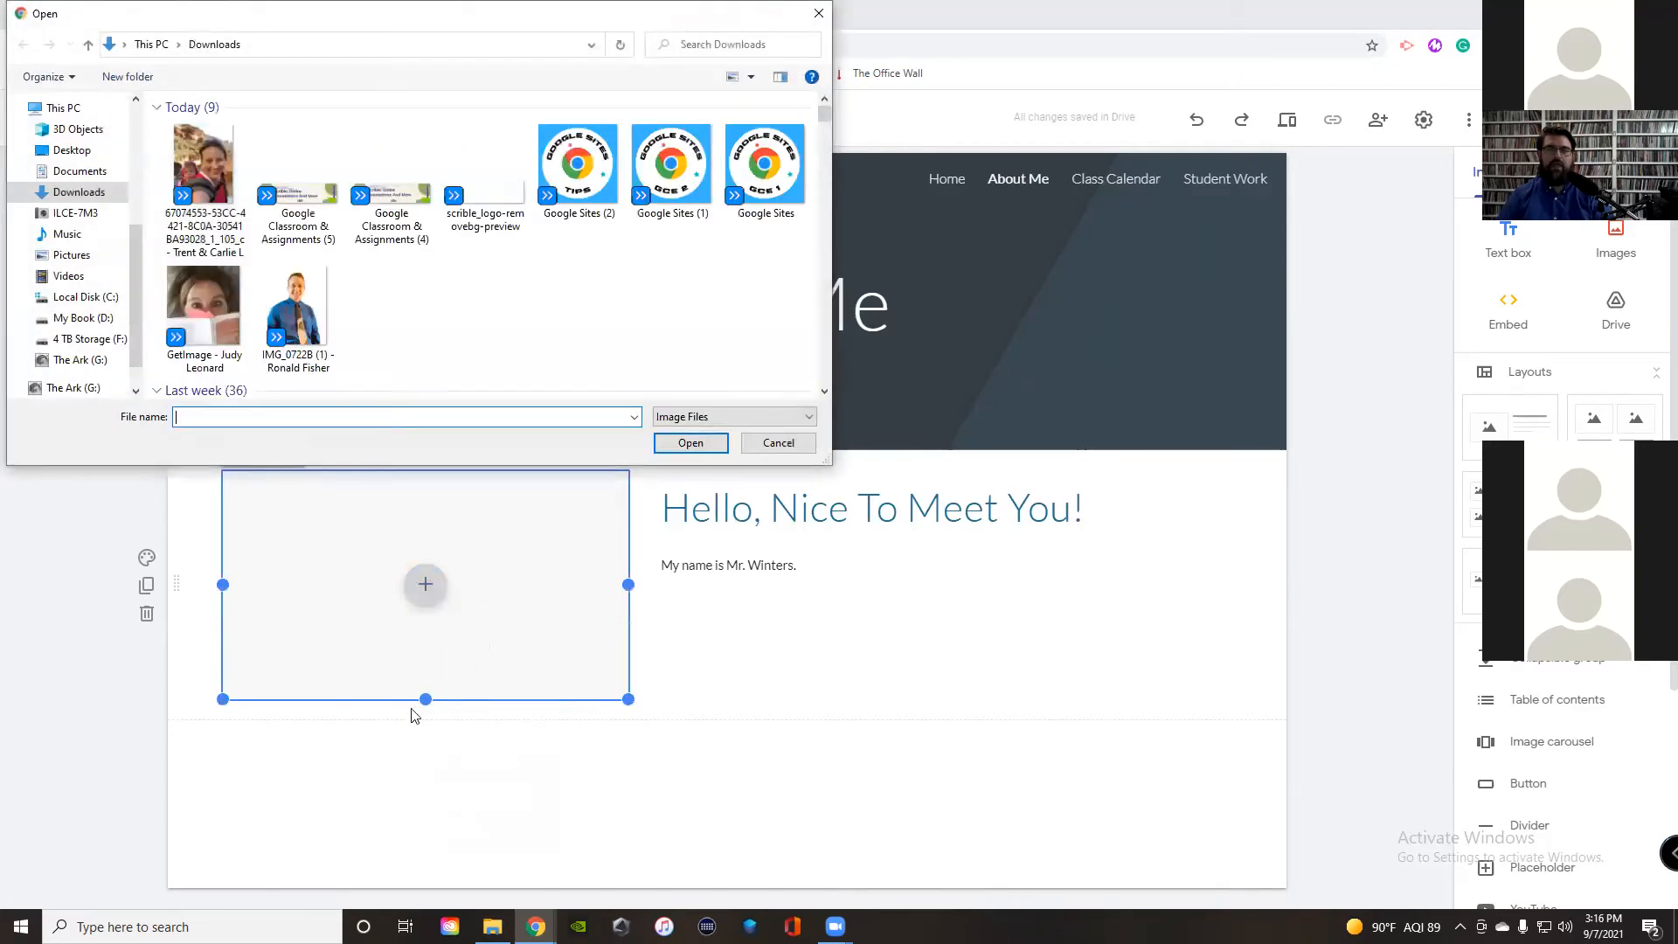
click(72, 150)
scroll(490, 302, down, 5)
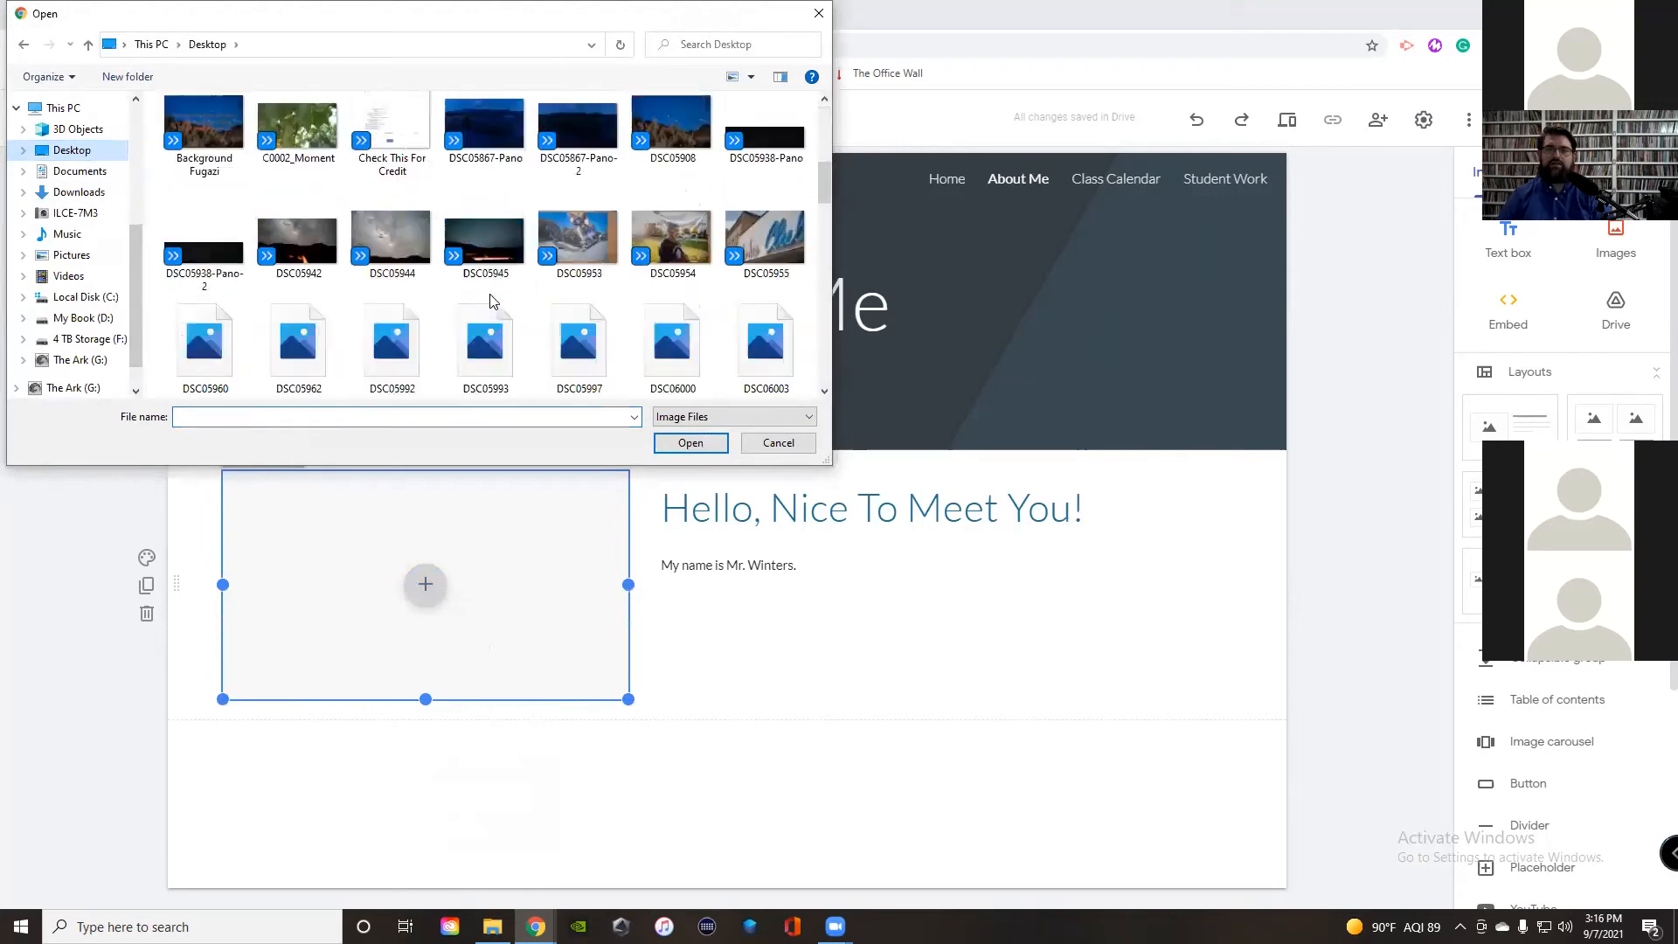
scroll(489, 302, down, 1)
click(713, 173)
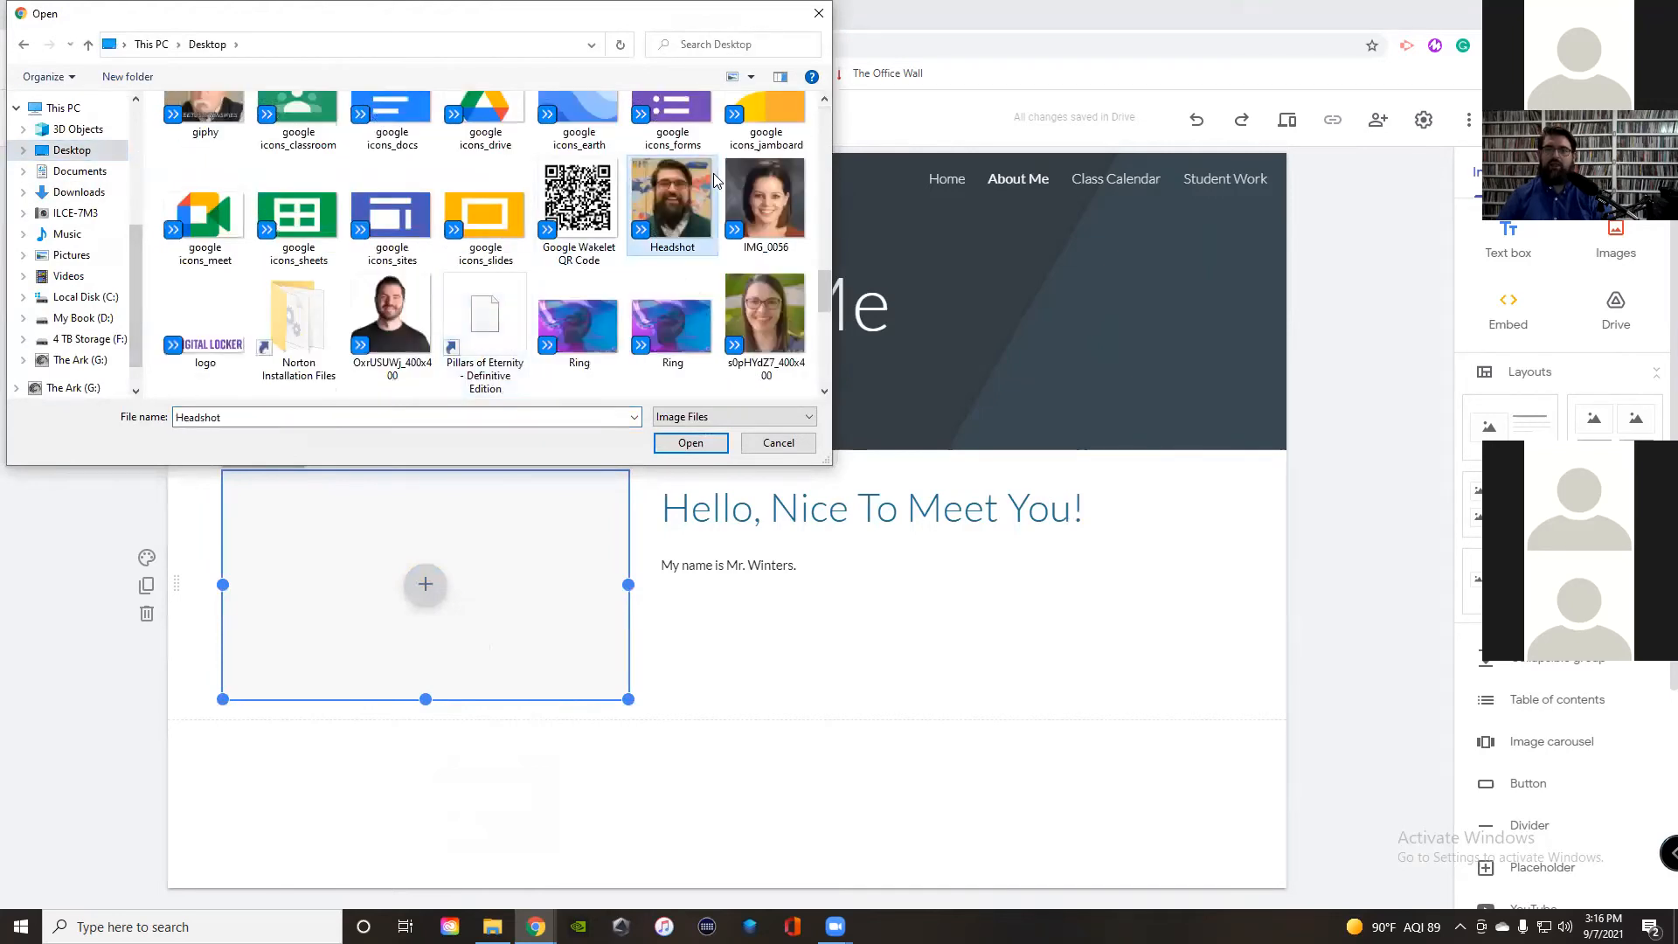
click(690, 443)
drag(225, 582, 389, 590)
drag(335, 595, 398, 598)
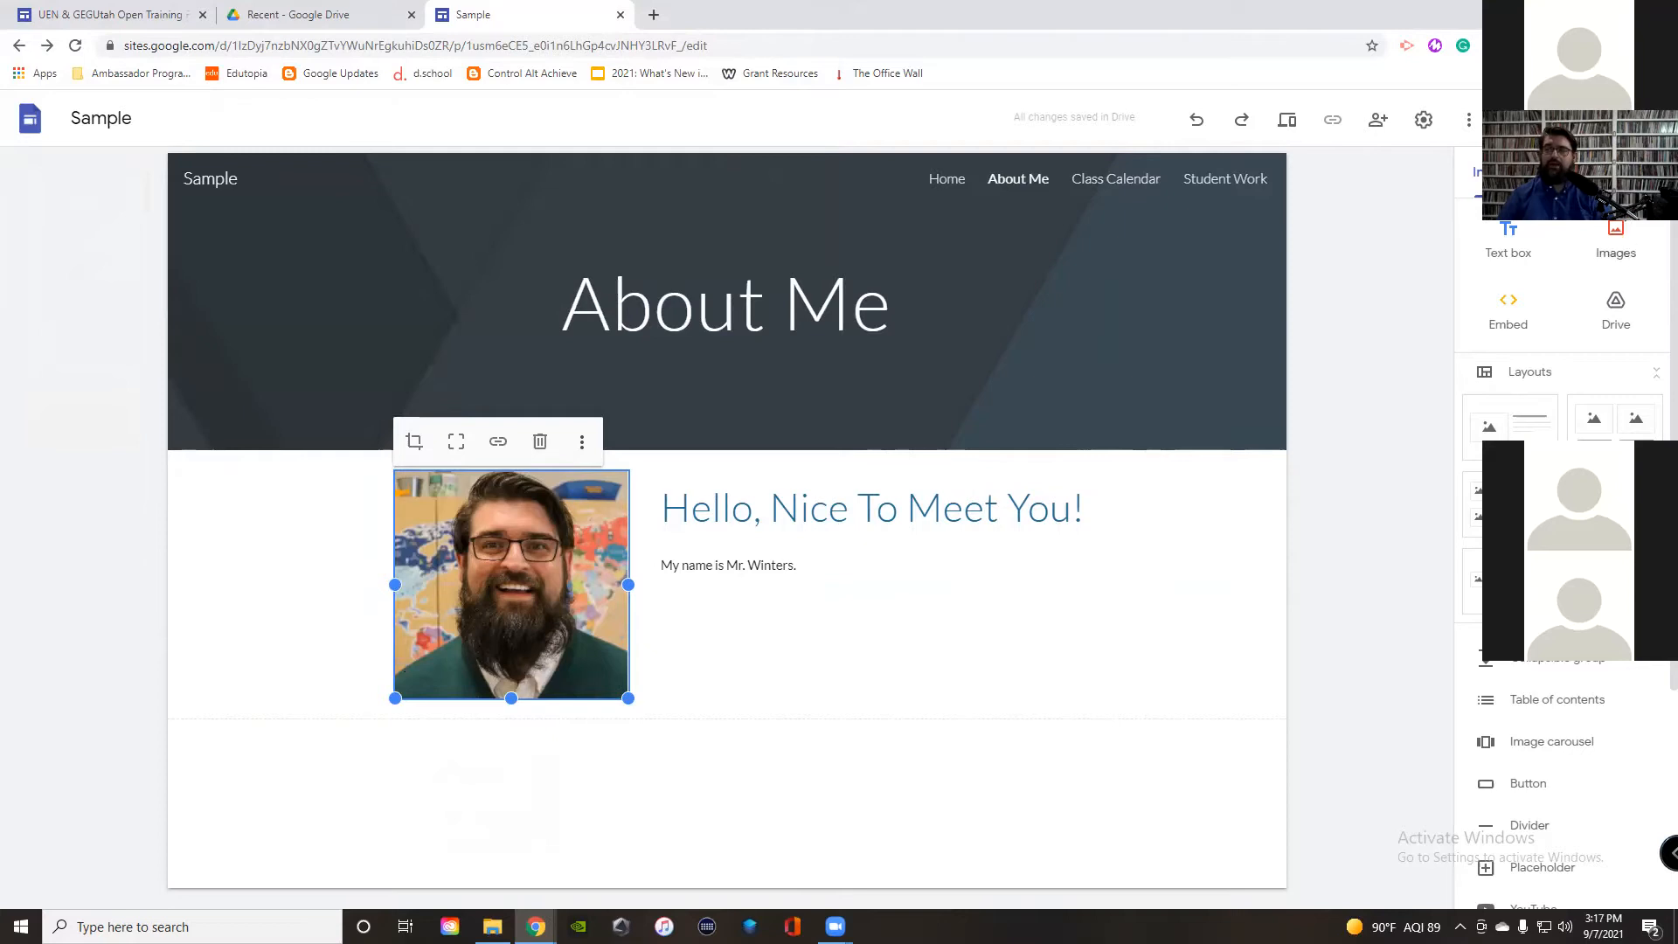
Step: Open the online image picker and look through its web address, search and Photos sources
click(1616, 255)
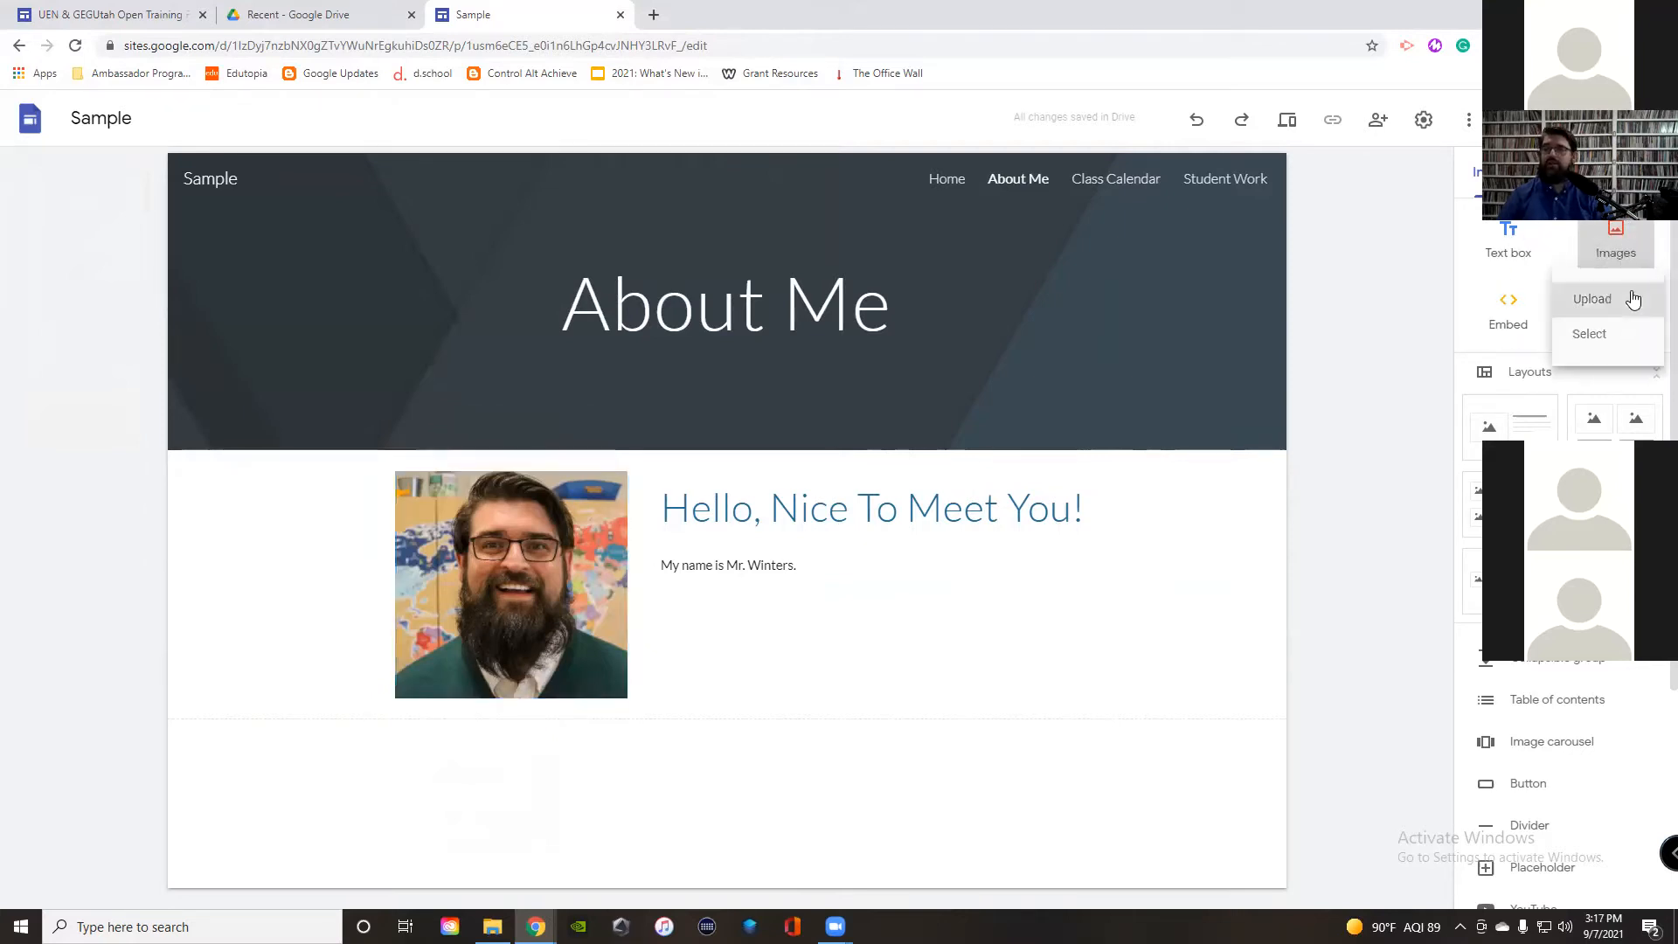
click(1606, 346)
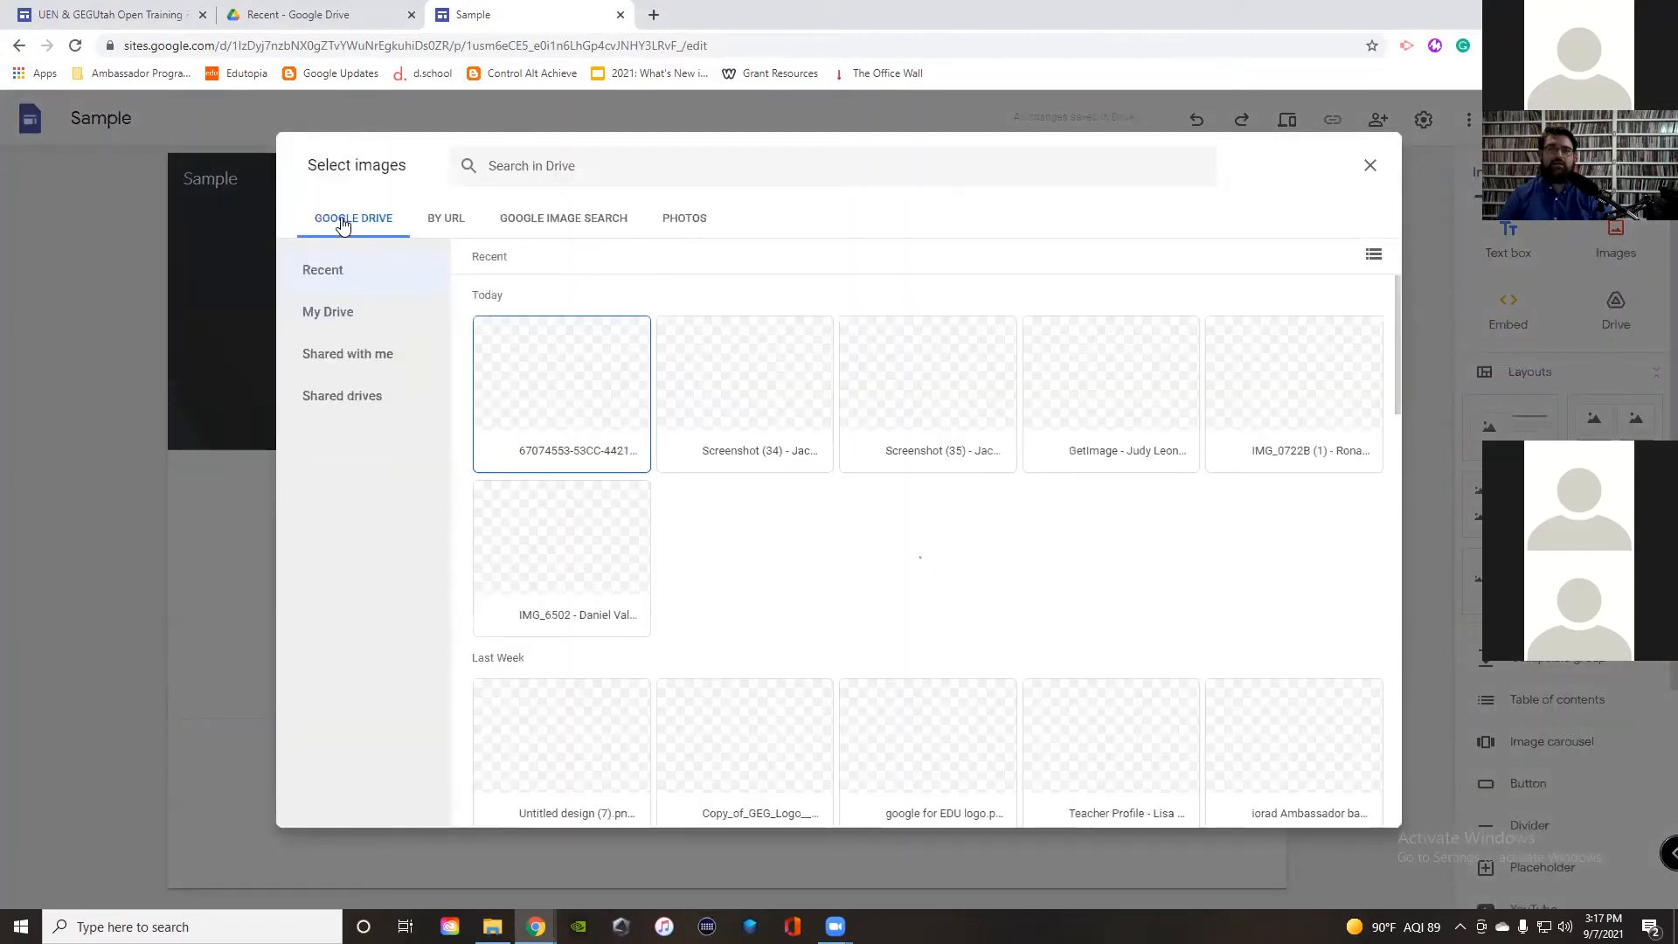
click(454, 224)
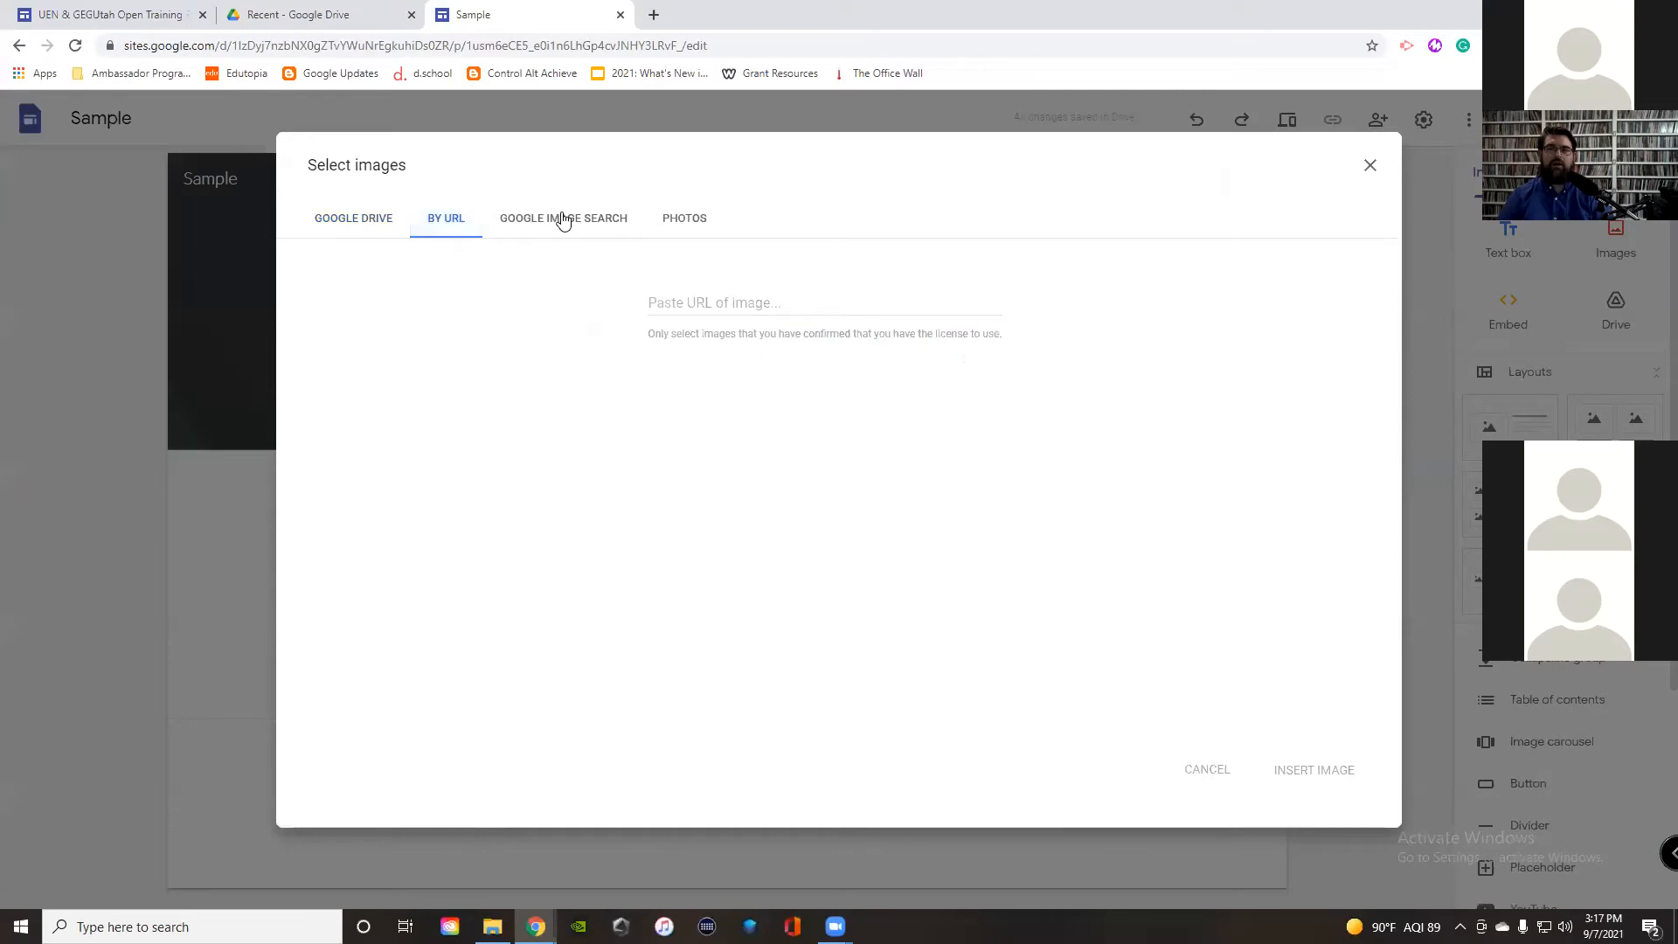
click(564, 221)
click(682, 221)
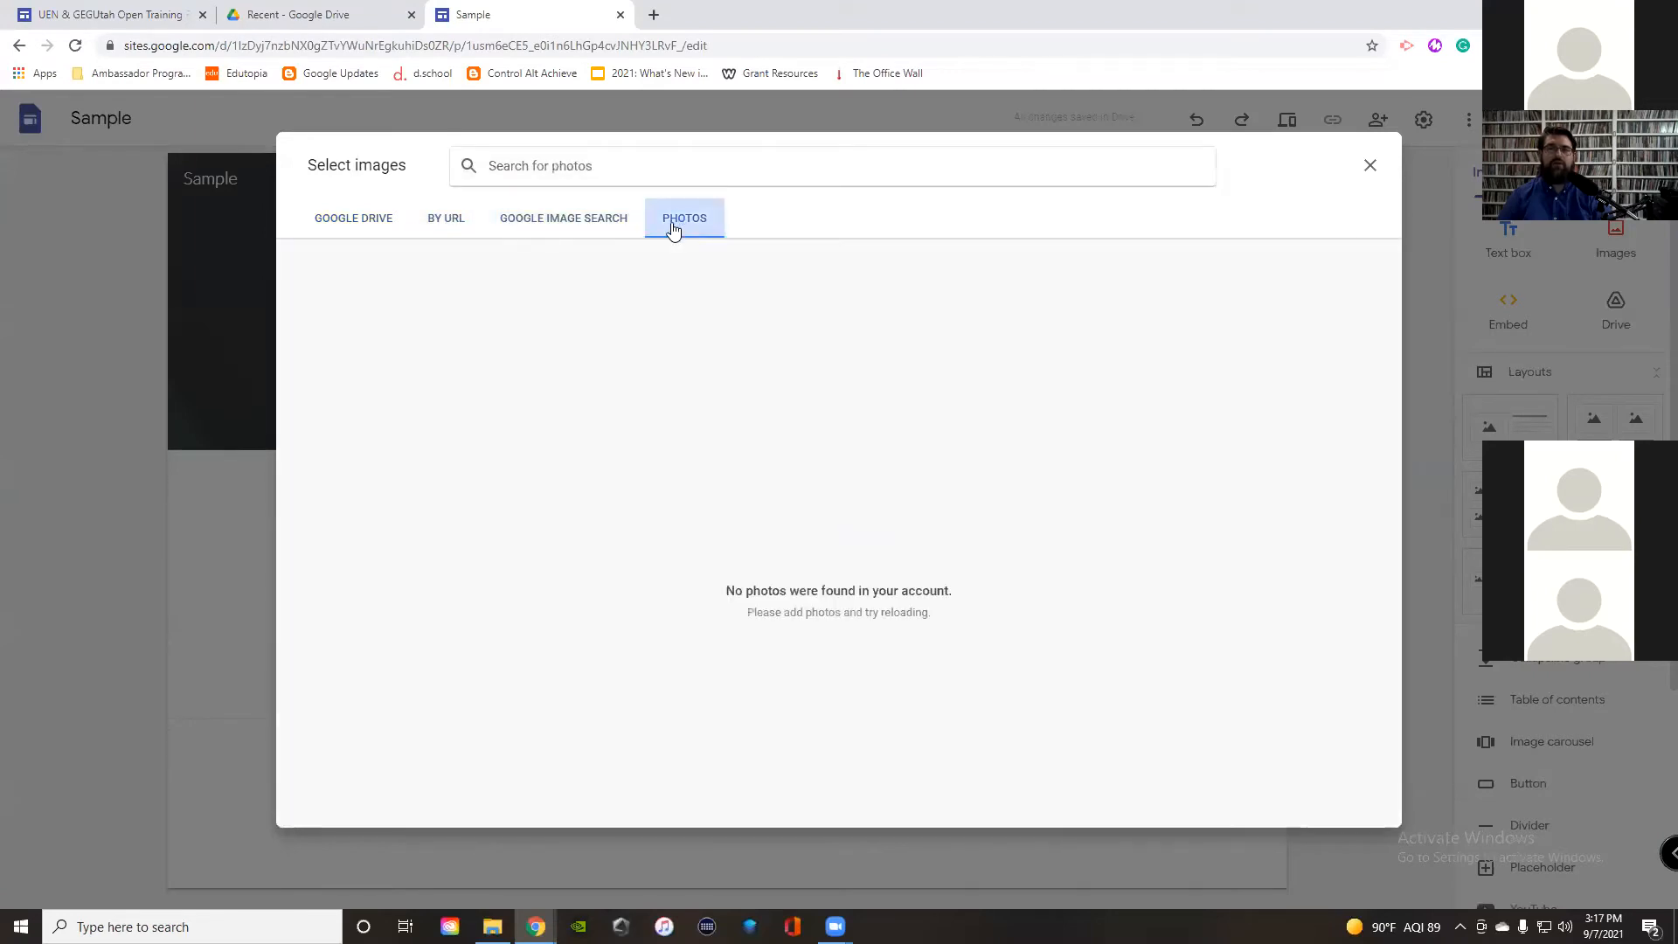
click(587, 218)
Step: Search Google Images for tiger, insert and resize the first result, then remove it
click(567, 166)
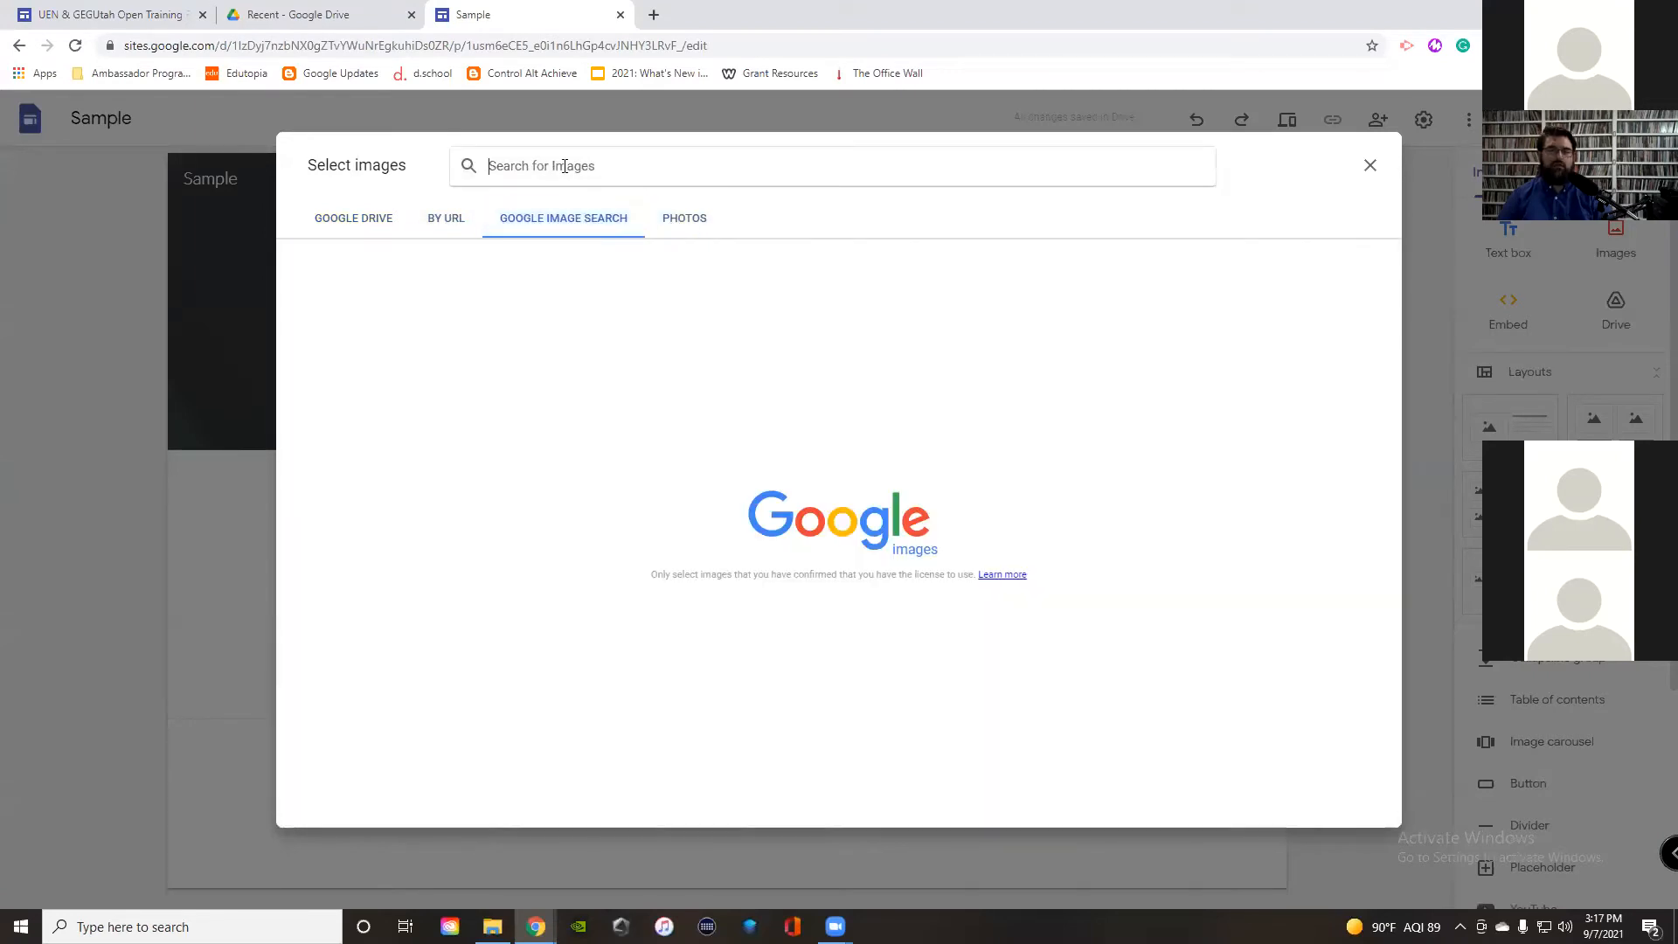
text(tiger)
key(Return)
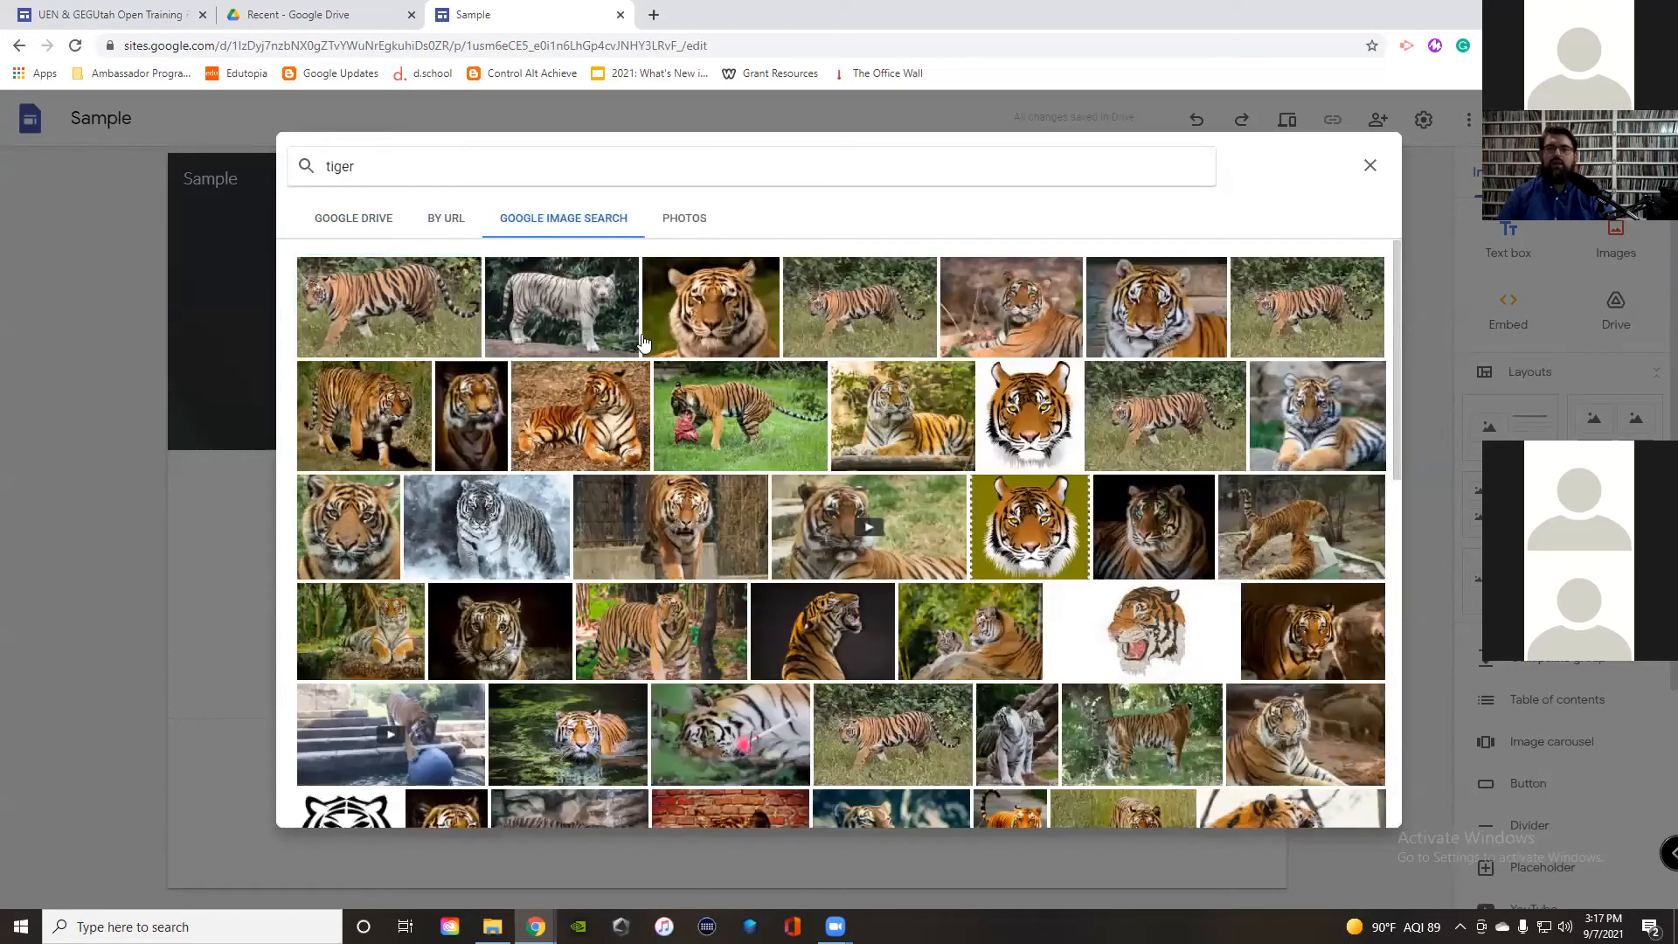
click(389, 306)
click(1349, 798)
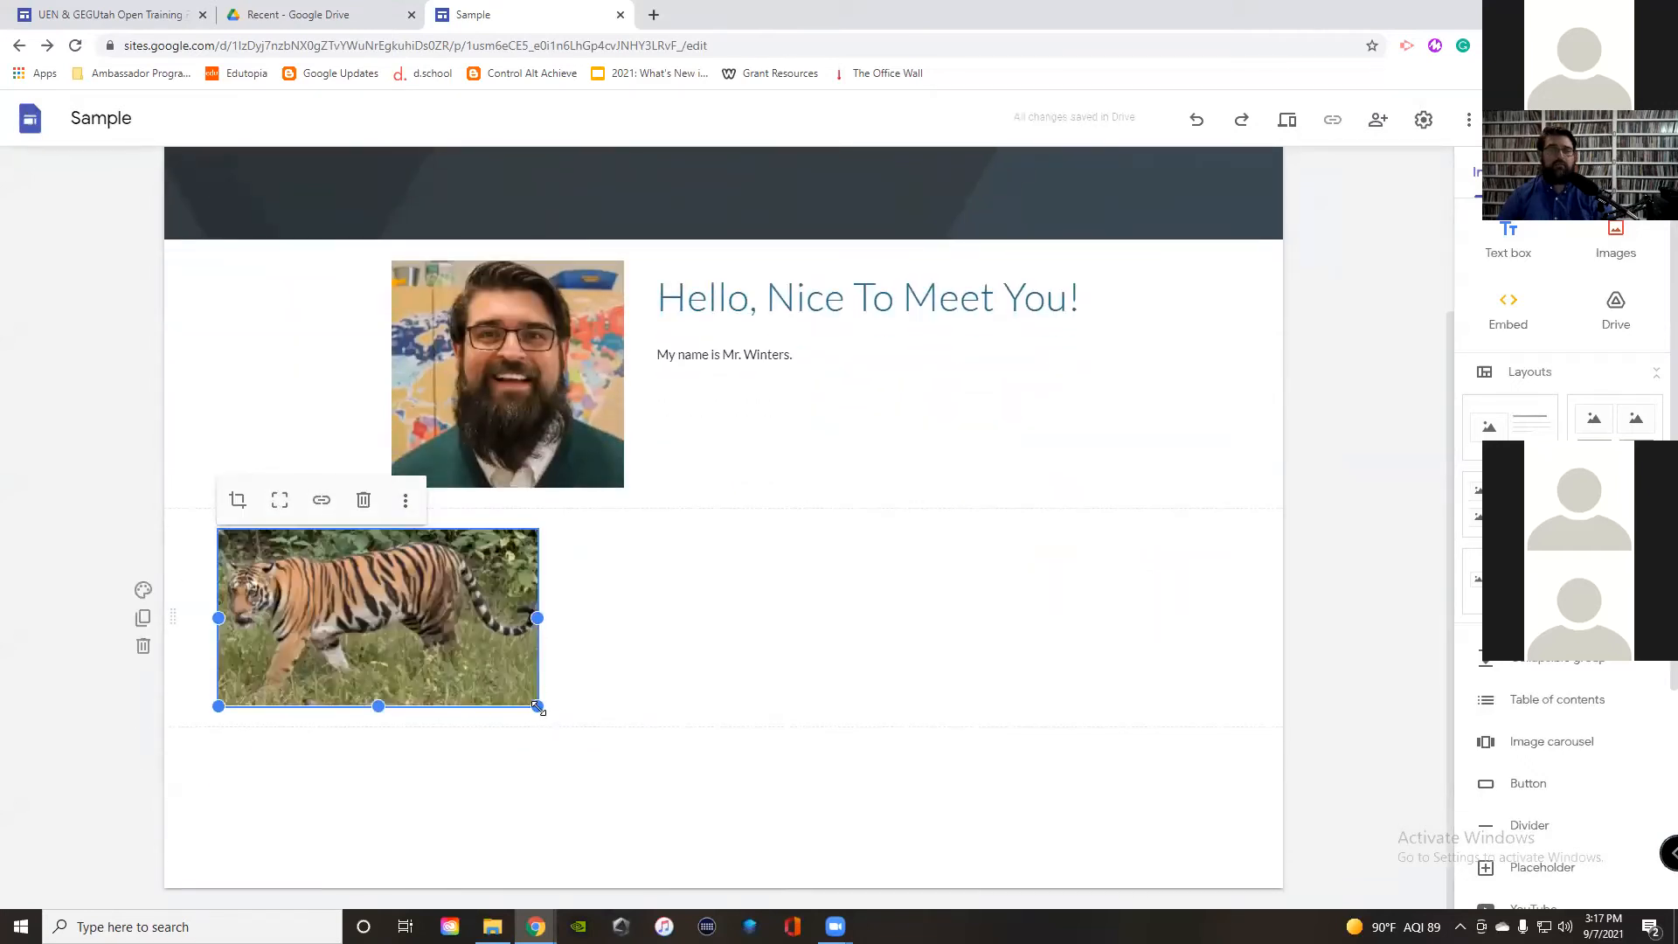
mouse_move(539, 618)
mouse_down()
mouse_move(734, 645)
mouse_move(1189, 647)
mouse_move(739, 664)
mouse_move(536, 652)
mouse_up()
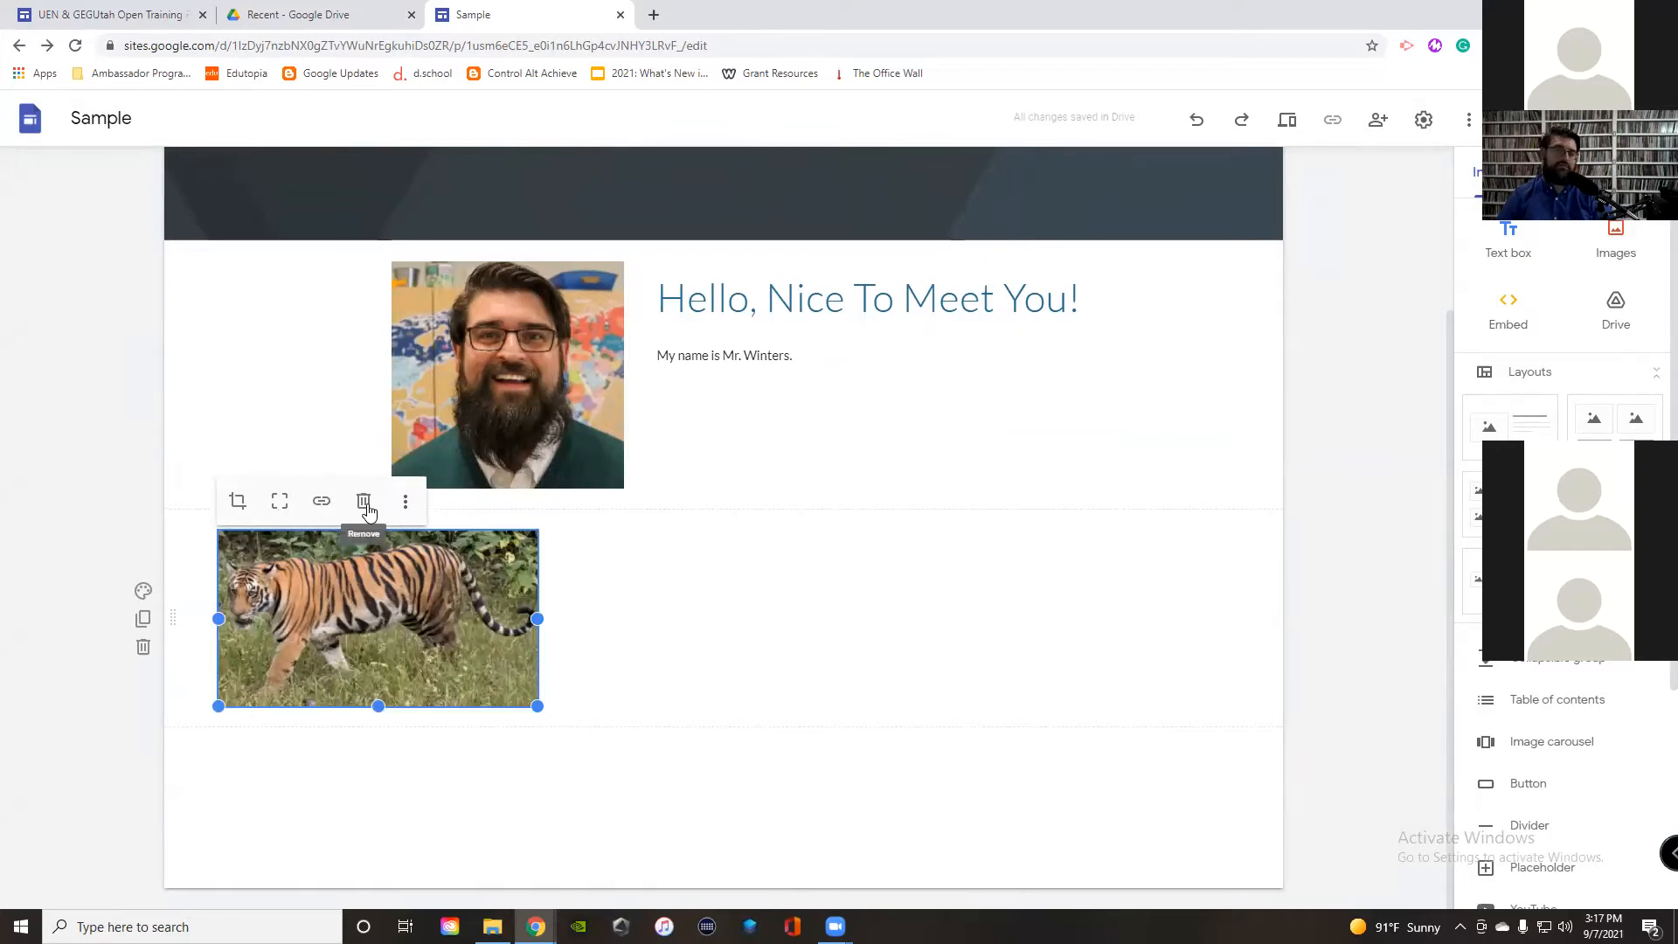
click(366, 505)
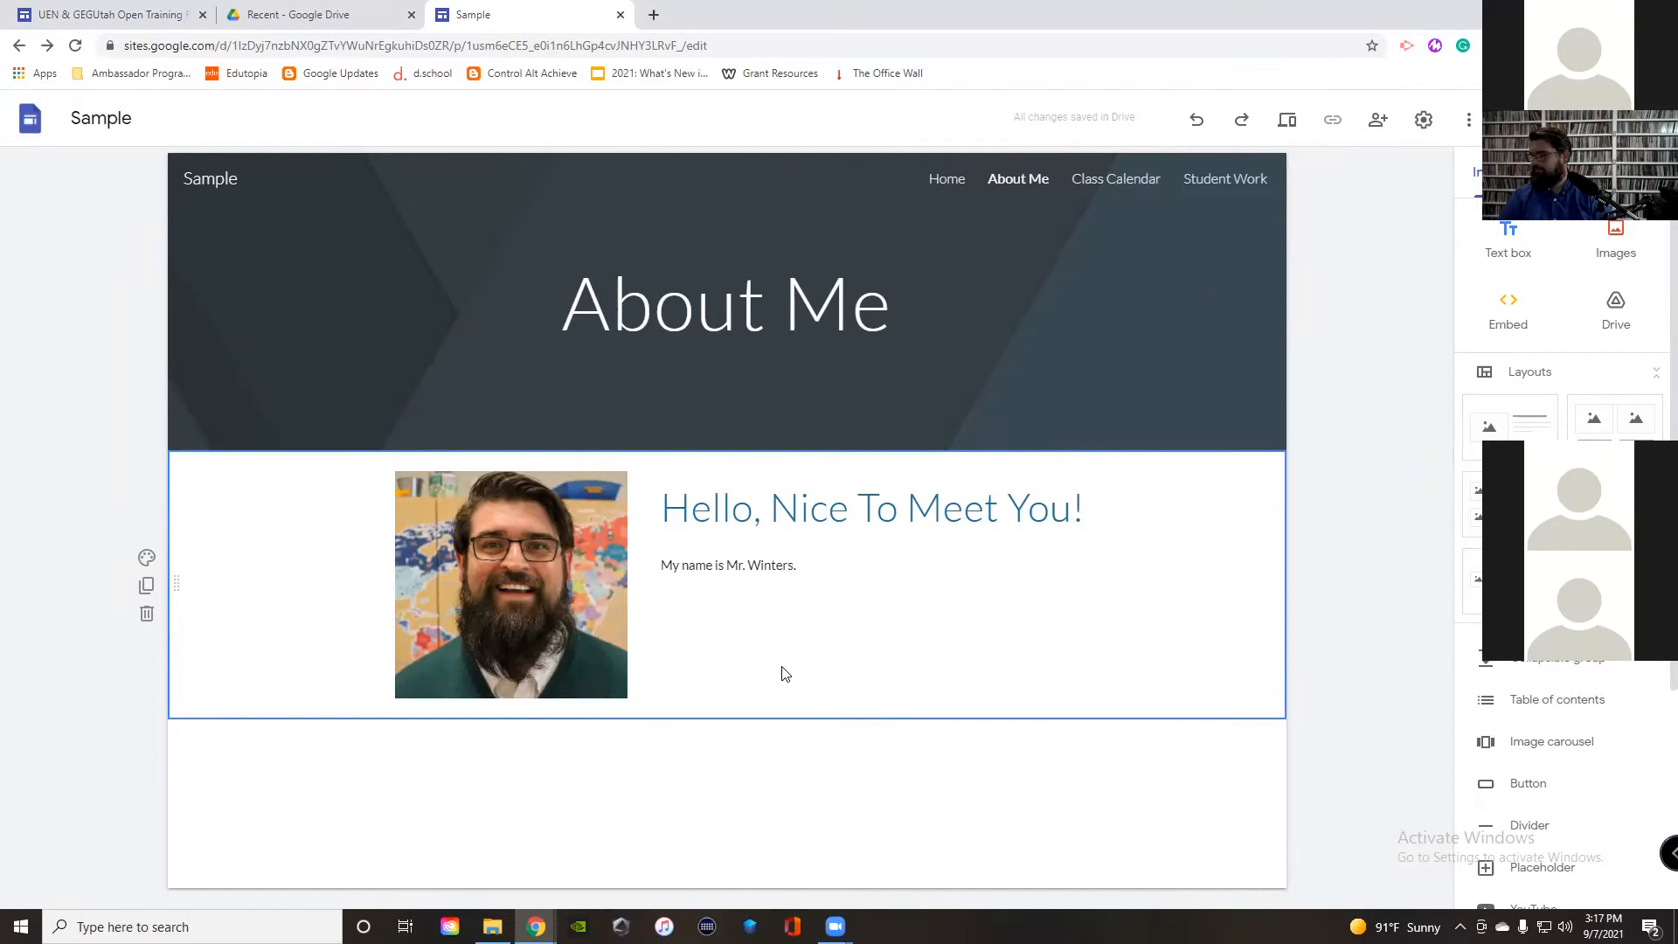
Step: Delete and restore the greeting section, duplicate it and delete the copy, then open its background options
click(648, 179)
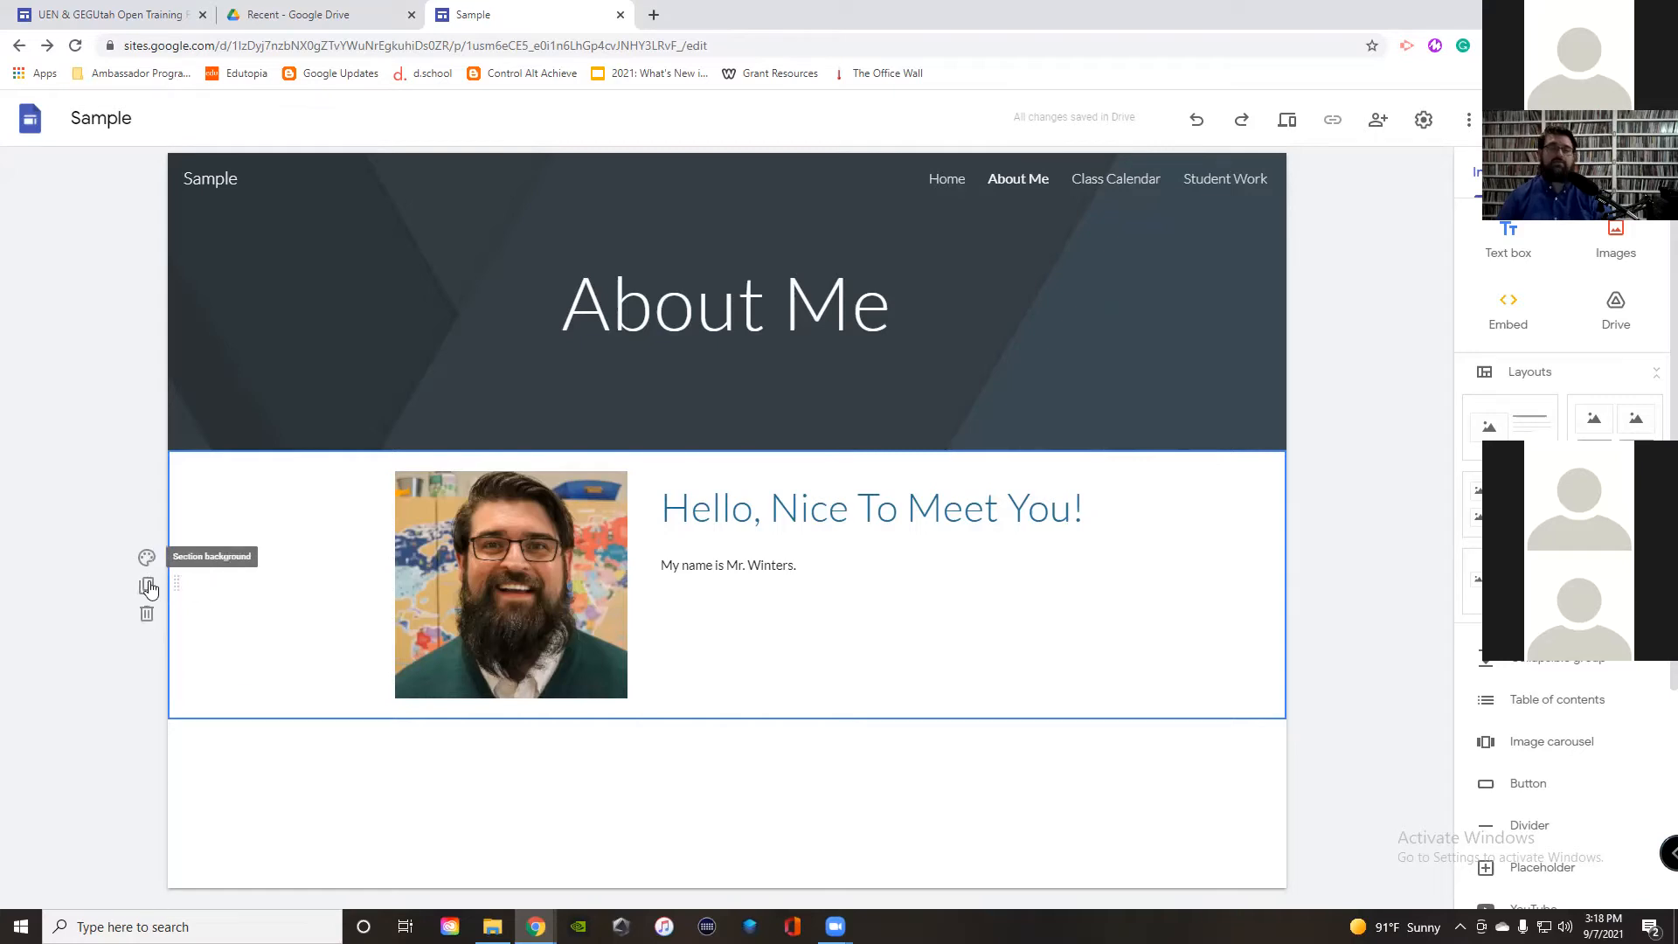
click(146, 613)
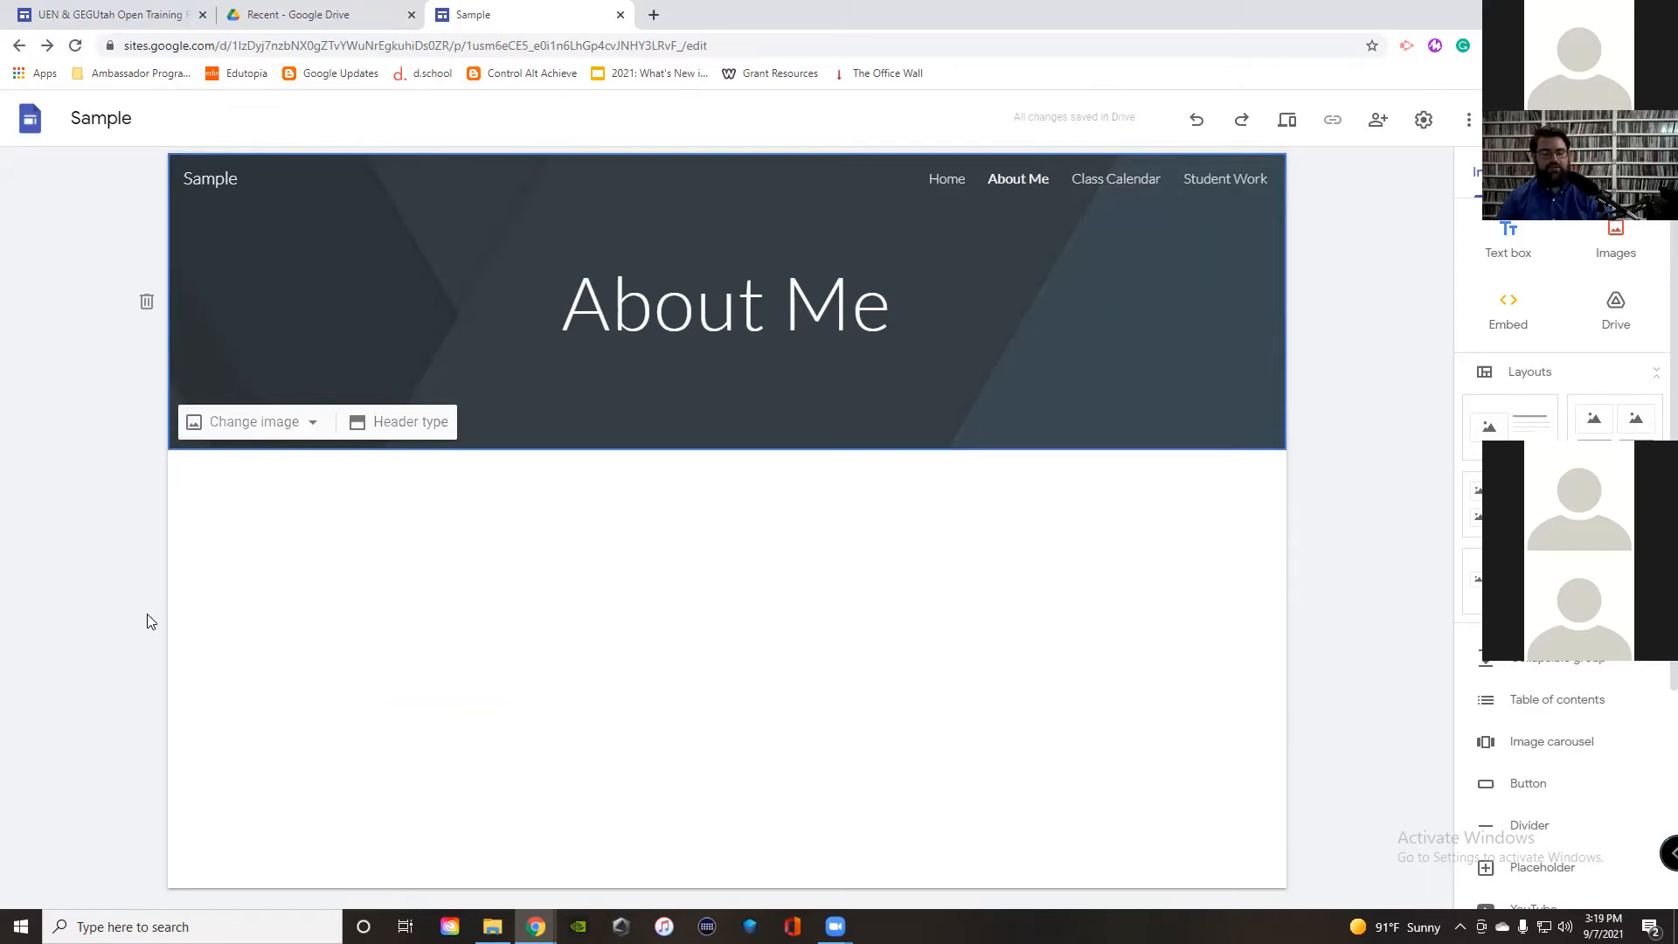
key(ctrl+z)
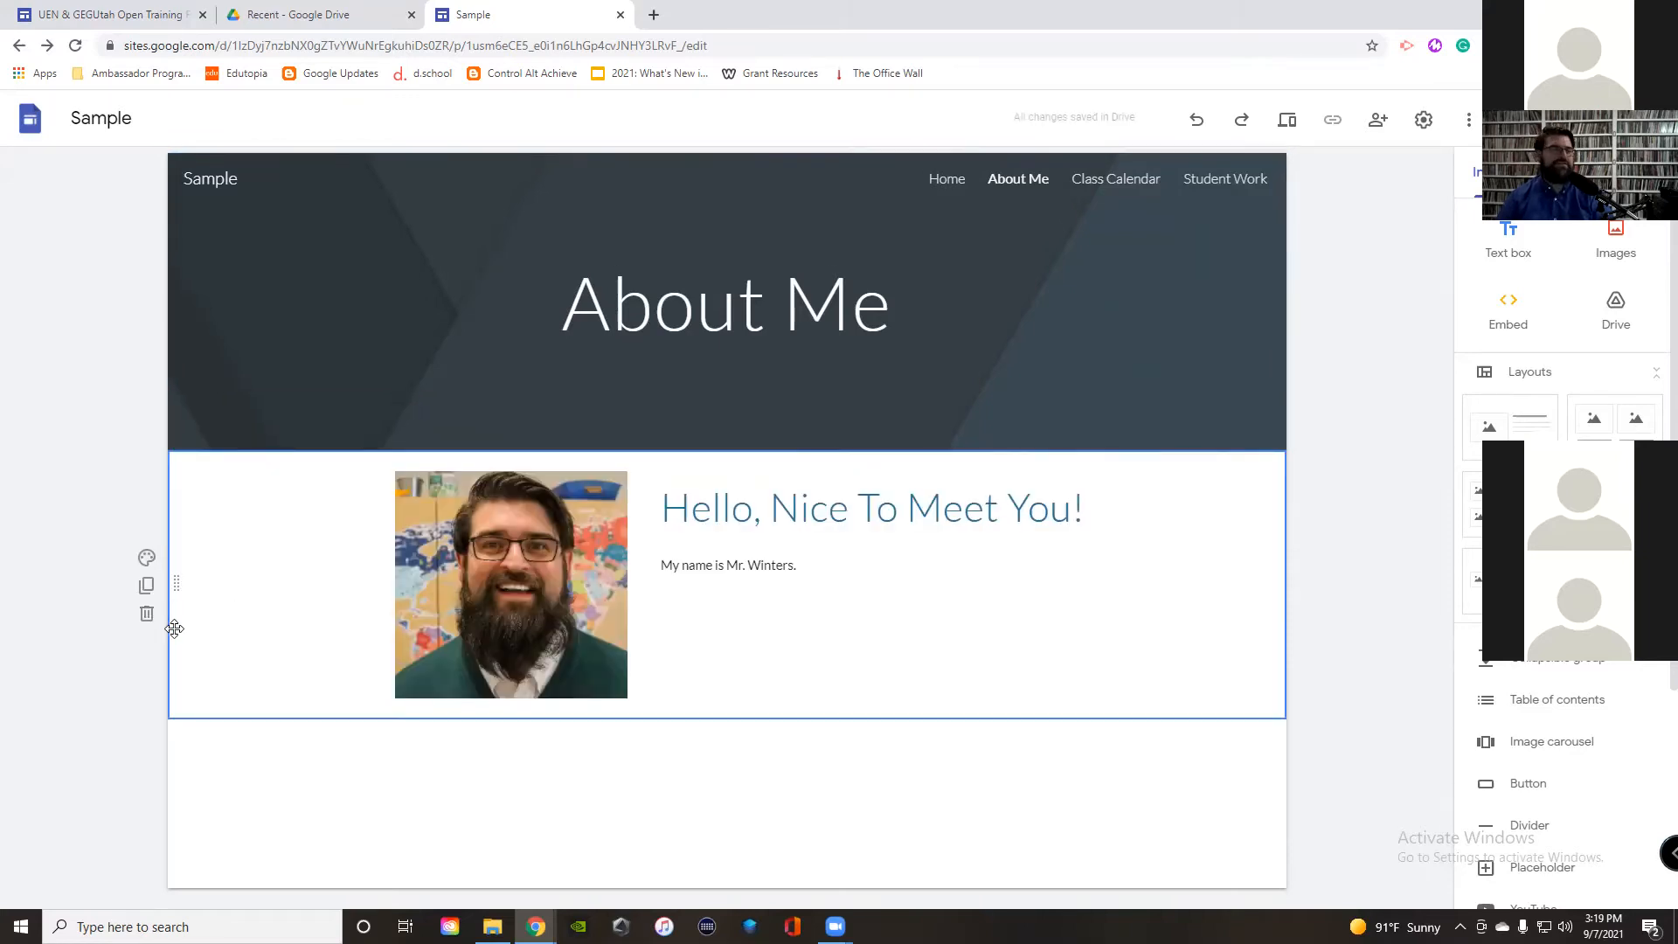
click(146, 585)
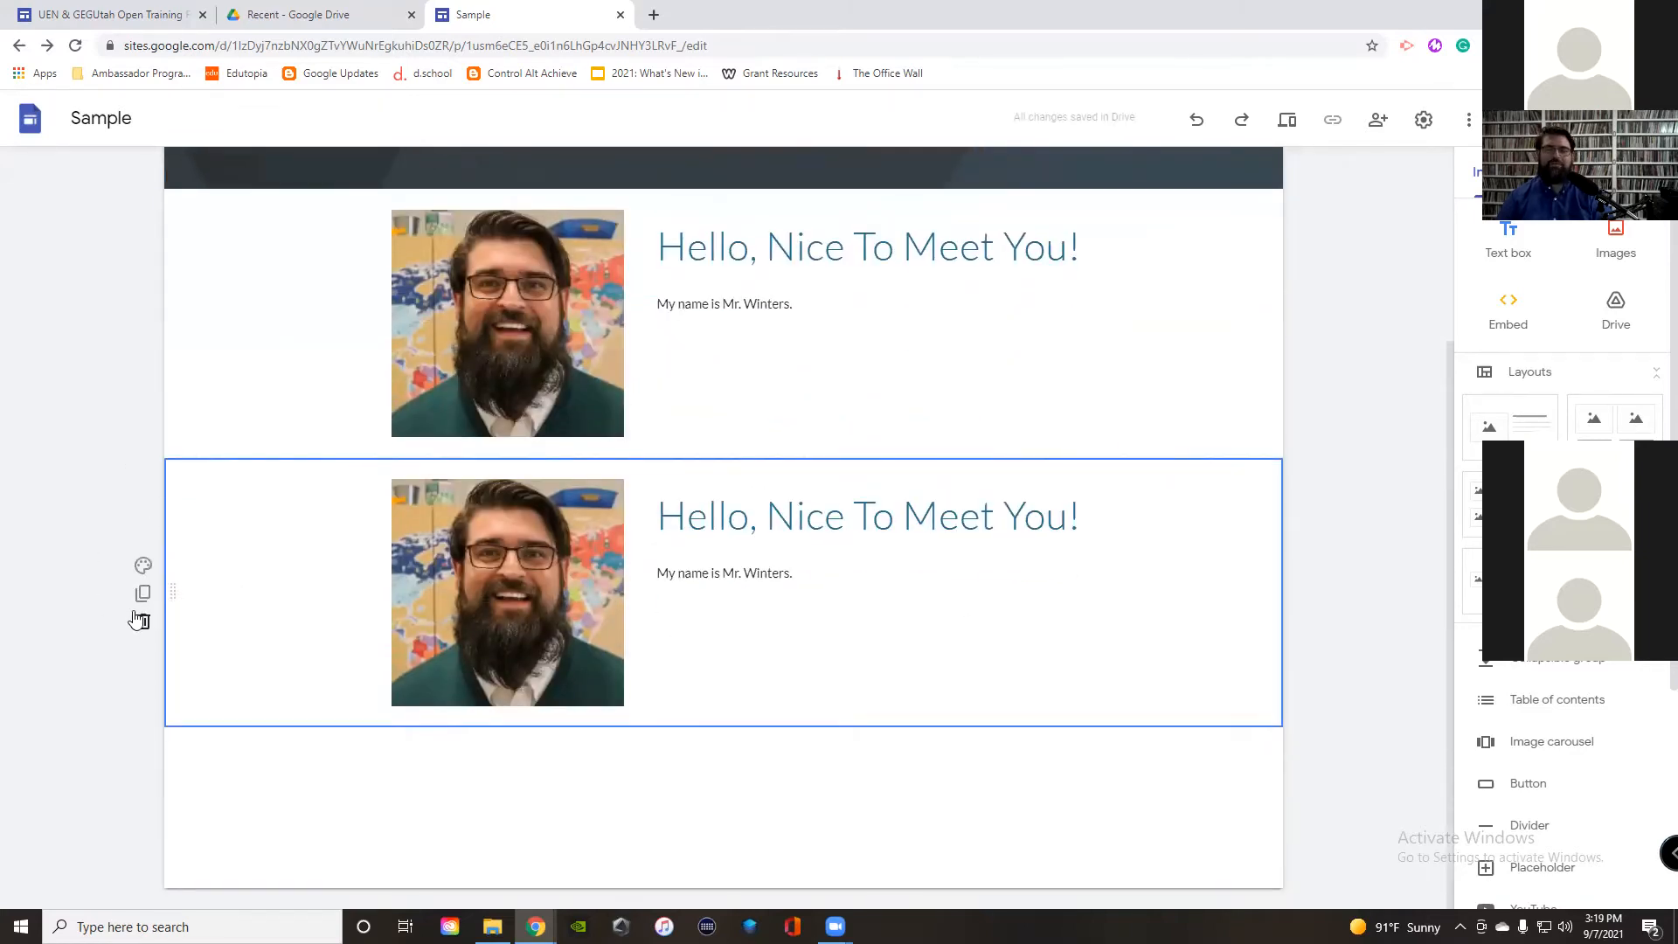
click(142, 621)
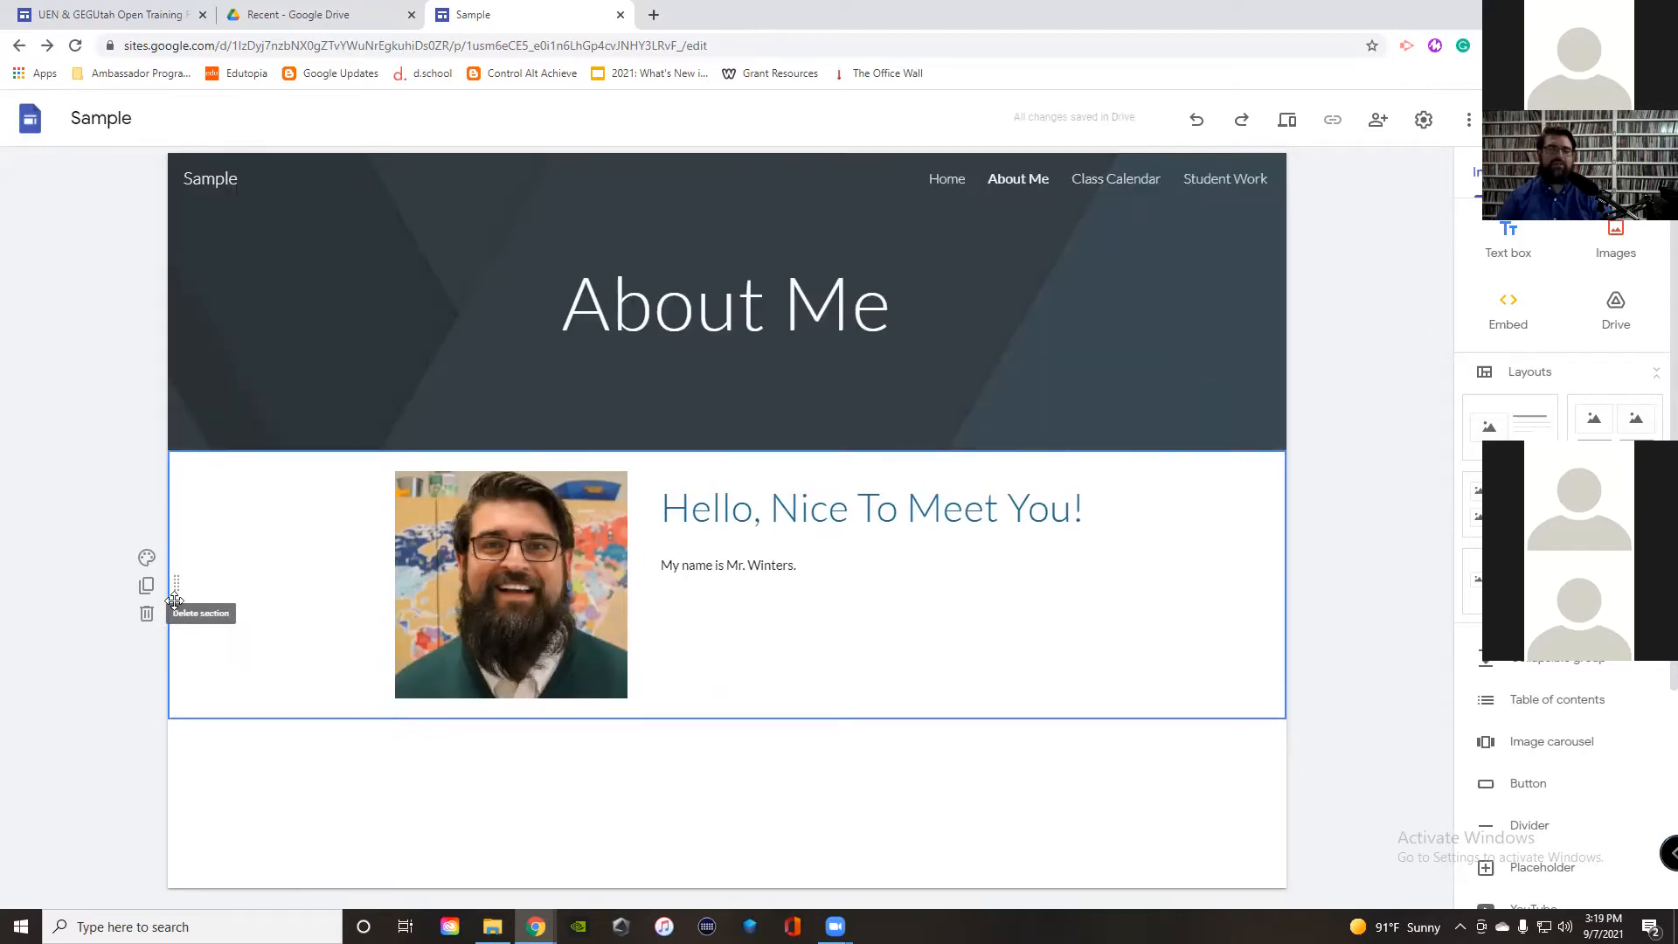
click(147, 558)
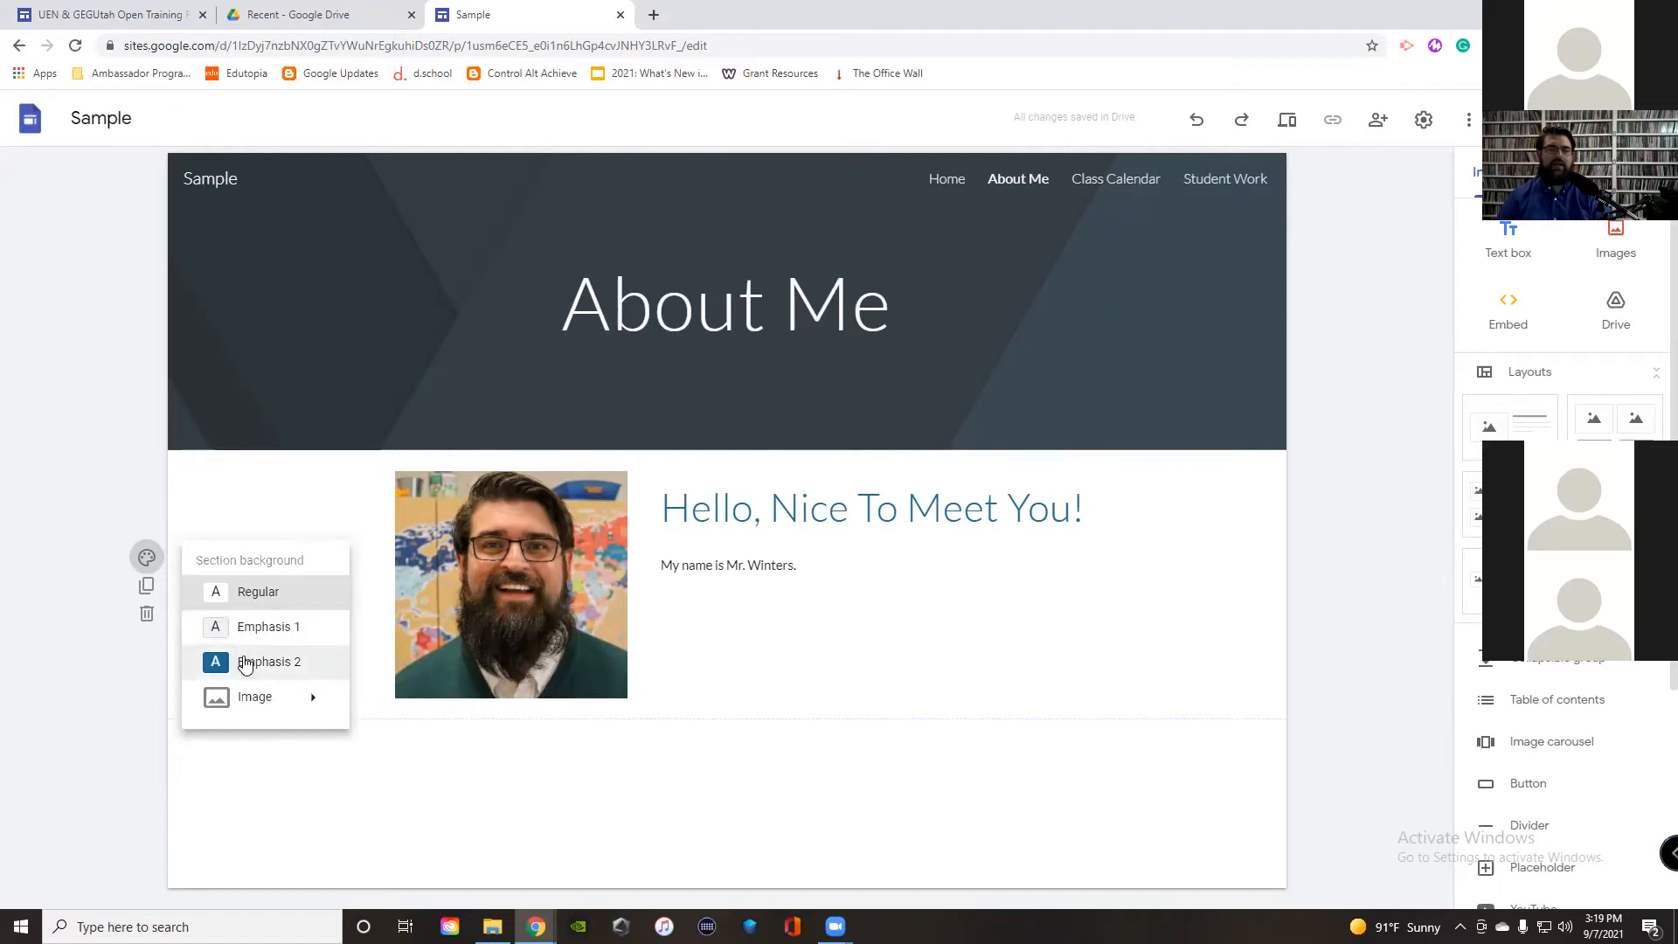
Step: Try the Emphasis 1 and Emphasis 2 backgrounds on the greeting section
click(288, 631)
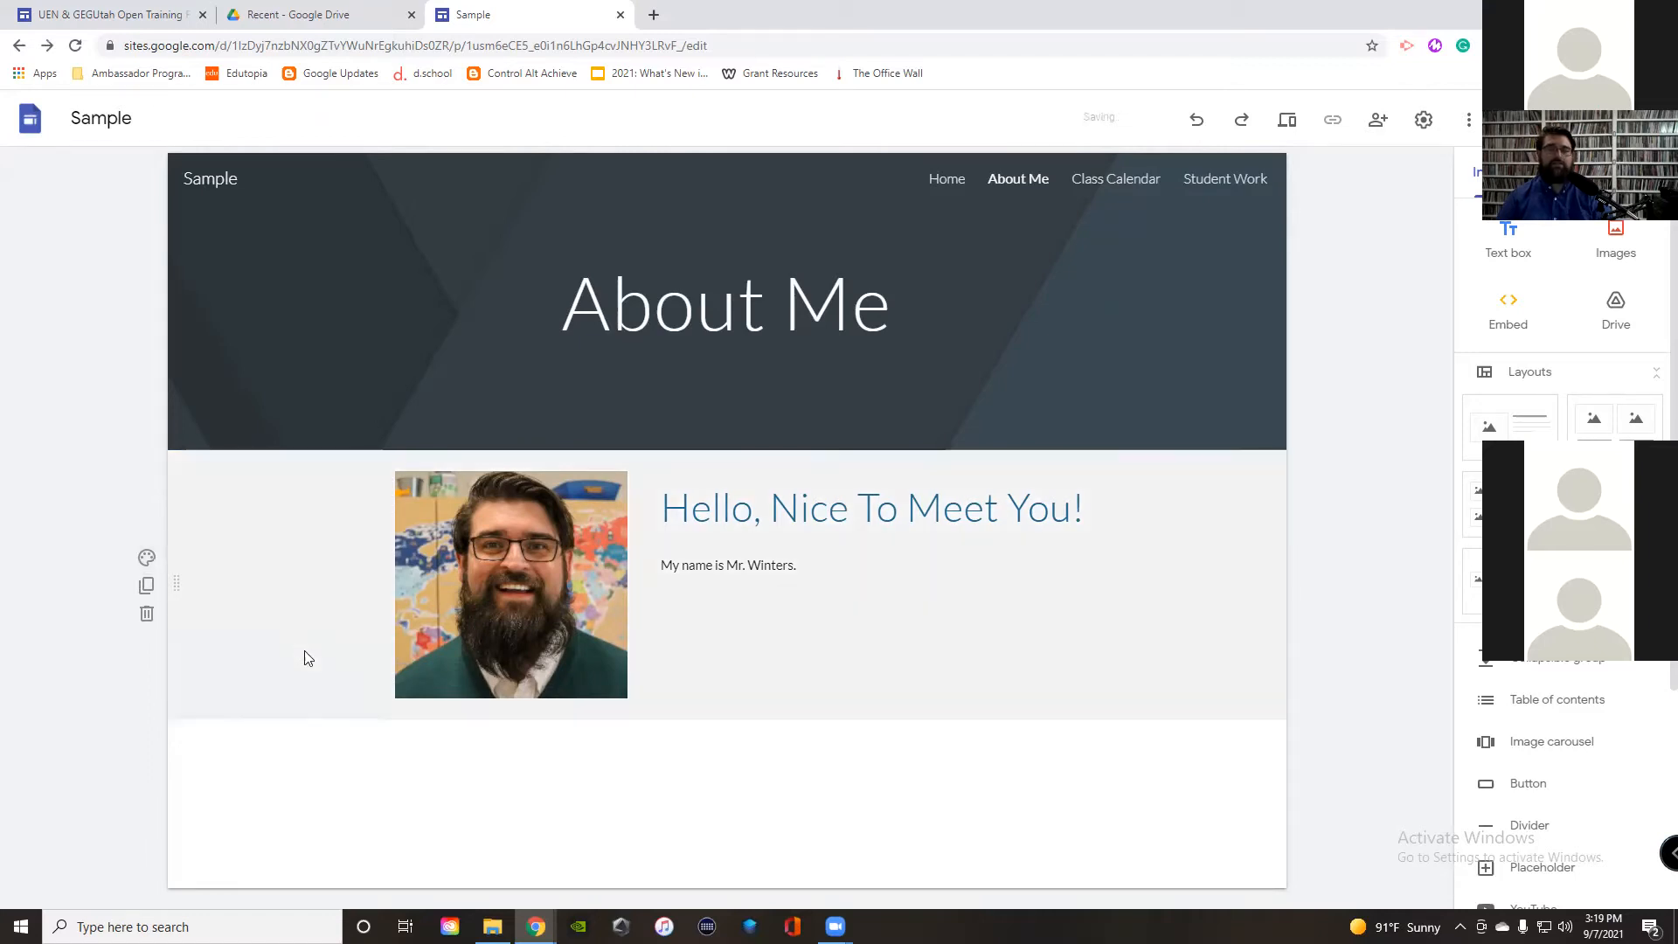
click(147, 560)
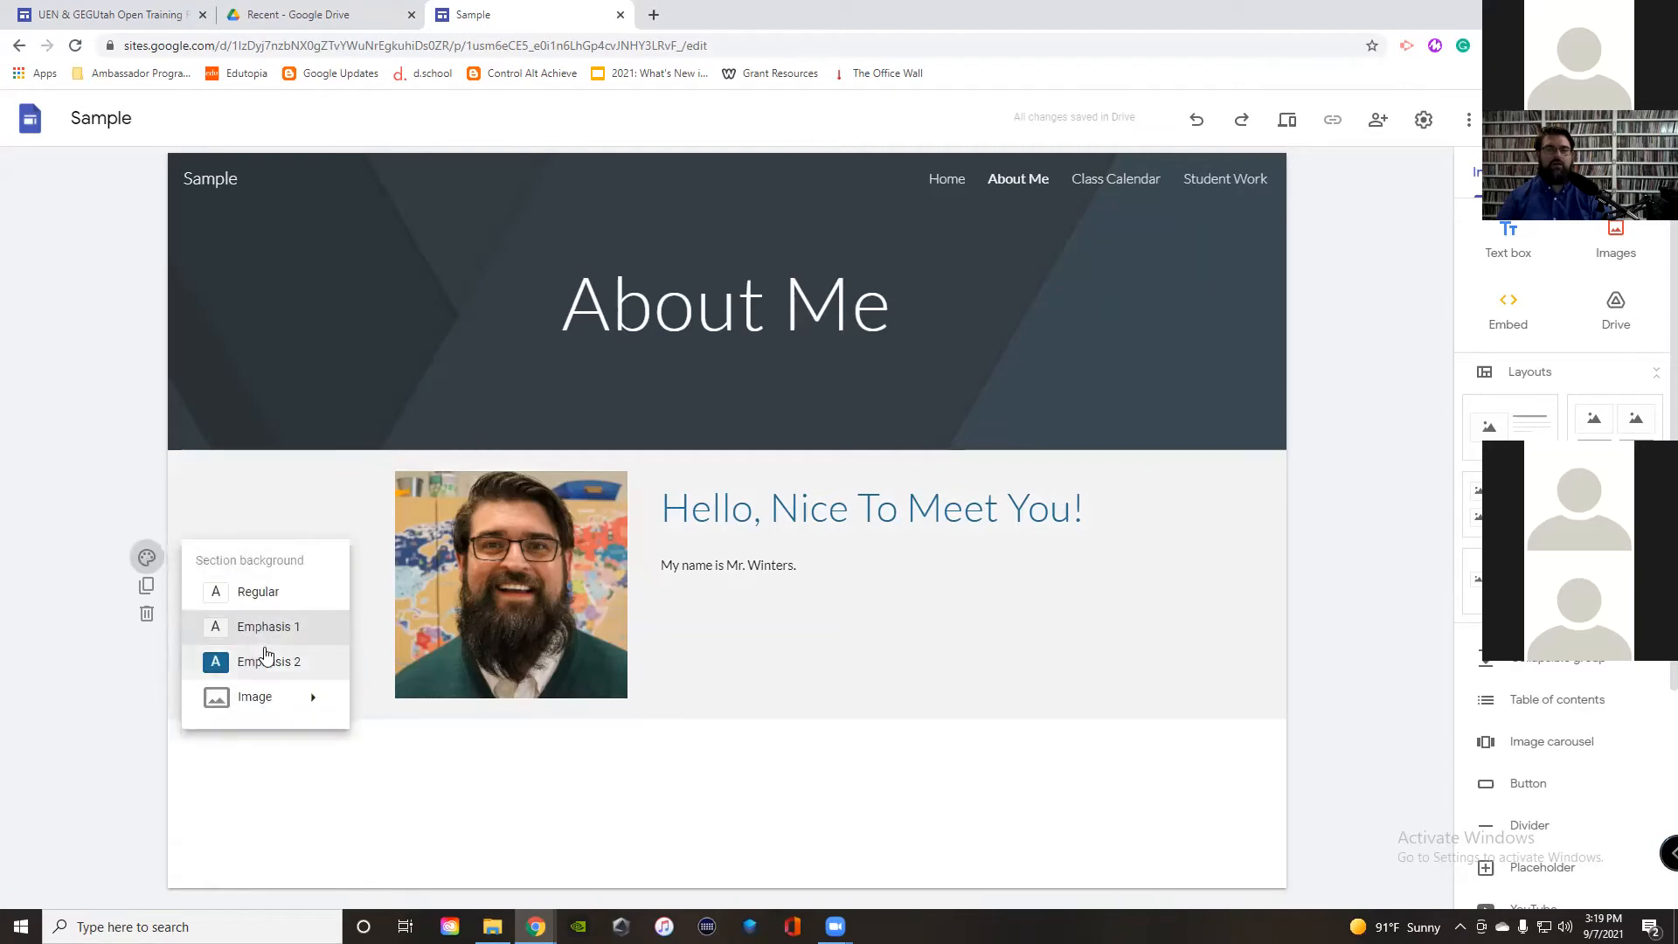
click(266, 659)
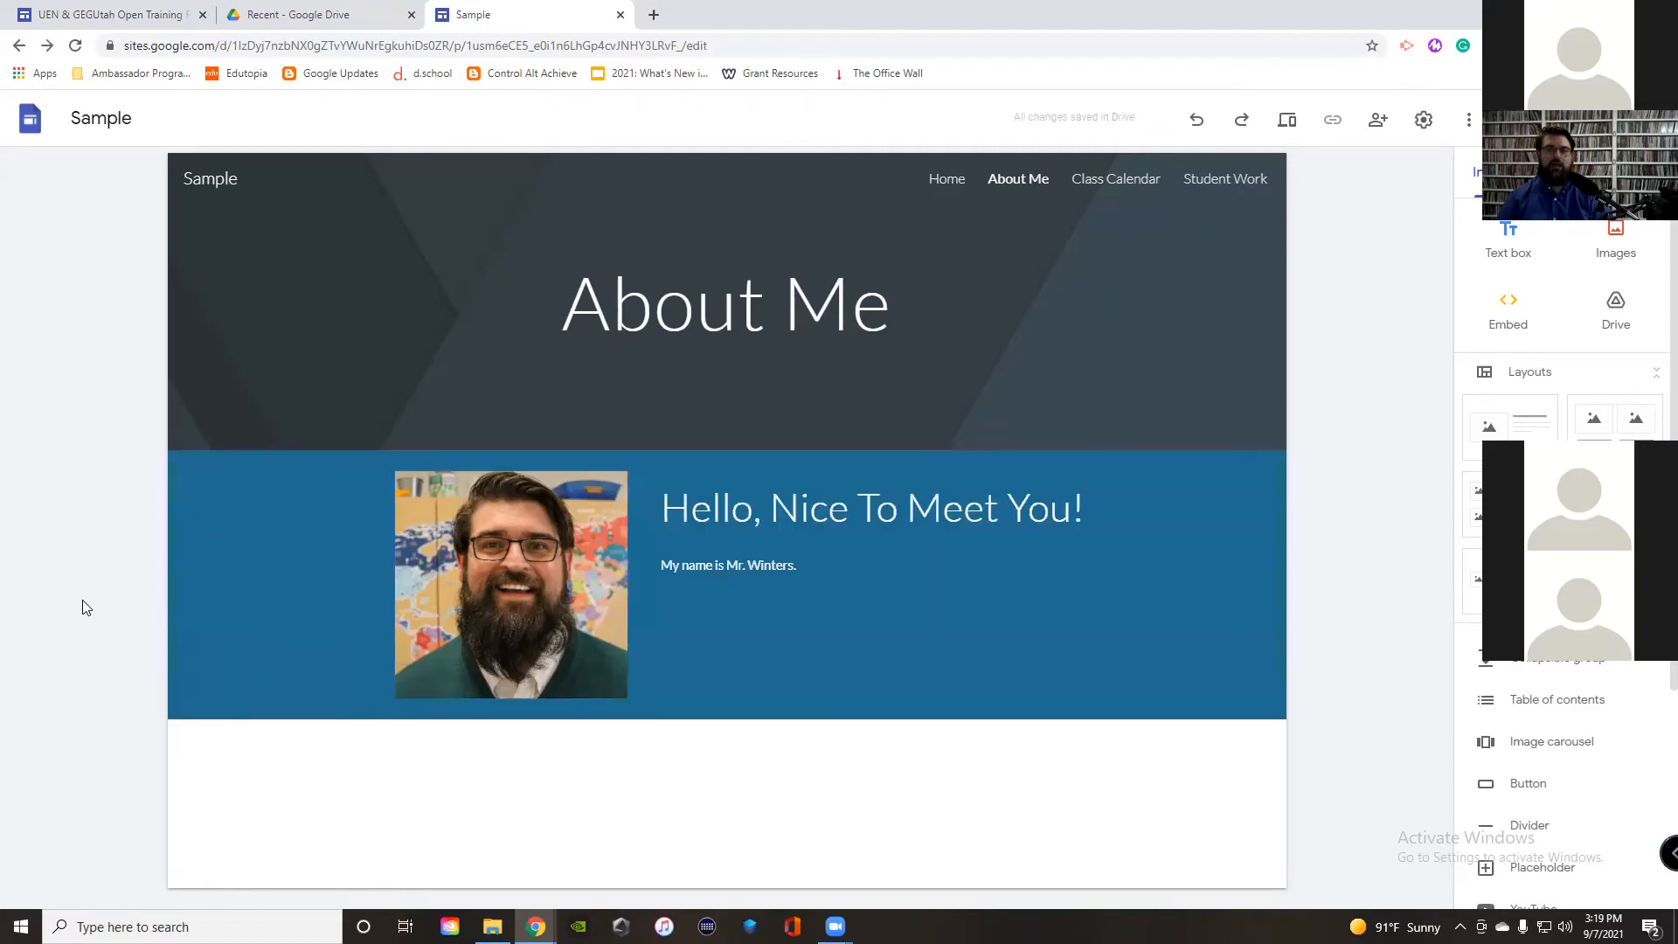
Step: Set the typewriter-keys photo as the section's background image
click(147, 558)
mouse_move(262, 697)
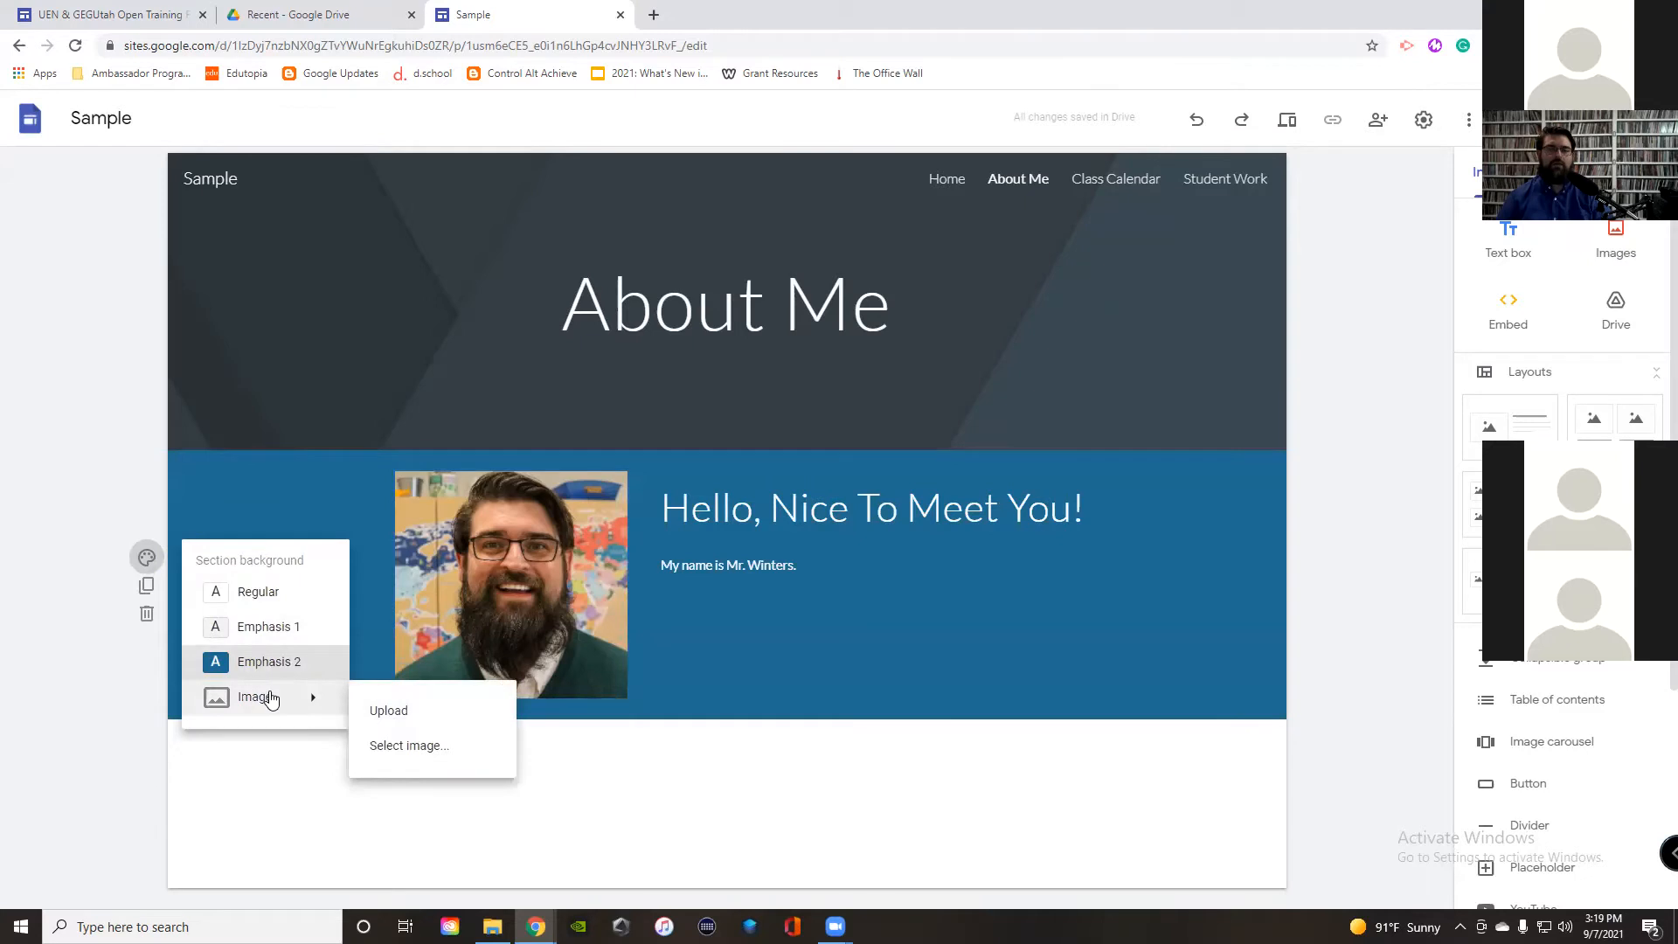
click(402, 745)
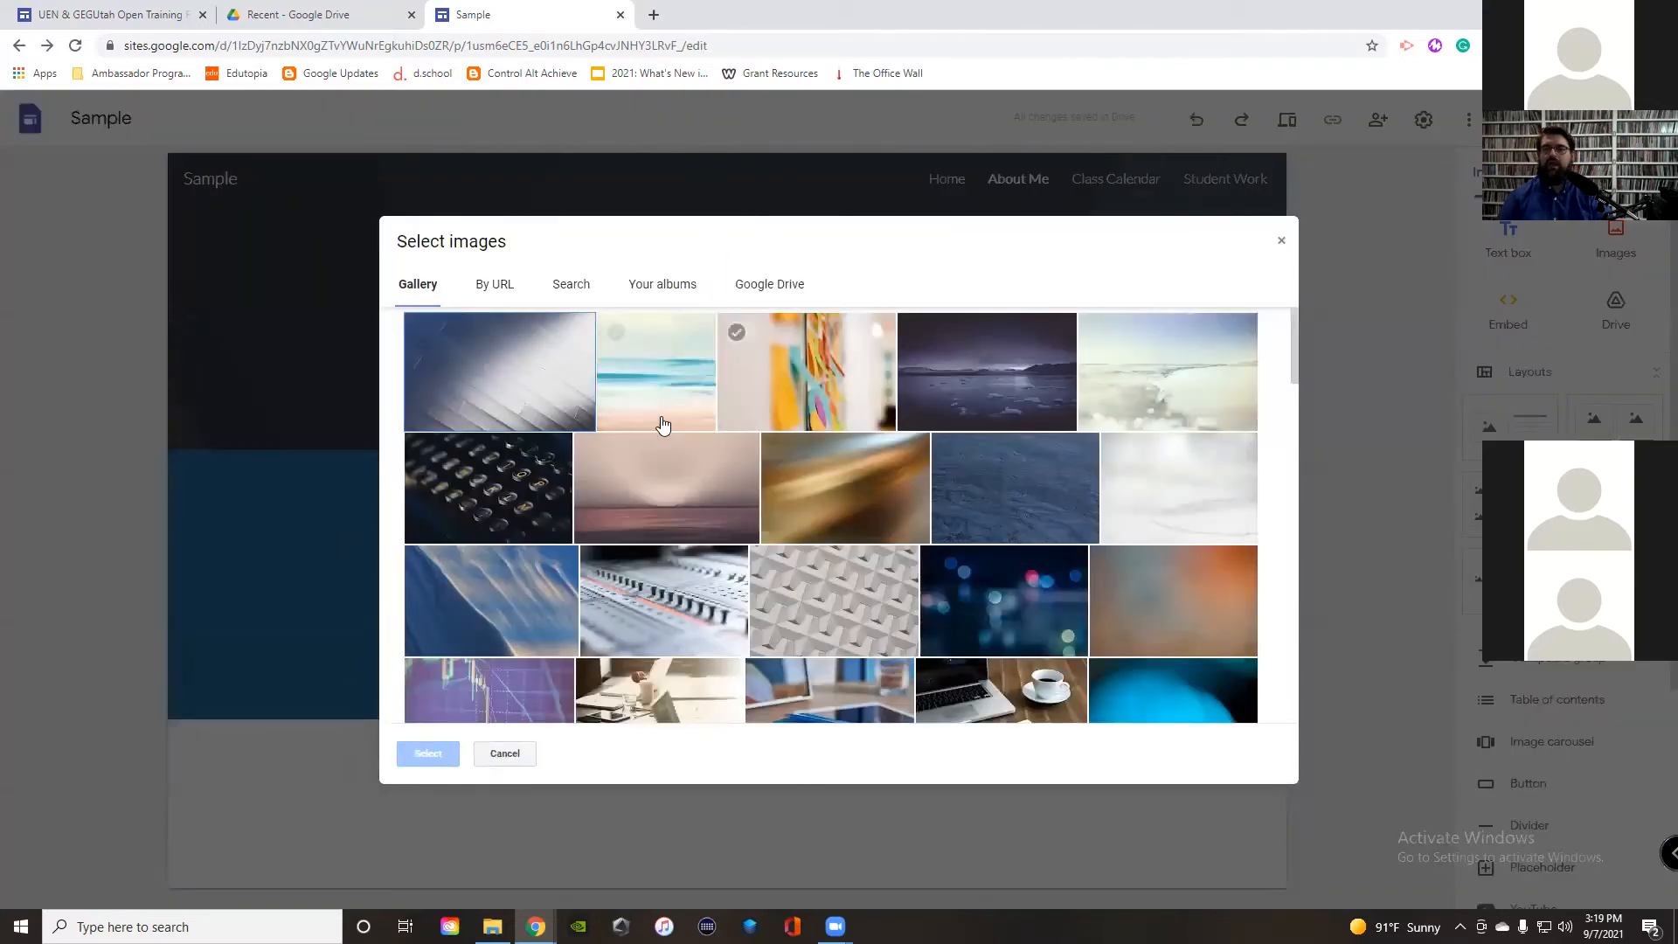
click(483, 497)
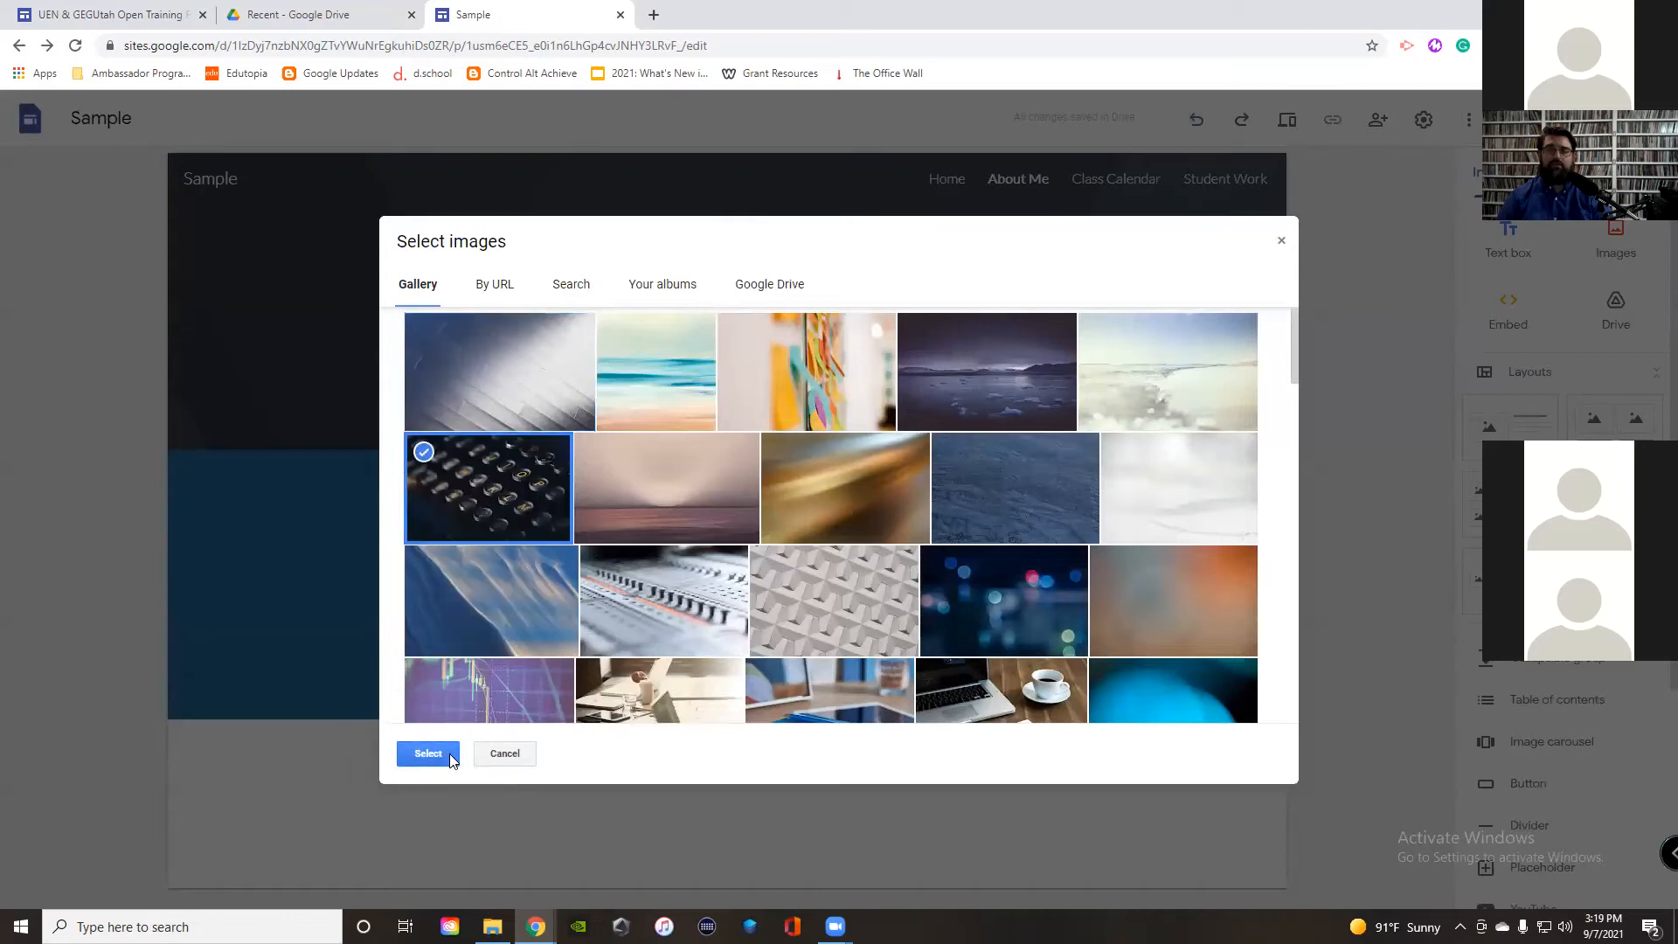
click(449, 754)
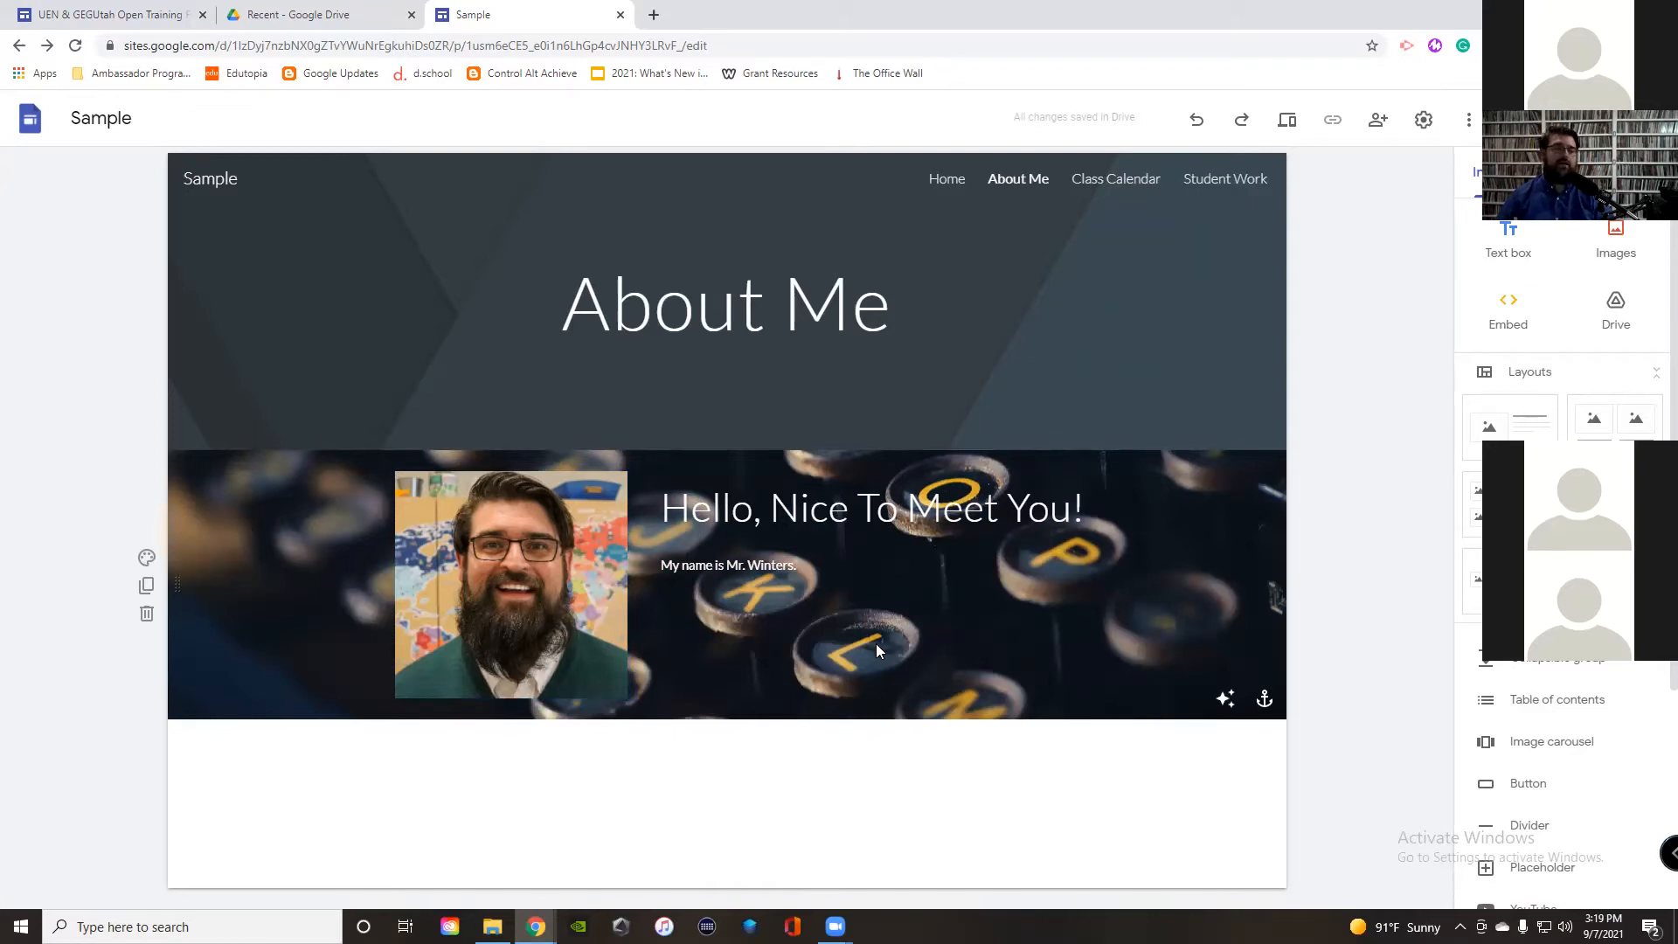
click(144, 558)
mouse_move(268, 715)
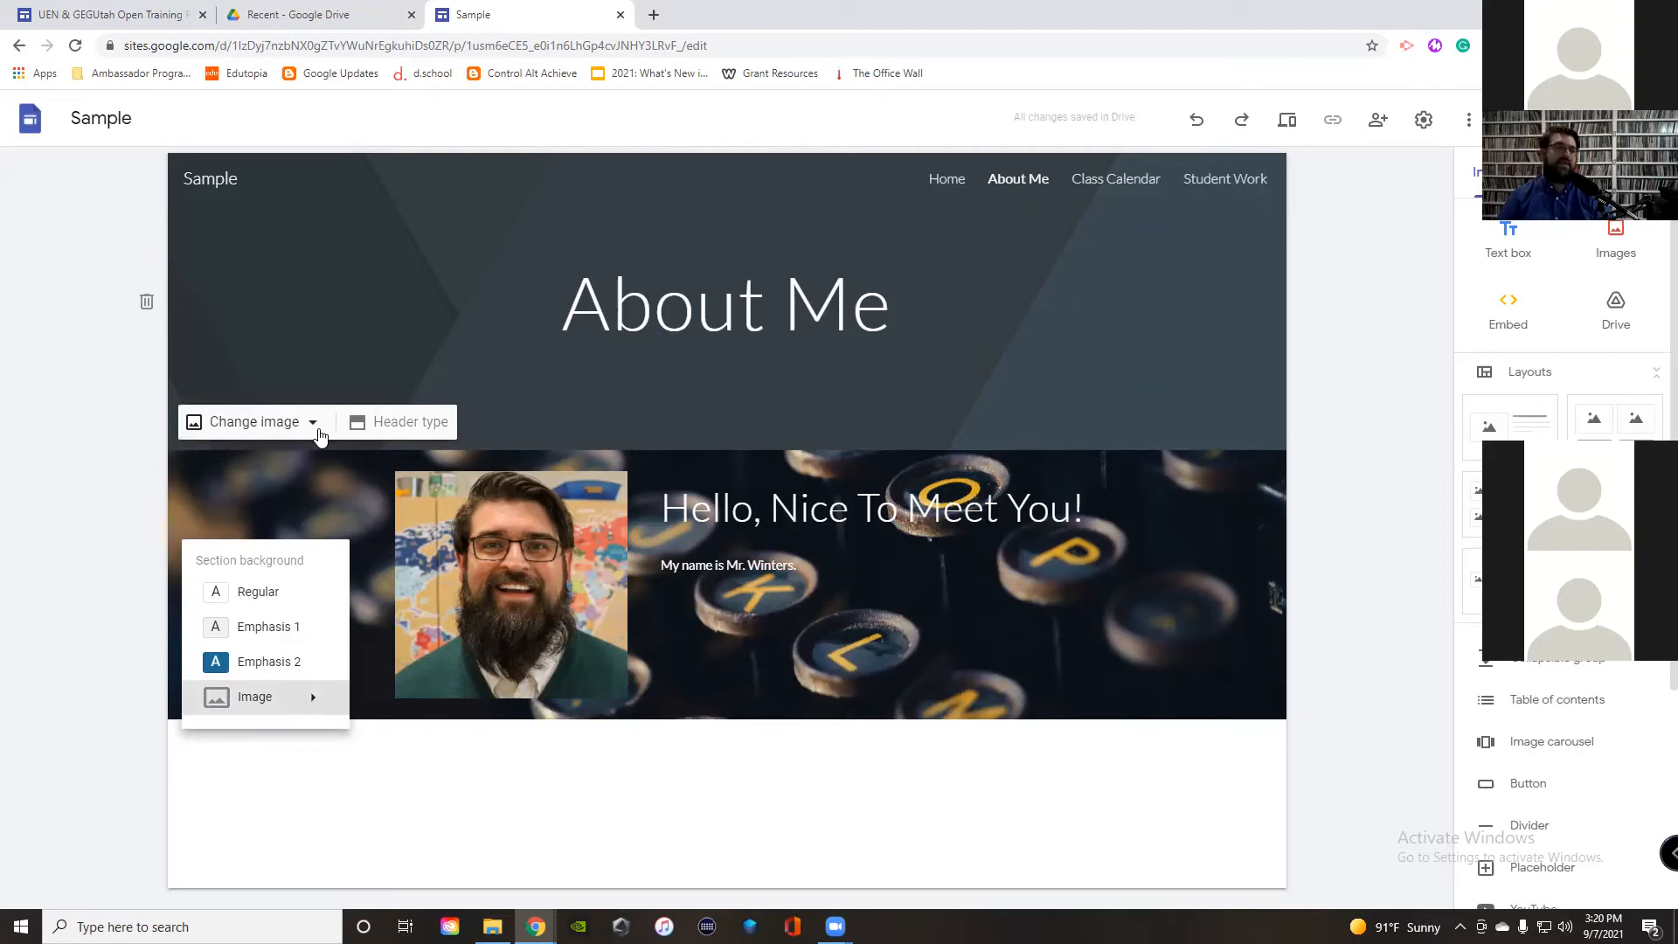
mouse_move(203, 177)
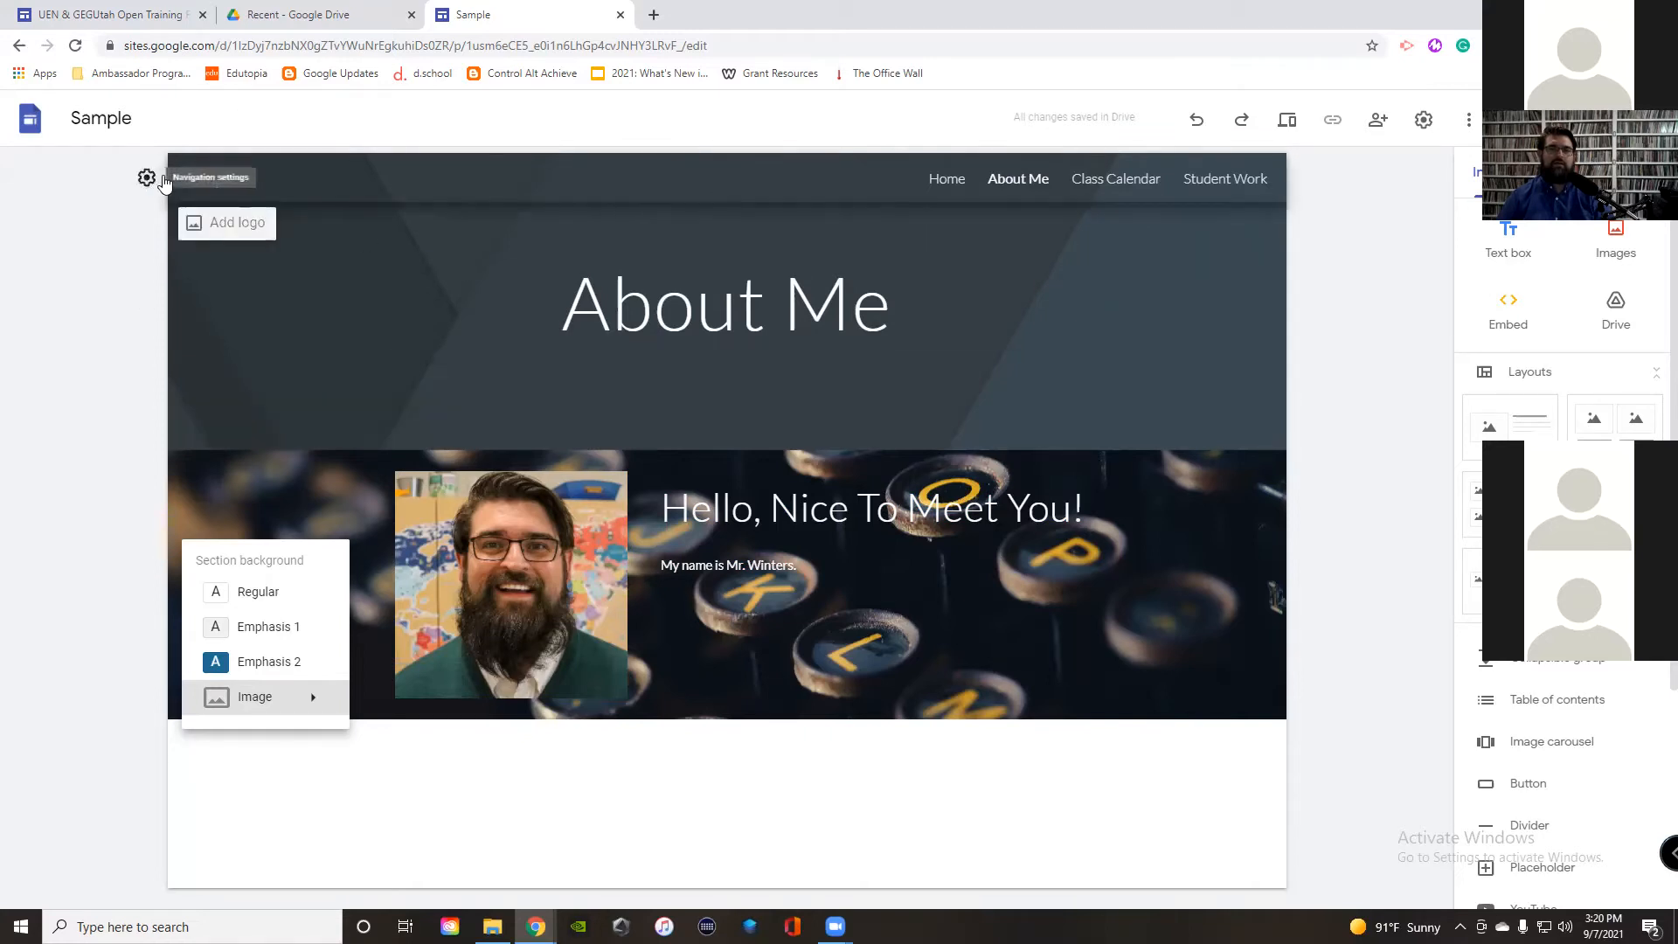
Step: Change the site's navigation mode to Side
click(148, 180)
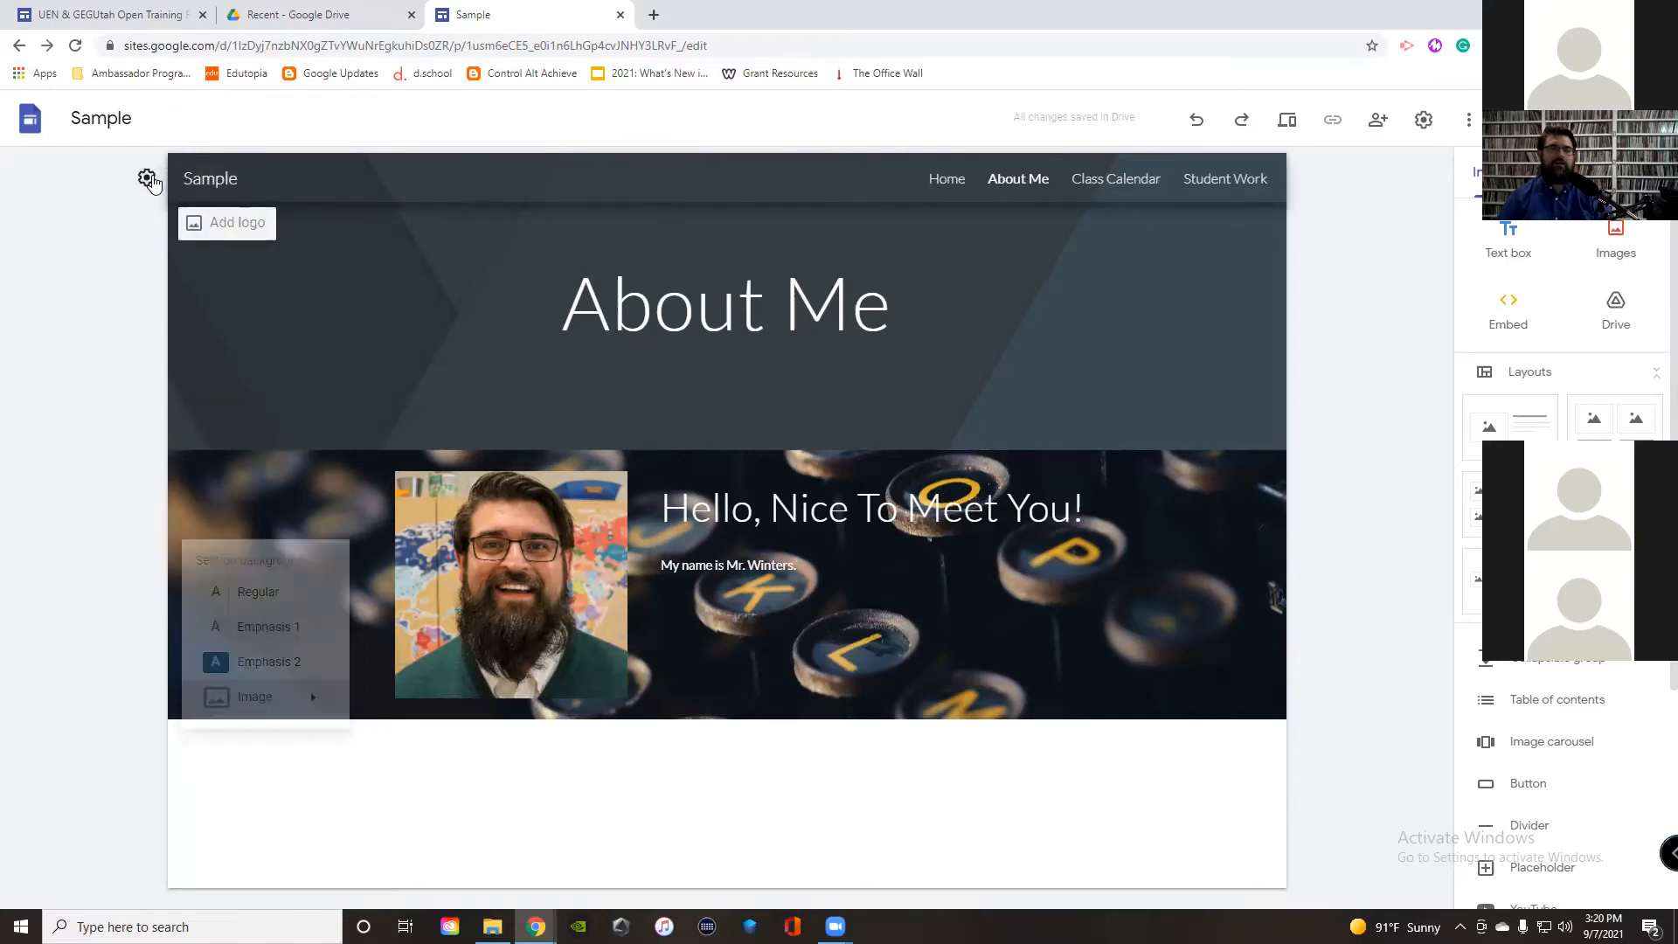
click(145, 180)
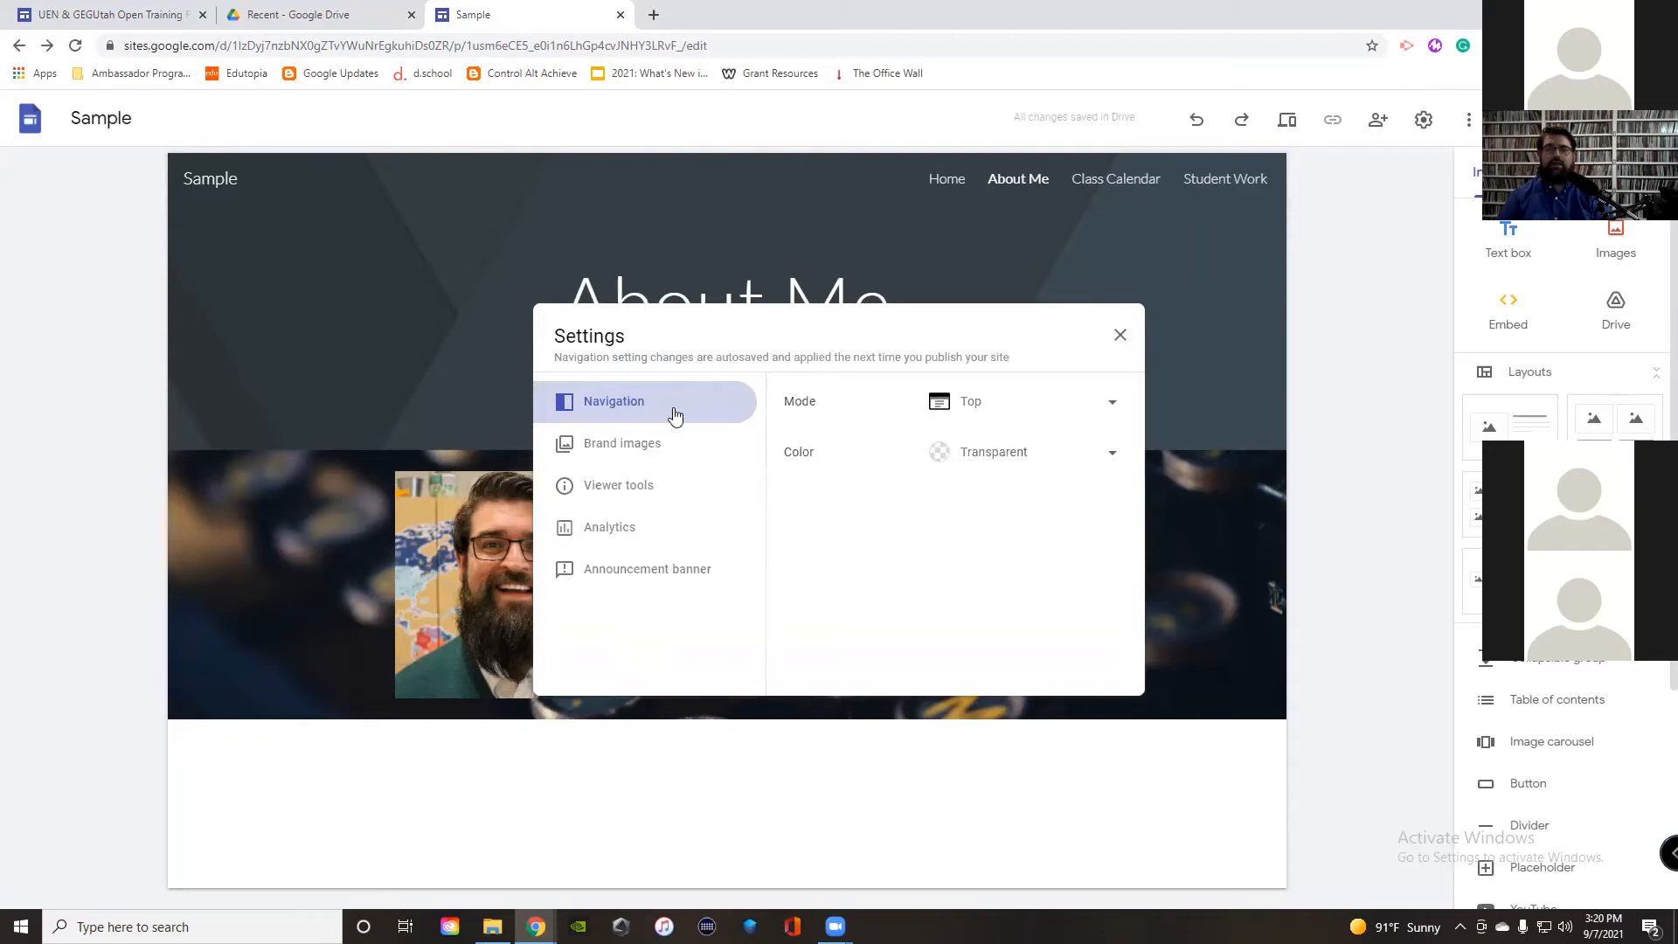
click(973, 403)
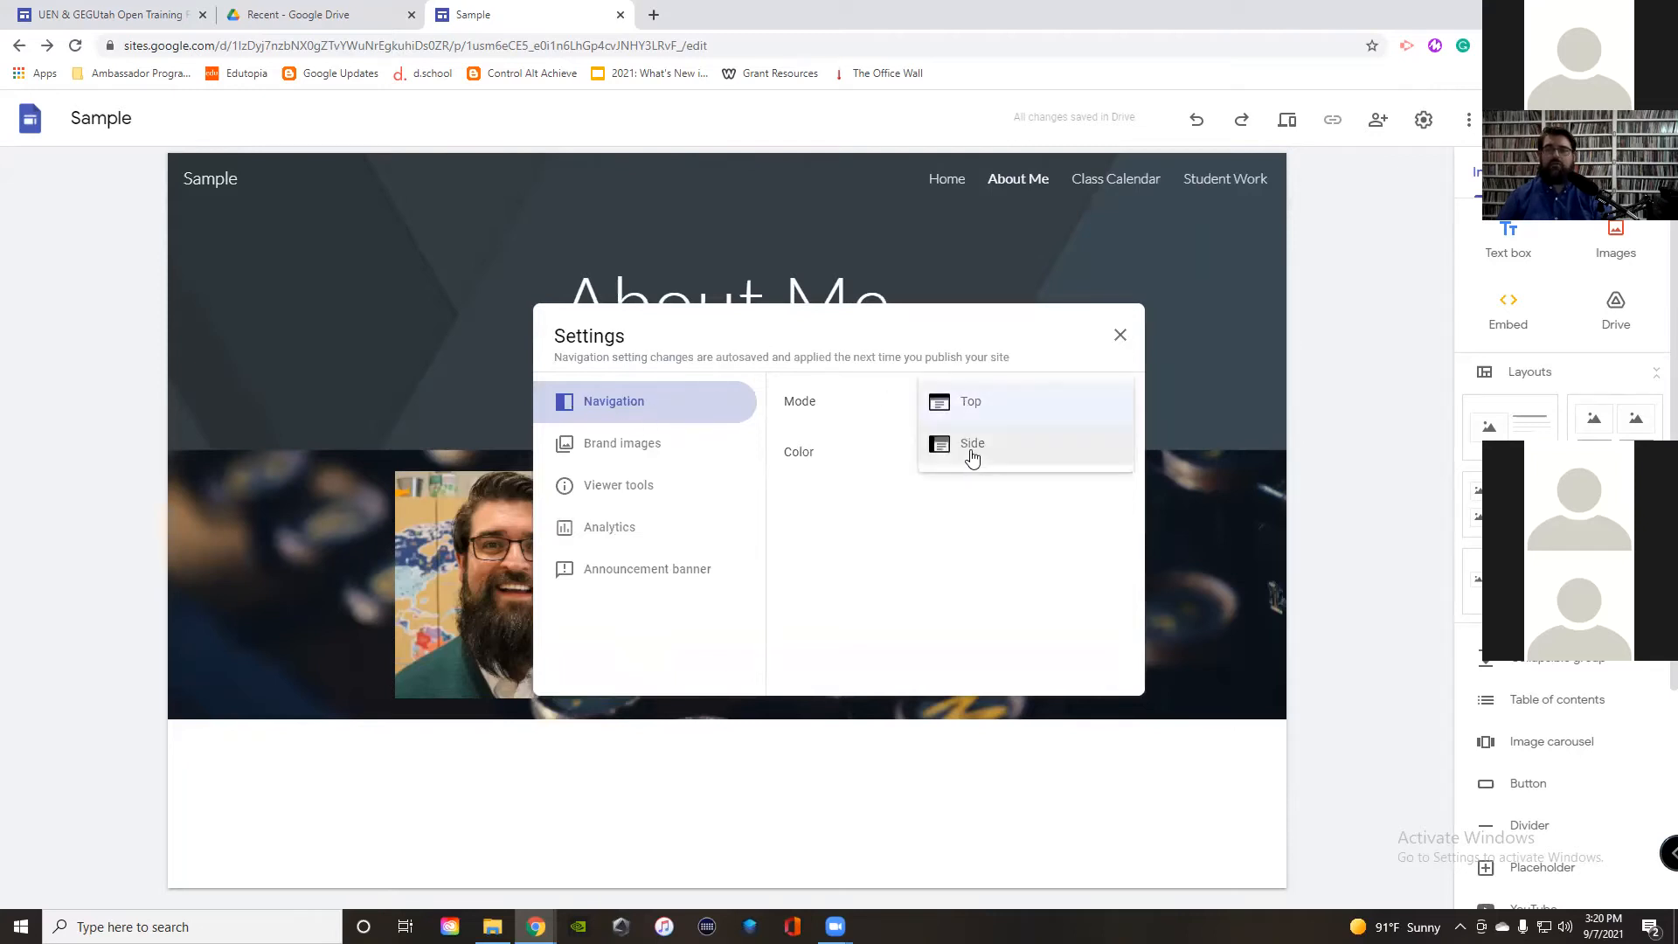
click(973, 455)
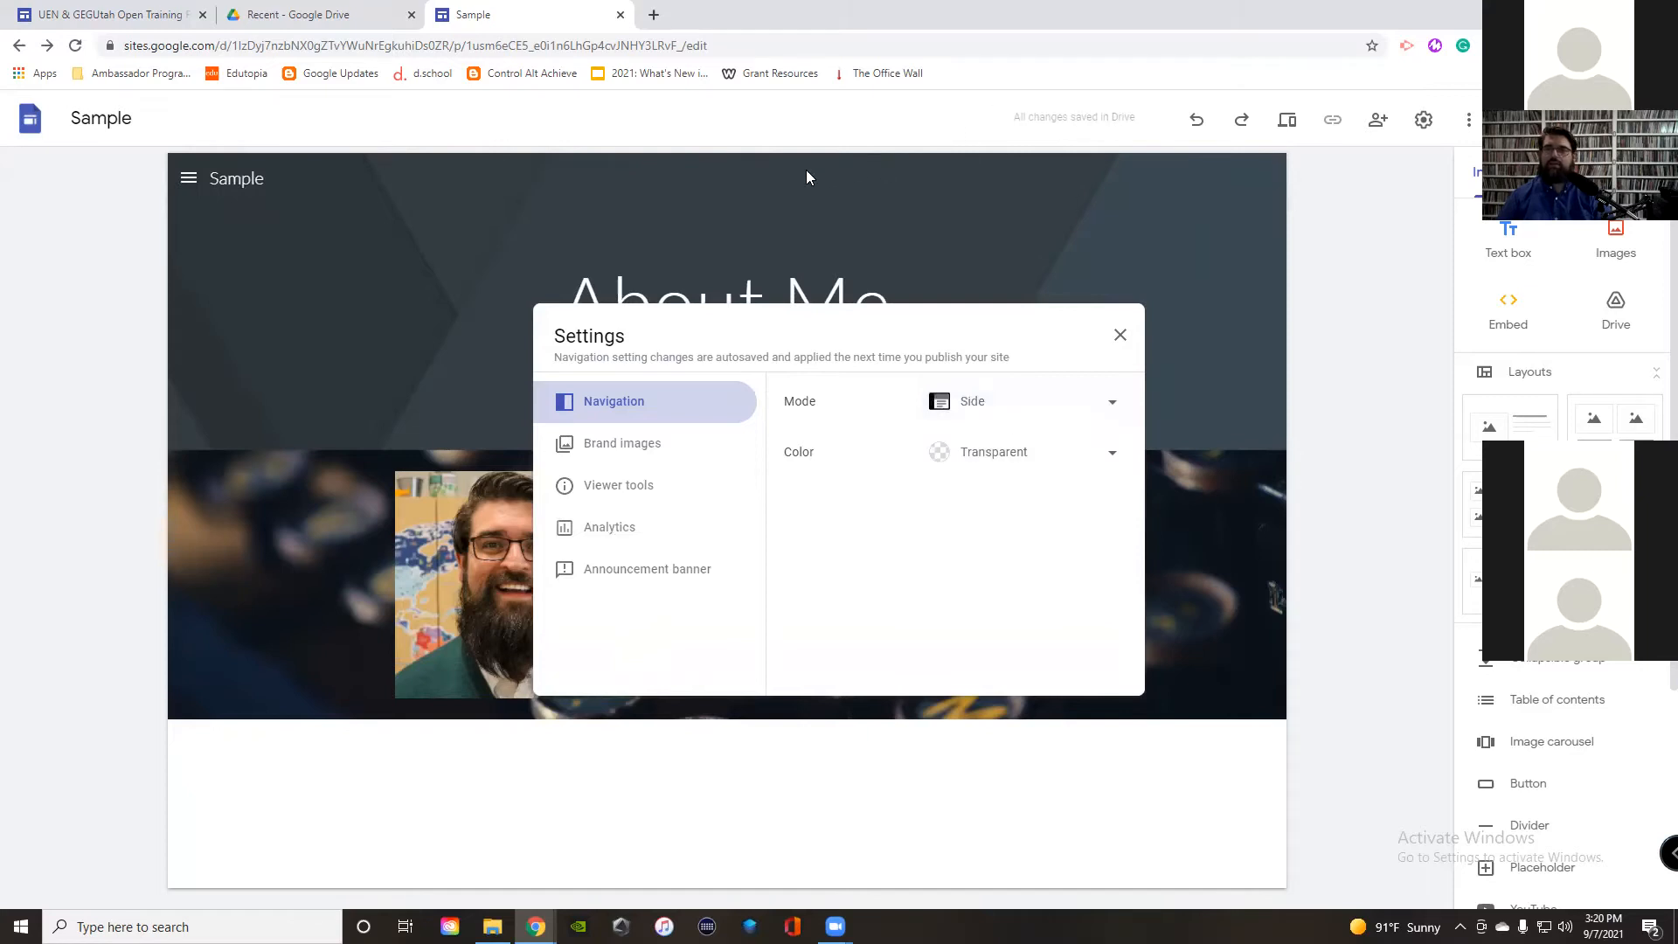
click(1120, 336)
Step: Preview the new side menu, then bring up the UEN & GEGUtah Open Training Fall 21 site
click(188, 178)
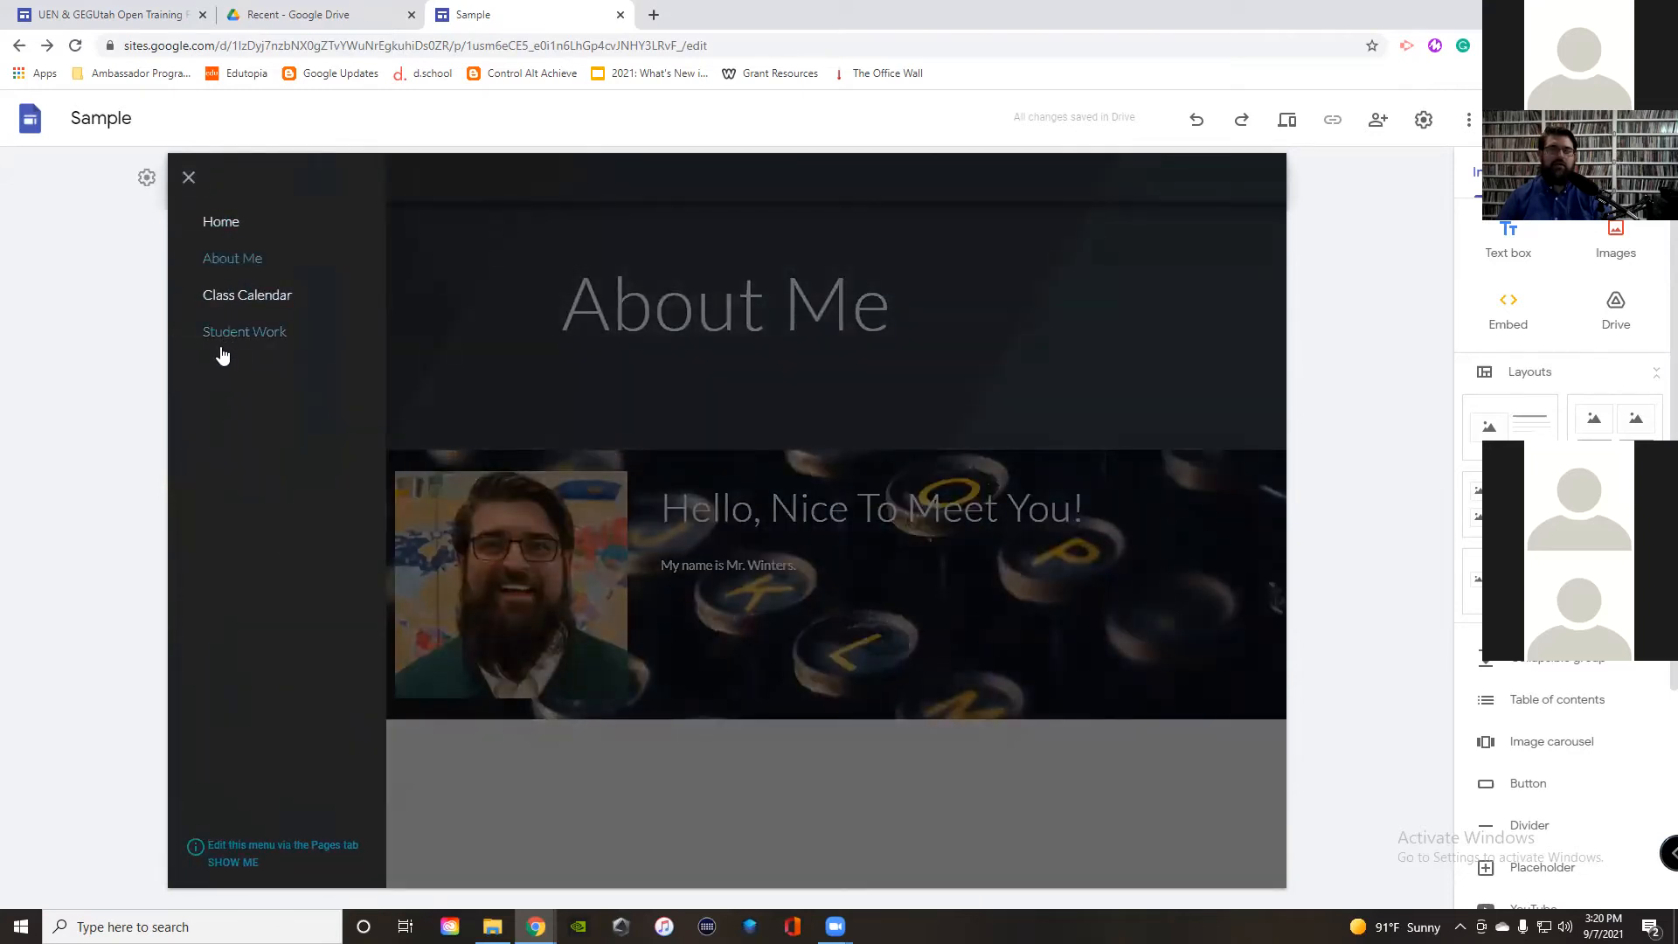
click(144, 9)
scroll(472, 468, up, 10)
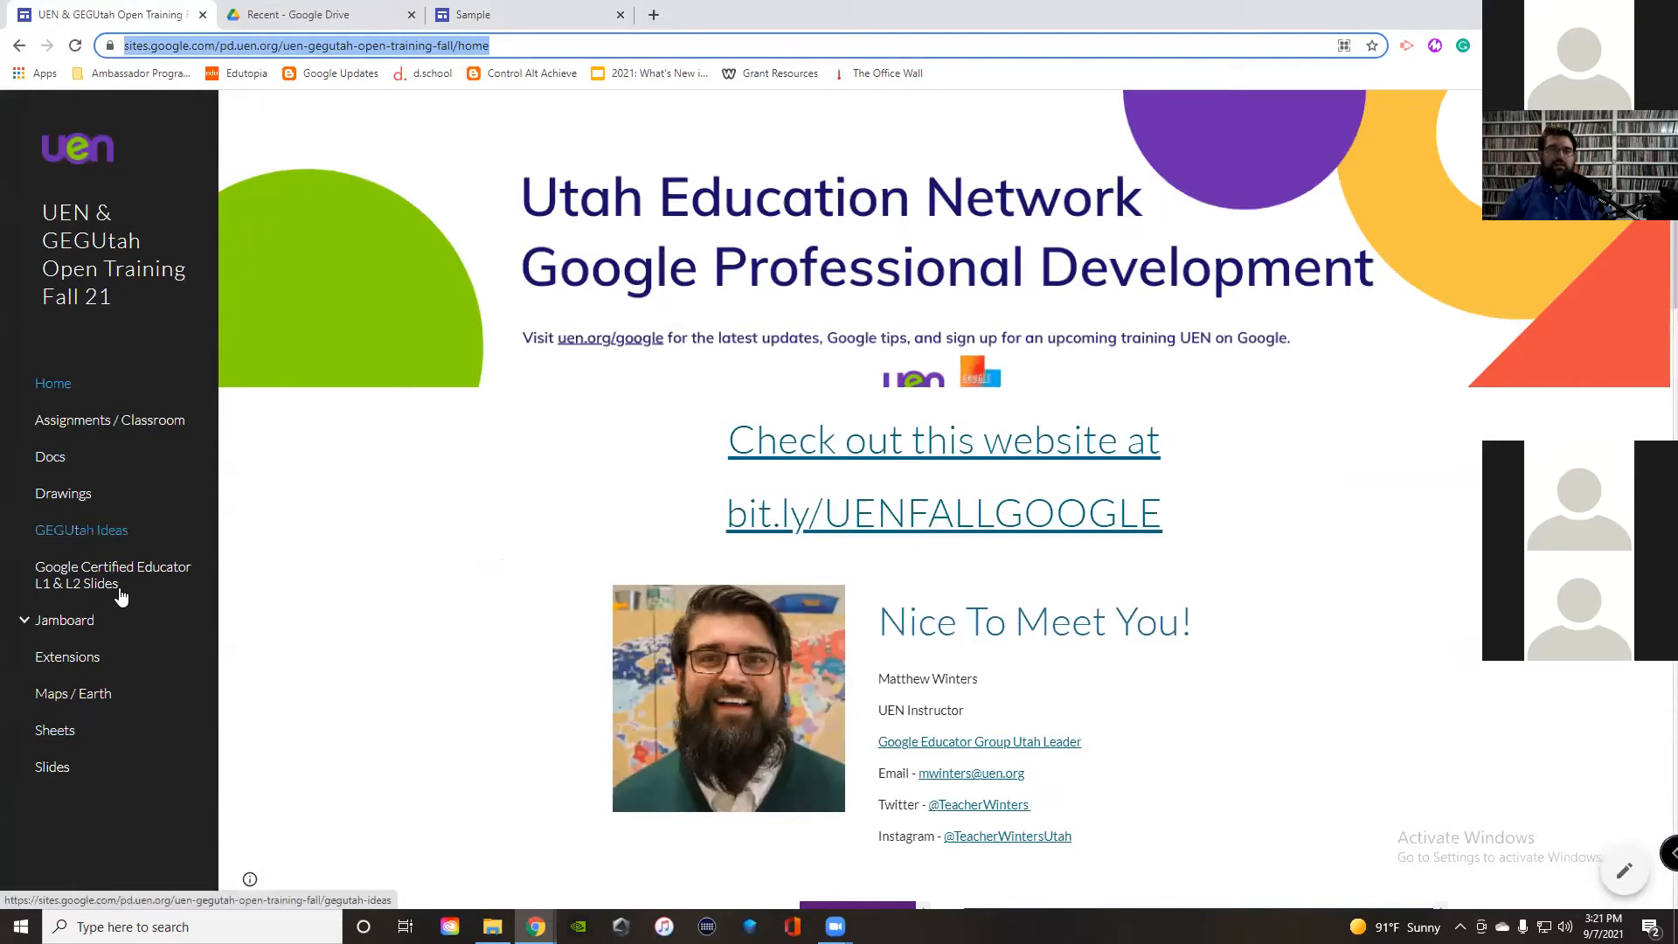
Step: Browse the training site's Assignments, Home and Docs pages, then return to the Sample editor
click(75, 426)
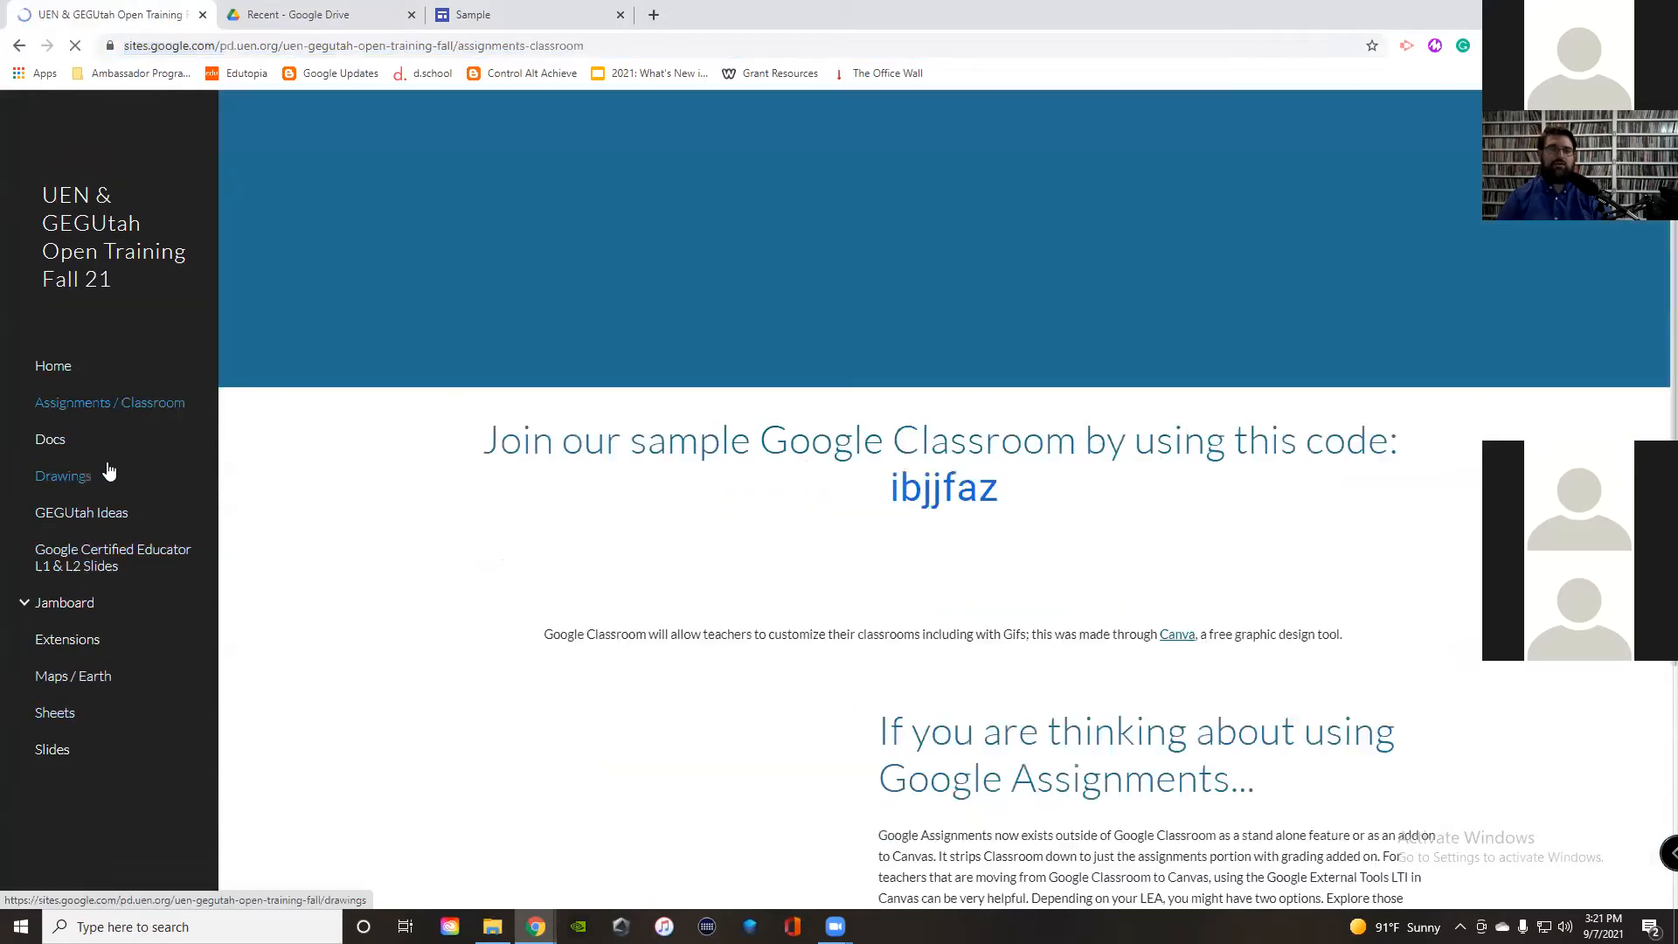
click(53, 389)
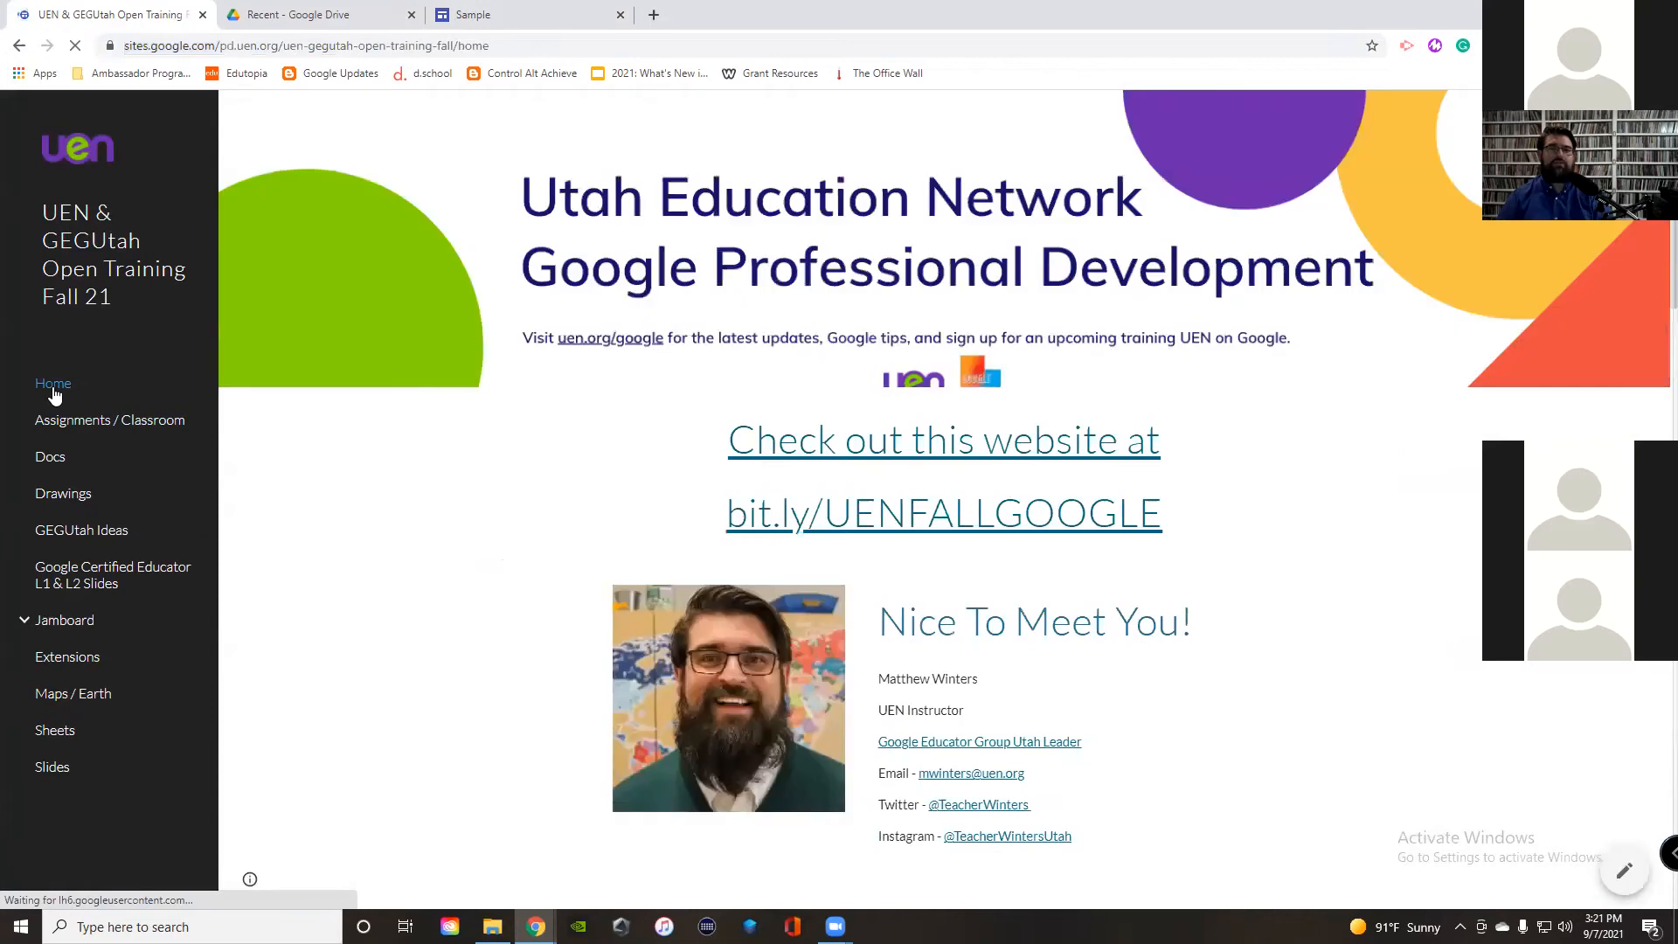
click(65, 460)
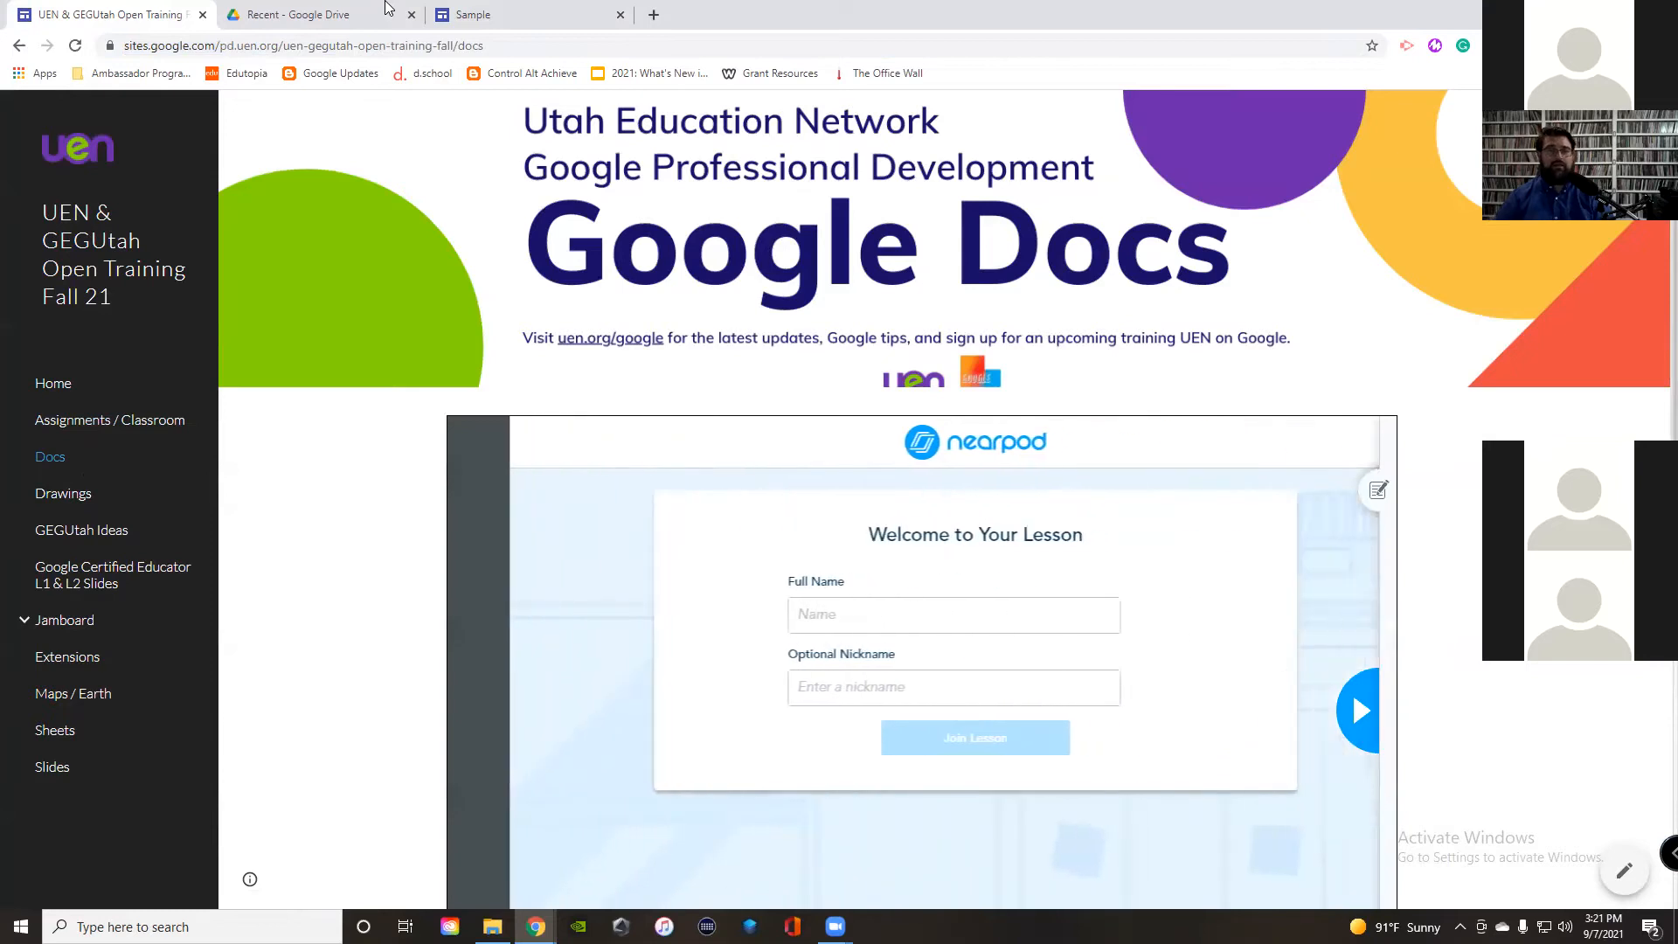
click(489, 14)
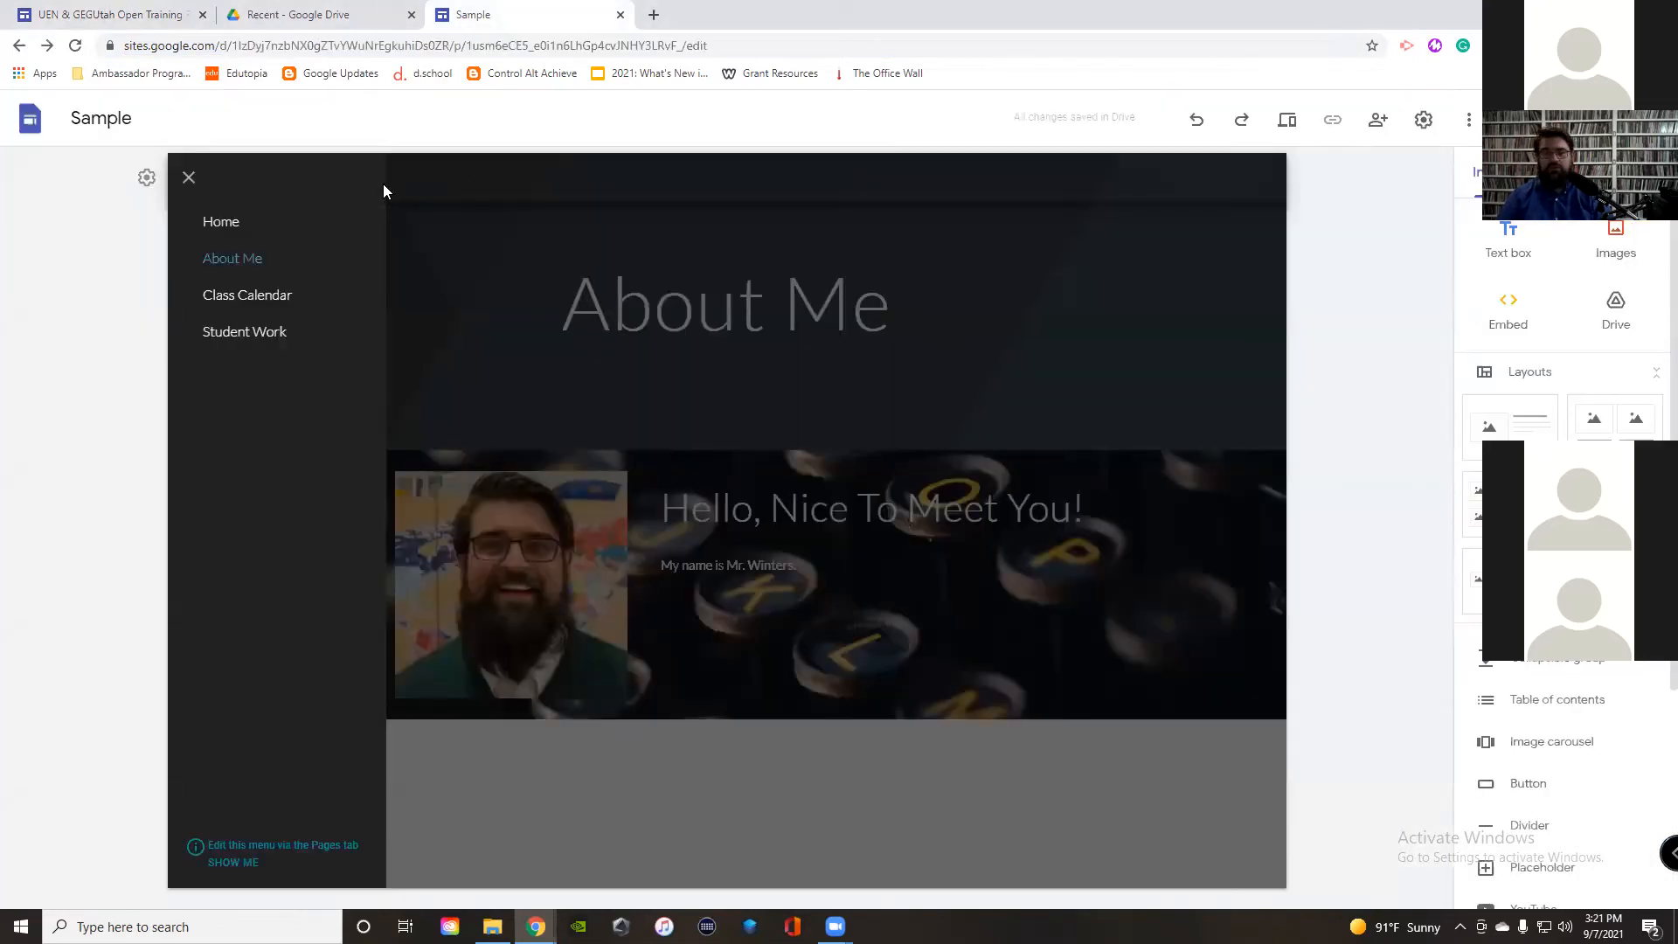
Step: Set the Sample site's navigation colour to White and close the side menu
click(146, 178)
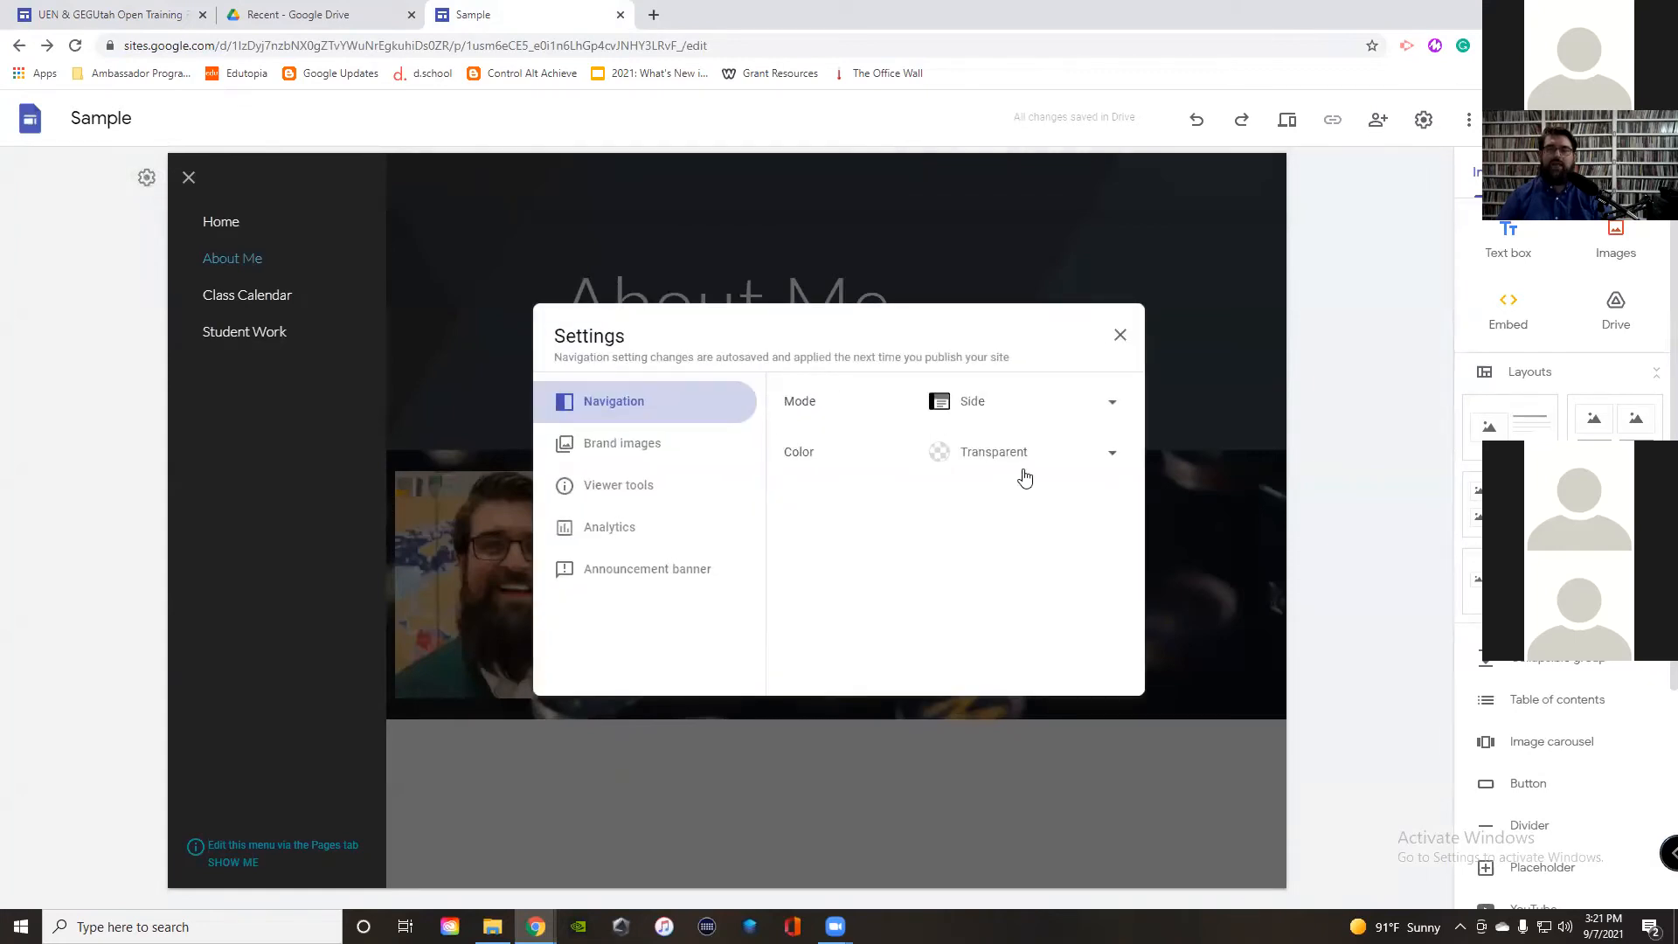
click(993, 461)
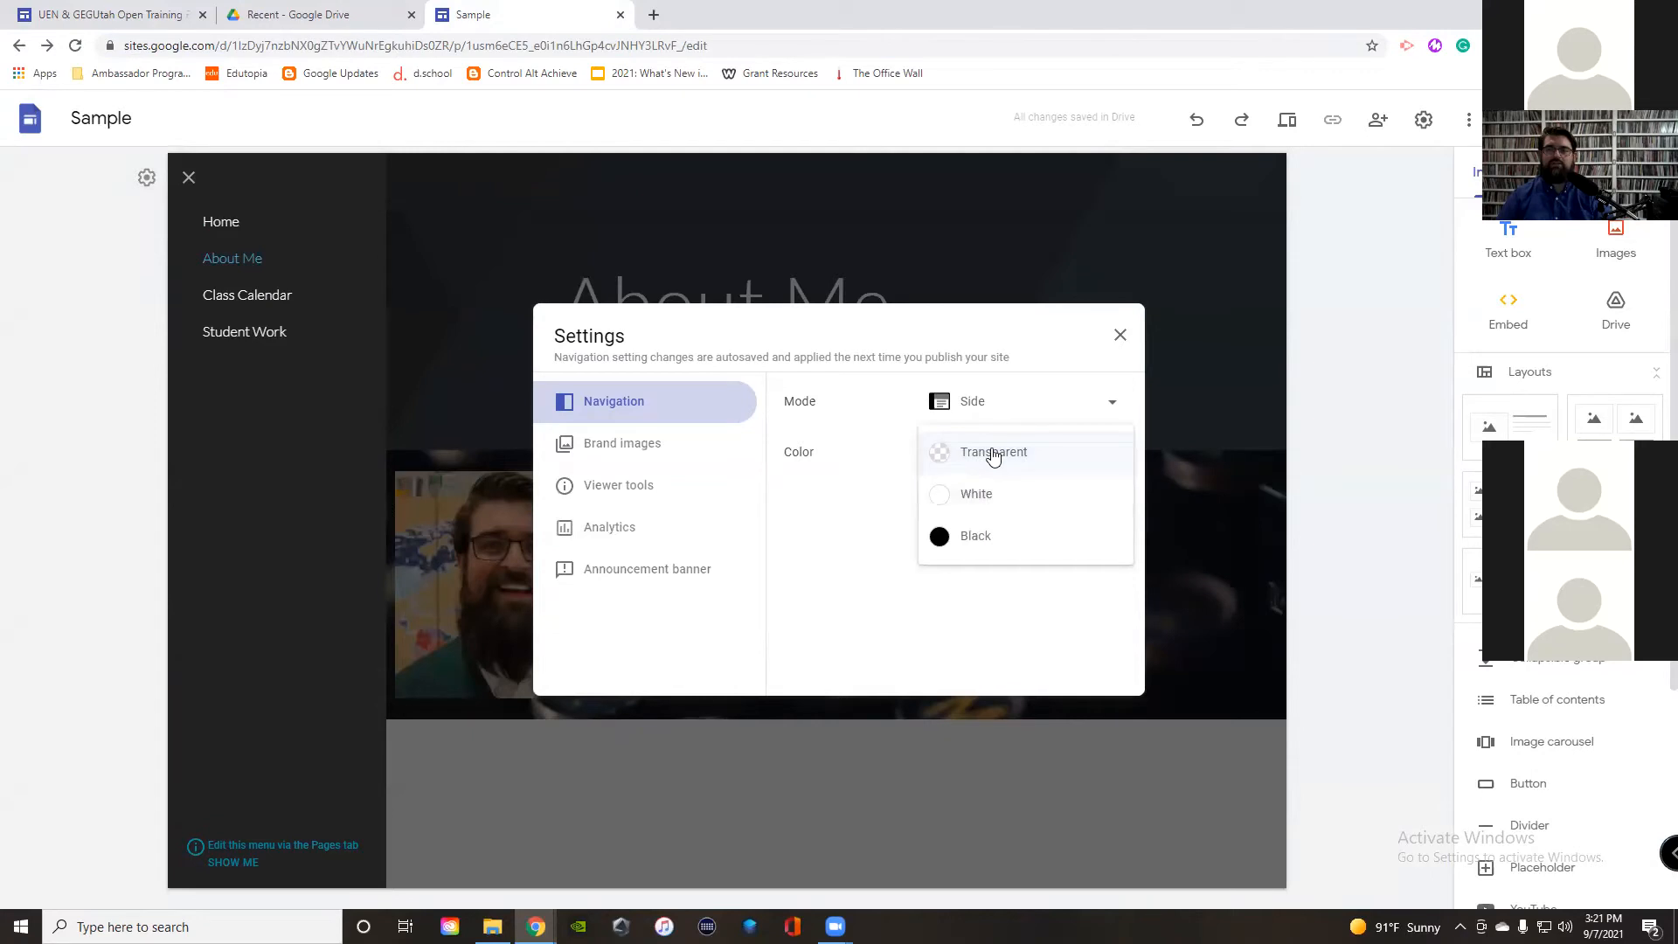
click(987, 513)
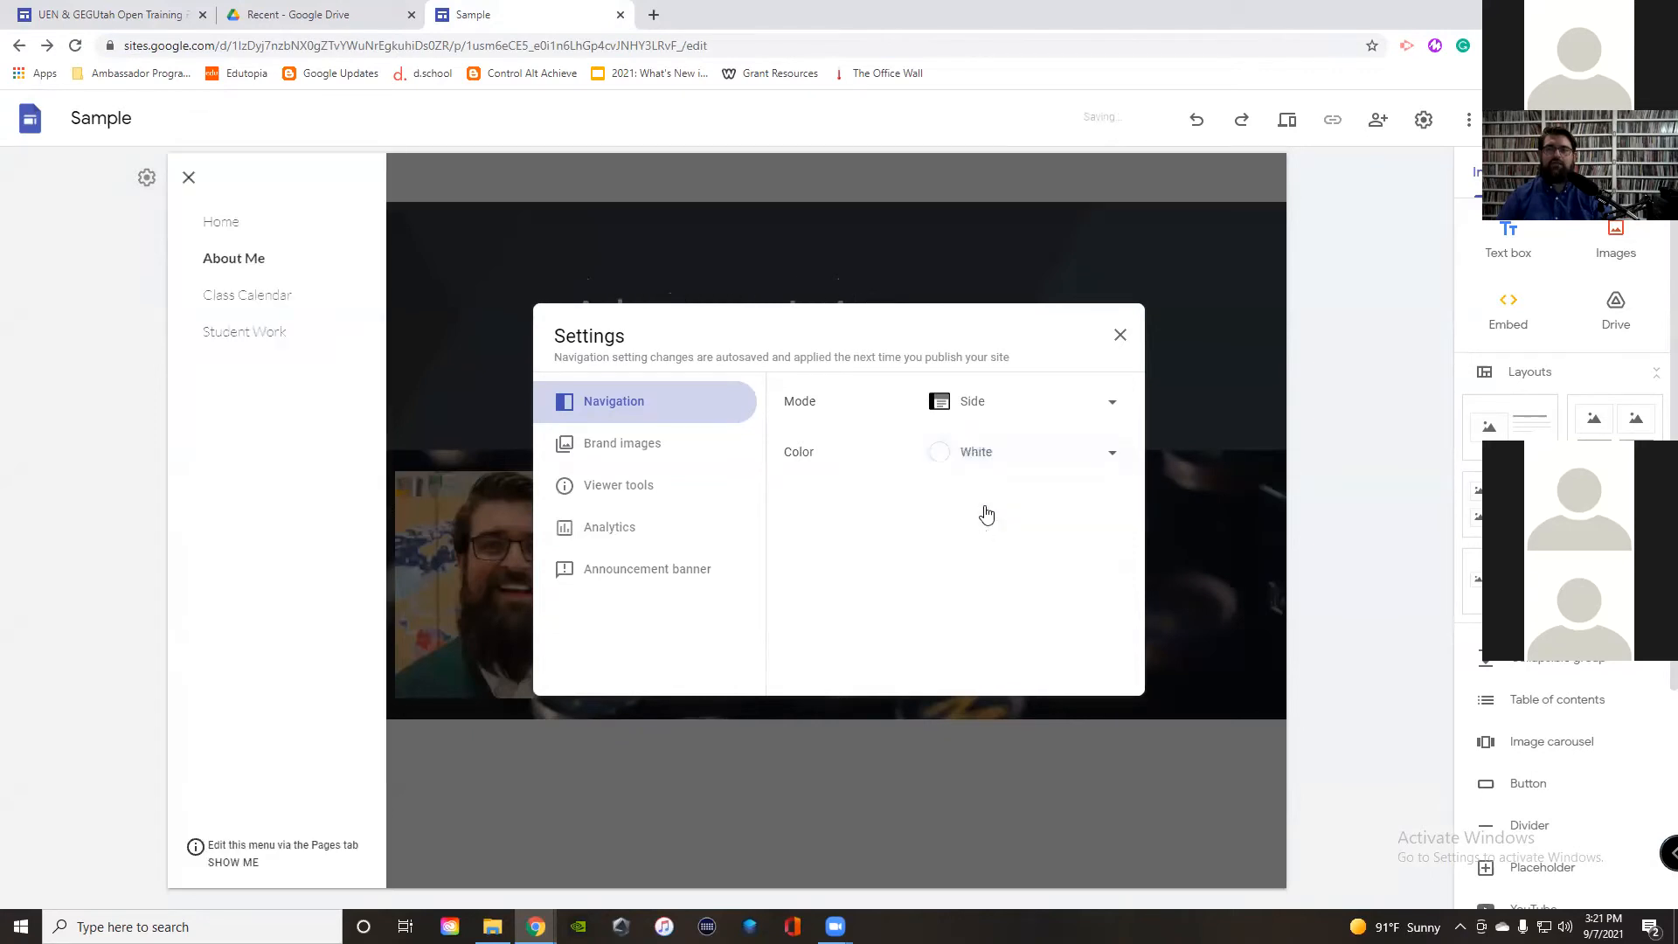
click(1122, 338)
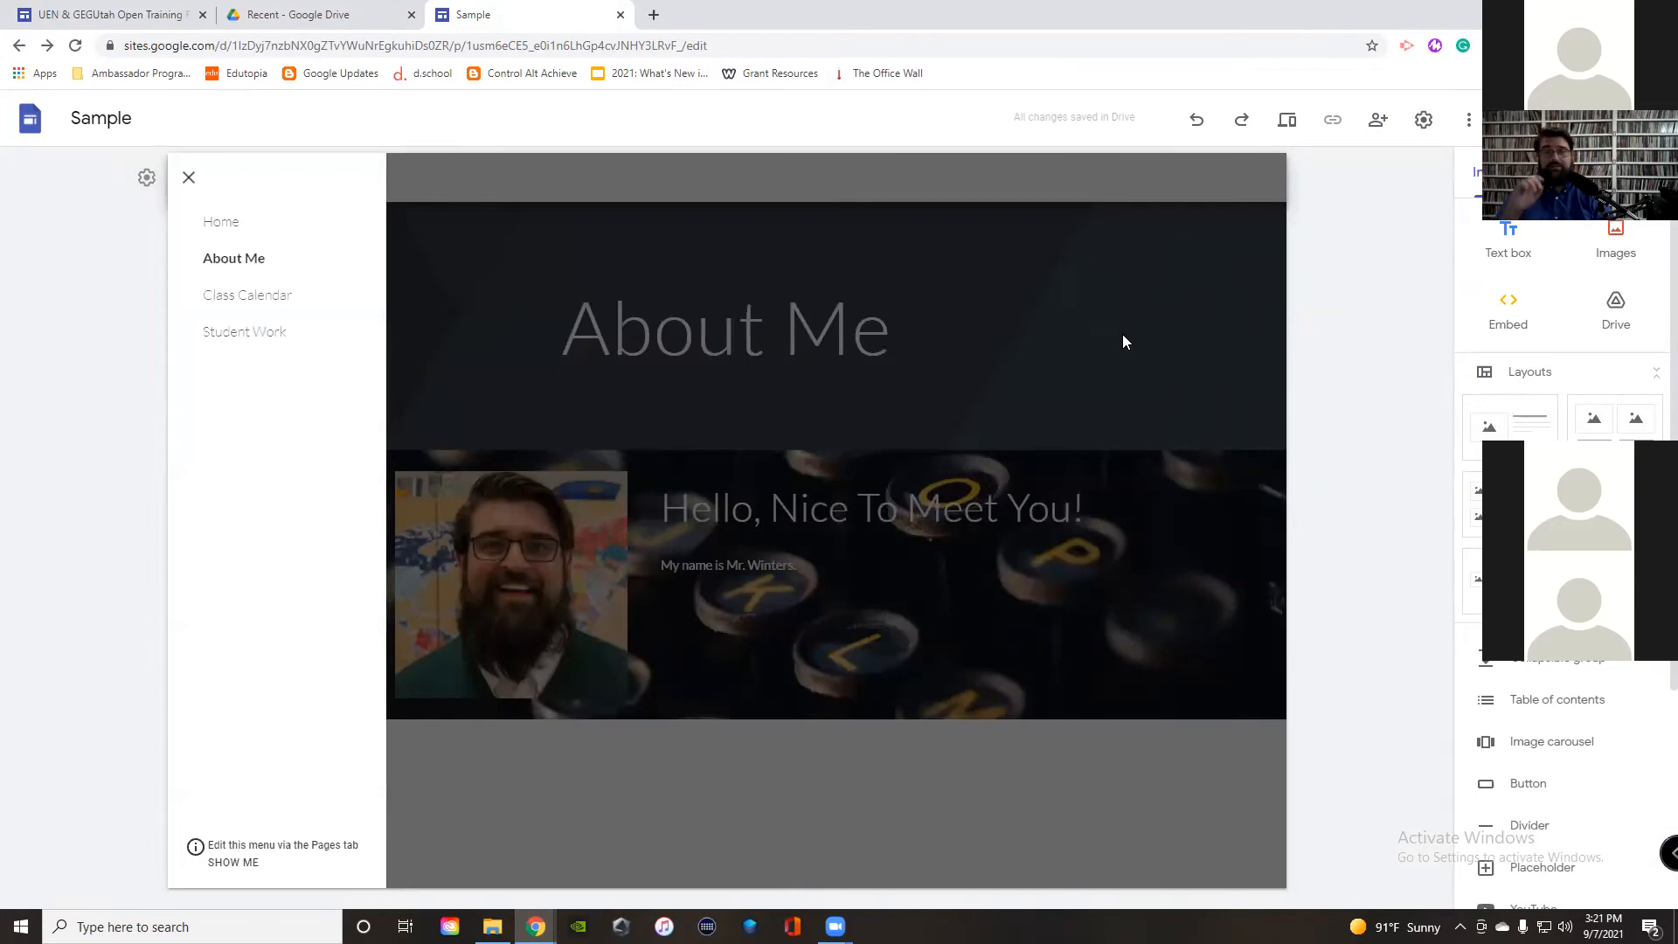
click(1121, 336)
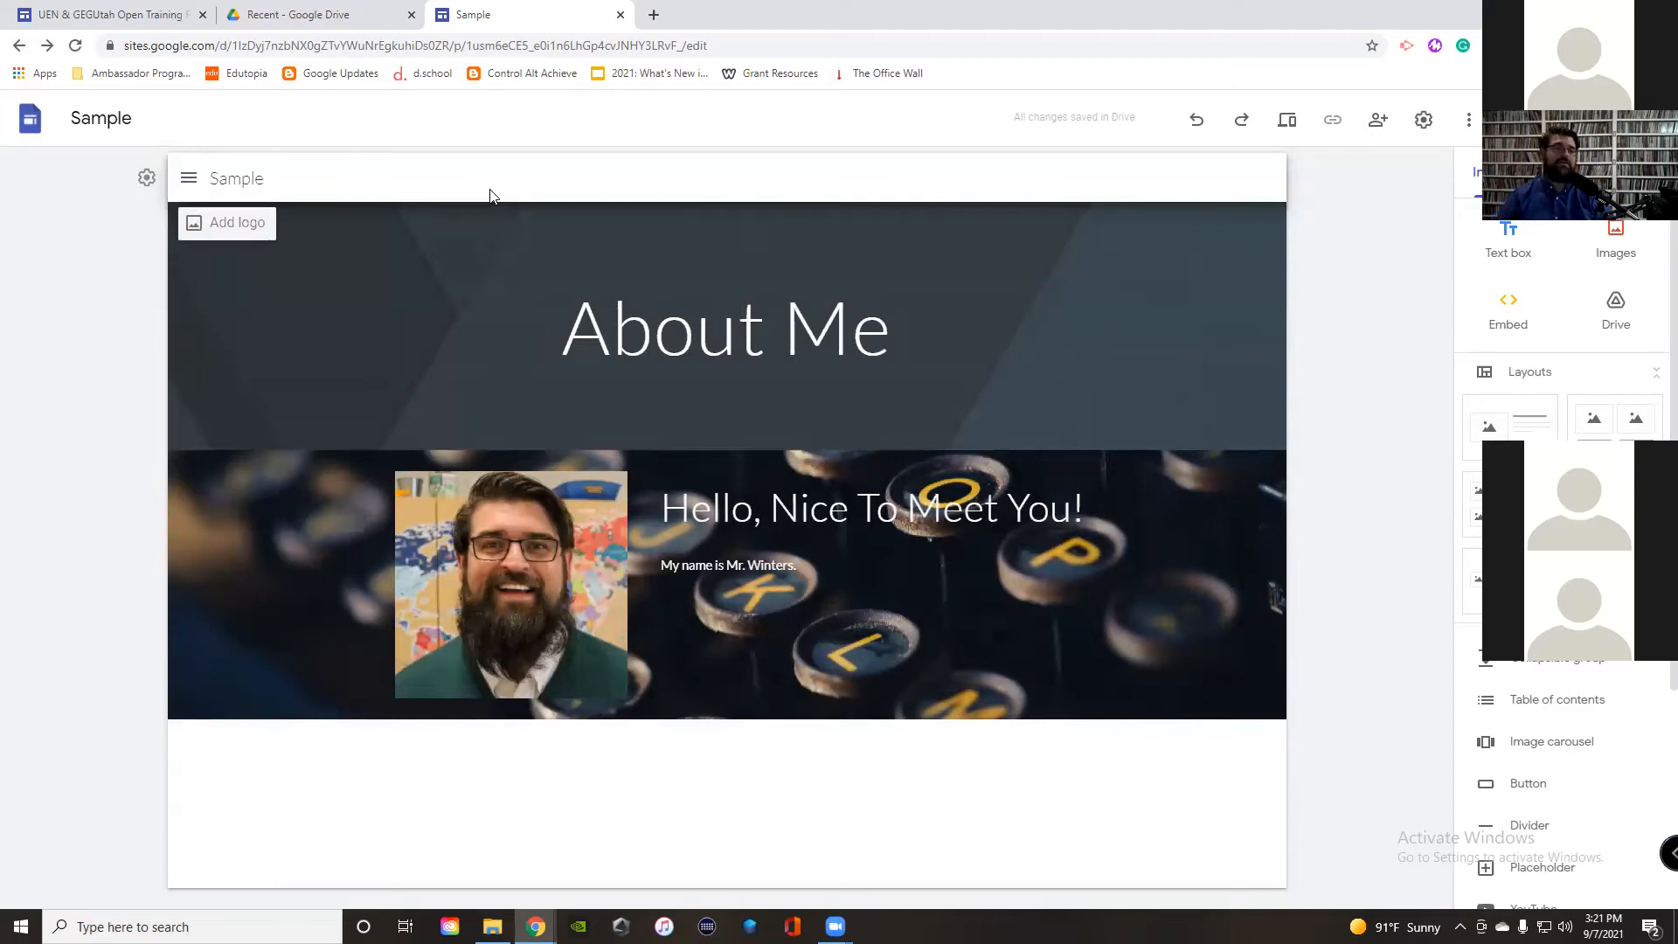
mouse_move(479, 273)
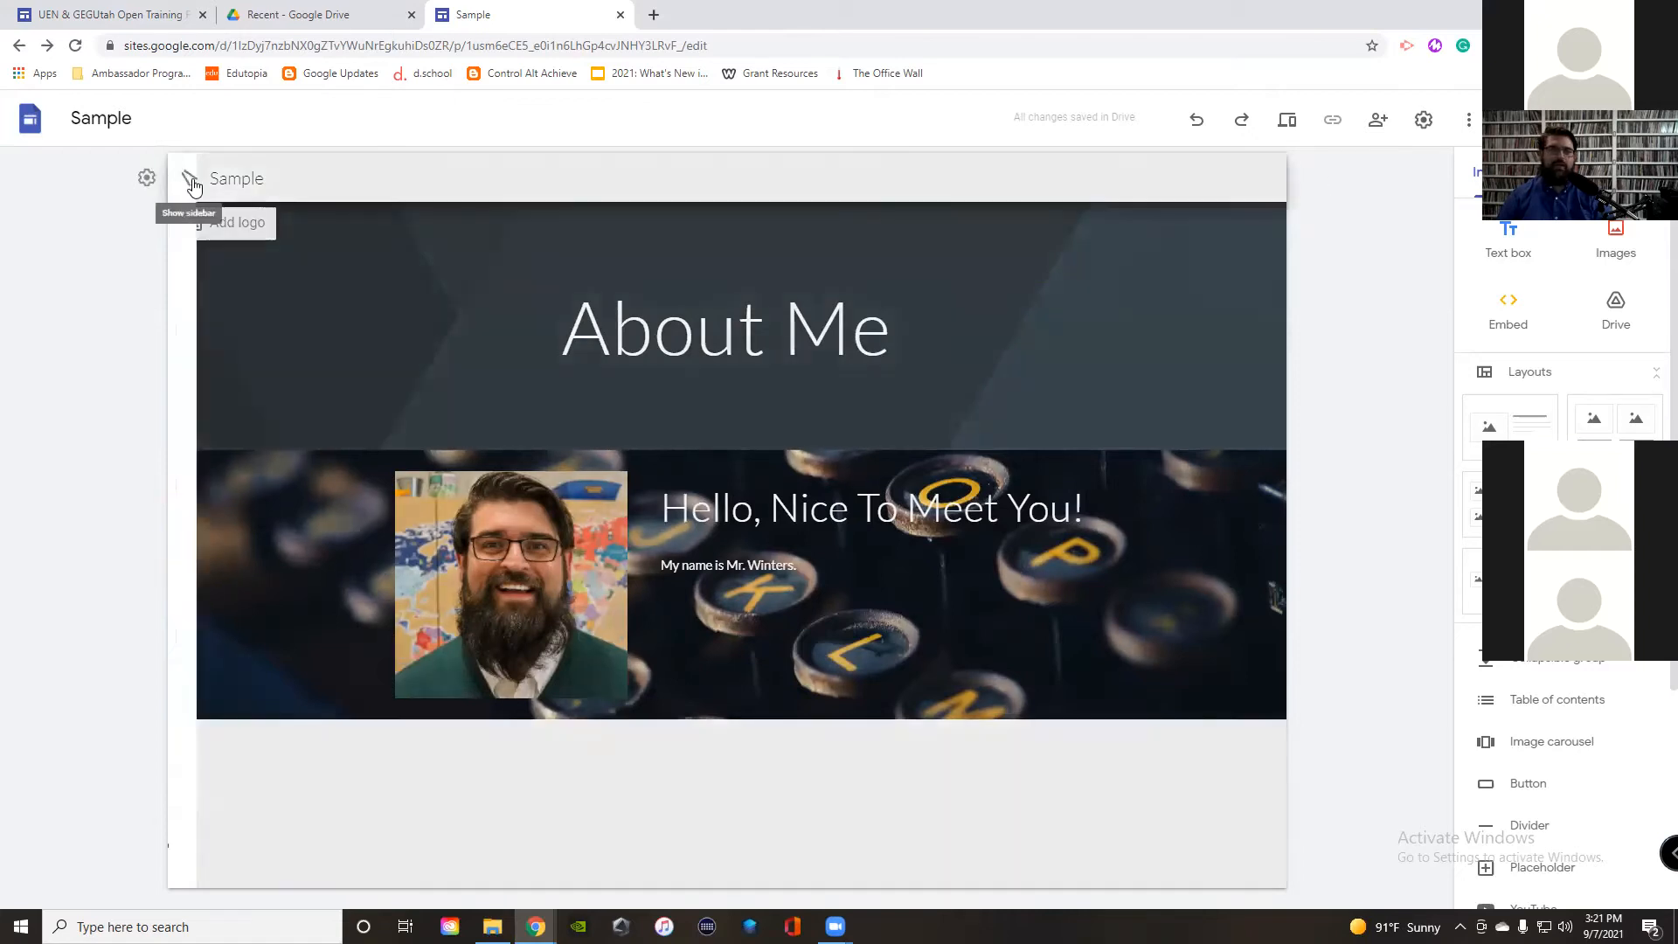
Step: Go to the Home page and insert a new empty text box
click(189, 179)
click(229, 223)
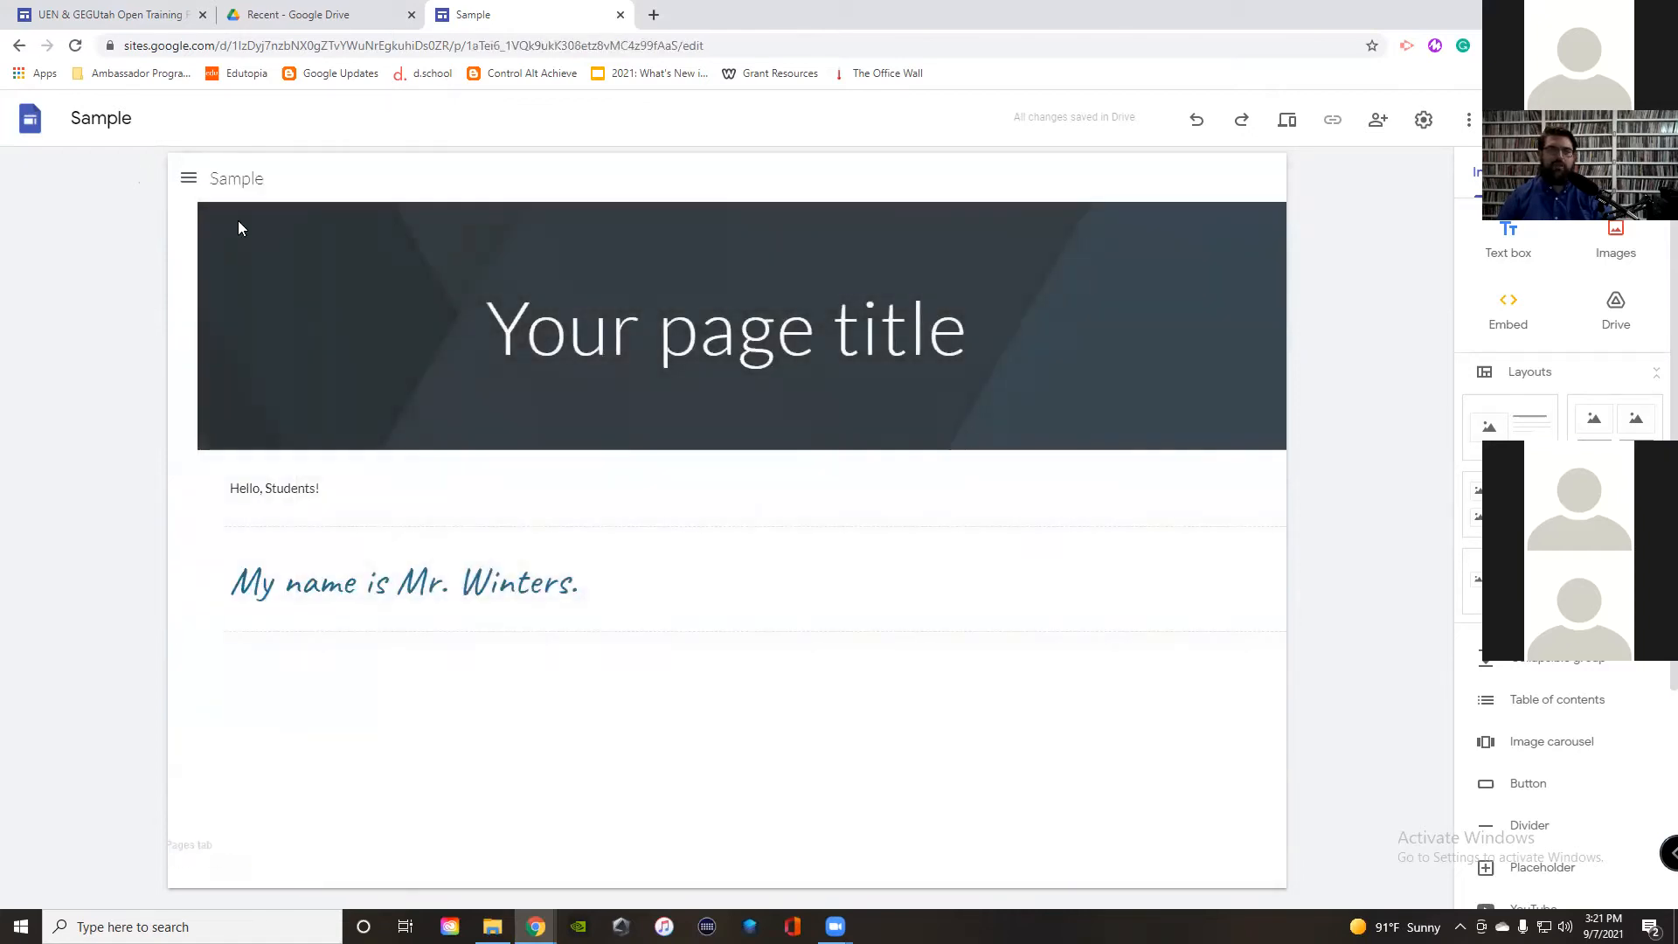
click(1565, 172)
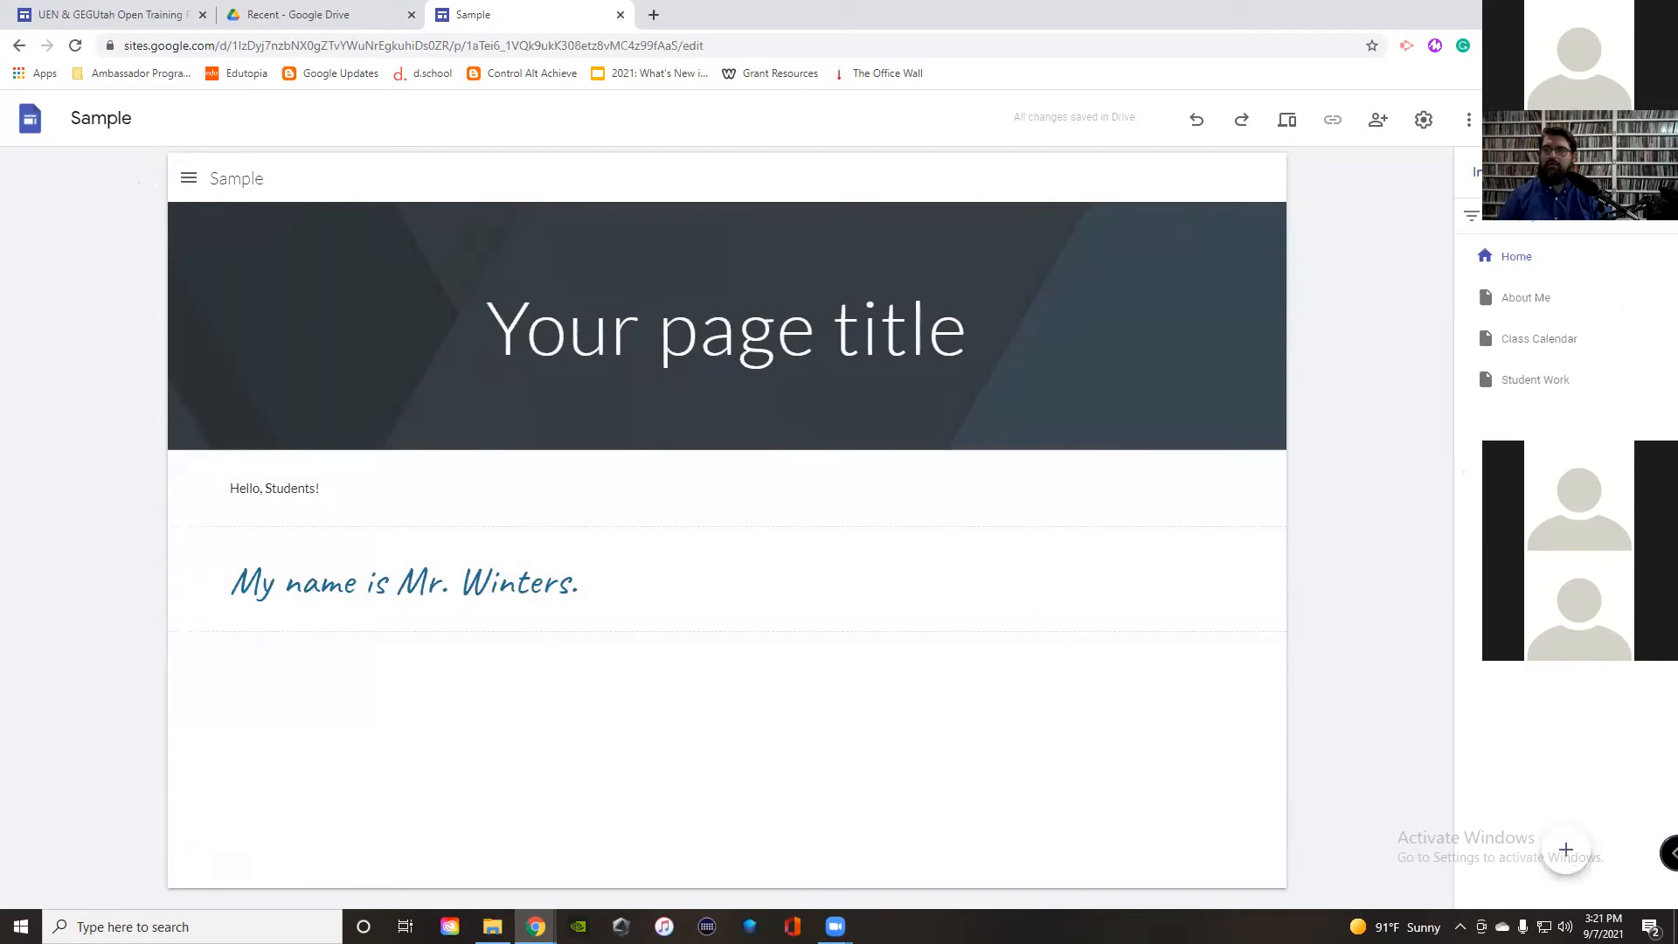
click(1519, 259)
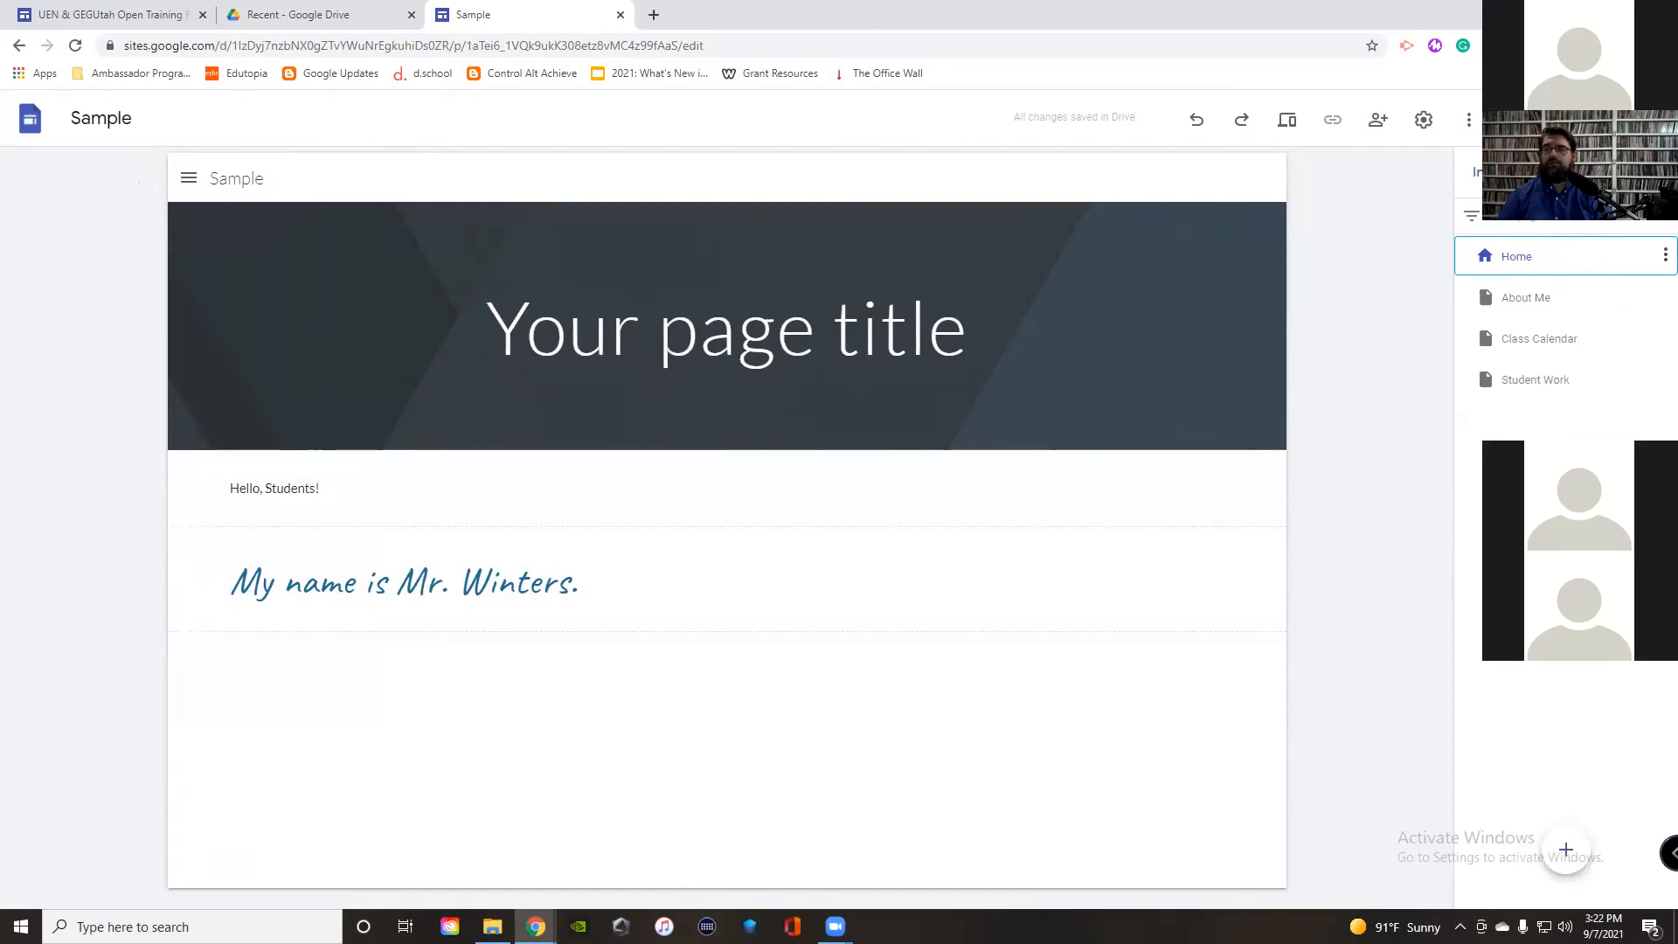
click(1496, 172)
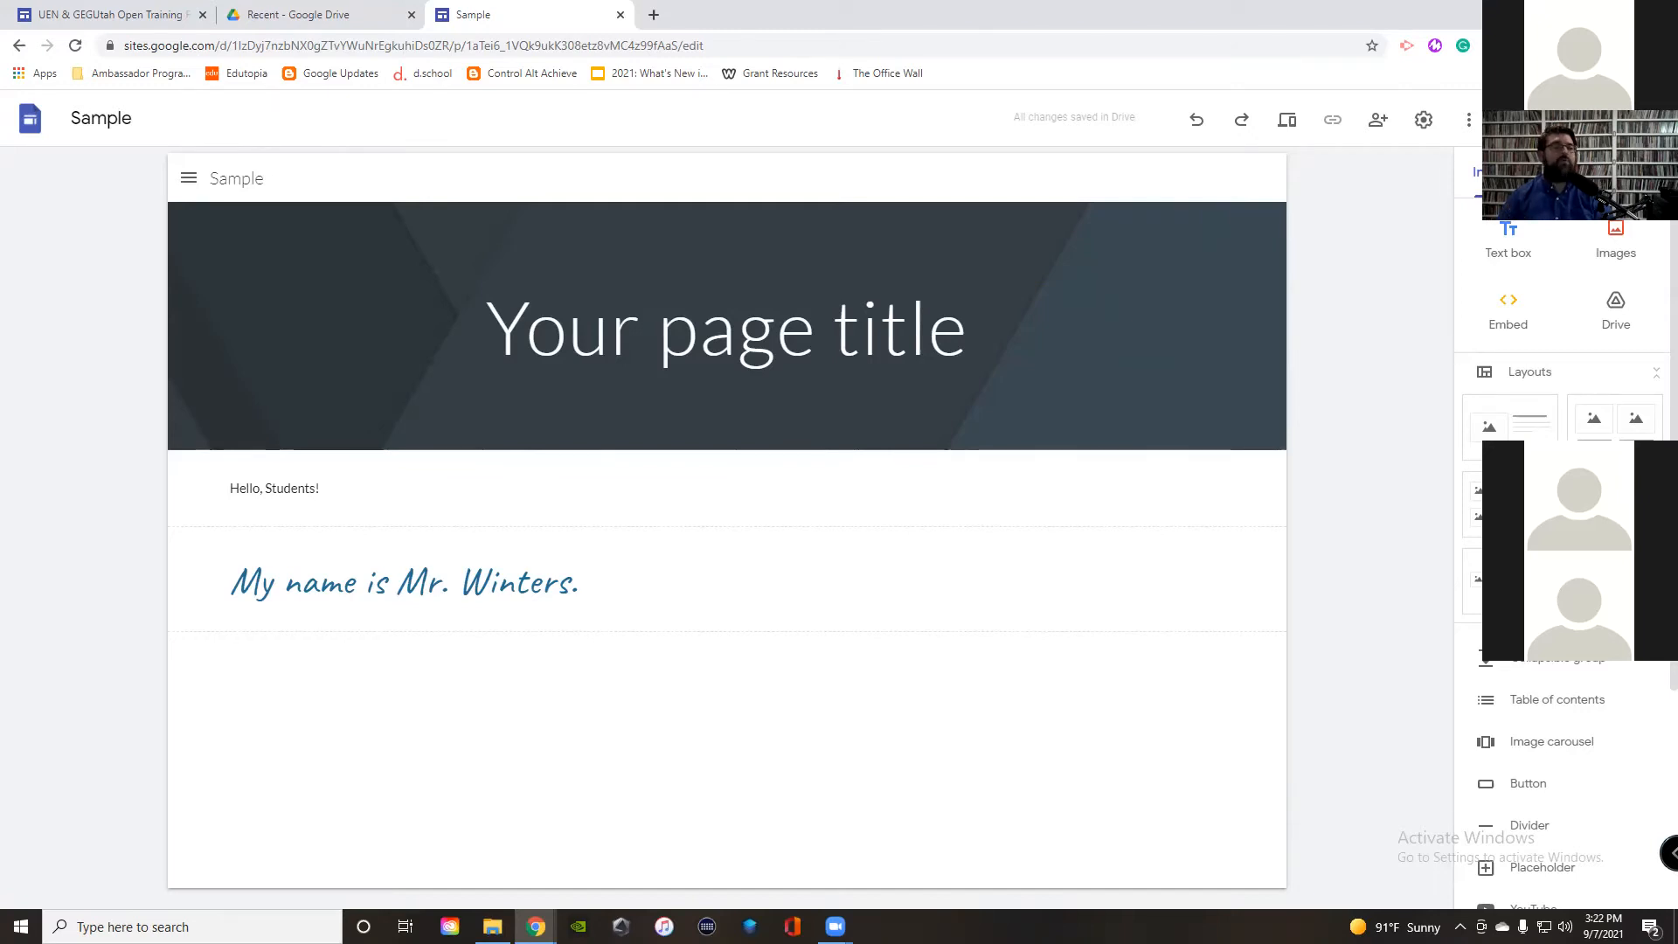
click(1509, 236)
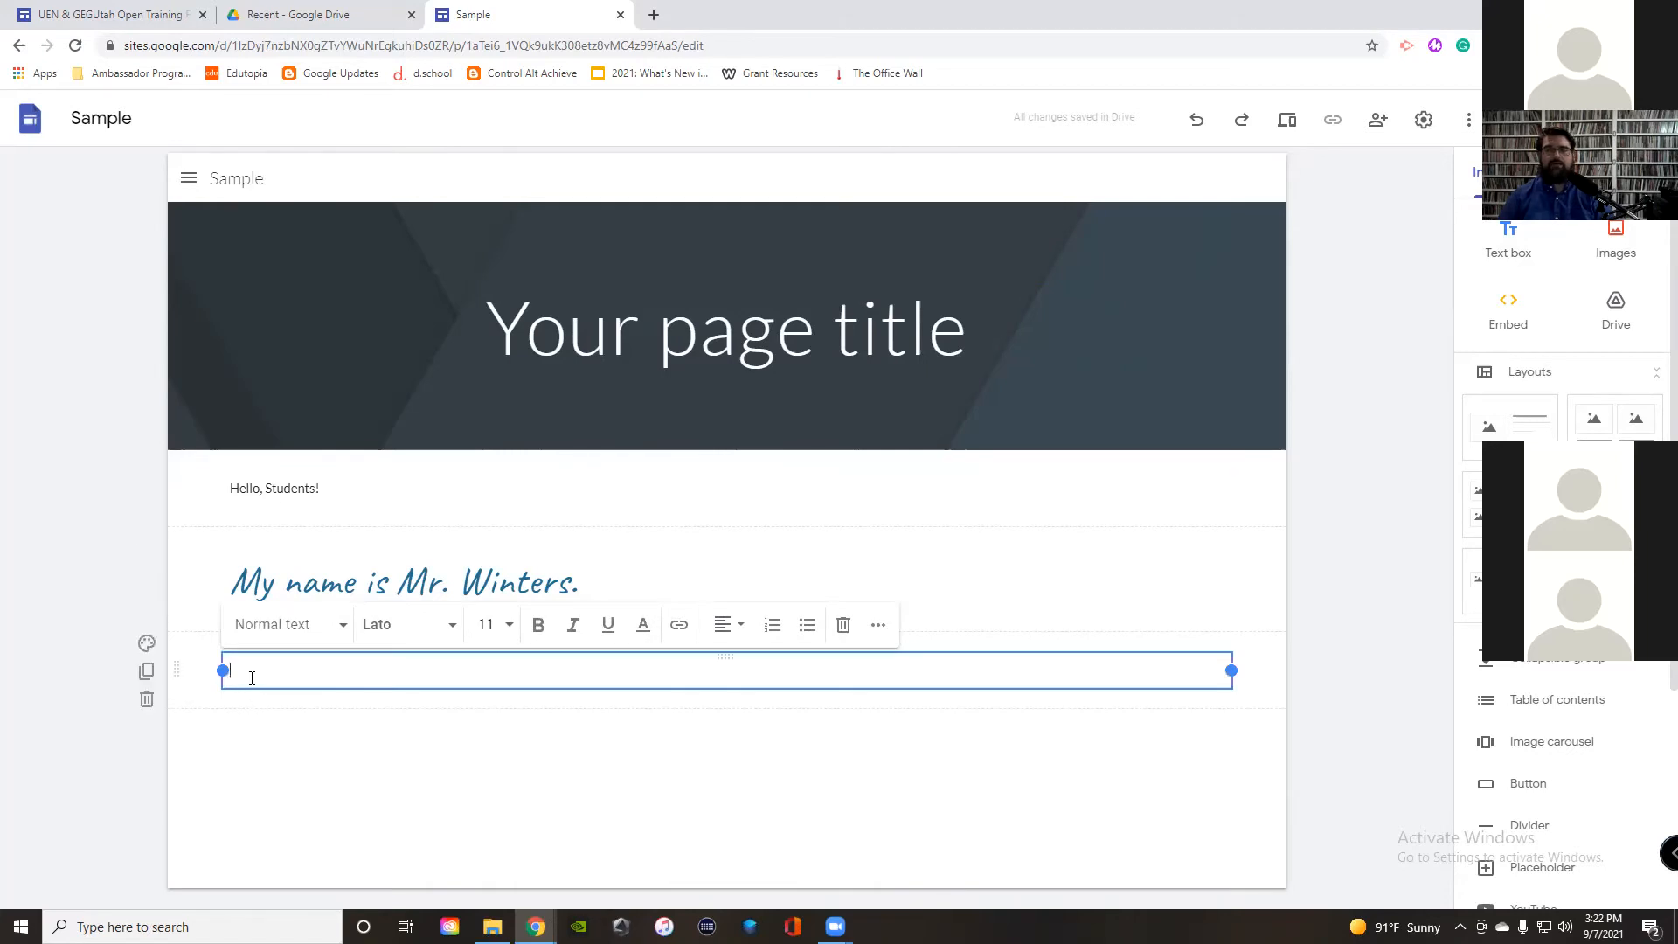
Step: Type 'Link to Our School Site' in the text box and link it to uen.org
text(I)
text(ink to)
text( OUr S)
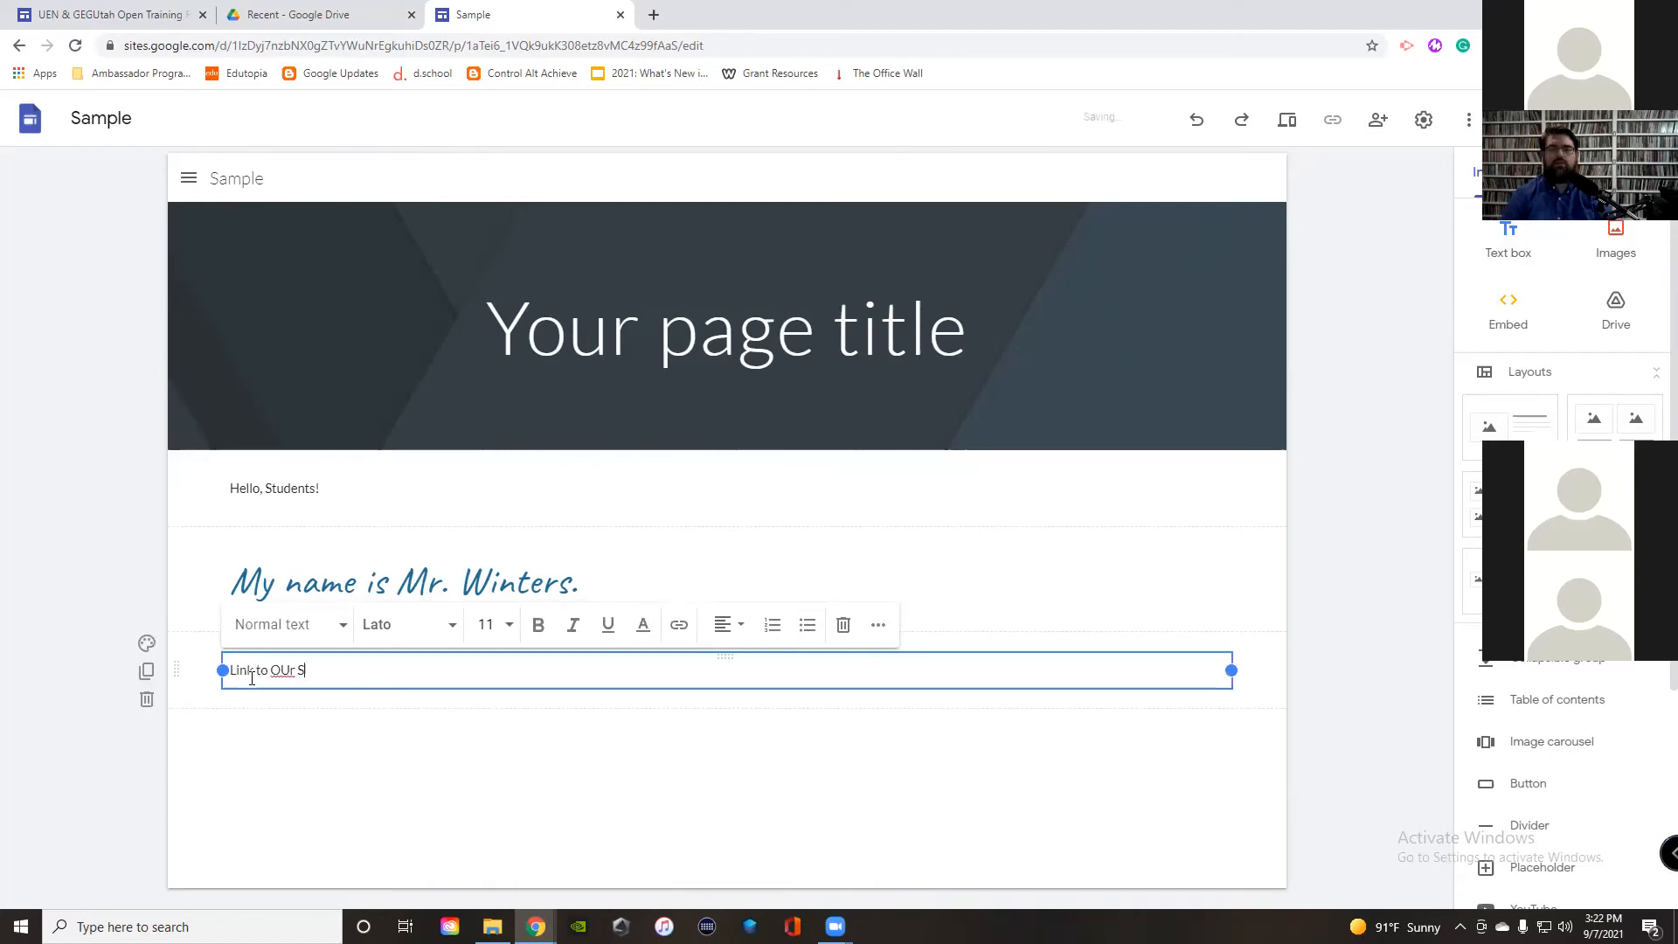
text(ur School Site)
drag(361, 679, 226, 680)
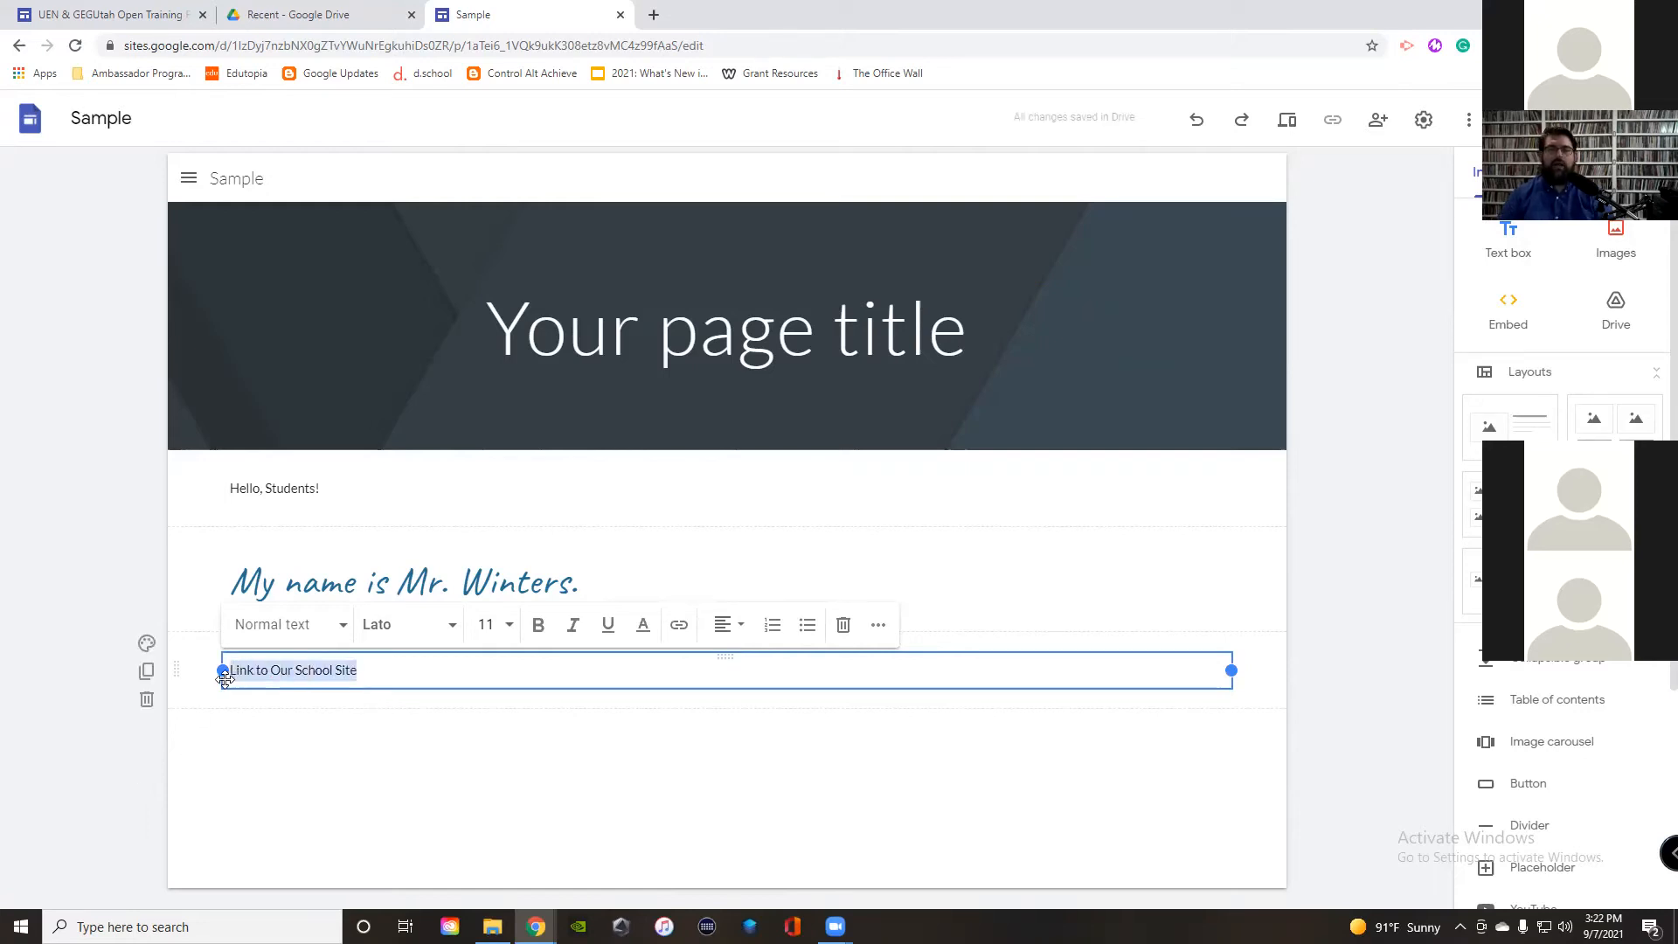
click(679, 626)
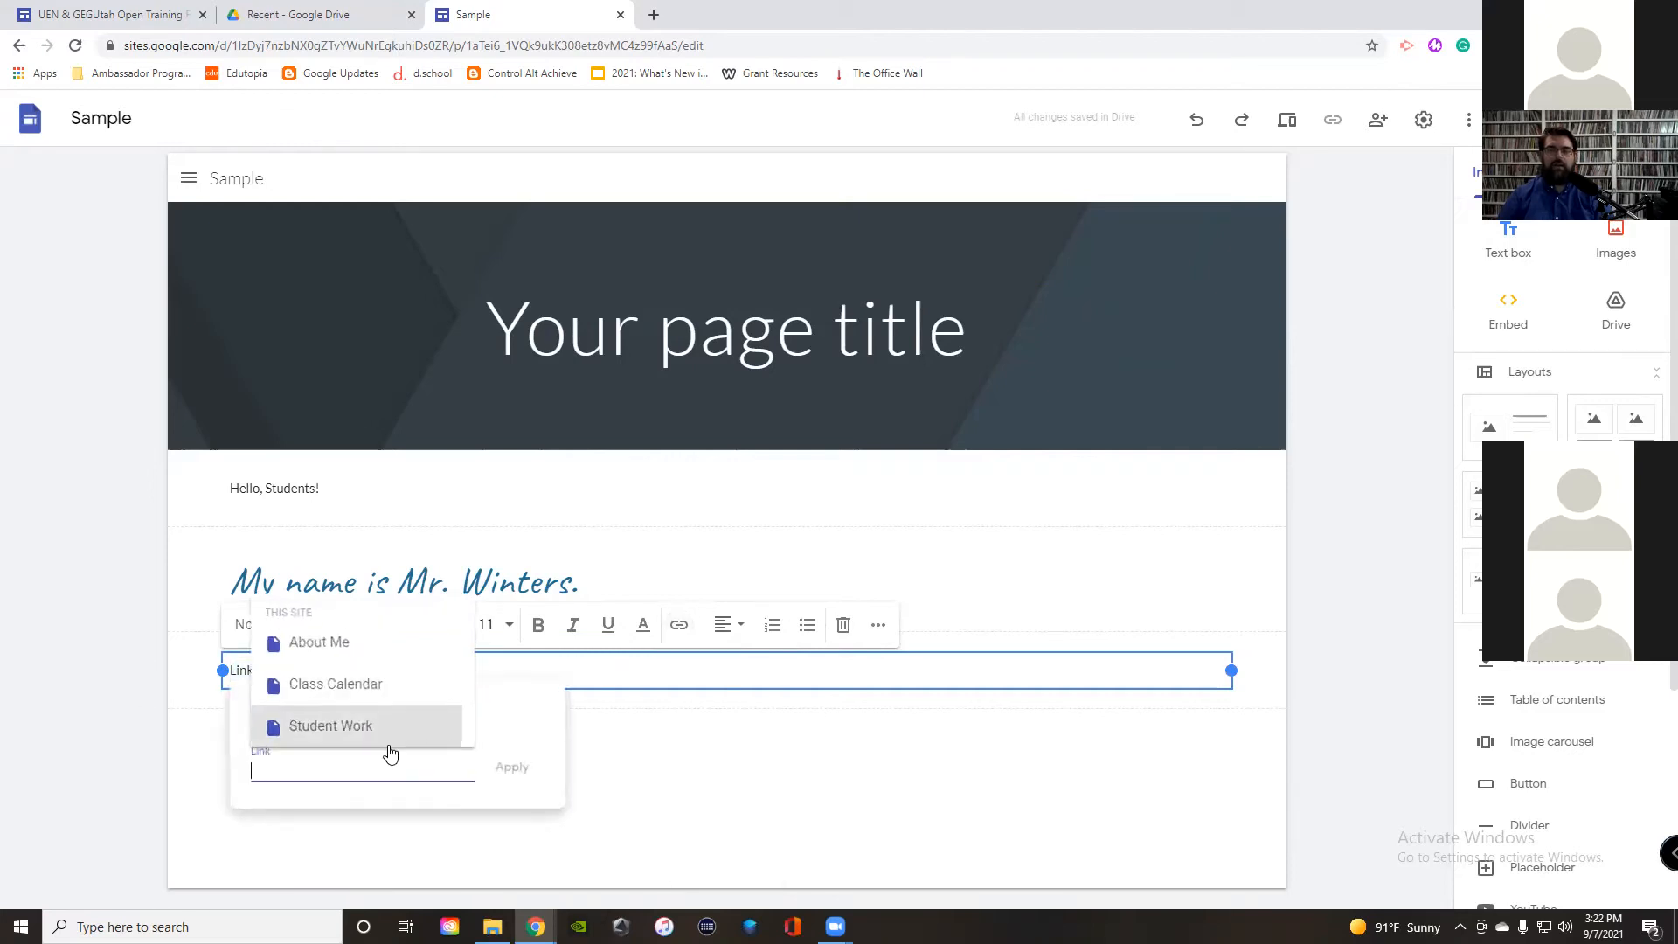
text(uen.org)
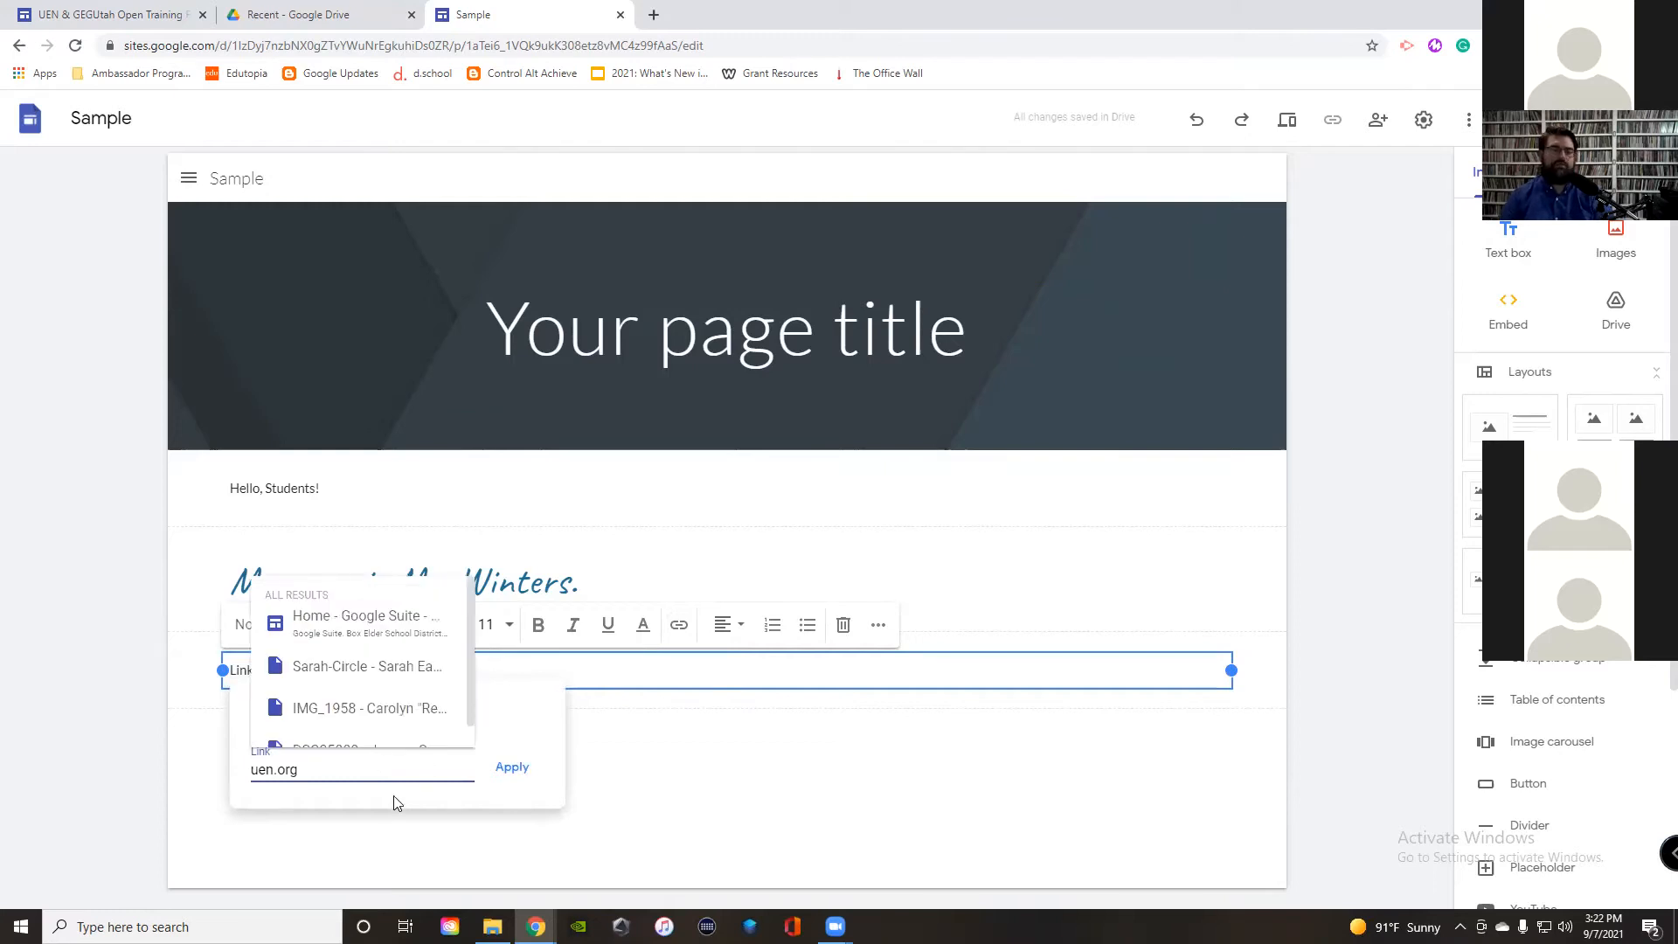
click(512, 768)
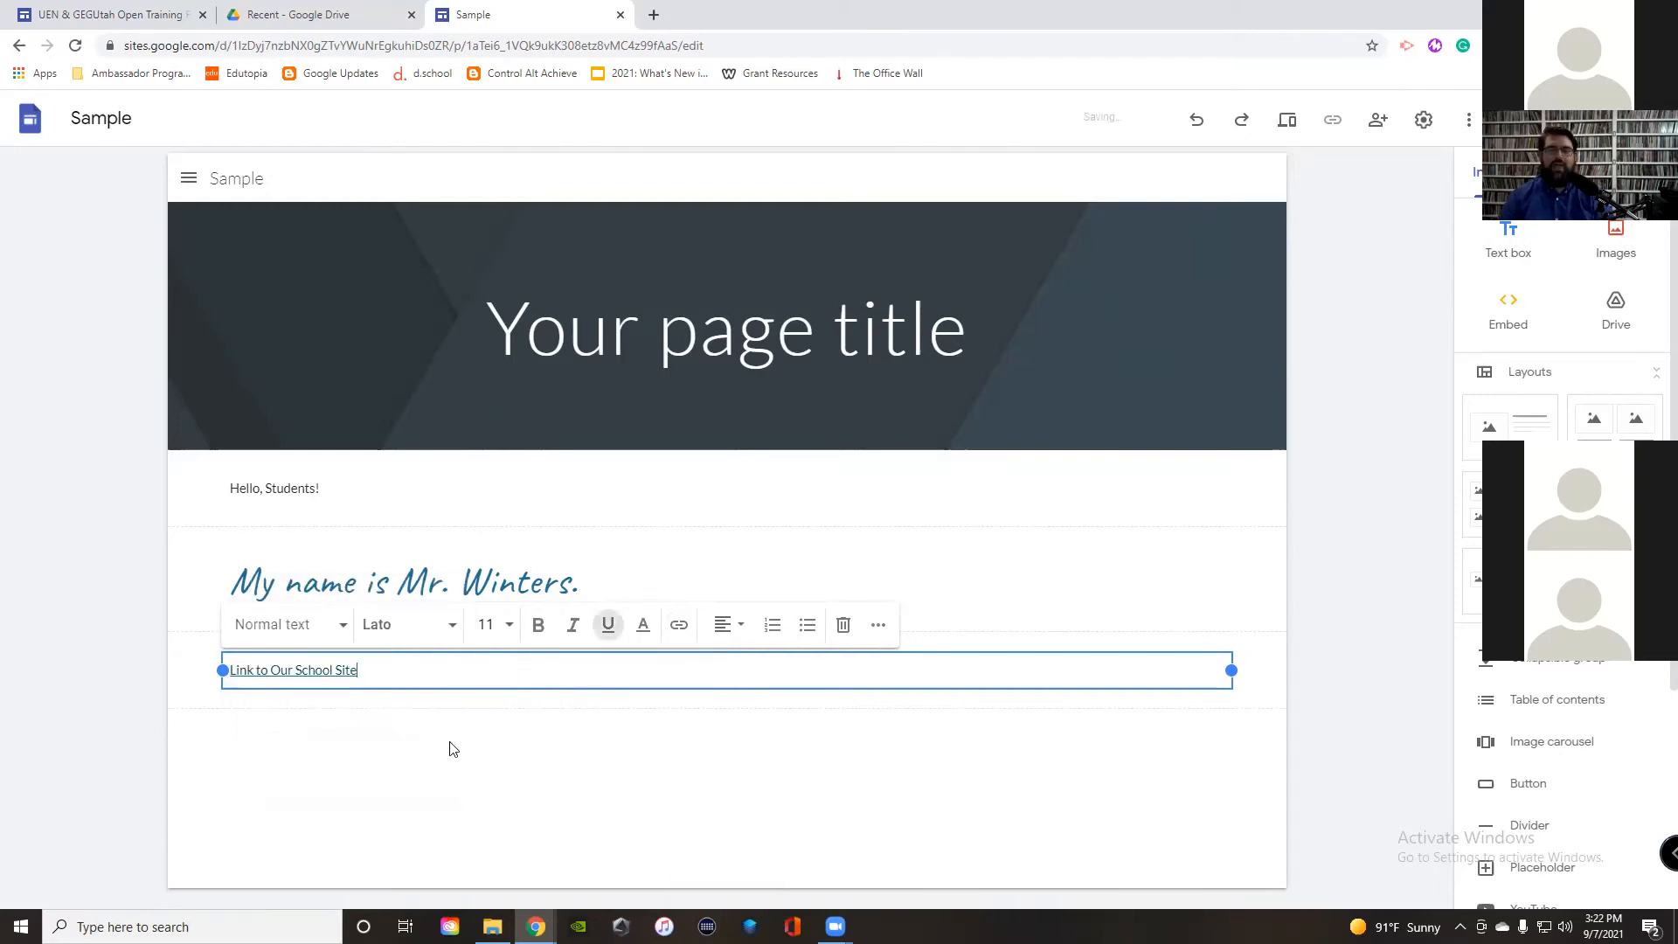
Step: Format the link line at font size 60 with centre alignment
triple_click(396, 666)
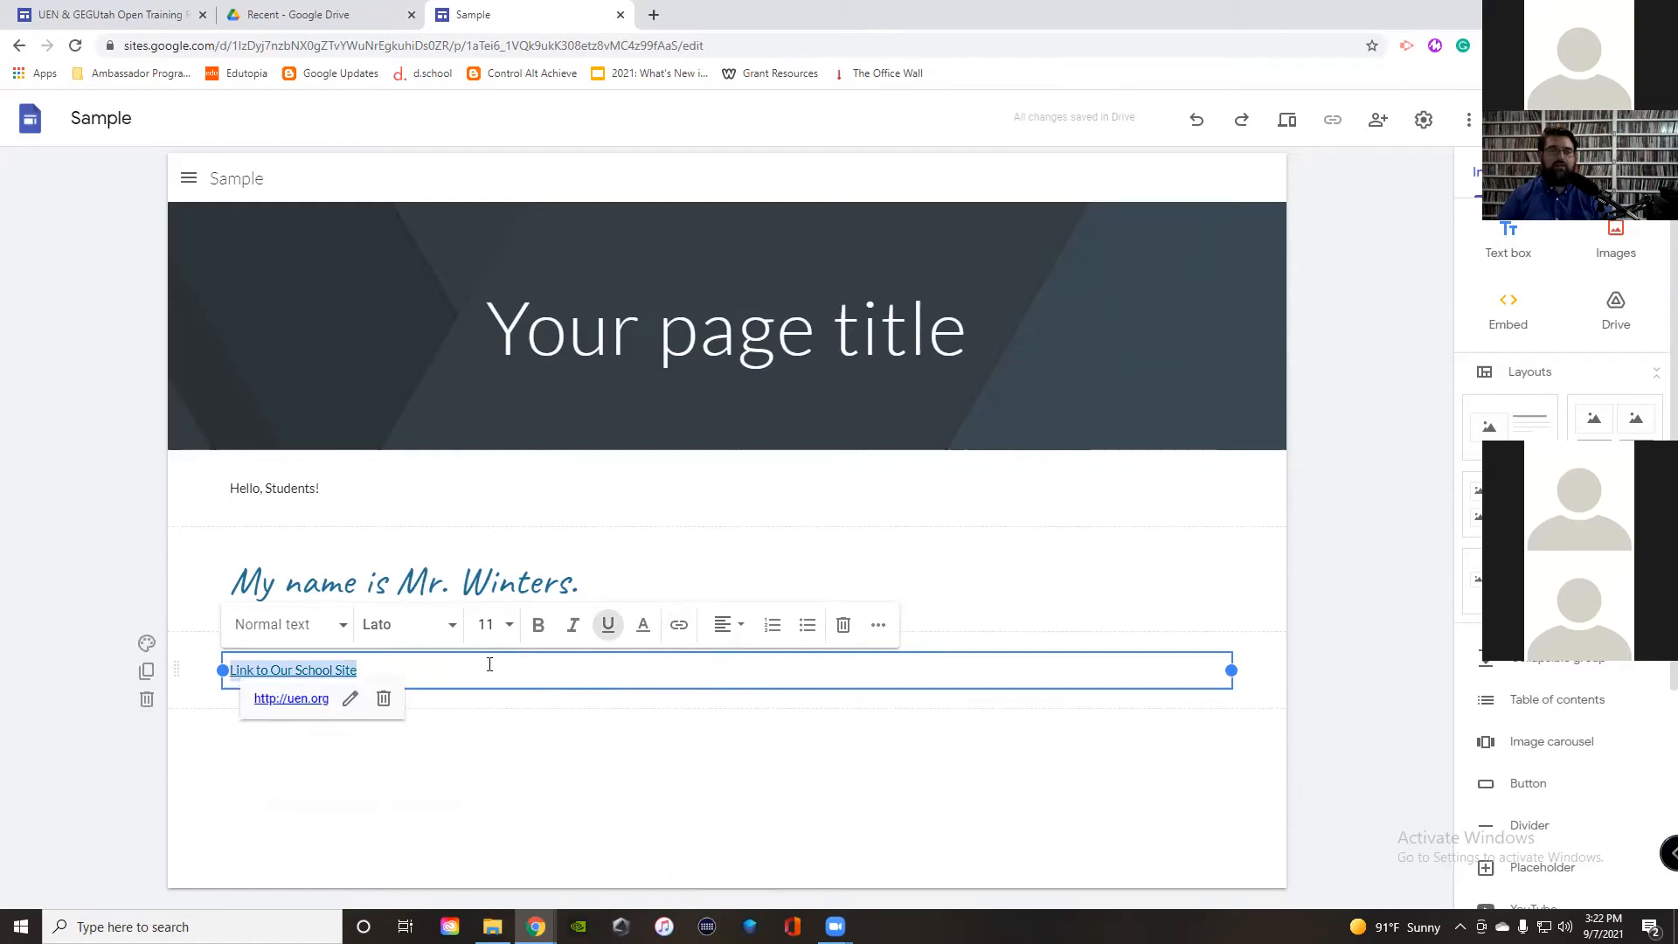
click(500, 626)
click(486, 802)
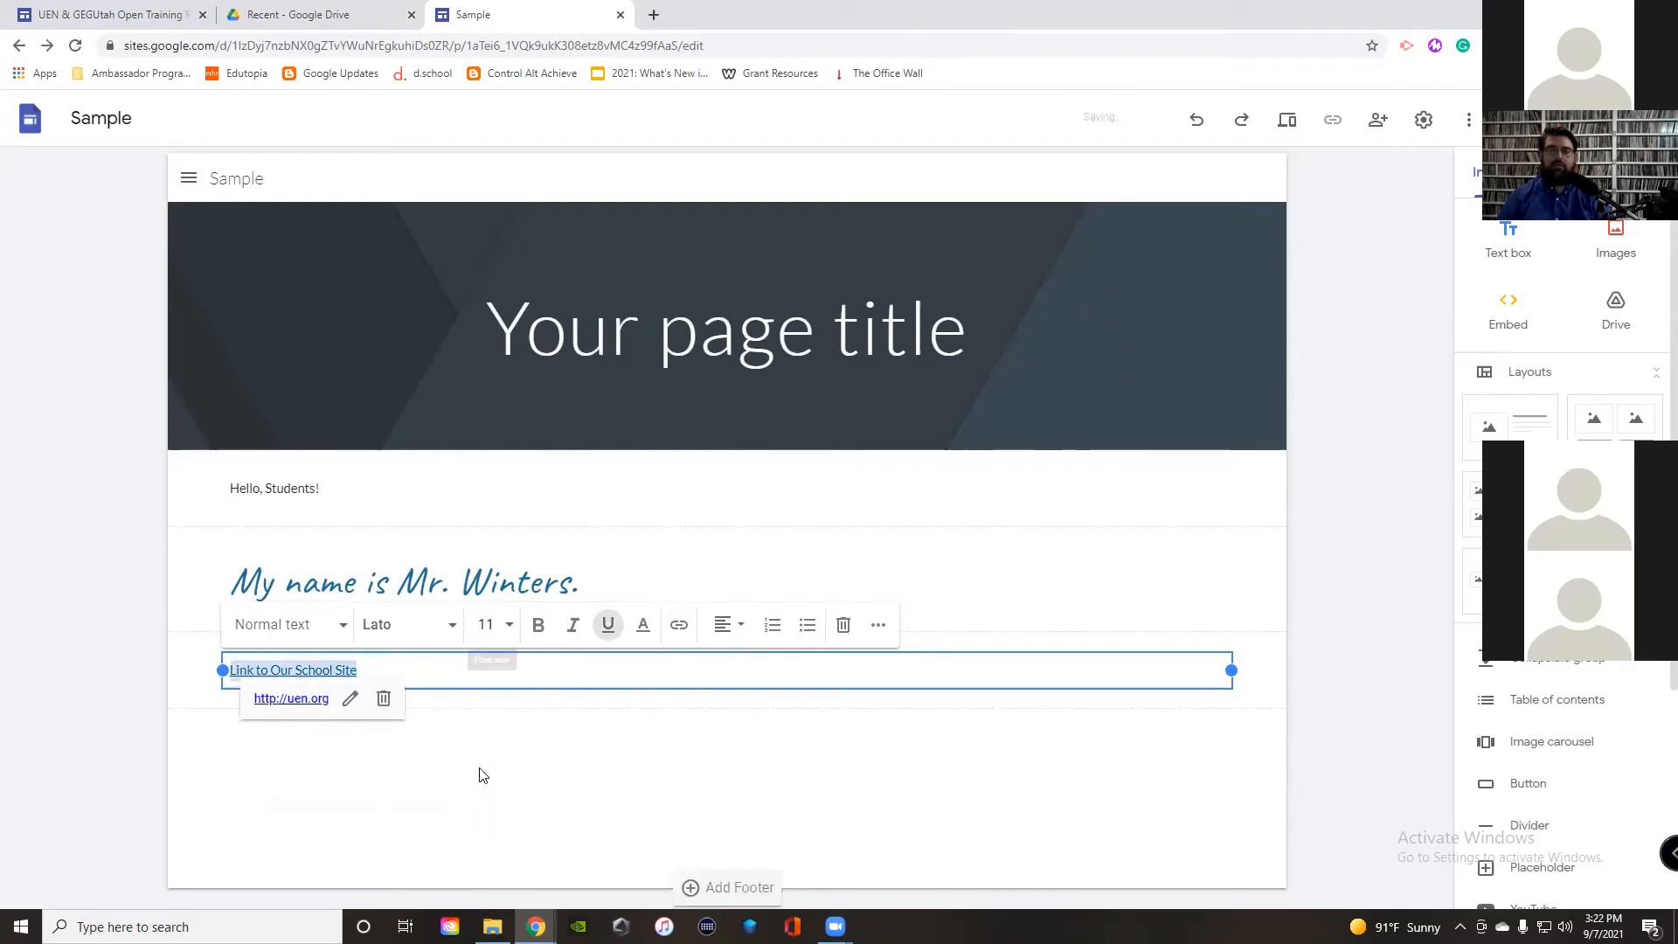
click(488, 626)
scroll(490, 826, down, 3)
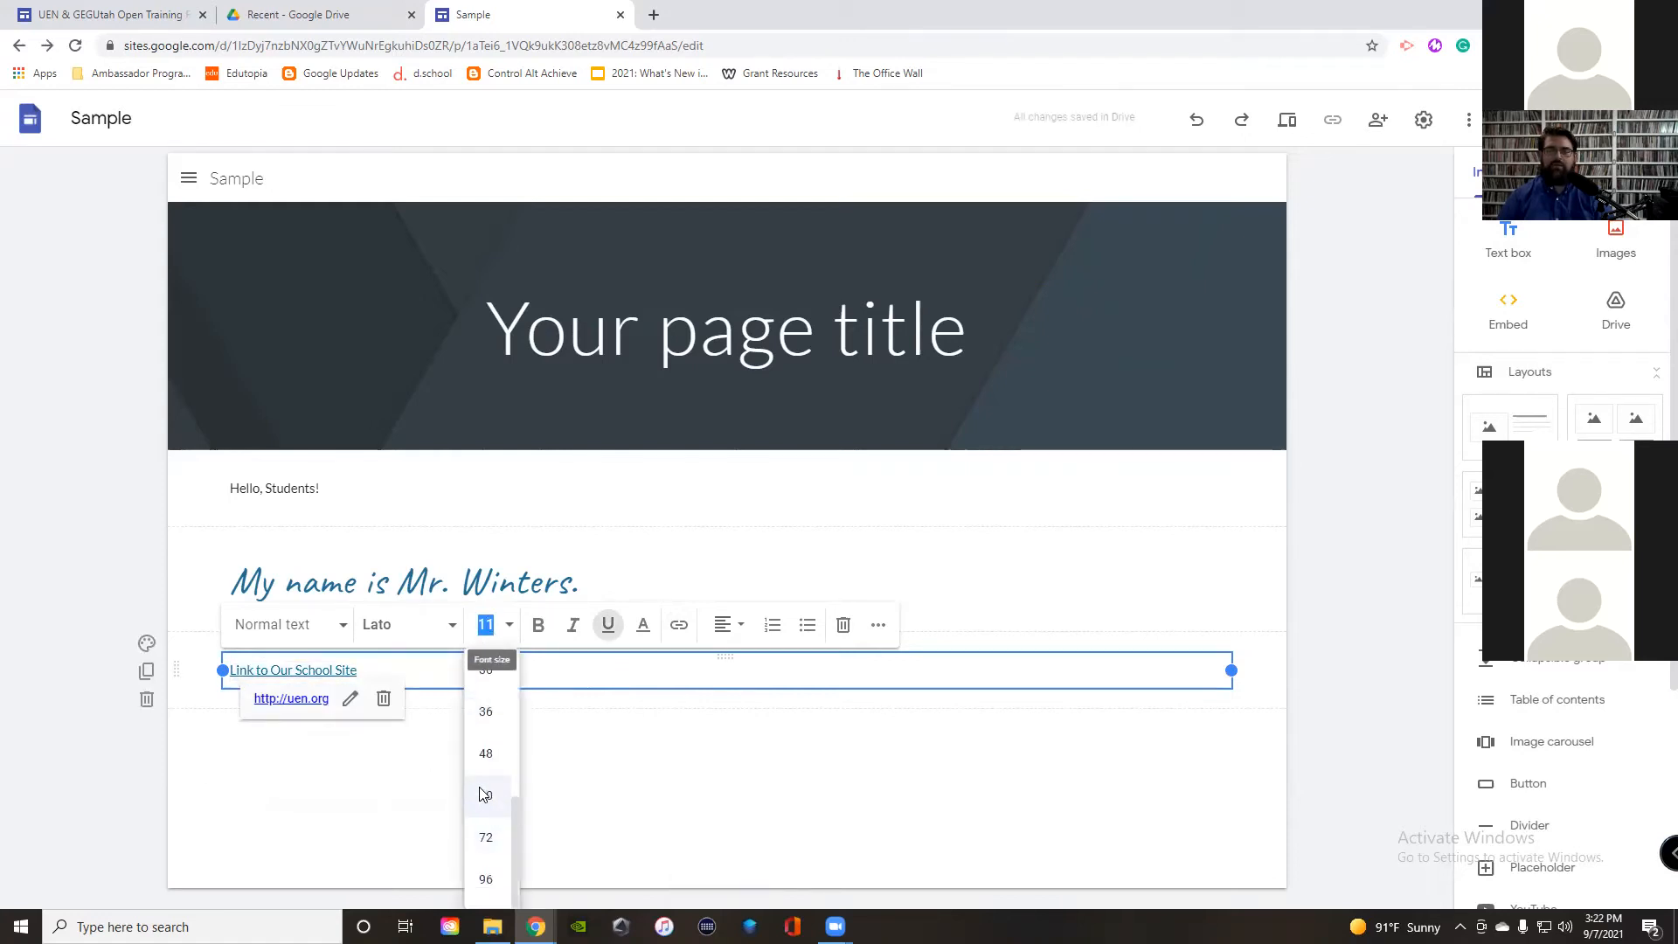
click(487, 798)
click(721, 626)
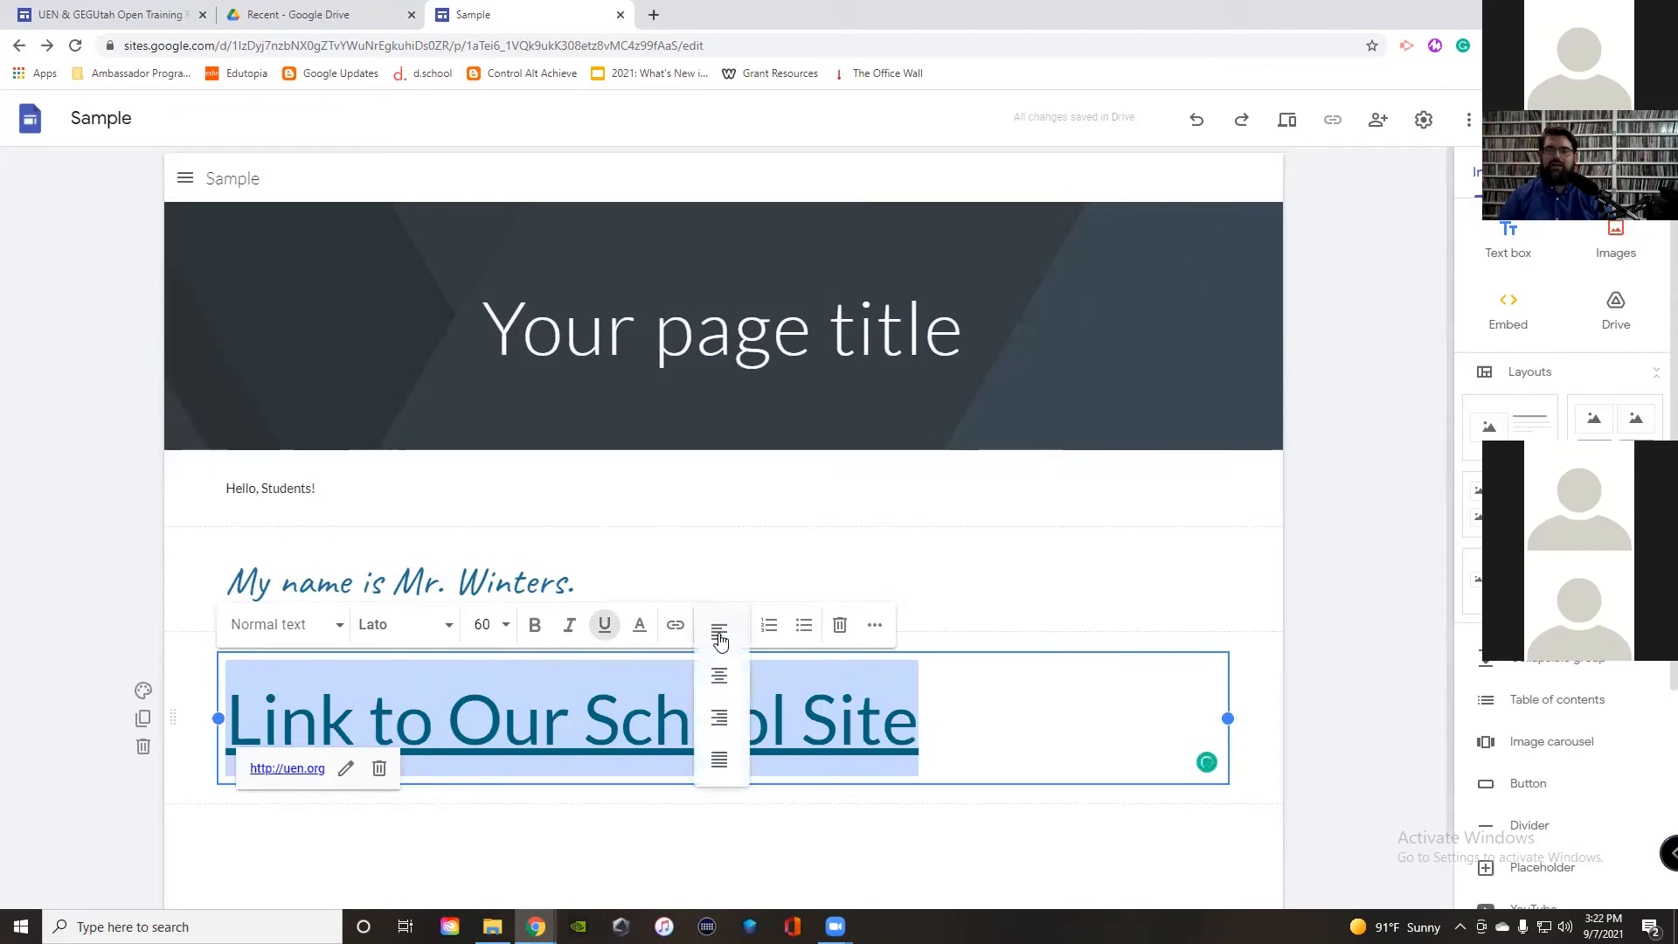
click(720, 673)
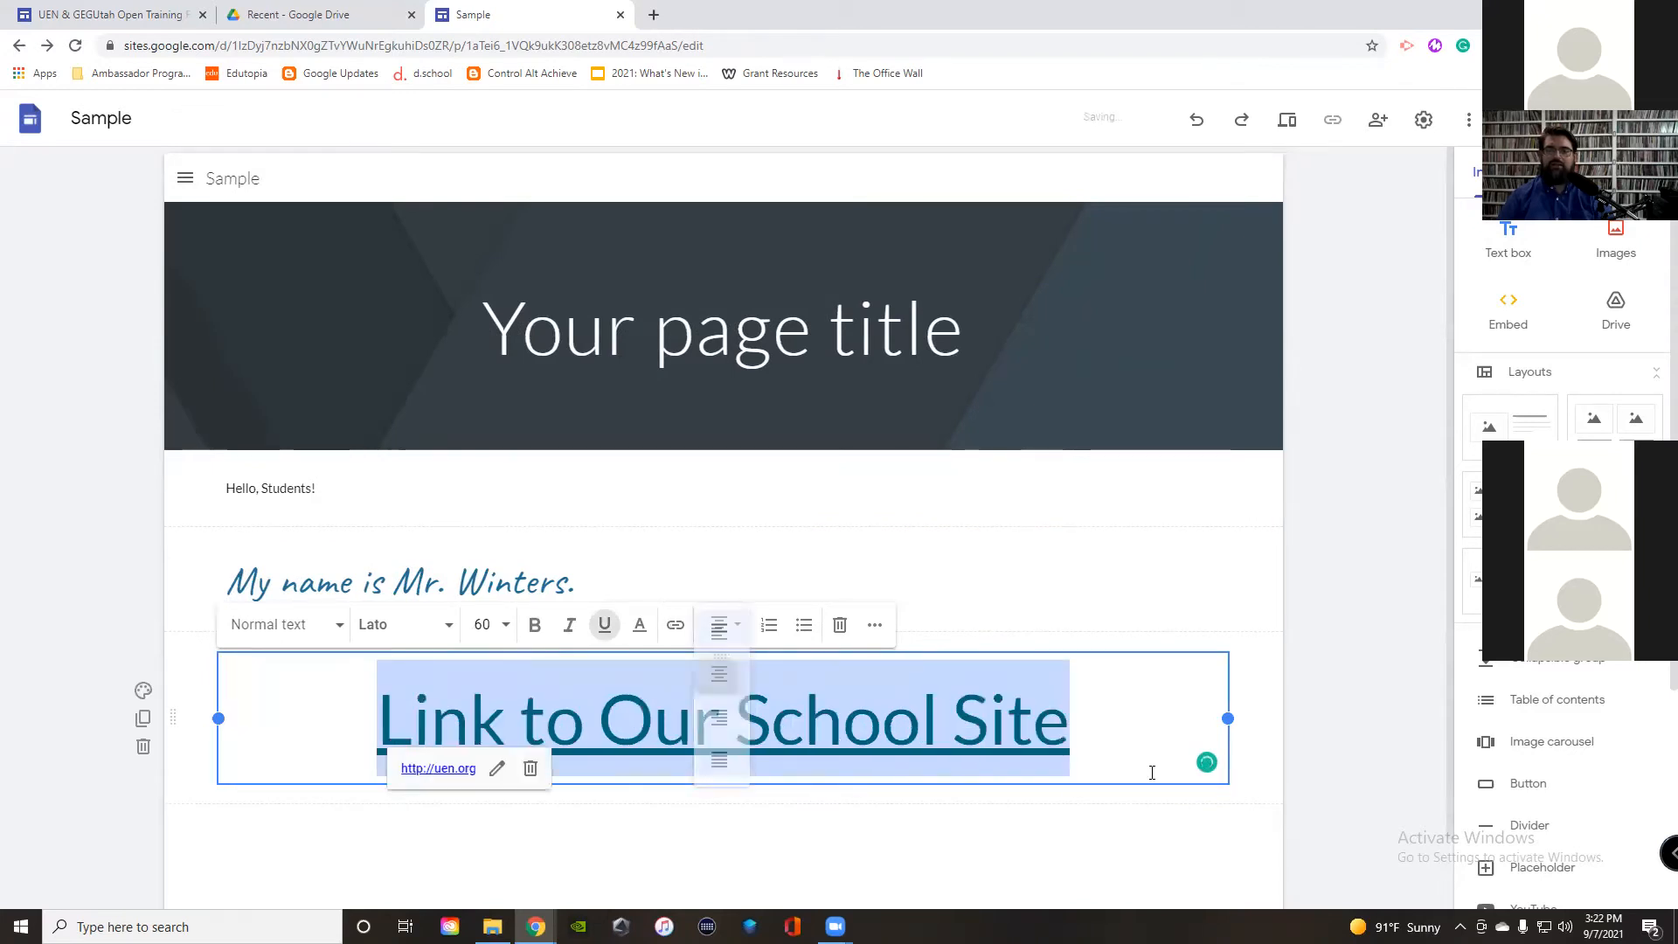
click(1356, 475)
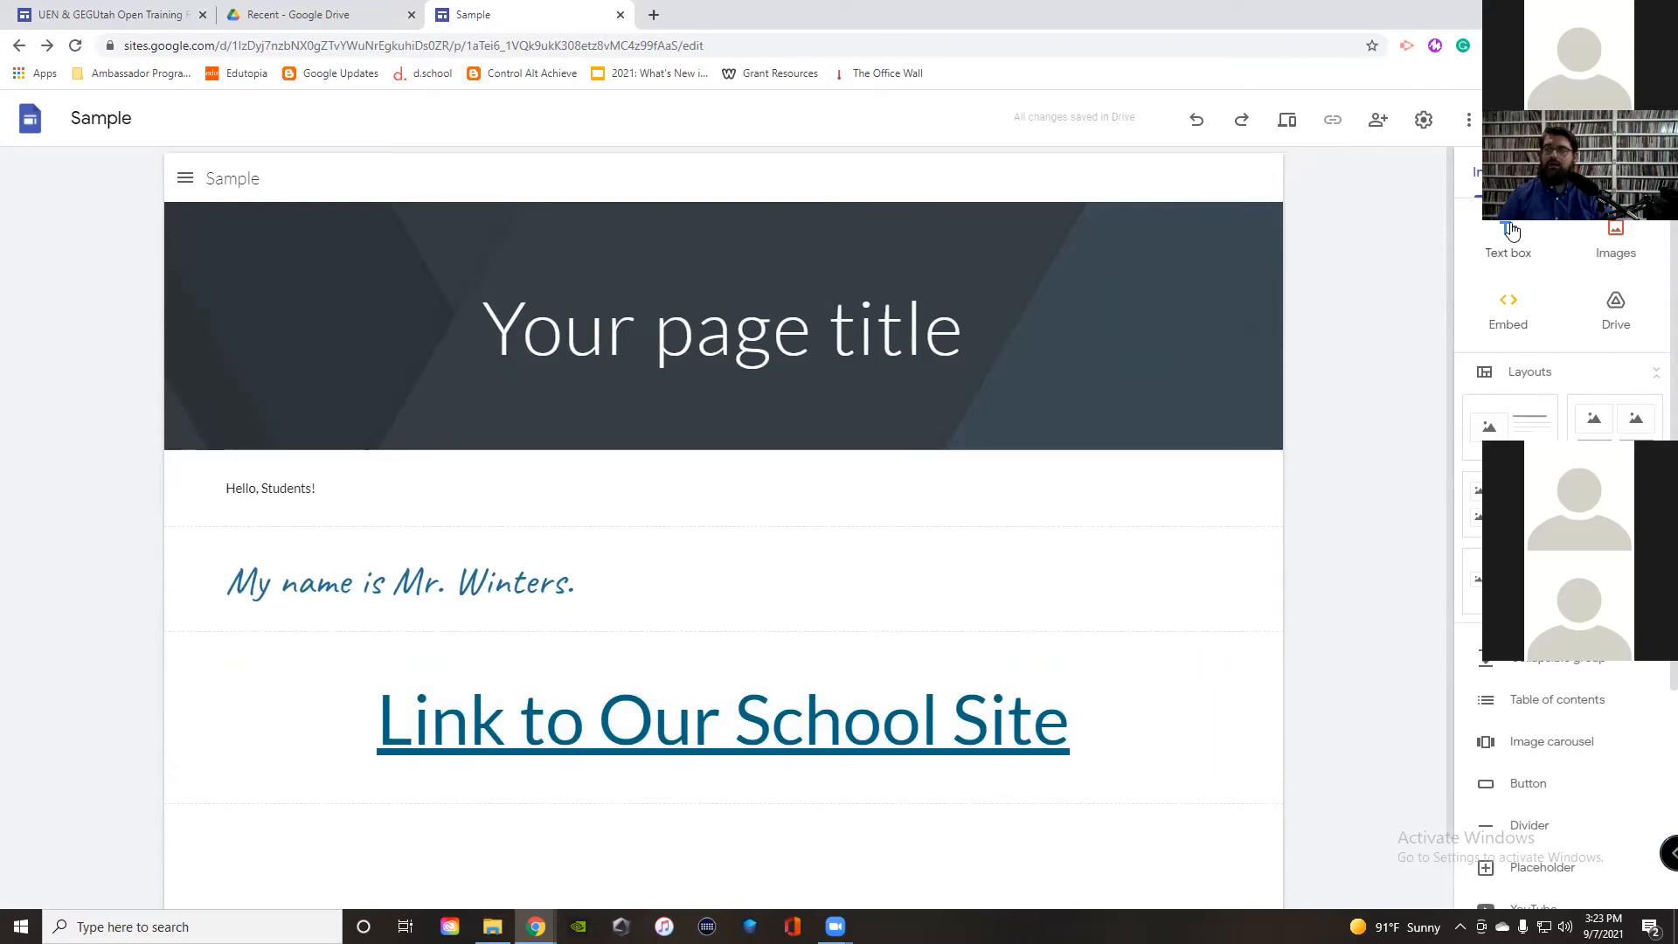
Step: Open Embed from the web and delete the leftover address from the By URL box
click(1512, 306)
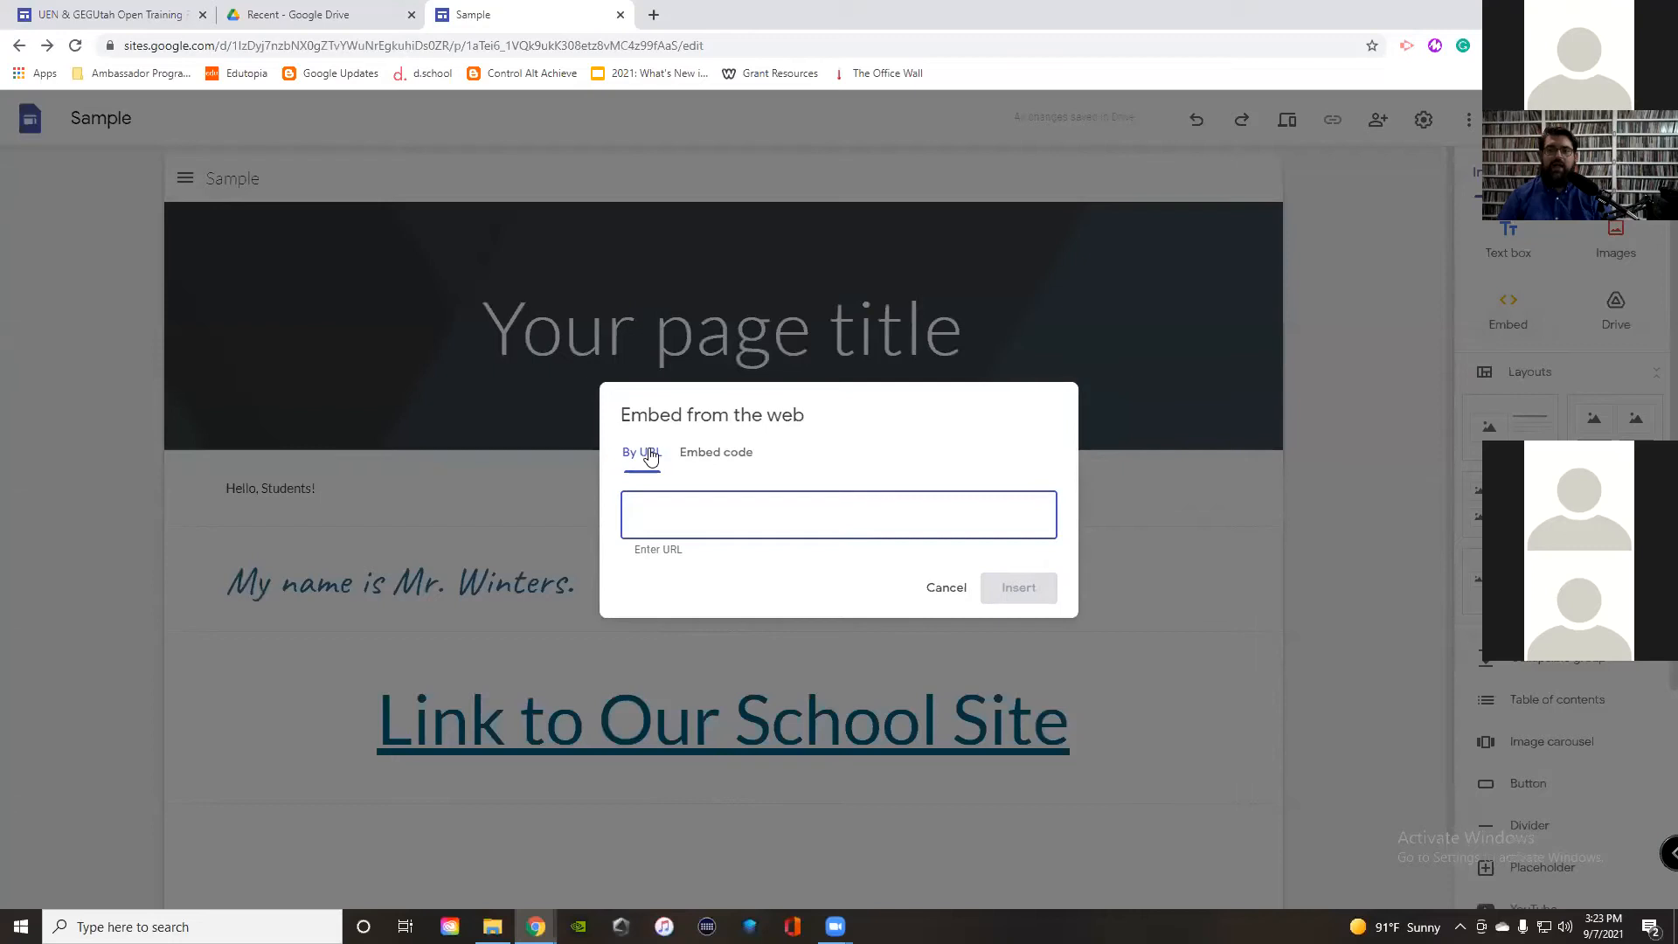
click(732, 449)
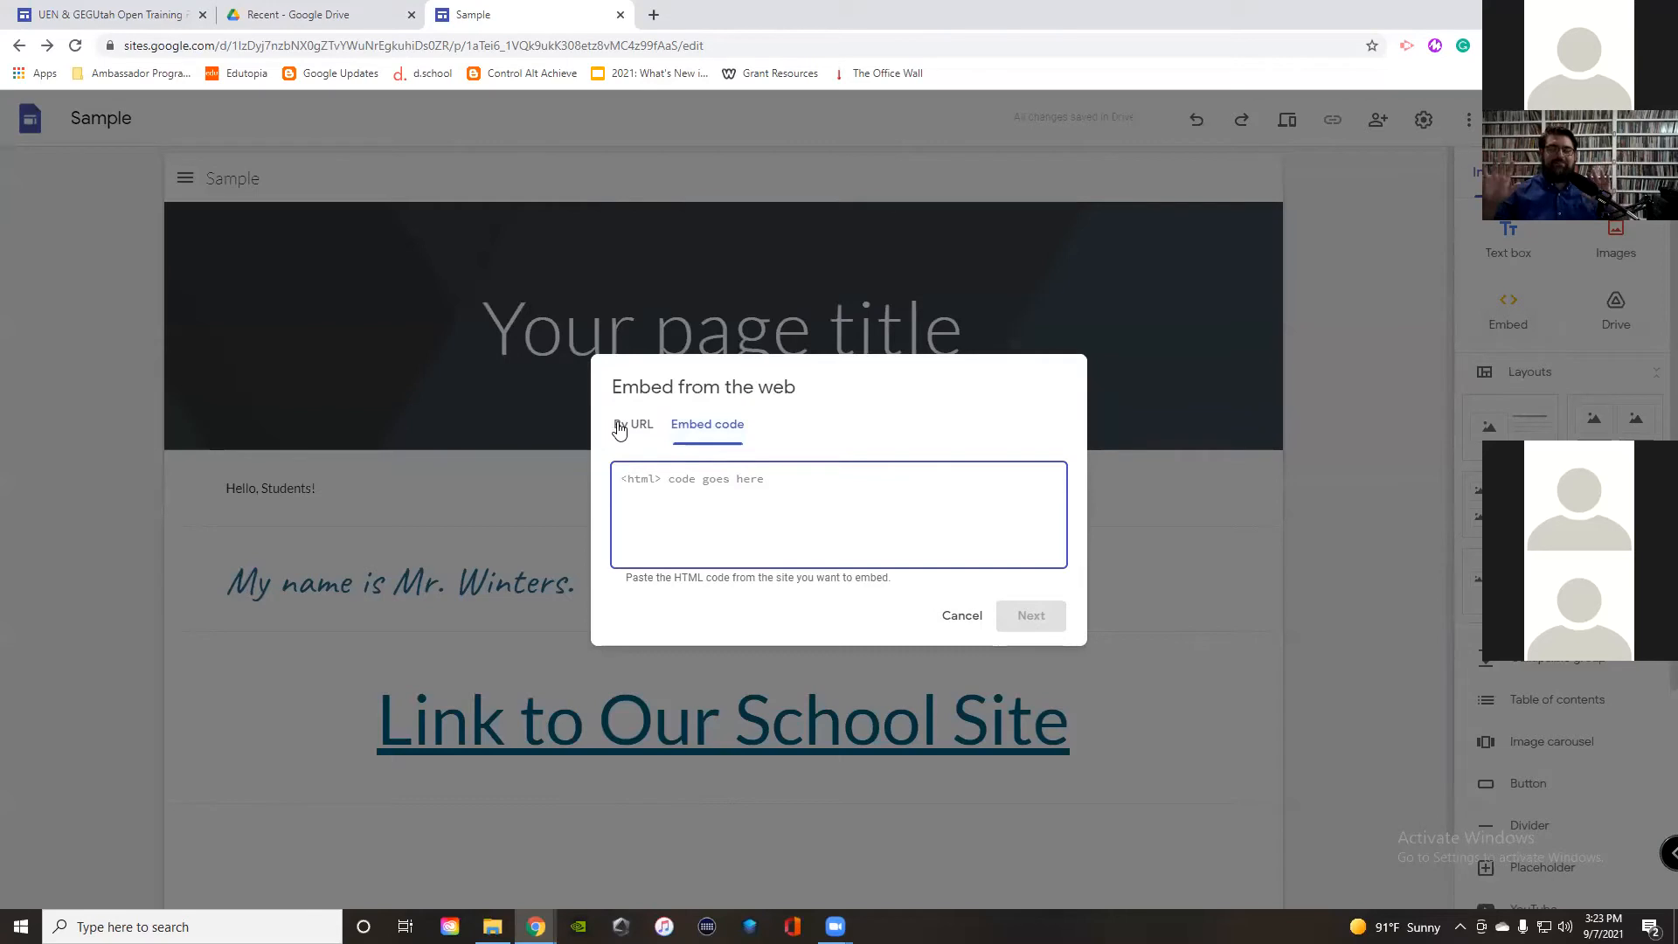
click(619, 427)
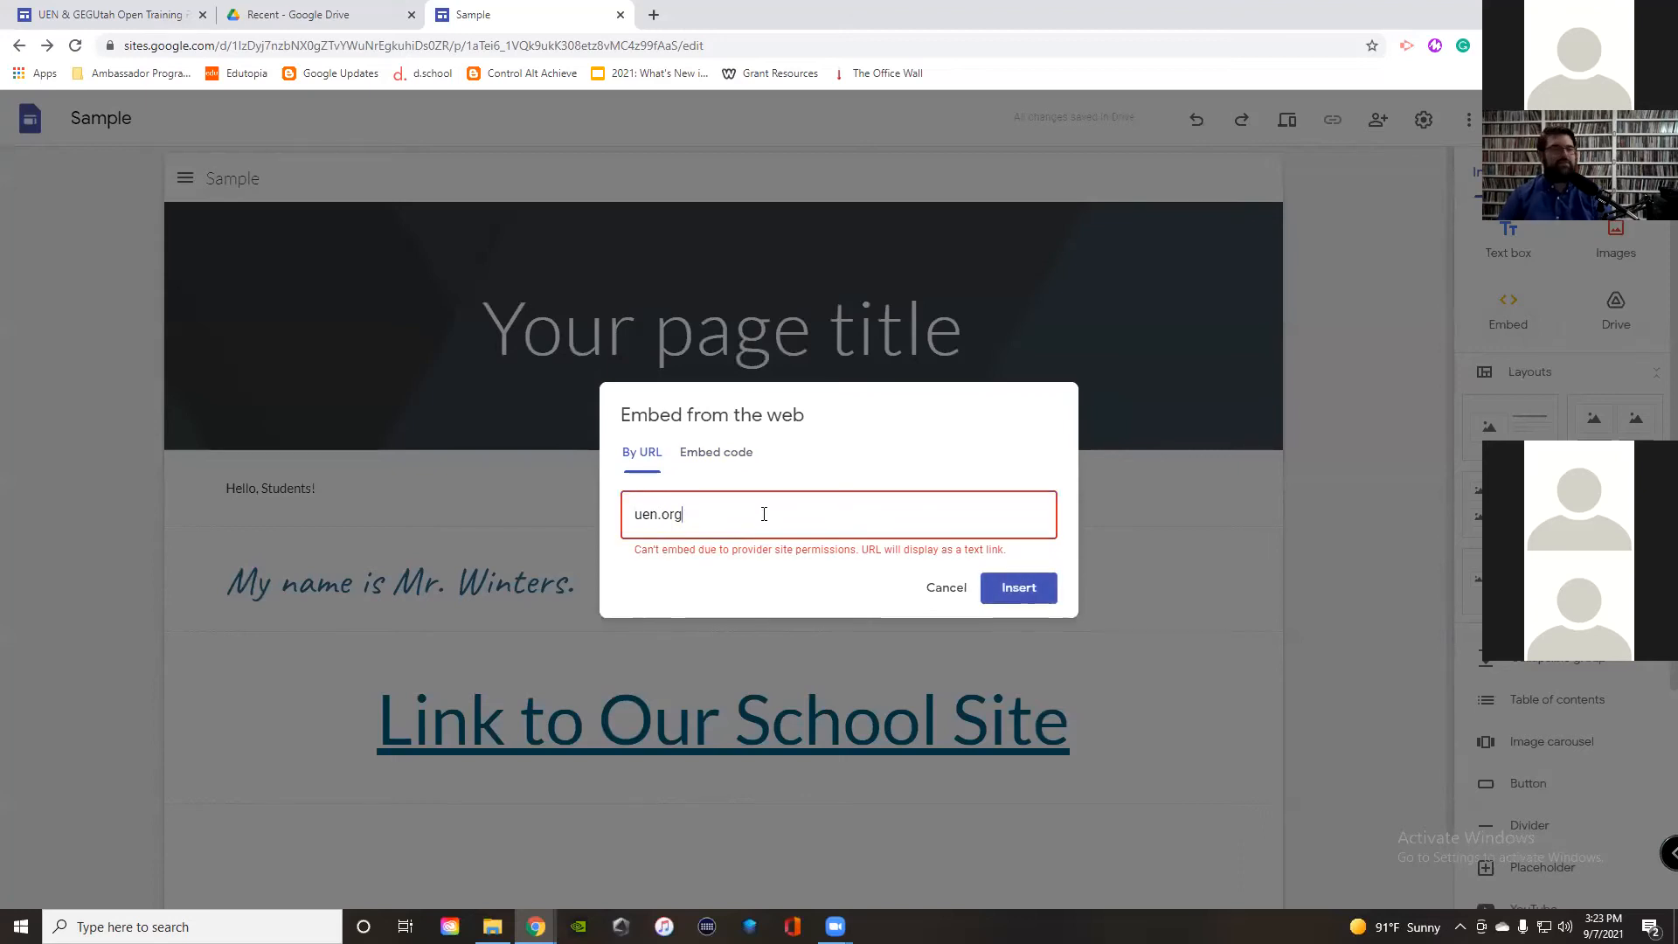
drag(747, 514, 622, 510)
key(BackSpace)
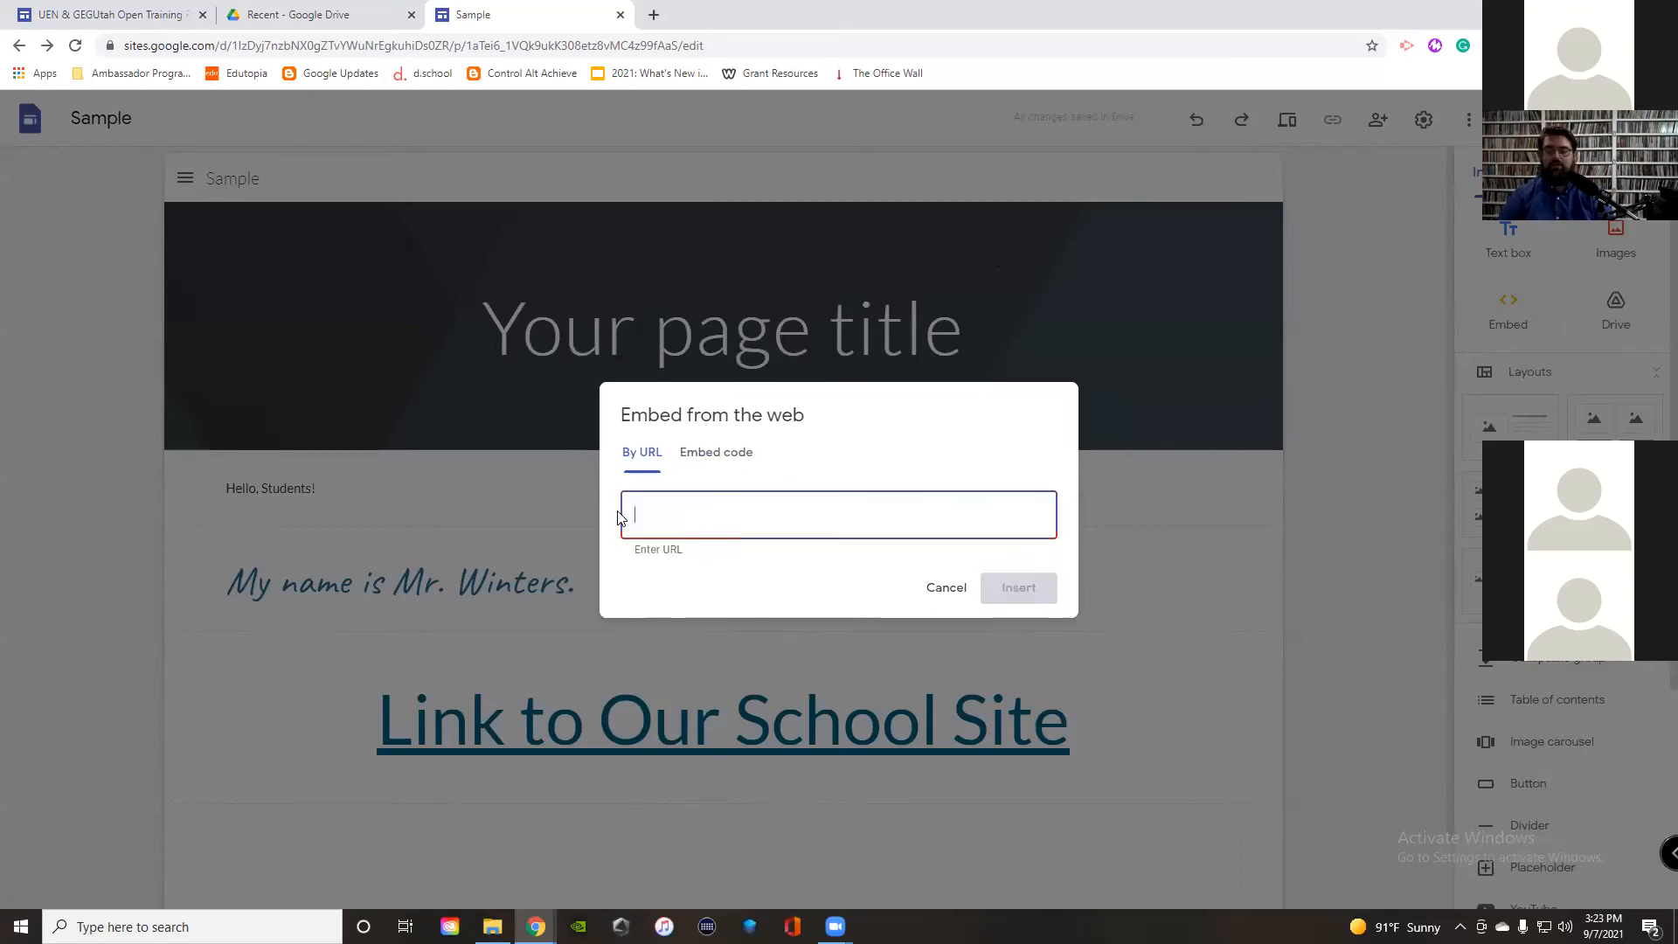
click(96, 11)
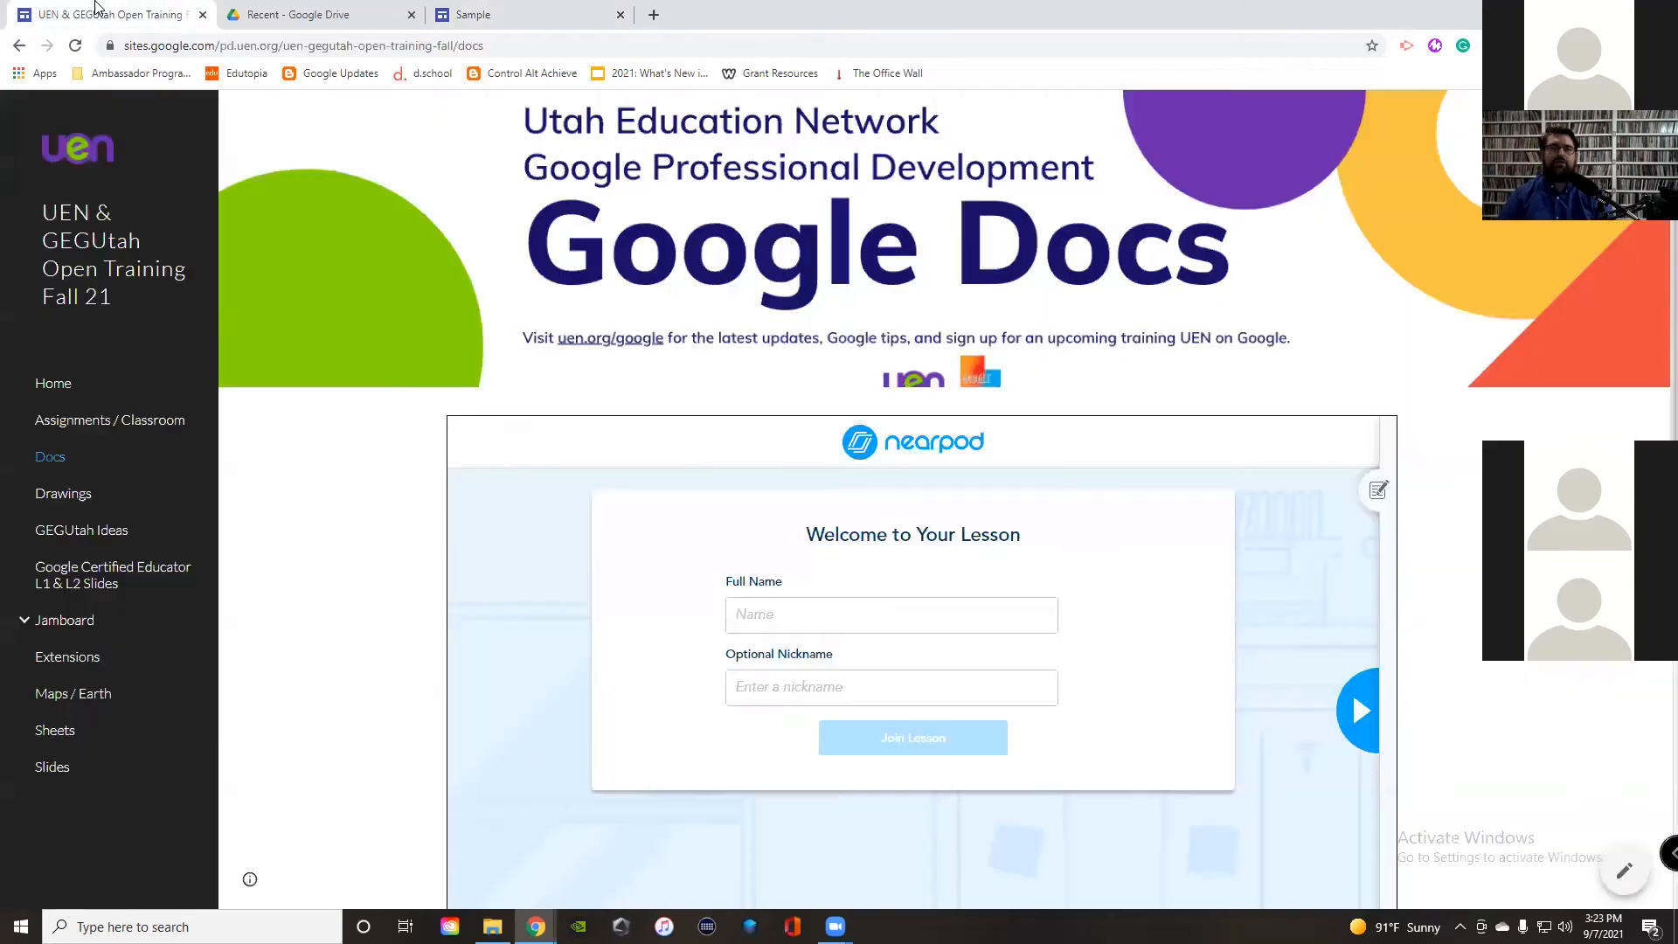
Step: Browse the UEN training site's Home page, then cancel the web embed on the Sample site
click(63, 385)
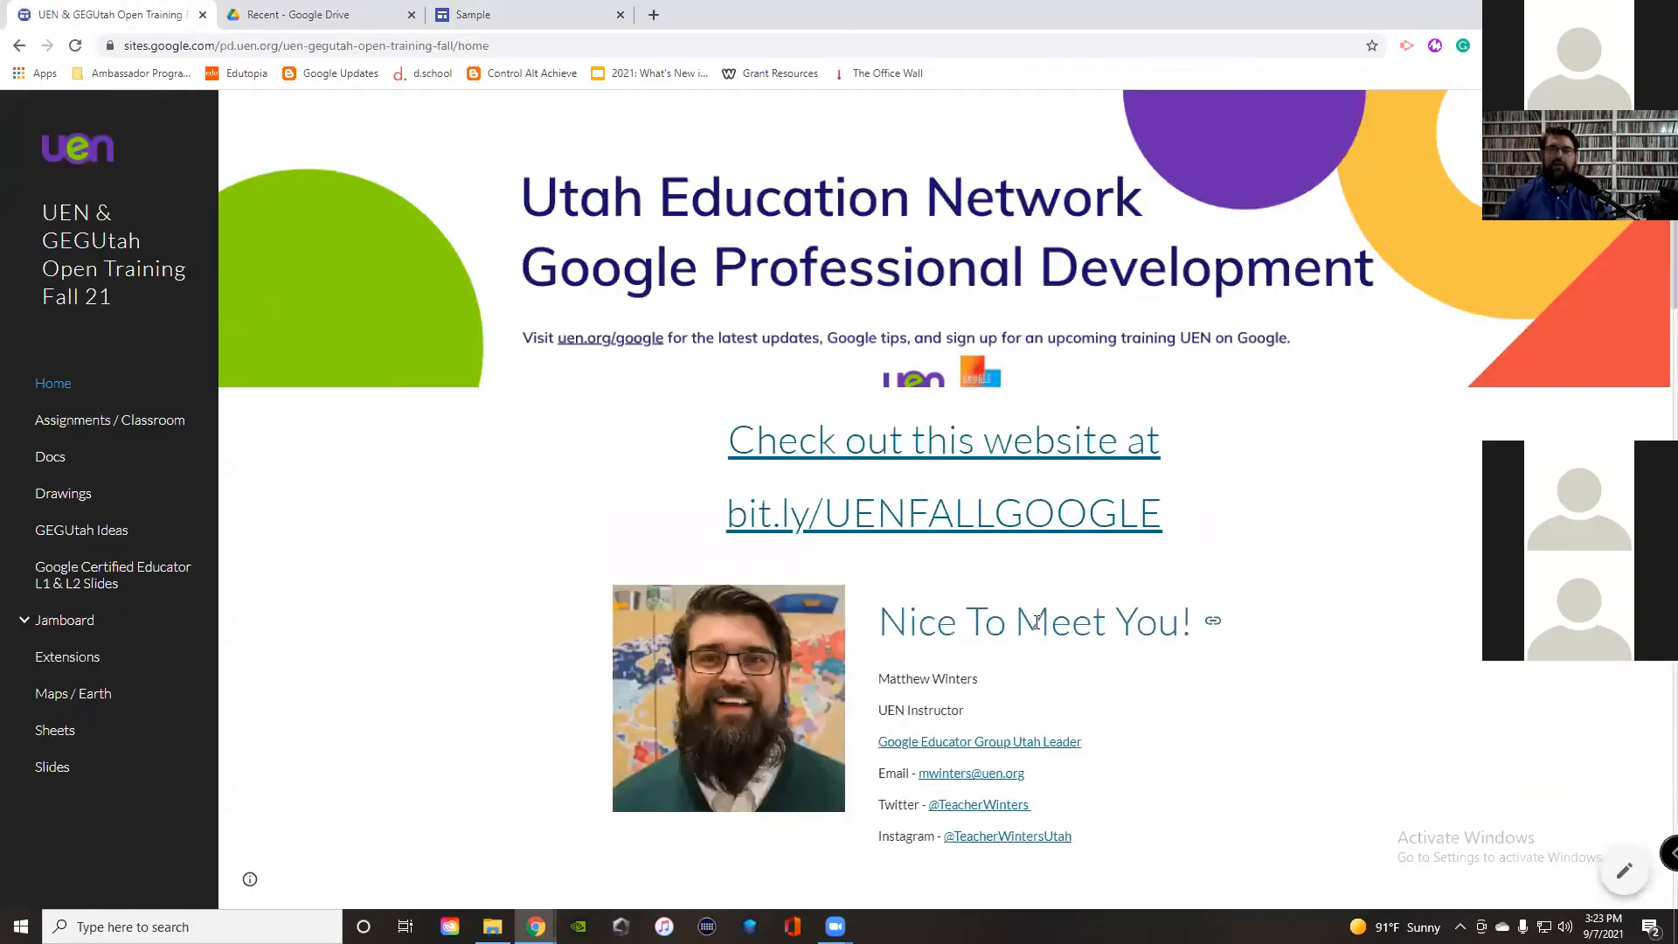
scroll(734, 493, down, 6)
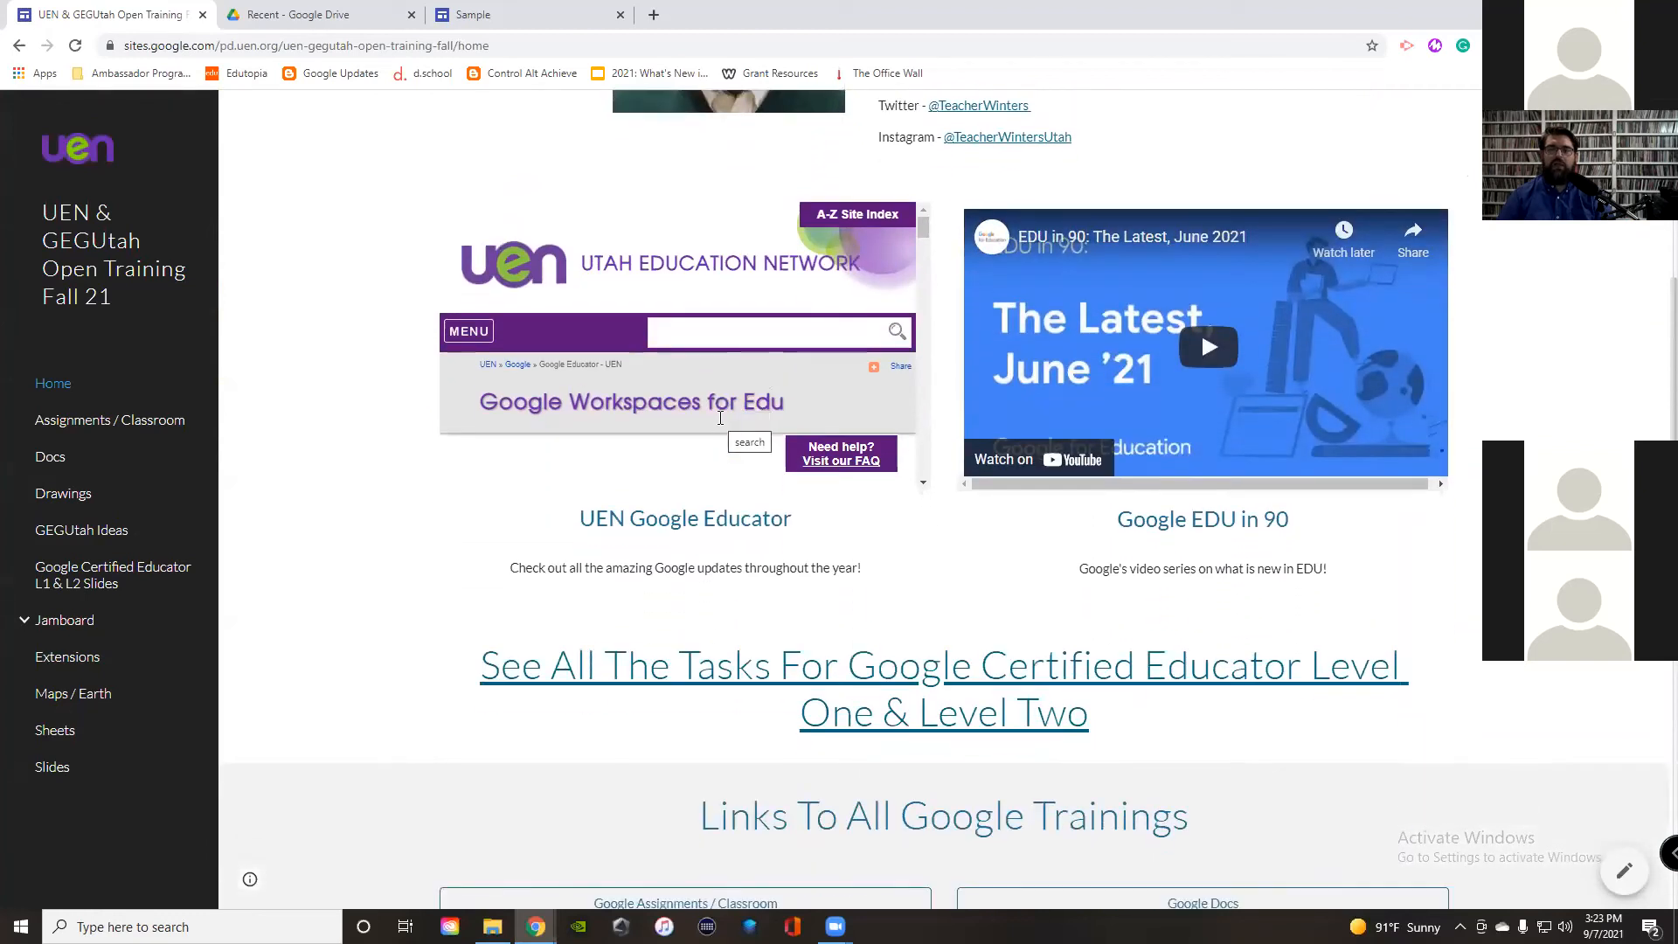
mouse_move(923, 233)
mouse_down()
mouse_move(912, 490)
mouse_move(923, 218)
mouse_up()
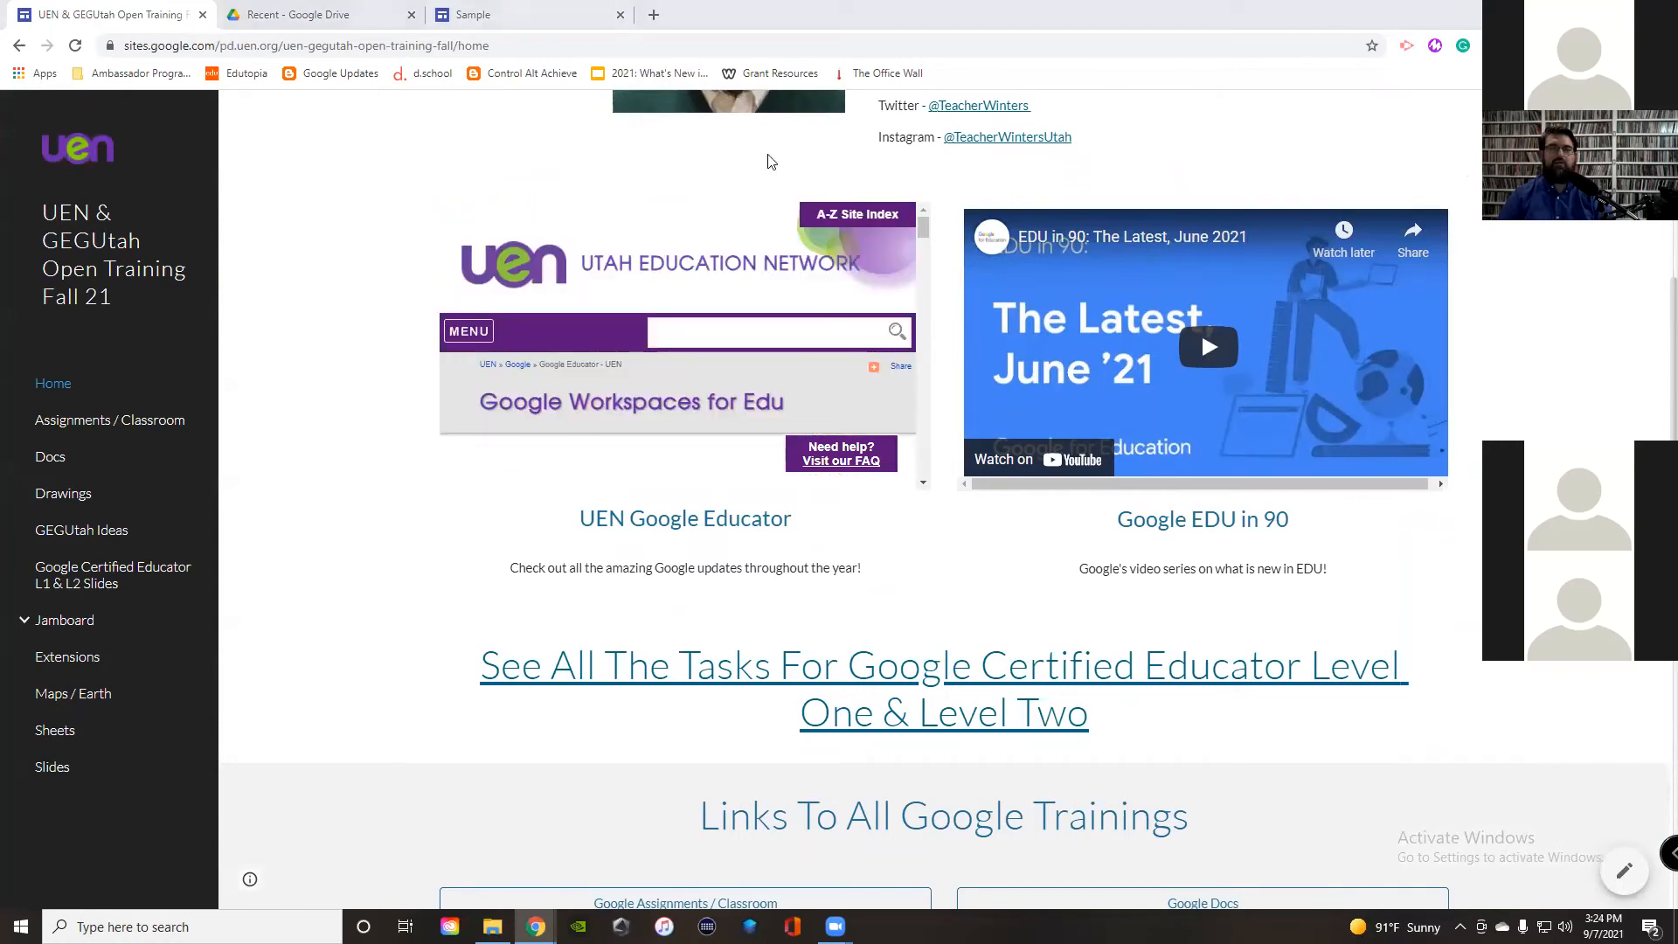
mouse_move(931, 239)
mouse_down()
mouse_move(922, 468)
mouse_move(916, 218)
mouse_up()
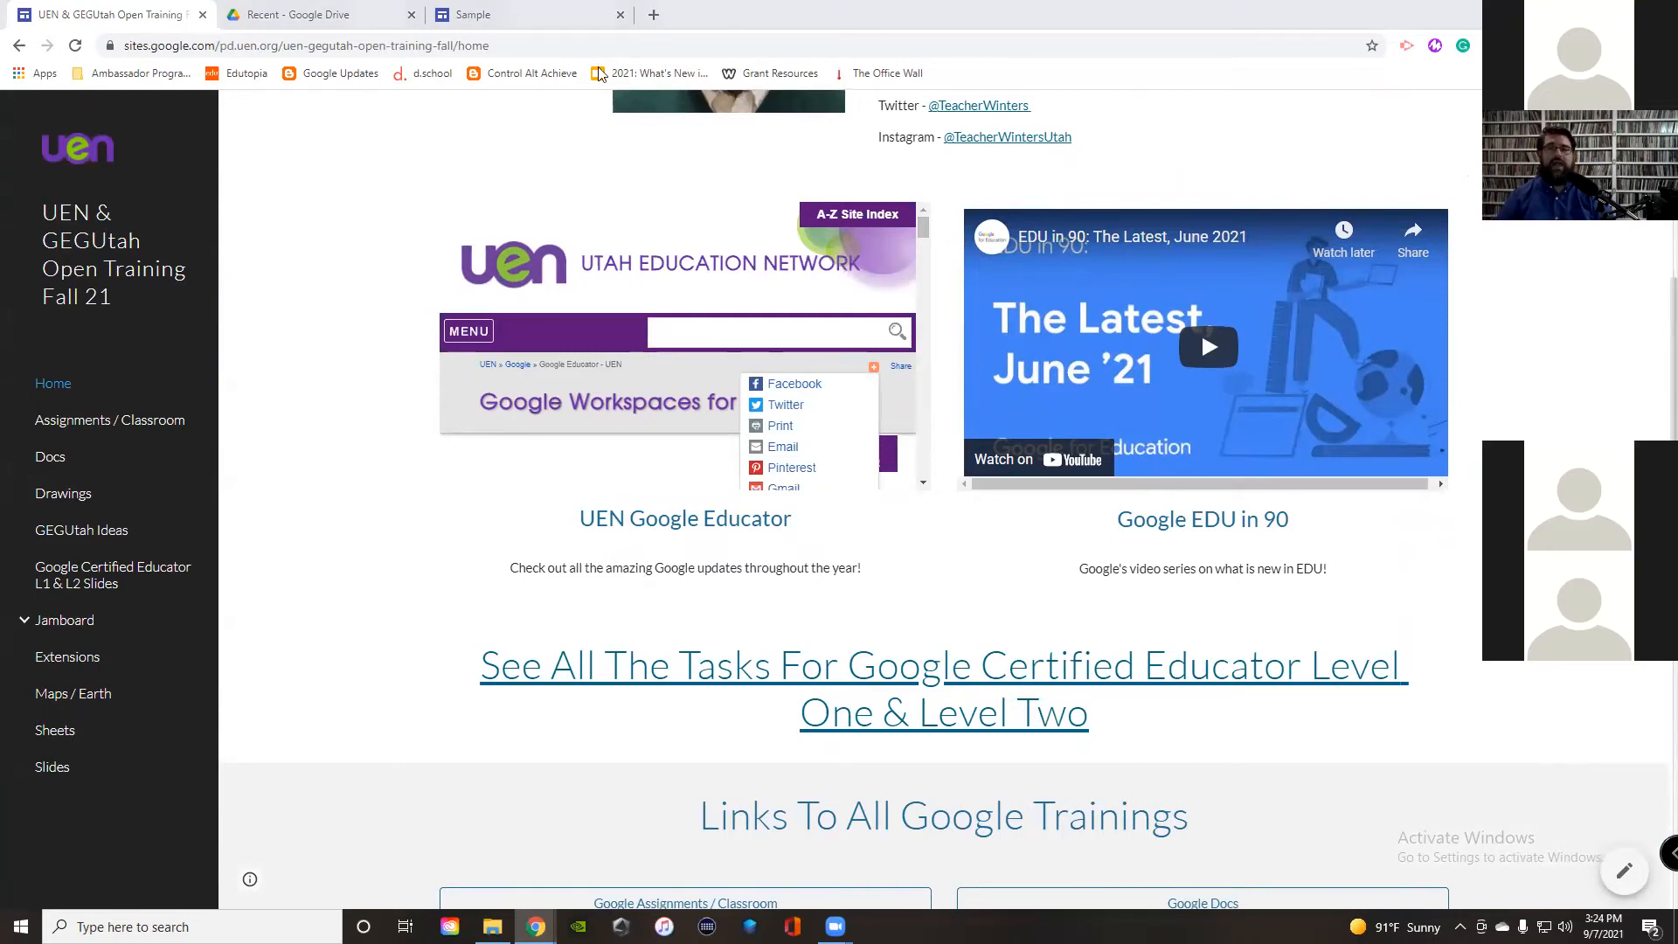
key(ctrl+3)
click(946, 588)
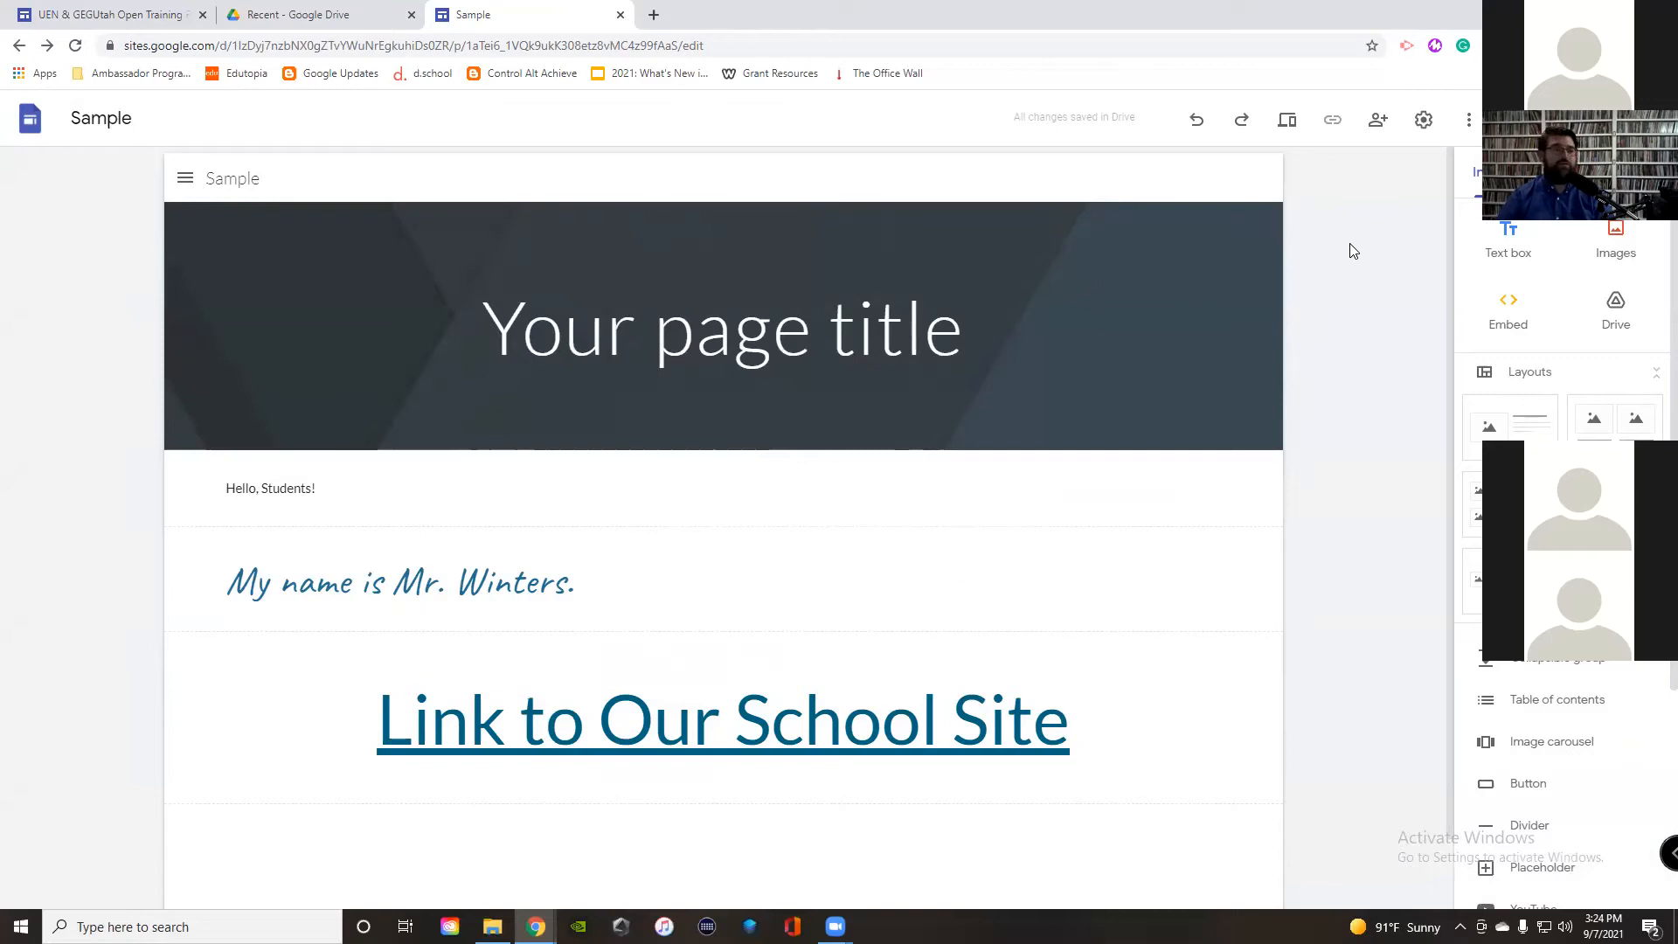
Step: Invite a suggested contact as an editor, confirming sharing outside the organization
click(1379, 121)
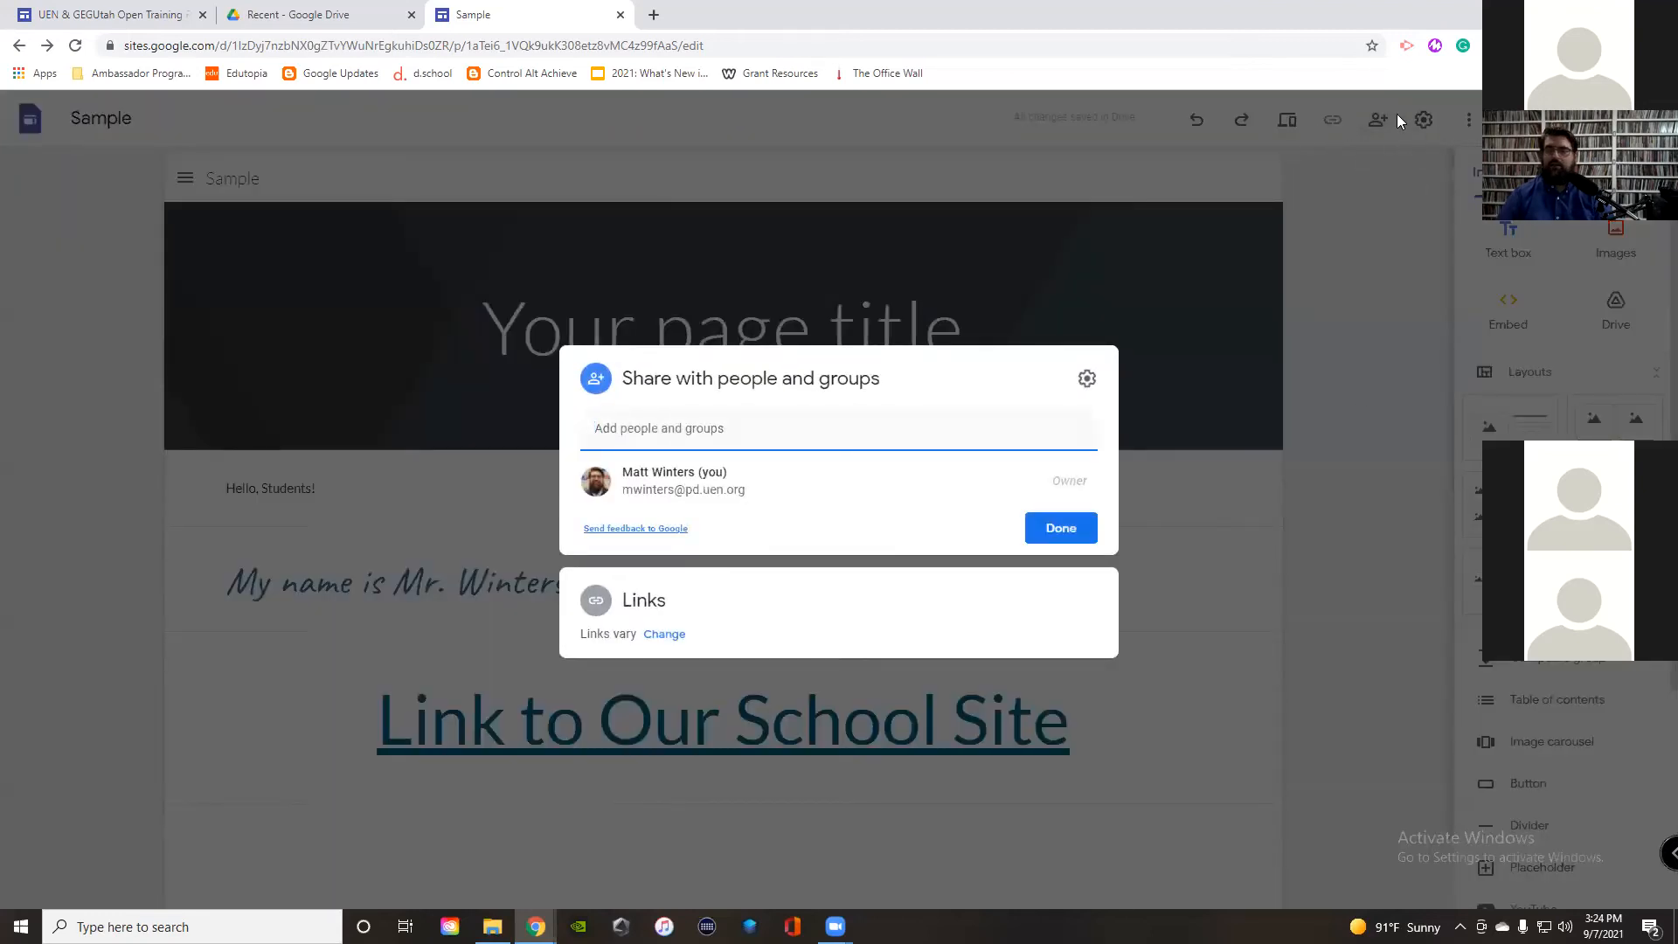
click(854, 443)
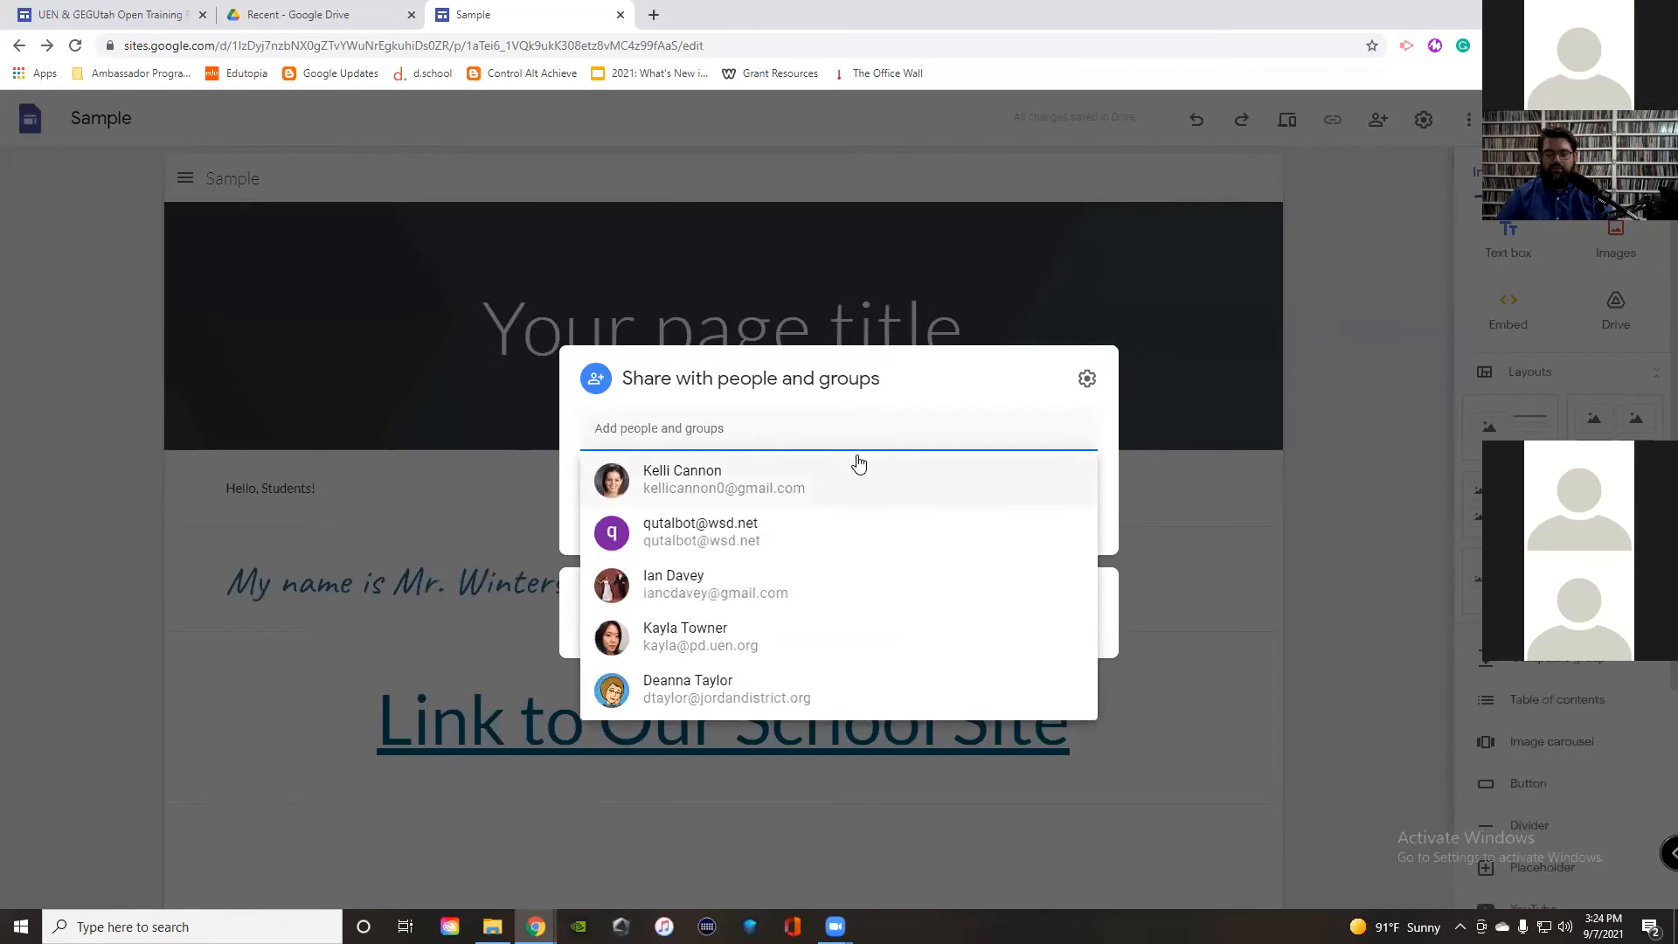
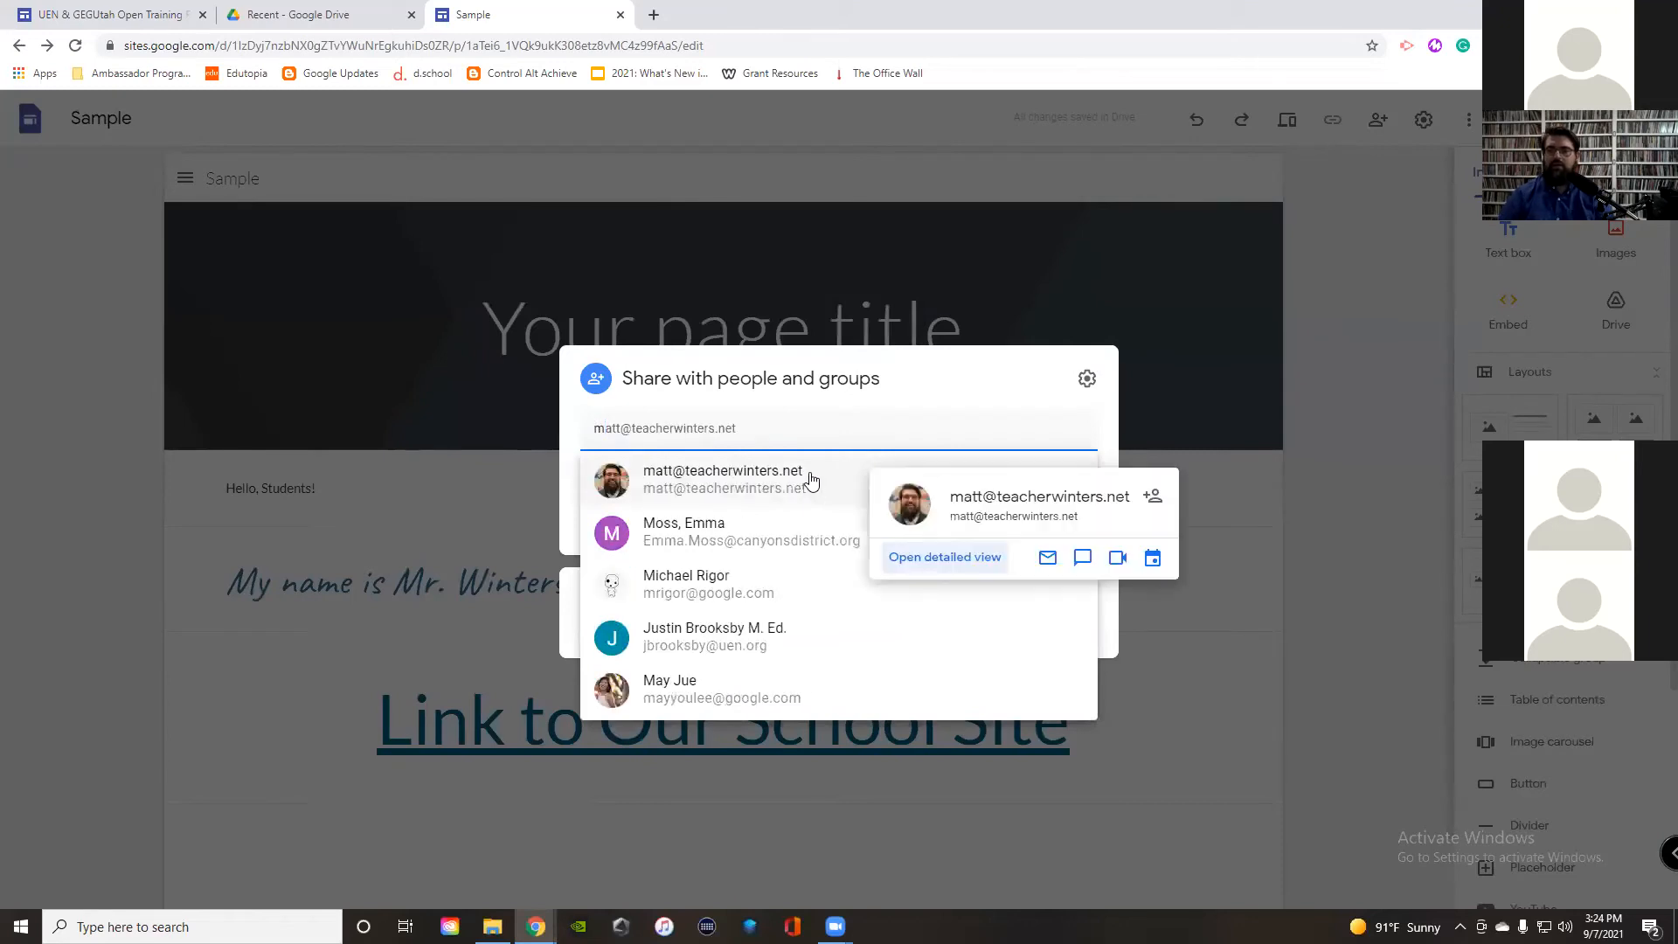
click(808, 480)
click(662, 486)
click(1063, 646)
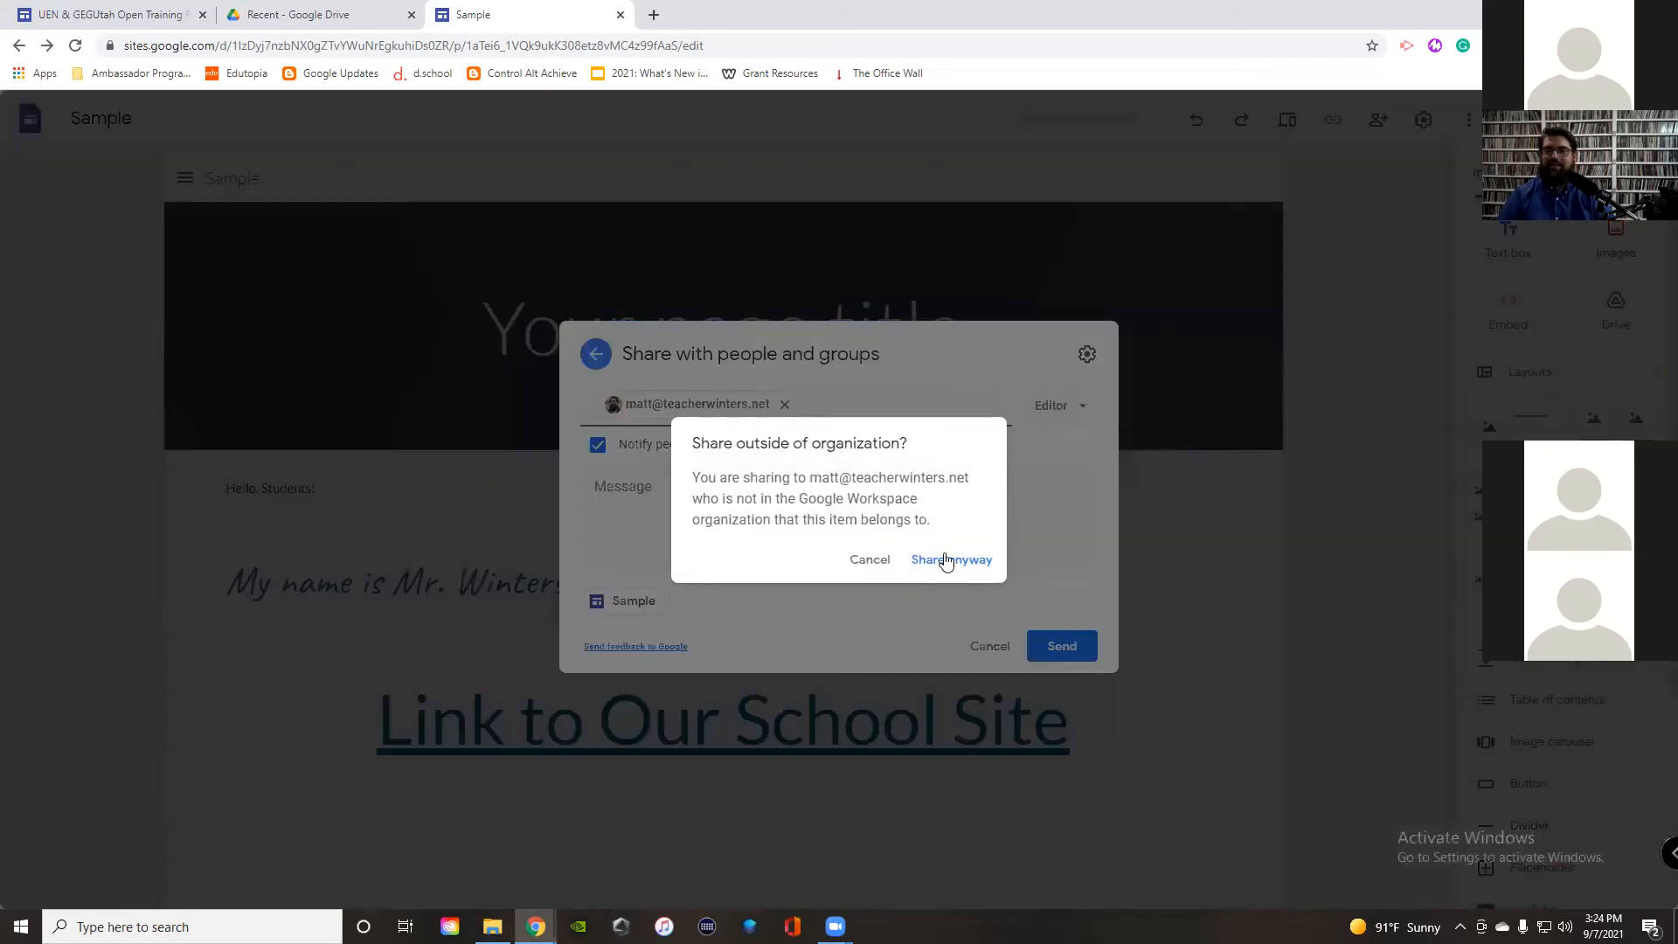
click(949, 563)
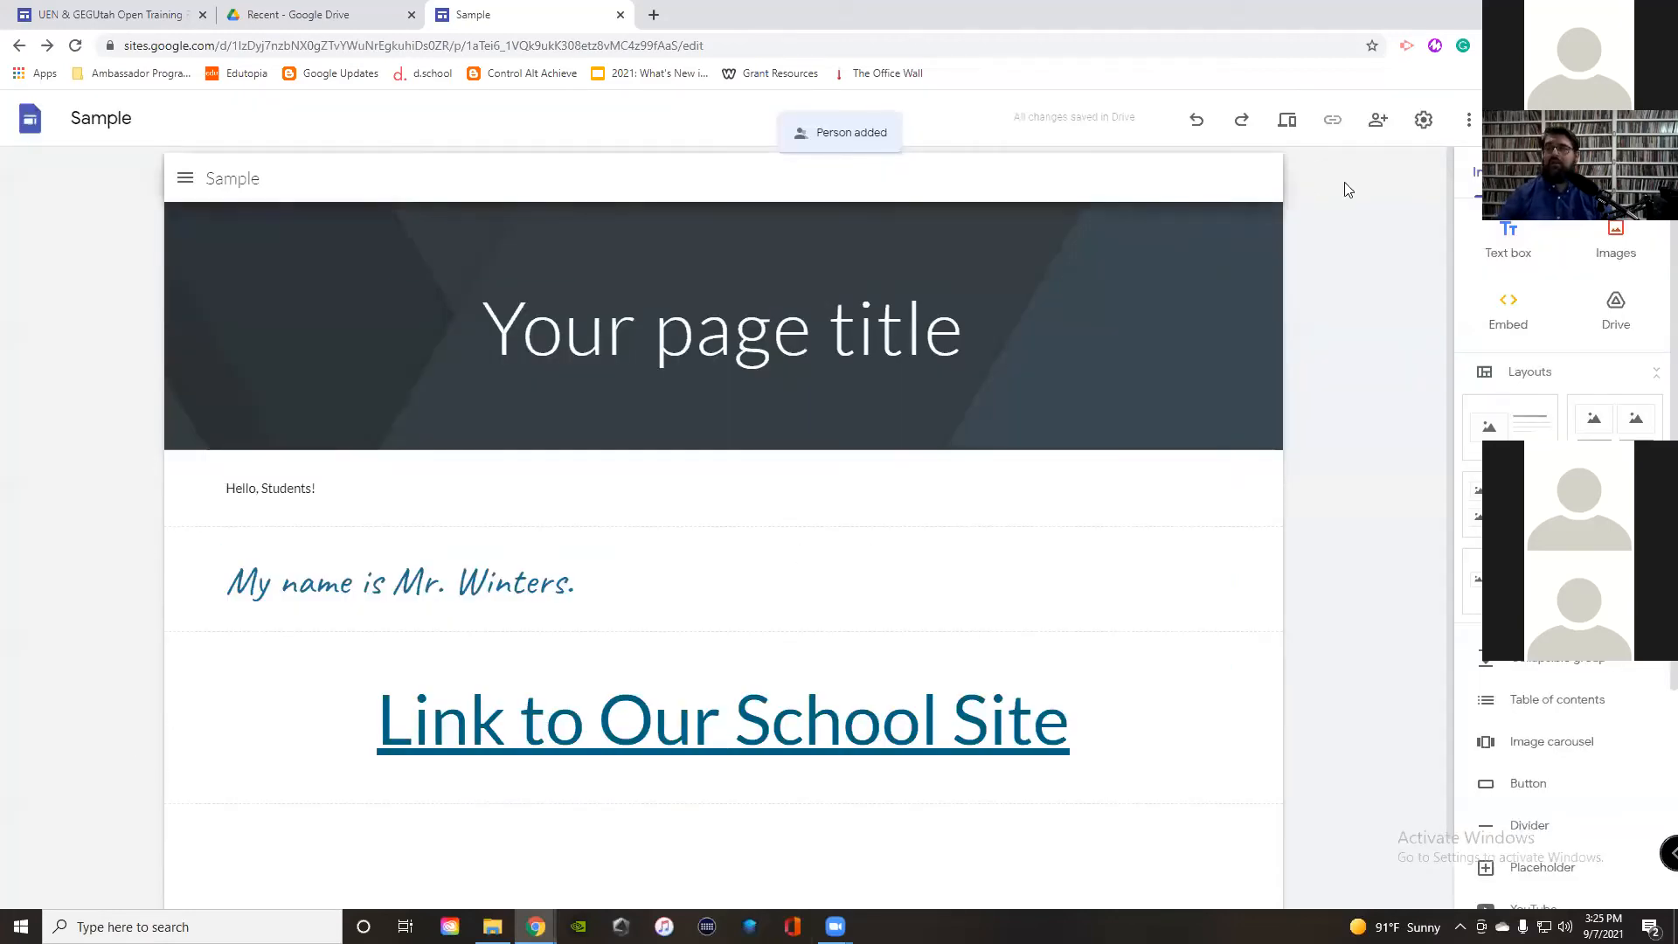
Step: Review the link settings, leaving the published site limited to Utah Education Network
click(1378, 120)
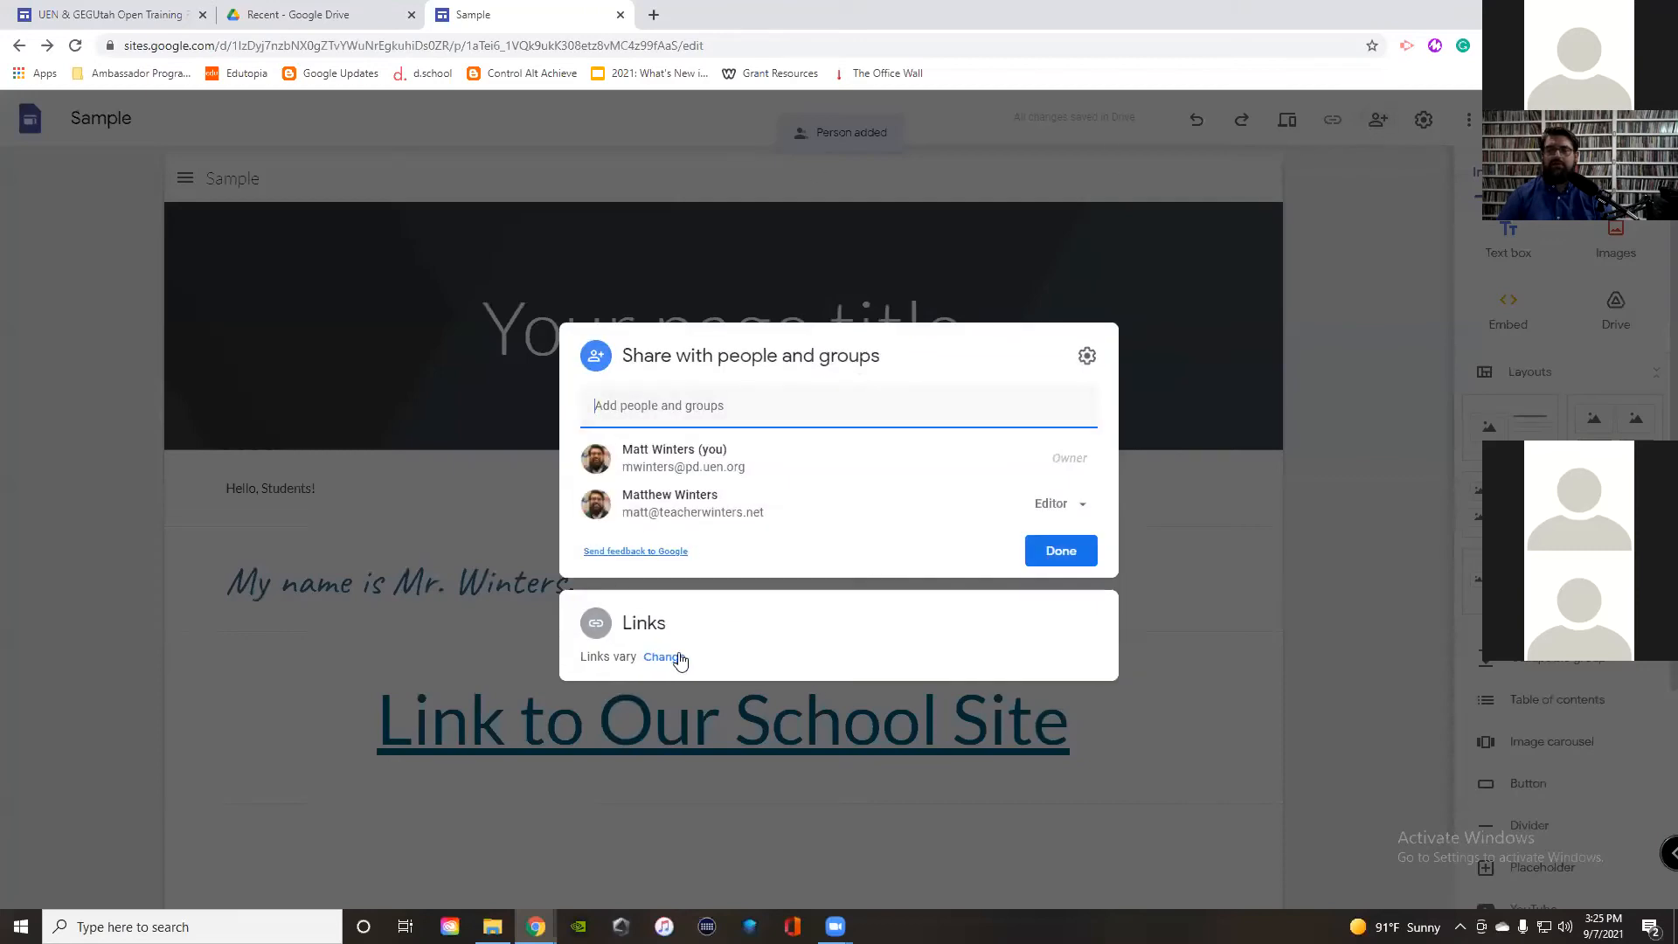
click(669, 657)
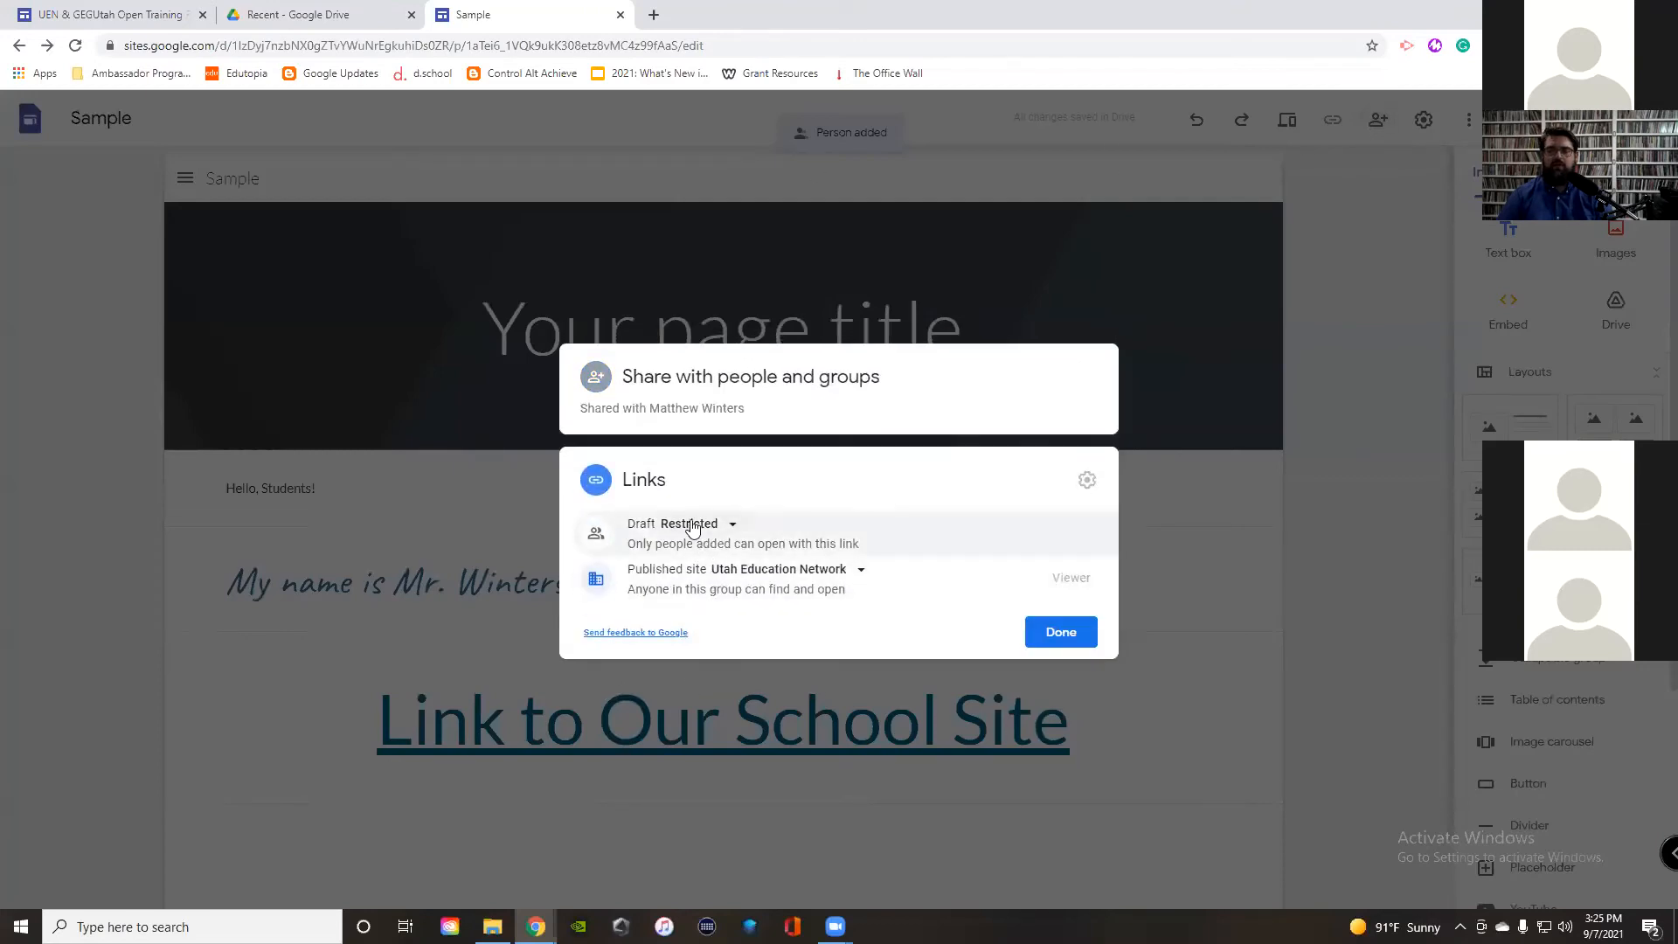
click(801, 574)
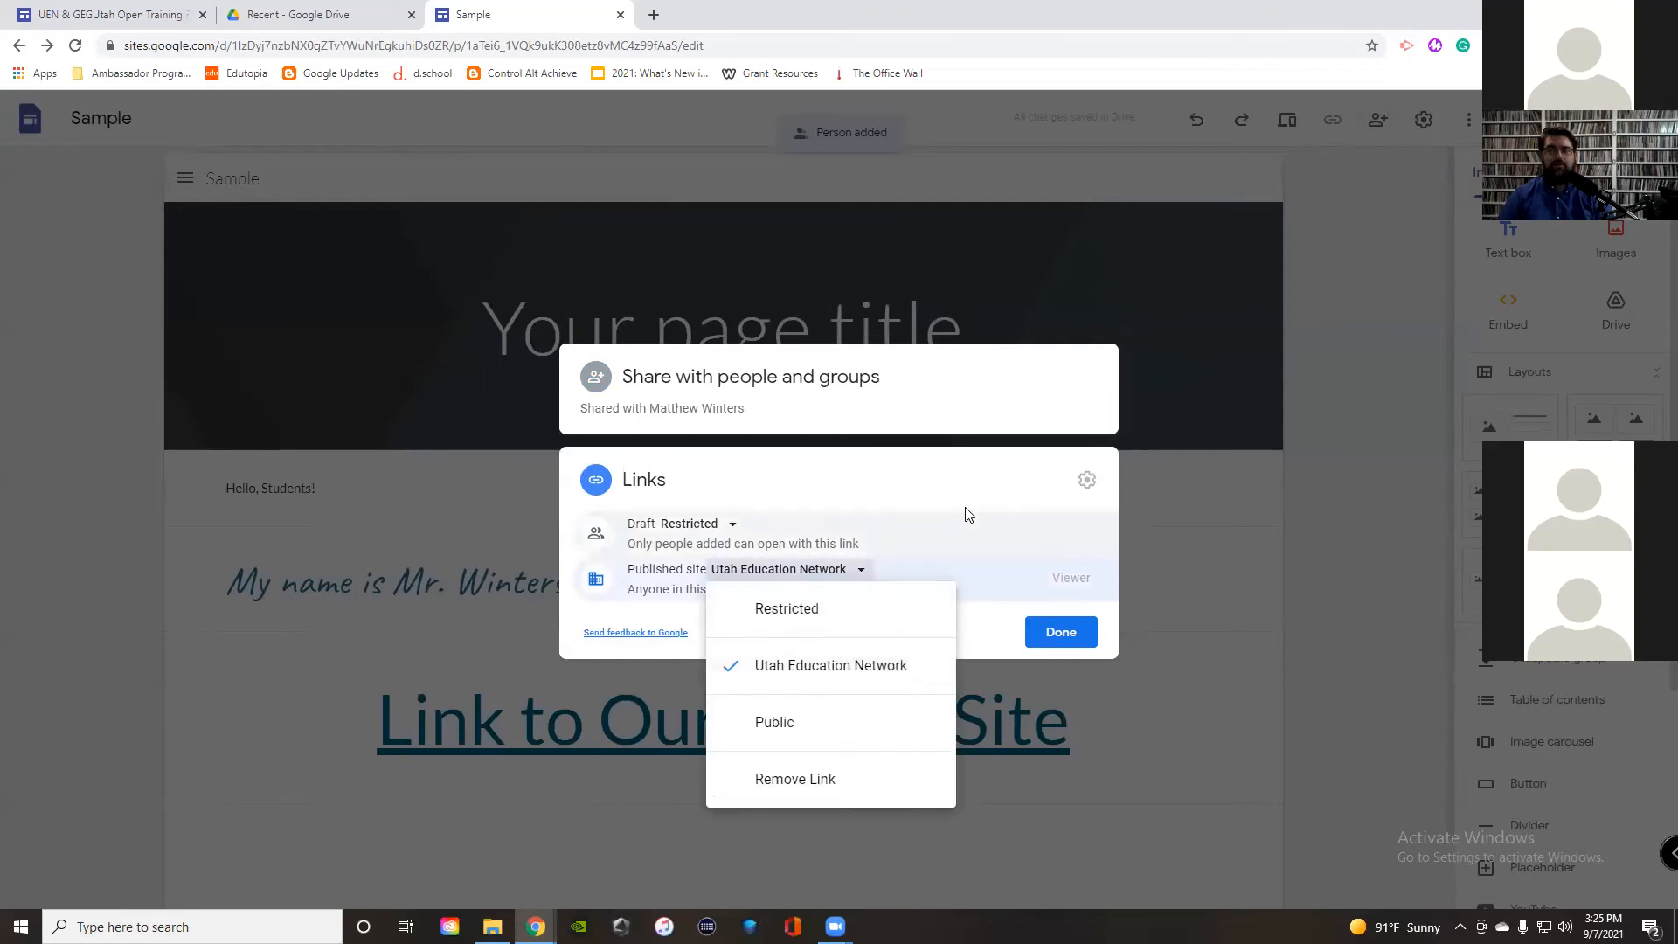
click(1060, 633)
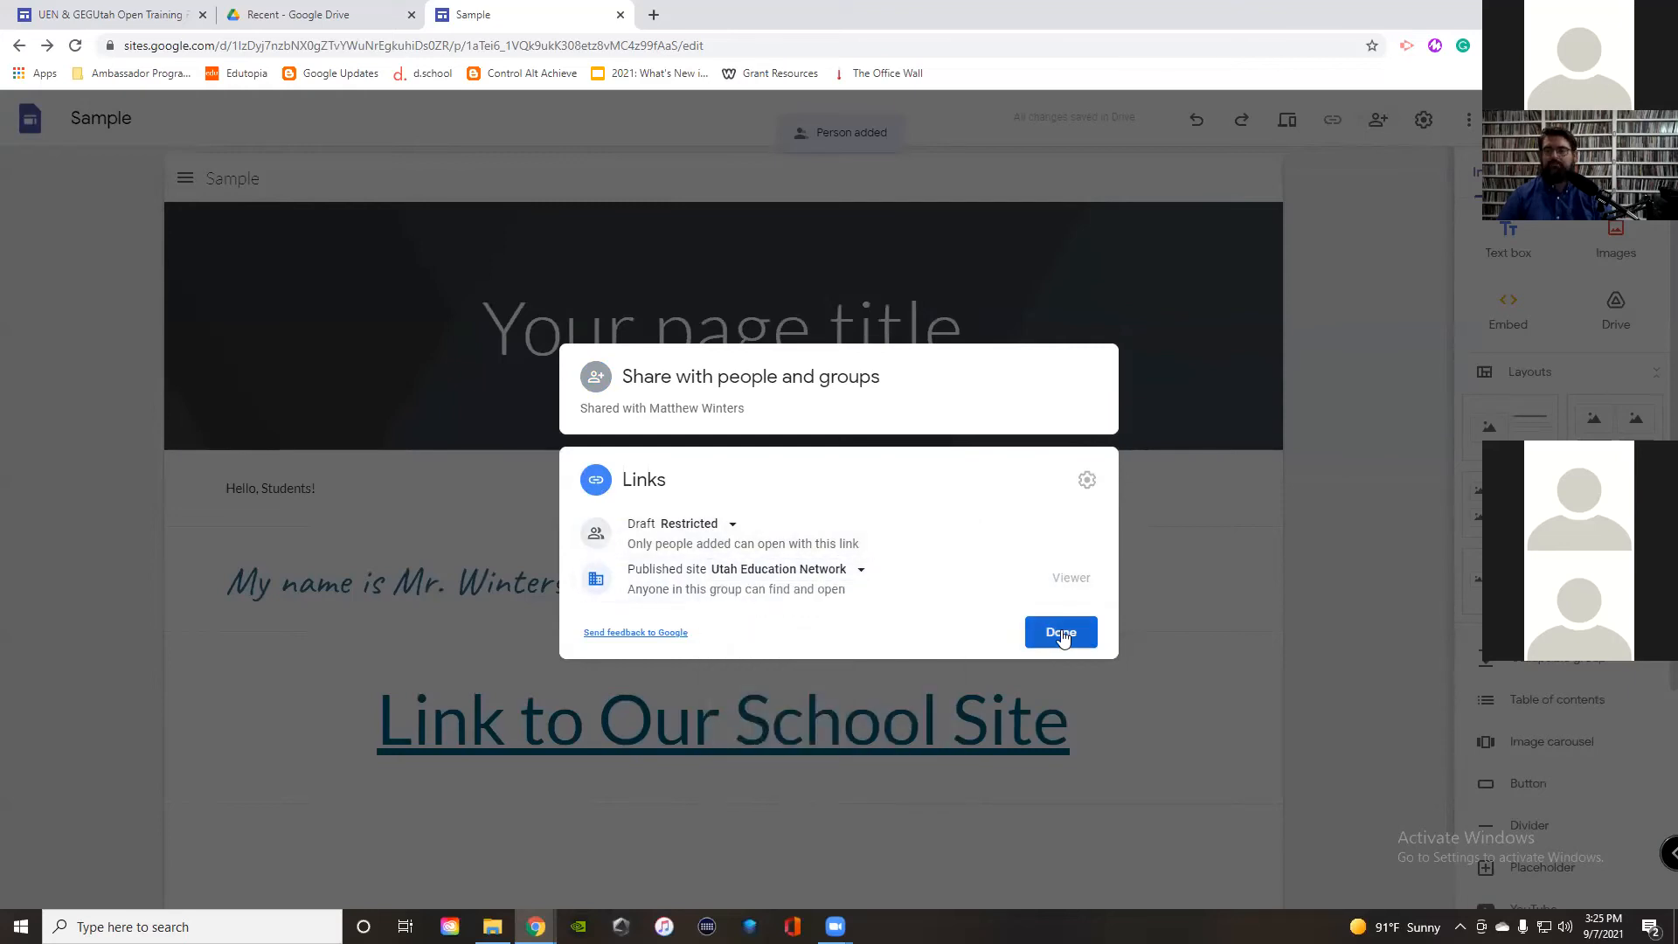
click(1061, 631)
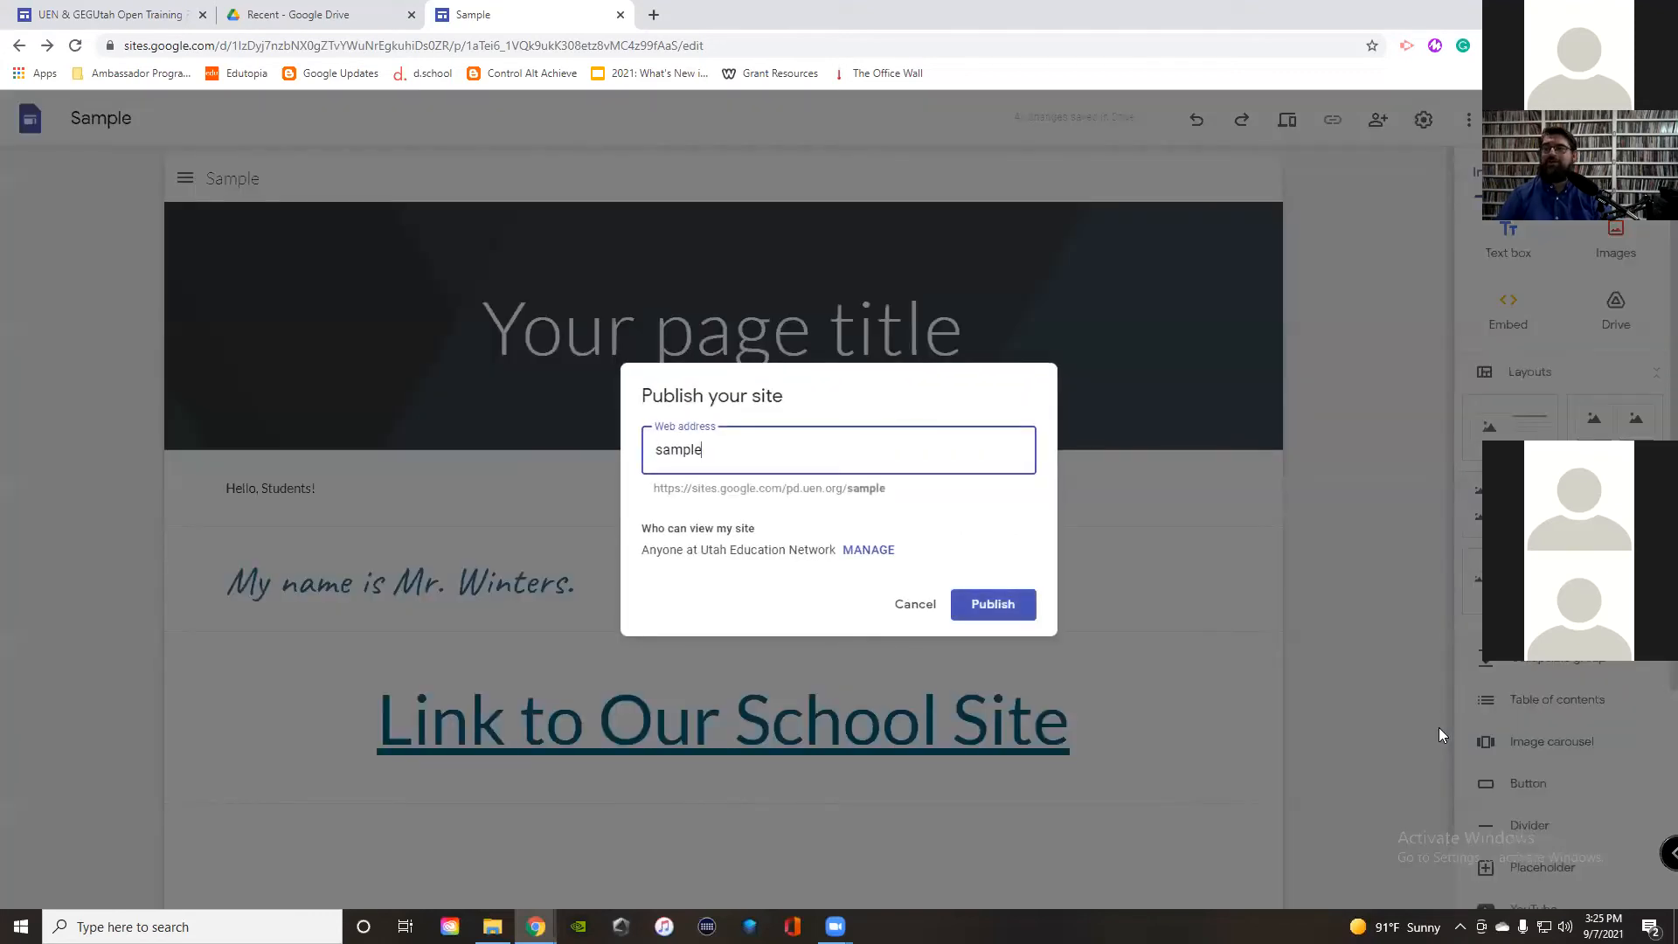
Step: Highlight the 'sample' web address and its place in the published URL preview
drag(703, 449, 638, 452)
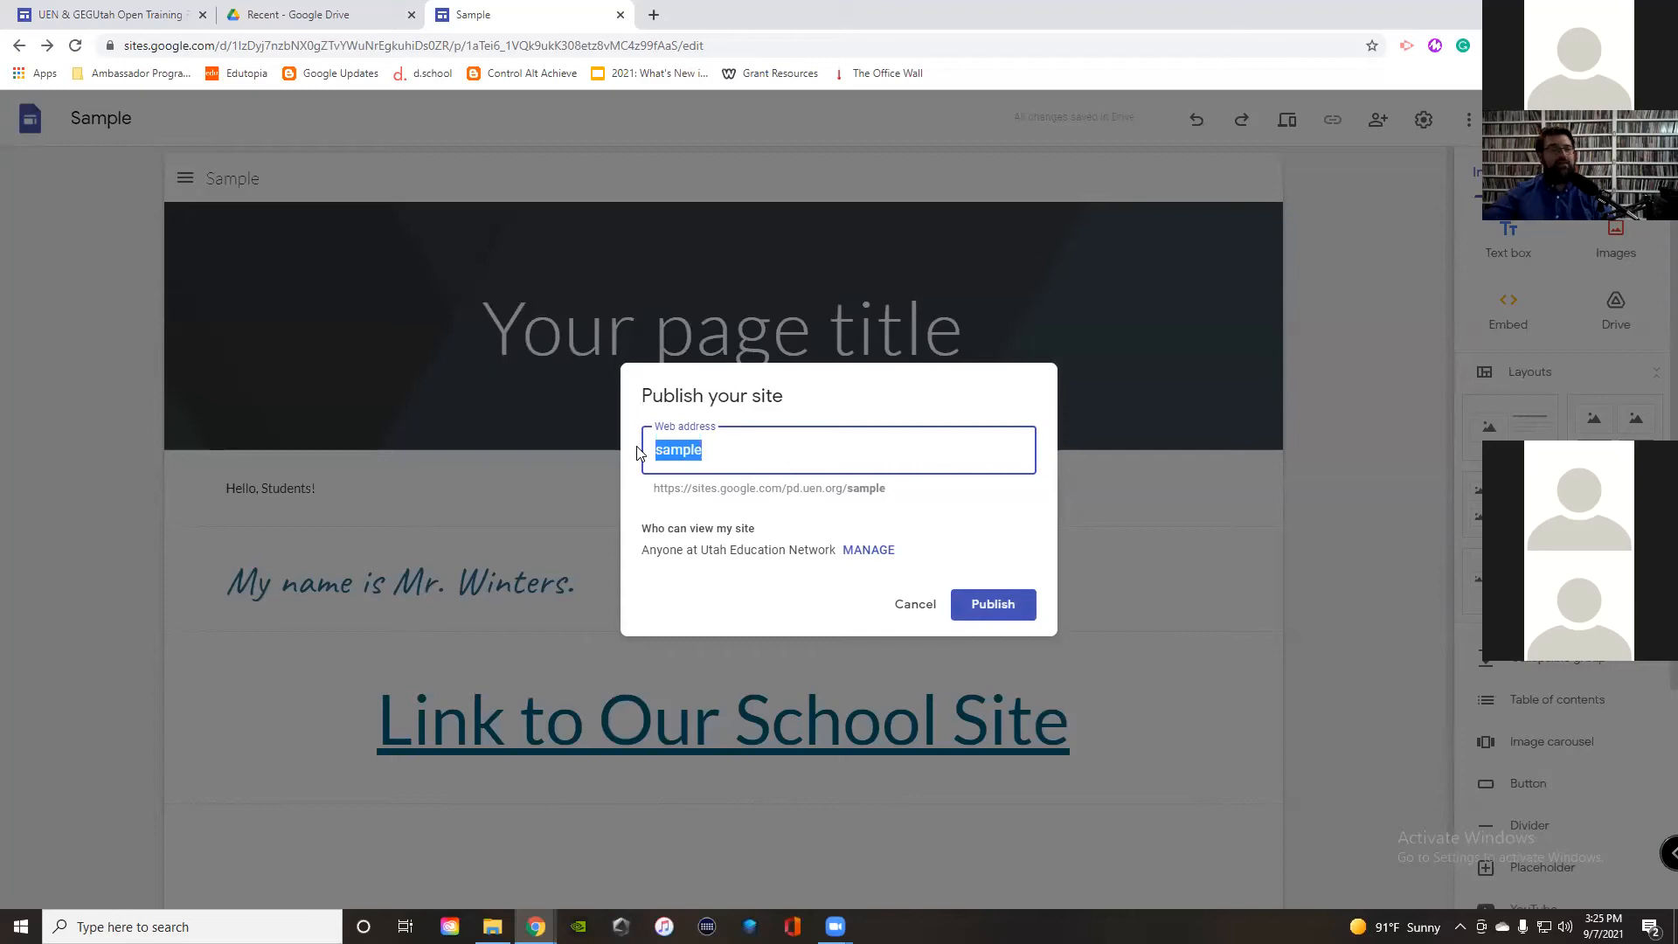
drag(652, 495, 848, 488)
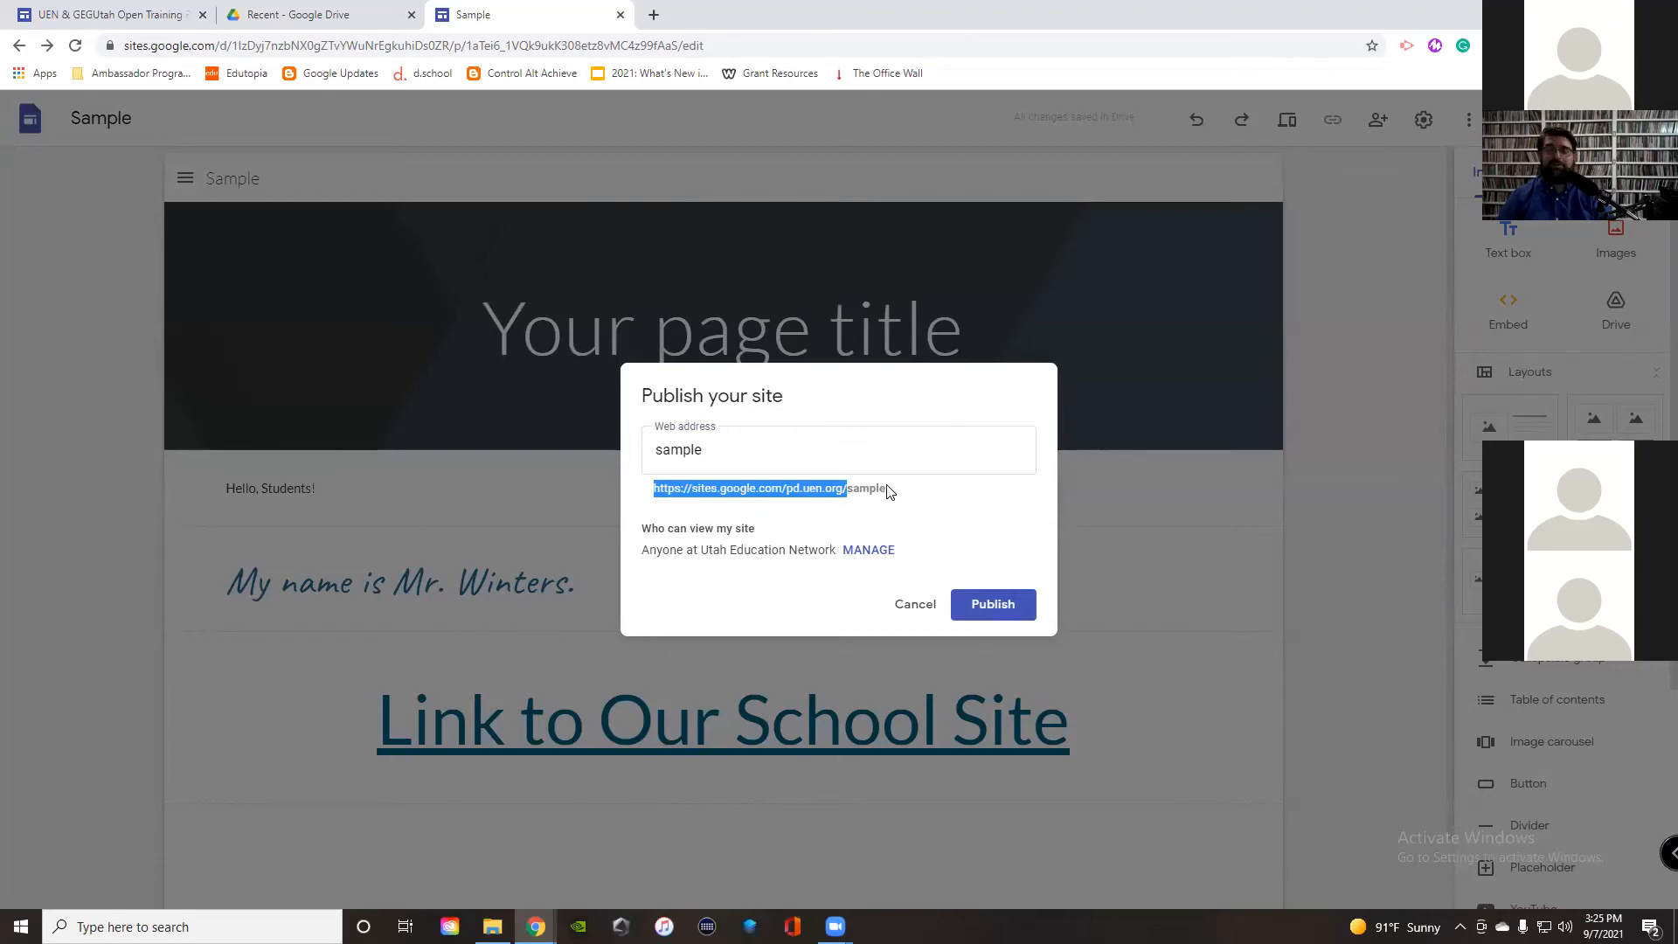
click(903, 501)
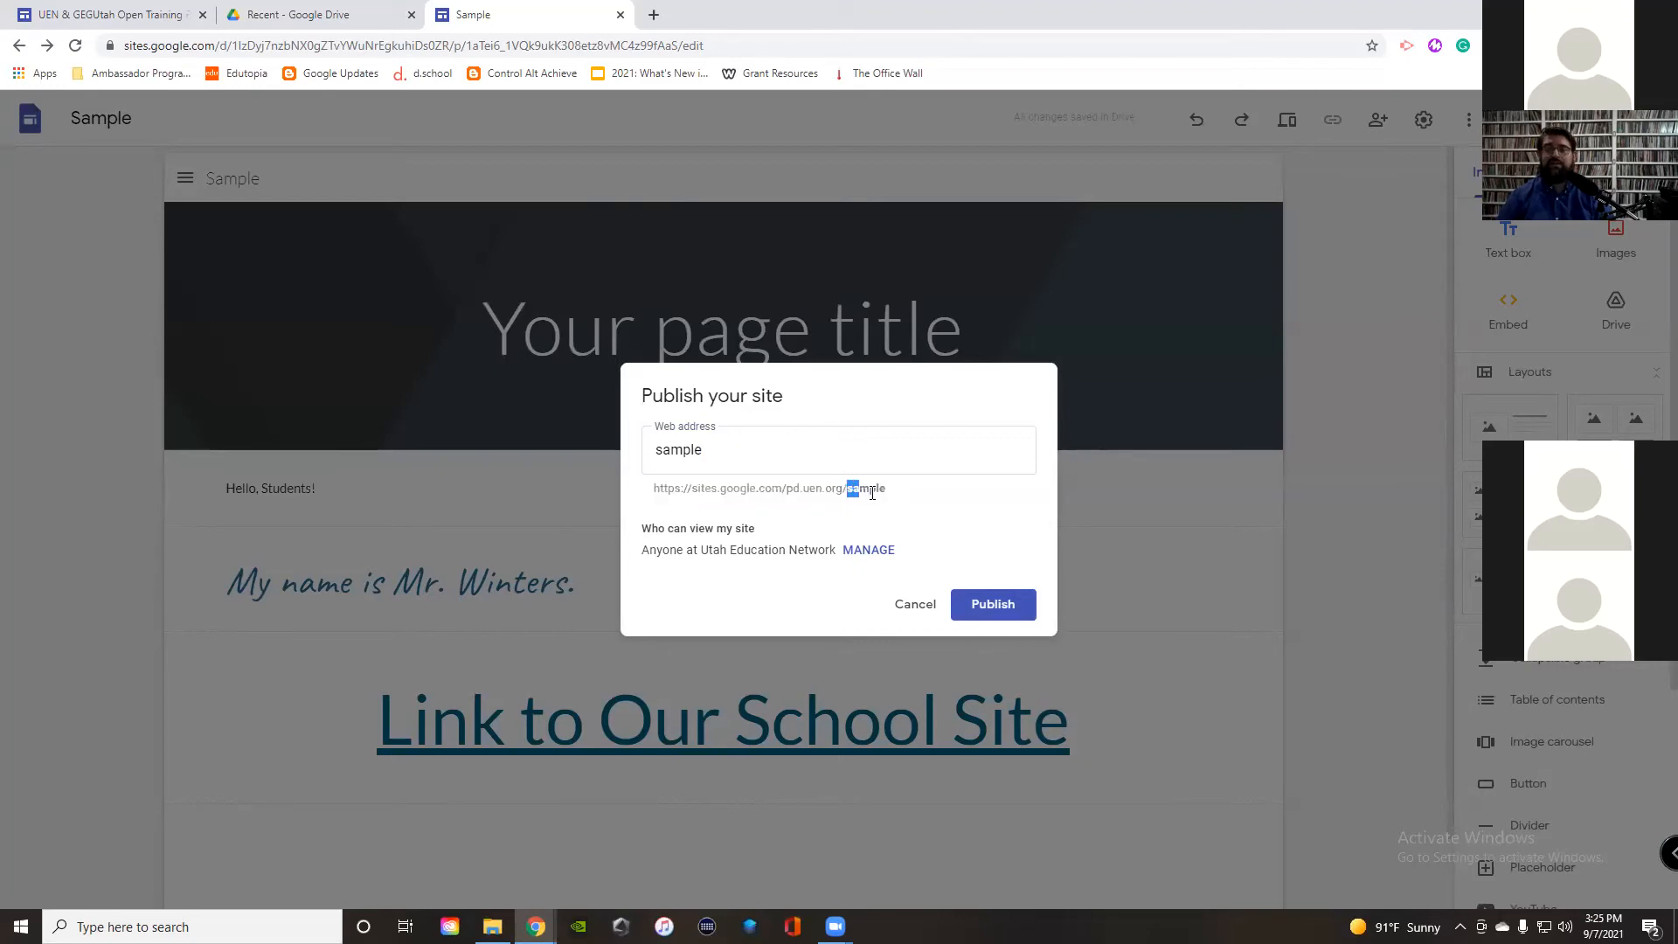
double_click(883, 490)
Step: Change the published site's visibility to Public
click(868, 550)
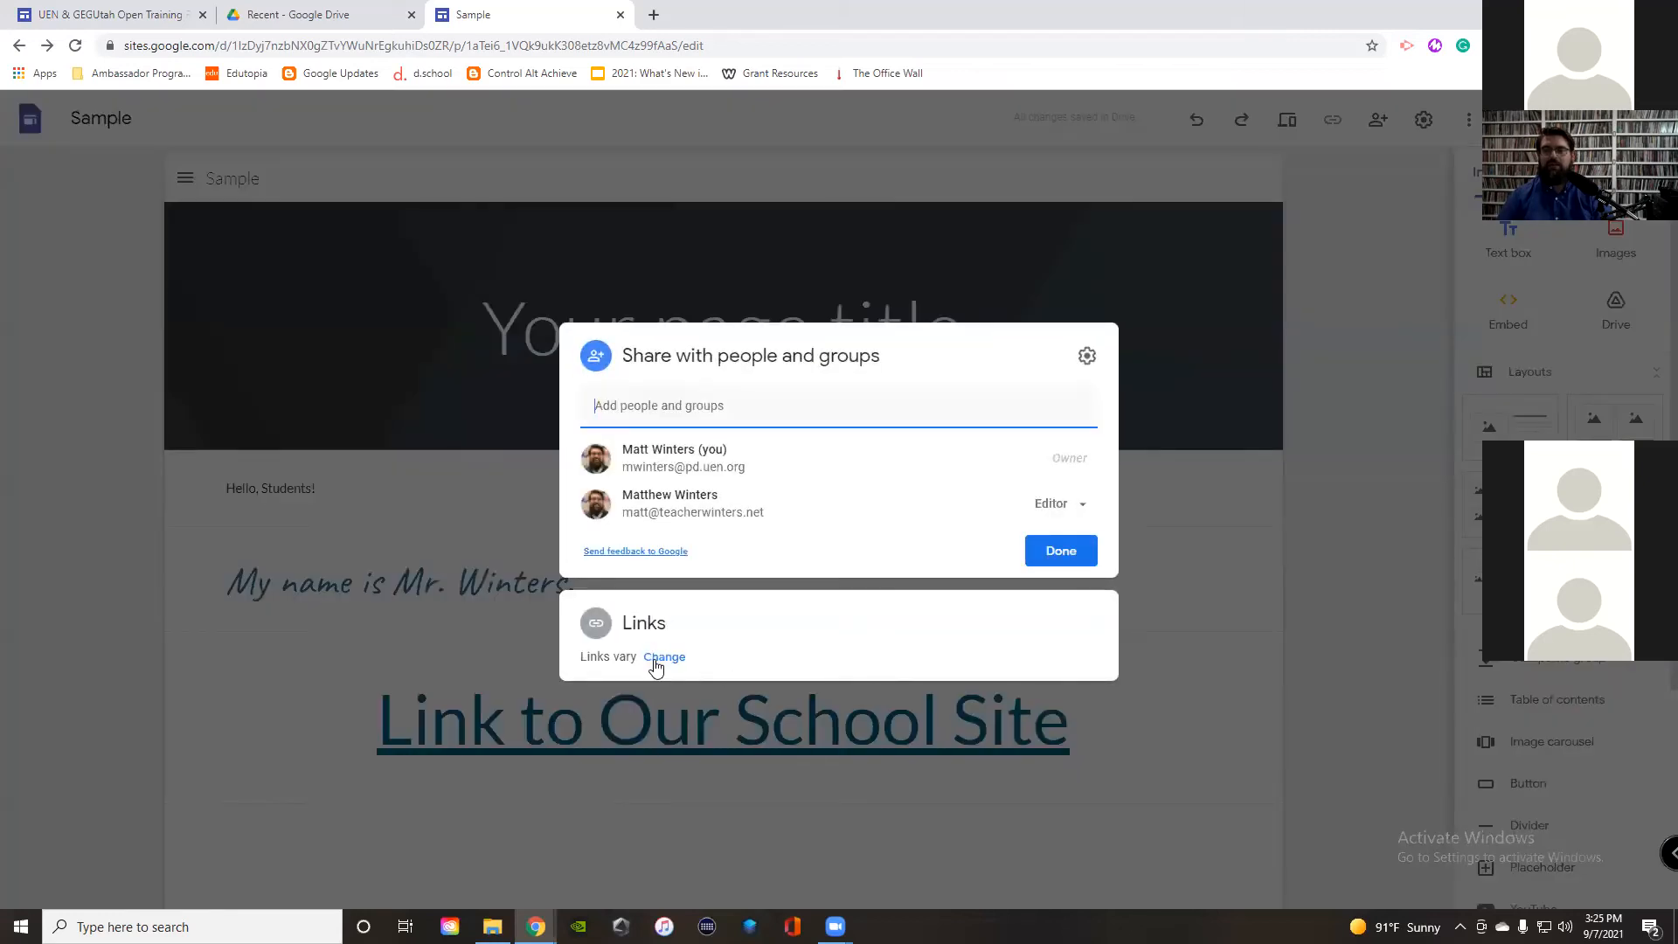
click(656, 657)
click(787, 591)
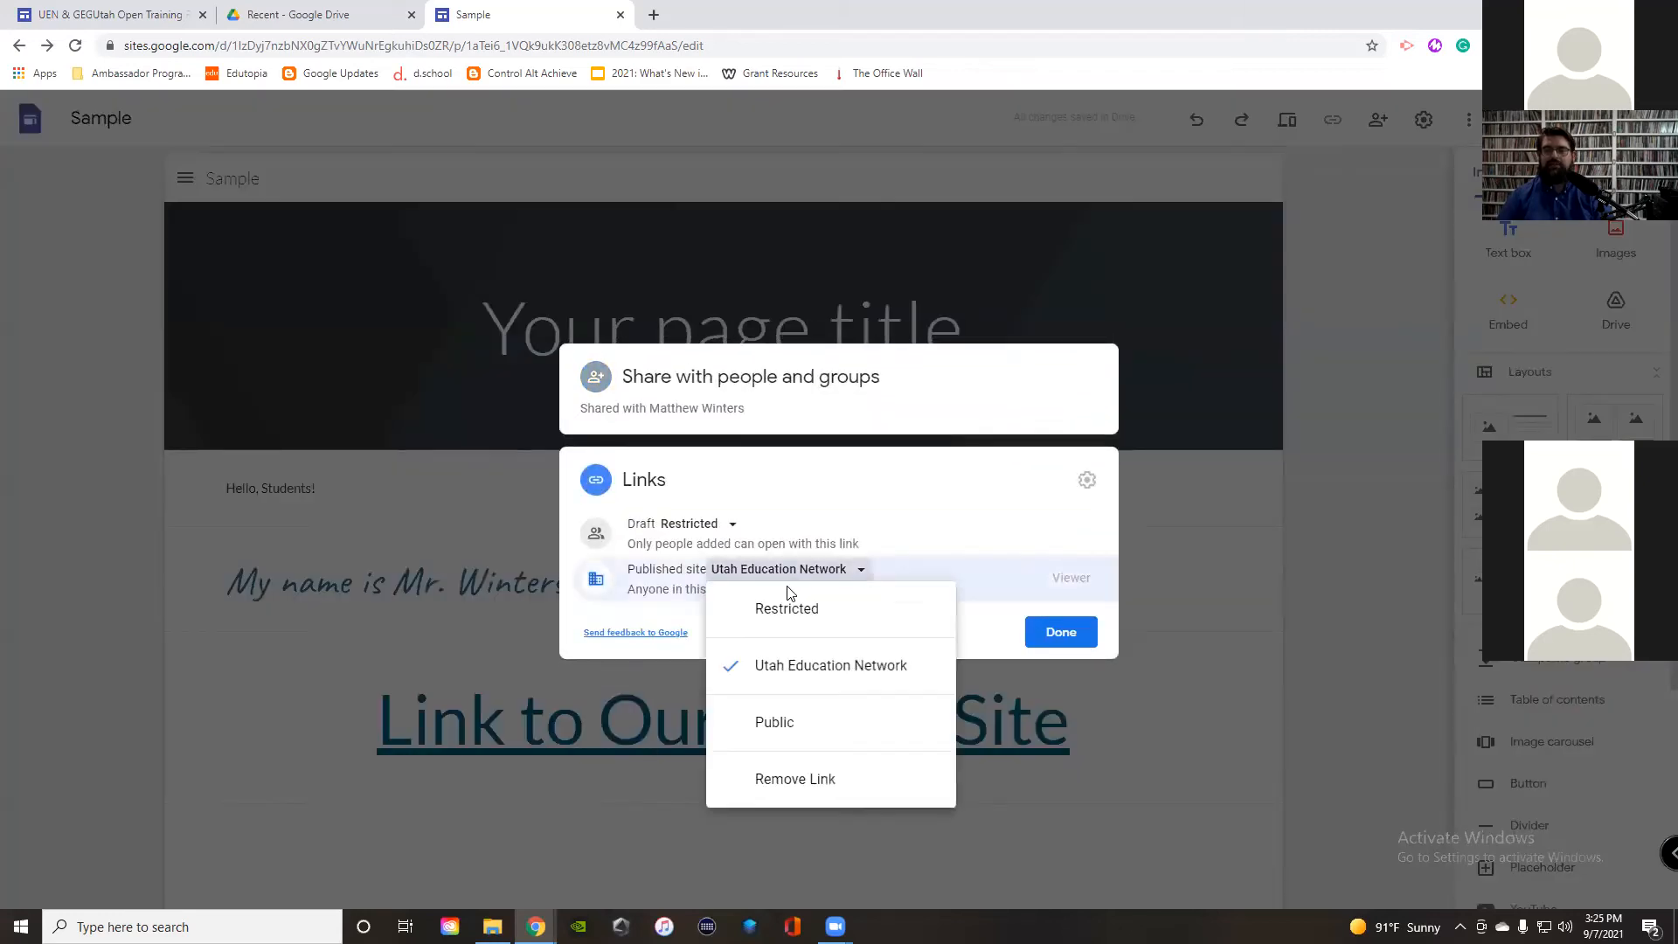
click(825, 731)
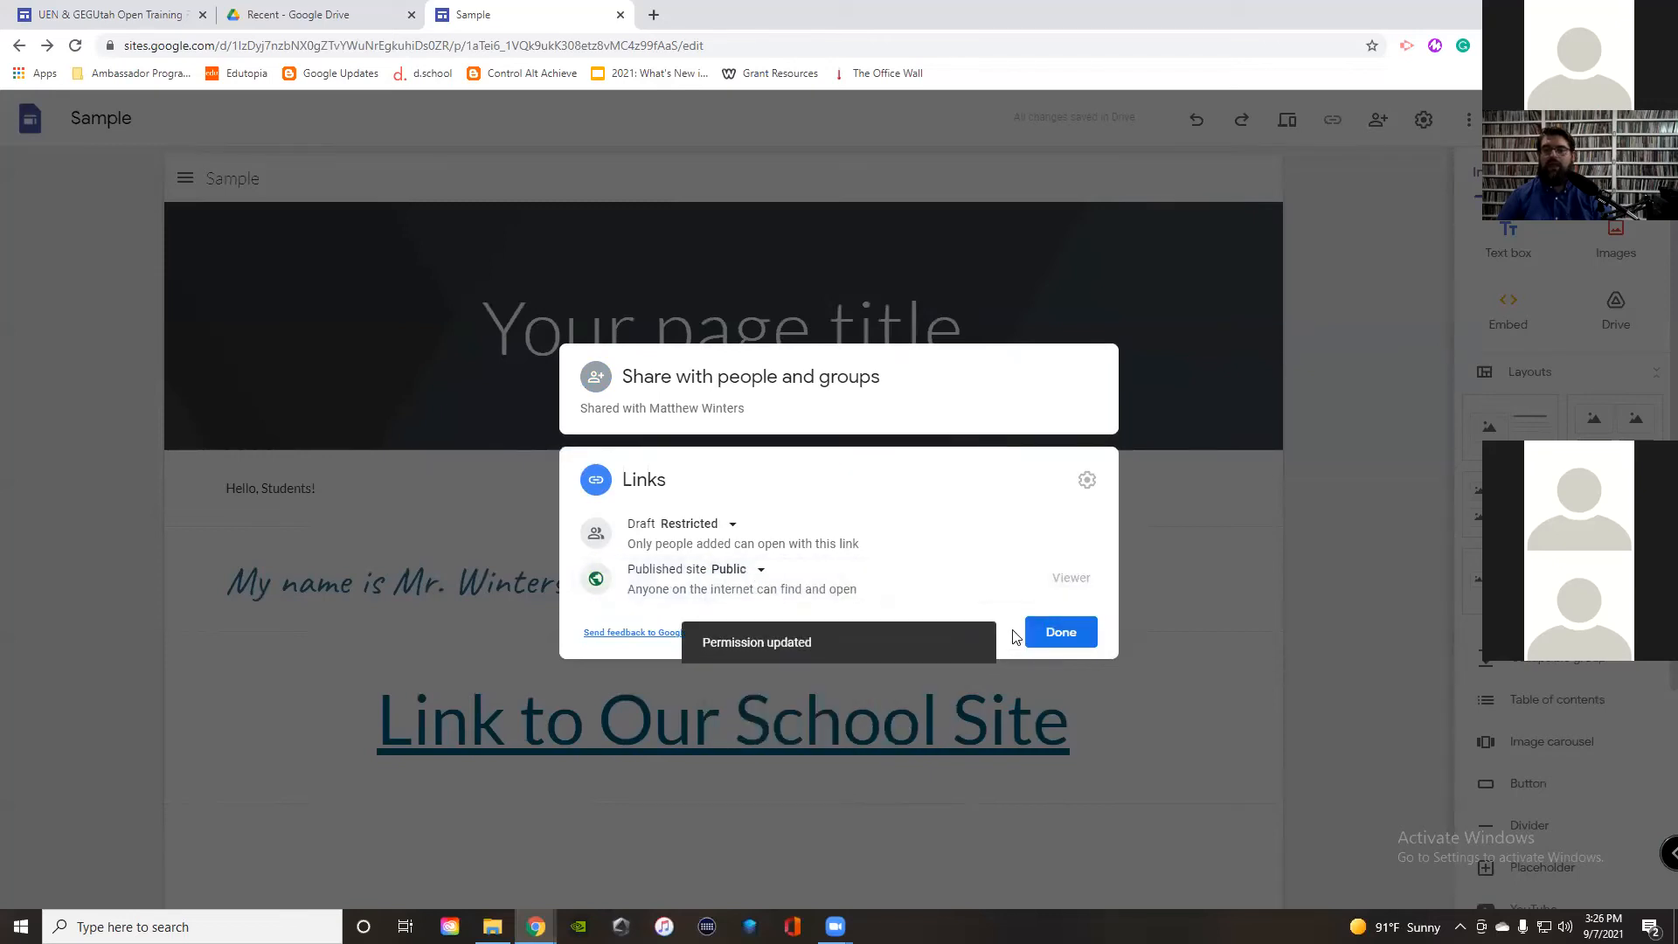
click(1054, 637)
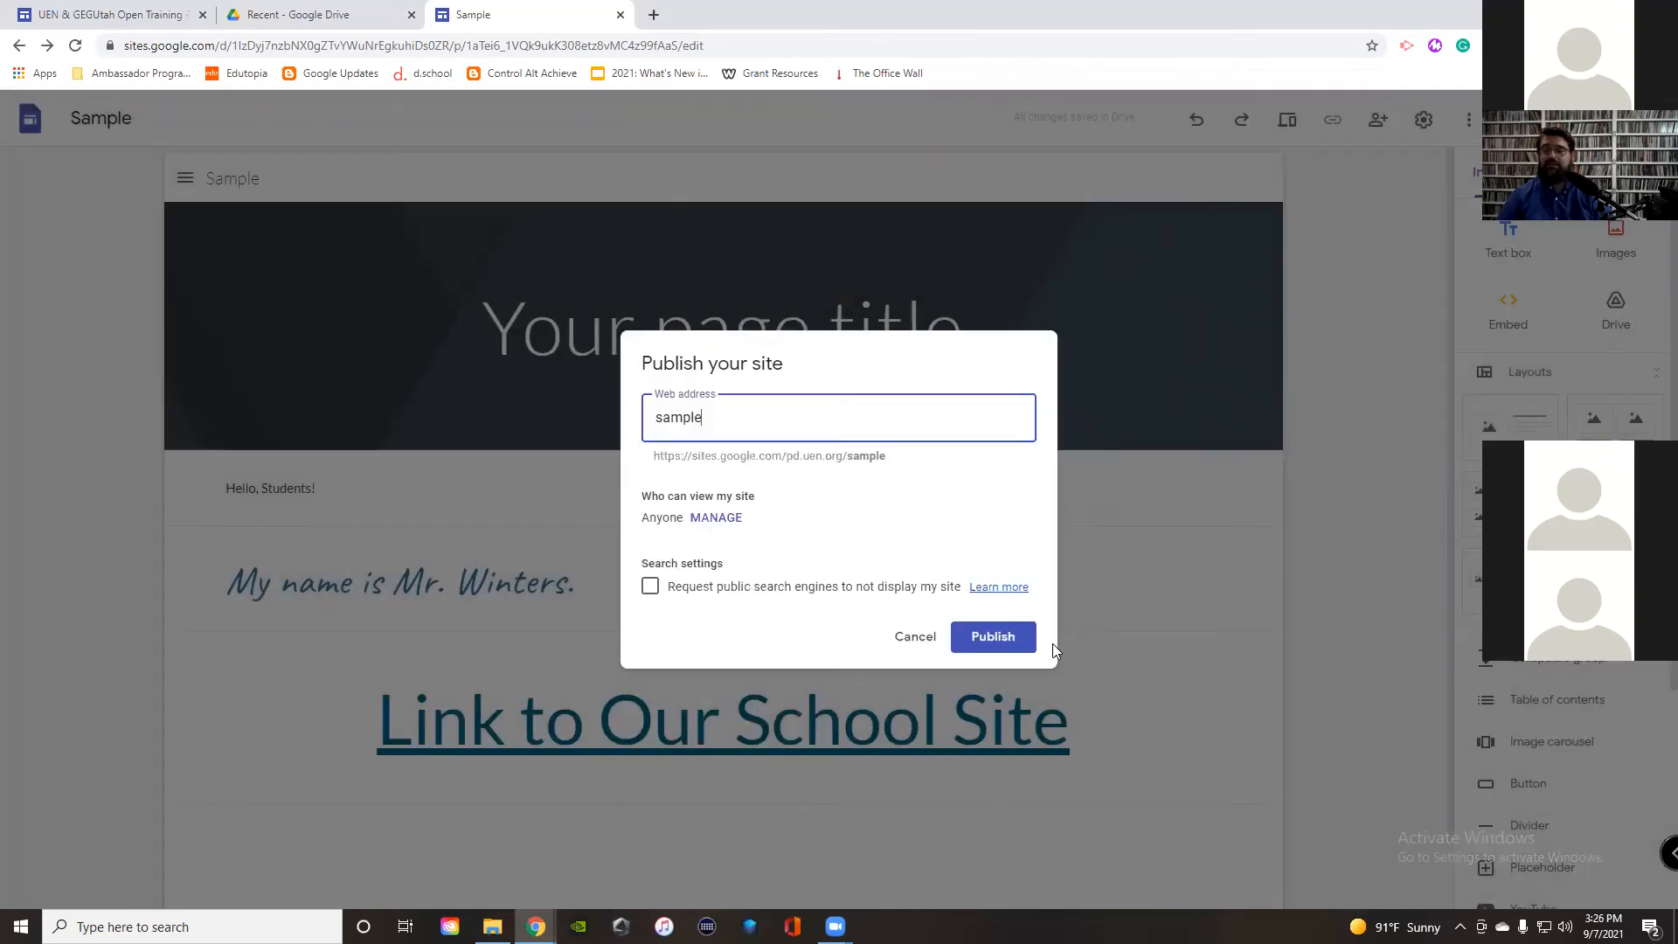
Step: Request that search engines not display the site, then publish it
drag(673, 593, 957, 602)
click(959, 598)
click(740, 591)
click(664, 598)
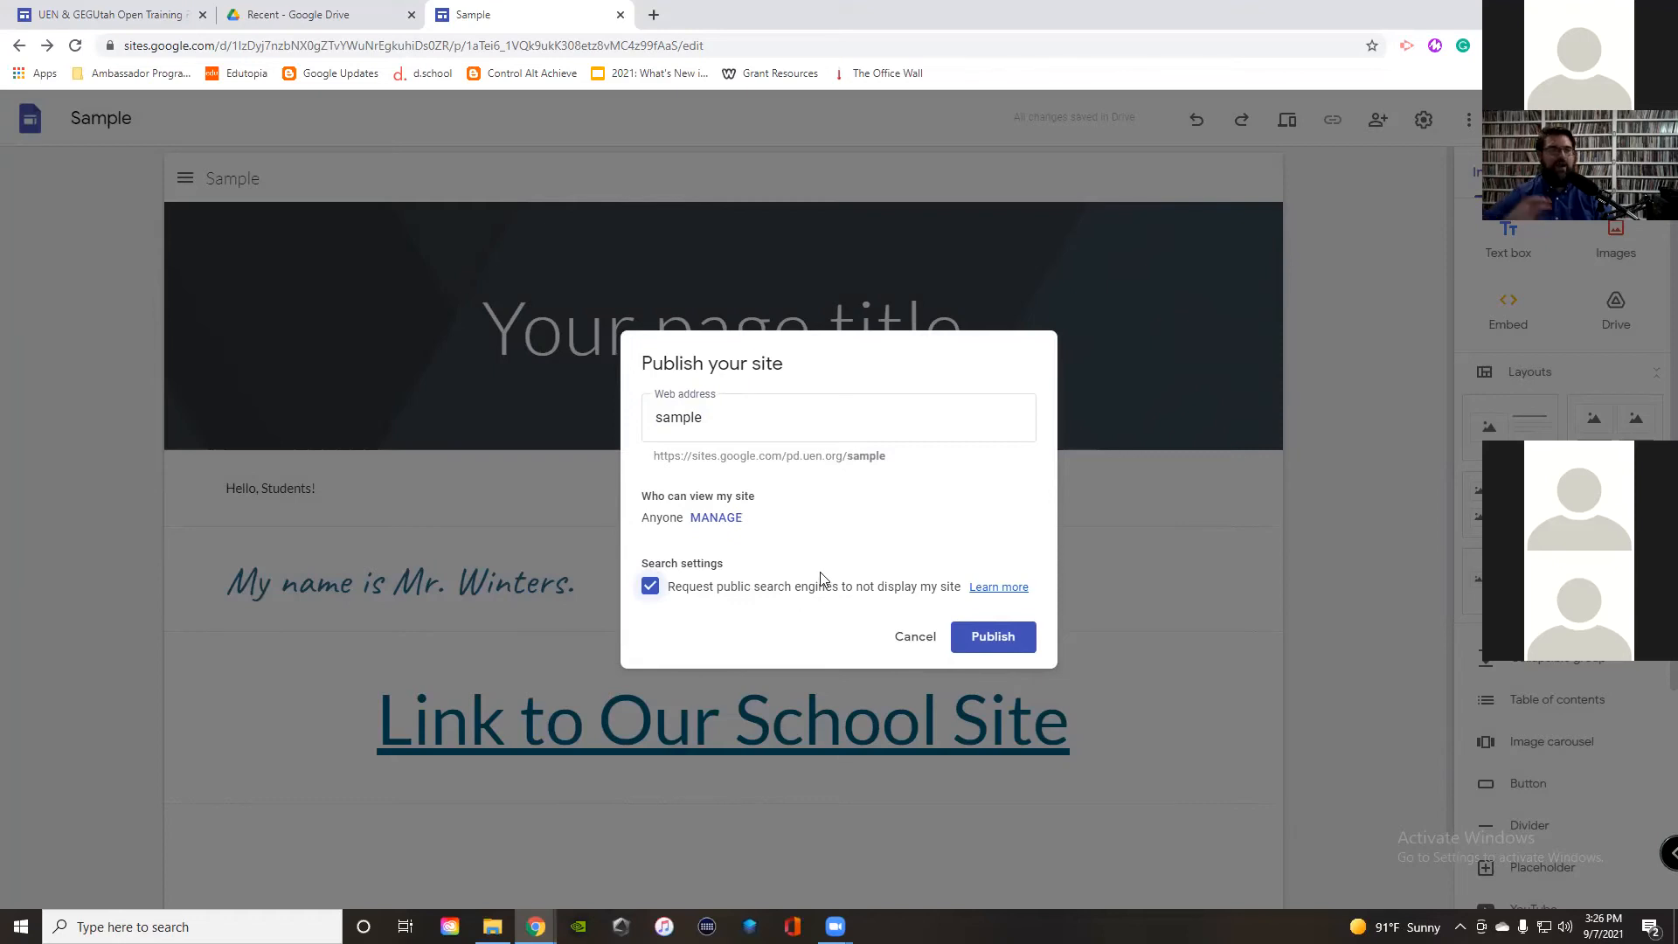
click(999, 643)
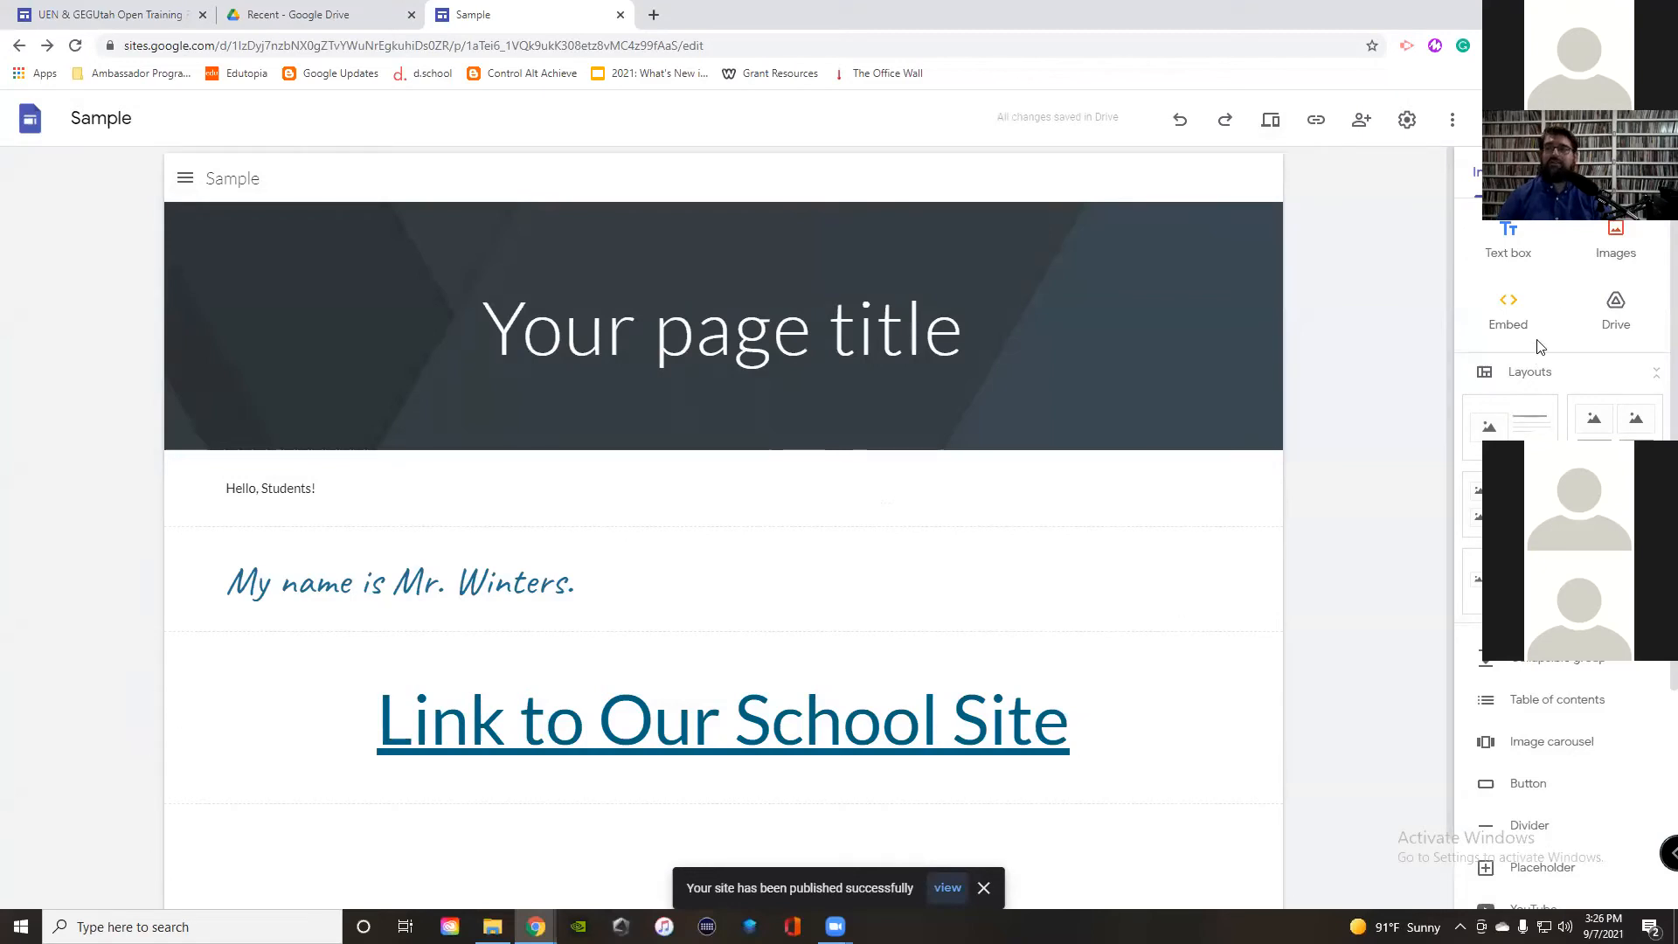
Step: Delete the Link to Our School Site section and preview the changes before returning to editing
click(936, 683)
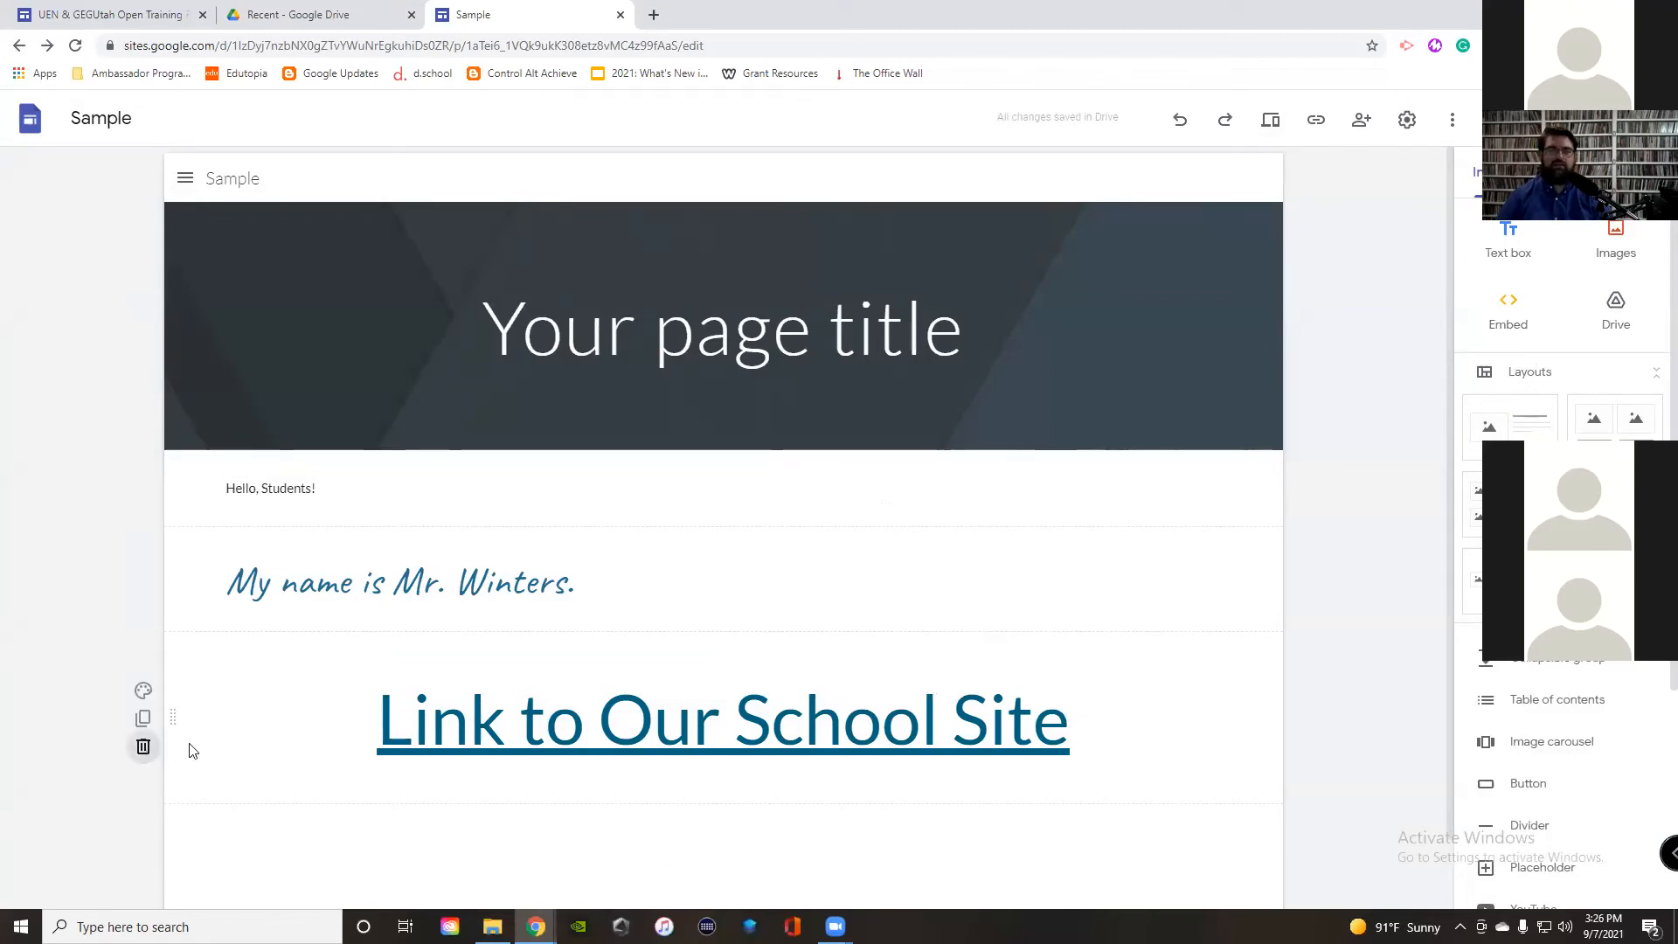
click(144, 746)
click(1648, 119)
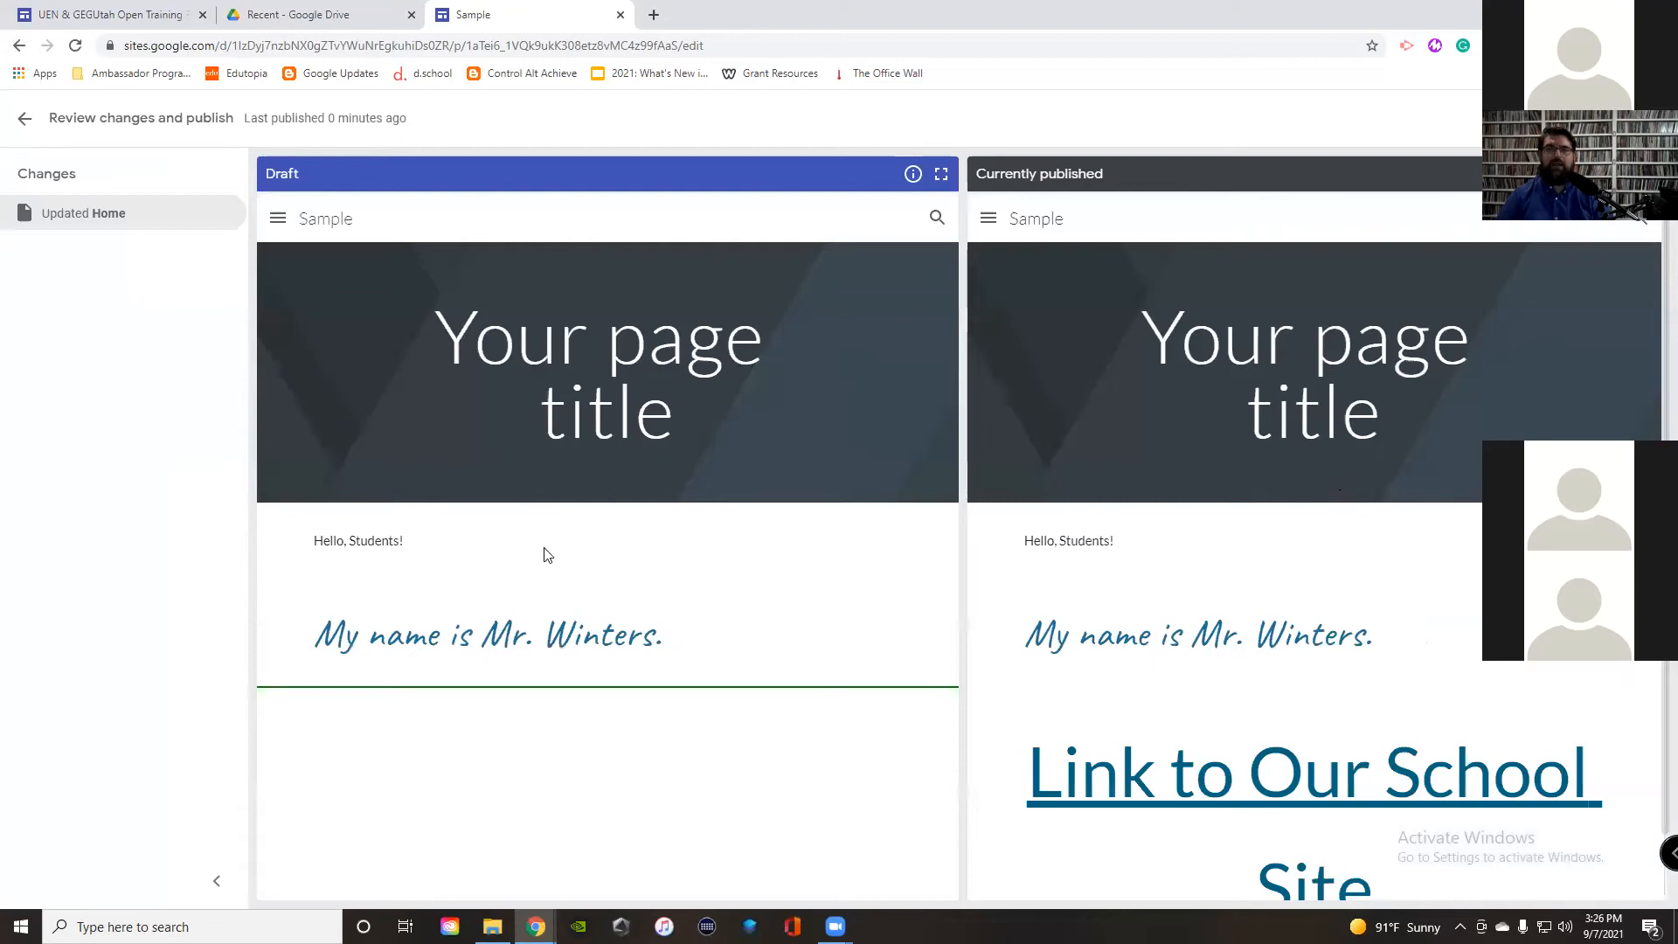
scroll(1249, 415, down, 1)
scroll(1249, 415, up, 1)
scroll(1249, 415, down, 1)
scroll(1249, 415, up, 1)
click(24, 118)
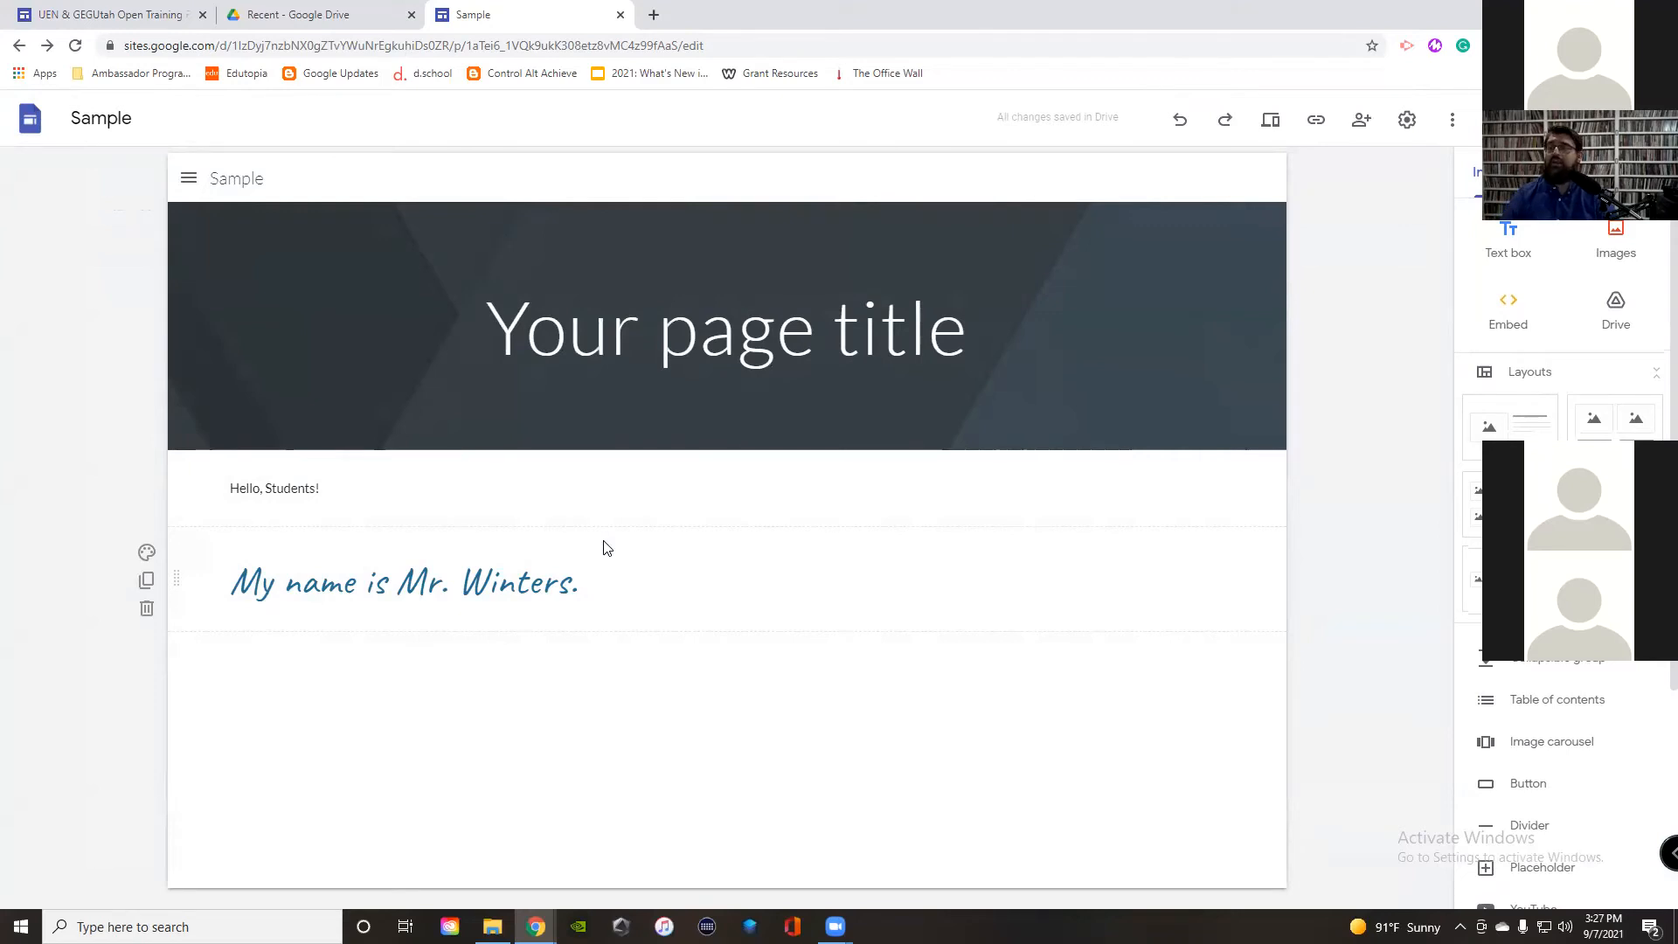
Step: Insert Back To School.mp4 from Drive below the introduction and shrink the video embed
click(1621, 308)
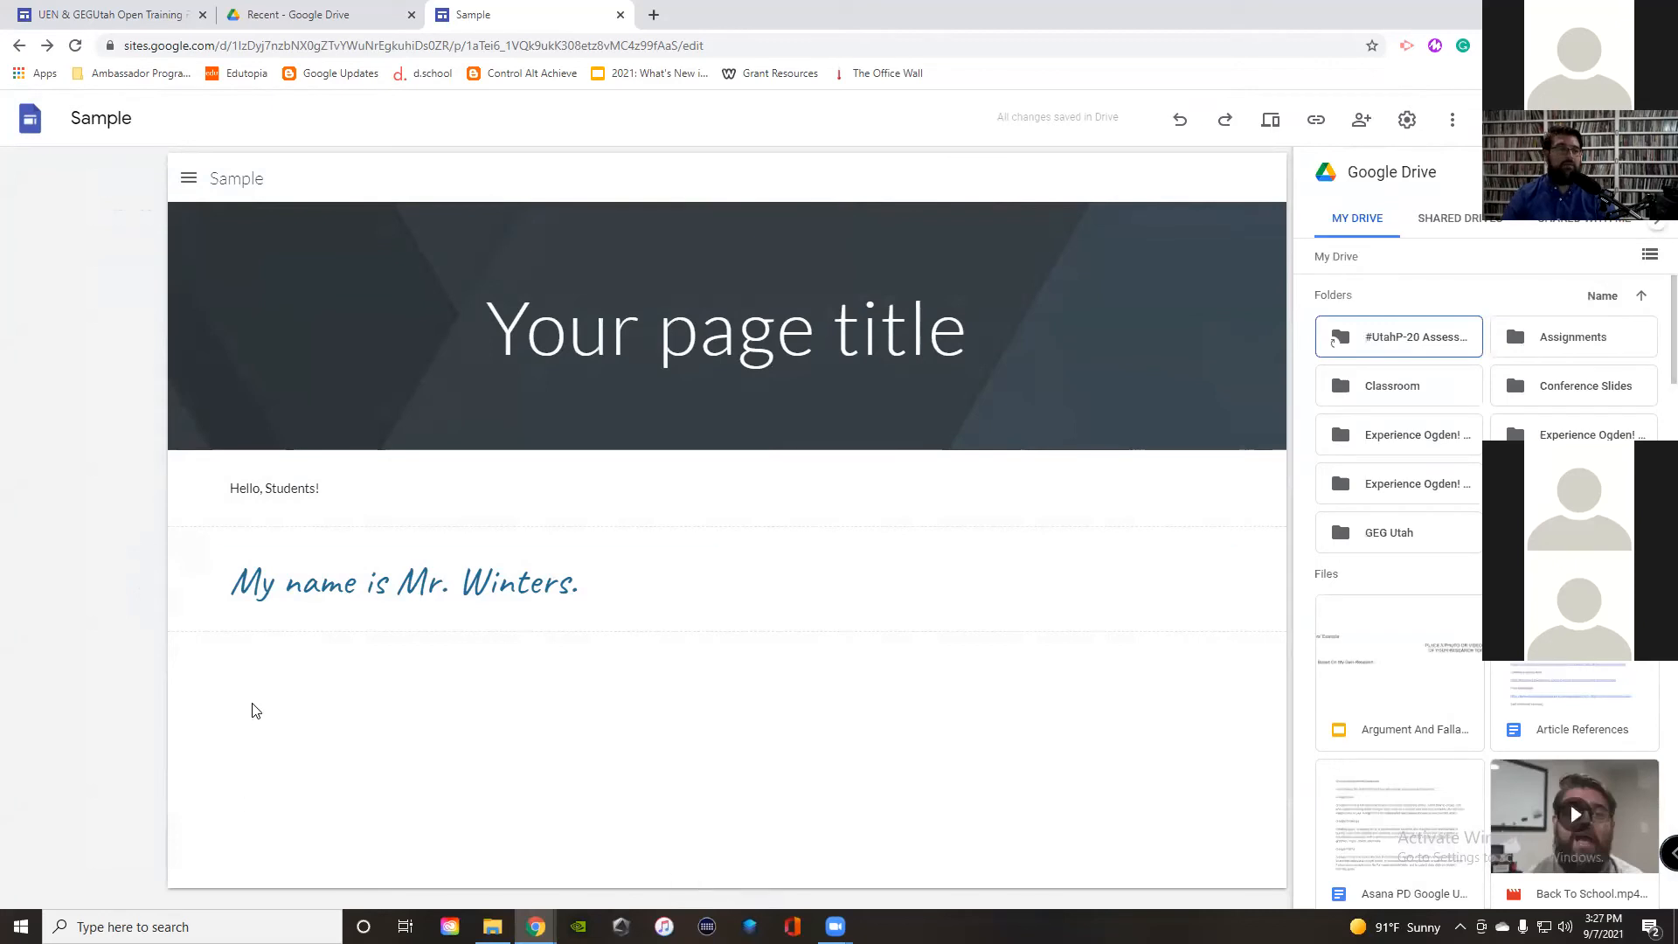
scroll(1574, 808, down, 1)
scroll(1574, 809, down, 1)
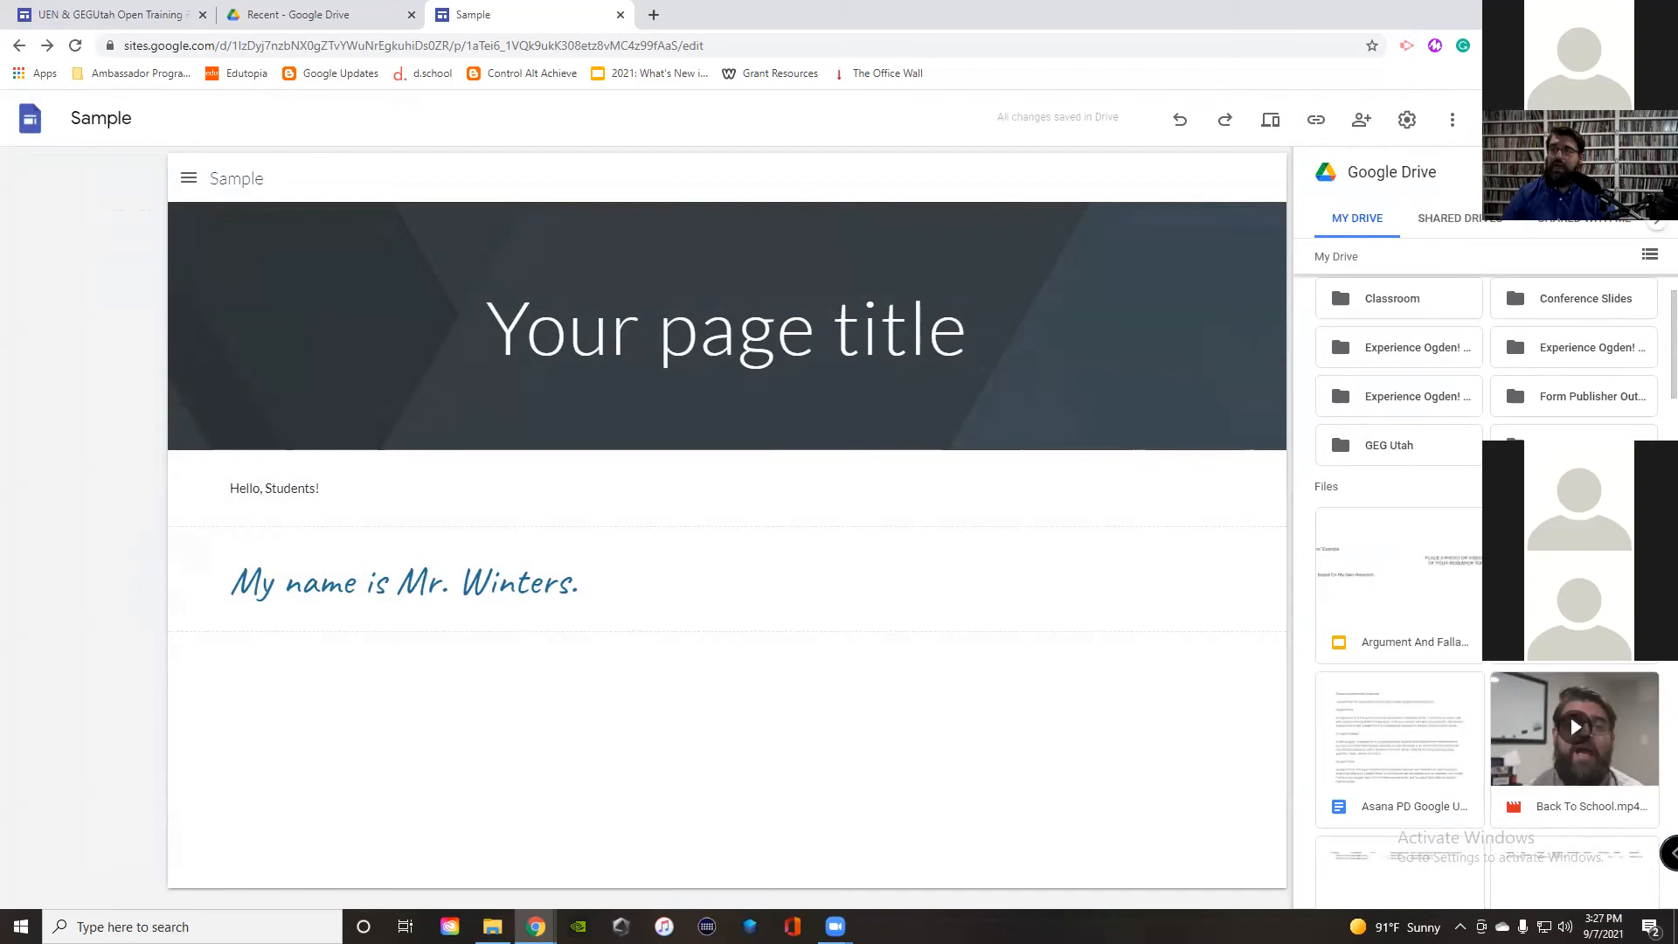
click(1644, 219)
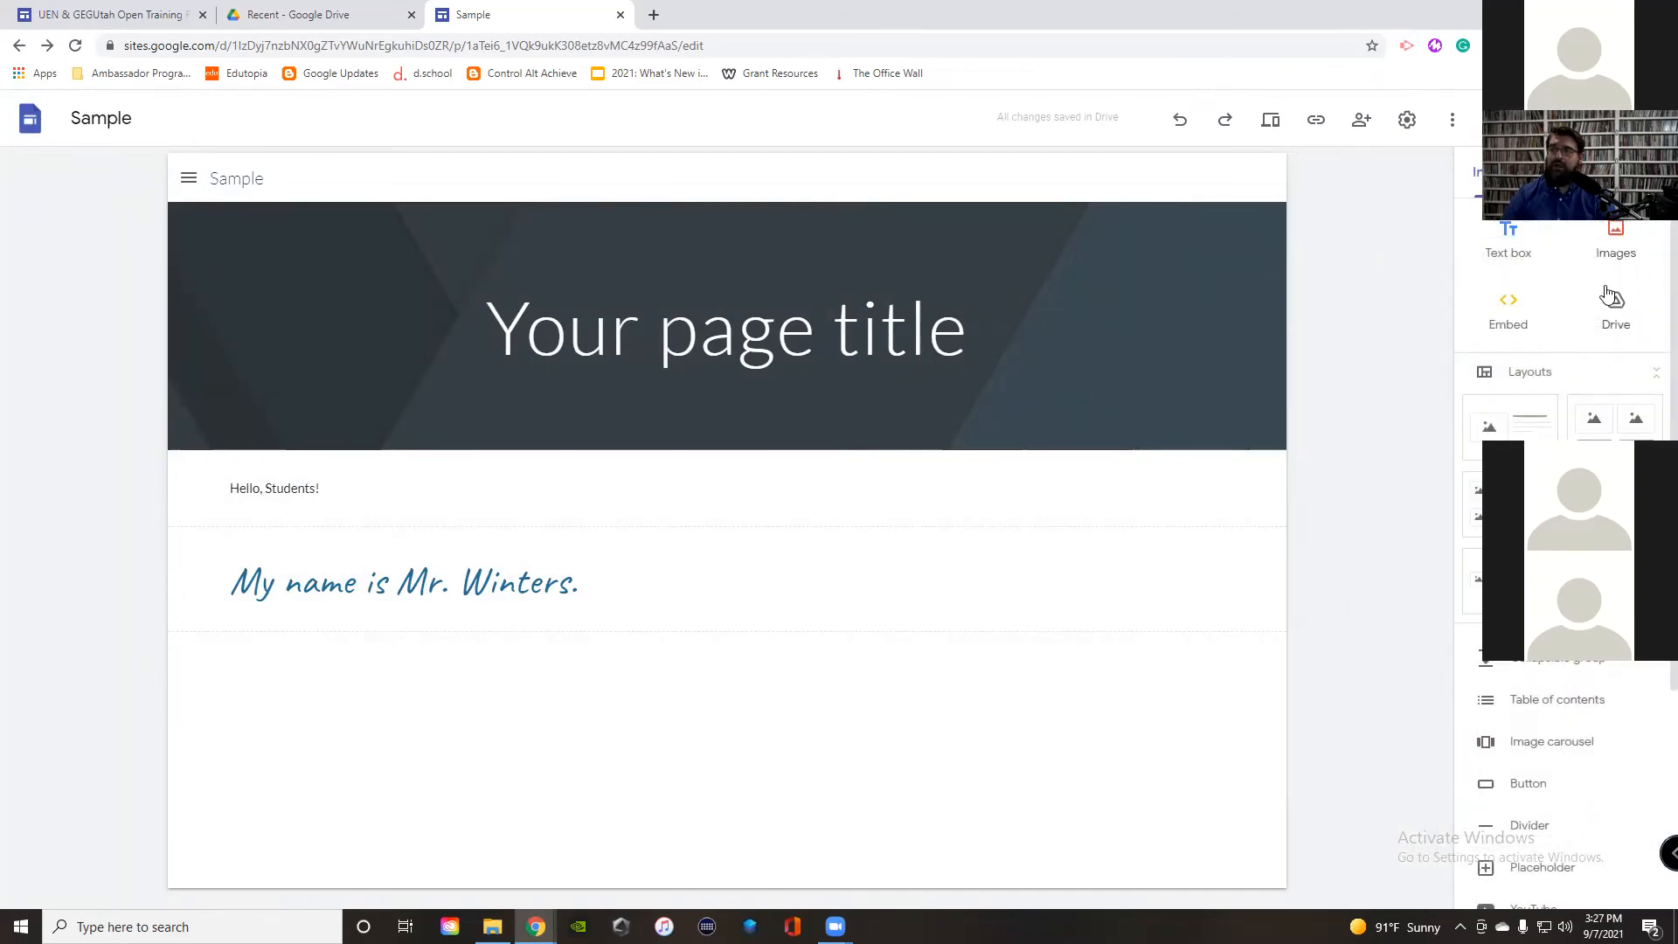
click(1619, 316)
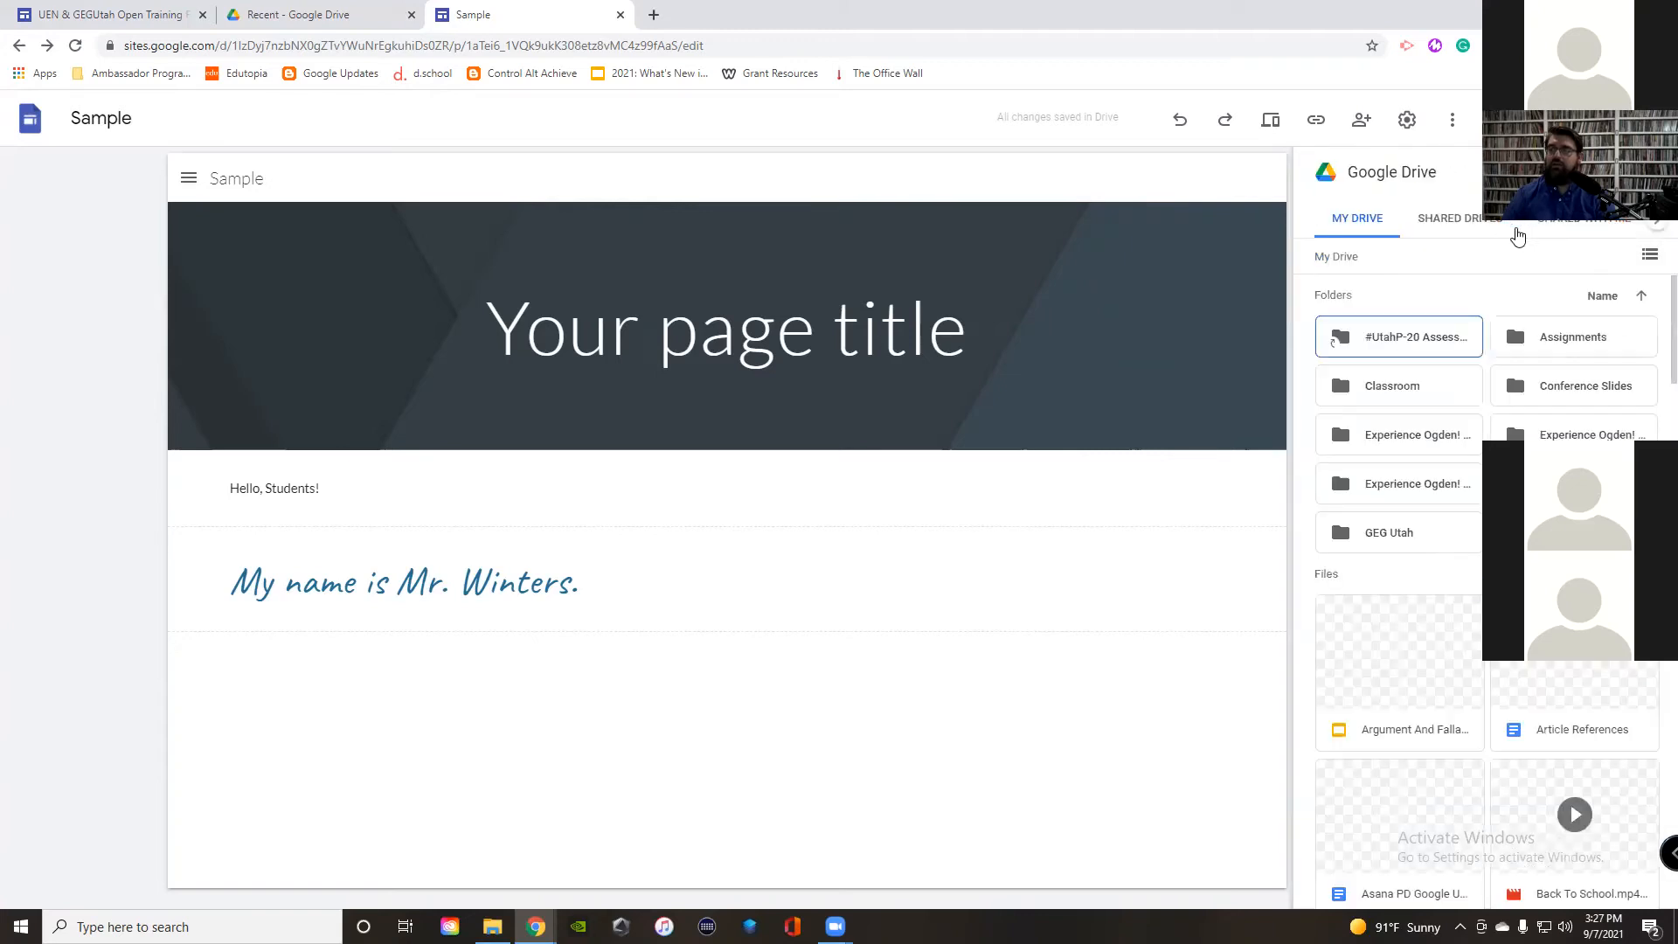
click(1598, 839)
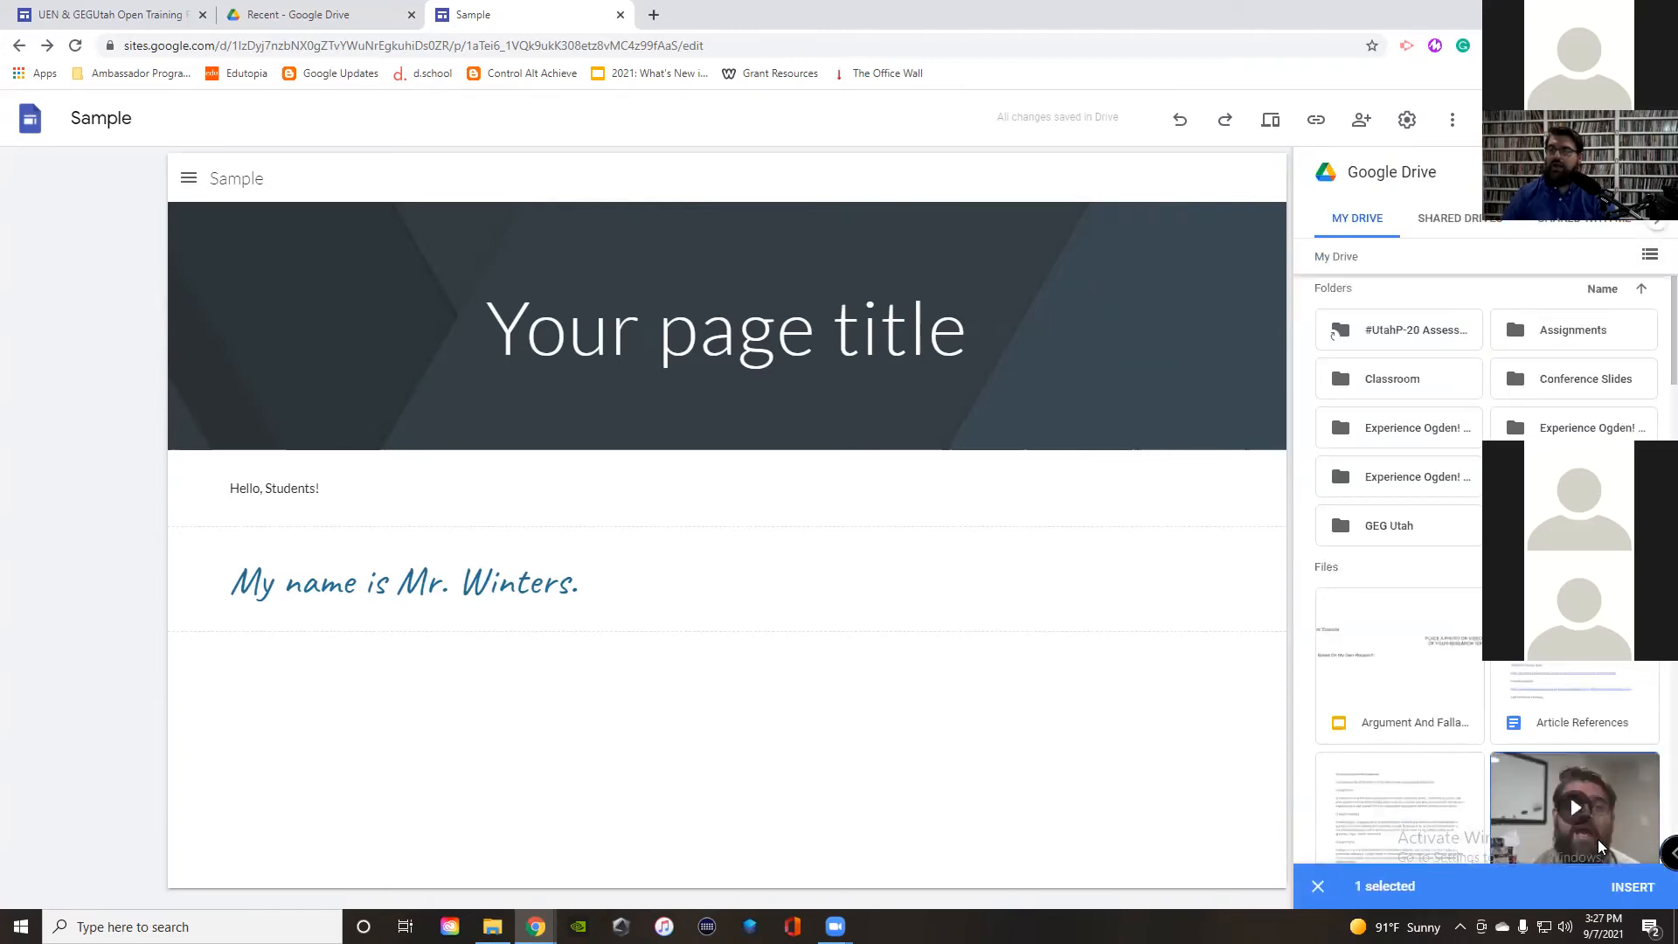
click(1631, 888)
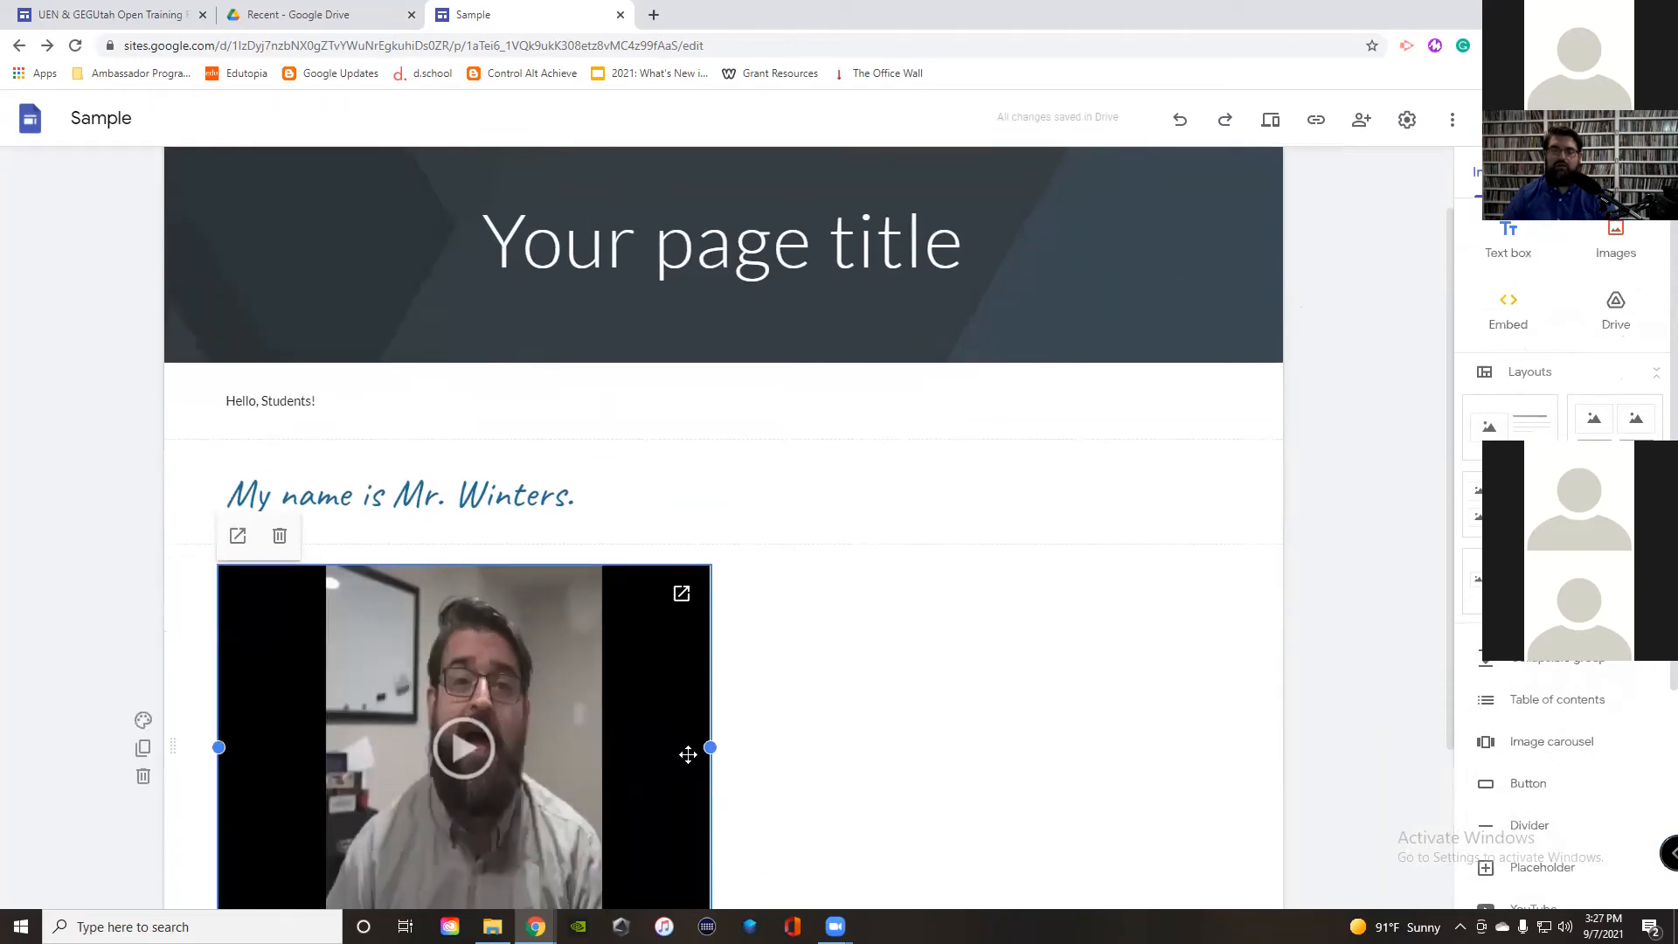
scroll(690, 750, down, 3)
drag(467, 705, 498, 616)
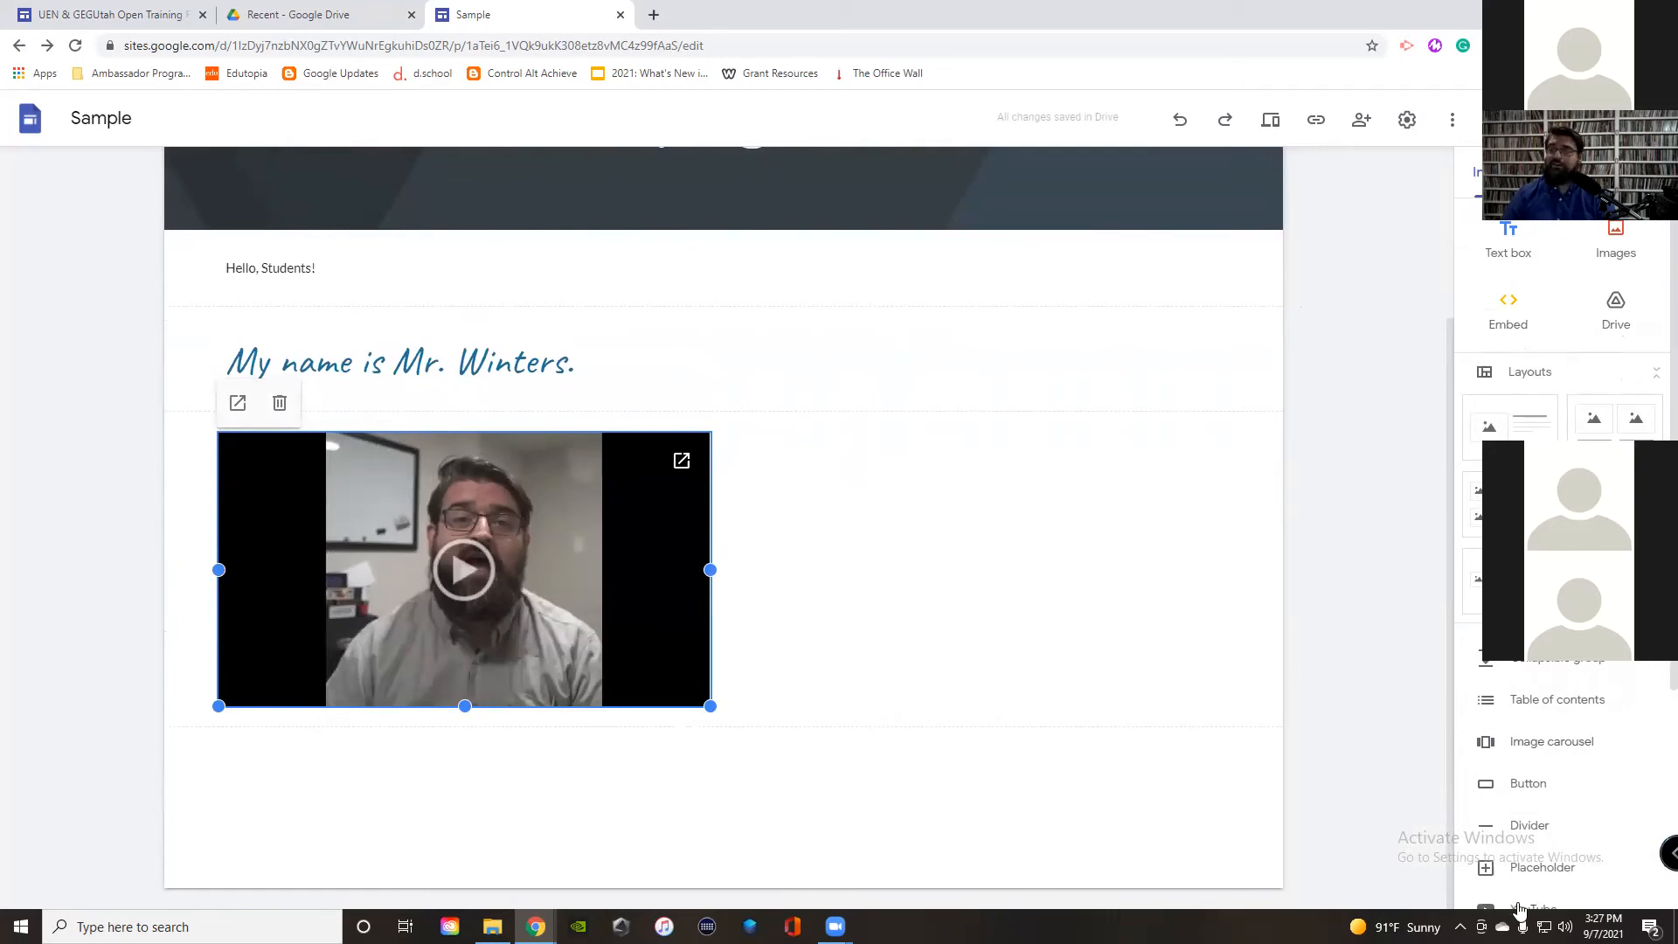
Step: Search YouTube for 'uen' and insert the UEN PDTV: ISTE Certification video
scroll(1565, 796, down, 1)
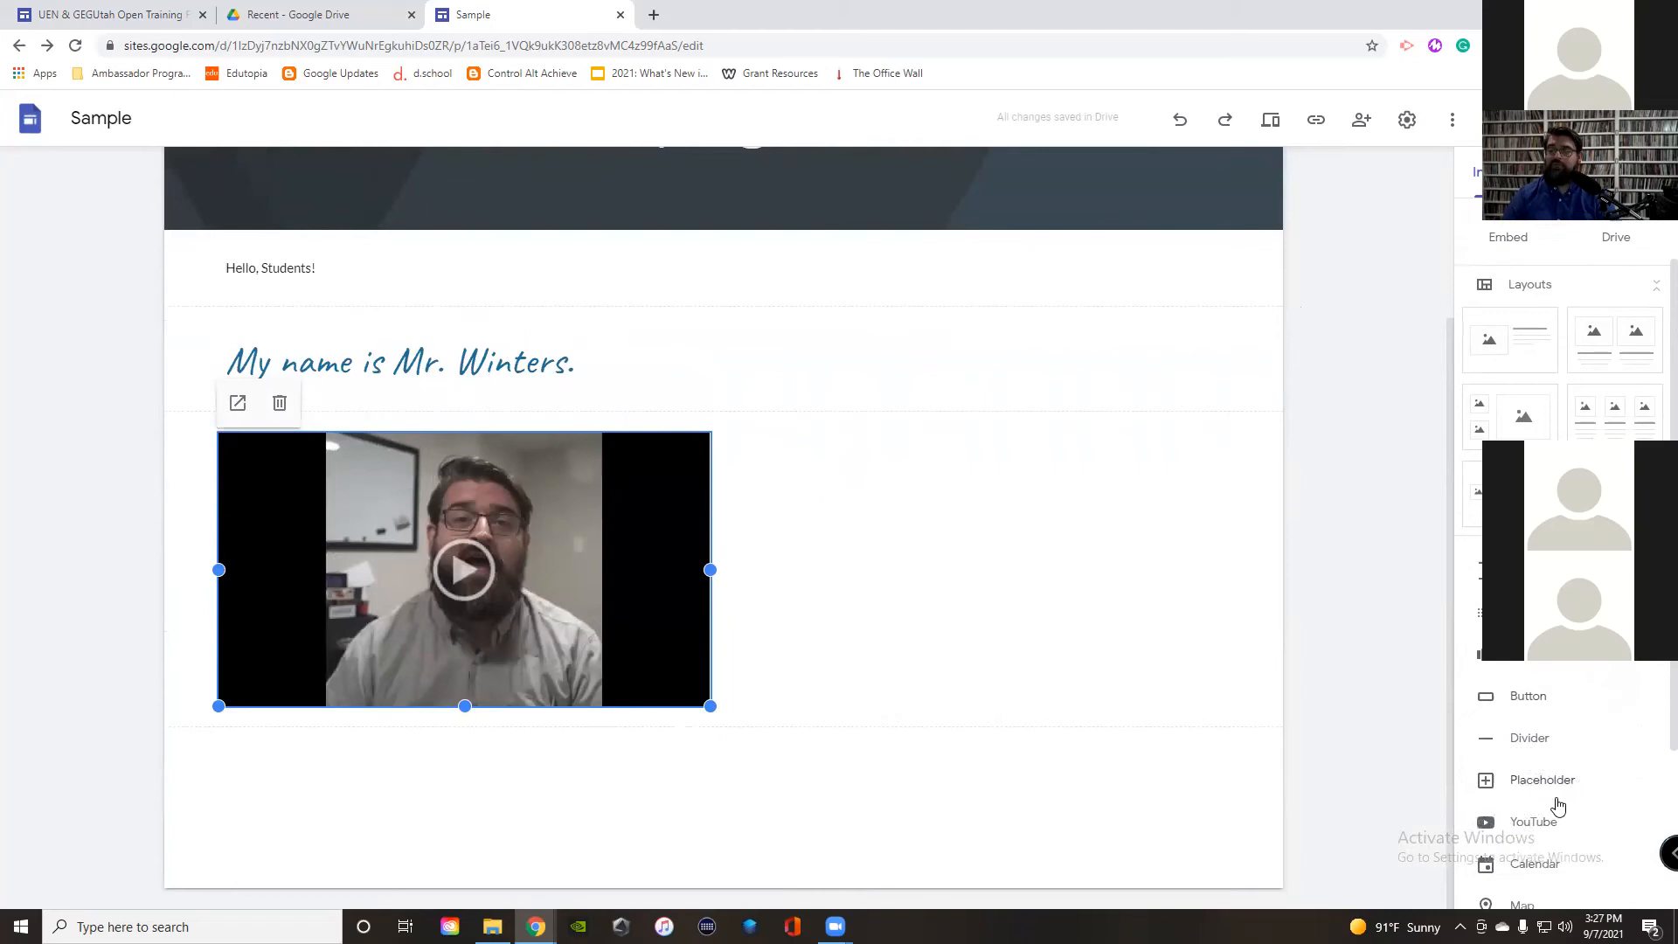
scroll(1559, 804, up, 1)
scroll(1529, 700, down, 3)
click(1546, 687)
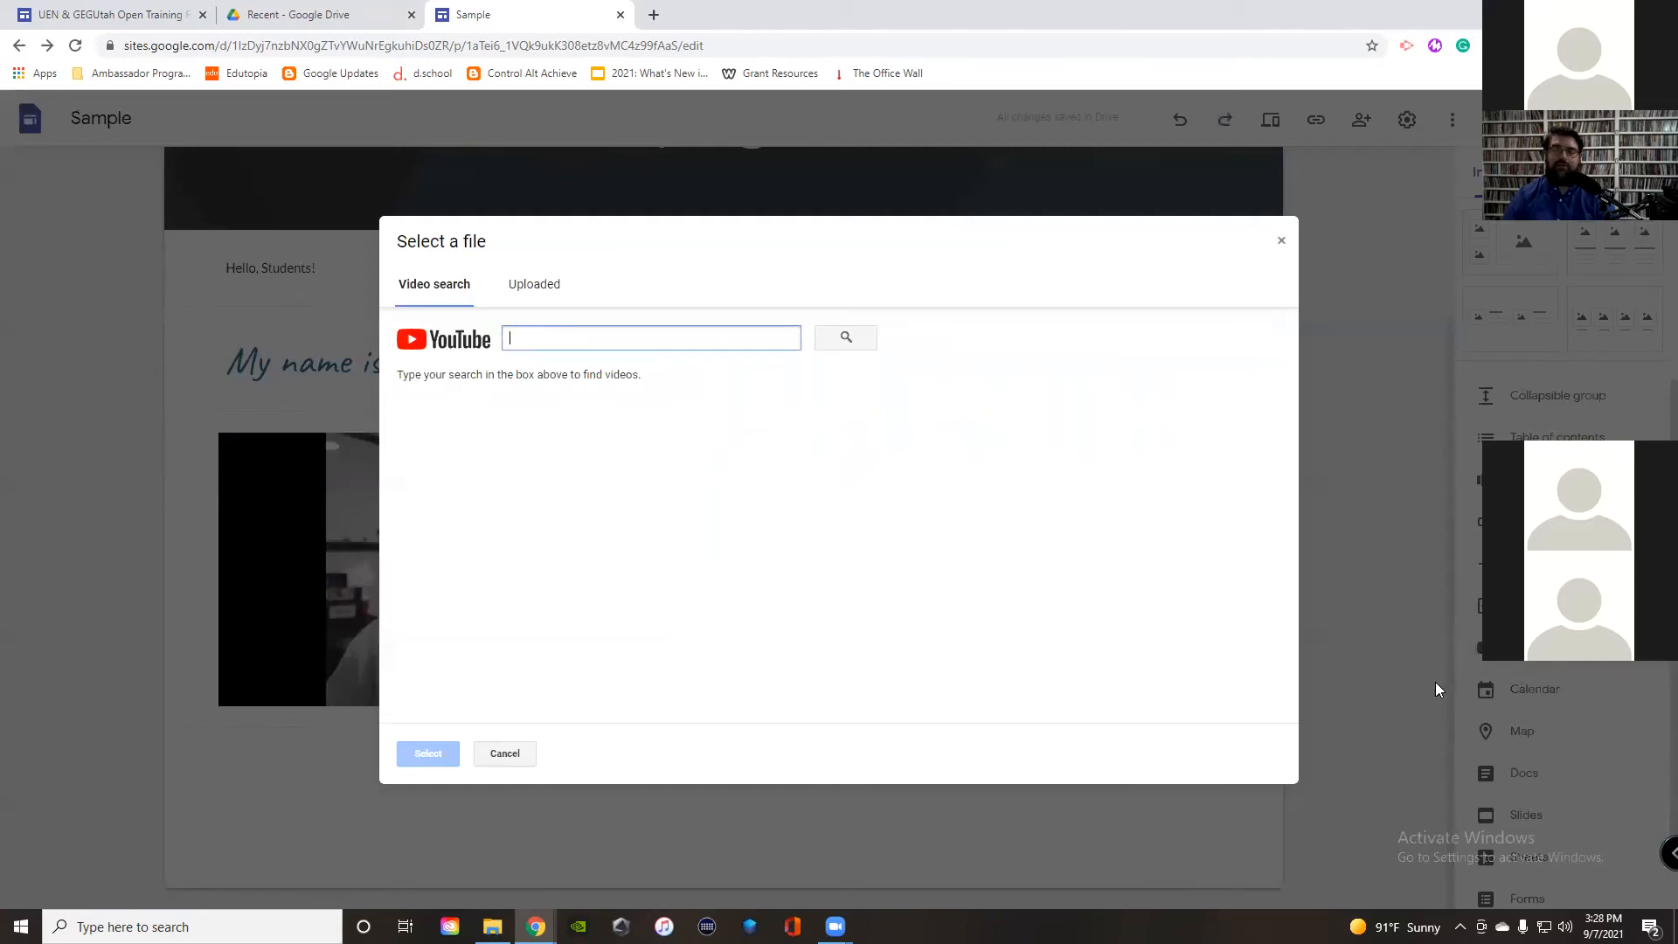
text(uen training)
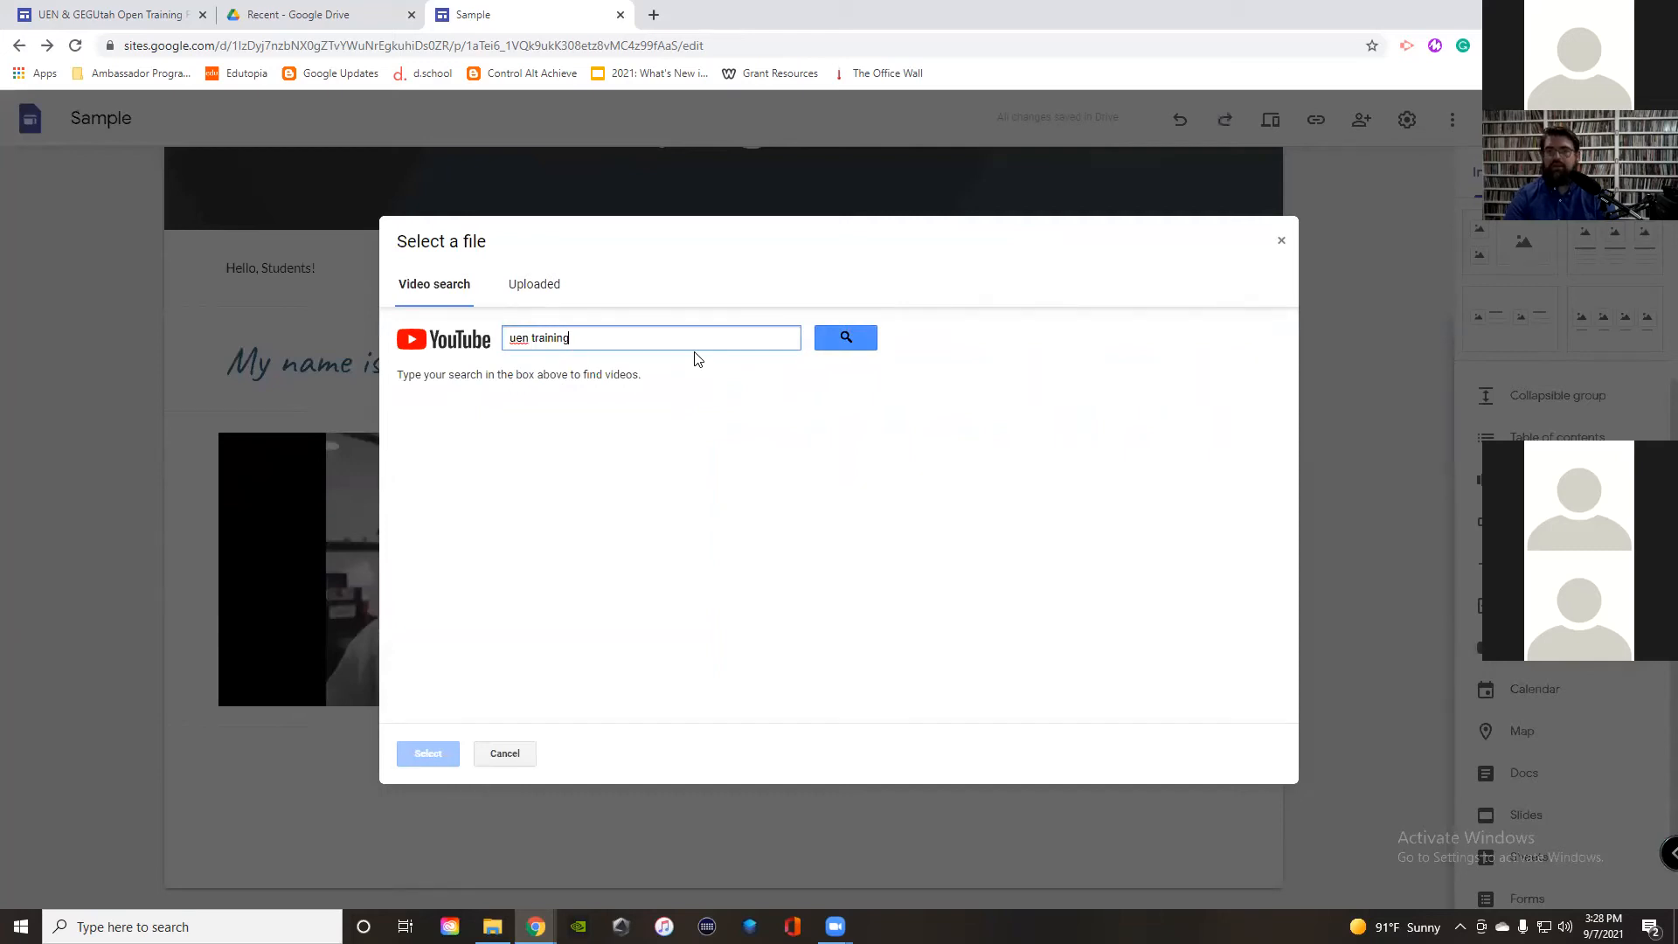
key(Return)
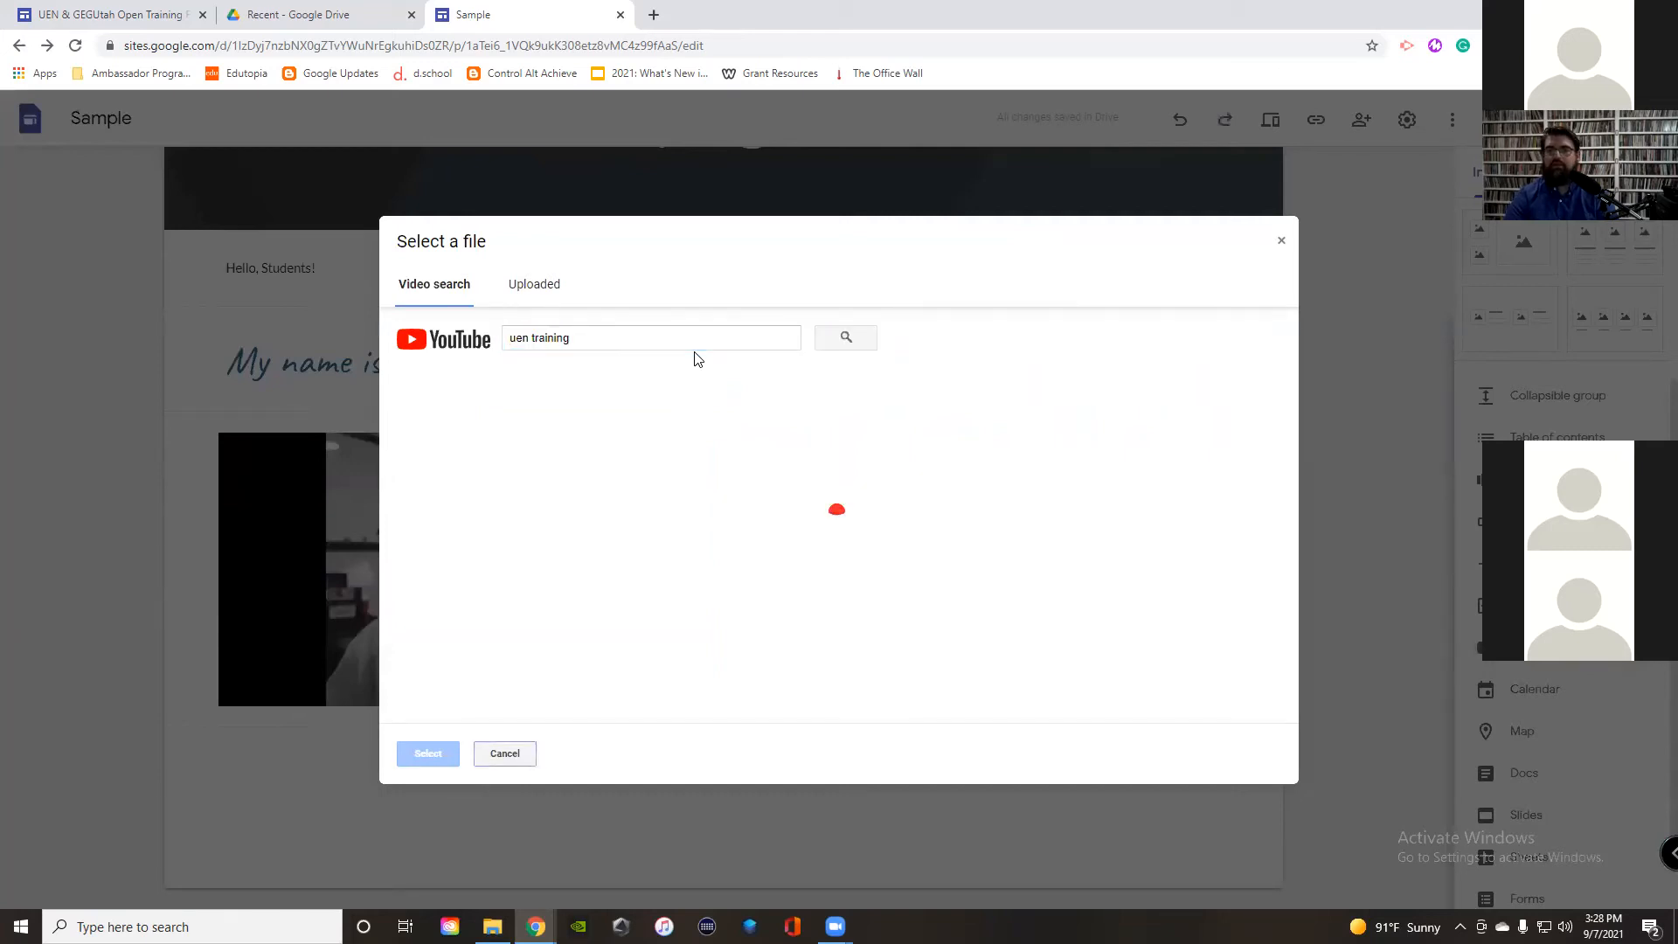
click(697, 429)
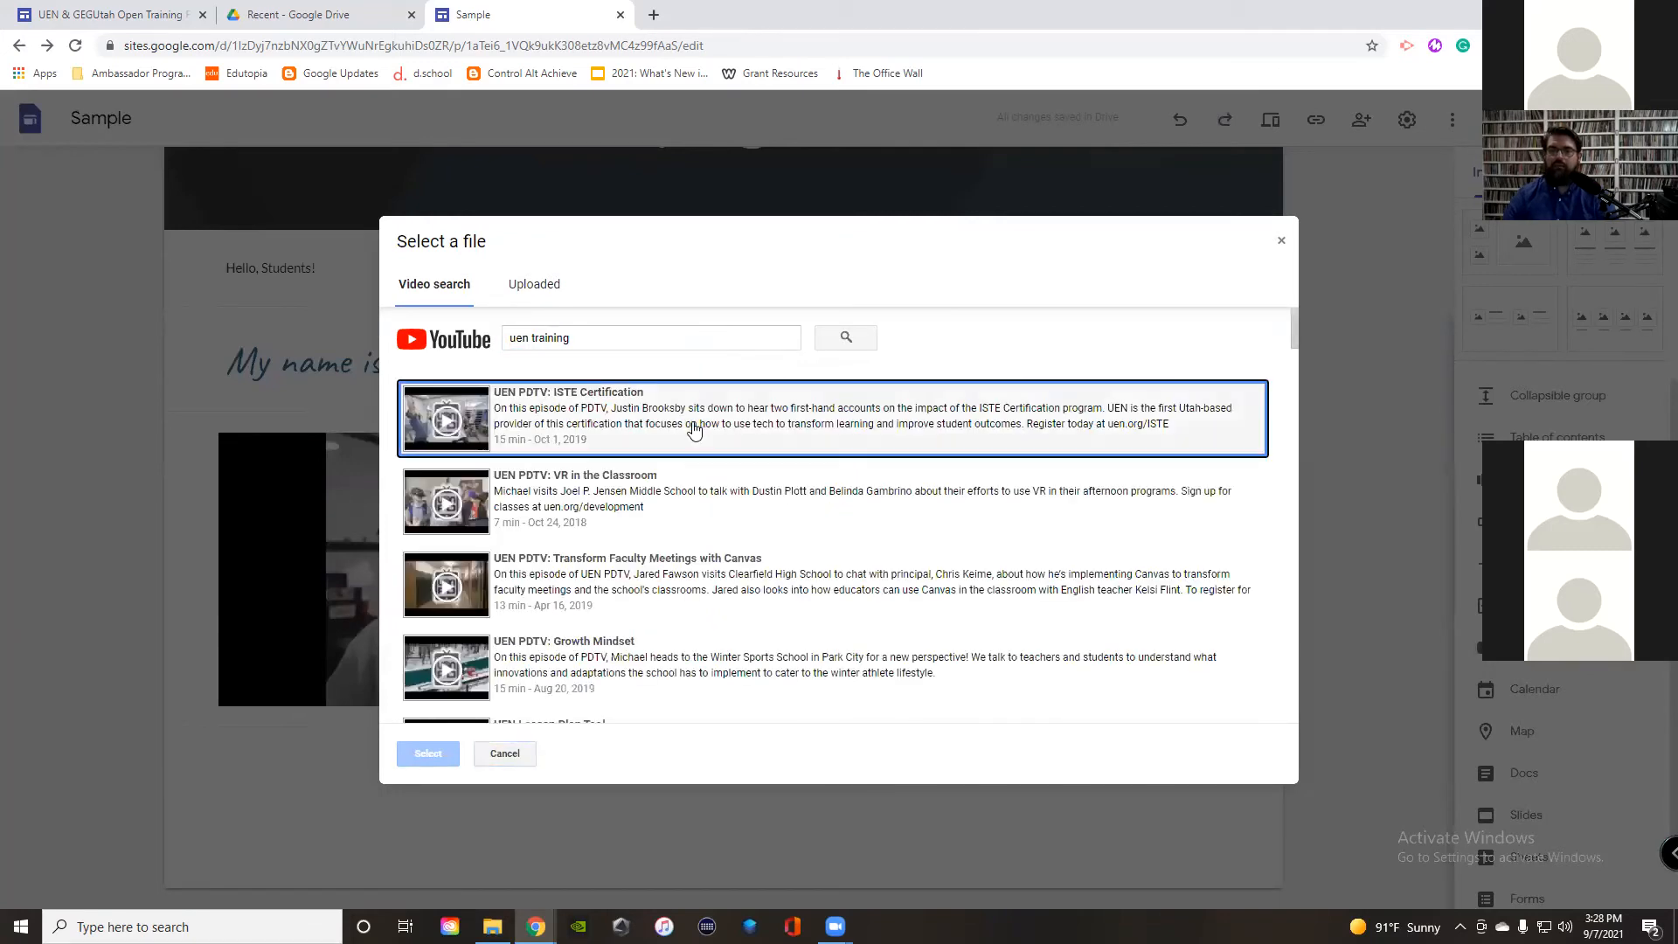
click(429, 754)
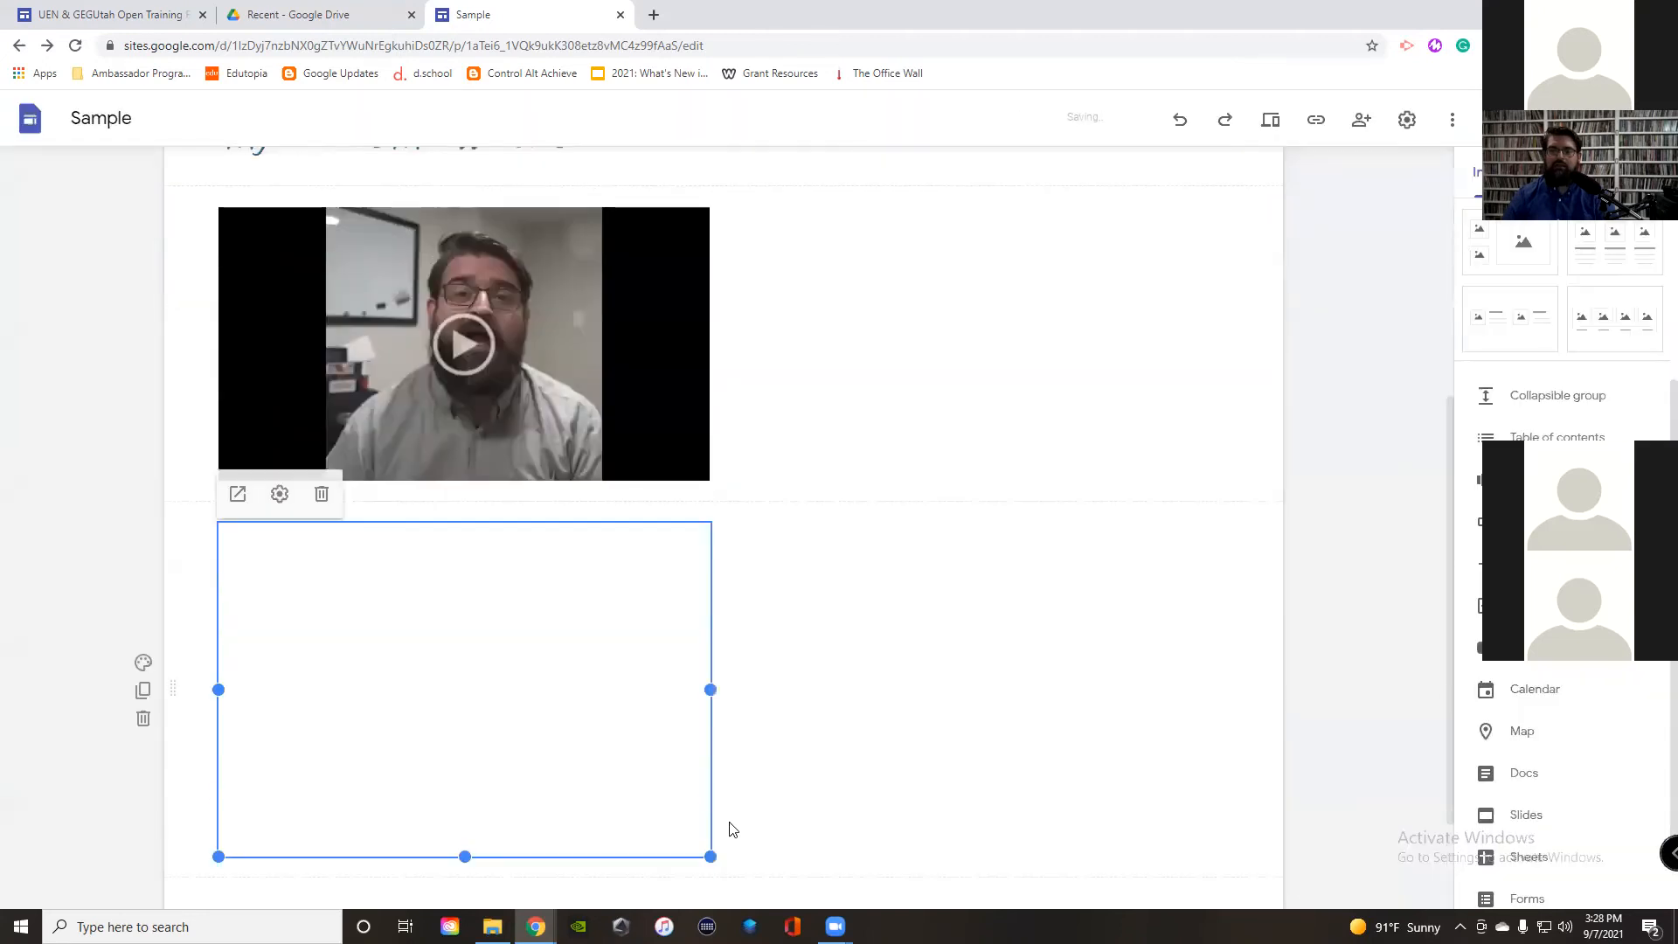
Step: Drag the YouTube video into place beside the Back To School video
drag(664, 612, 918, 603)
mouse_move(1057, 737)
mouse_down()
mouse_move(386, 737)
mouse_move(899, 468)
mouse_move(895, 497)
mouse_move(954, 498)
mouse_move(974, 523)
mouse_up()
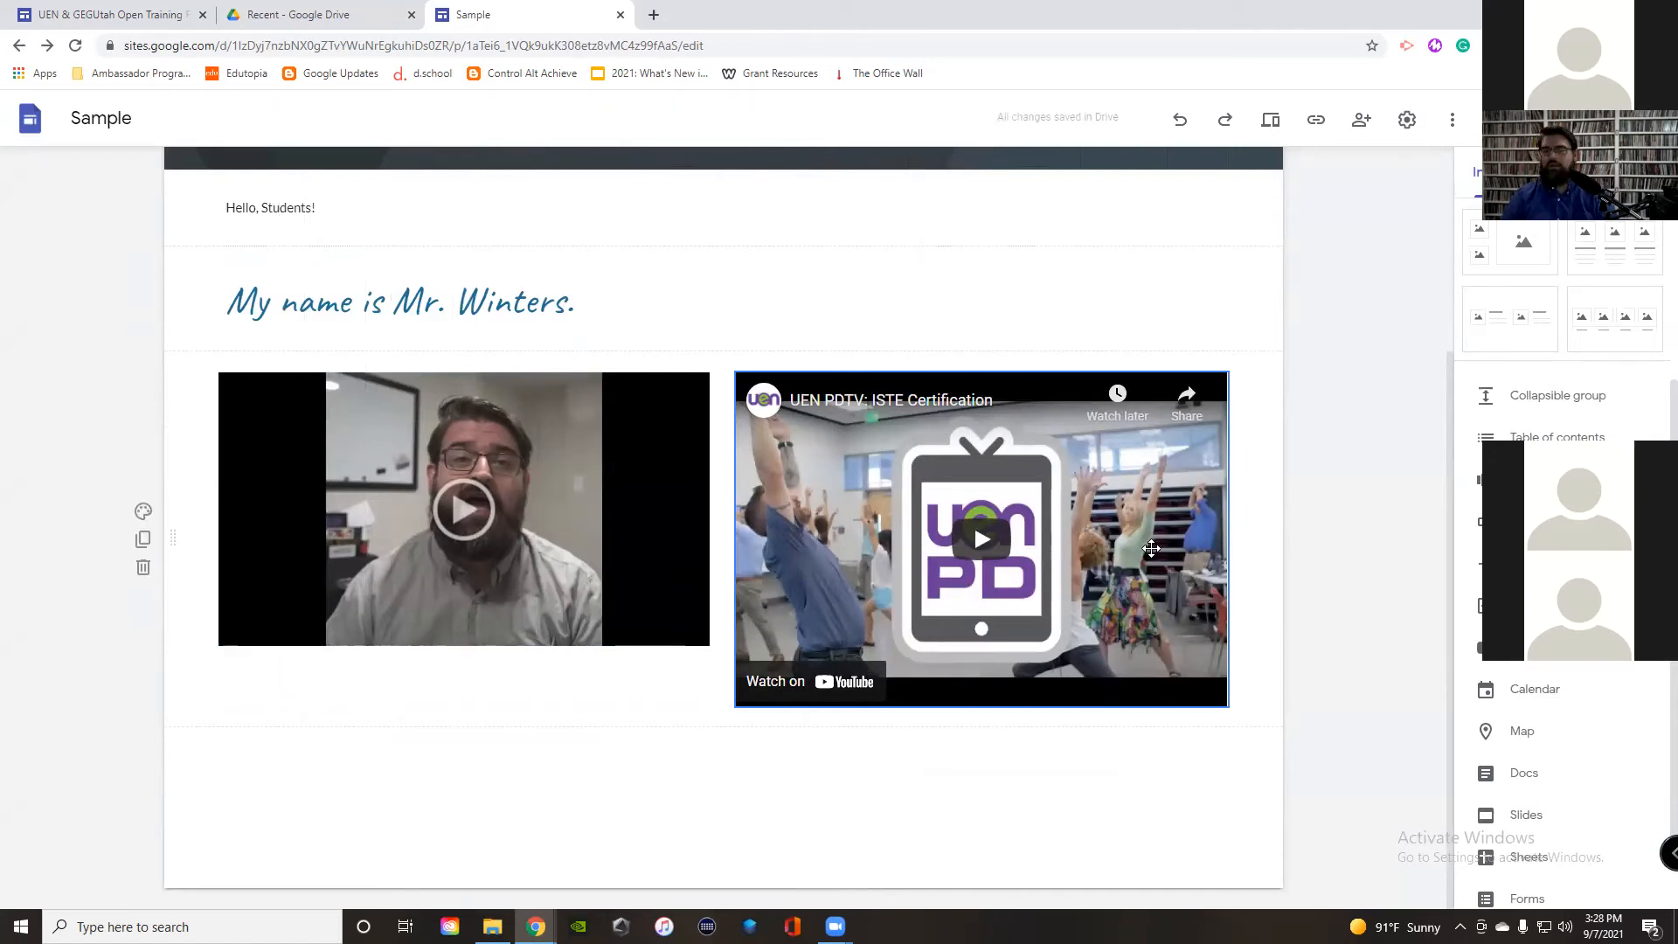
scroll(1132, 503, up, 3)
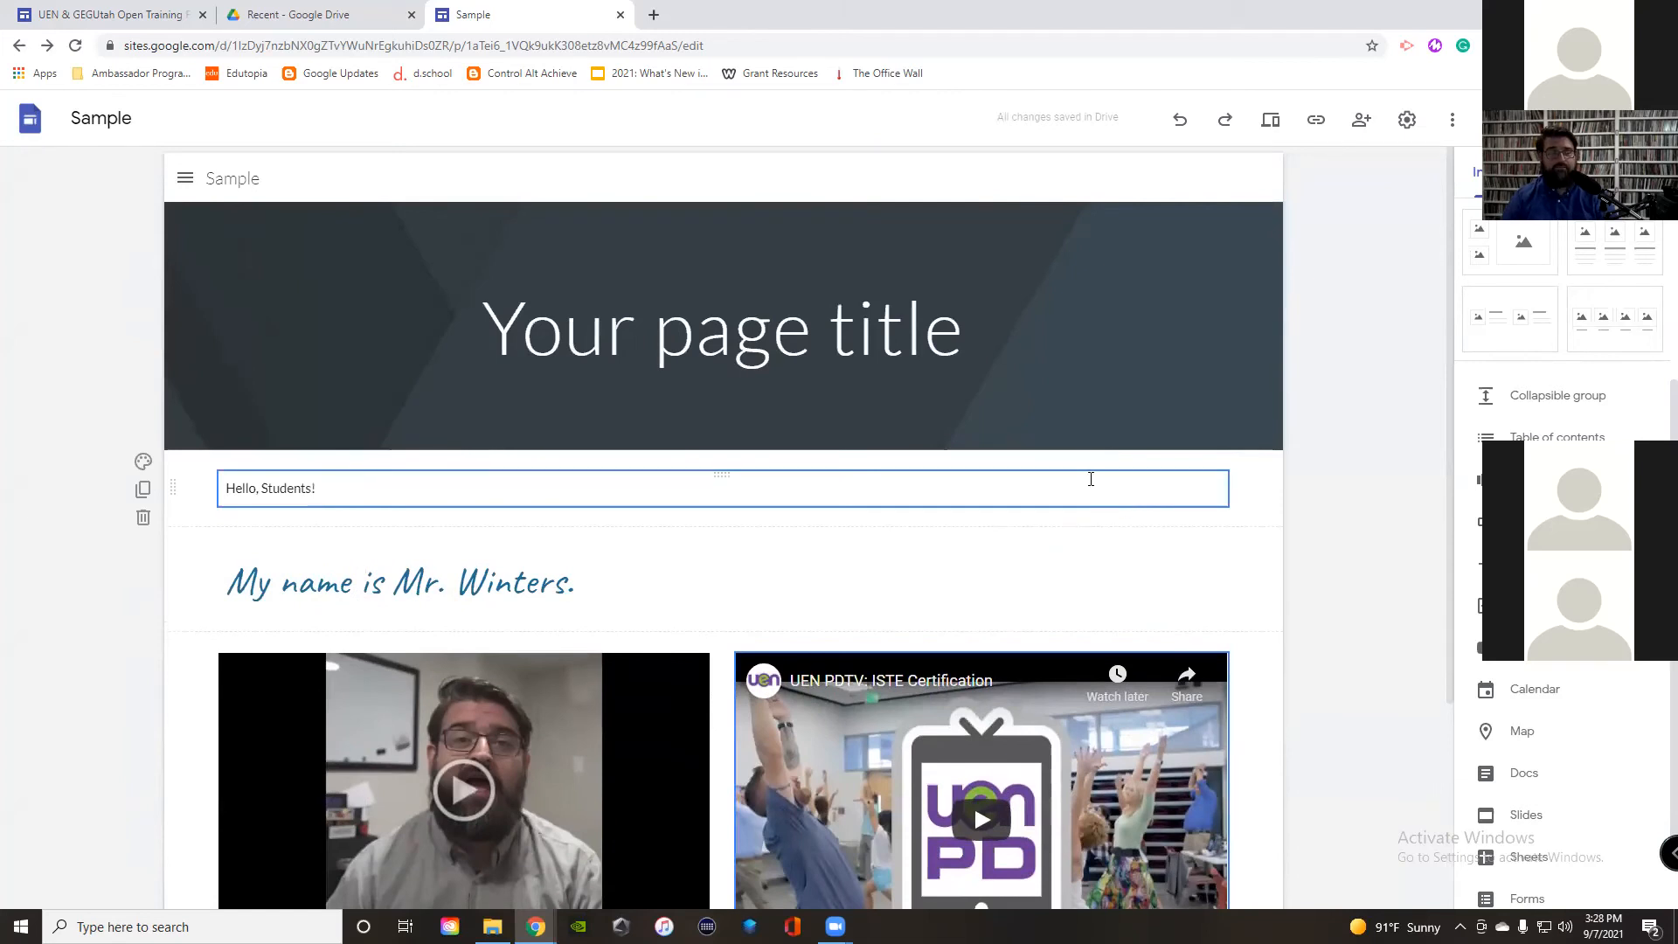
scroll(1554, 401, up, 2)
scroll(1554, 402, up, 1)
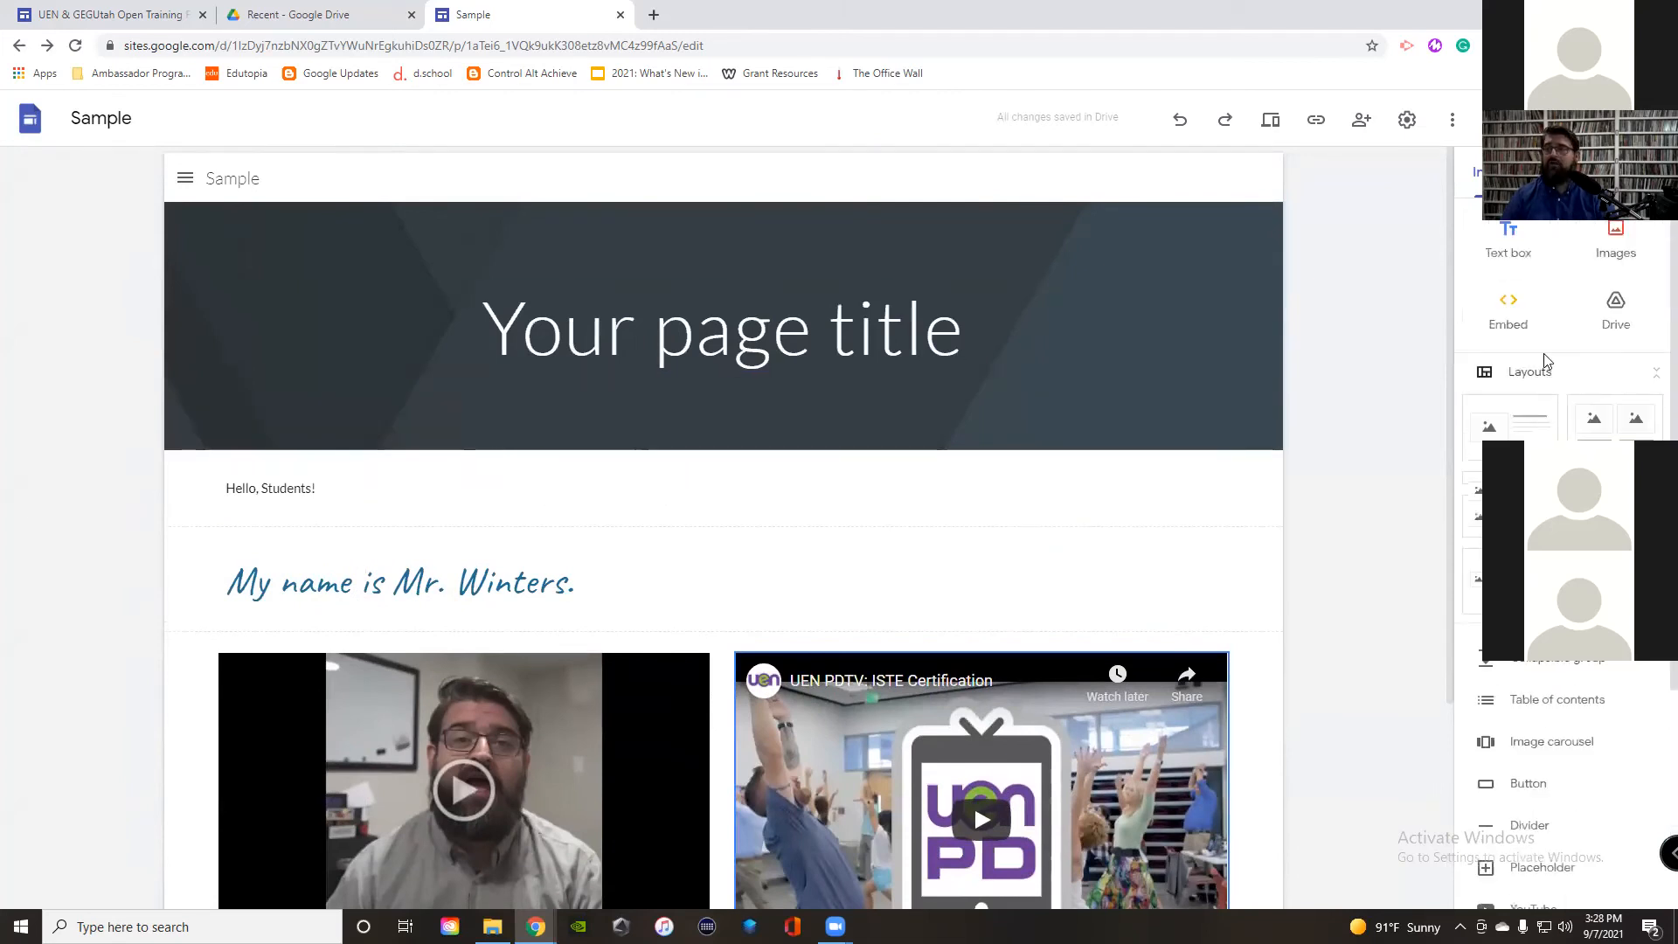
Step: Search Google Images for 'tiger' and insert the first photo of a tiger in grass
click(1619, 250)
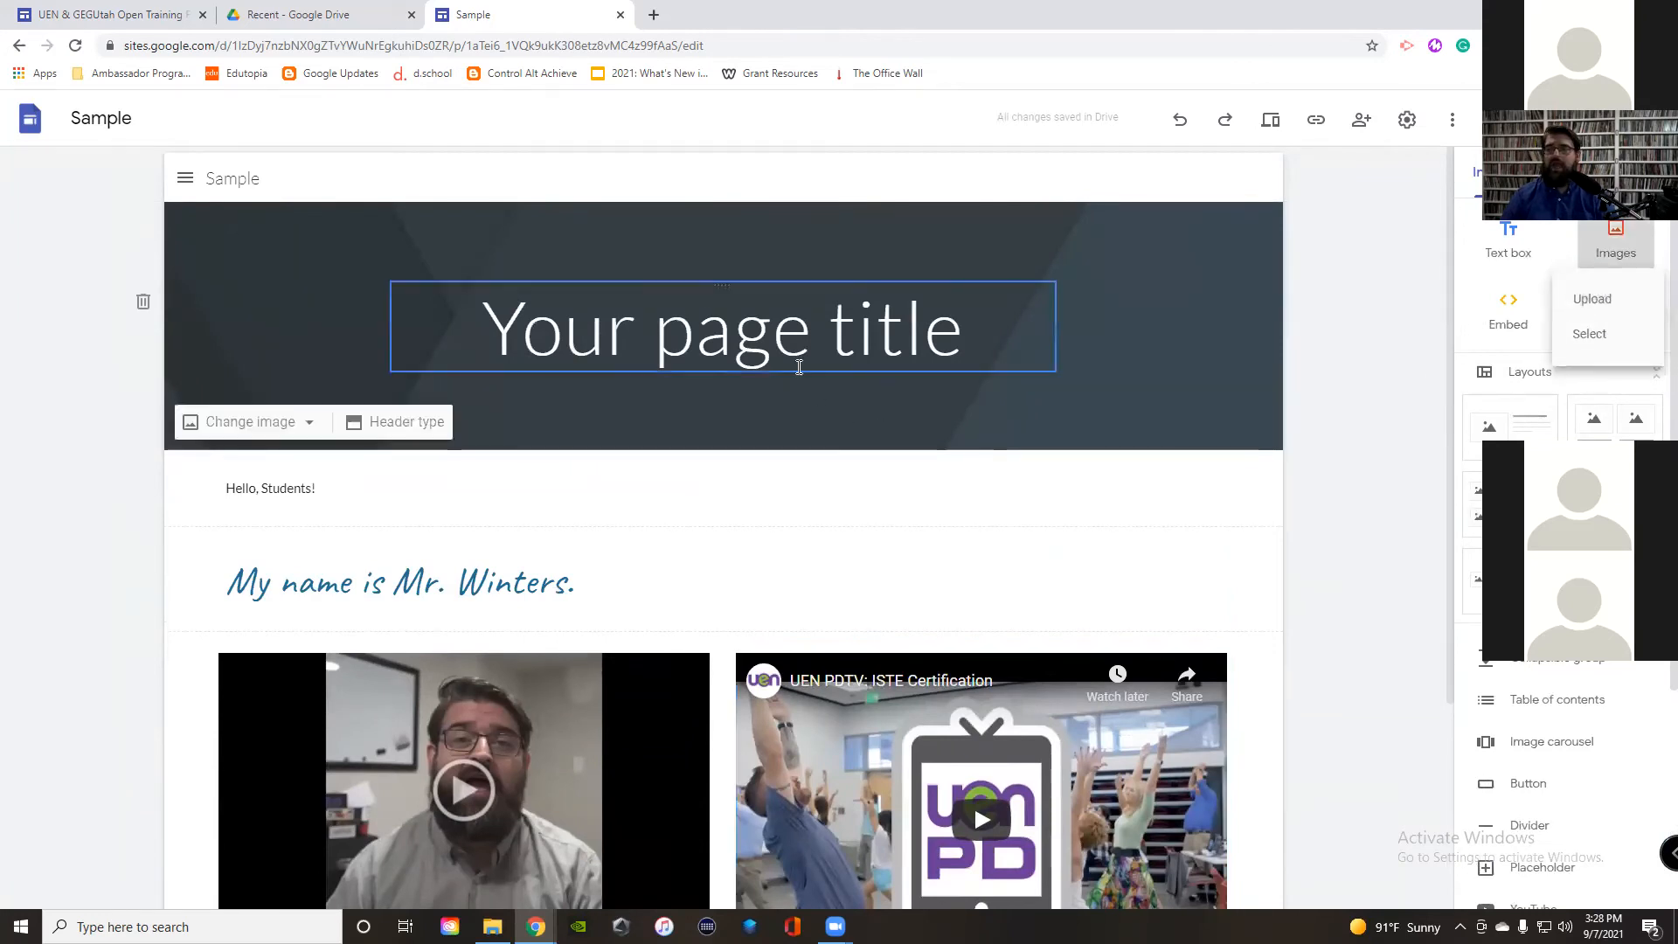
click(1592, 328)
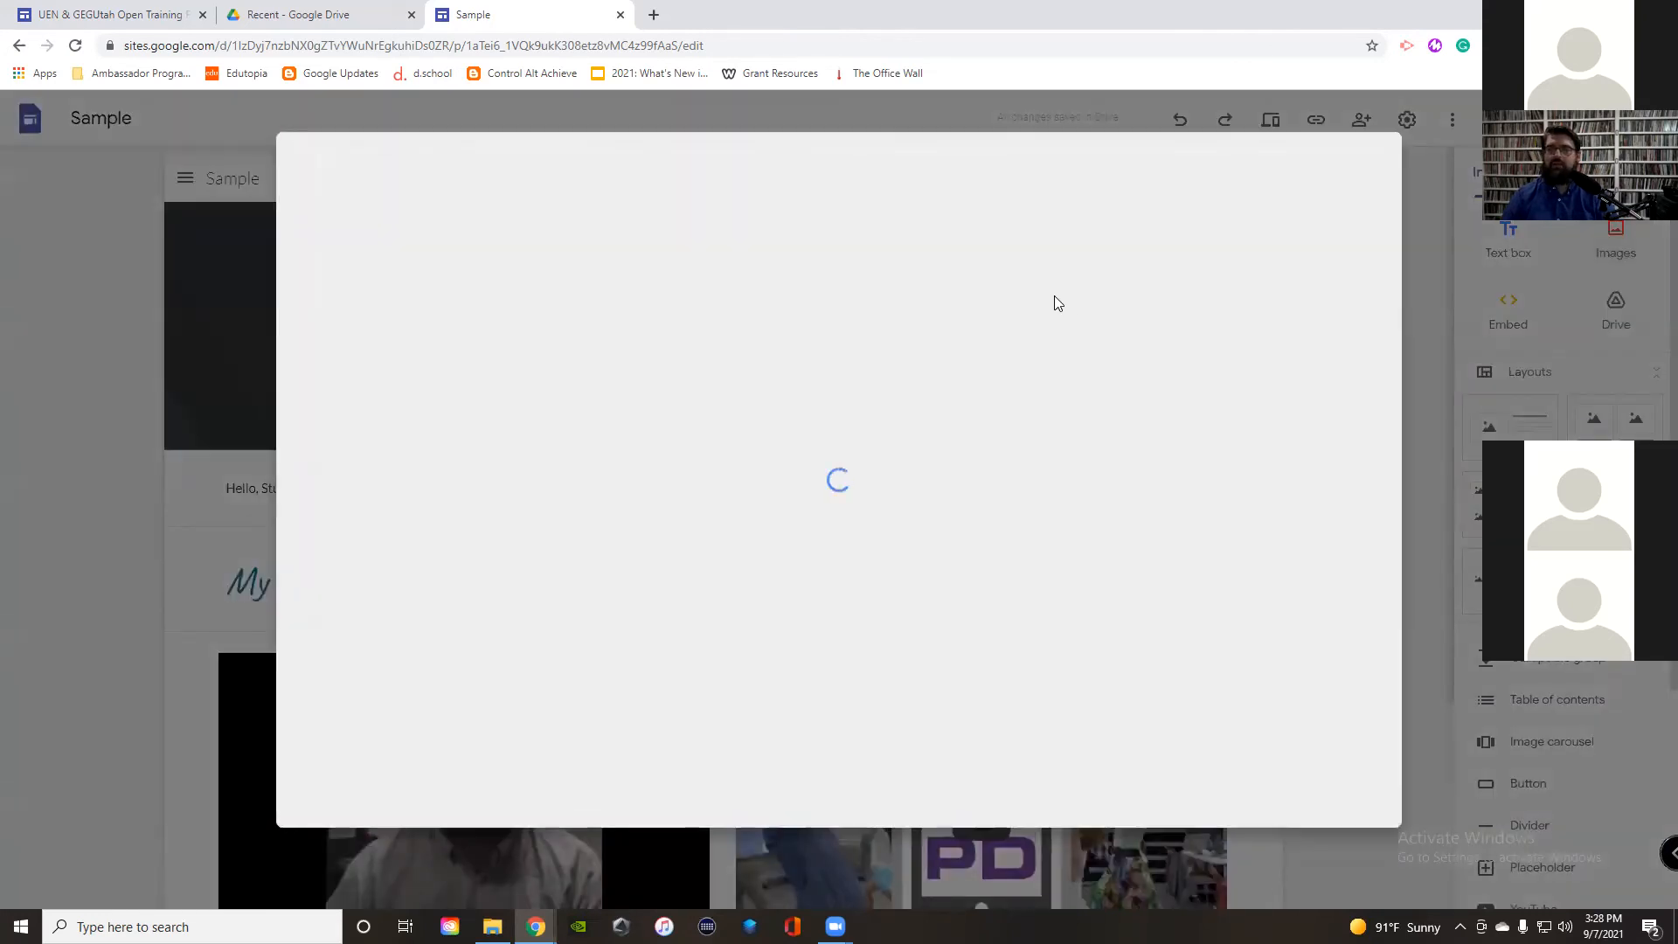
click(591, 224)
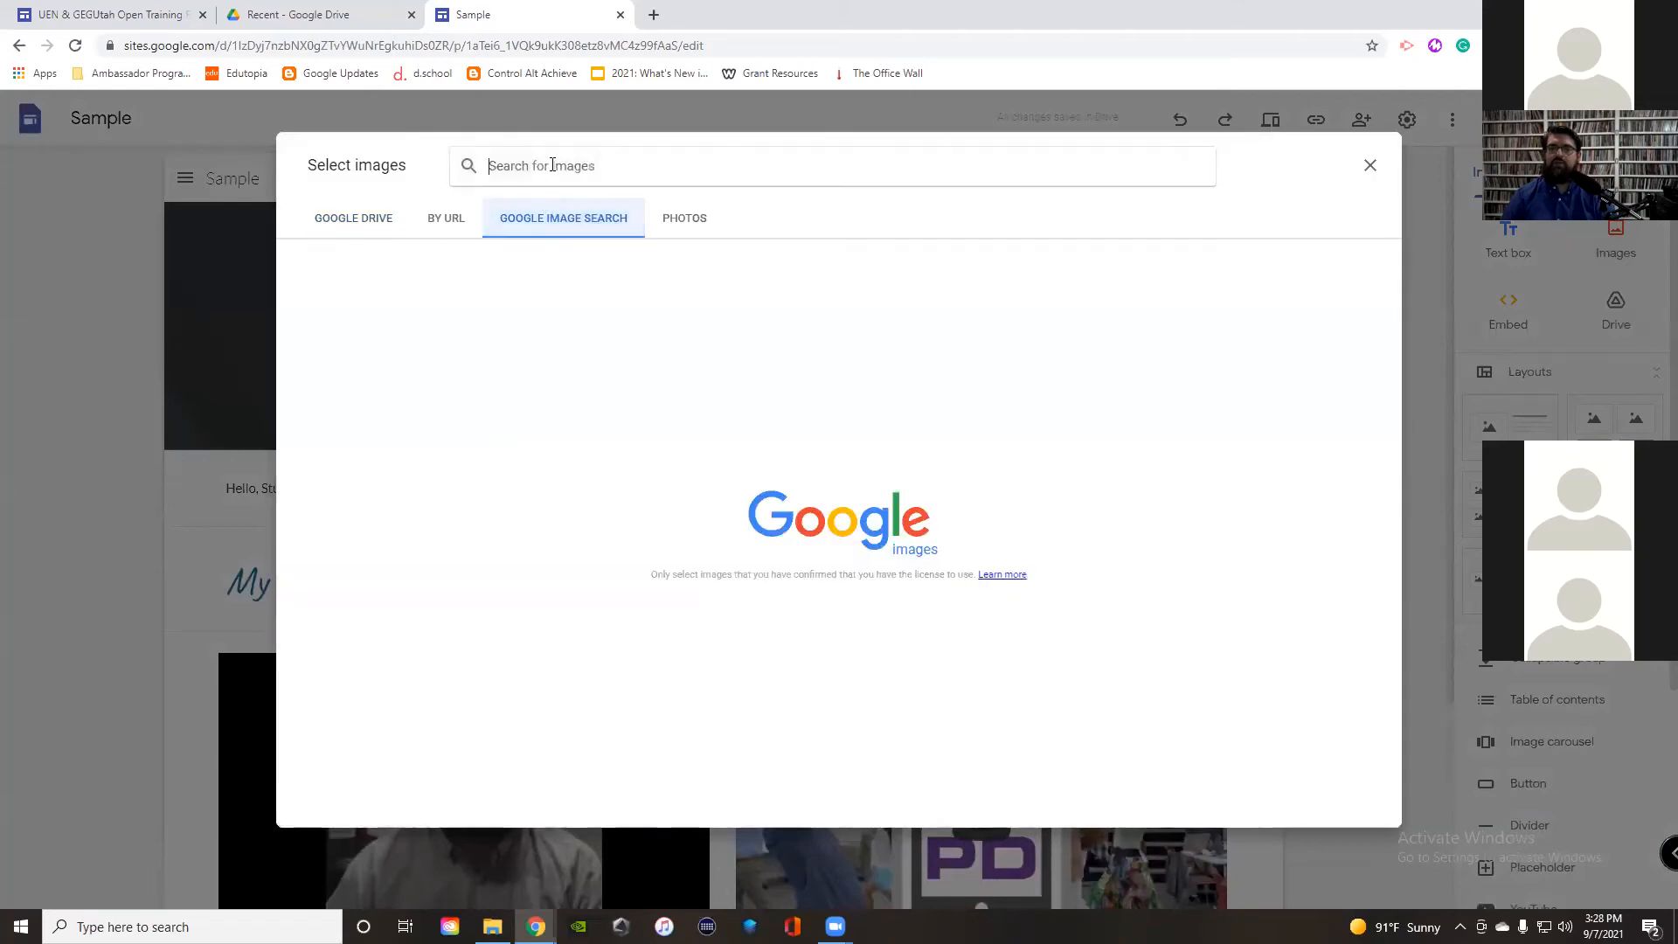
click(552, 164)
text(tiger)
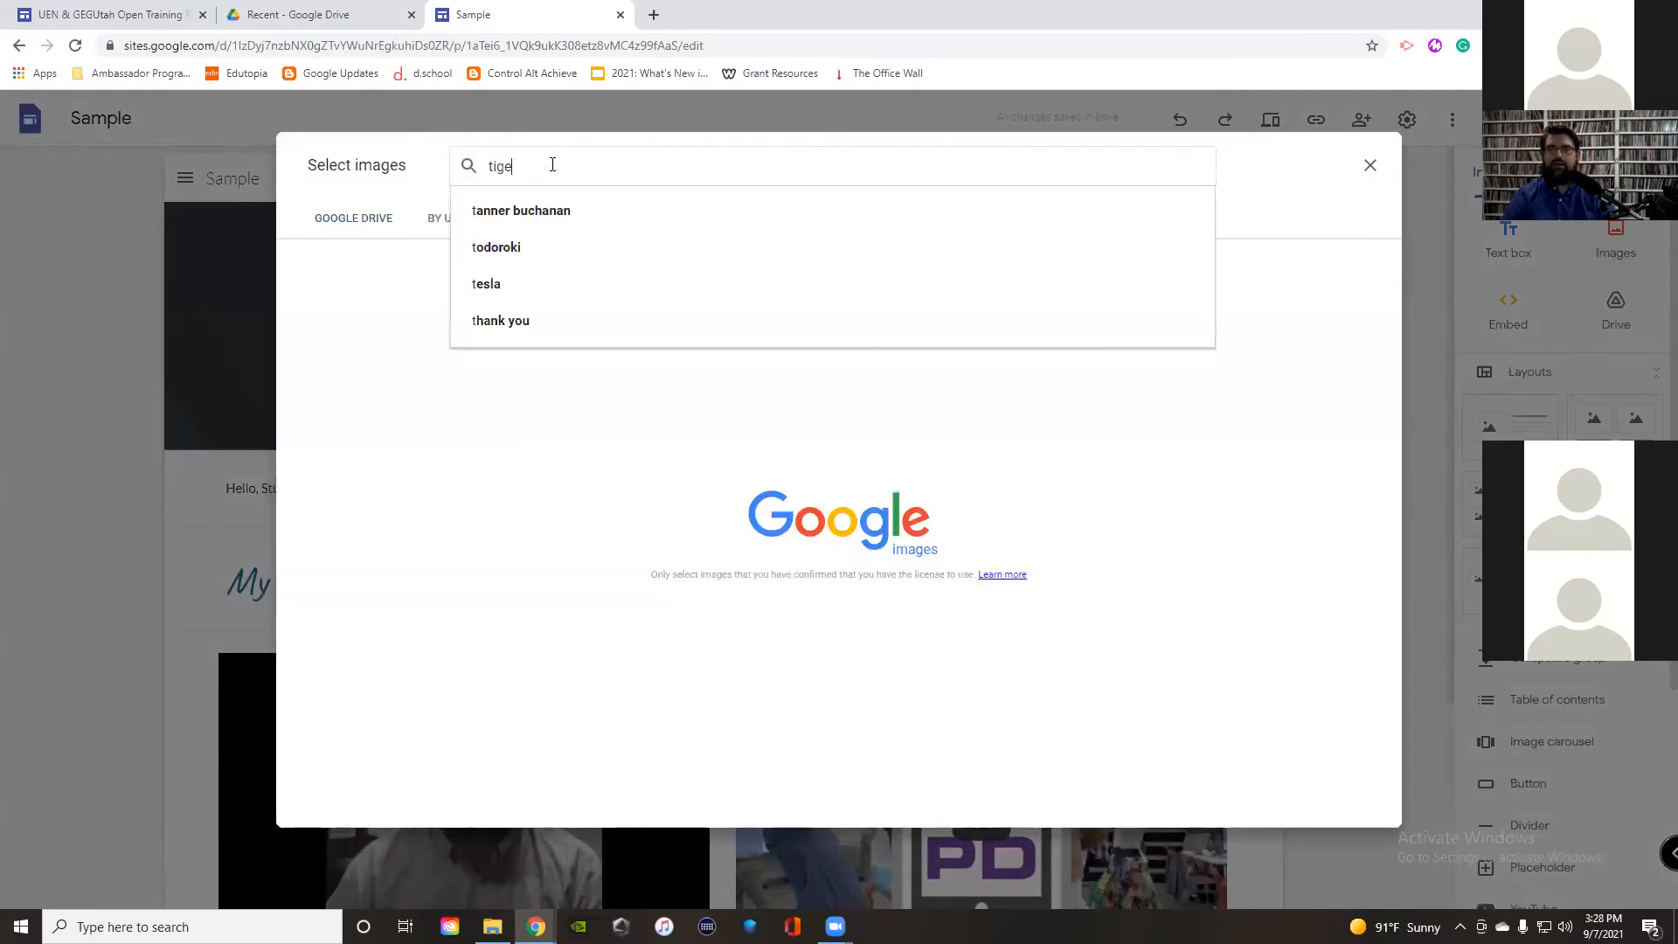
key(Return)
click(411, 301)
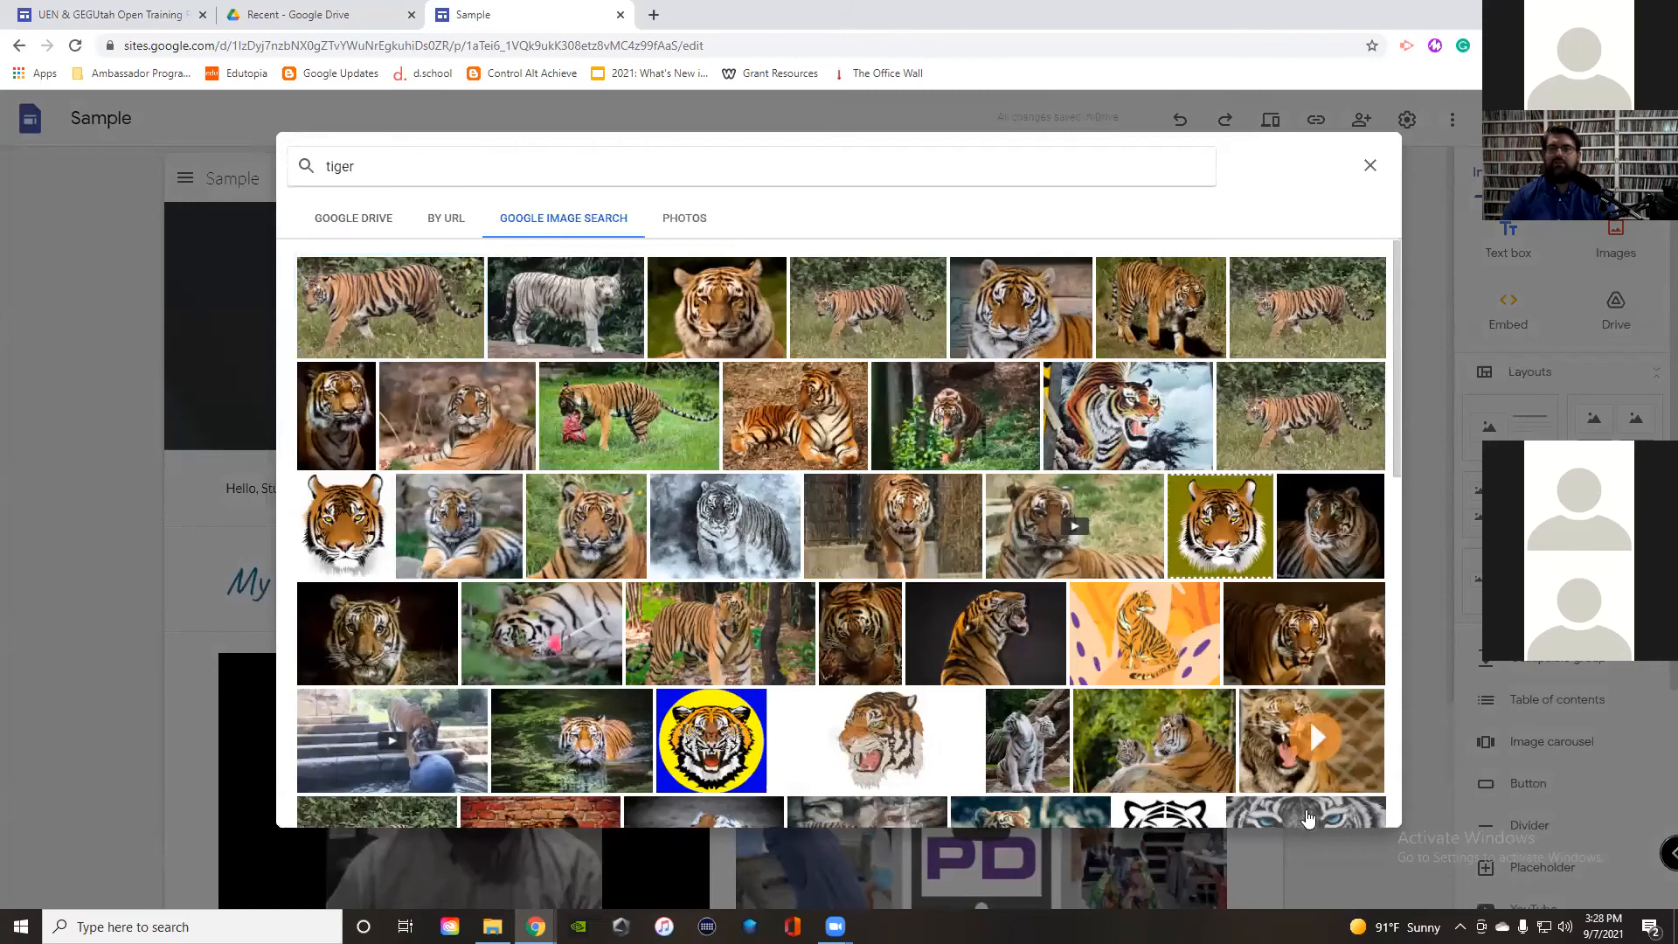
click(1346, 802)
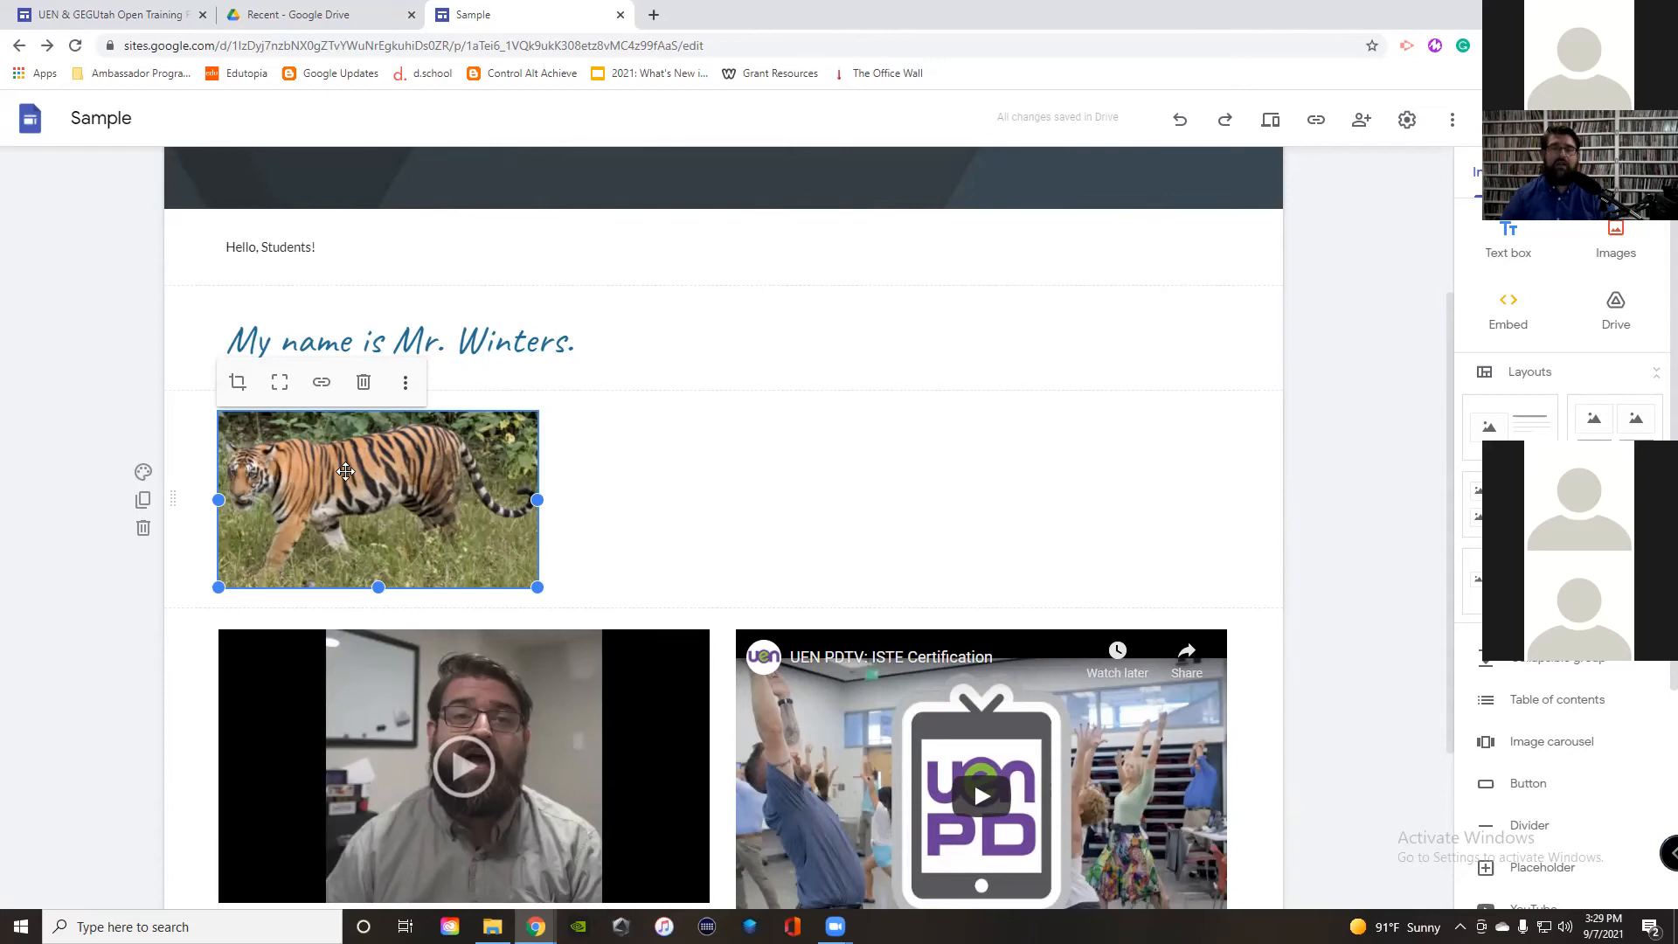
Step: Add the alt text 'Picture of a tiger in a jungle' to the tiger photo
click(406, 387)
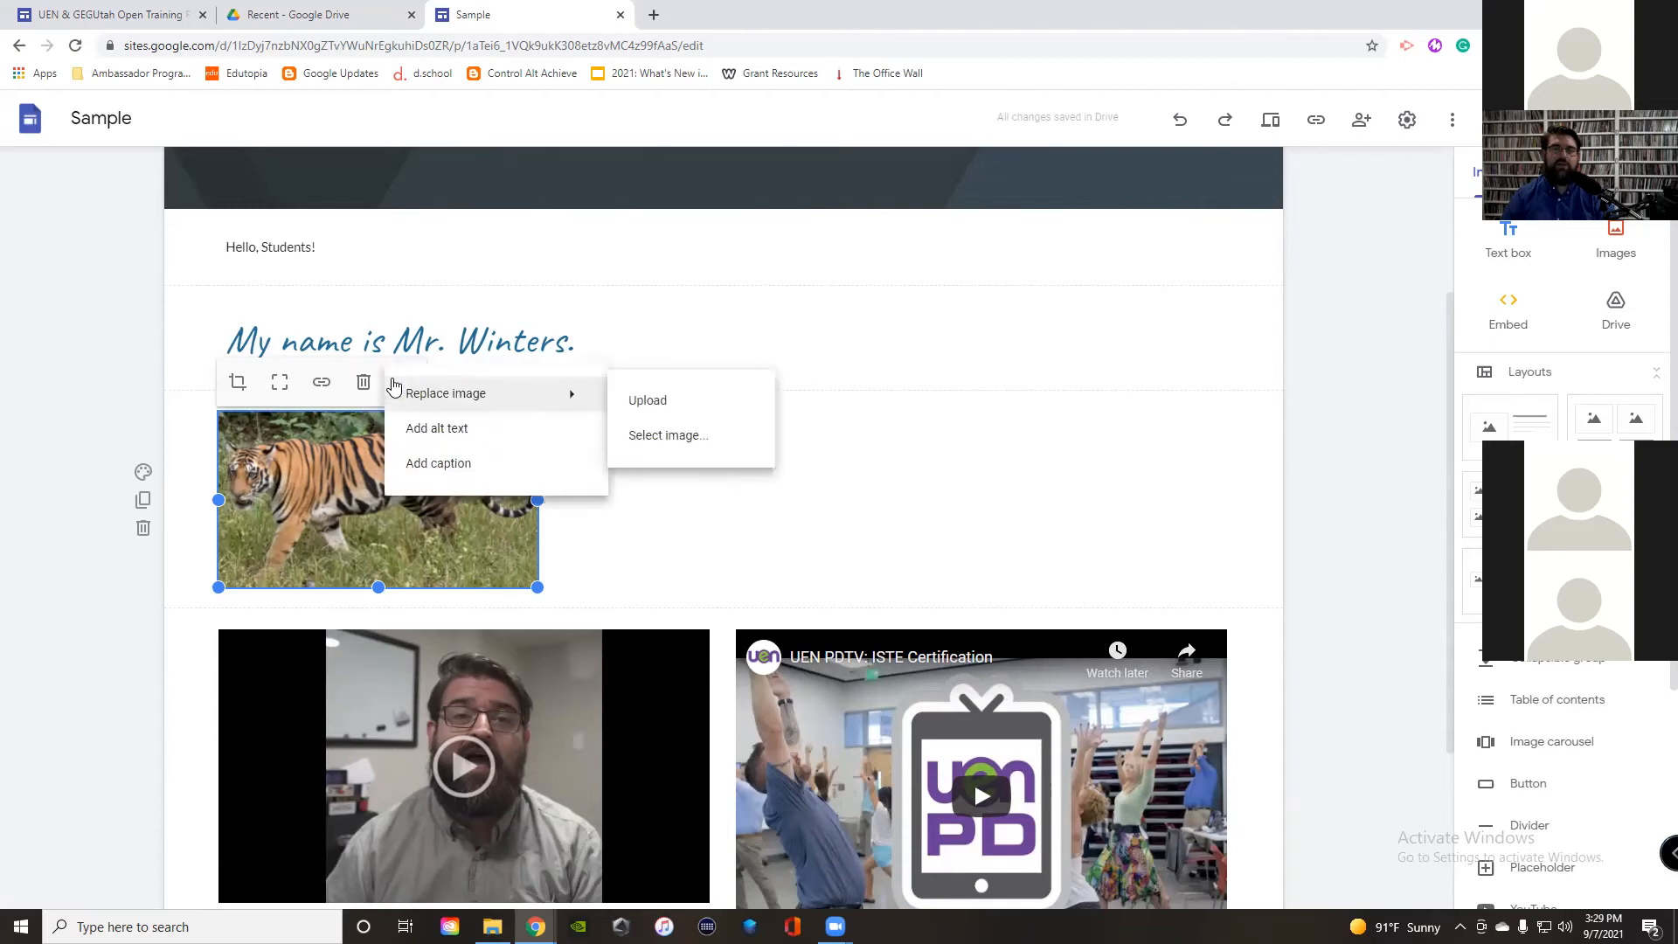
click(464, 439)
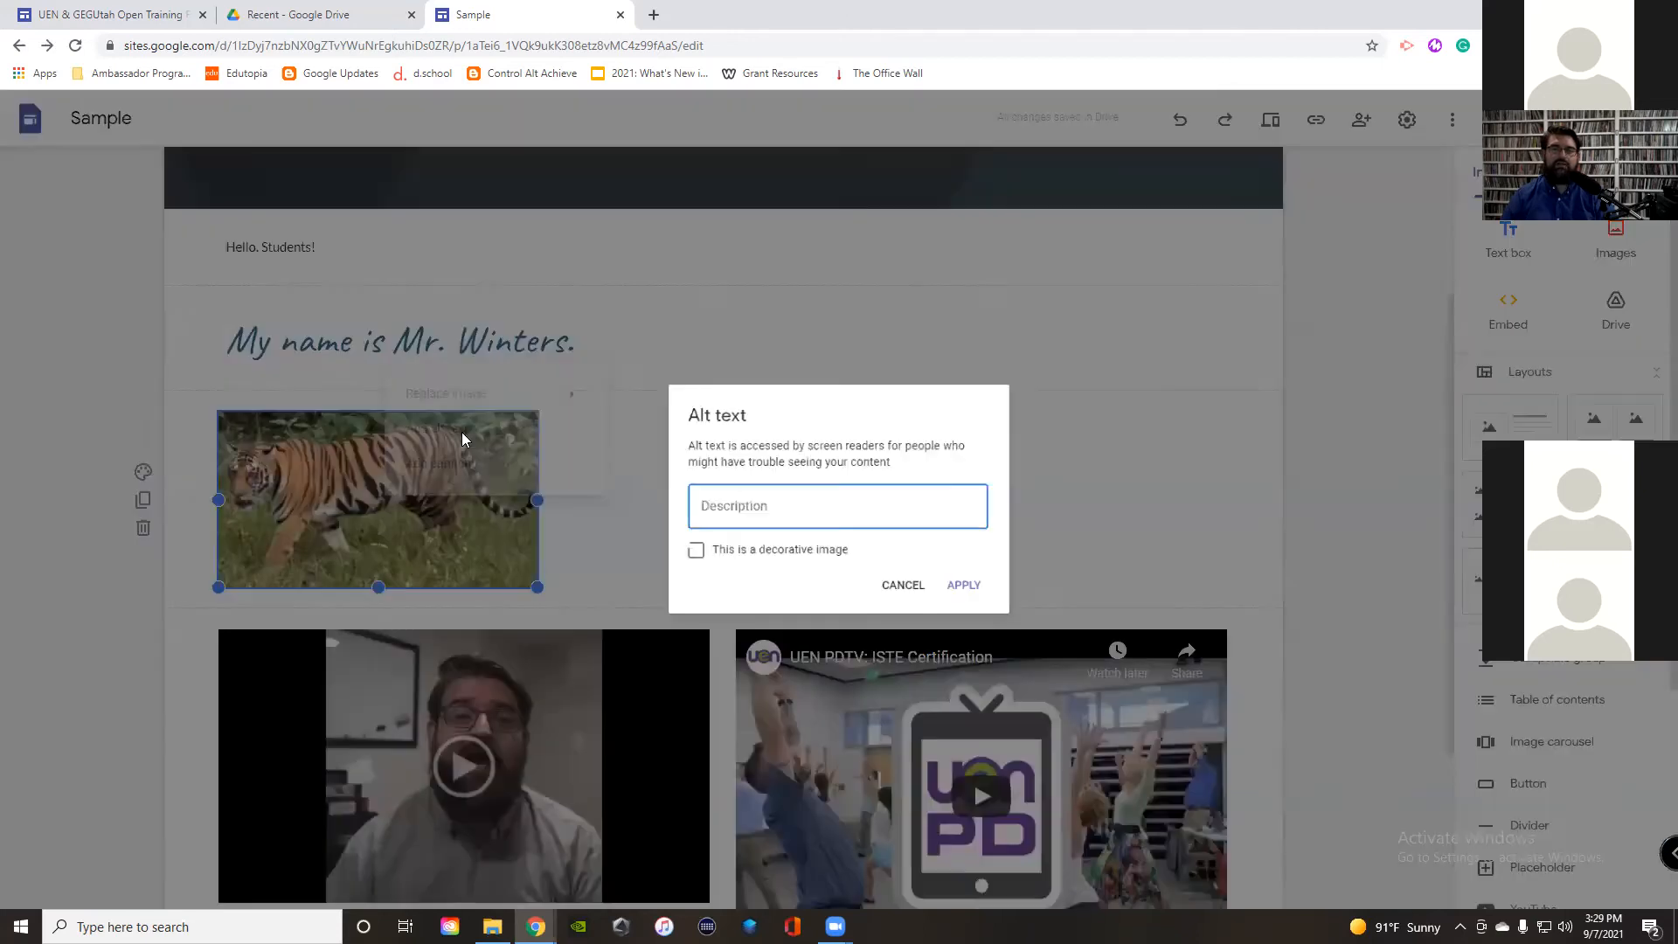
text(Pictuer)
key(BackSpace)
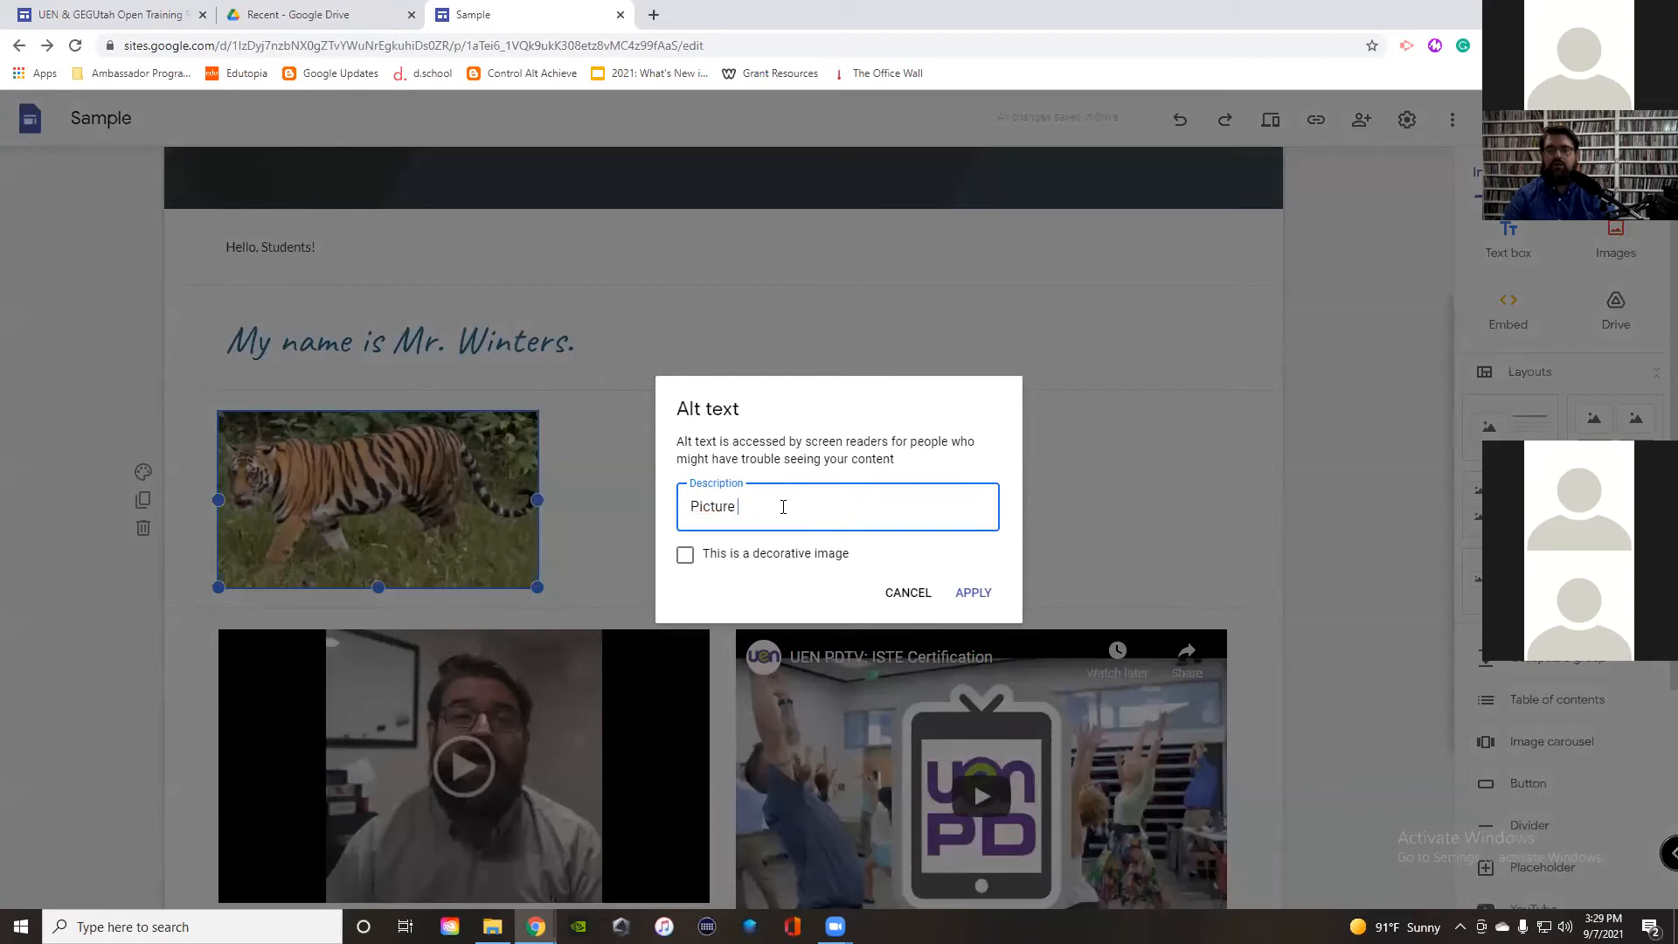
text(re of a tiger in a jungle)
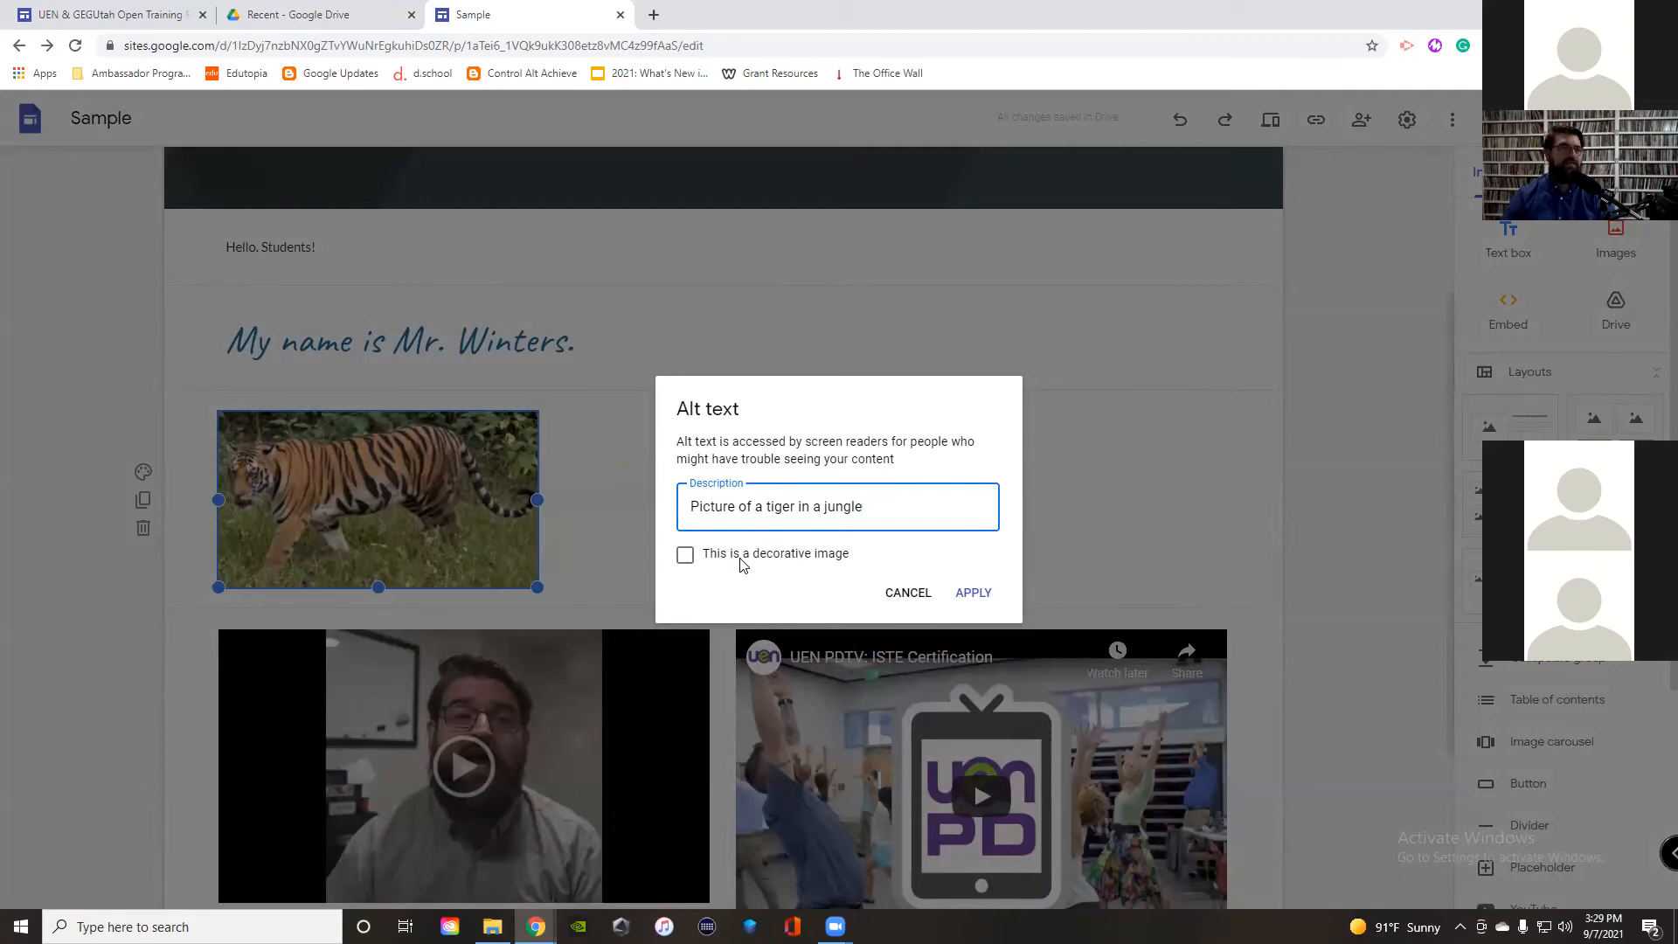
click(973, 593)
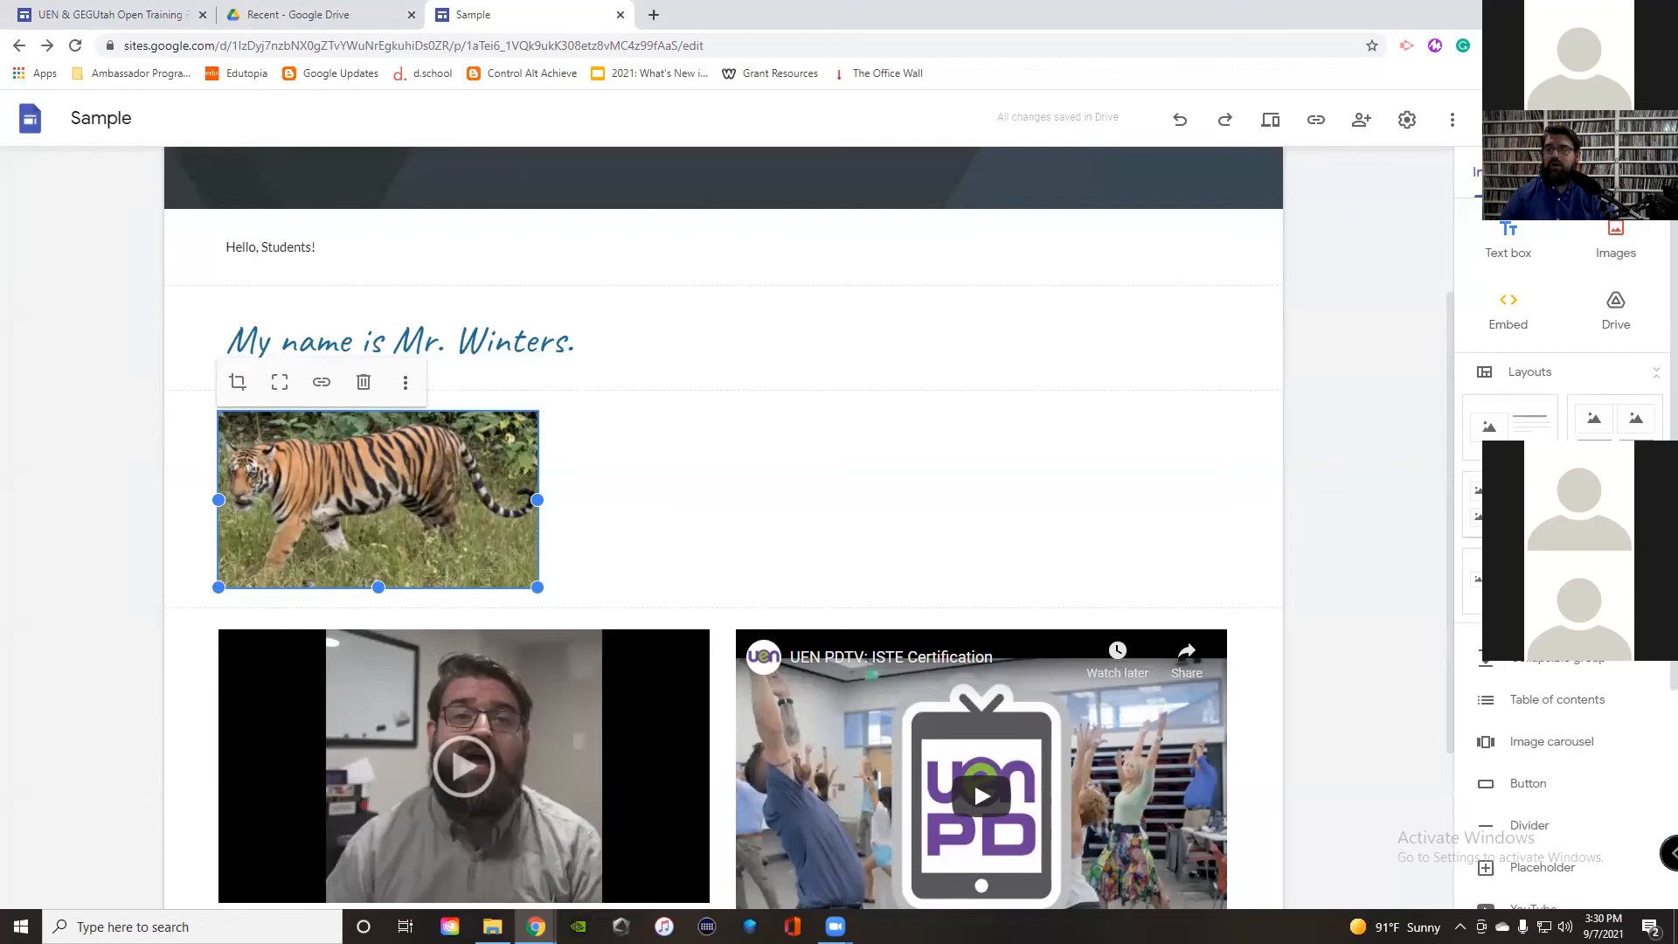
Step: Embed the GEG Utah Calendar under the tiger photo and widen it to about half the page
scroll(1542, 672, down, 3)
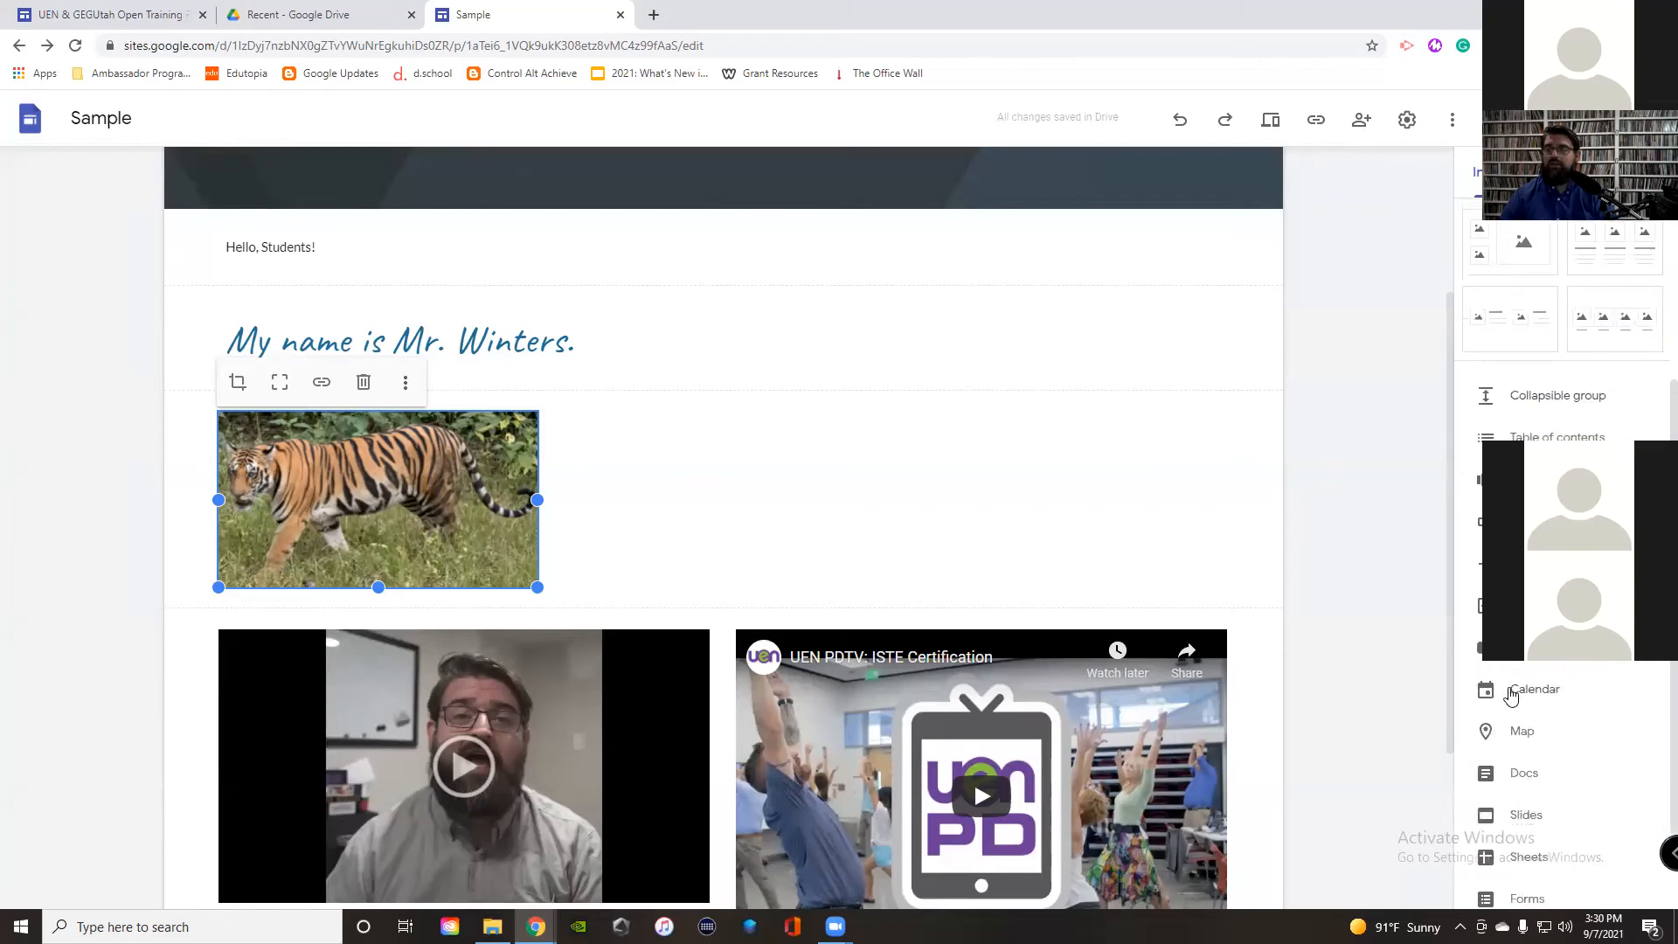
click(1536, 697)
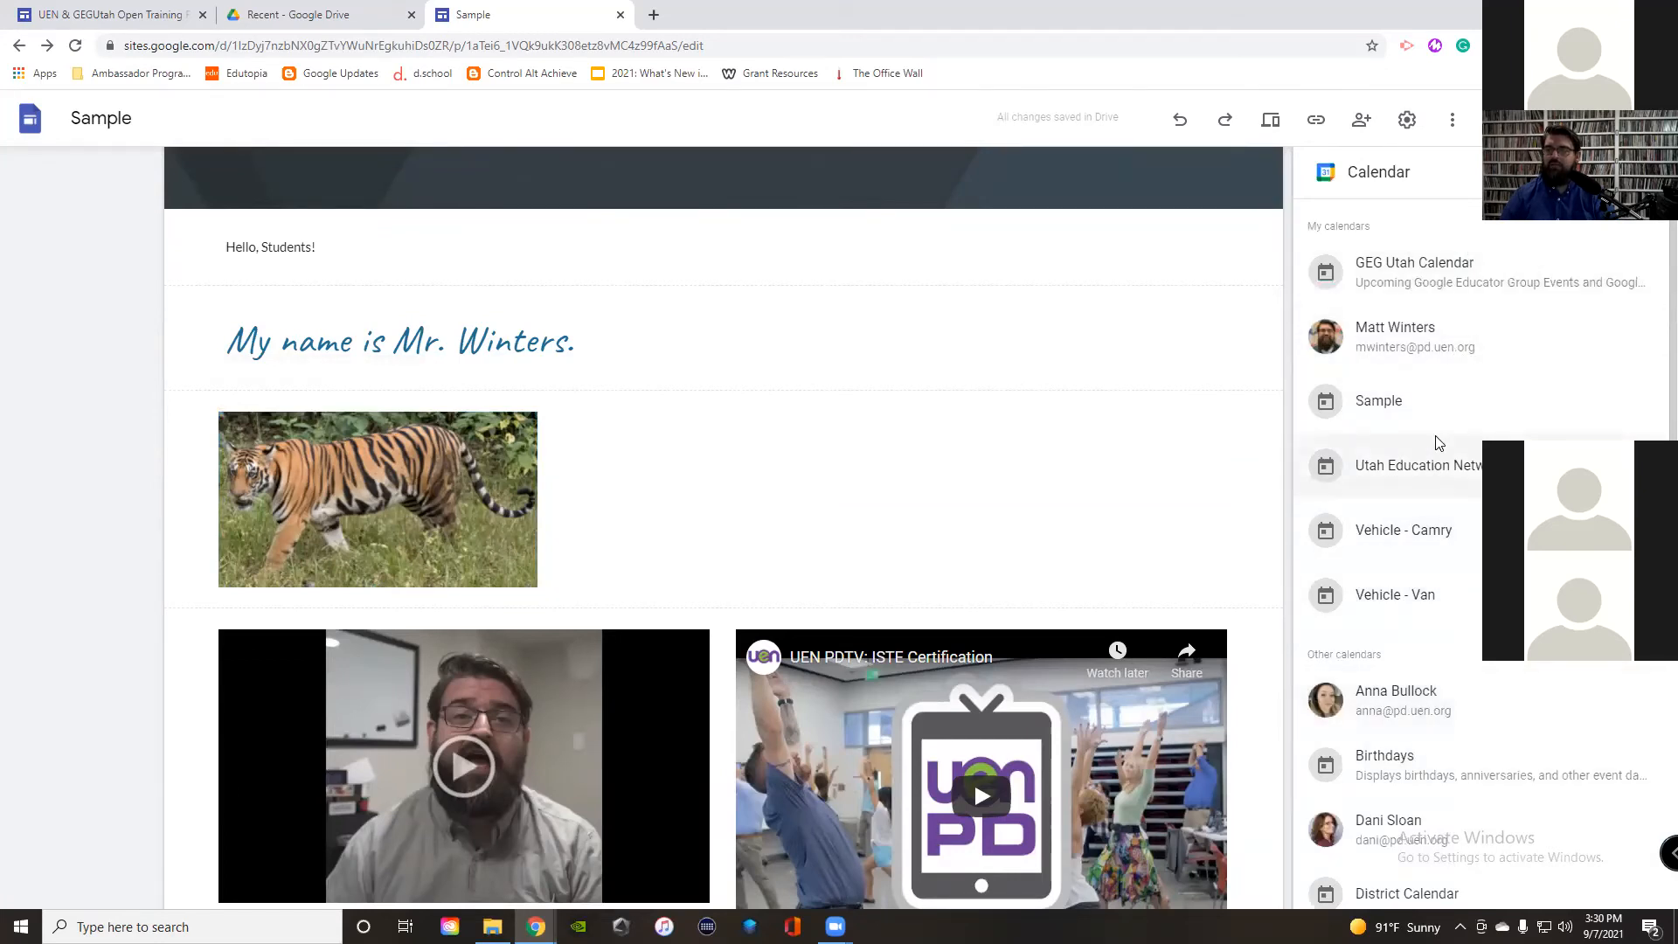
click(1328, 278)
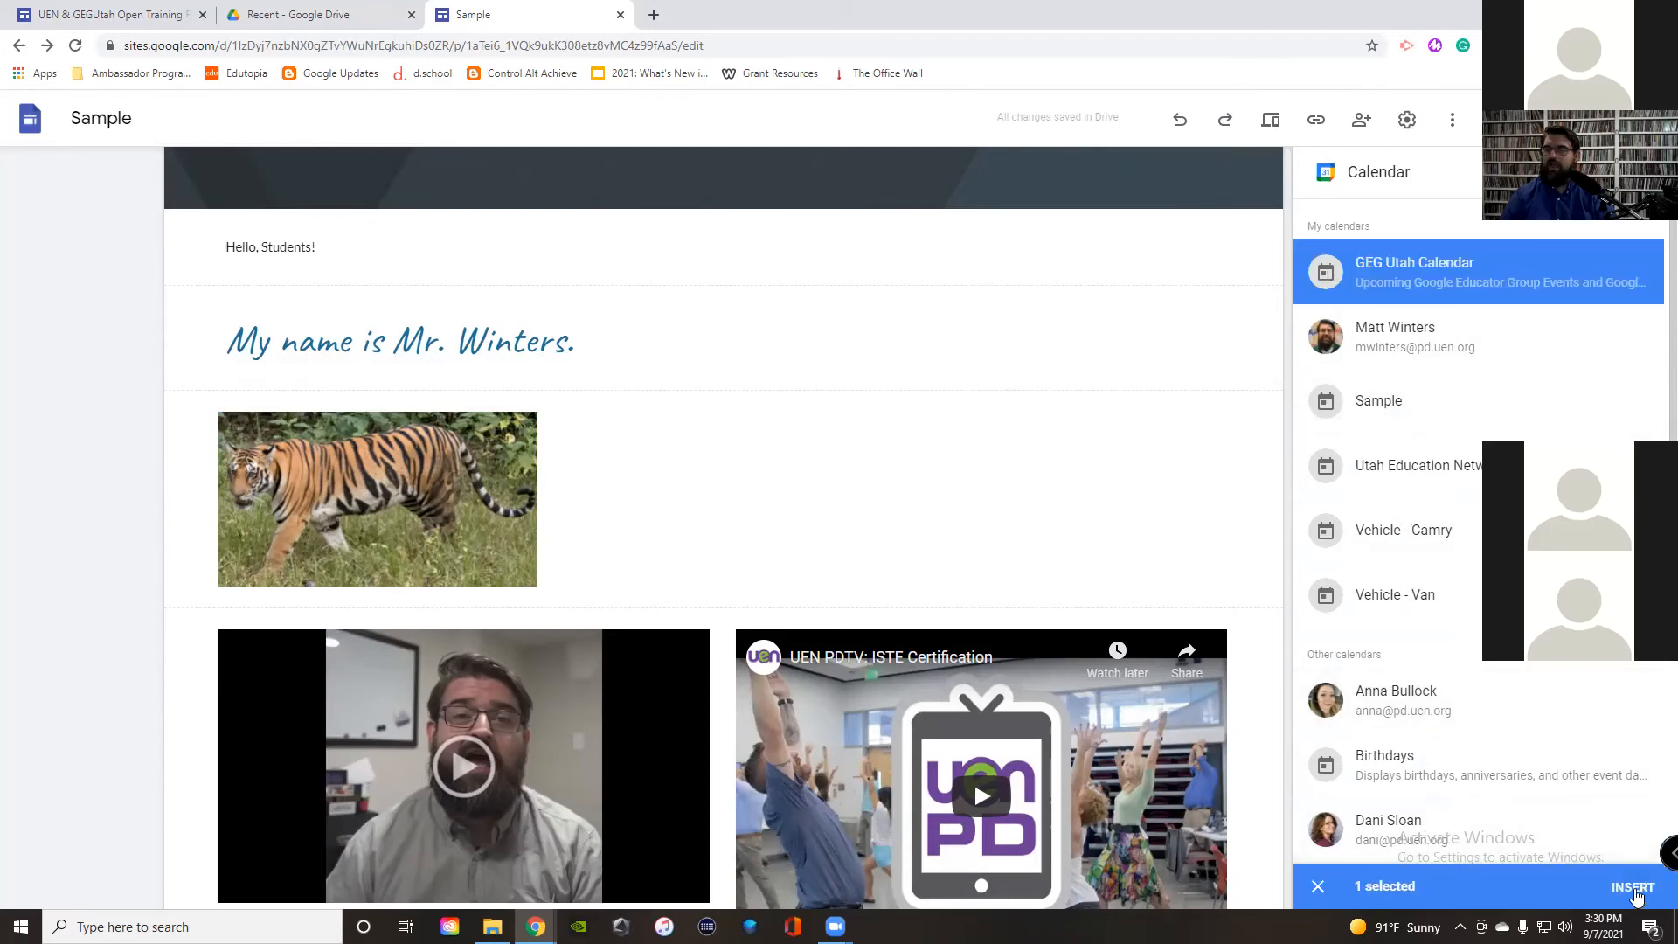
click(1633, 887)
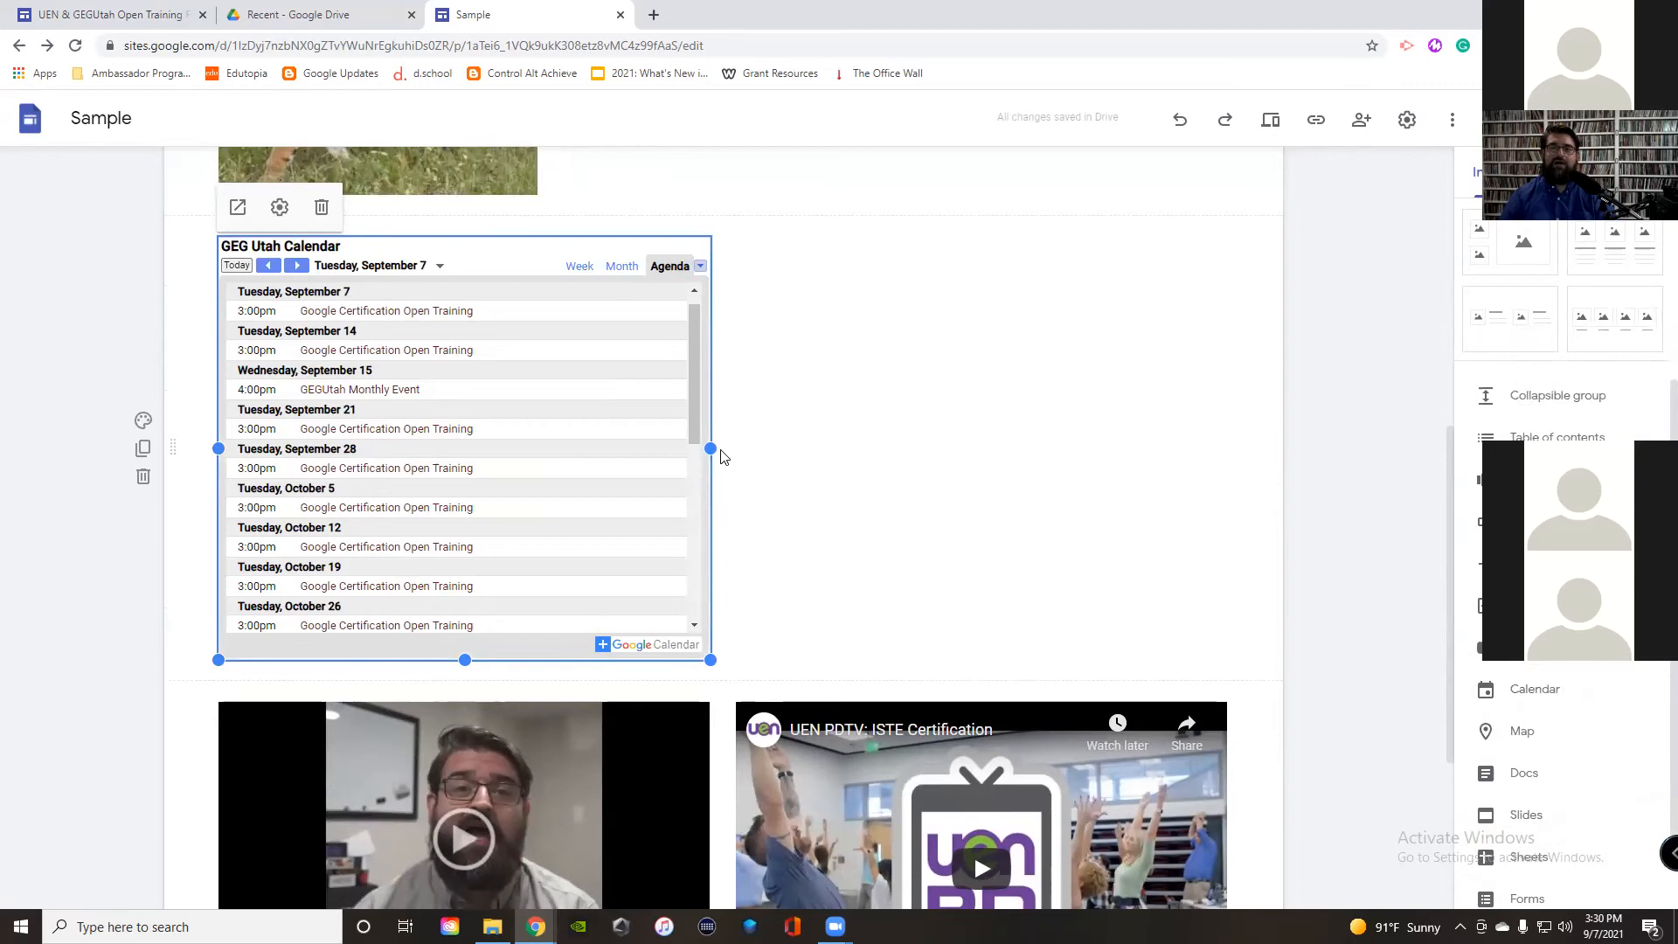
mouse_move(710, 448)
mouse_down()
mouse_move(1224, 481)
mouse_move(715, 477)
mouse_up()
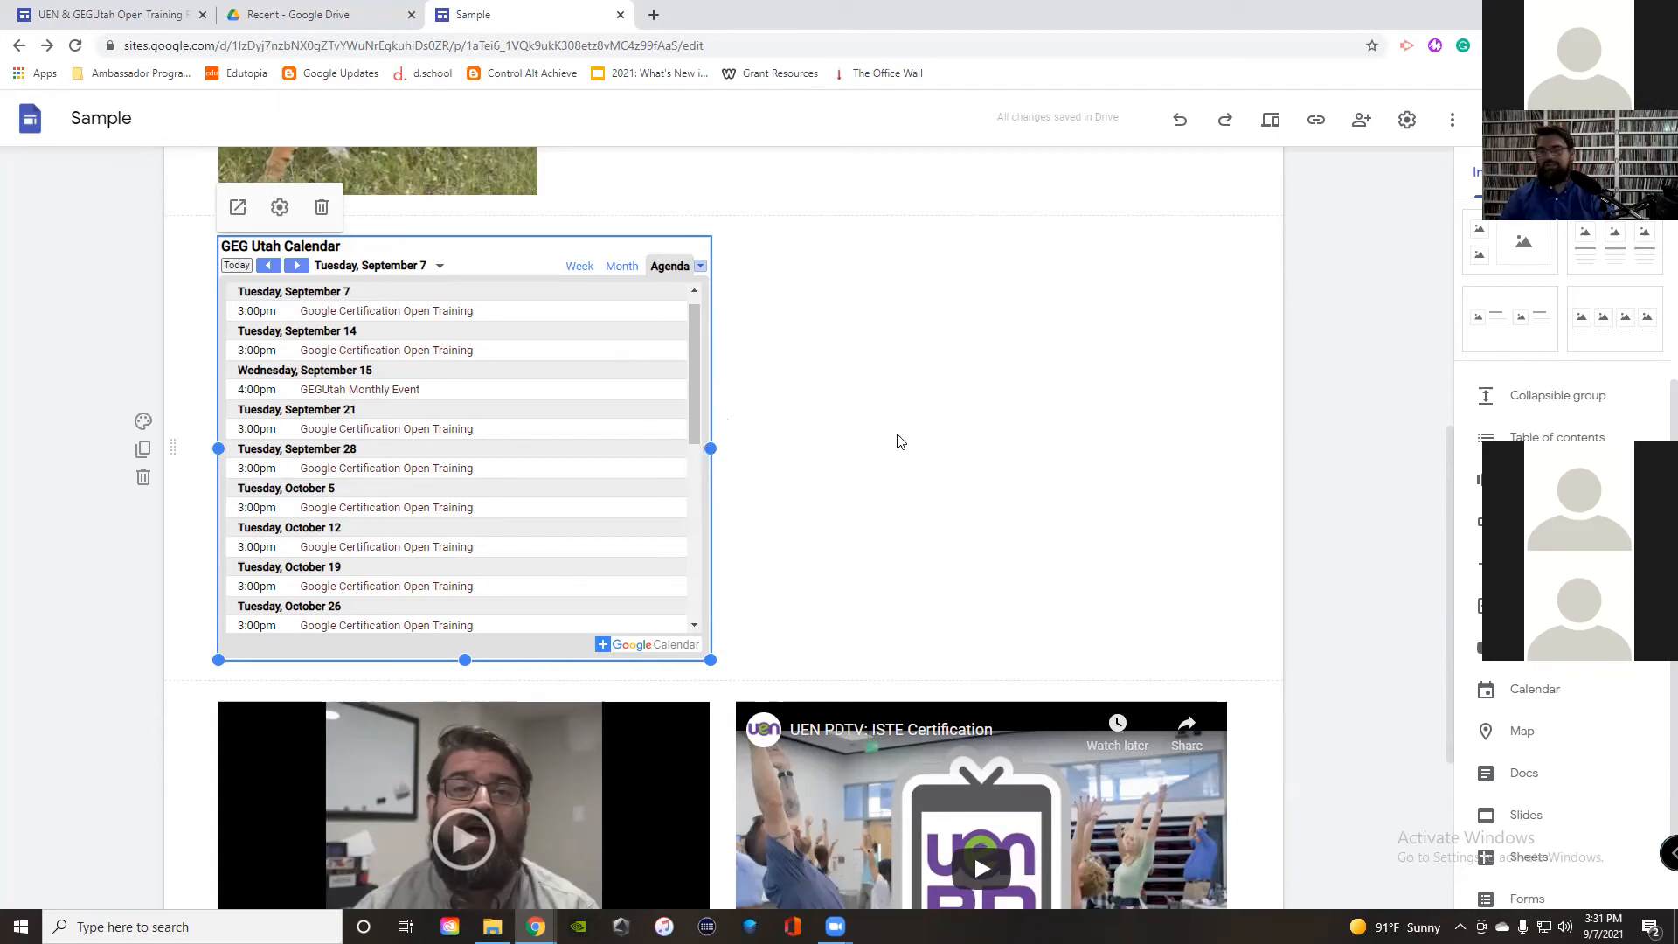
scroll(877, 468, up, 6)
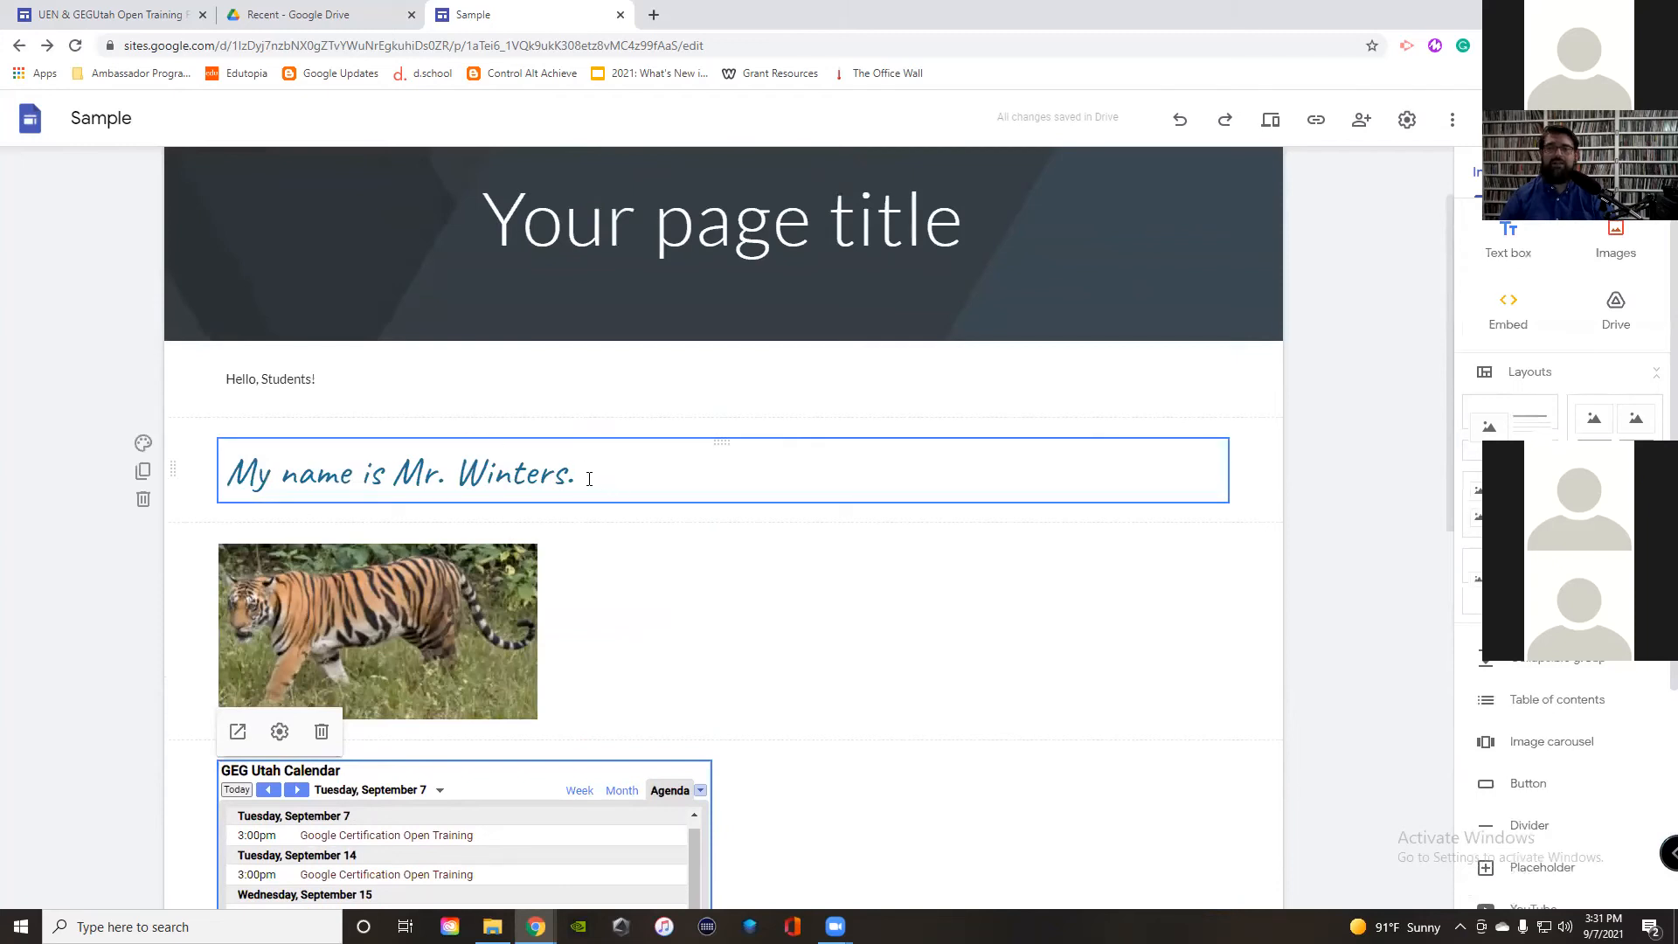
Step: Link the name heading under Hello, Students! to uen.org so it appears underlined
drag(228, 473, 603, 470)
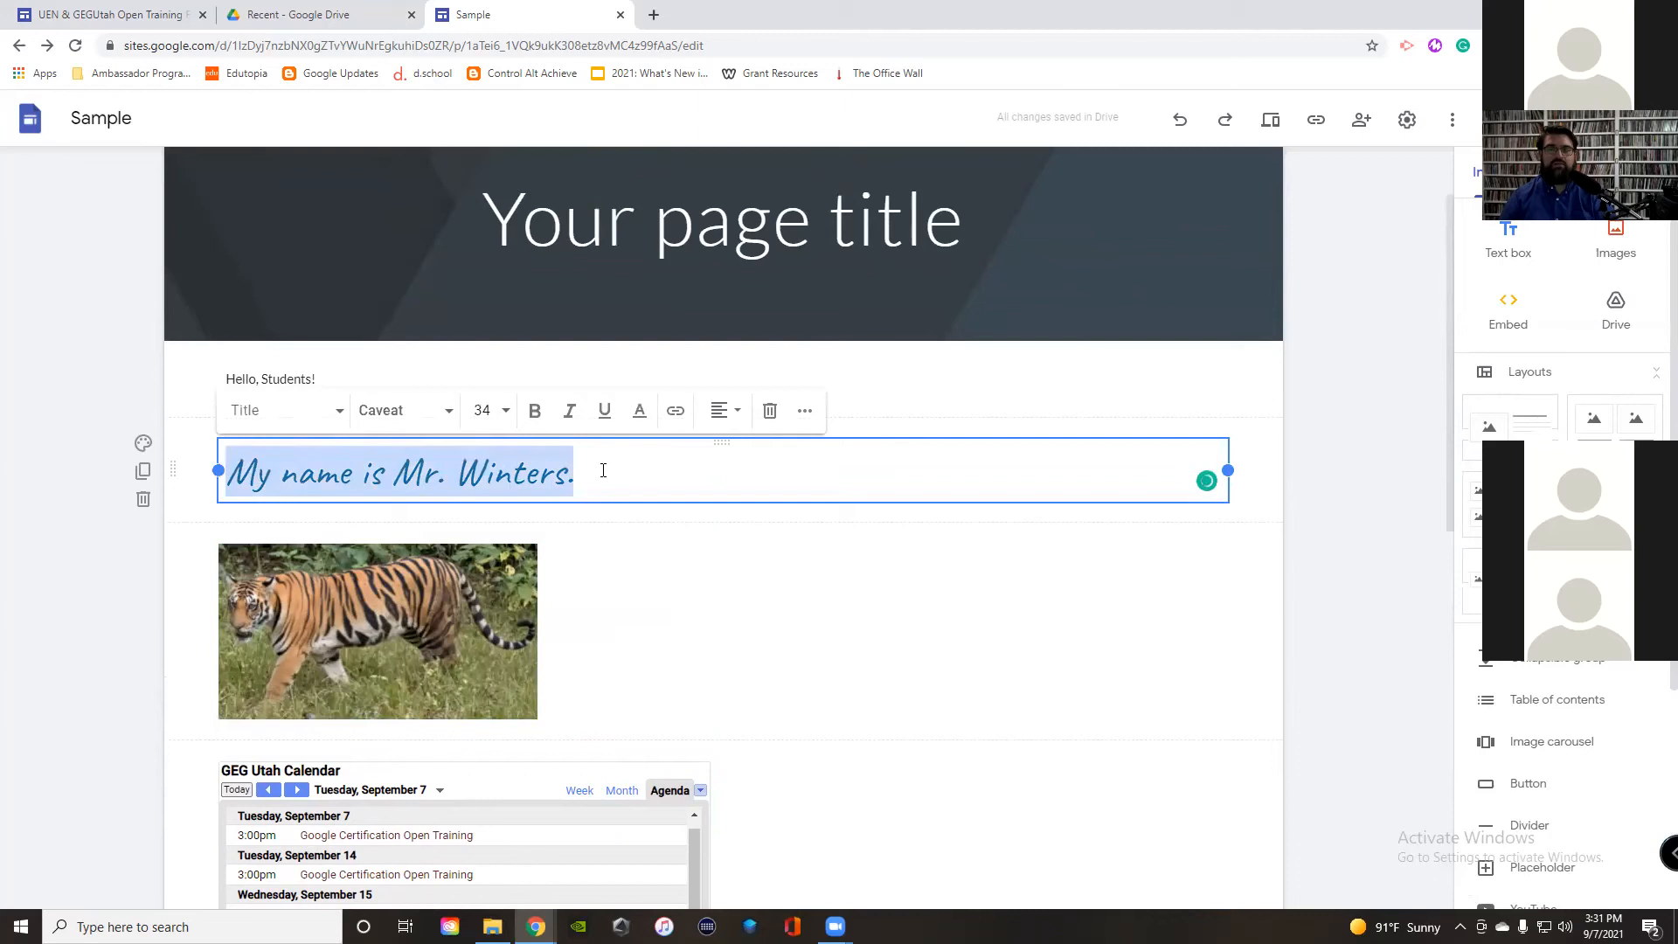
click(676, 410)
text(uenor)
key(BackSpace)
key(BackSpace)
text(.org)
key(Return)
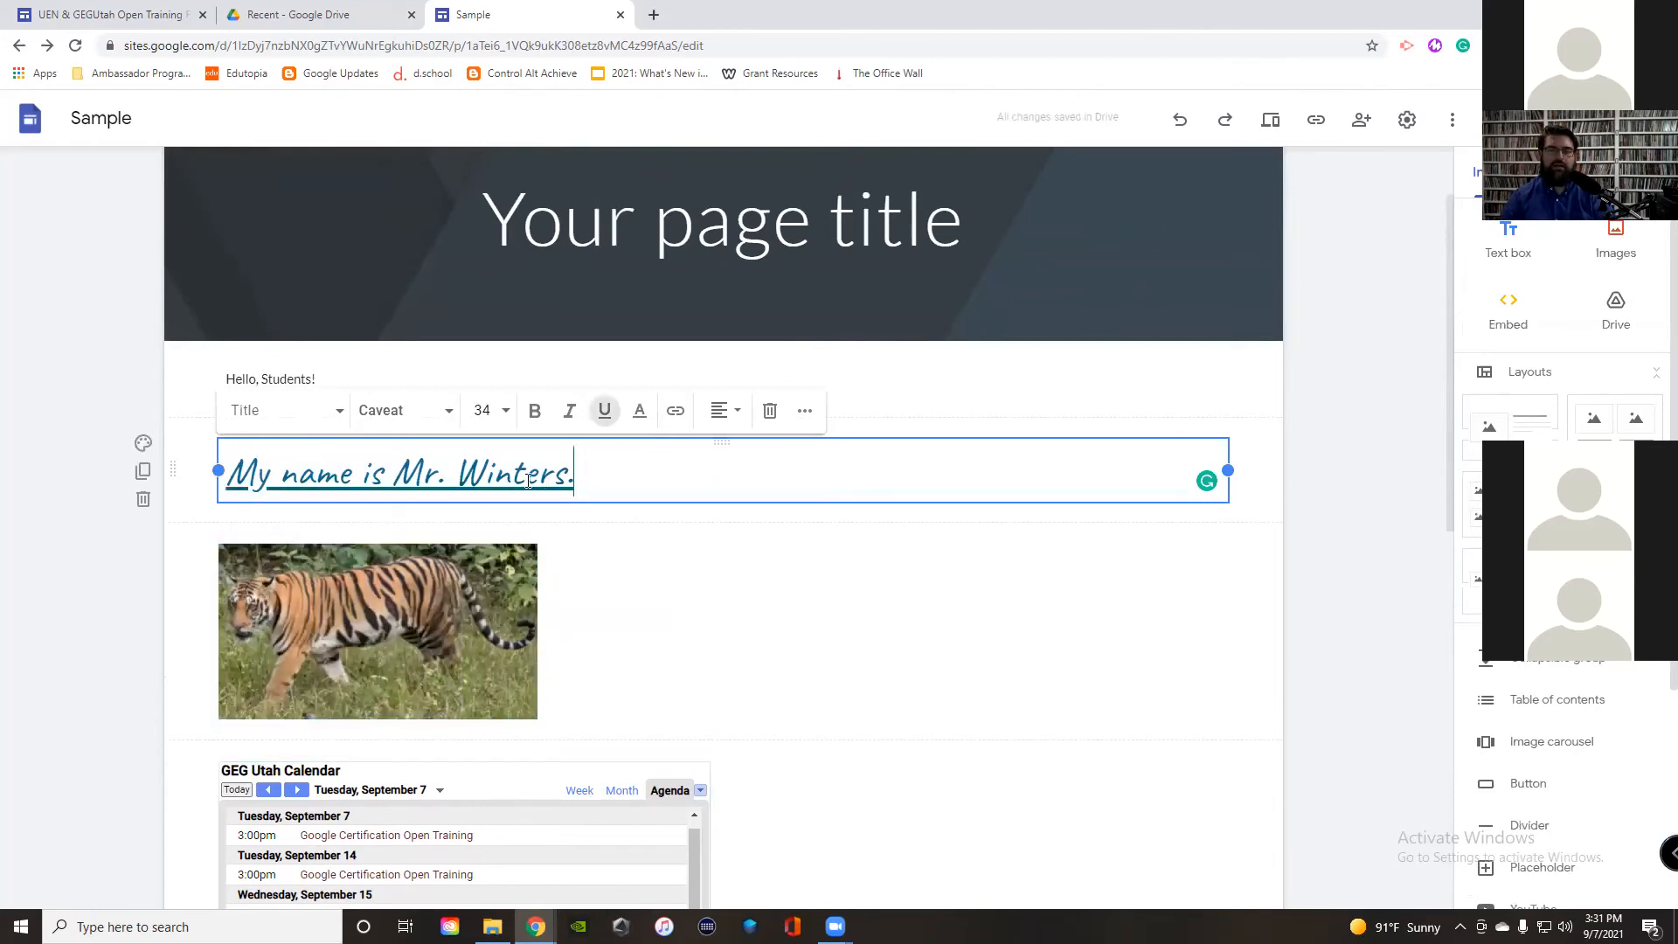
click(409, 597)
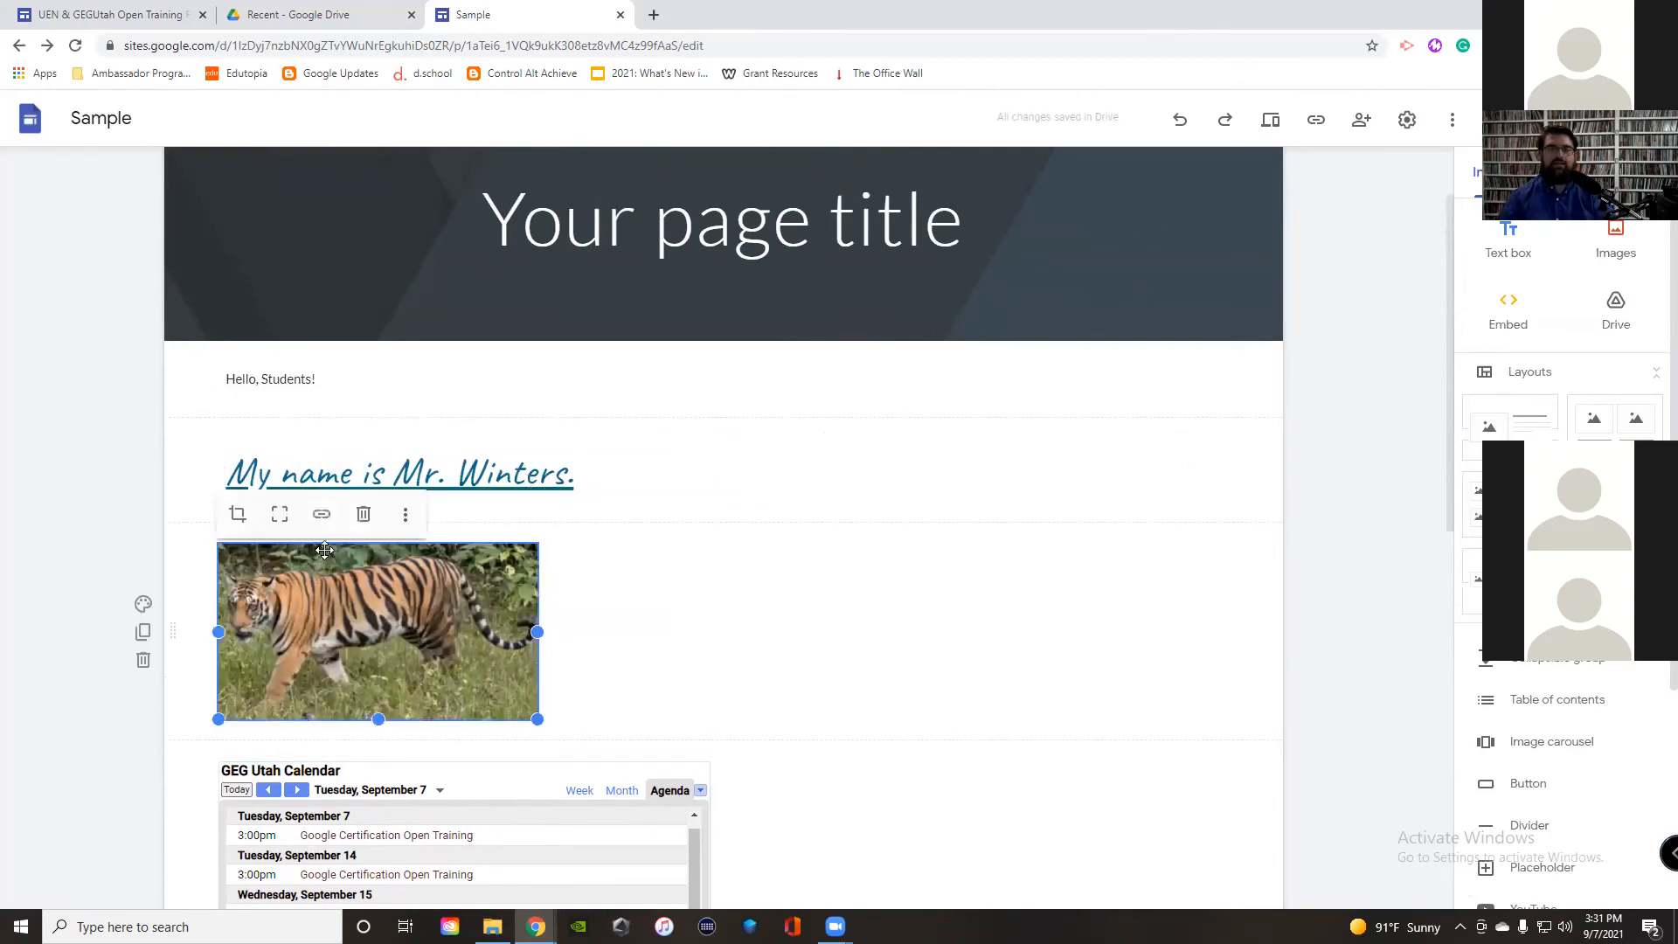
Step: Set the tiger photo's link target to the About Me page under This site
click(322, 514)
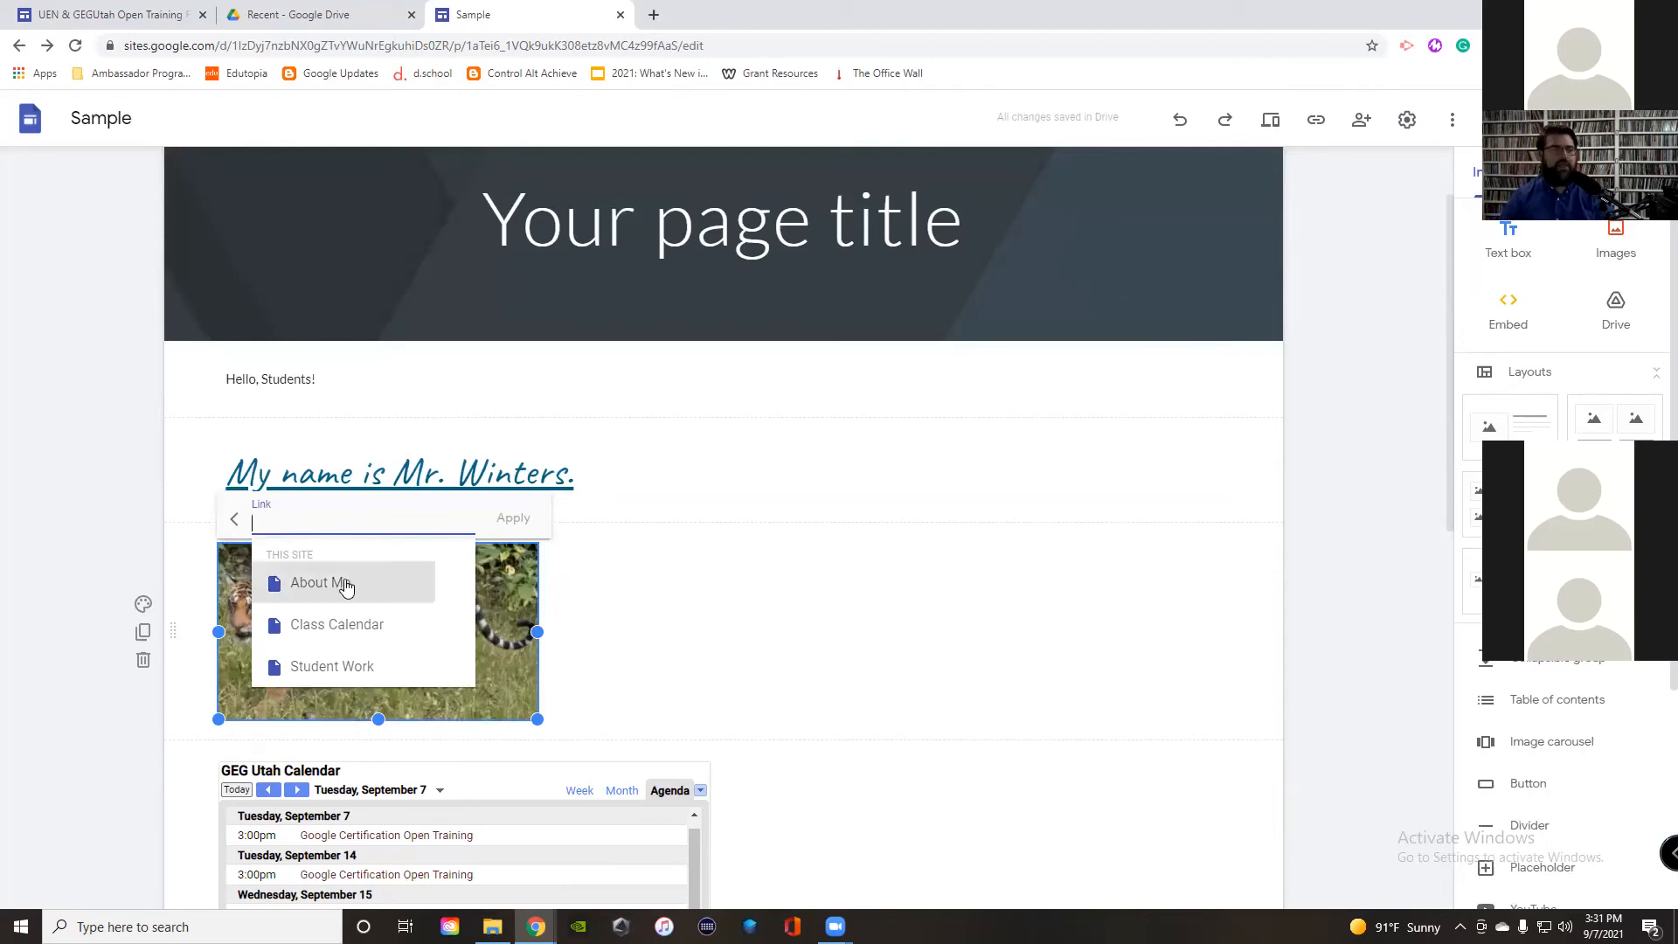
scroll(346, 587, down, 1)
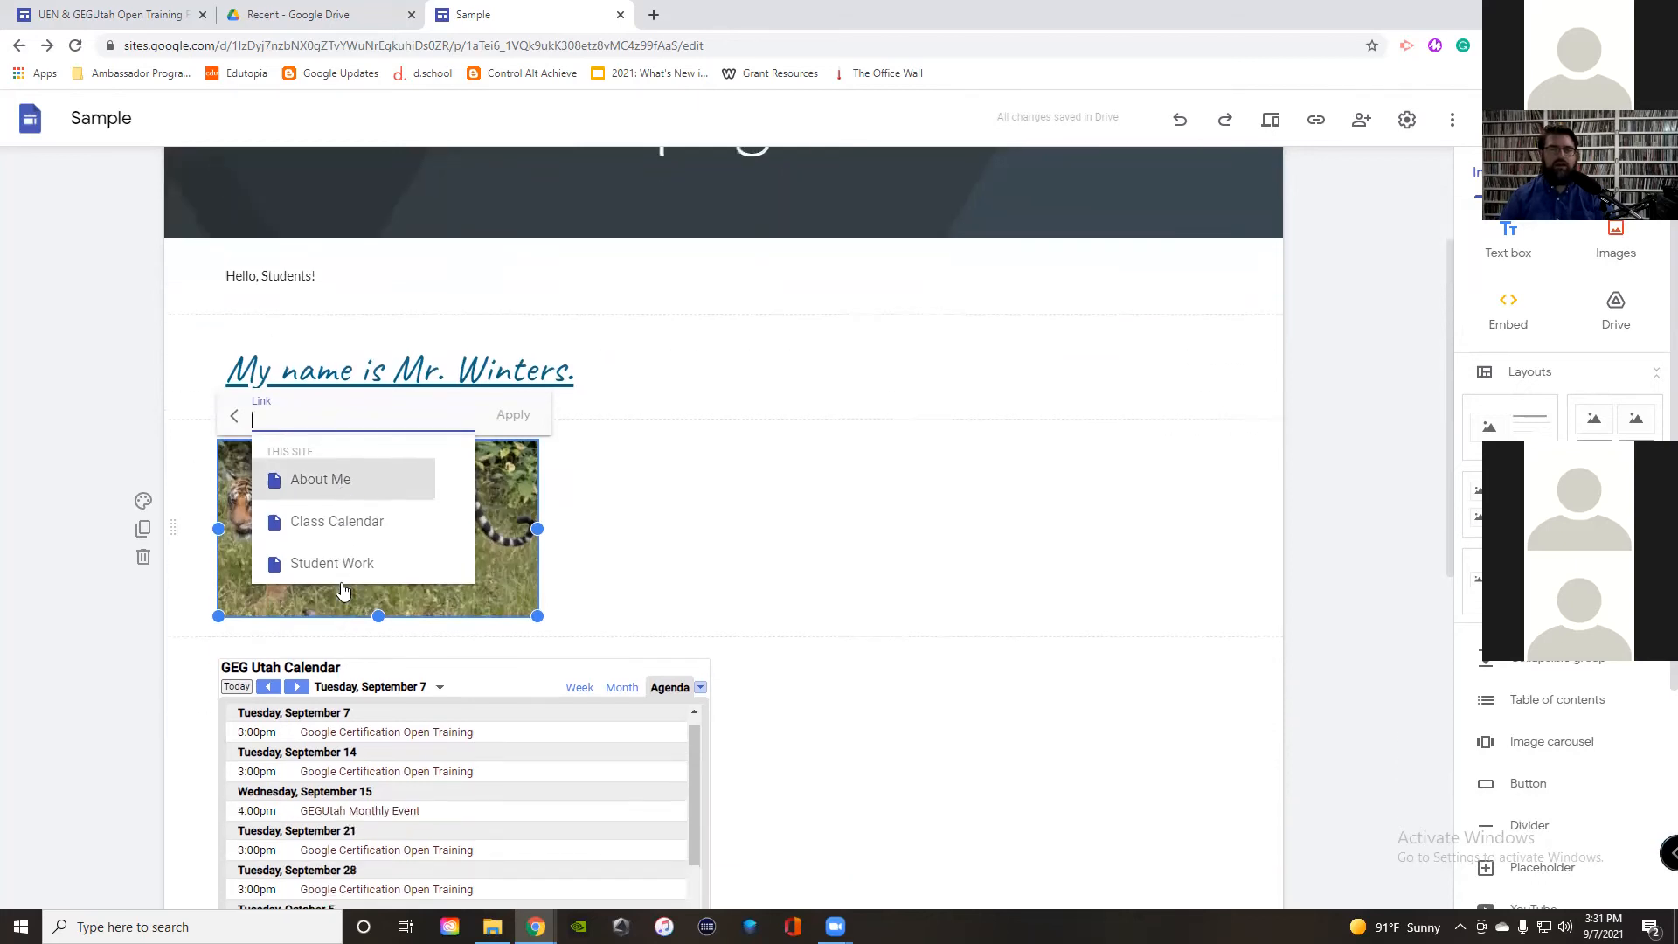
scroll(342, 591, up, 1)
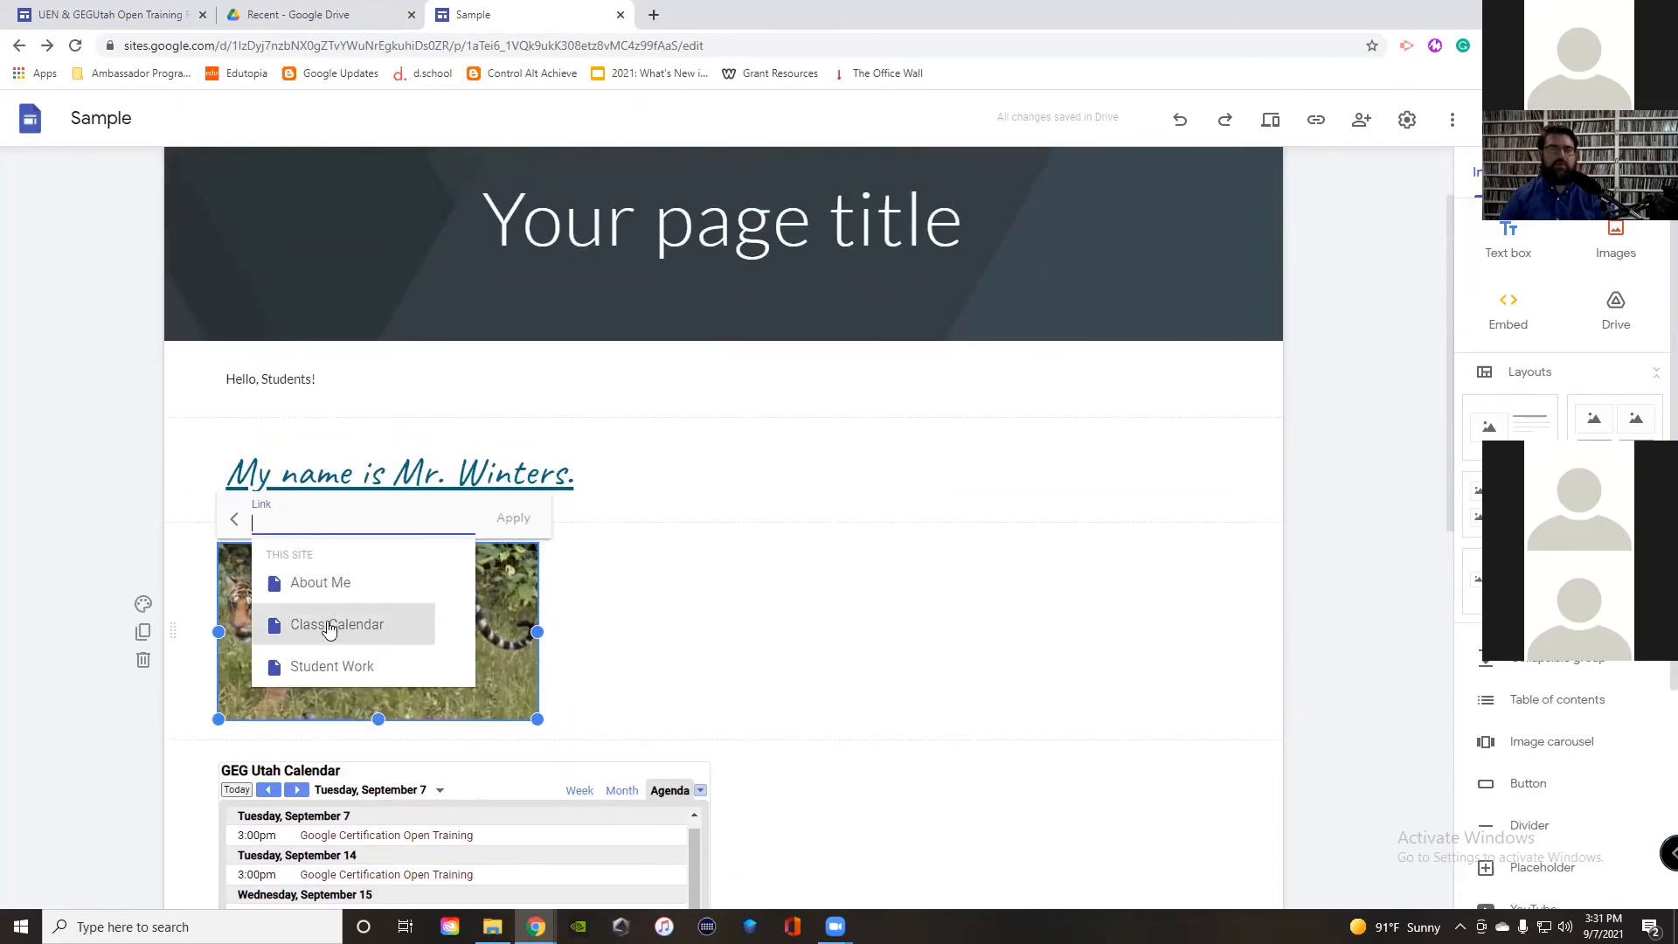
click(310, 592)
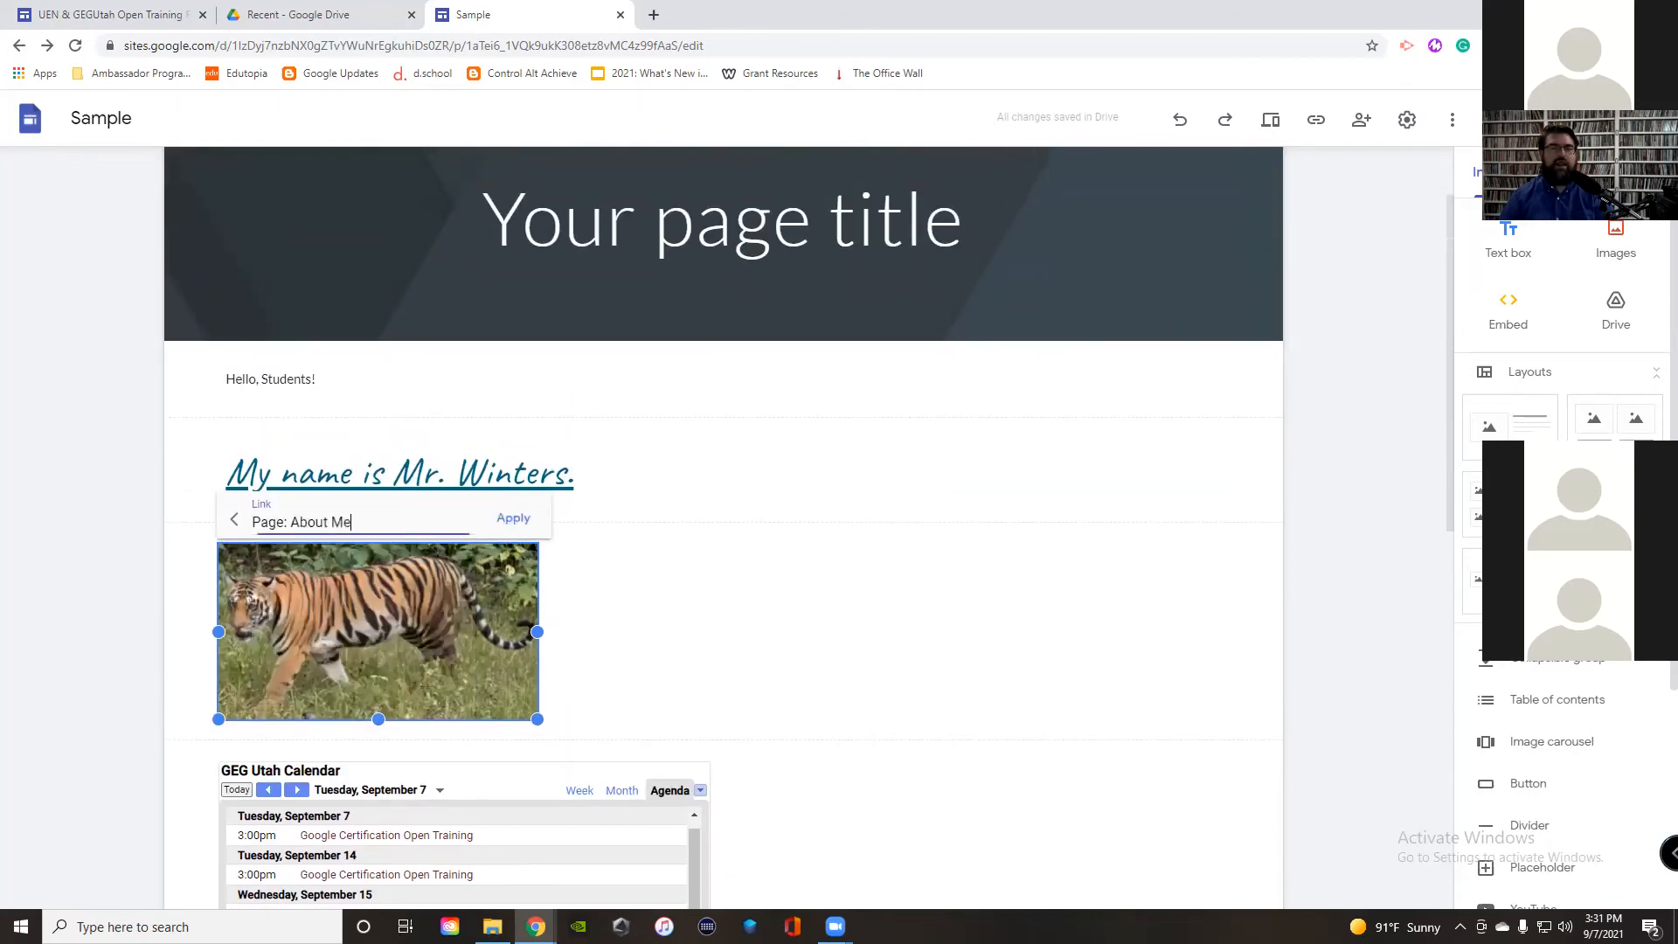
click(513, 518)
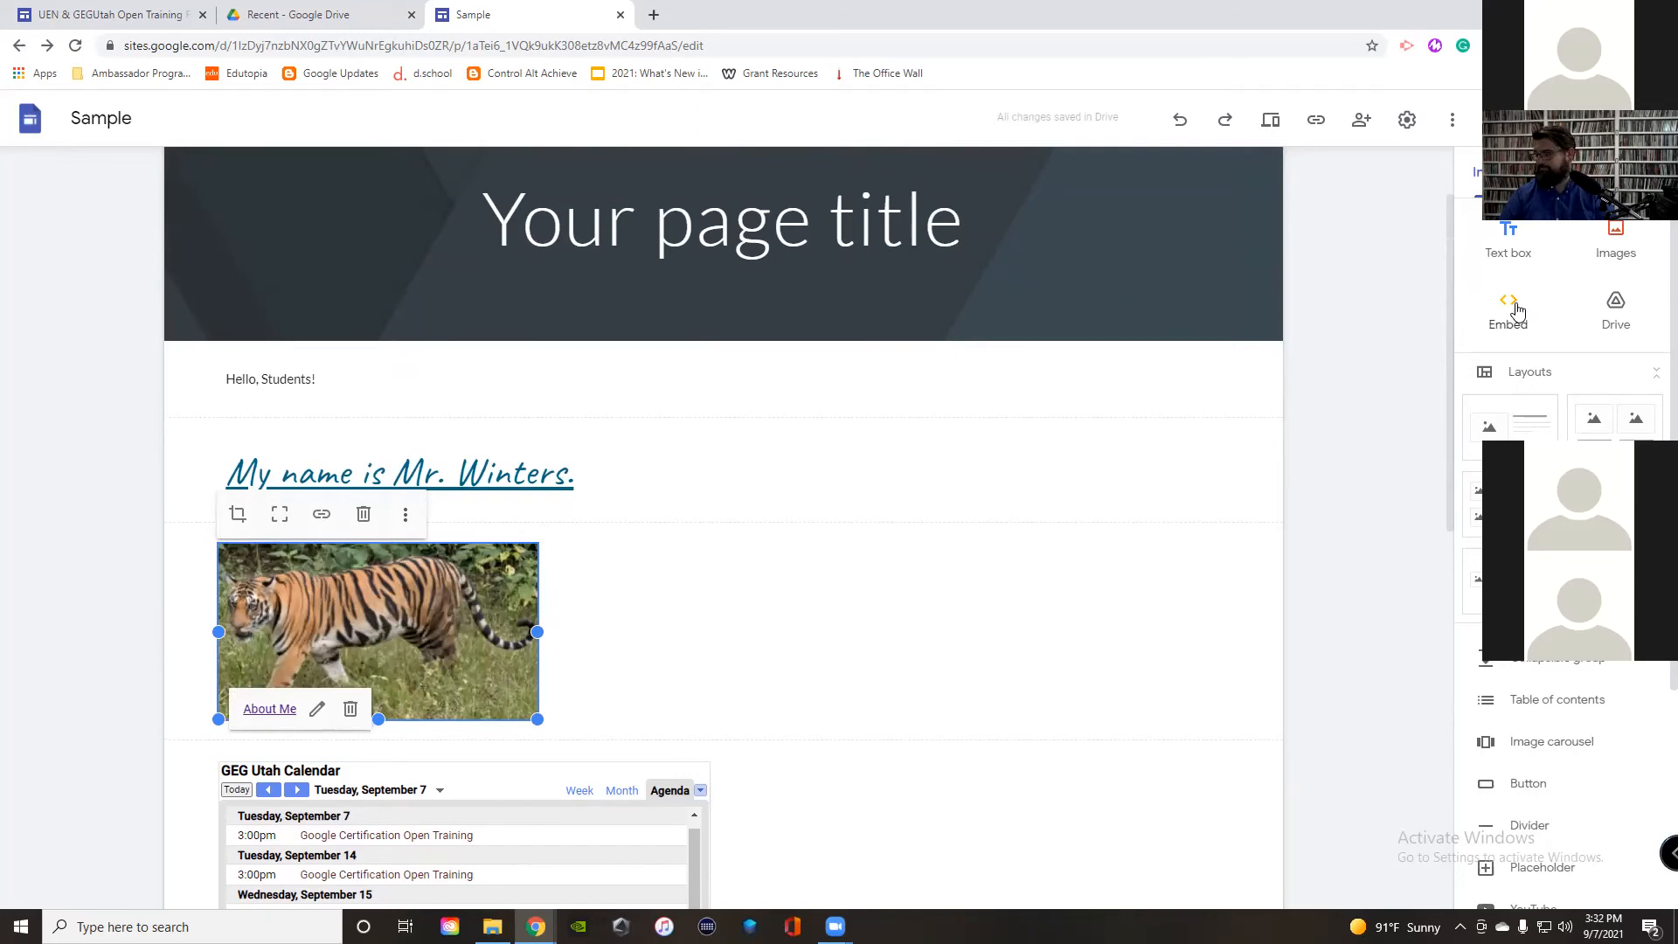
Step: Check the ISTE Certification video embed further down the page, then deselect it
scroll(929, 667, down, 5)
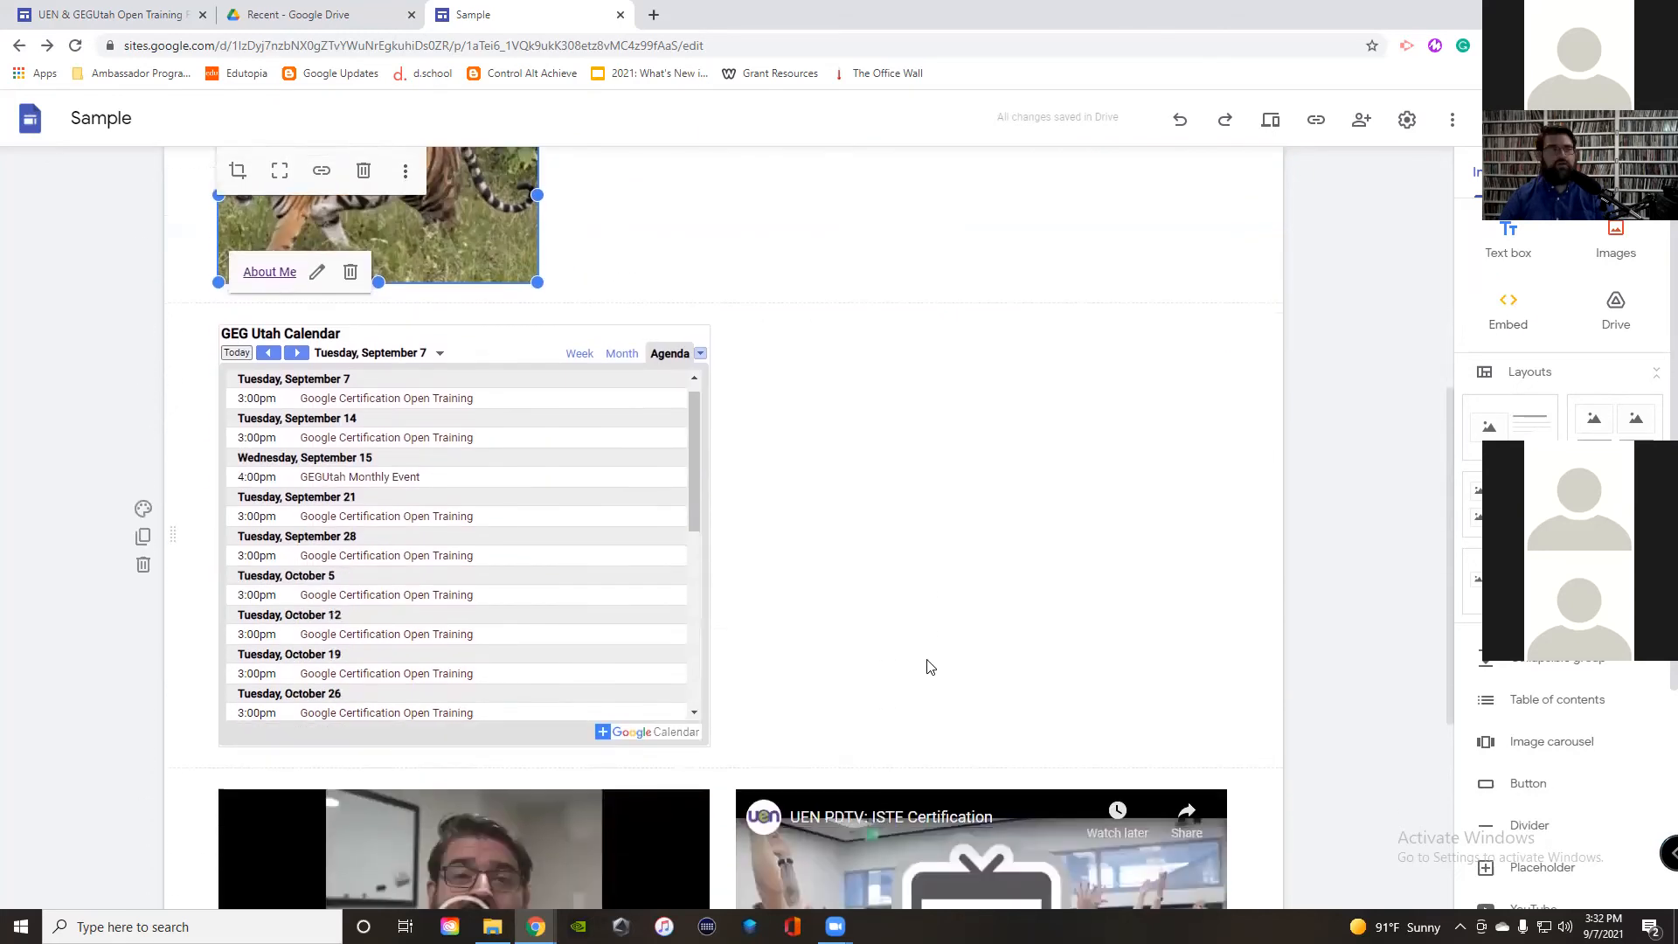
scroll(930, 667, down, 3)
scroll(929, 667, up, 3)
click(929, 658)
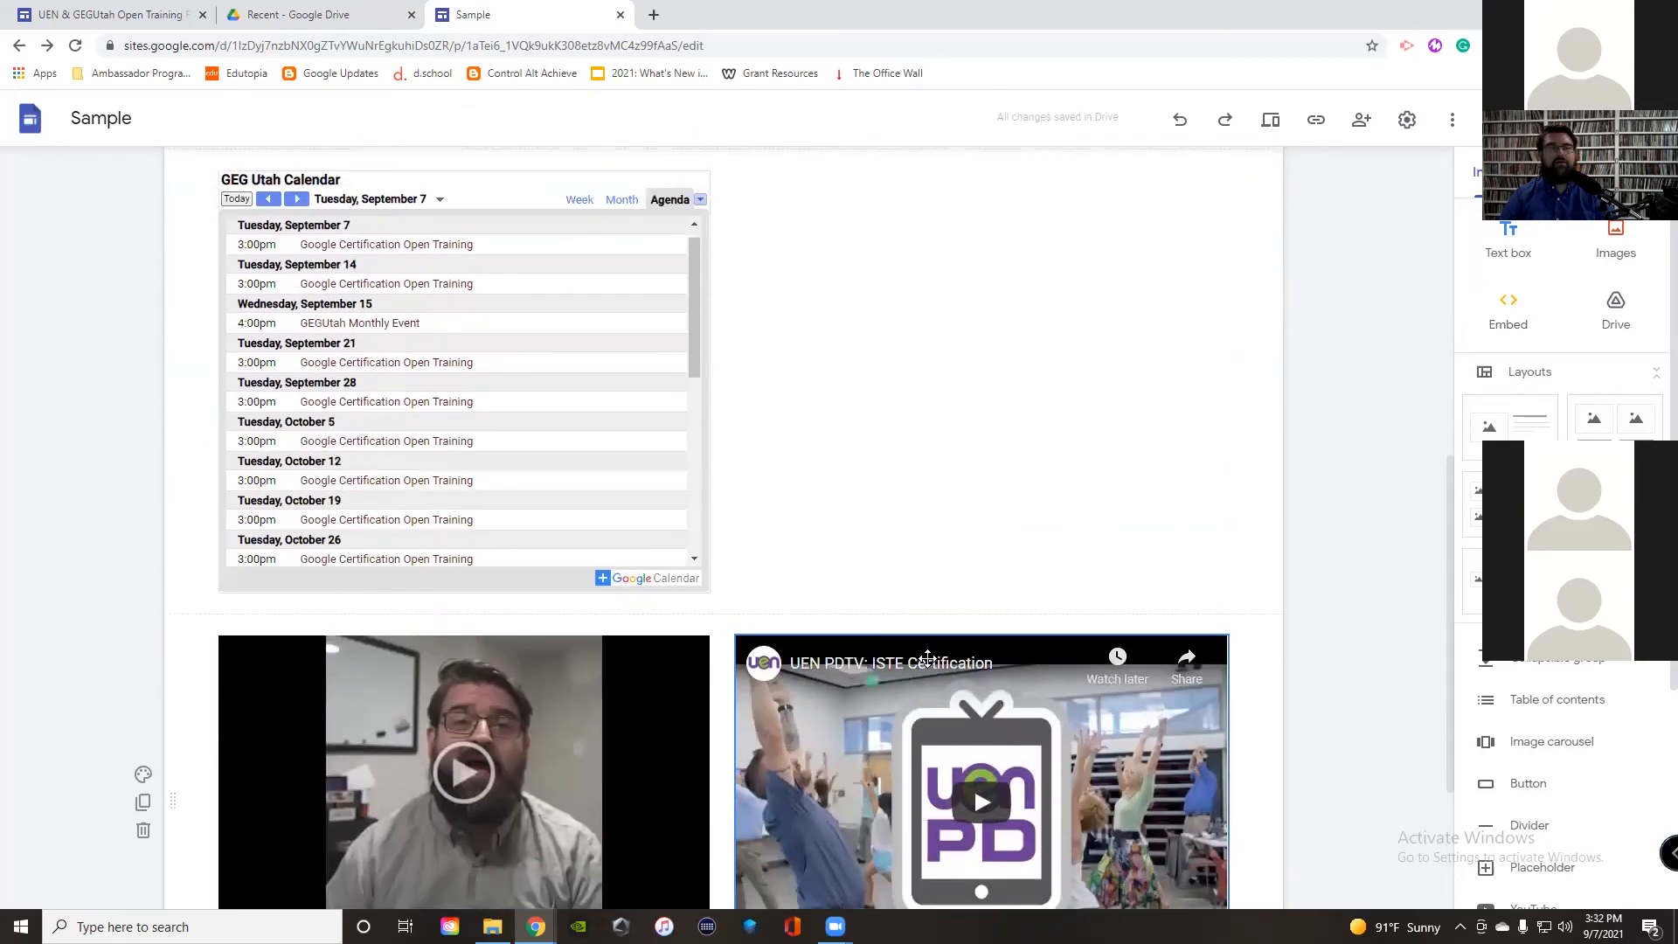
click(1049, 439)
scroll(1049, 439, up, 5)
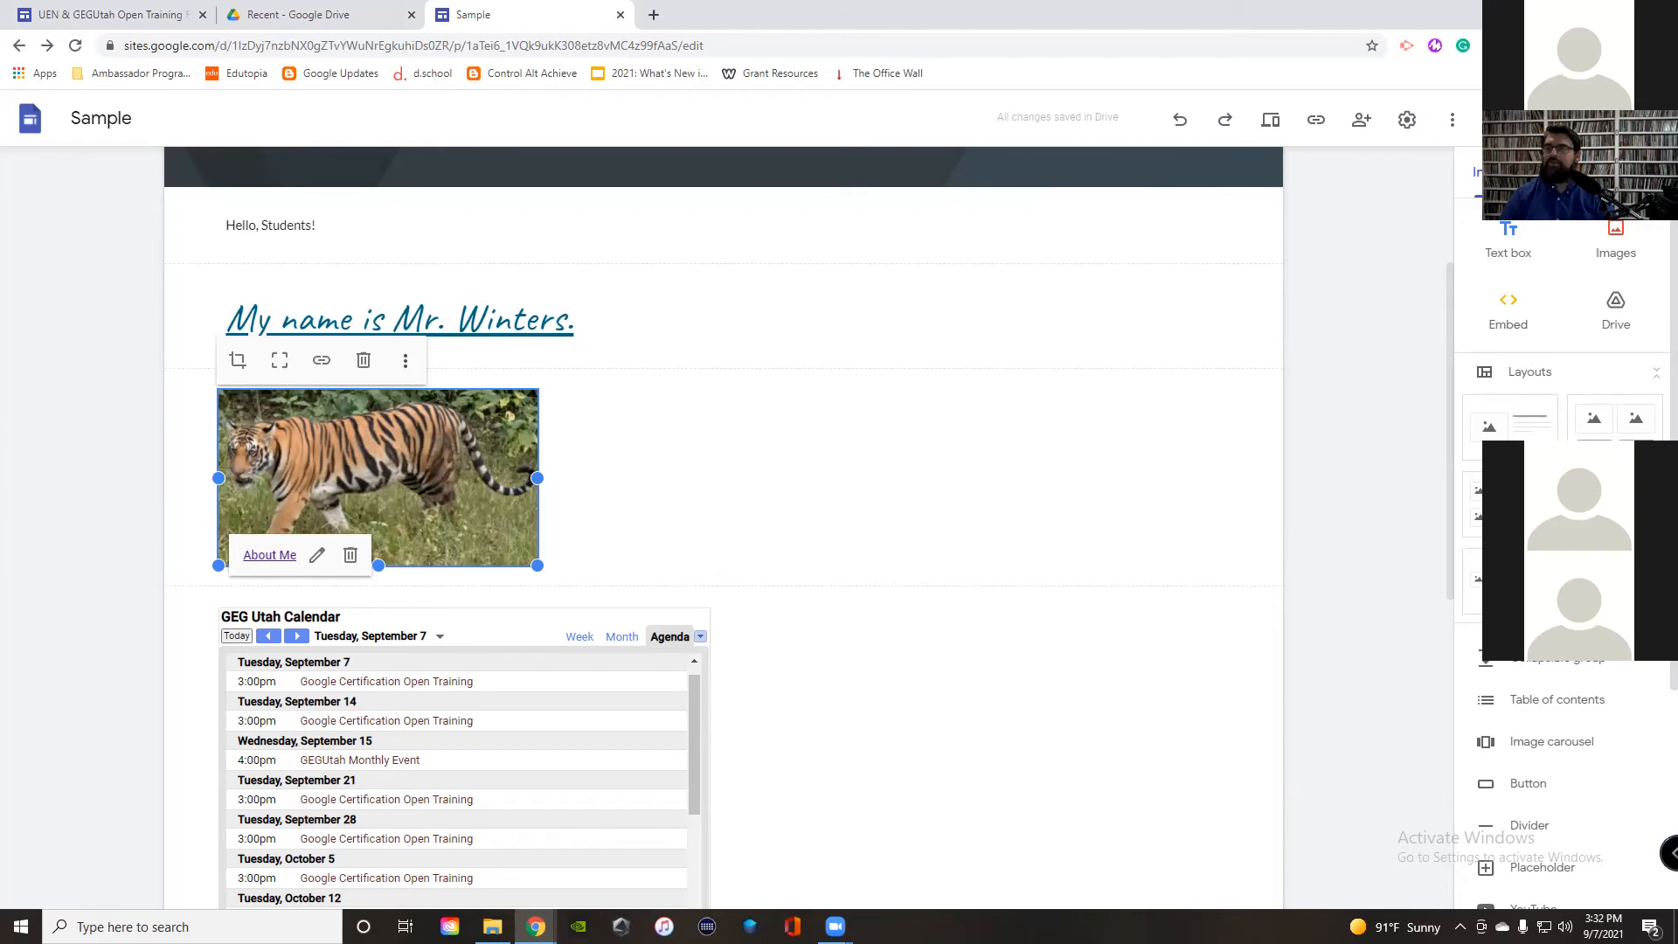
Step: Embed an Ogden, UT, USA map in the right column with the calendar beside it on the left
scroll(1525, 669, down, 4)
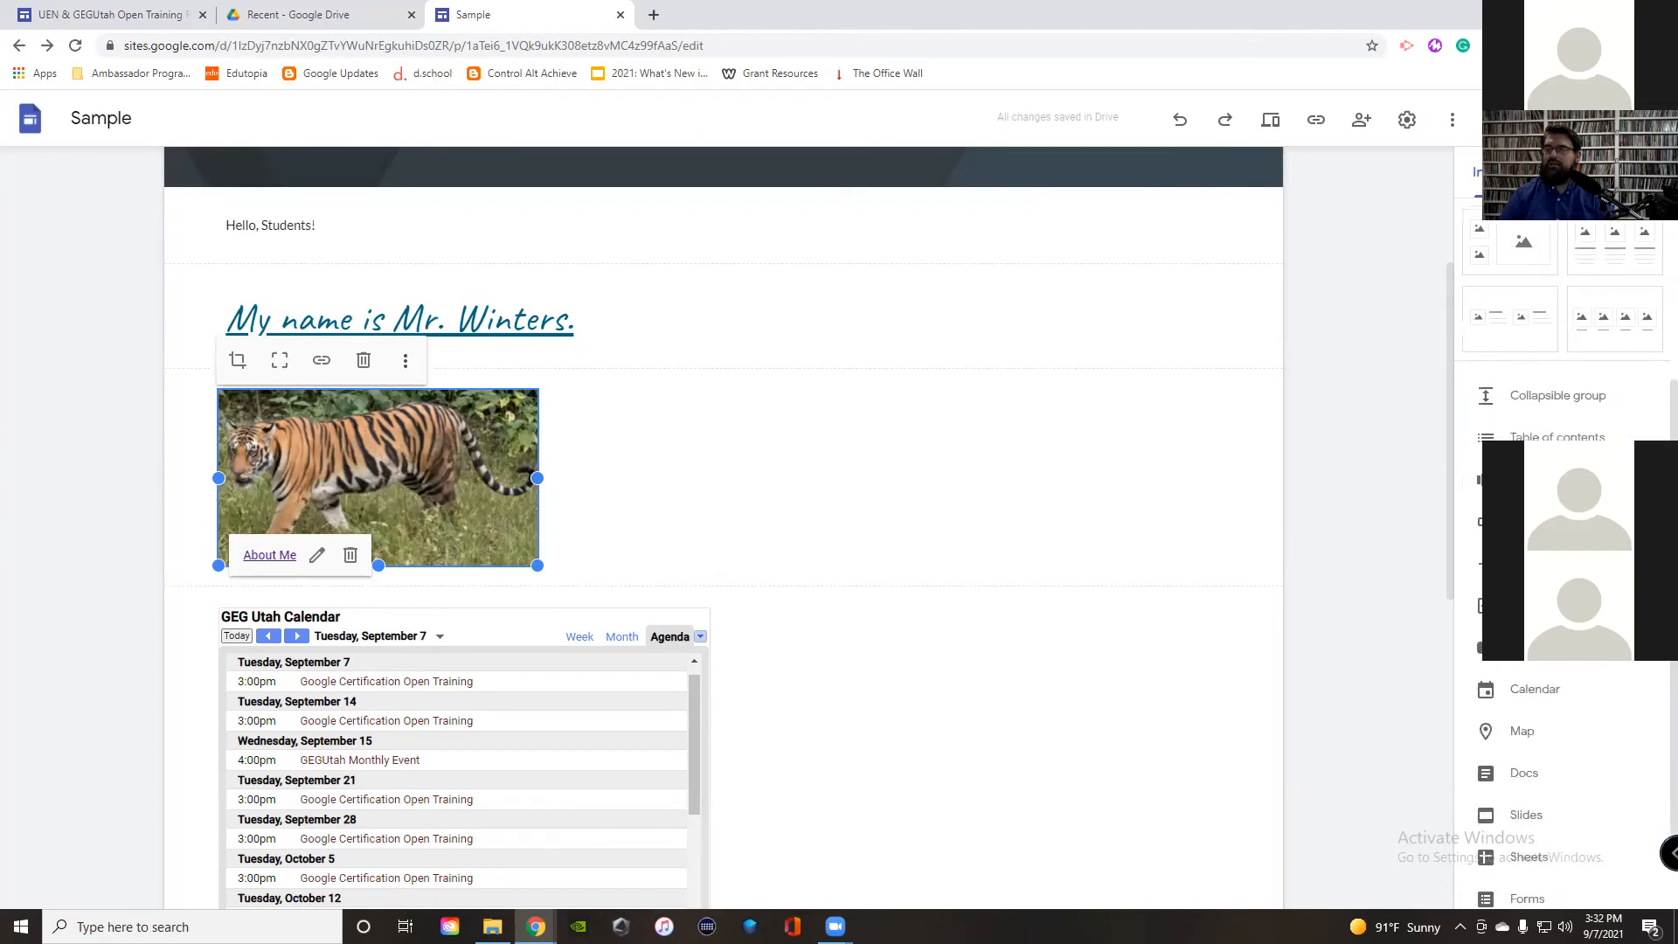
click(1521, 681)
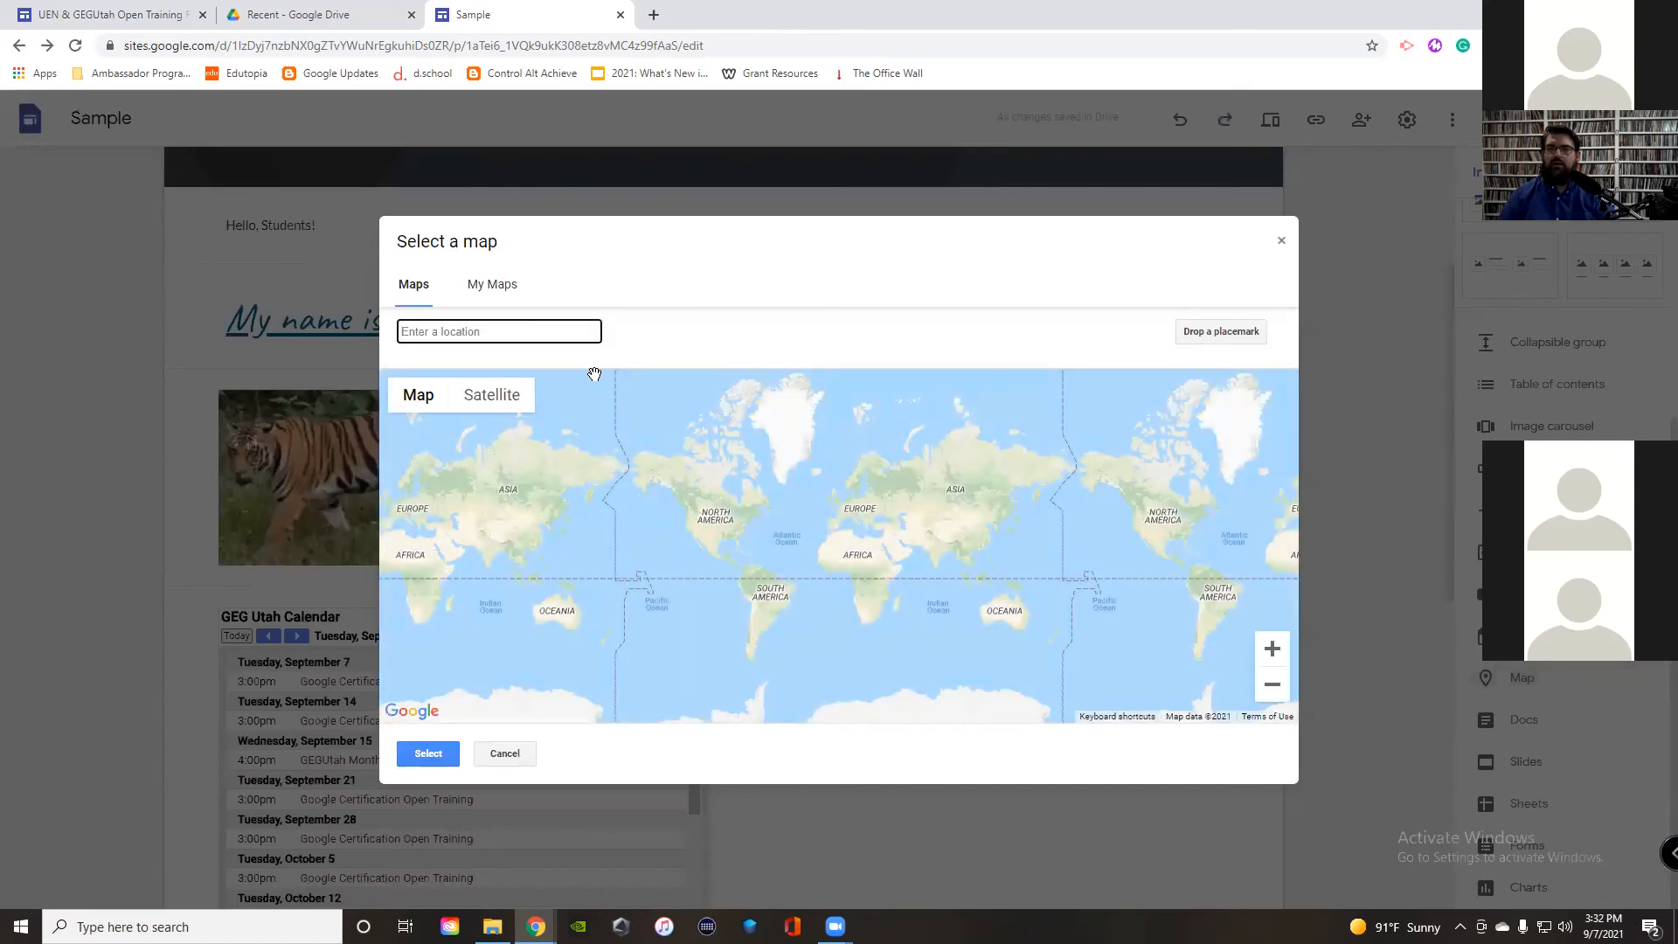
text(ogd)
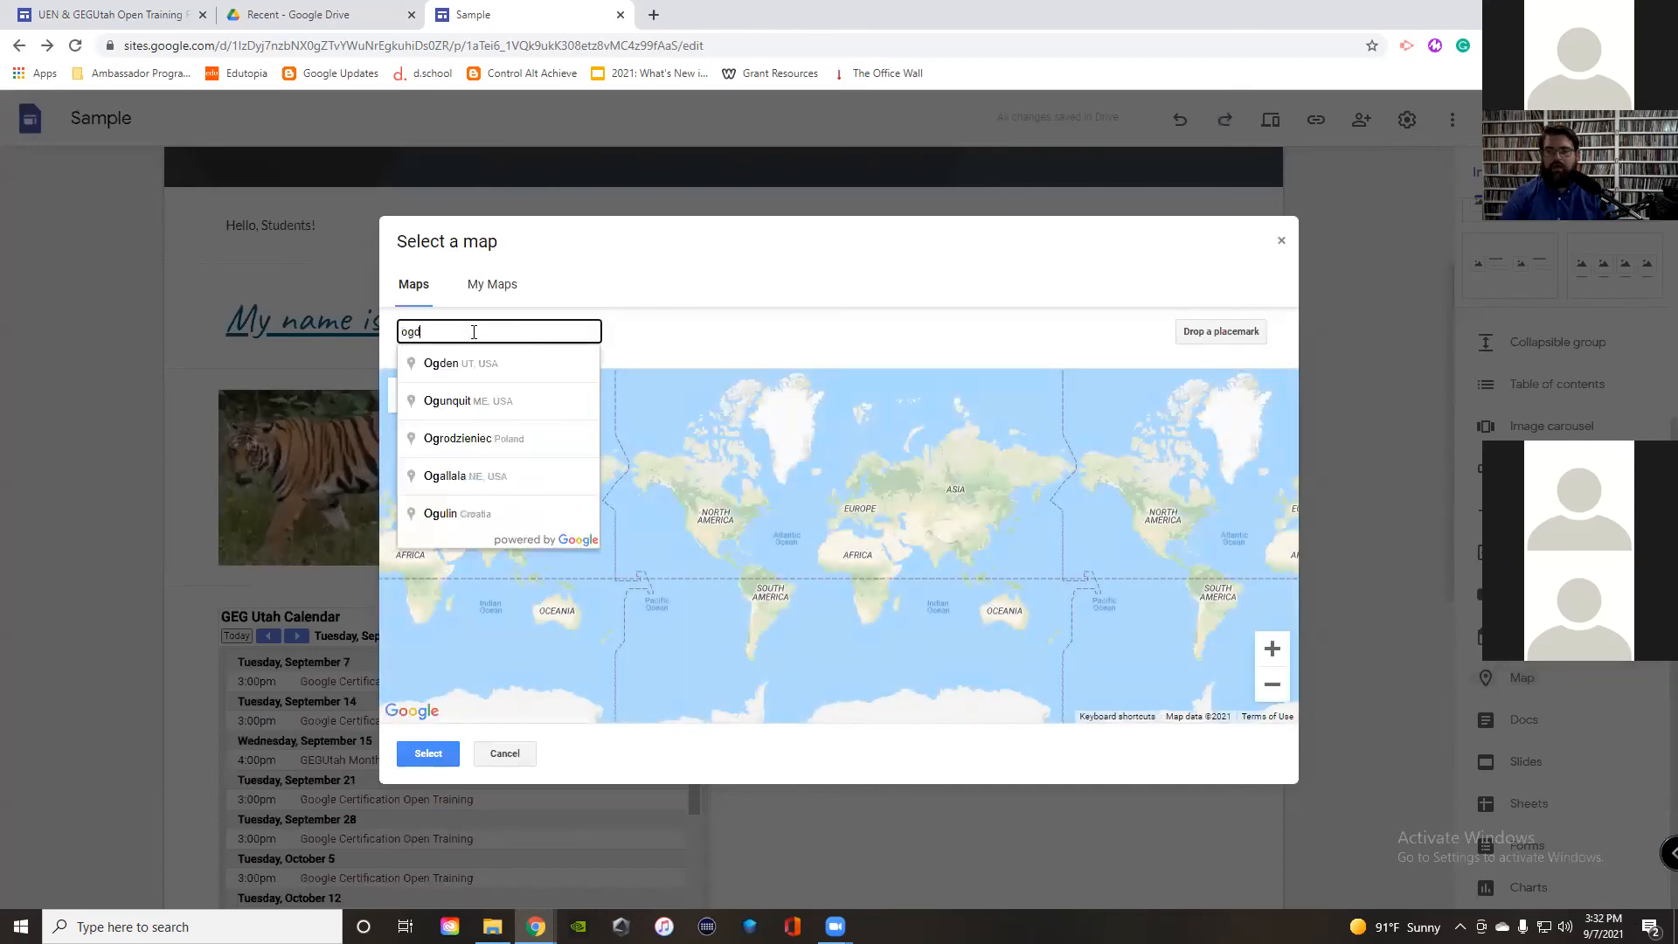
click(468, 364)
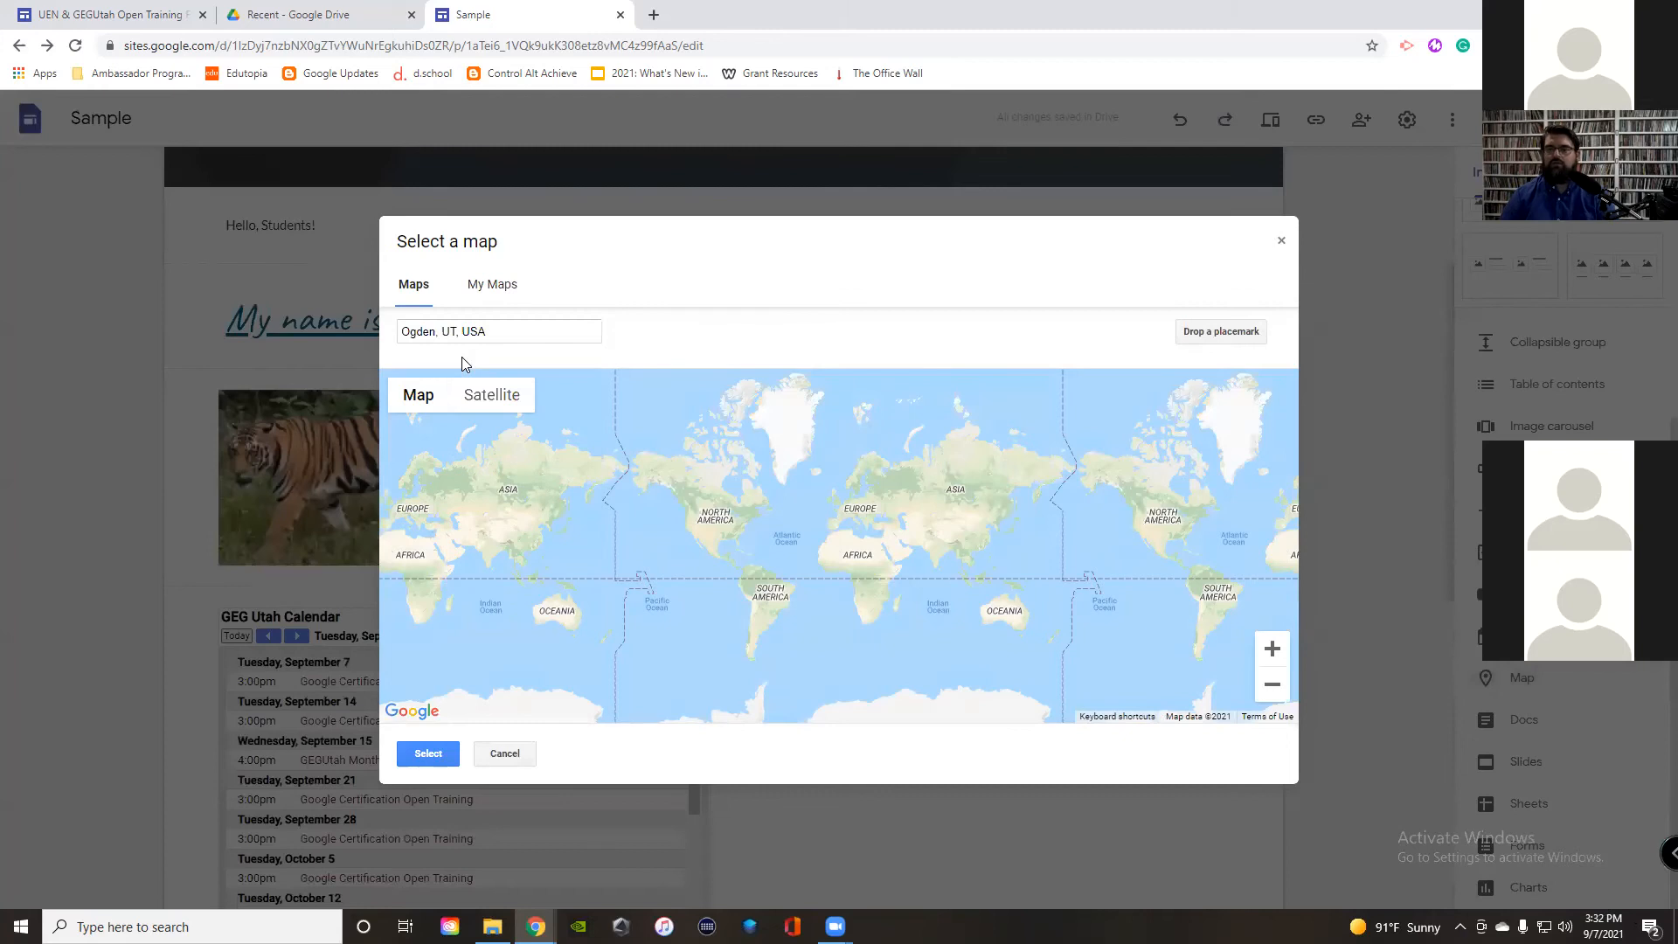
click(428, 753)
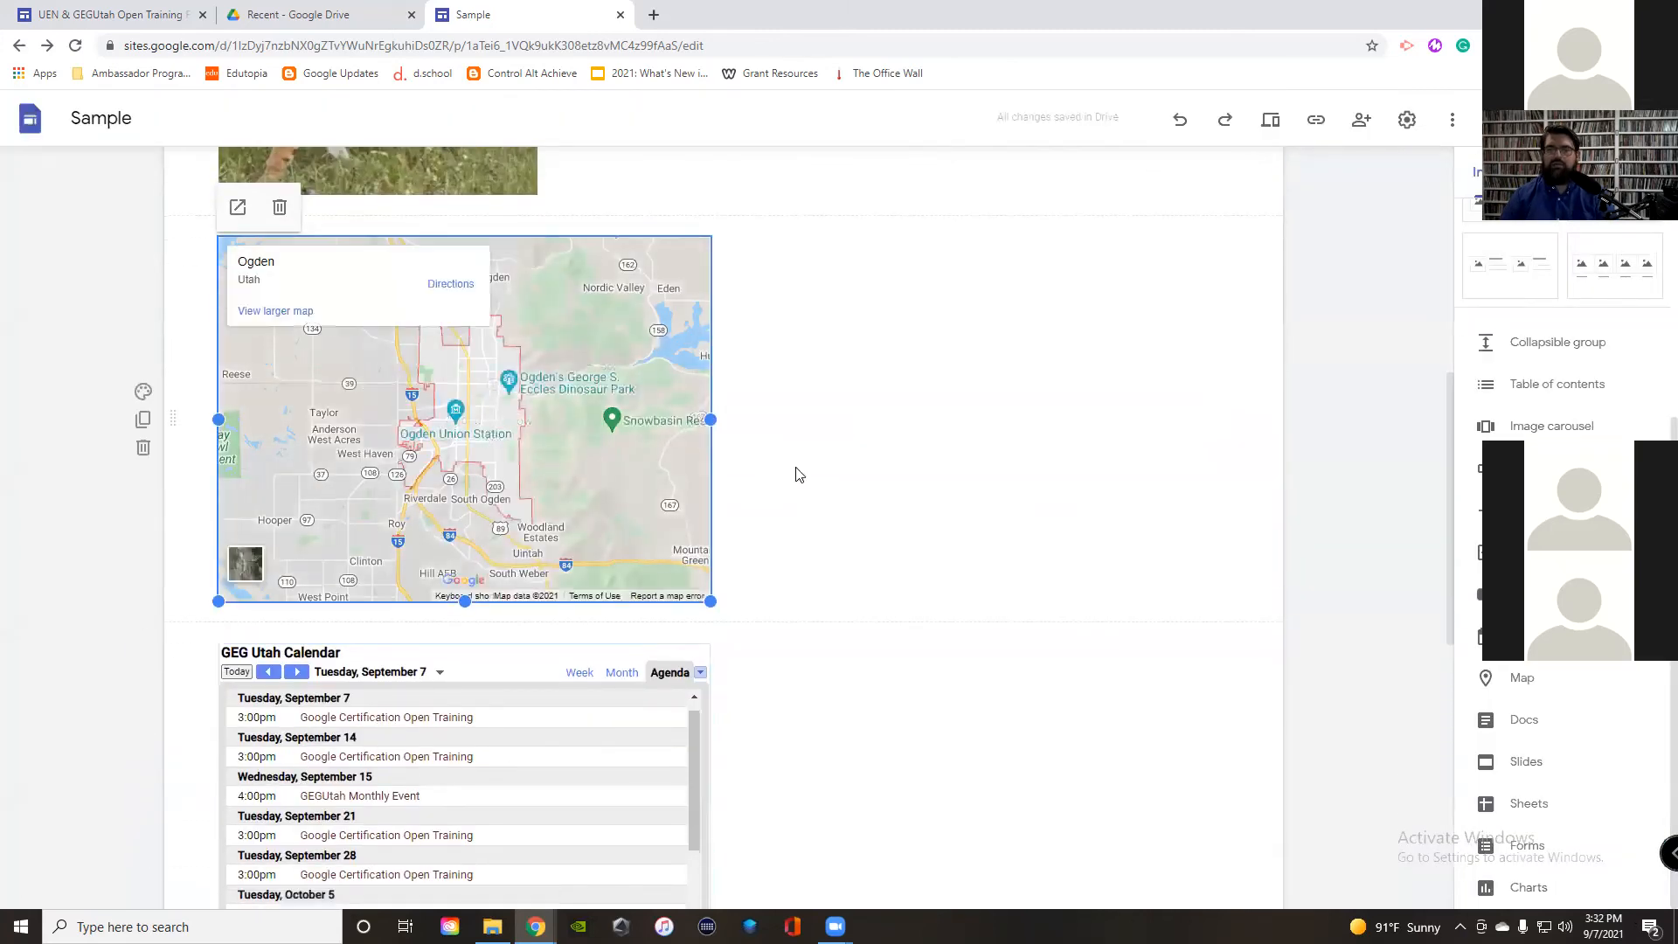
drag(433, 427, 979, 420)
drag(464, 769, 524, 427)
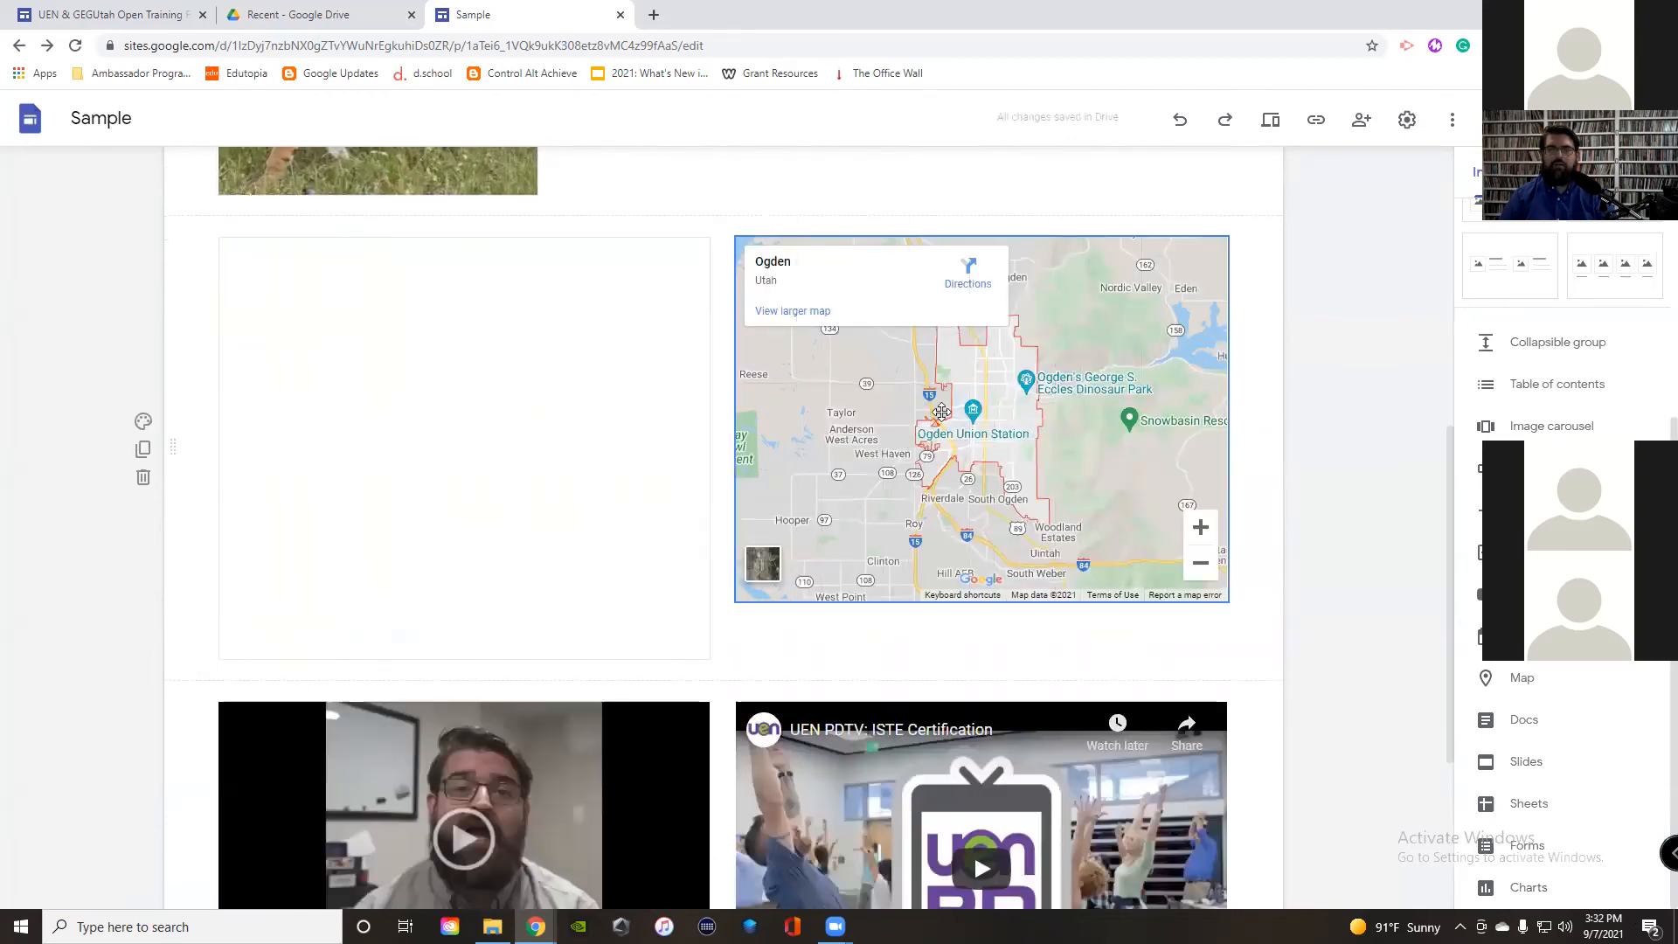
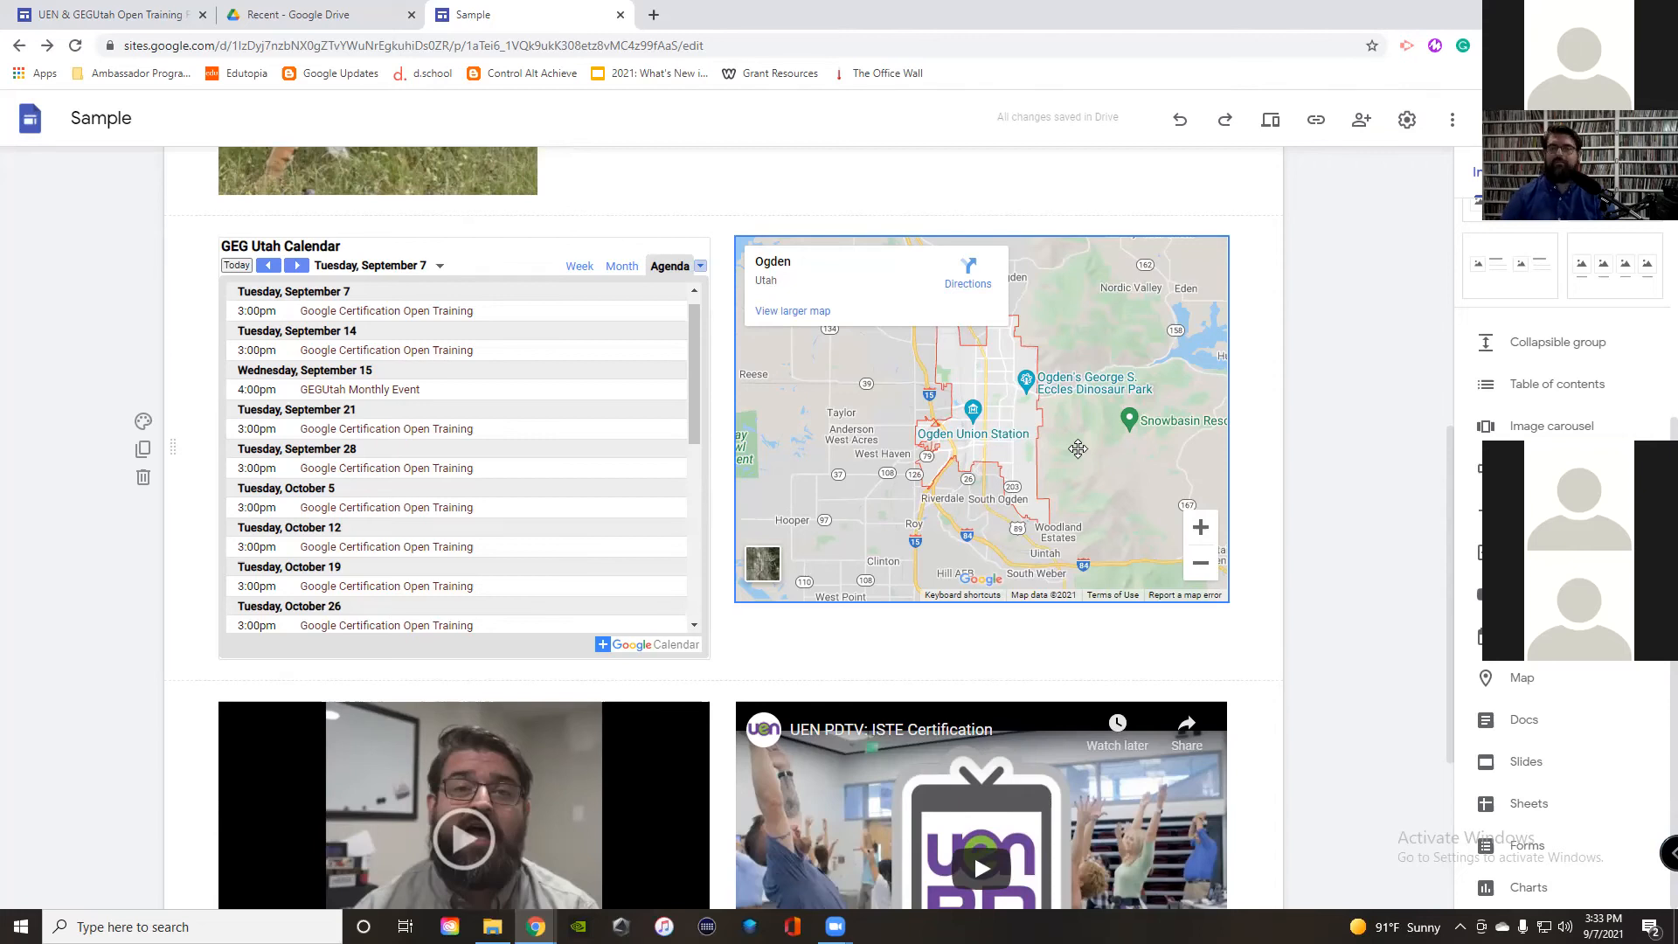
Step: Check the site settings and the published site's link, then close both
scroll(1078, 448, up, 7)
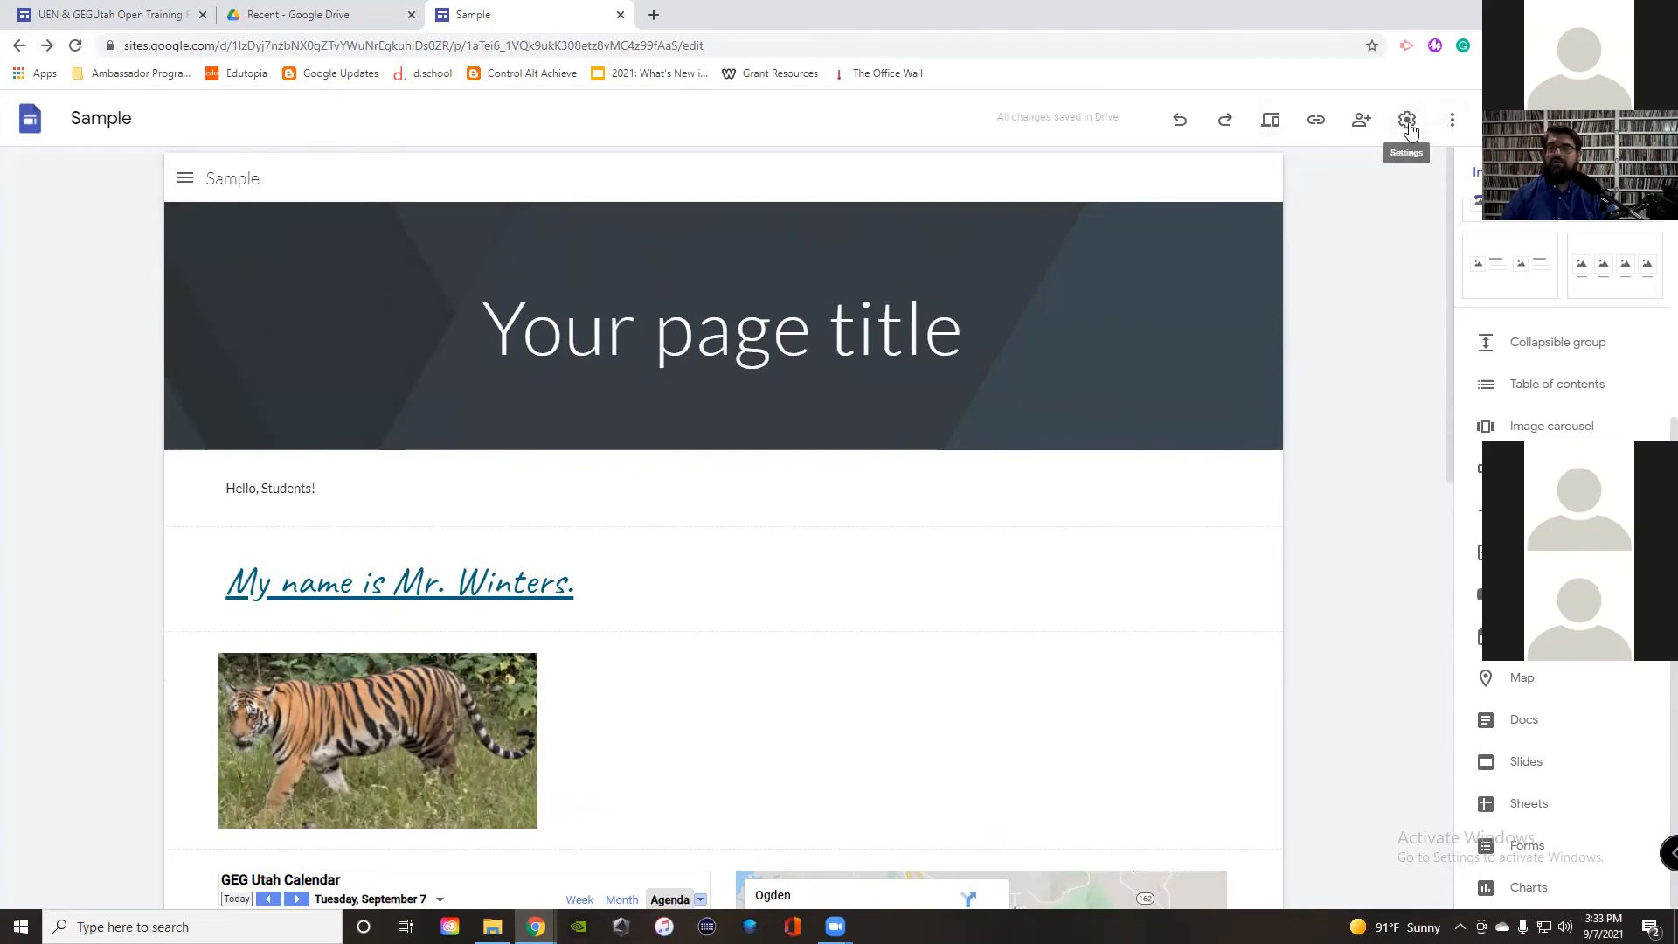
click(1408, 121)
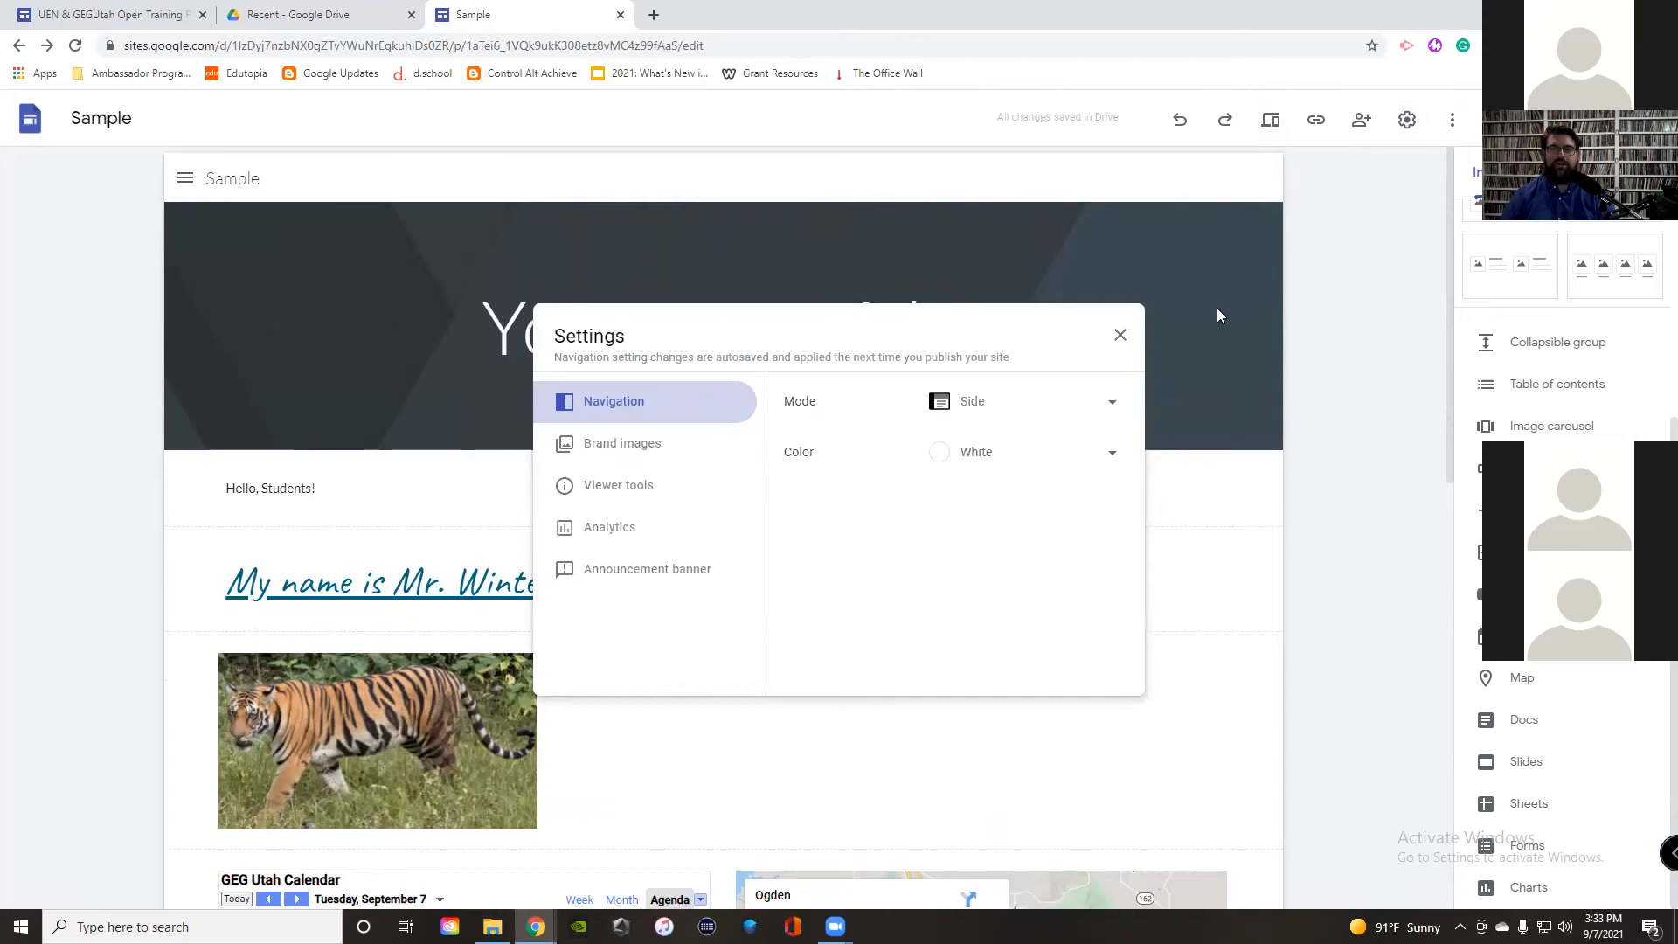
click(1121, 336)
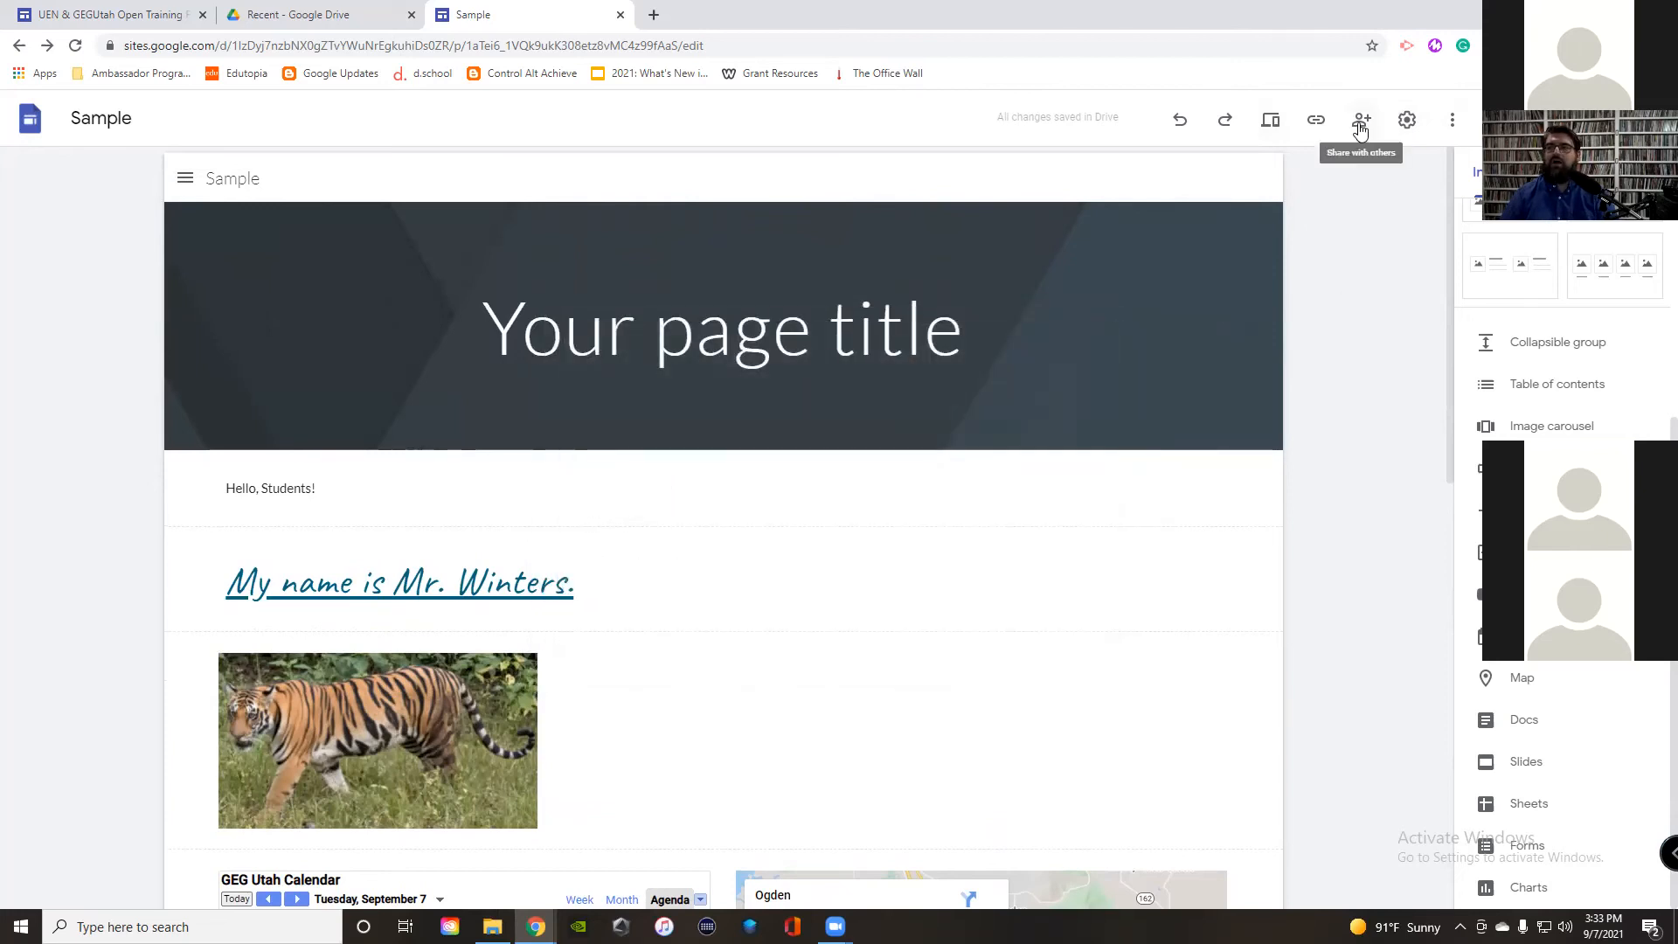
click(1314, 126)
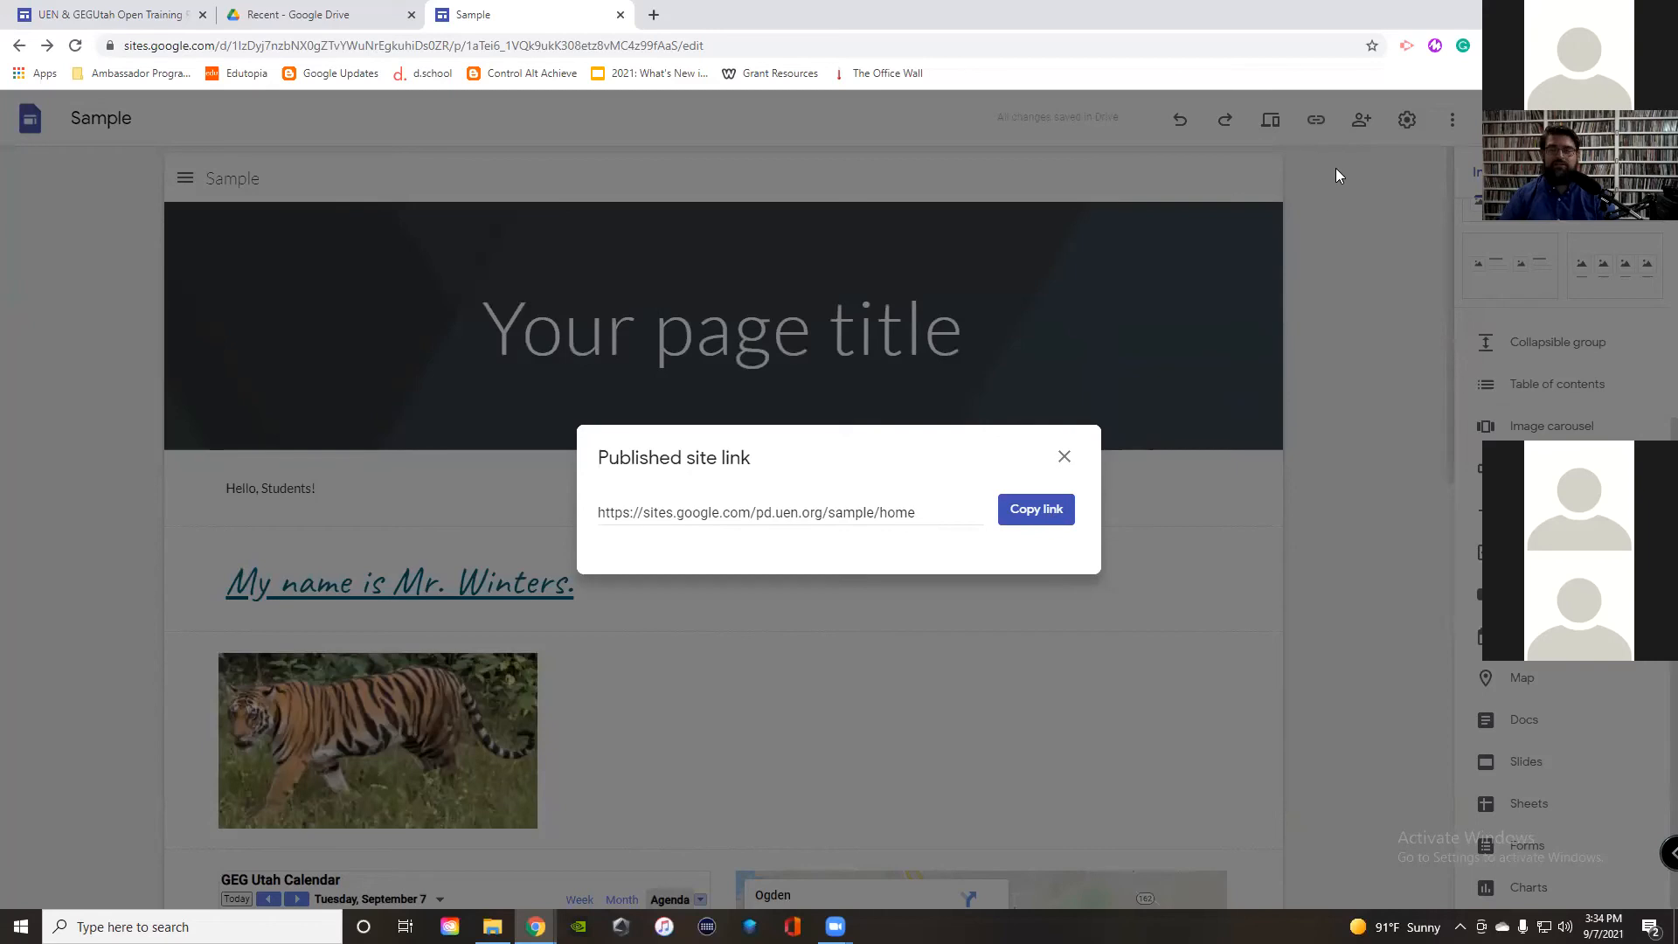
click(1064, 461)
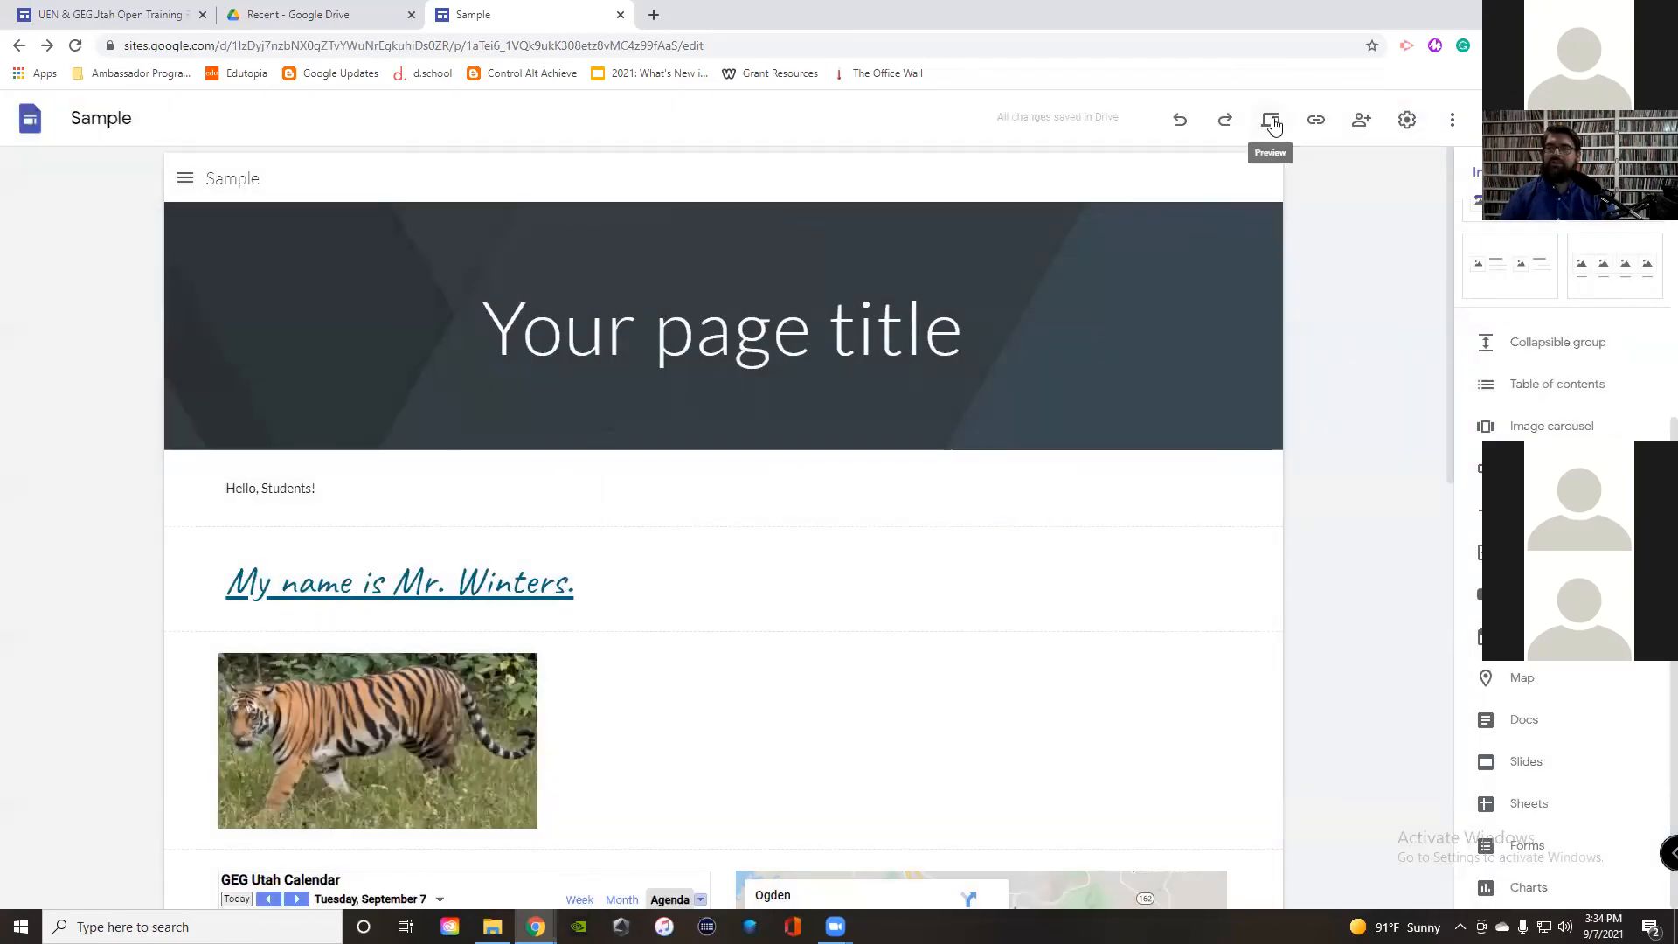
Step: Review the page, previewing it at phone, tablet and desktop sizes, then return to editing
mouse_move(1248, 318)
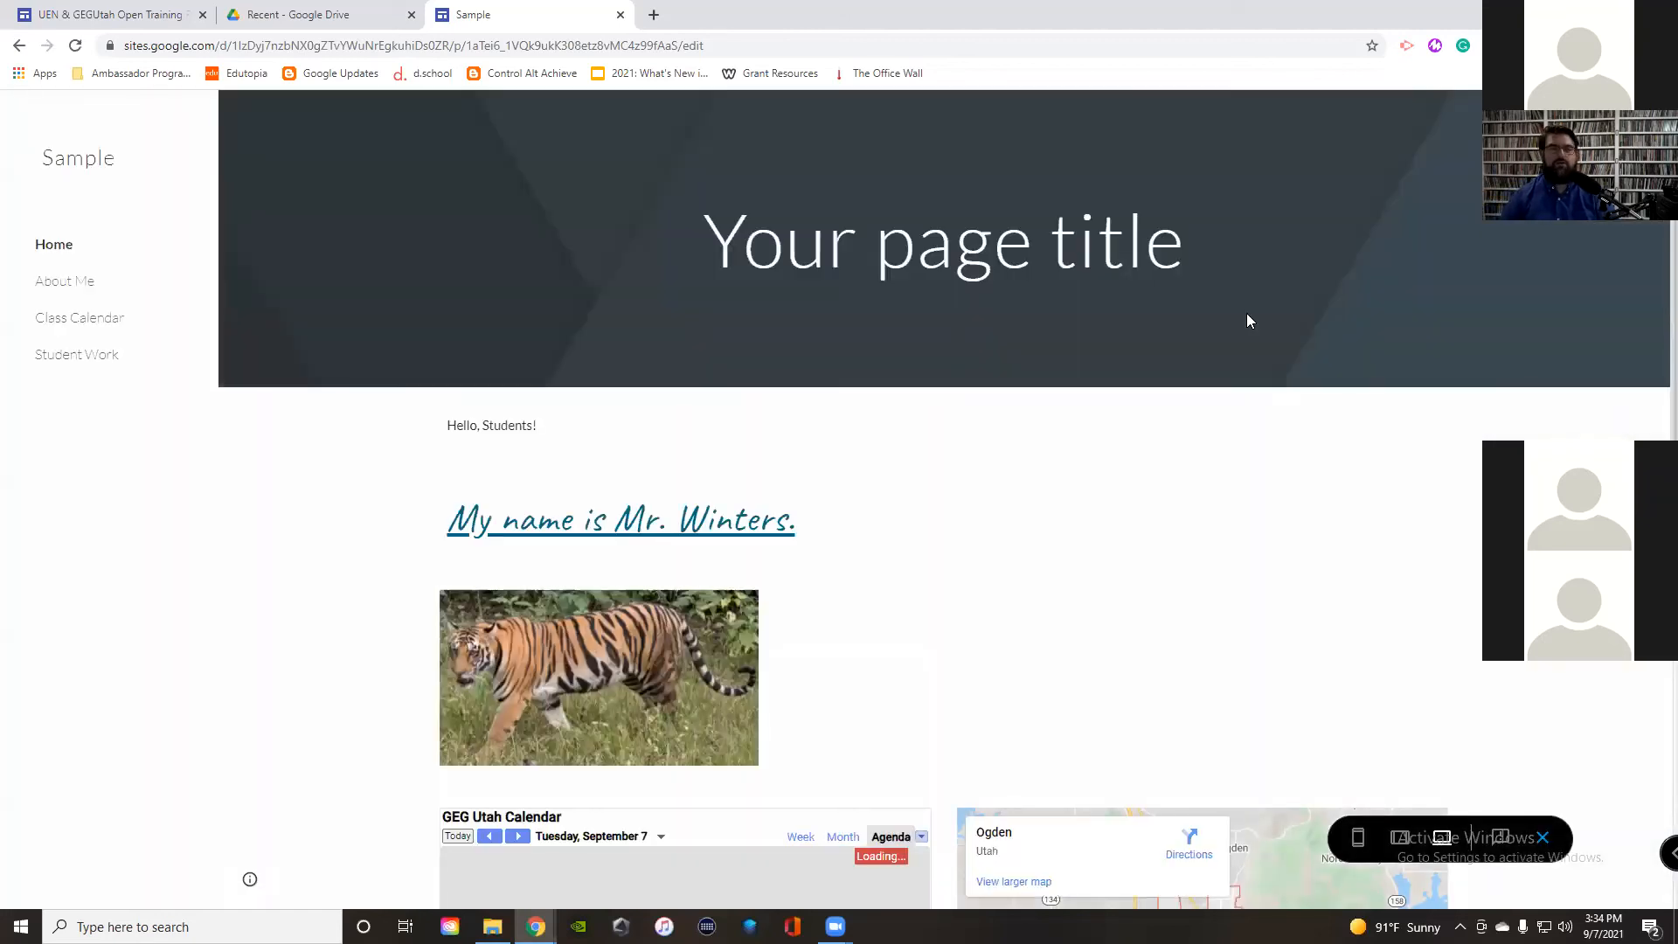
scroll(985, 457, down, 8)
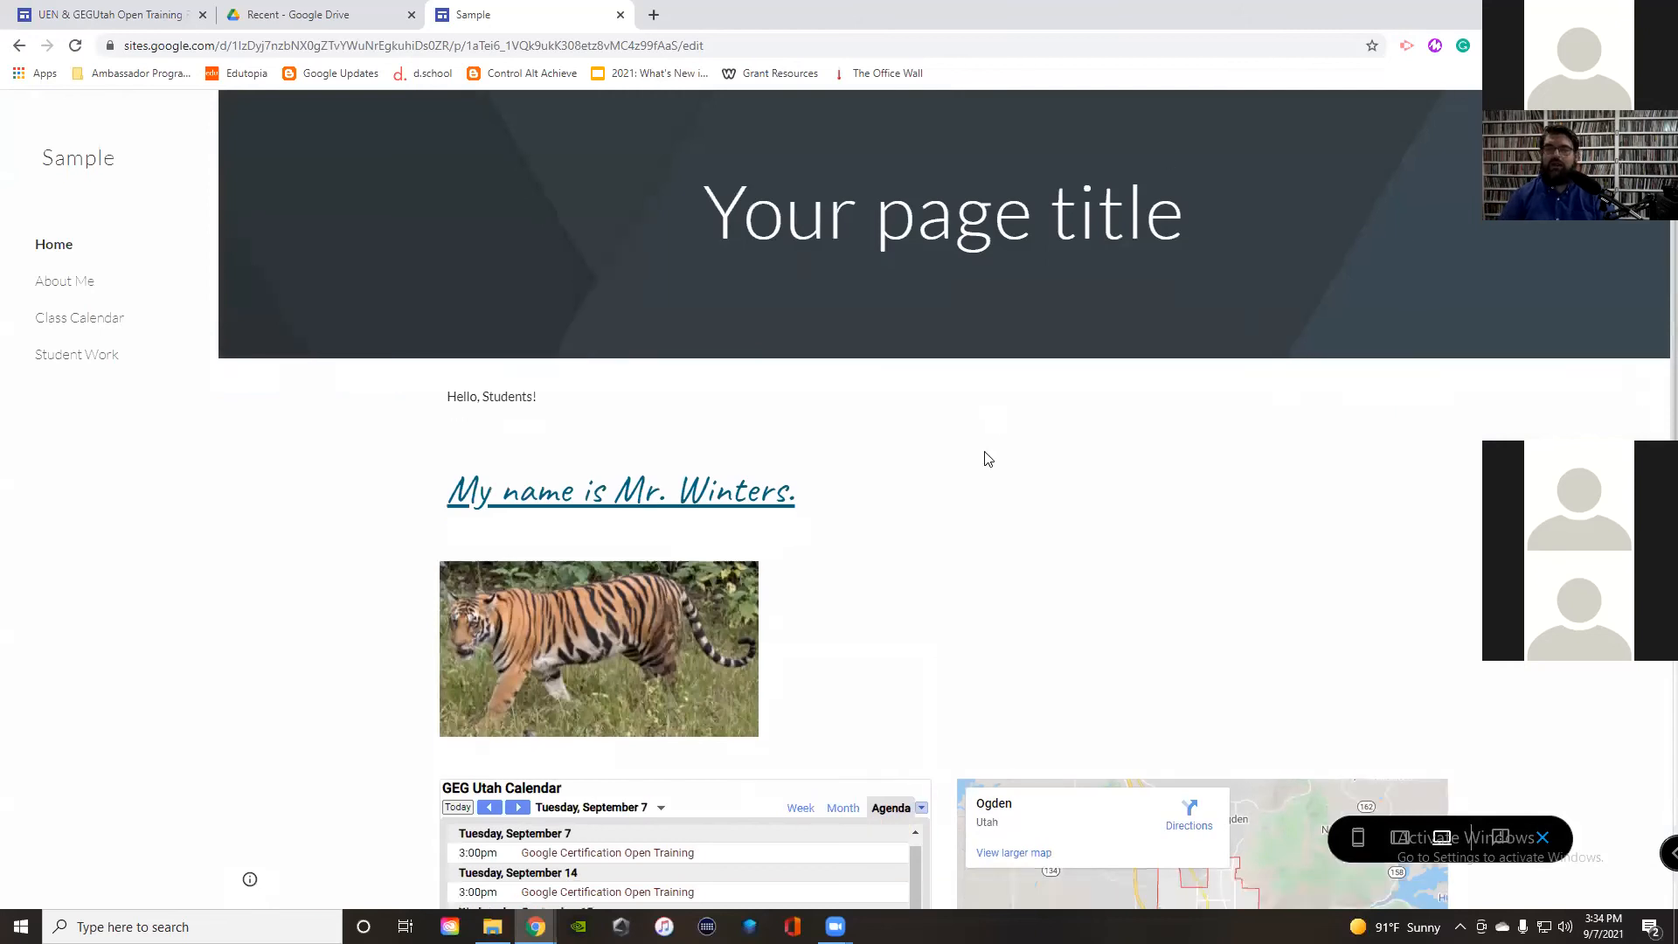
scroll(705, 424, down, 10)
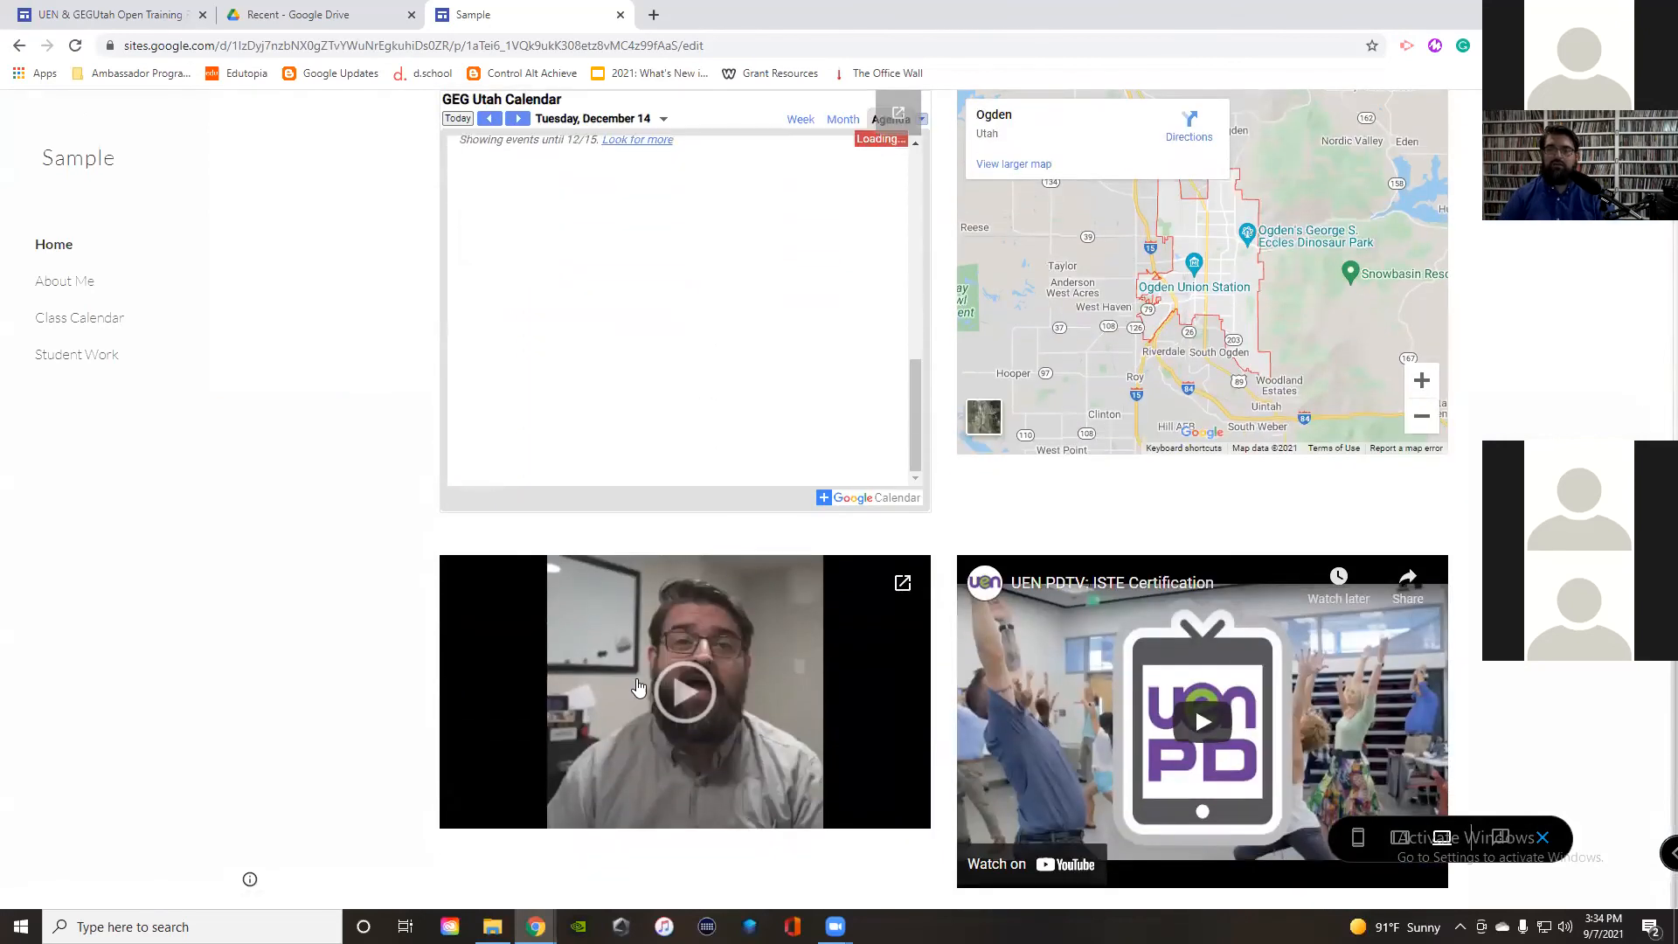
scroll(992, 500, up, 3)
scroll(922, 504, down, 10)
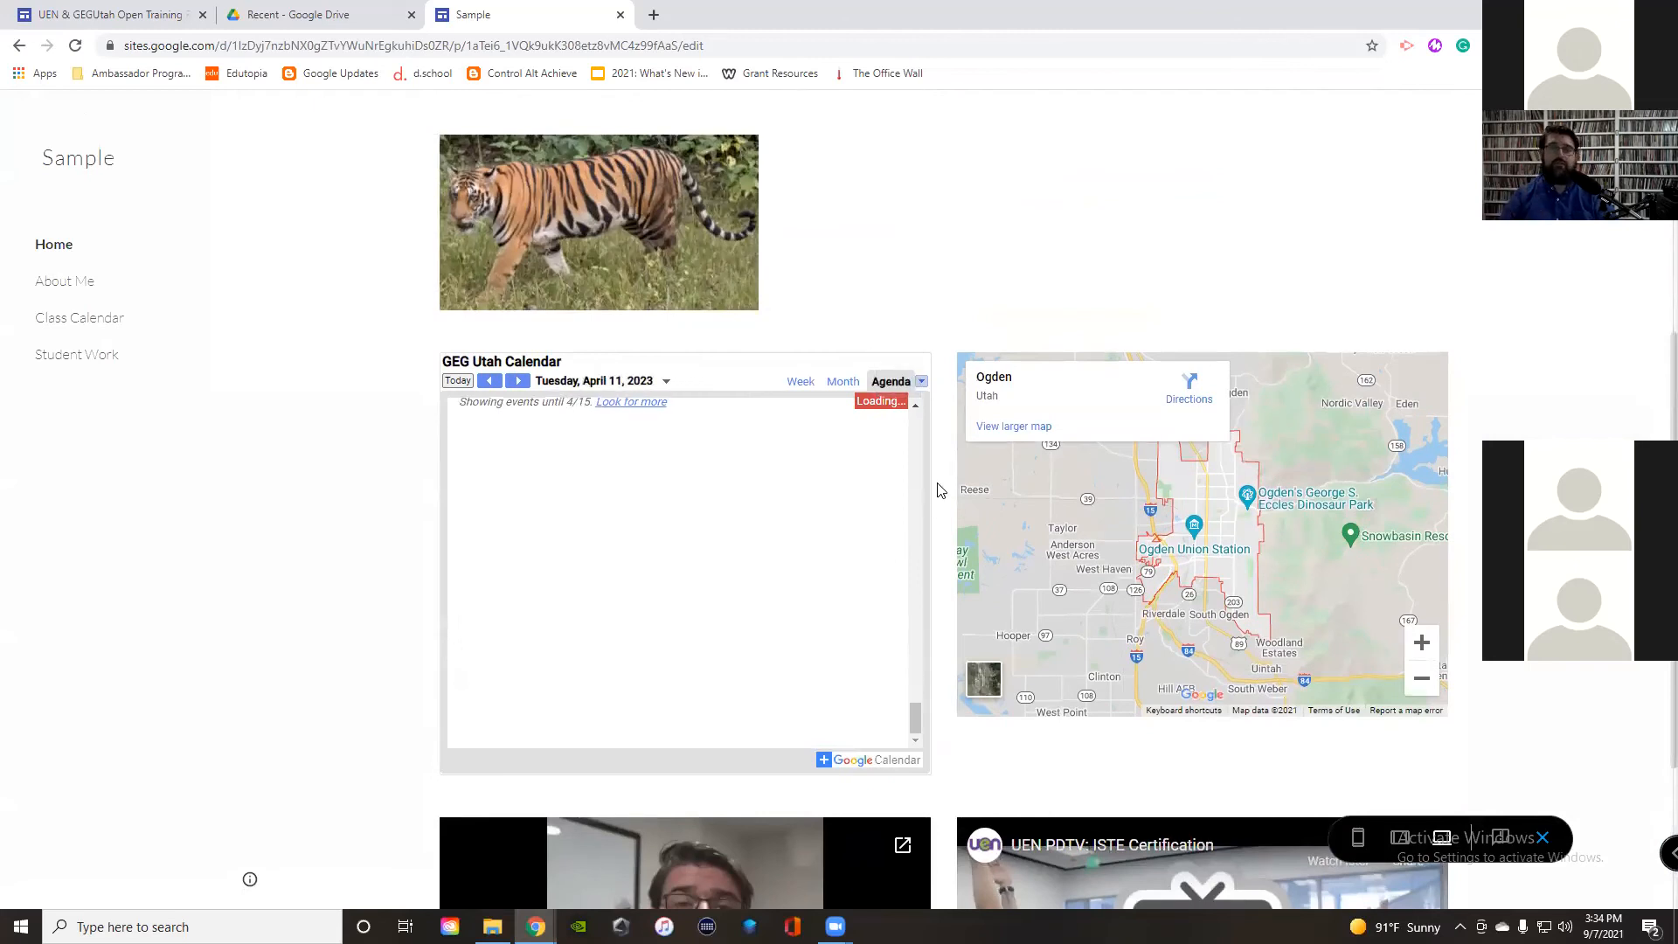
scroll(775, 622, up, 10)
scroll(776, 625, up, 5)
scroll(957, 275, up, 5)
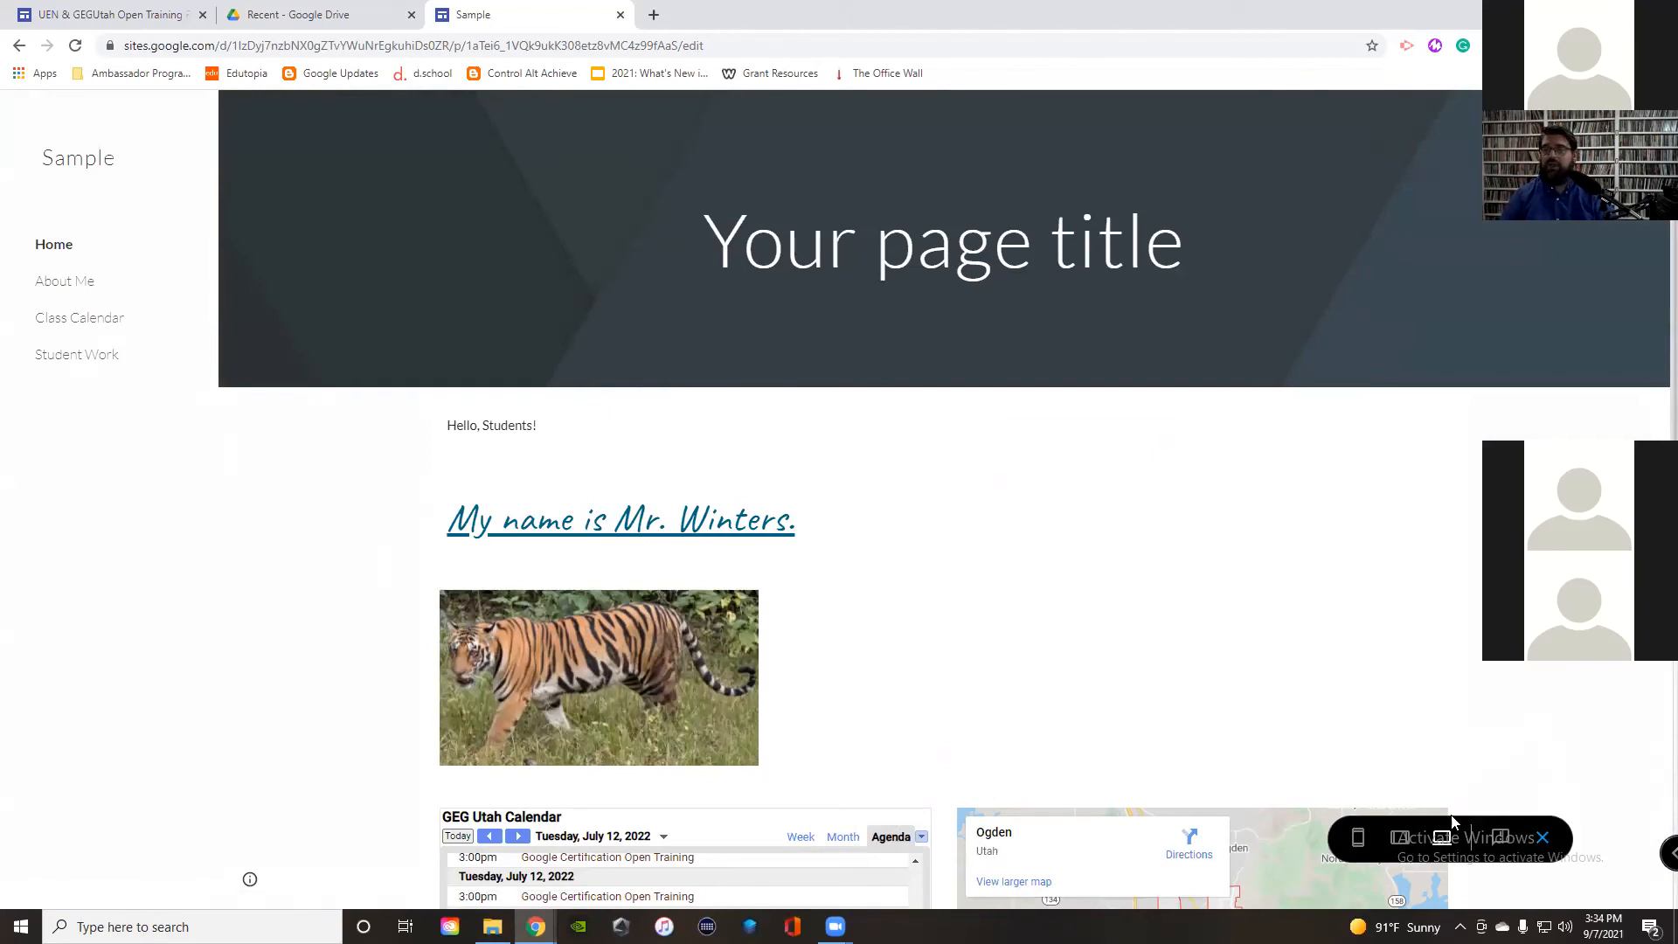
click(1370, 845)
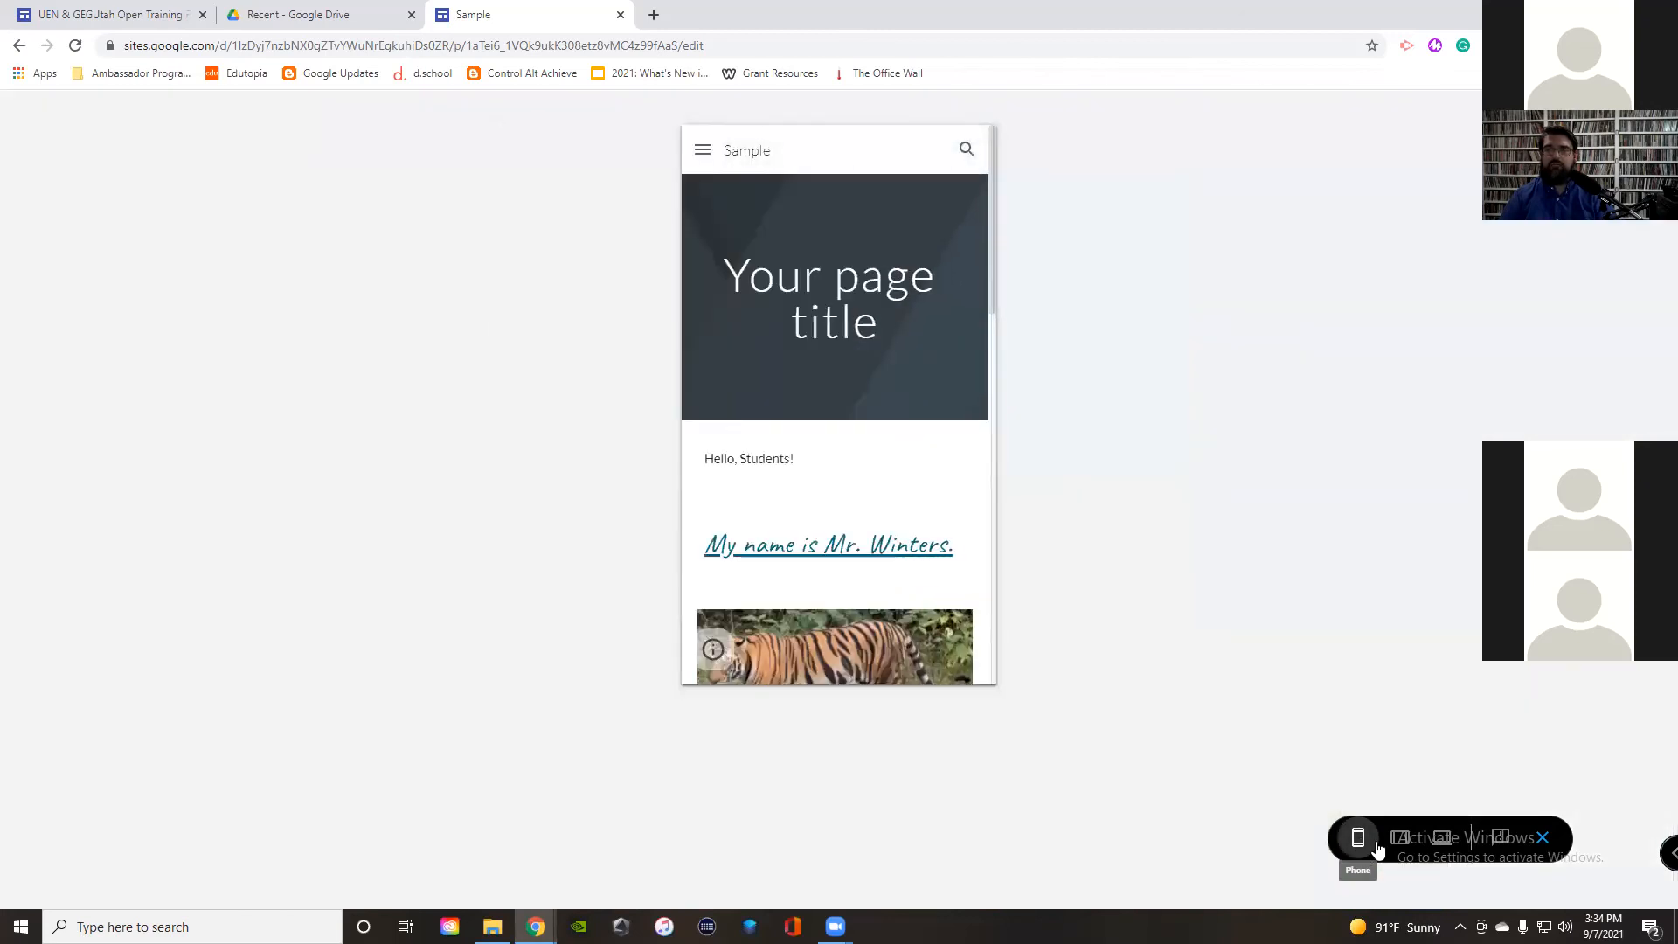
click(1399, 845)
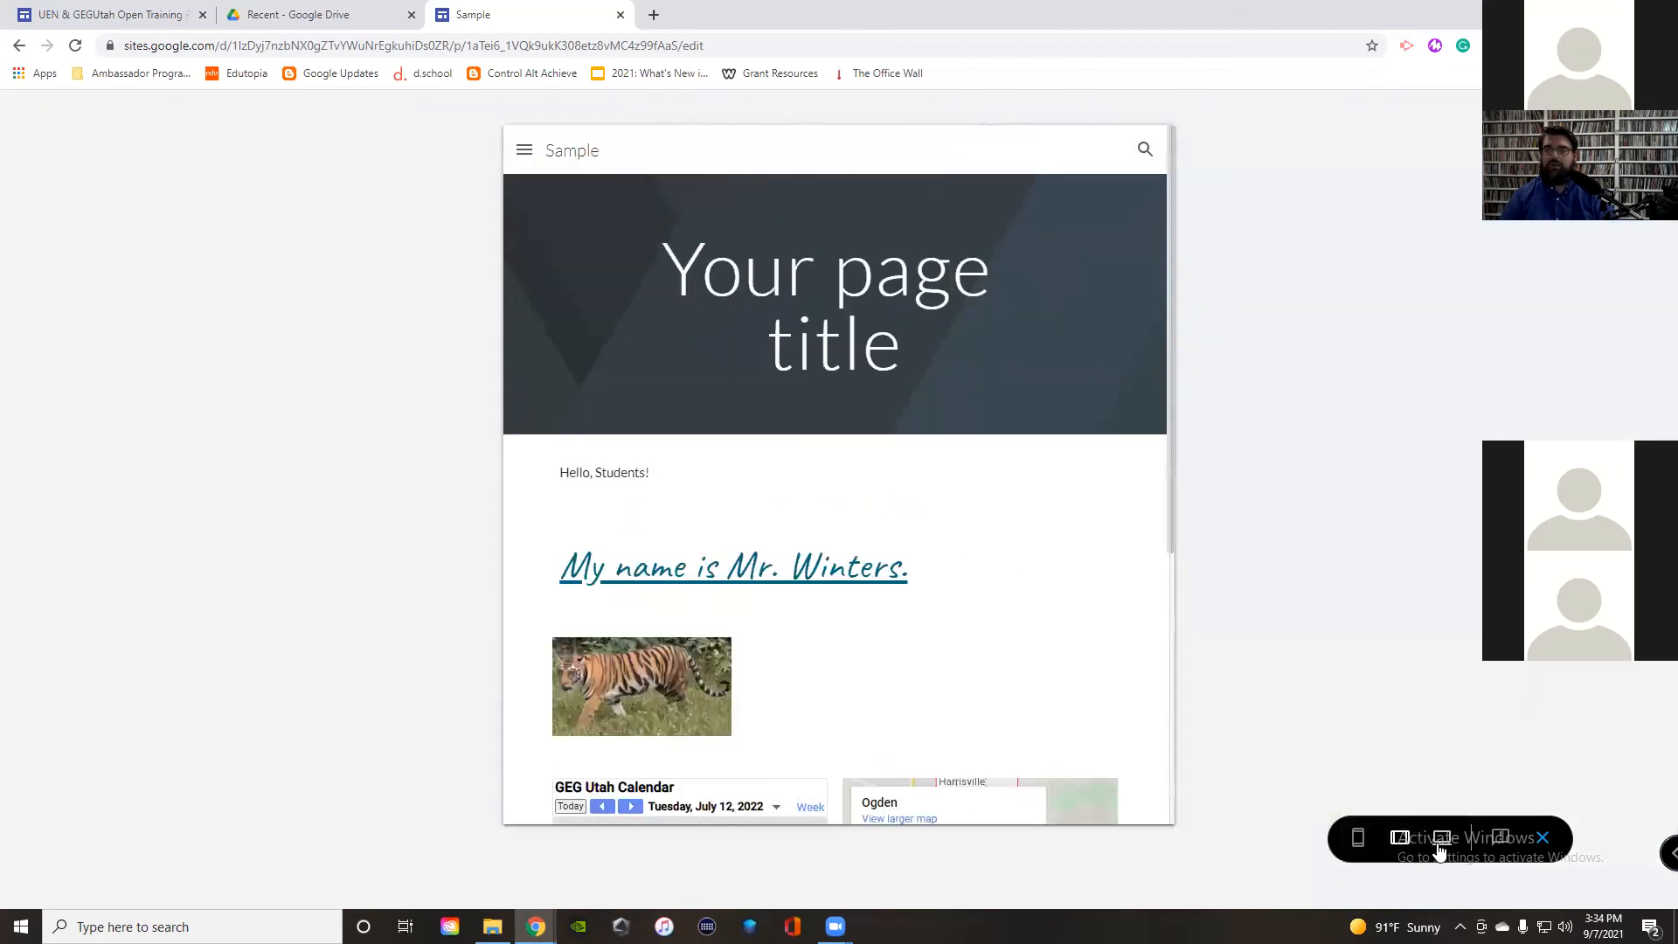
click(1439, 846)
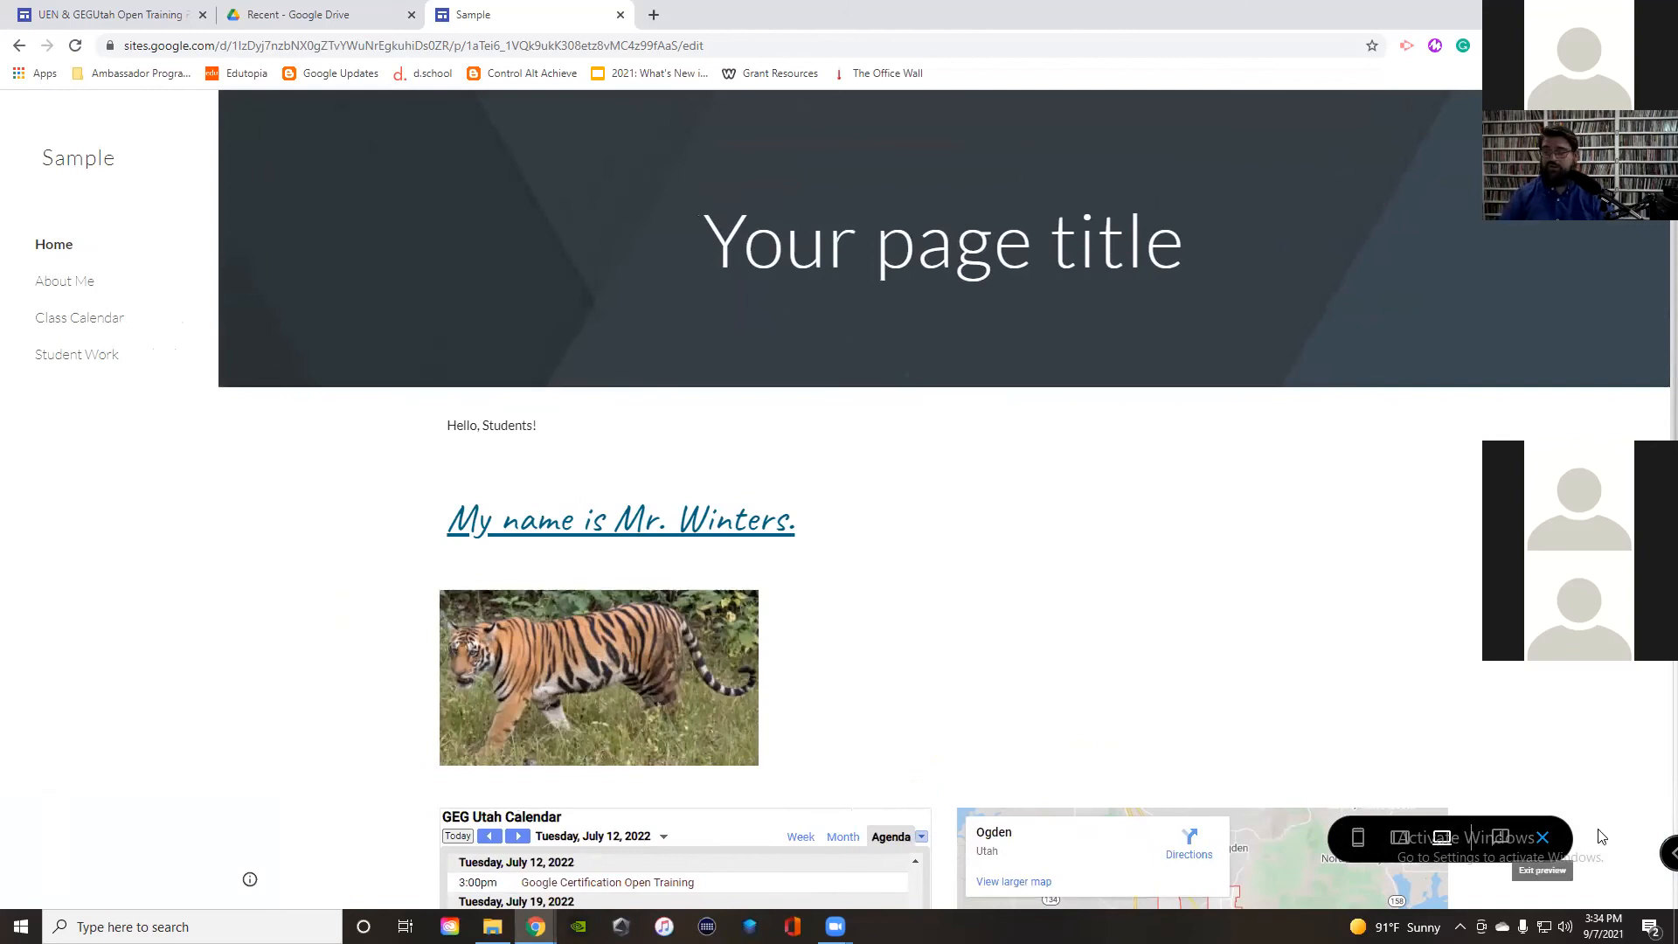
click(1538, 837)
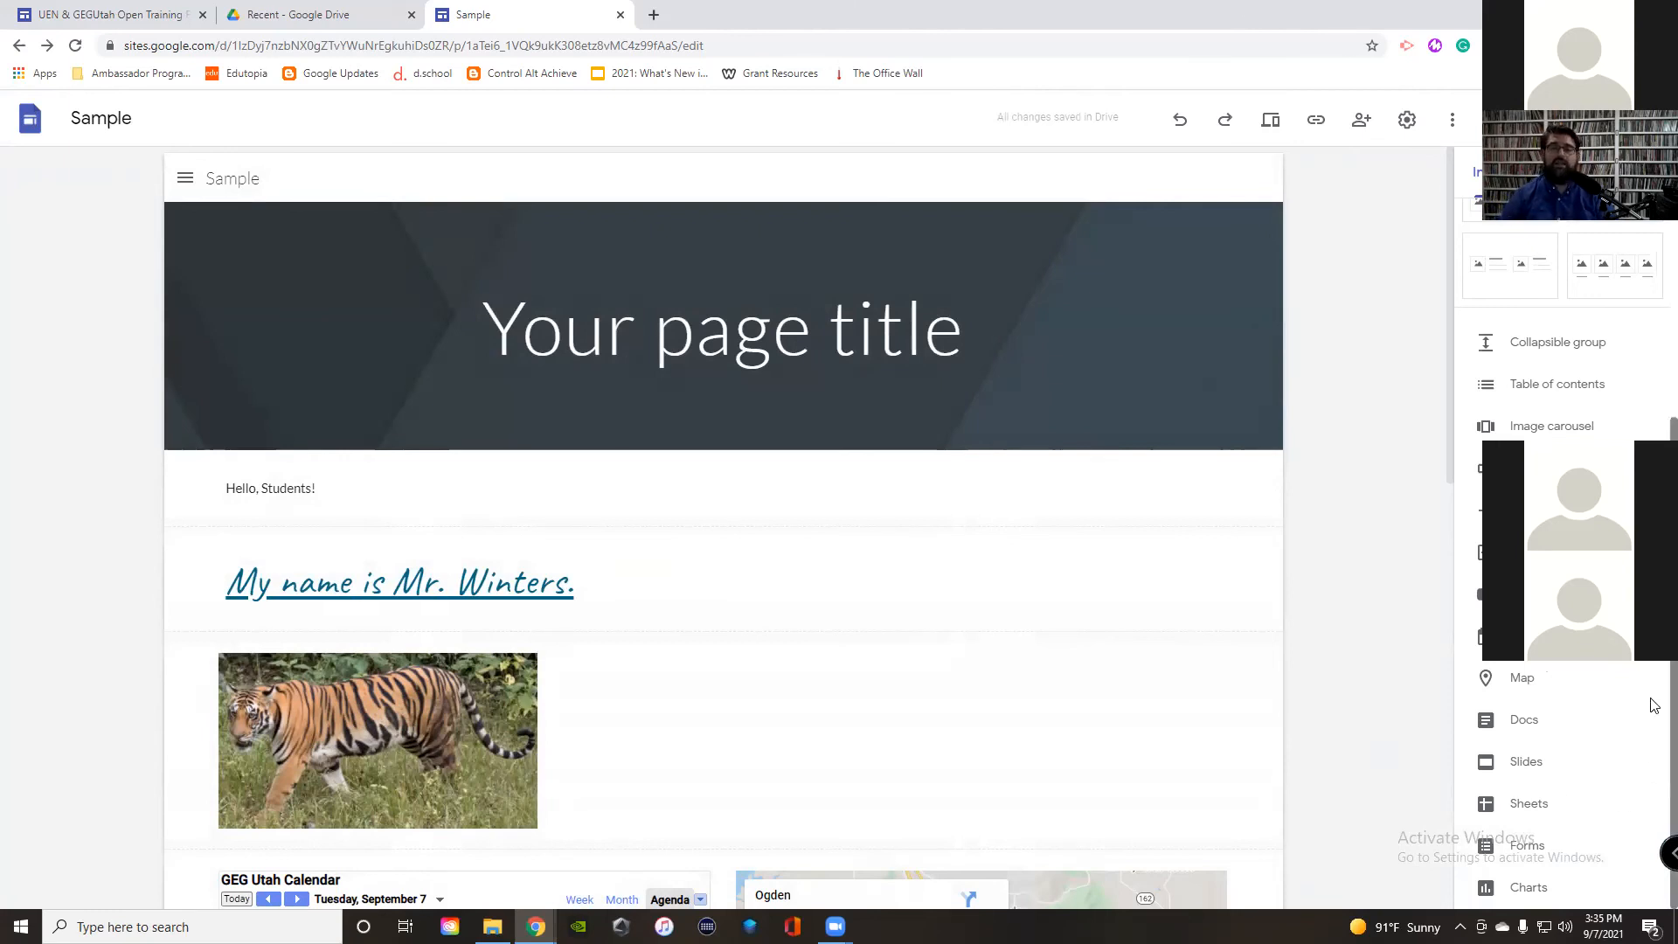
Step: Embed the Argument And Fallacy slides from Drive below the tiger image, then switch to Drive
scroll(1601, 337, up, 4)
click(1609, 322)
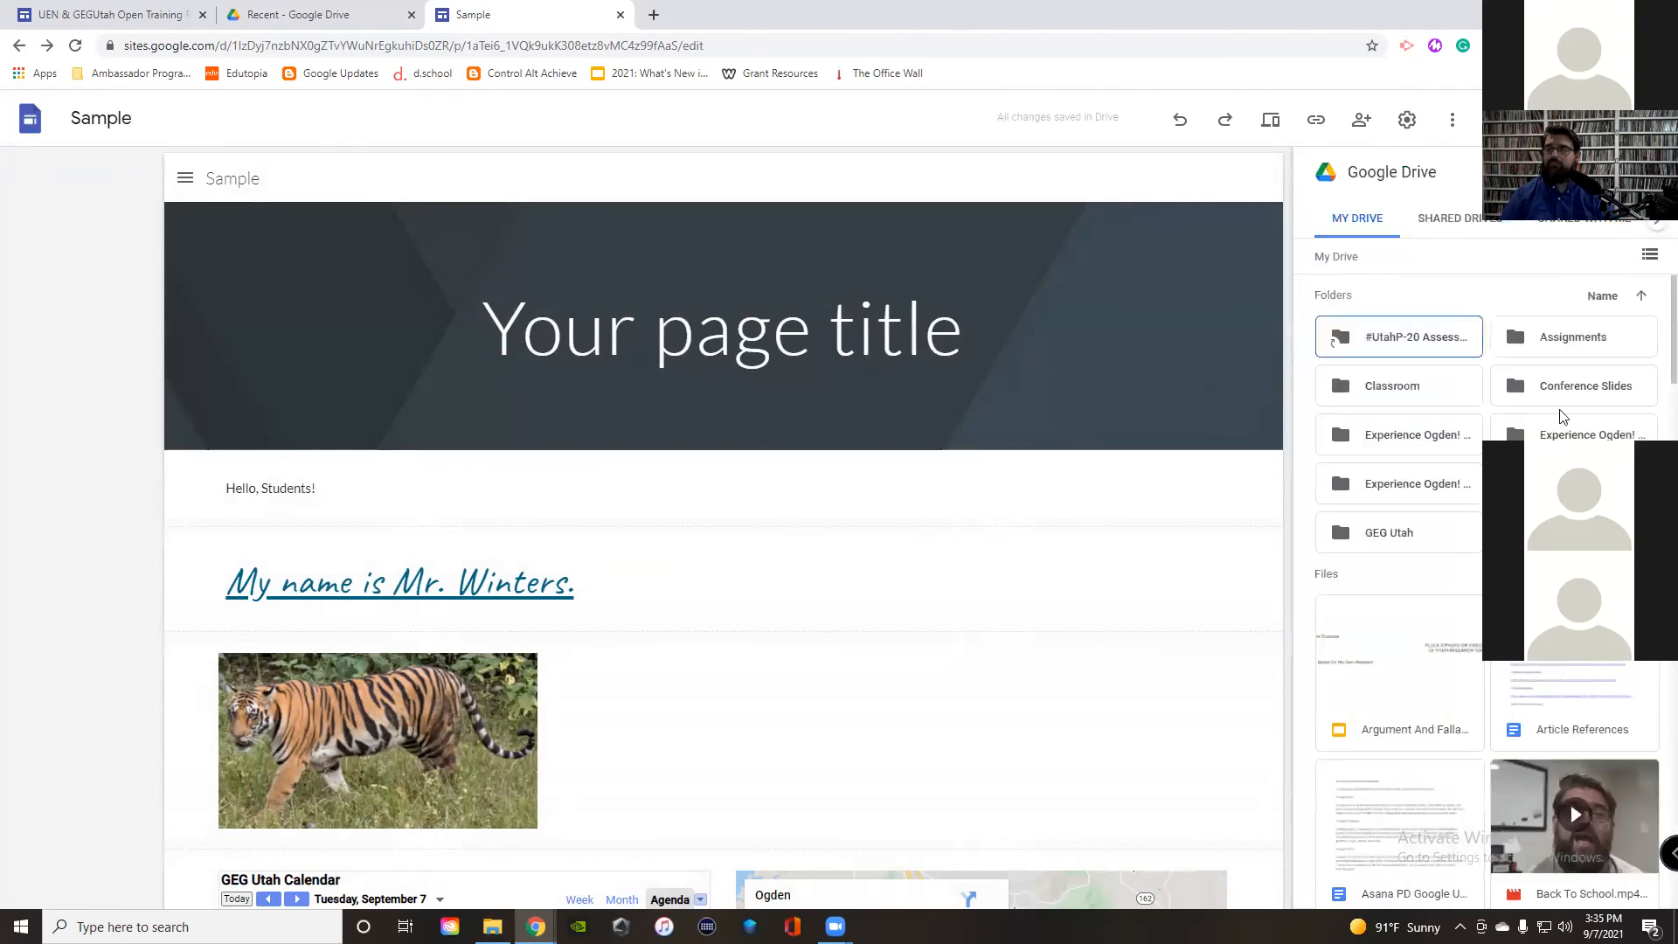
click(1428, 711)
click(1633, 888)
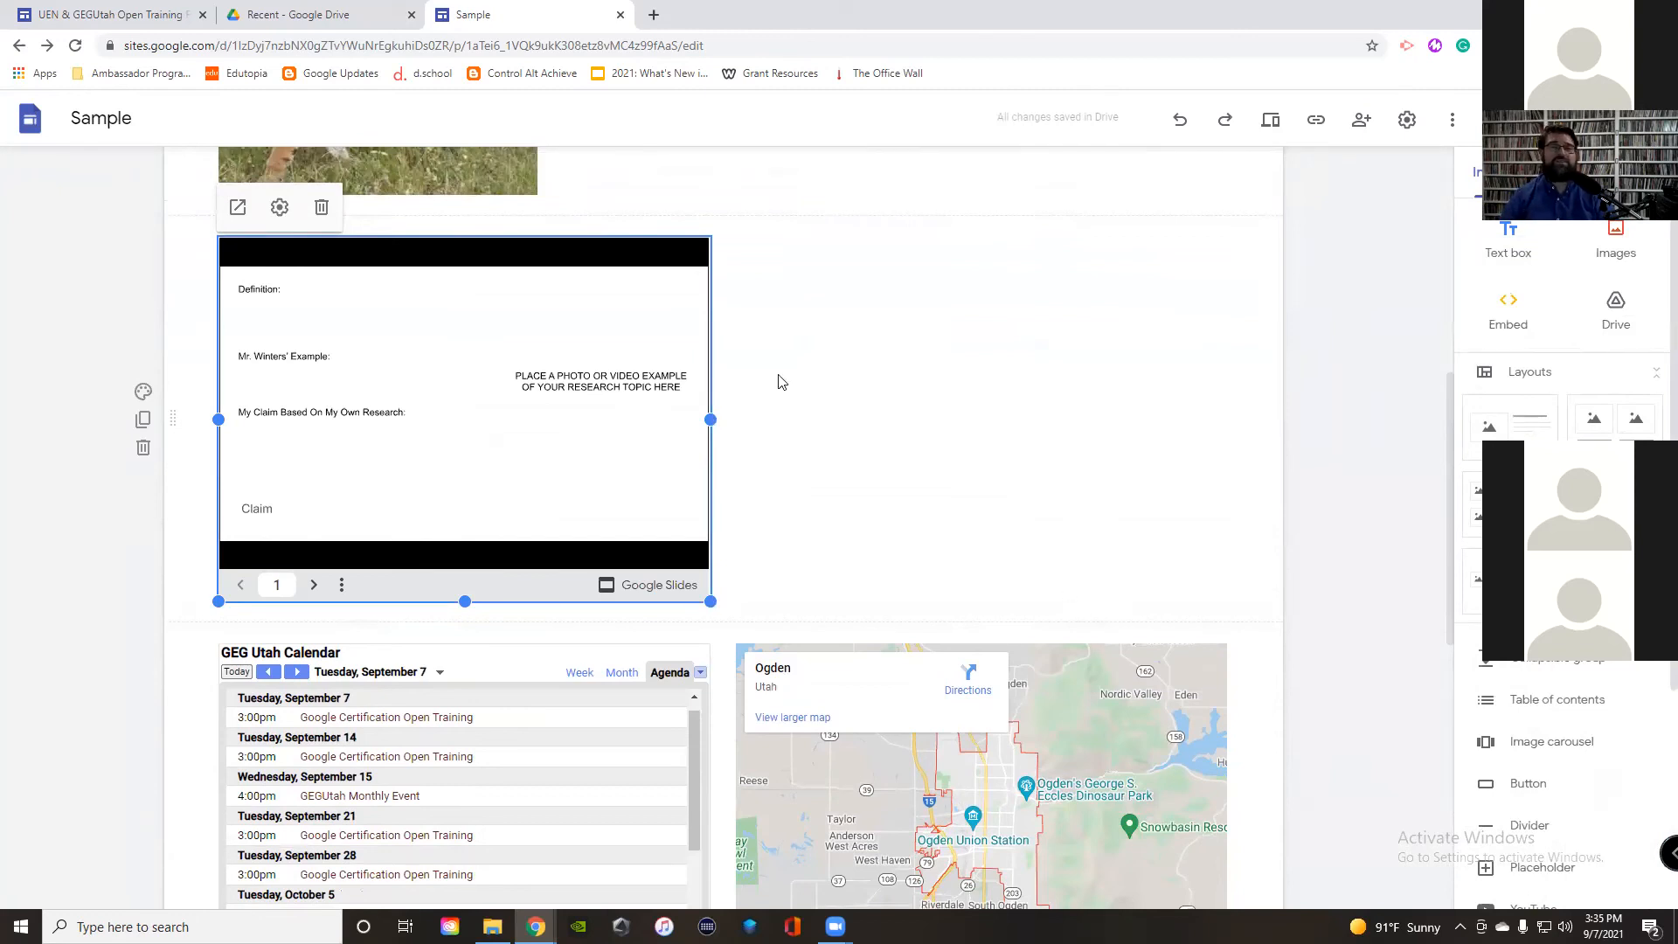
click(344, 18)
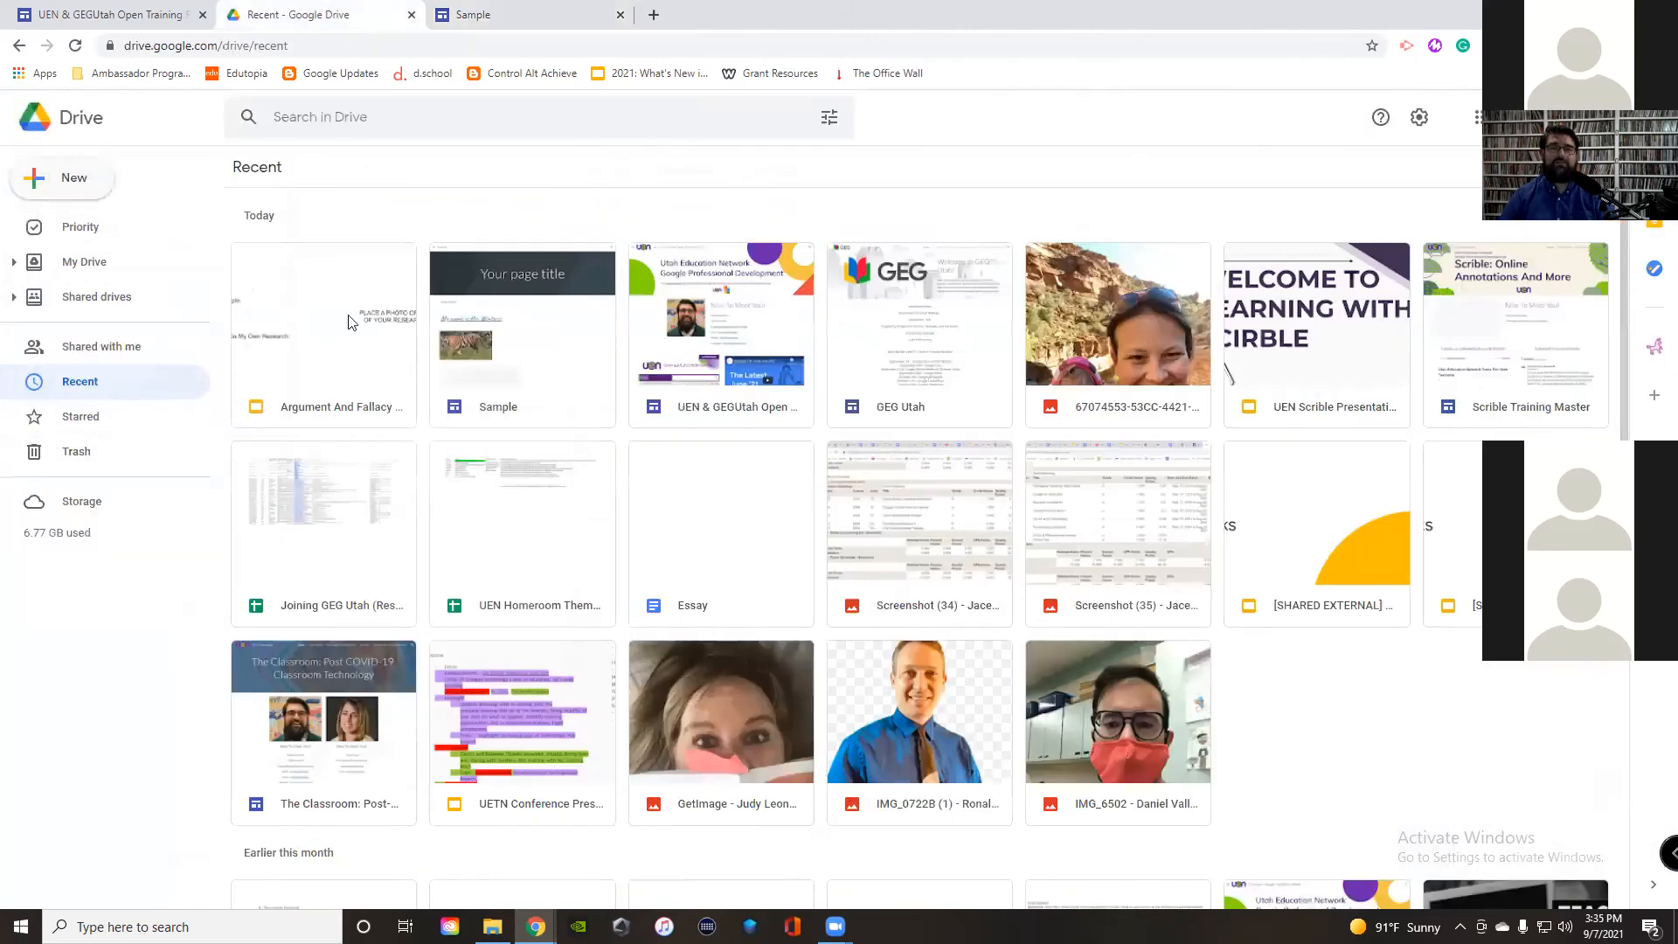
Step: Restrict the Argument And Fallacy link to Utah Education Network and return to the Sample editor
click(319, 324)
right_click(330, 320)
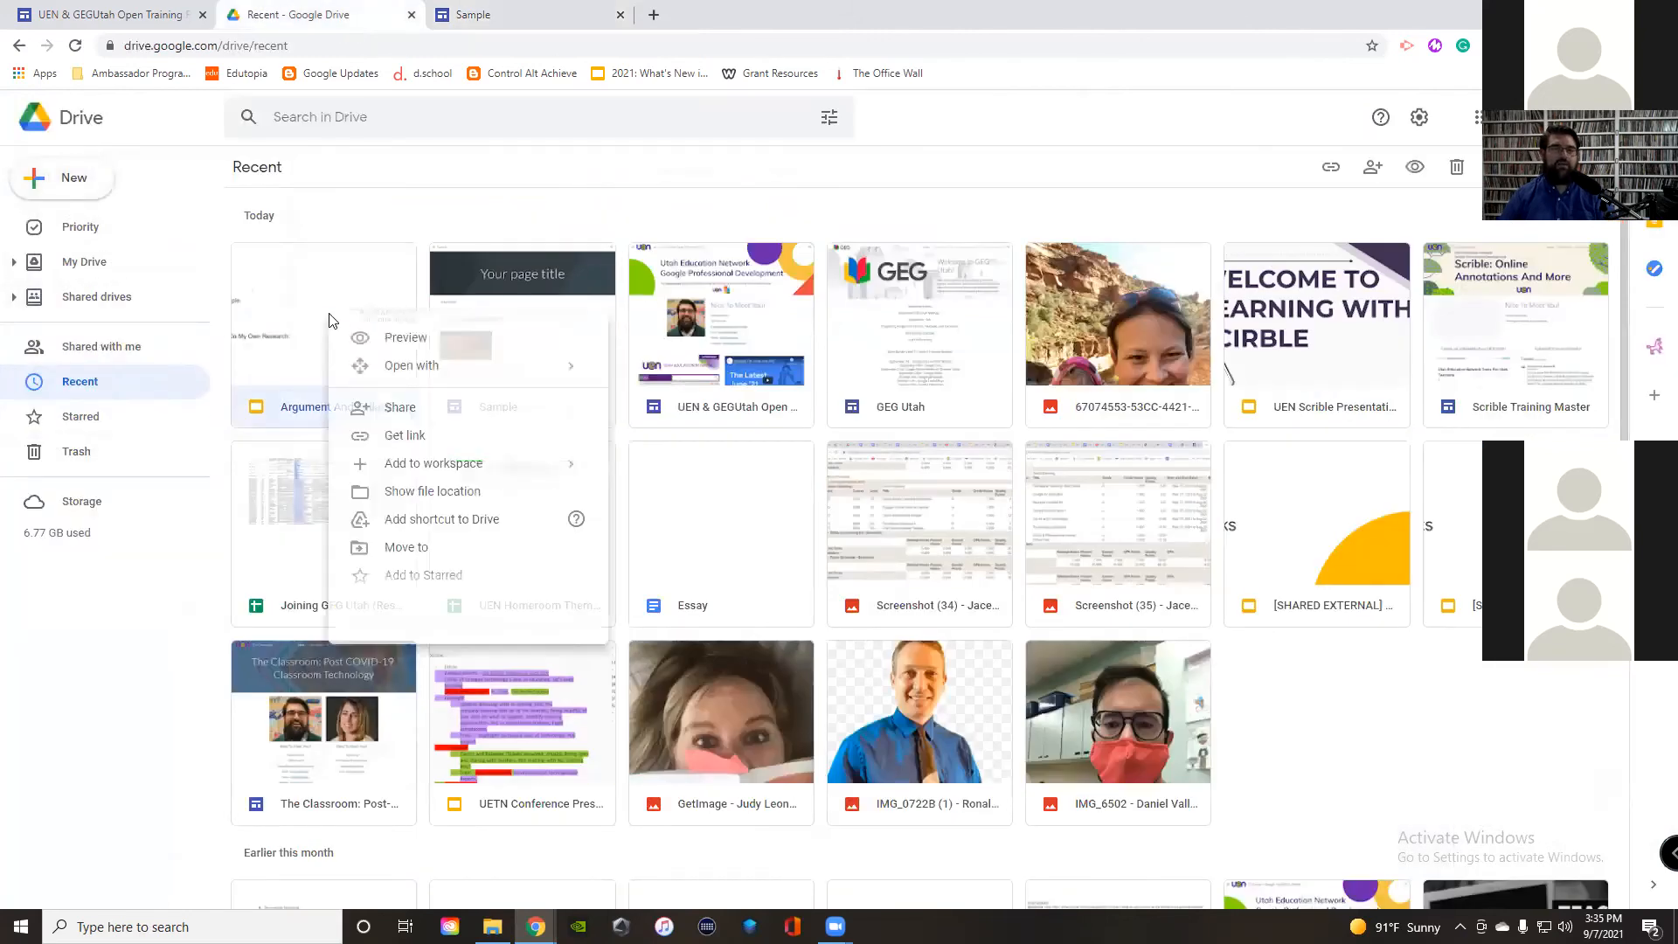
click(402, 419)
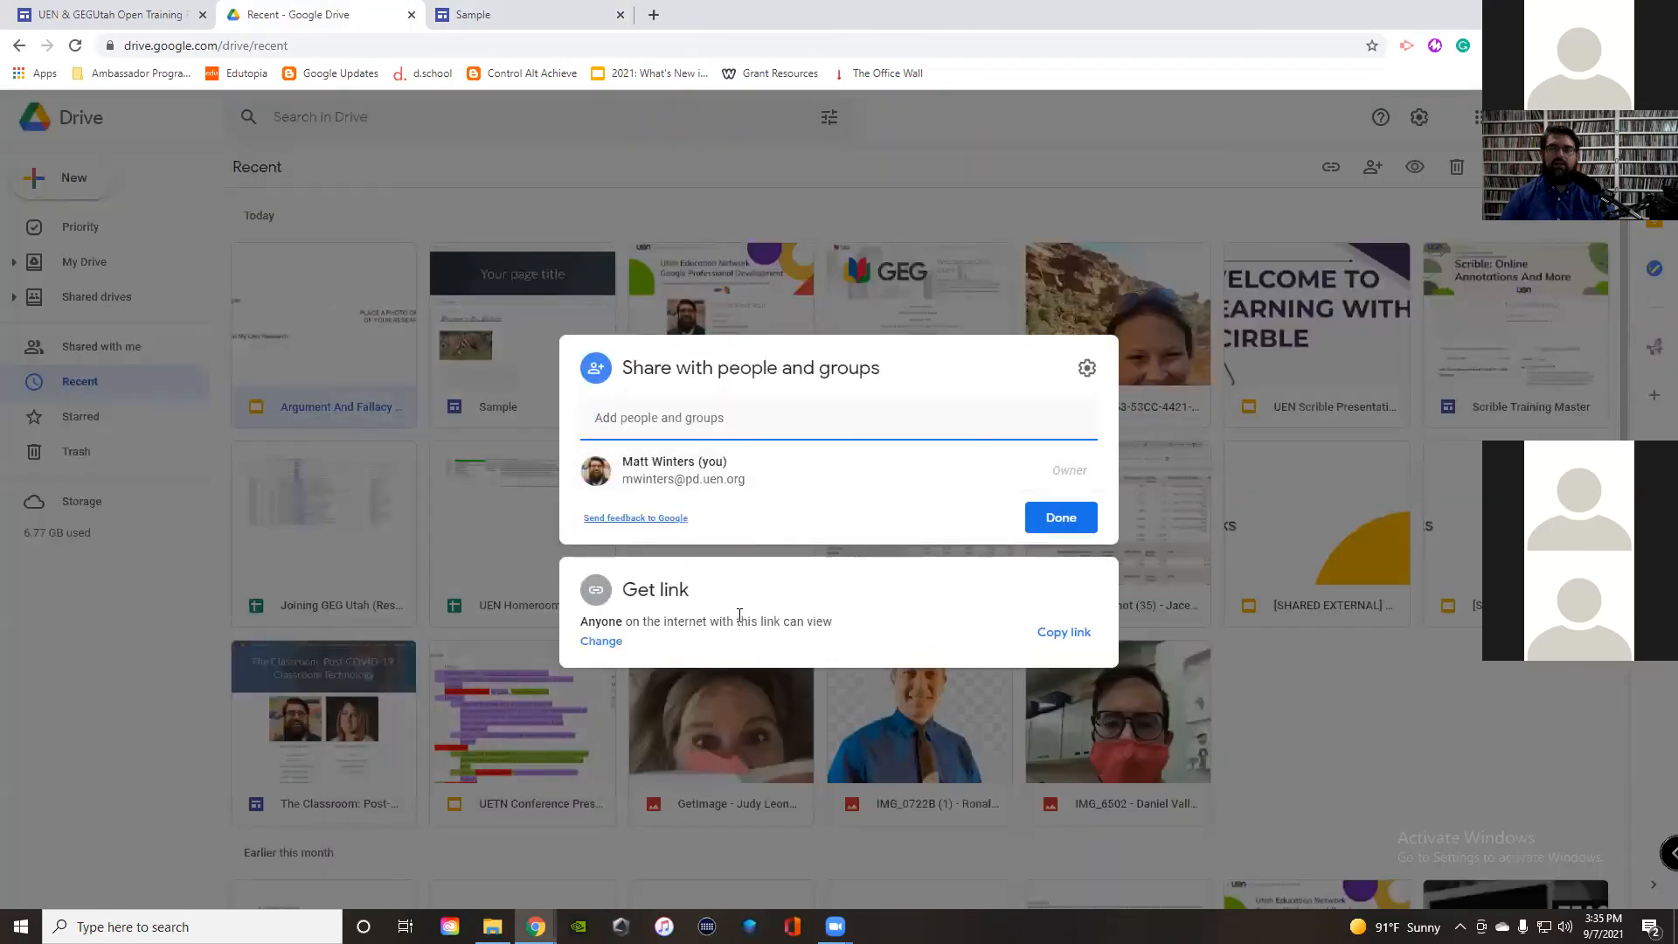
click(601, 641)
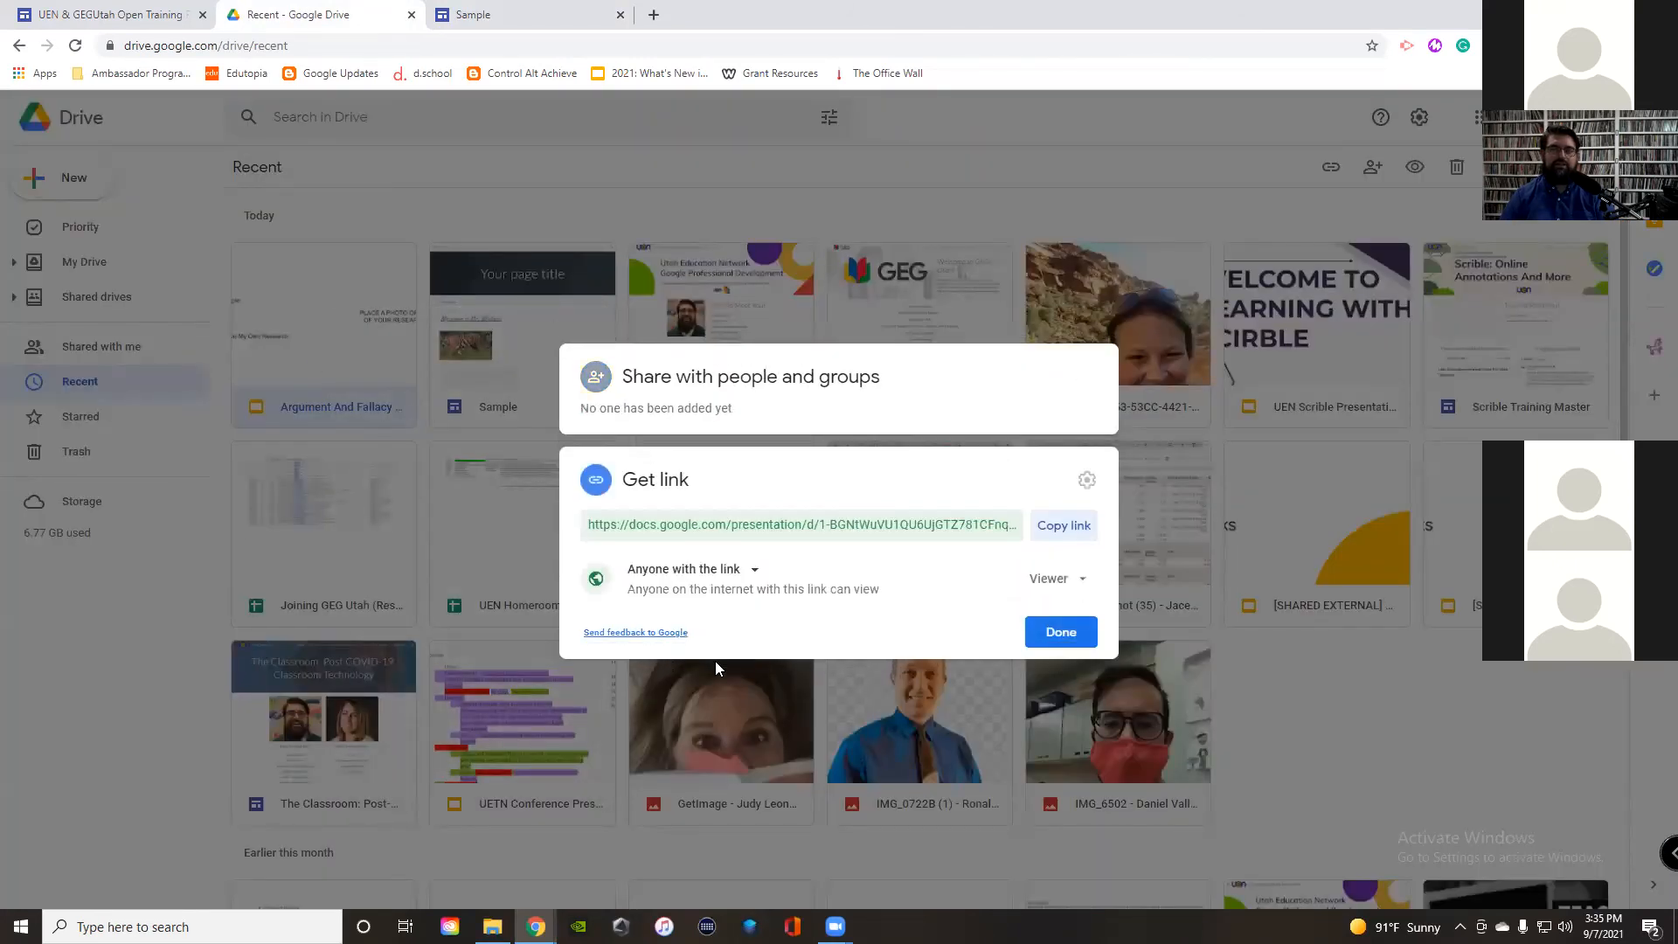
click(749, 577)
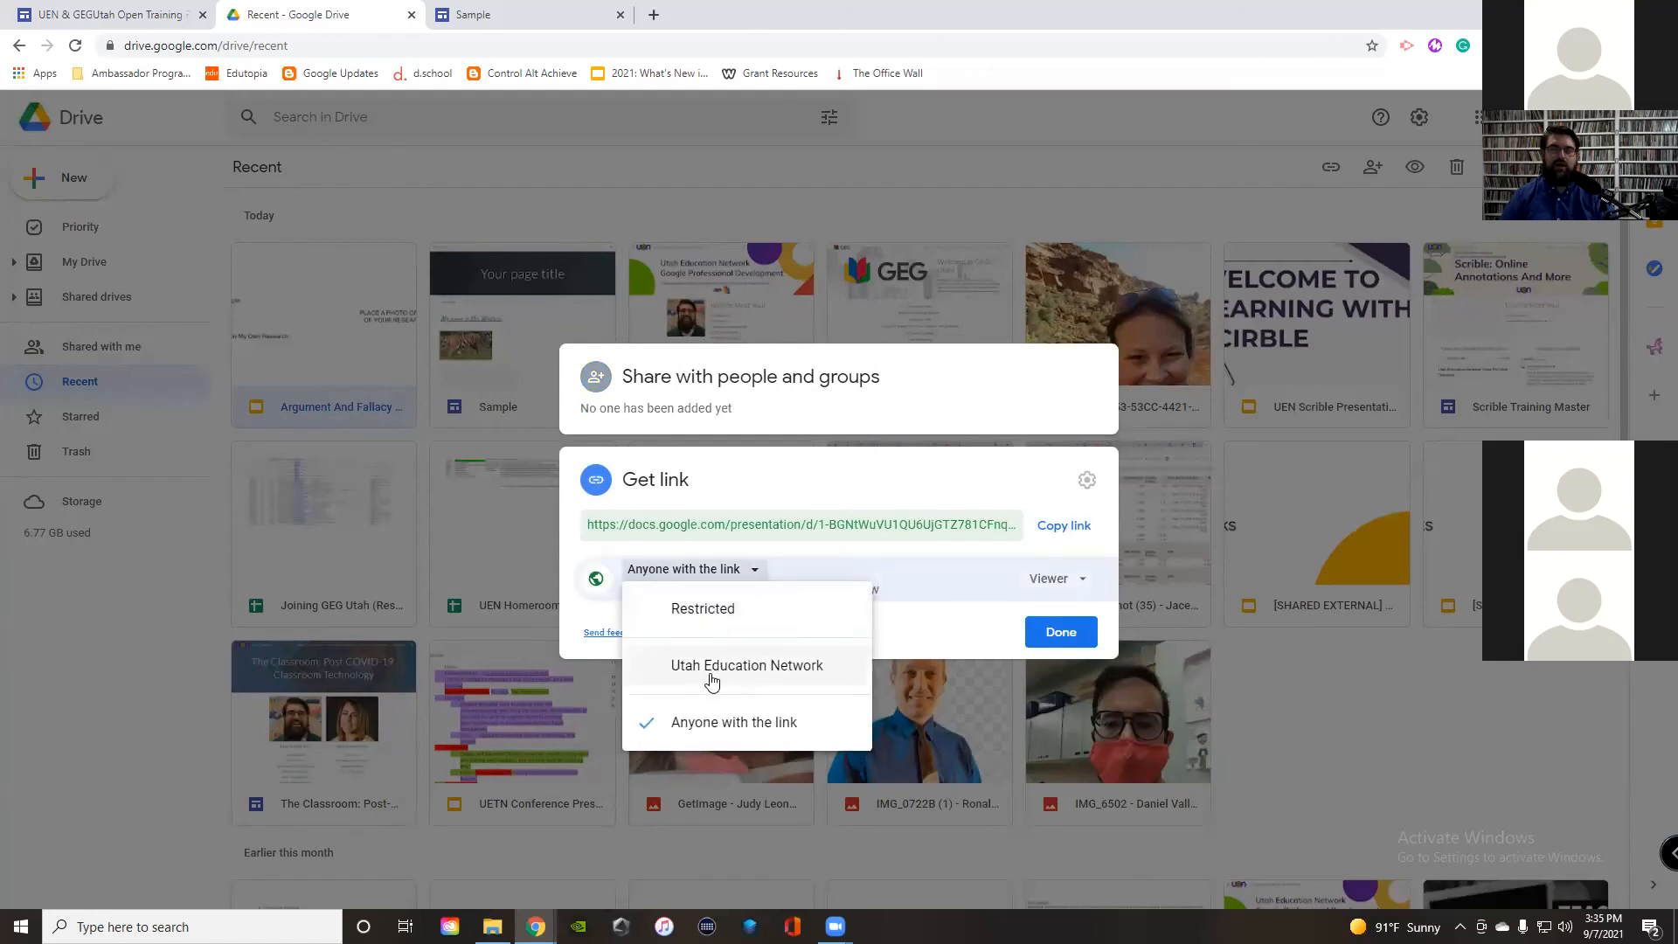
click(706, 673)
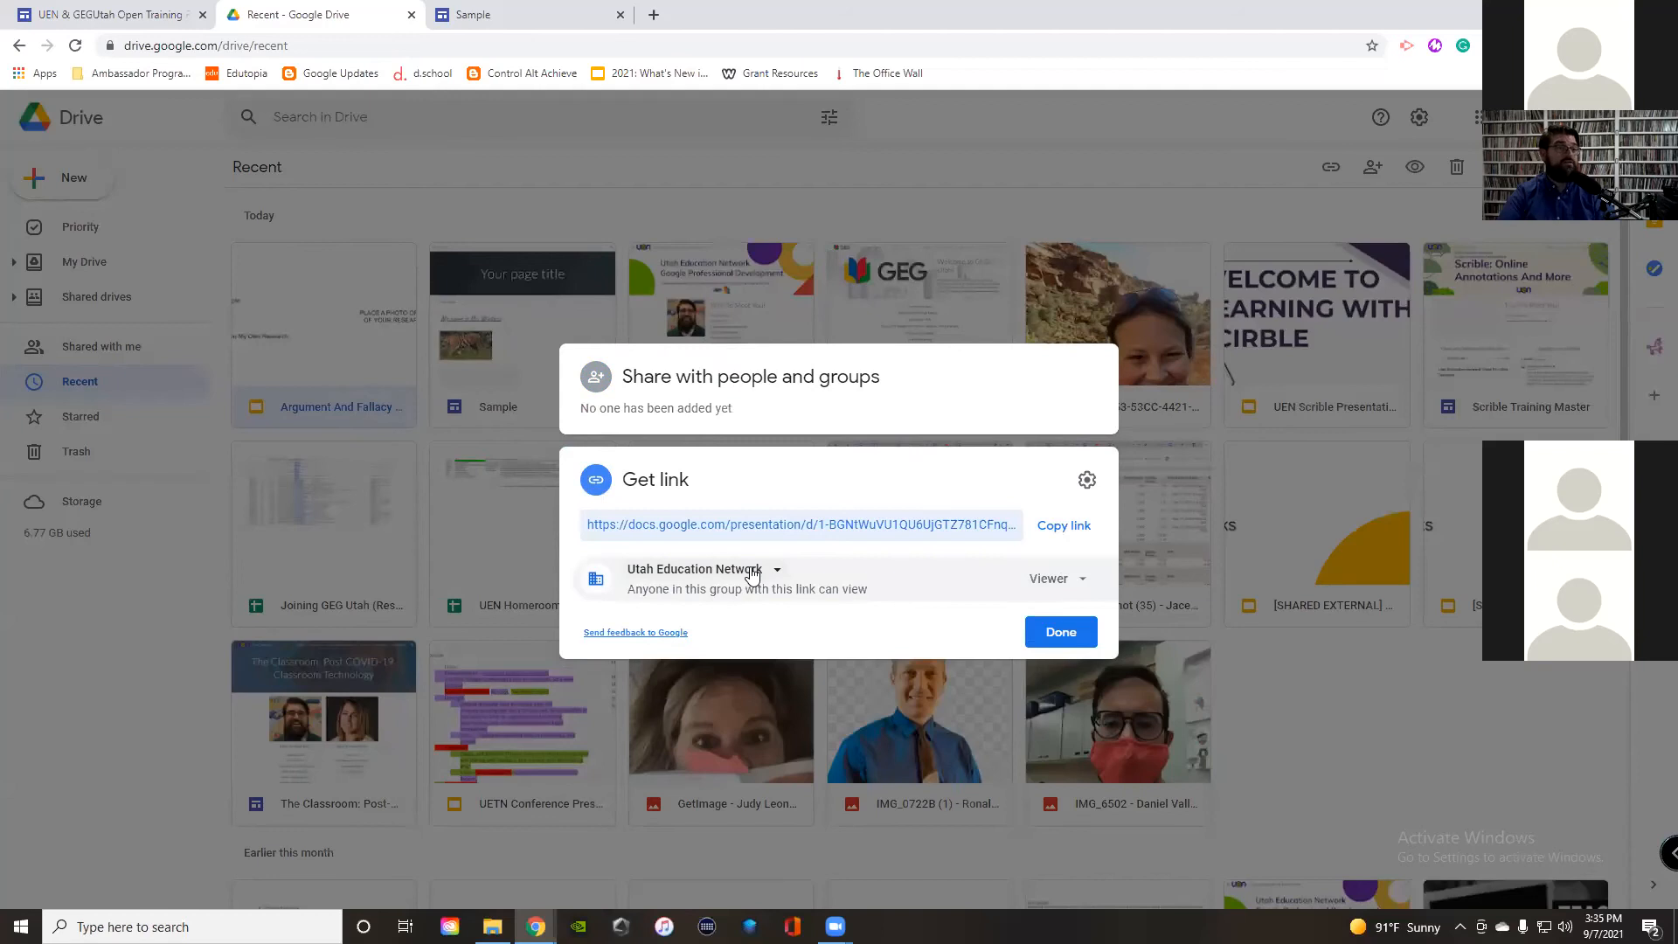
click(752, 574)
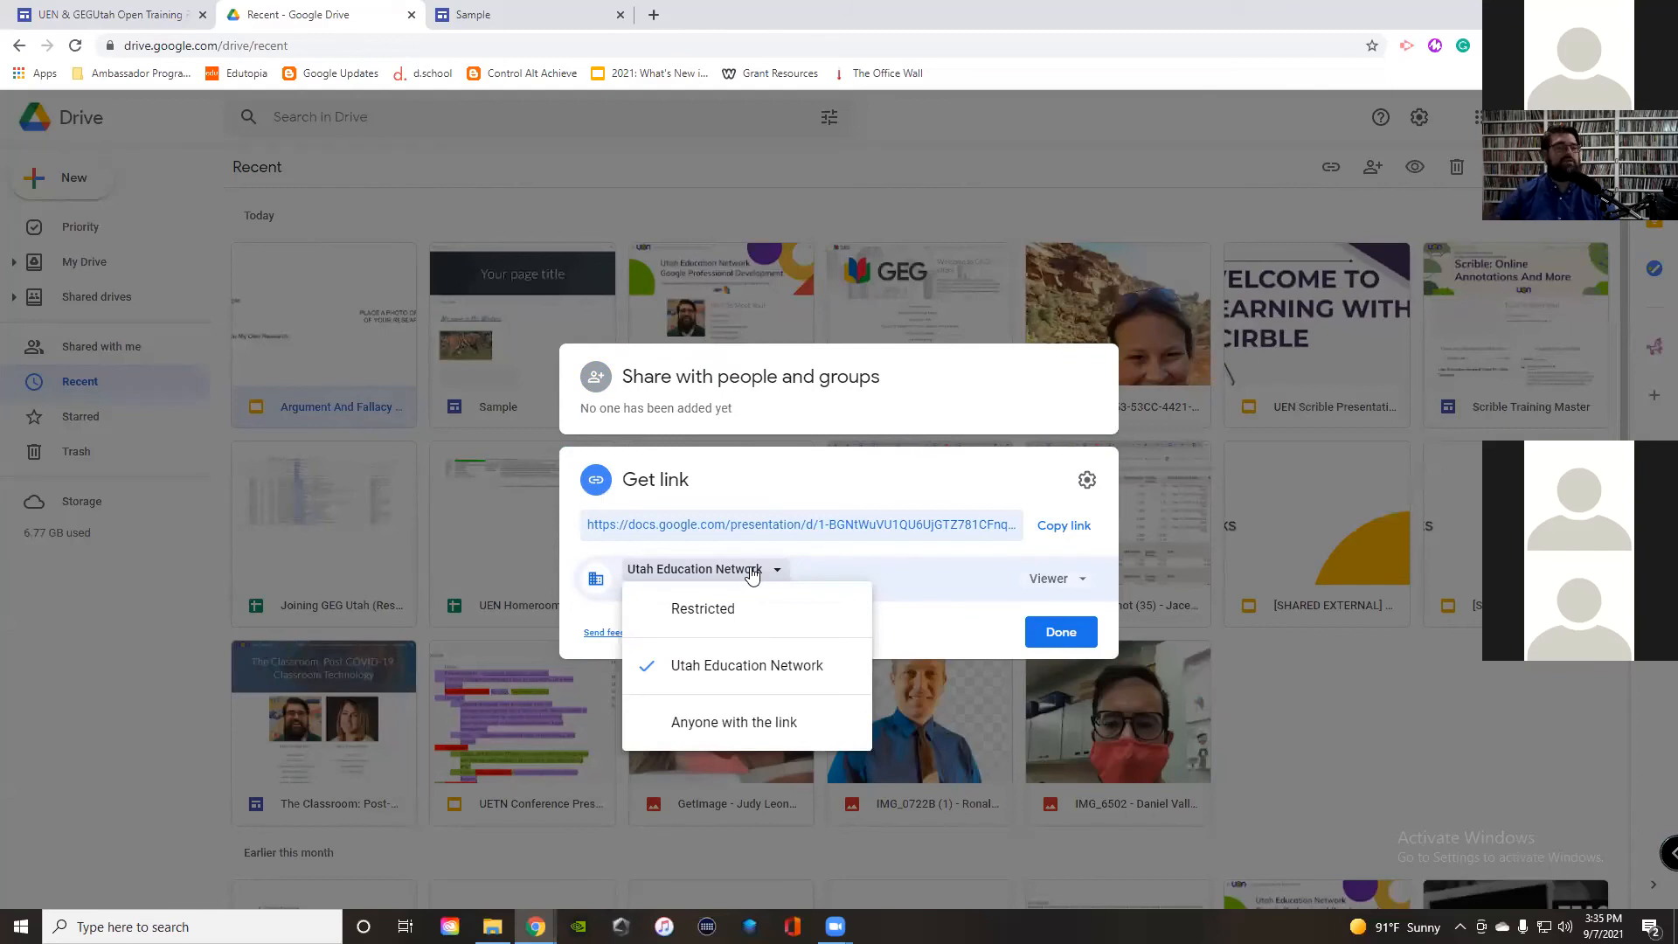
click(763, 197)
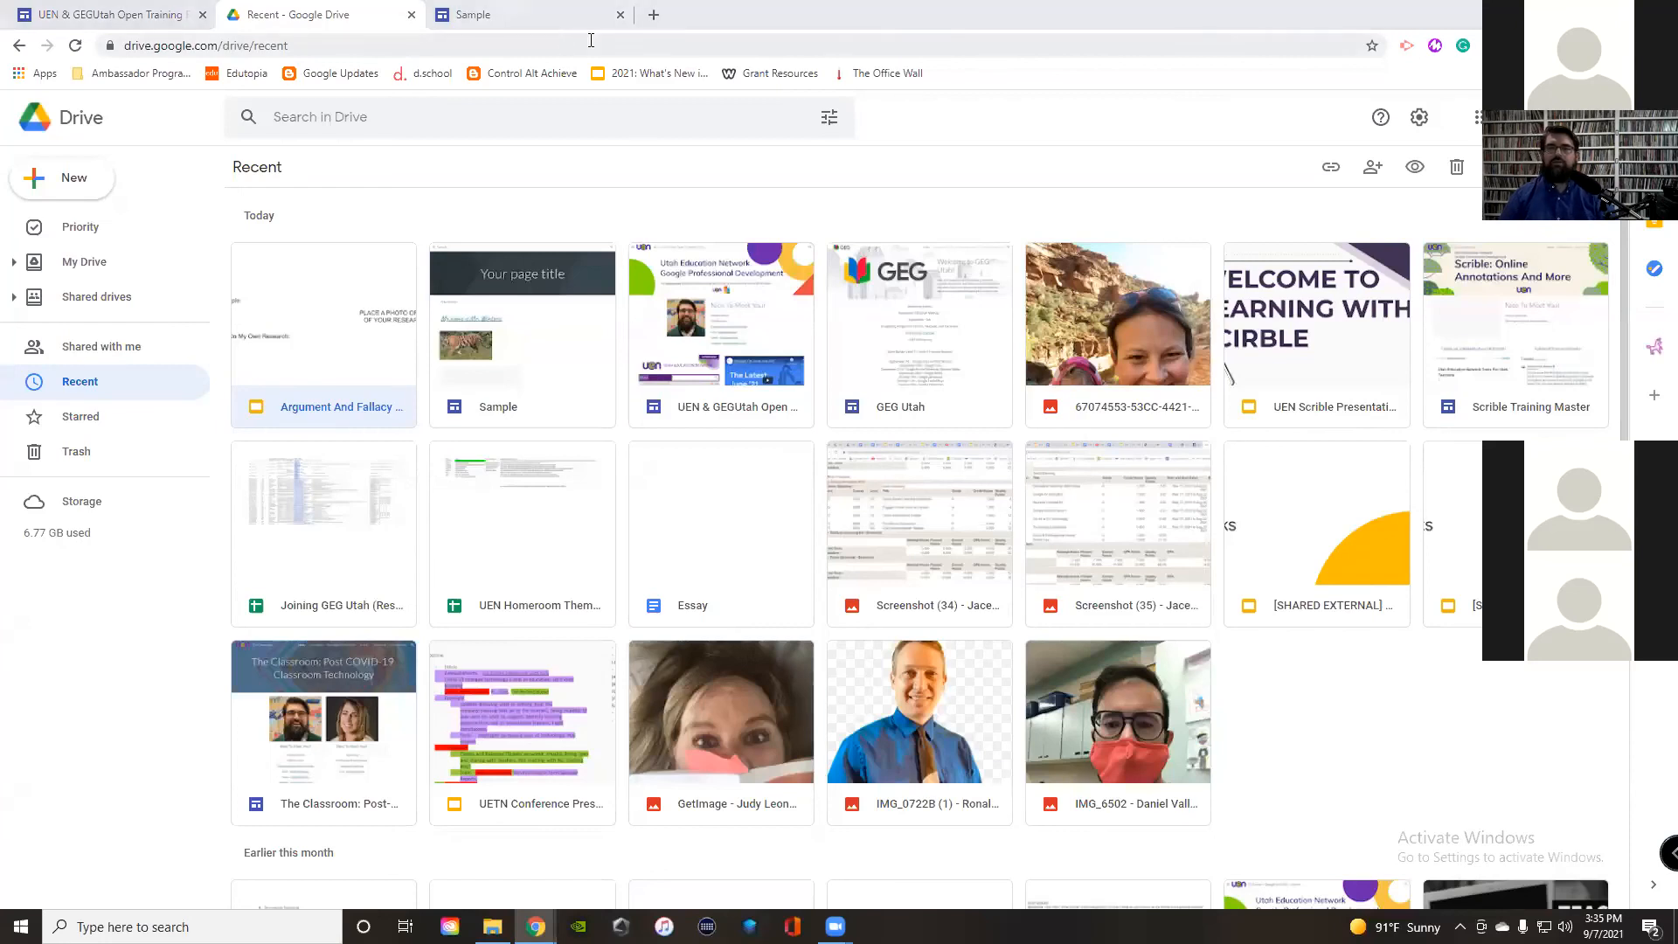
click(525, 15)
scroll(860, 419, up, 7)
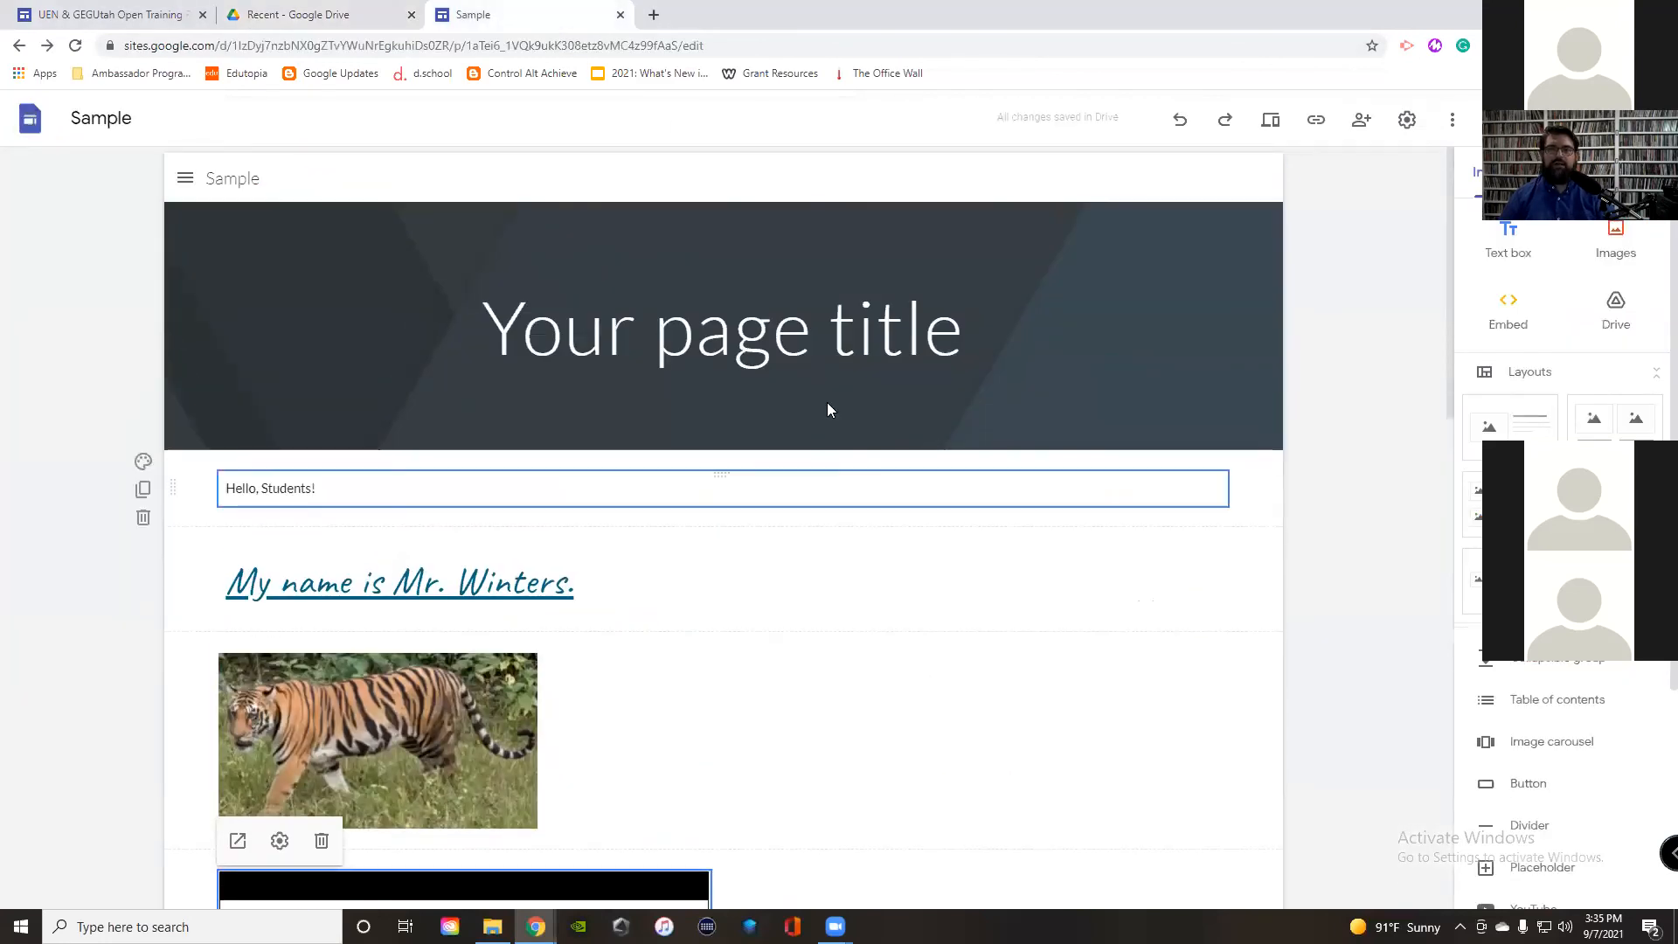
Step: Upload 'uenlogo (1)' from Downloads as the site logo under Brand images
click(1408, 122)
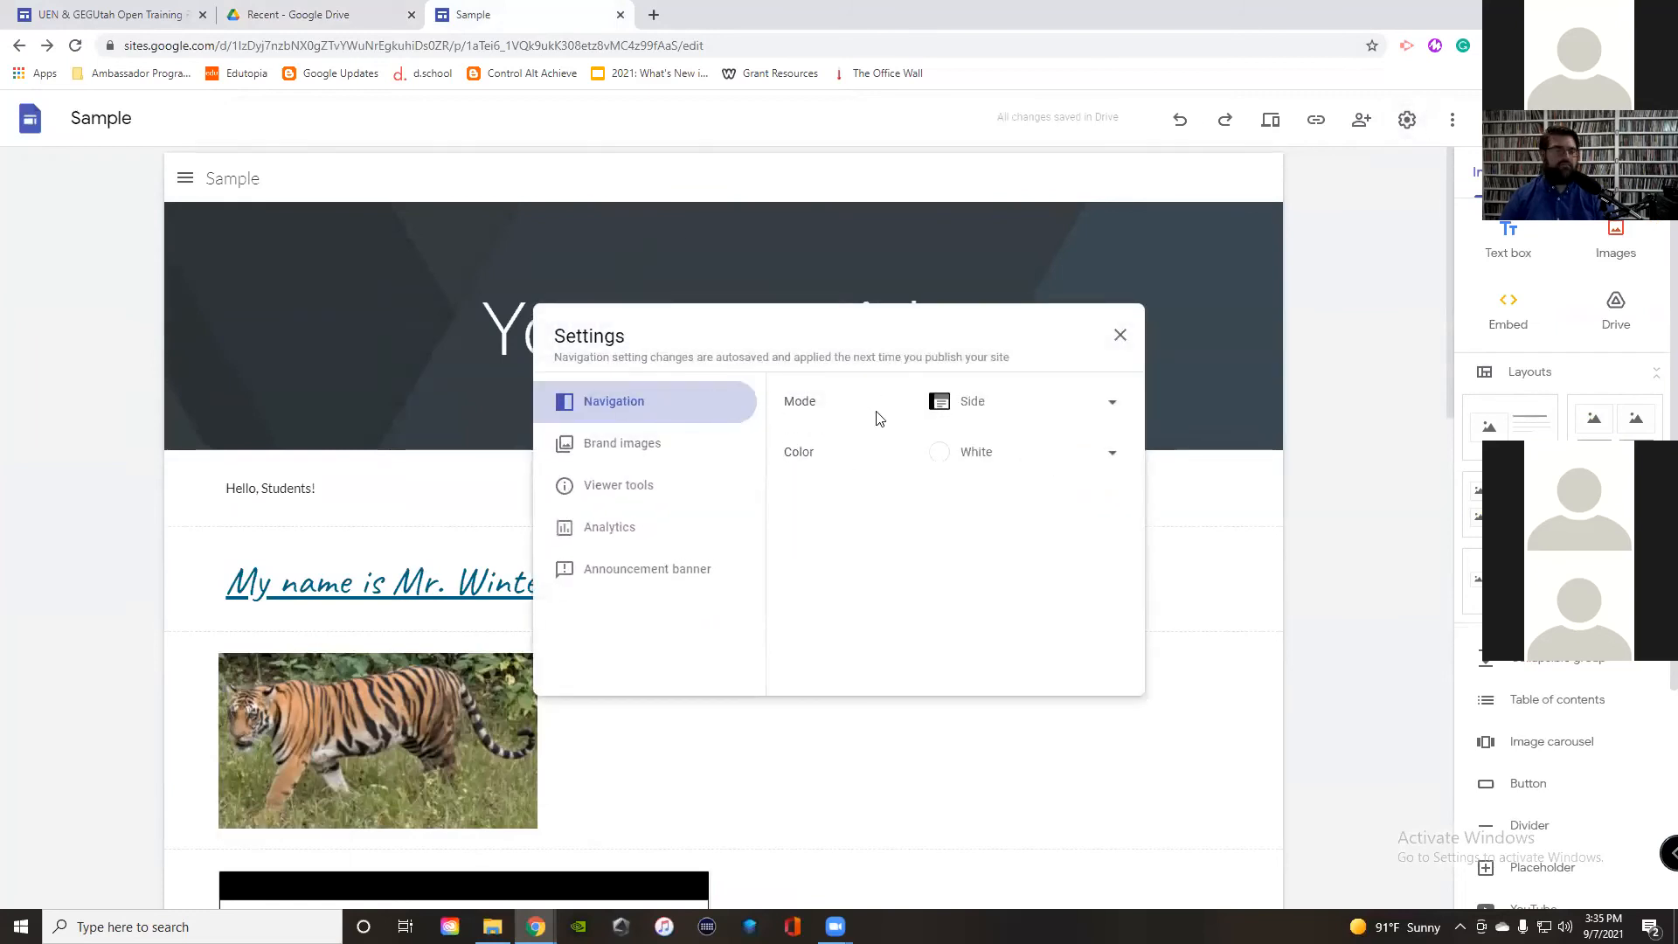
click(629, 450)
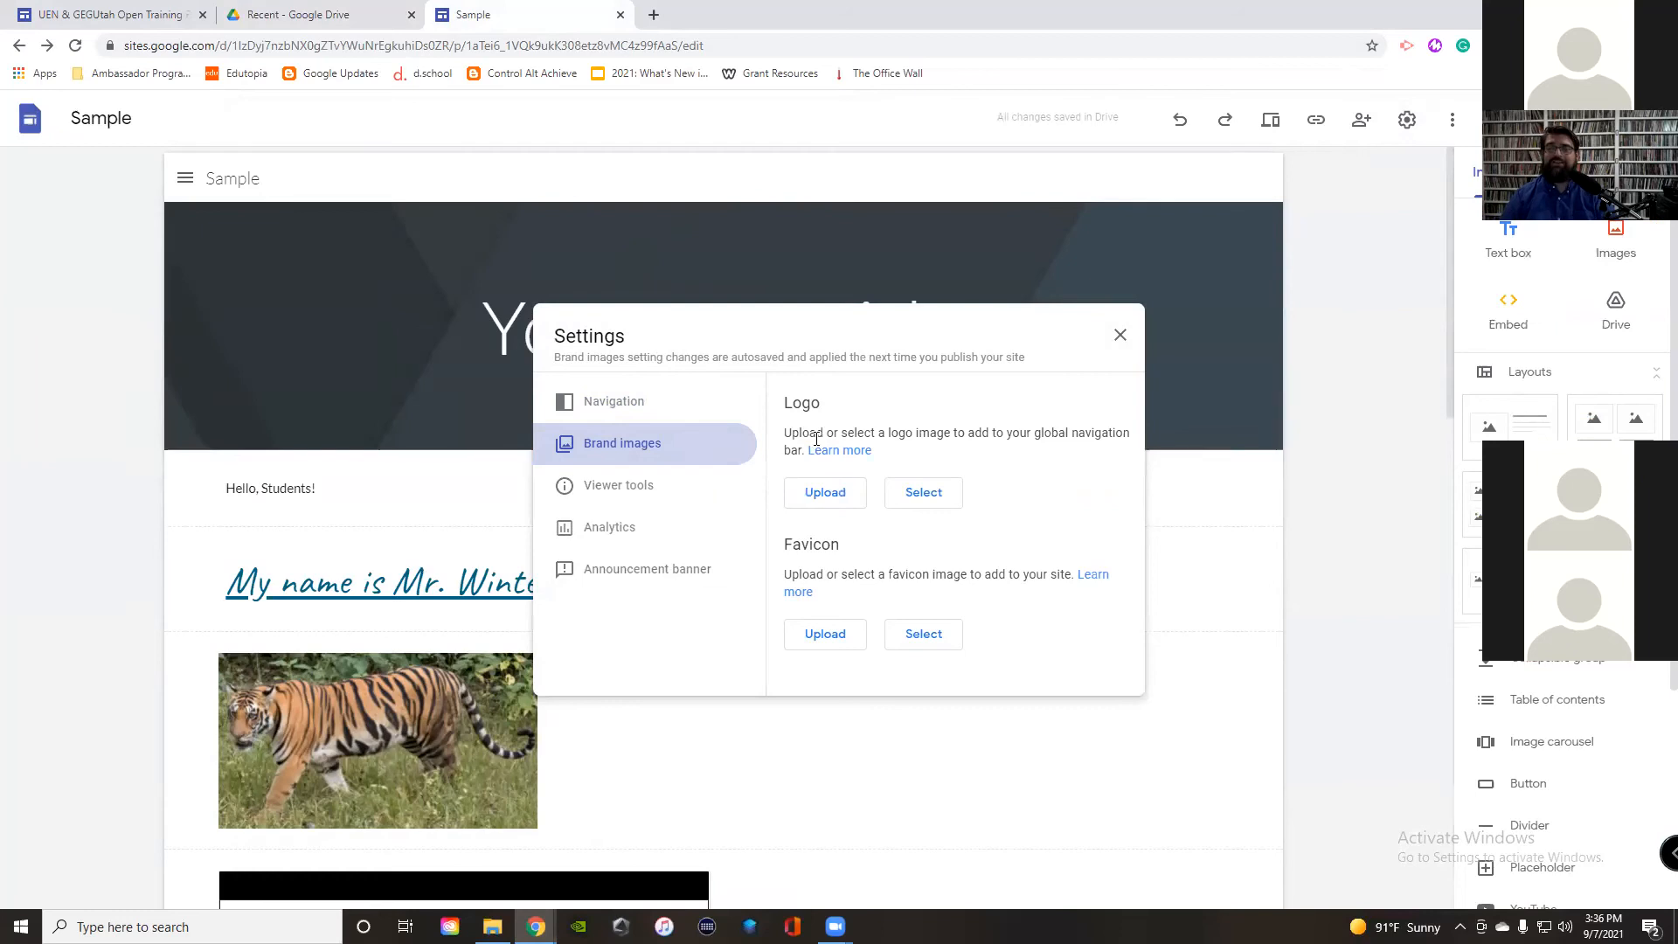
click(825, 493)
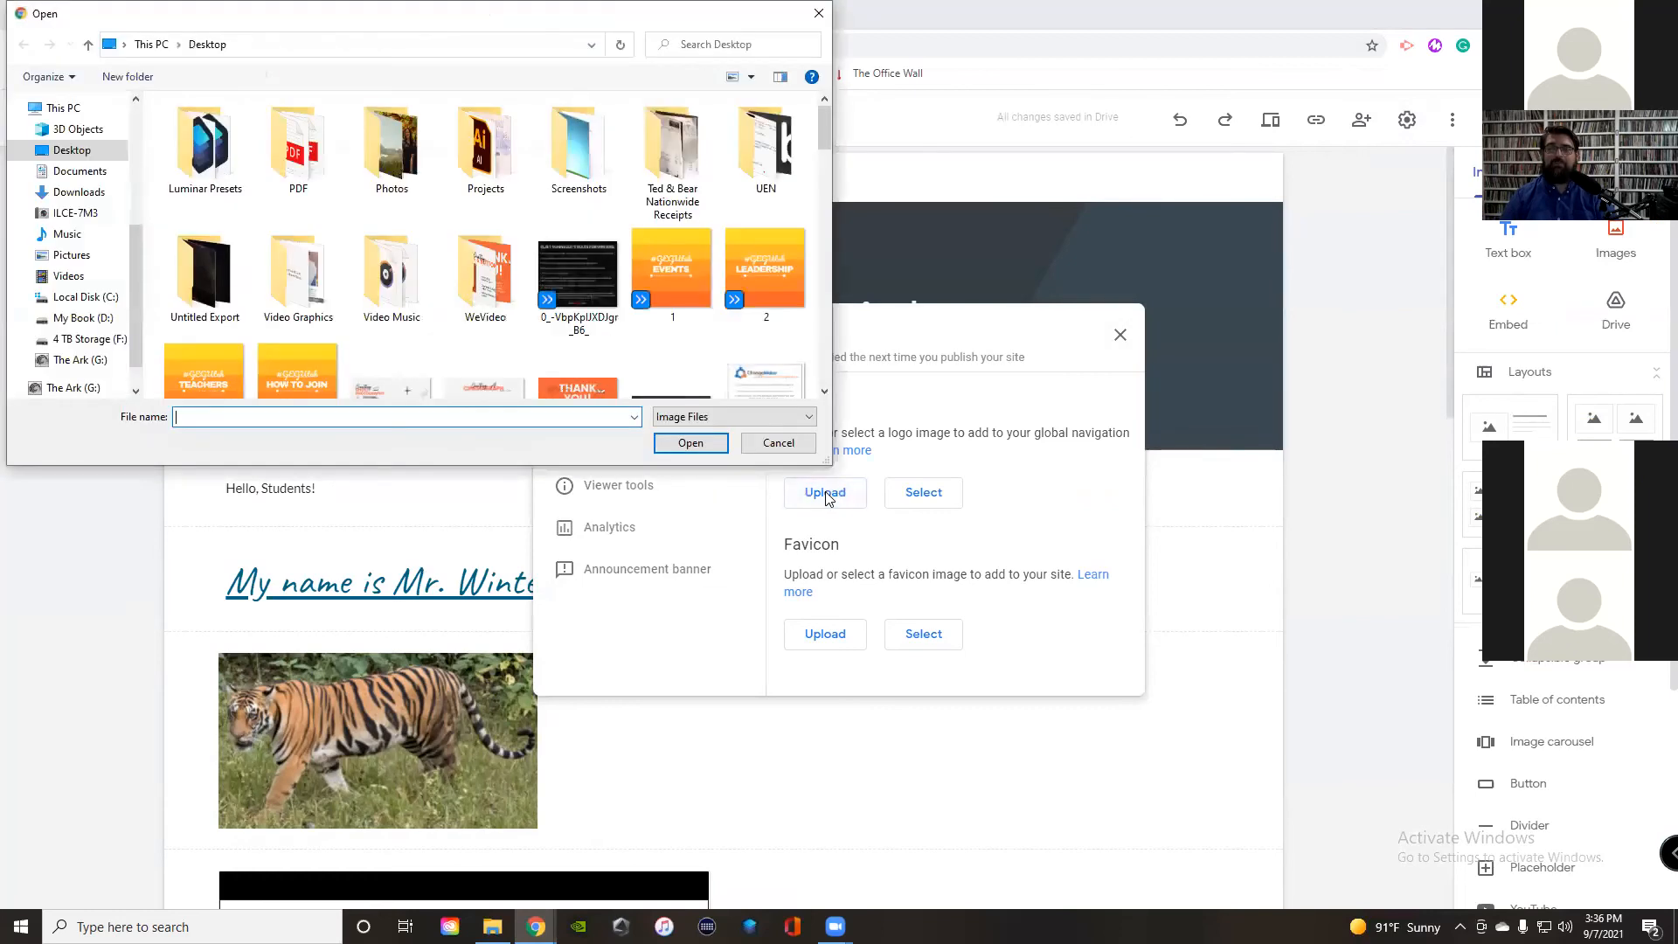
click(66, 191)
scroll(461, 293, down, 5)
scroll(461, 294, down, 10)
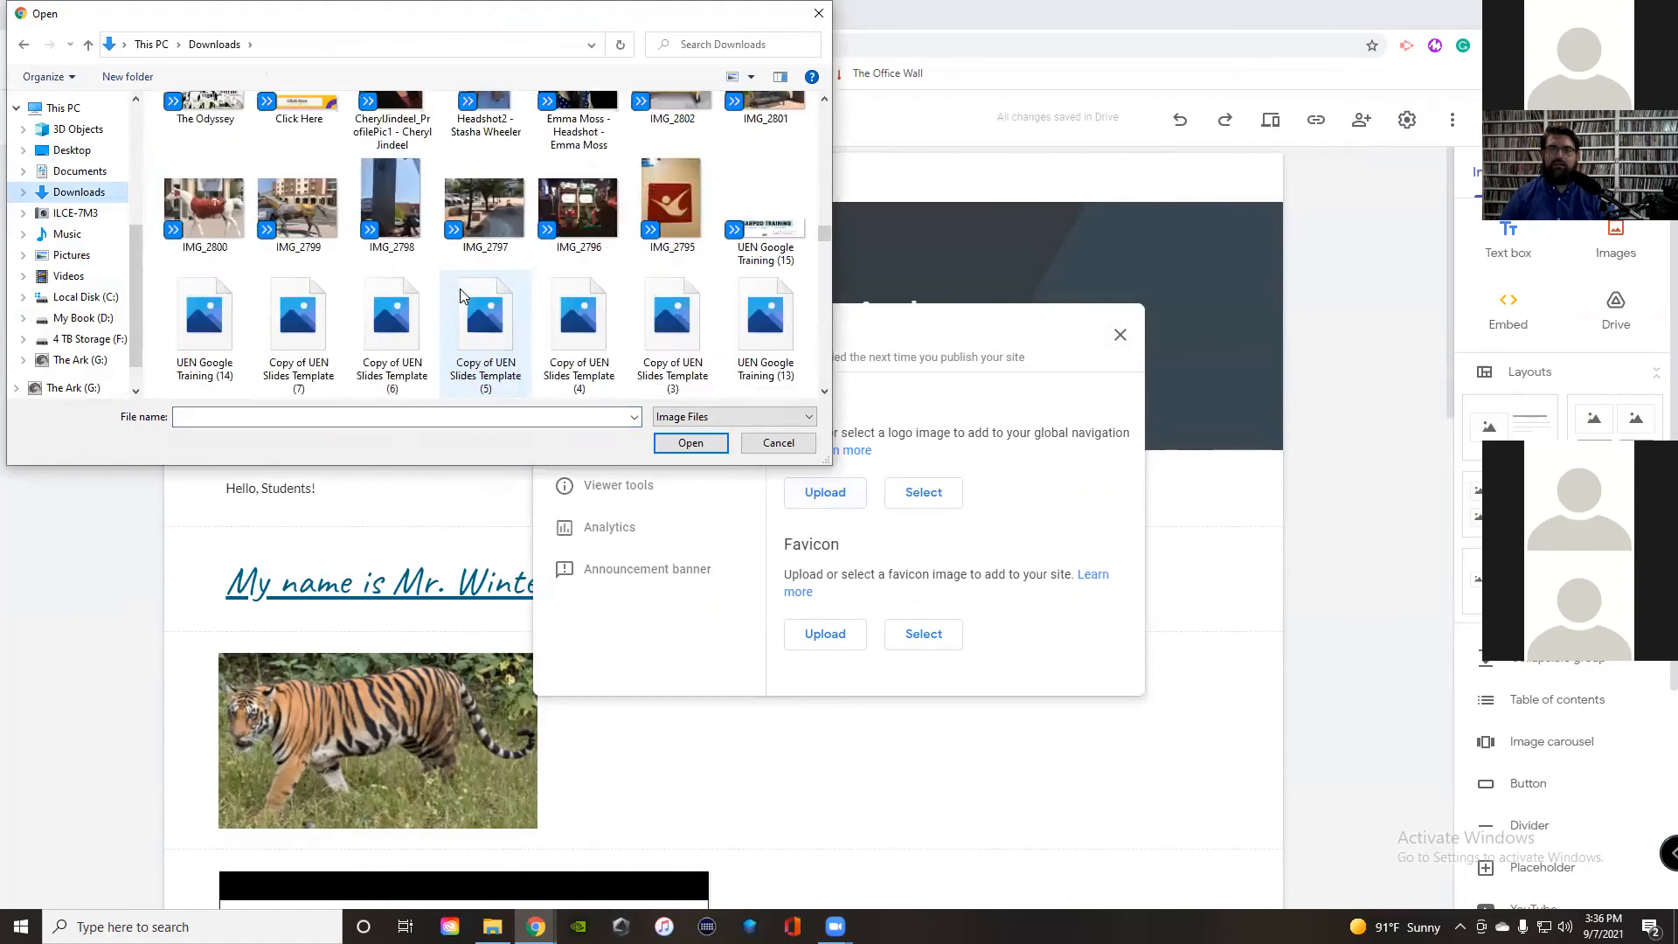
scroll(460, 289, down, 1)
click(486, 188)
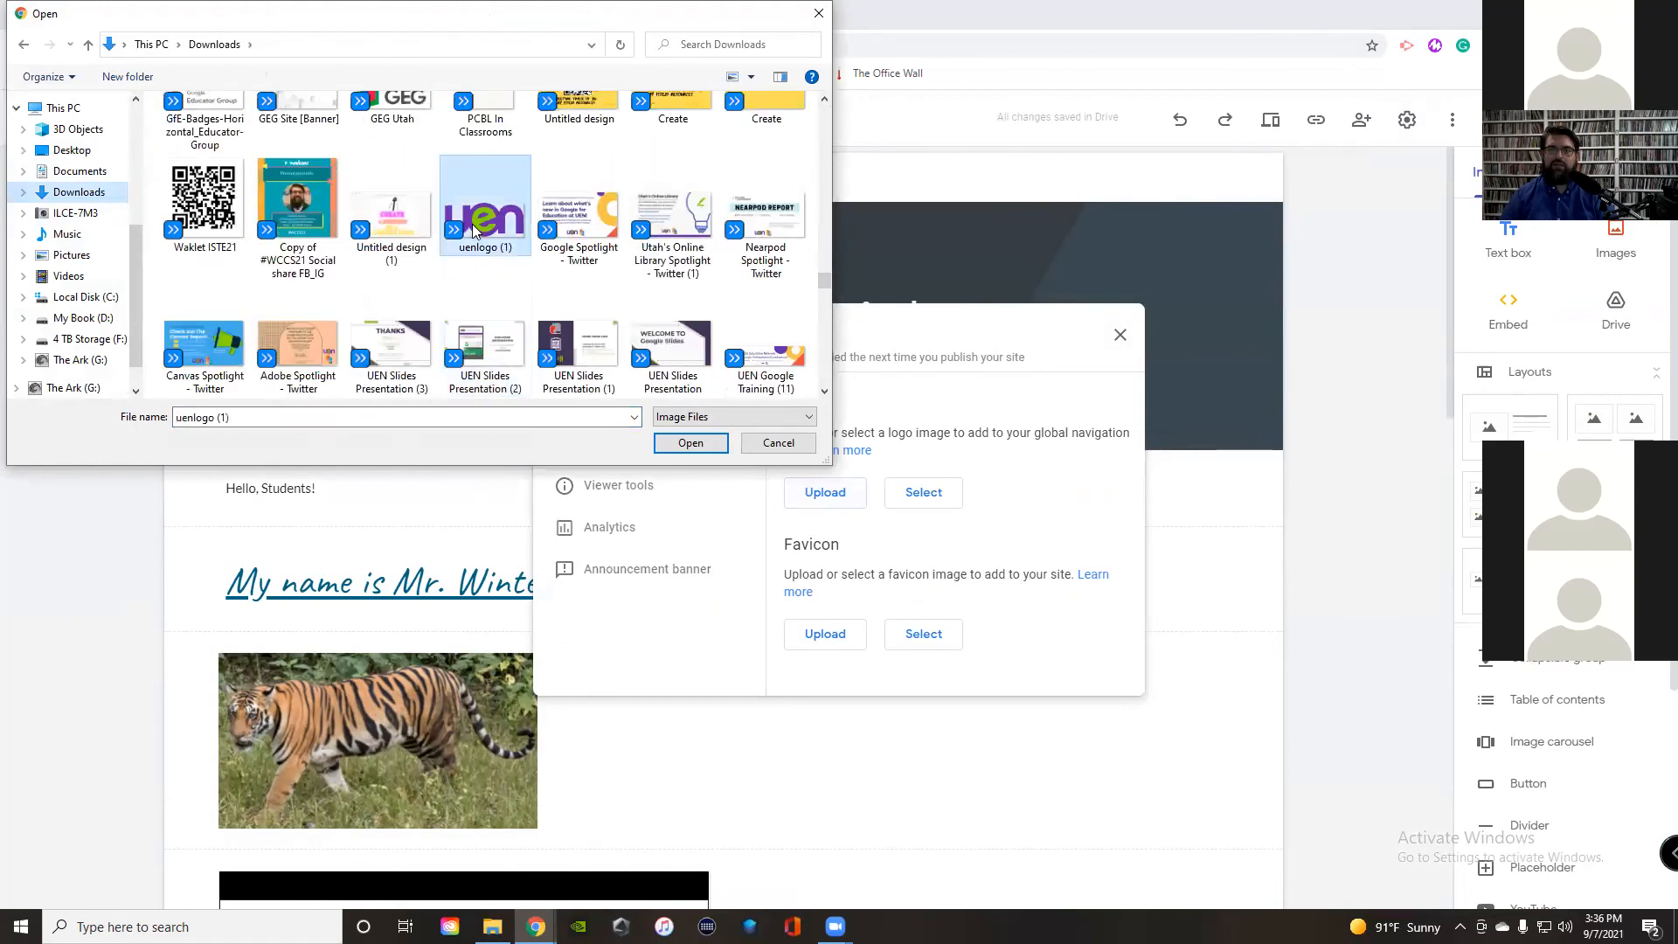
click(691, 443)
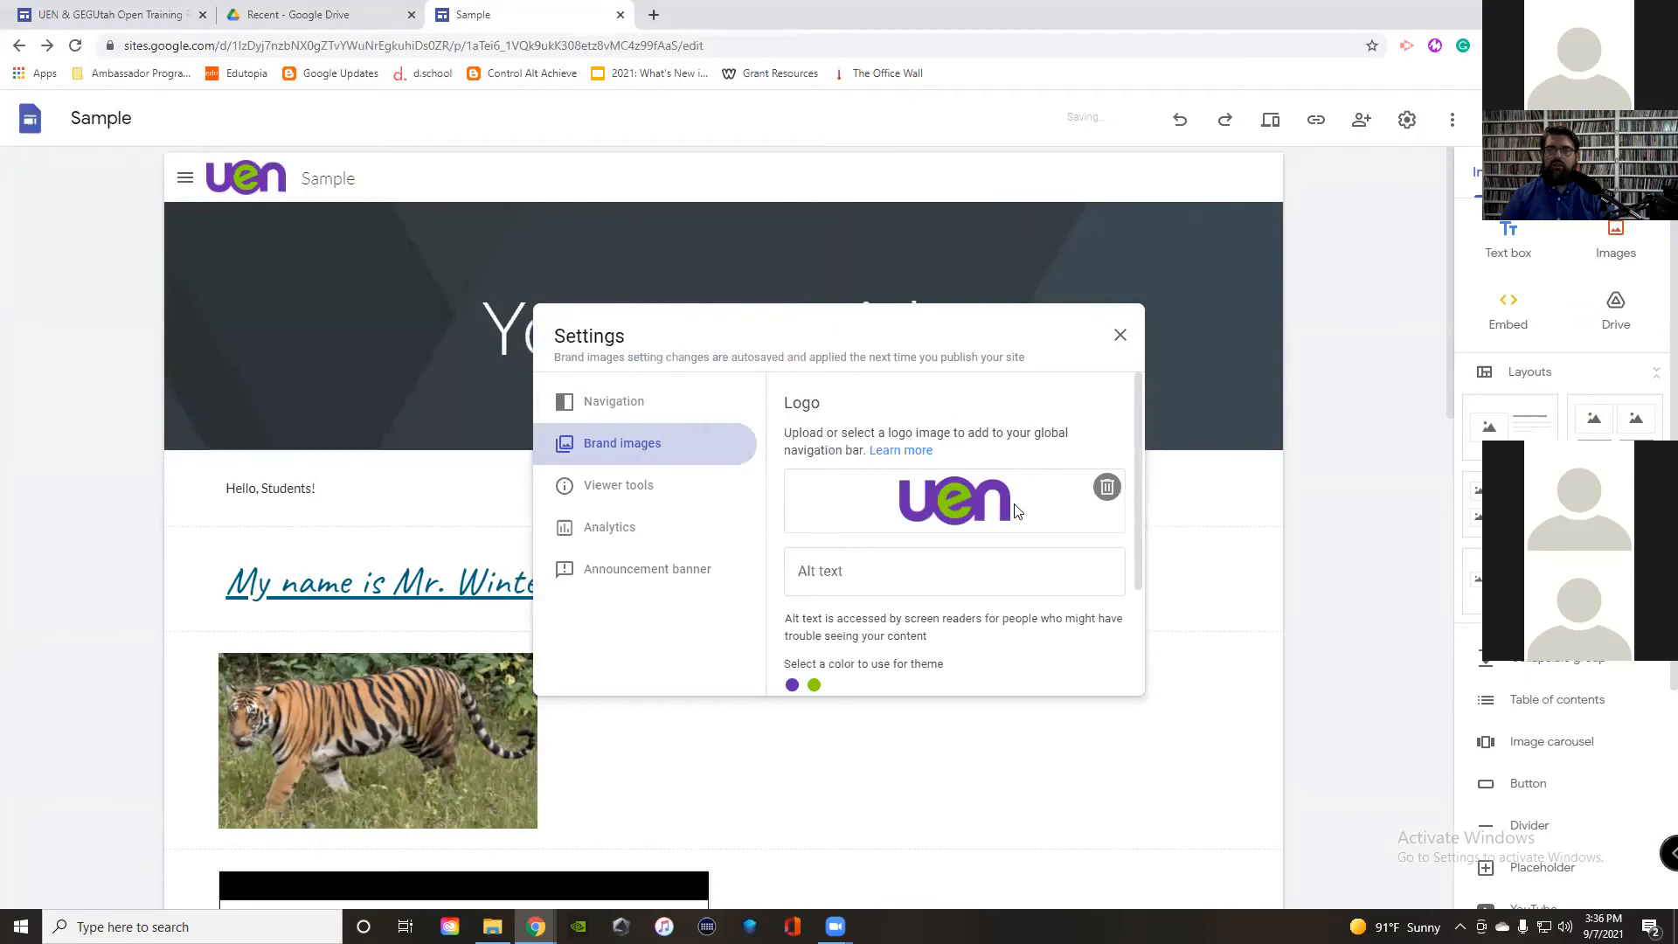
scroll(968, 475, down, 1)
scroll(971, 472, up, 1)
Step: Begin the logo's alt text, try purple, then set the theme colour to green and close settings
click(831, 573)
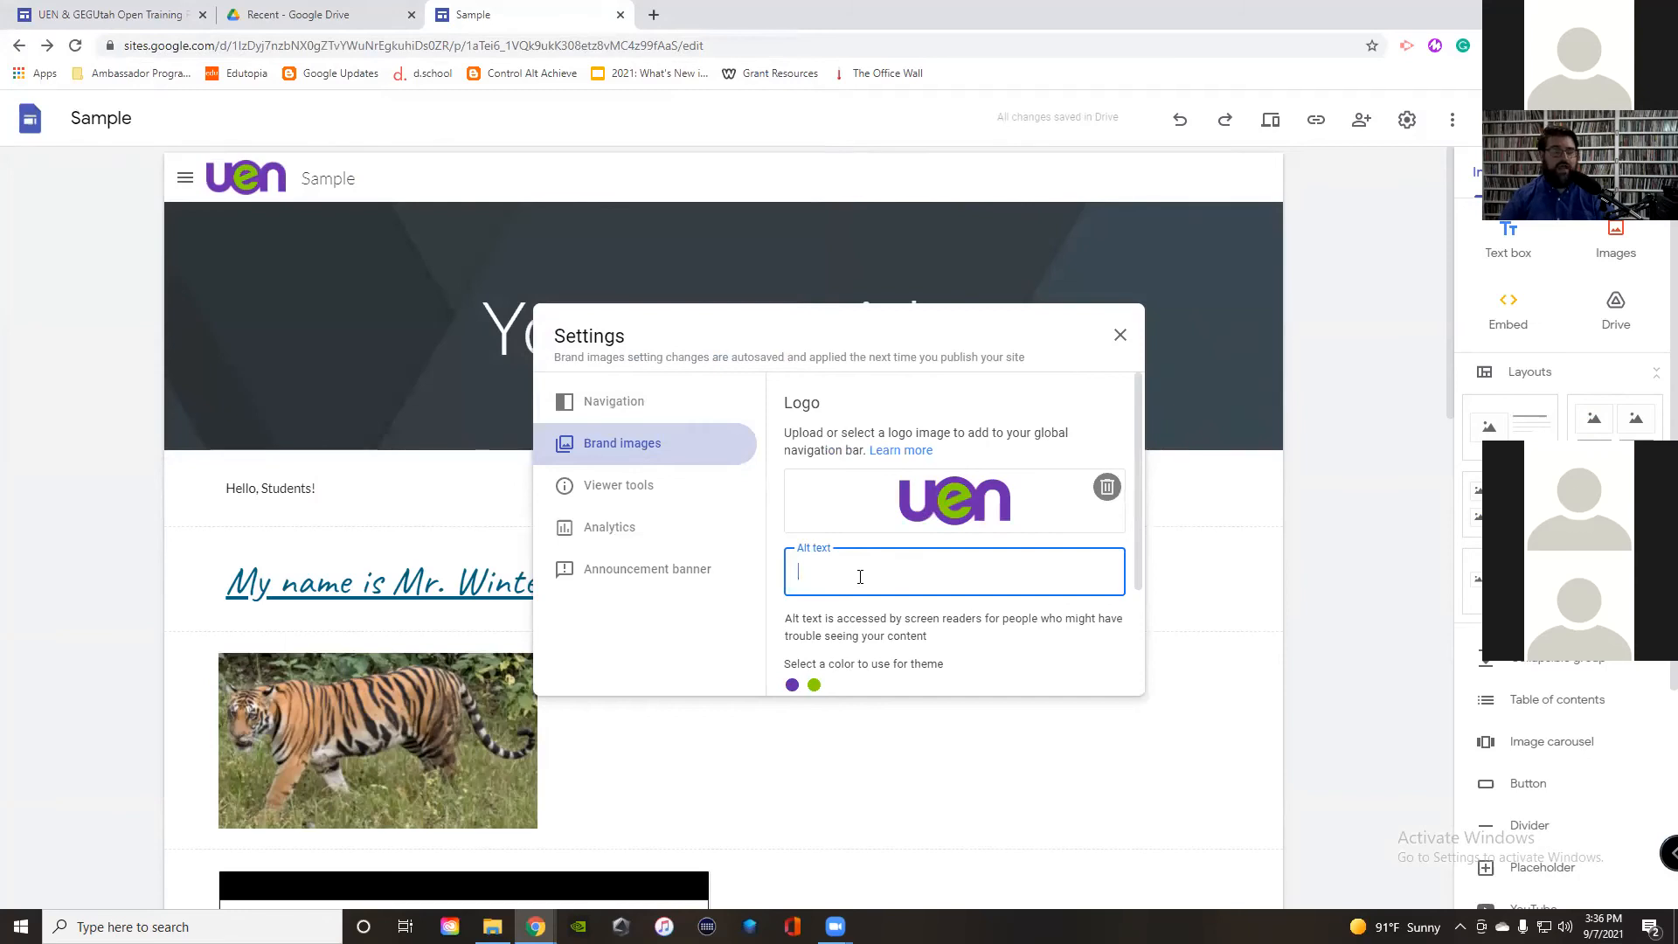
scroll(861, 576, down, 2)
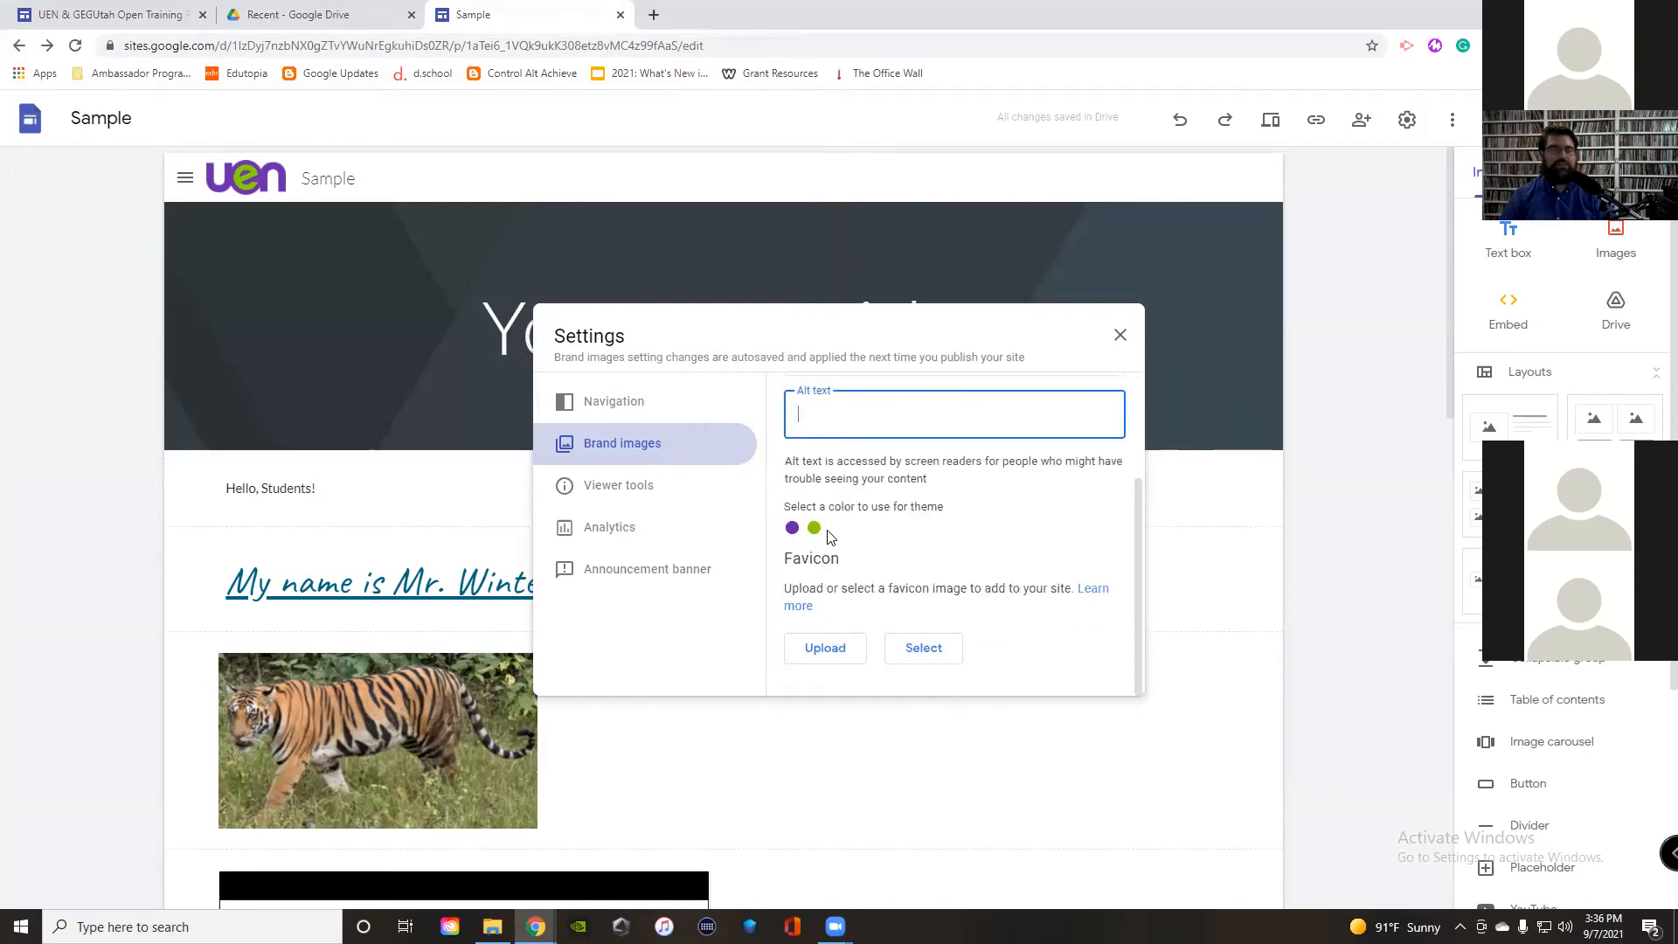
click(792, 528)
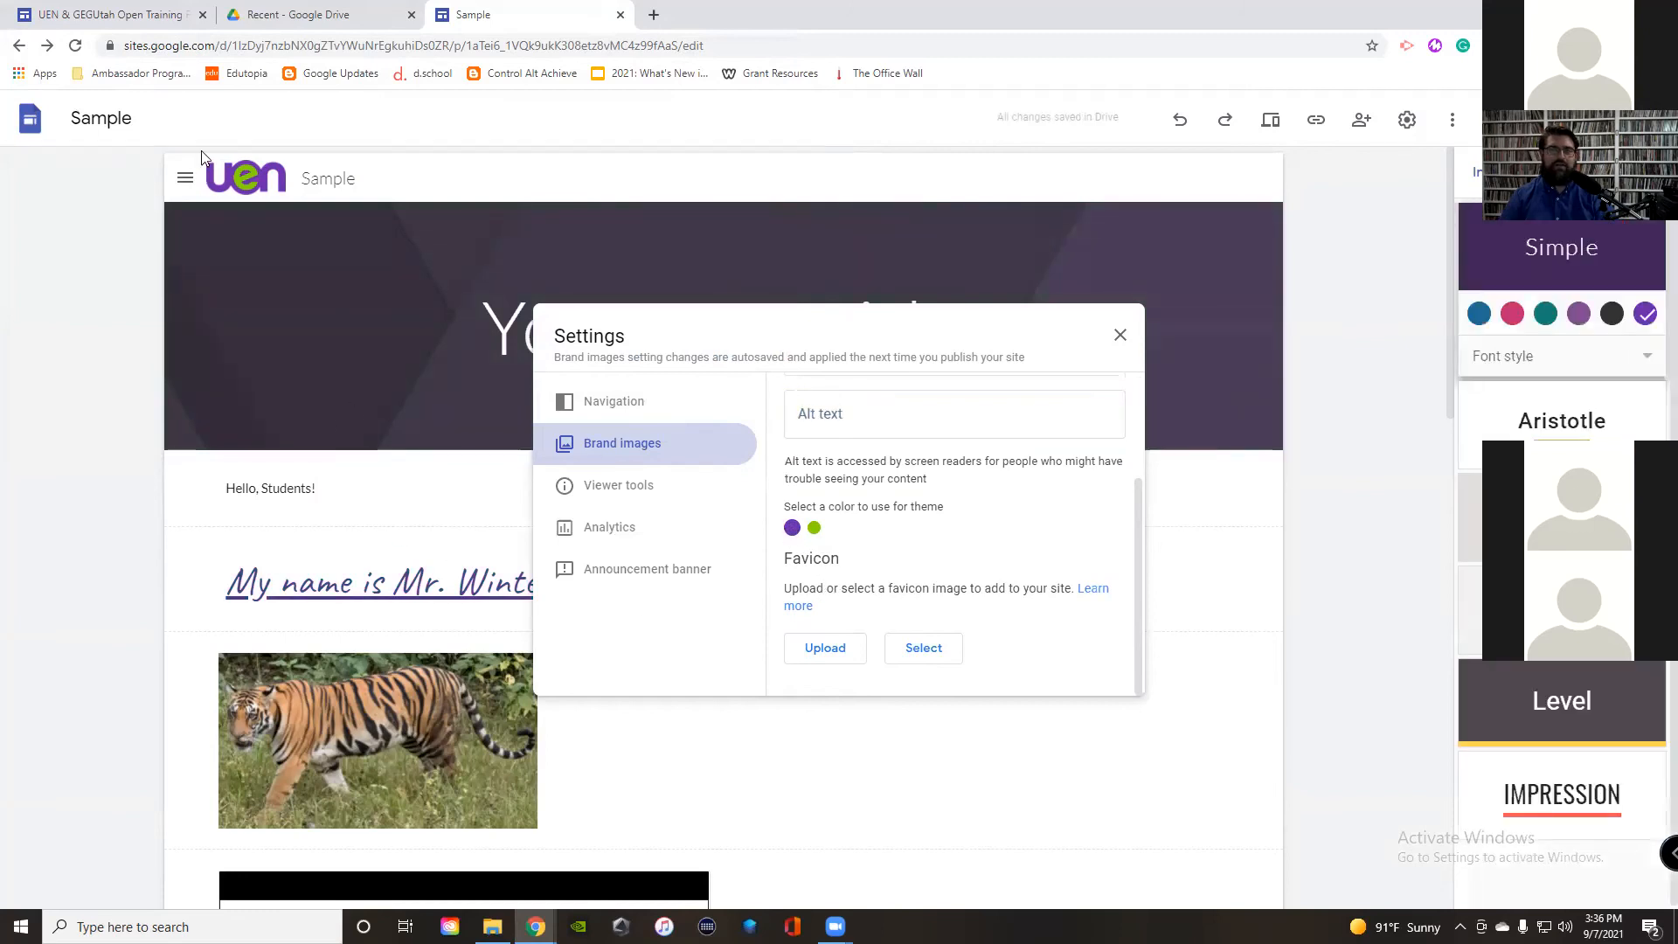
click(813, 528)
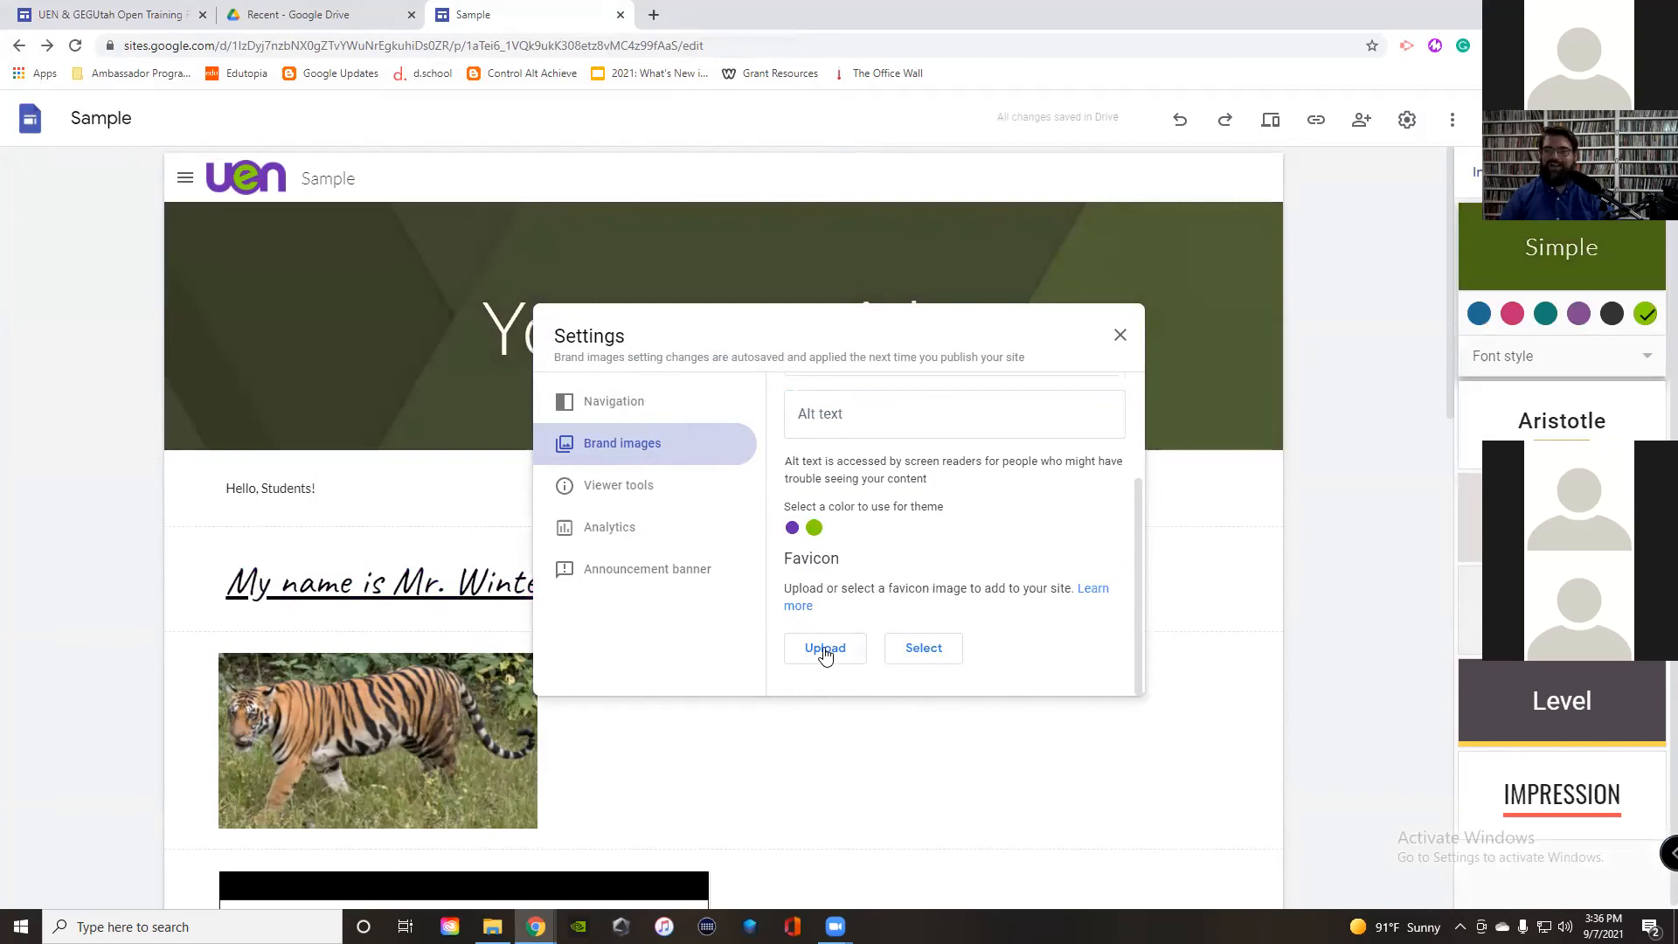
click(1120, 336)
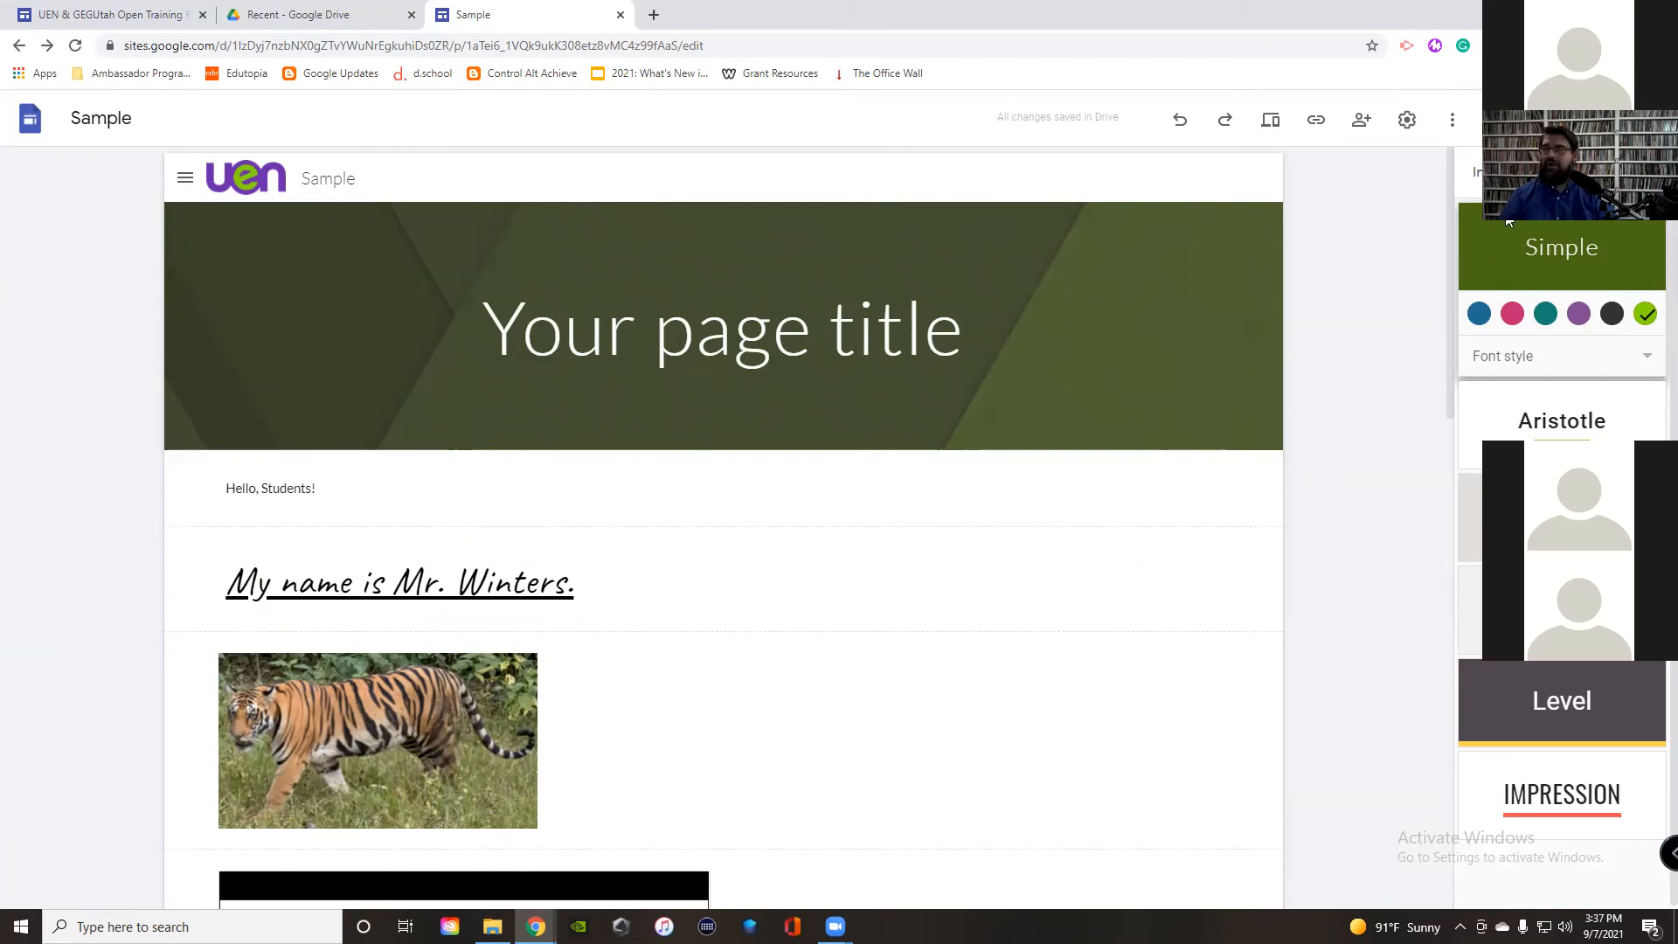
Step: Insert a Classwork button linked to the Student Work page and stretch it to full width
click(1496, 173)
scroll(1517, 739, down, 3)
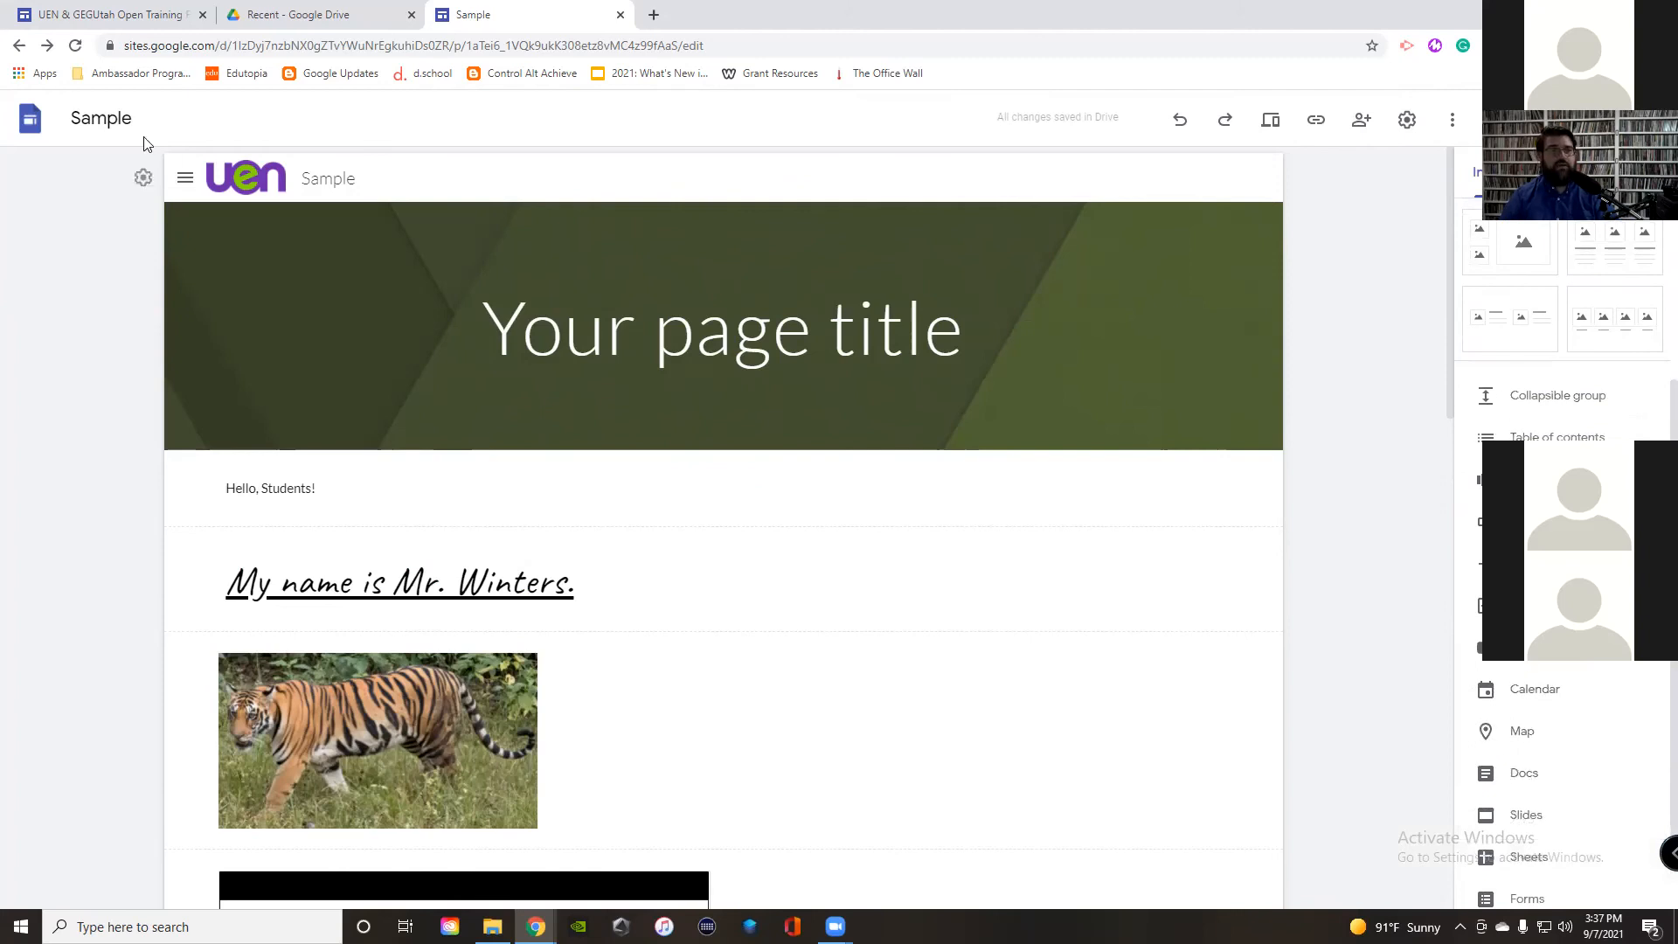
click(1521, 521)
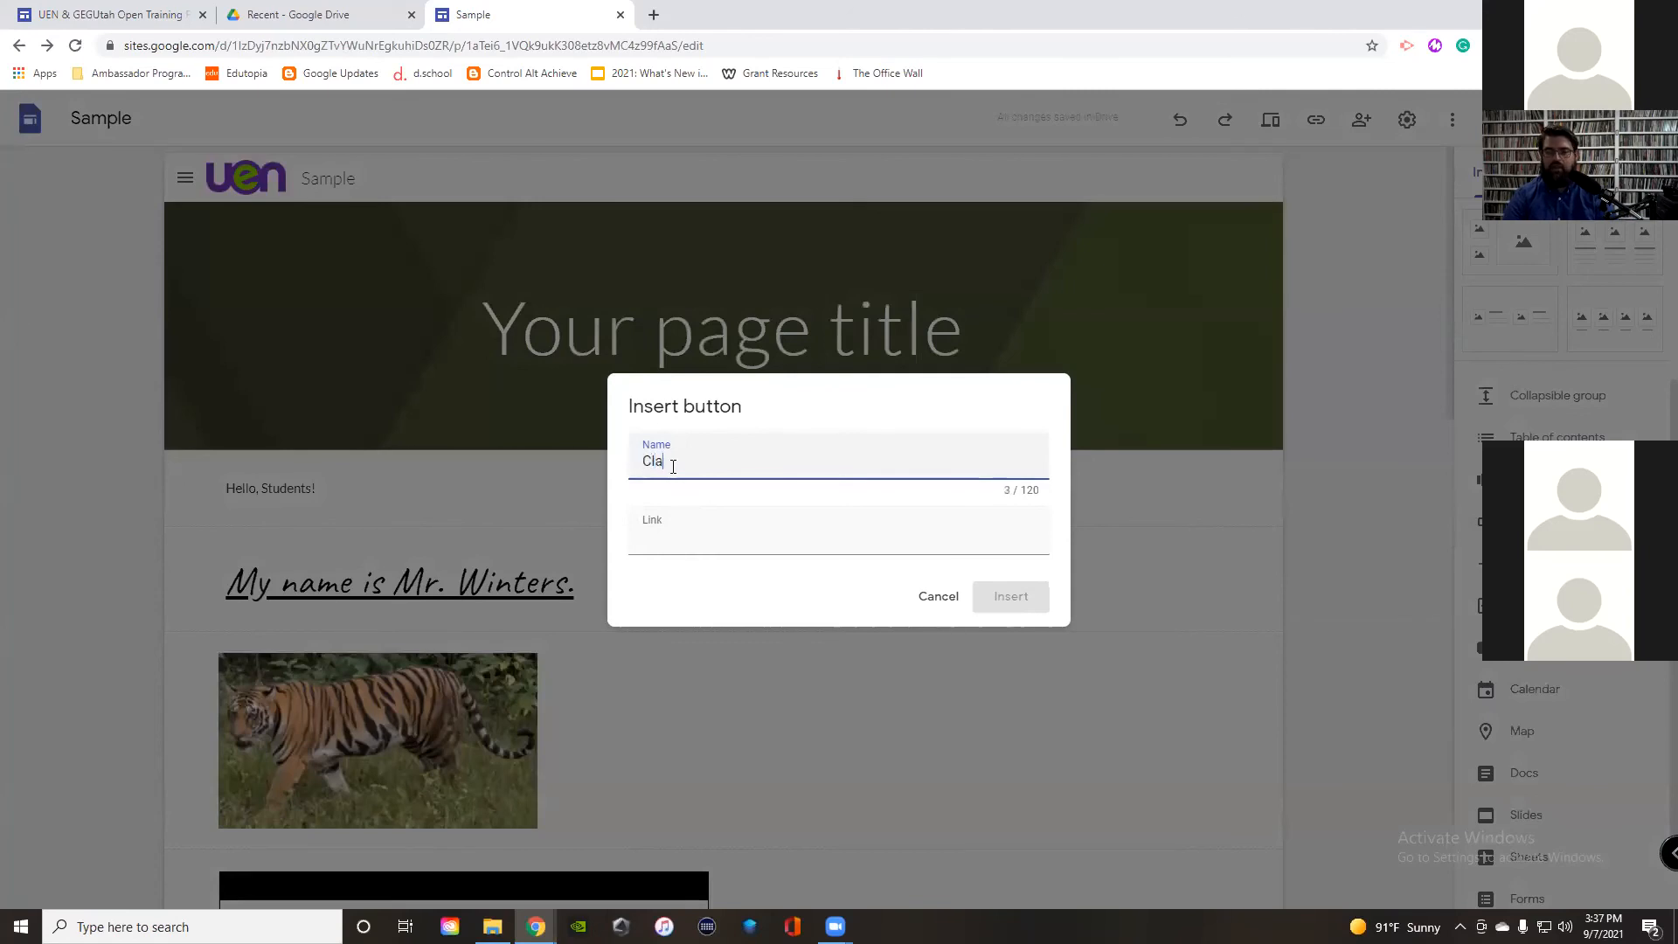
click(678, 541)
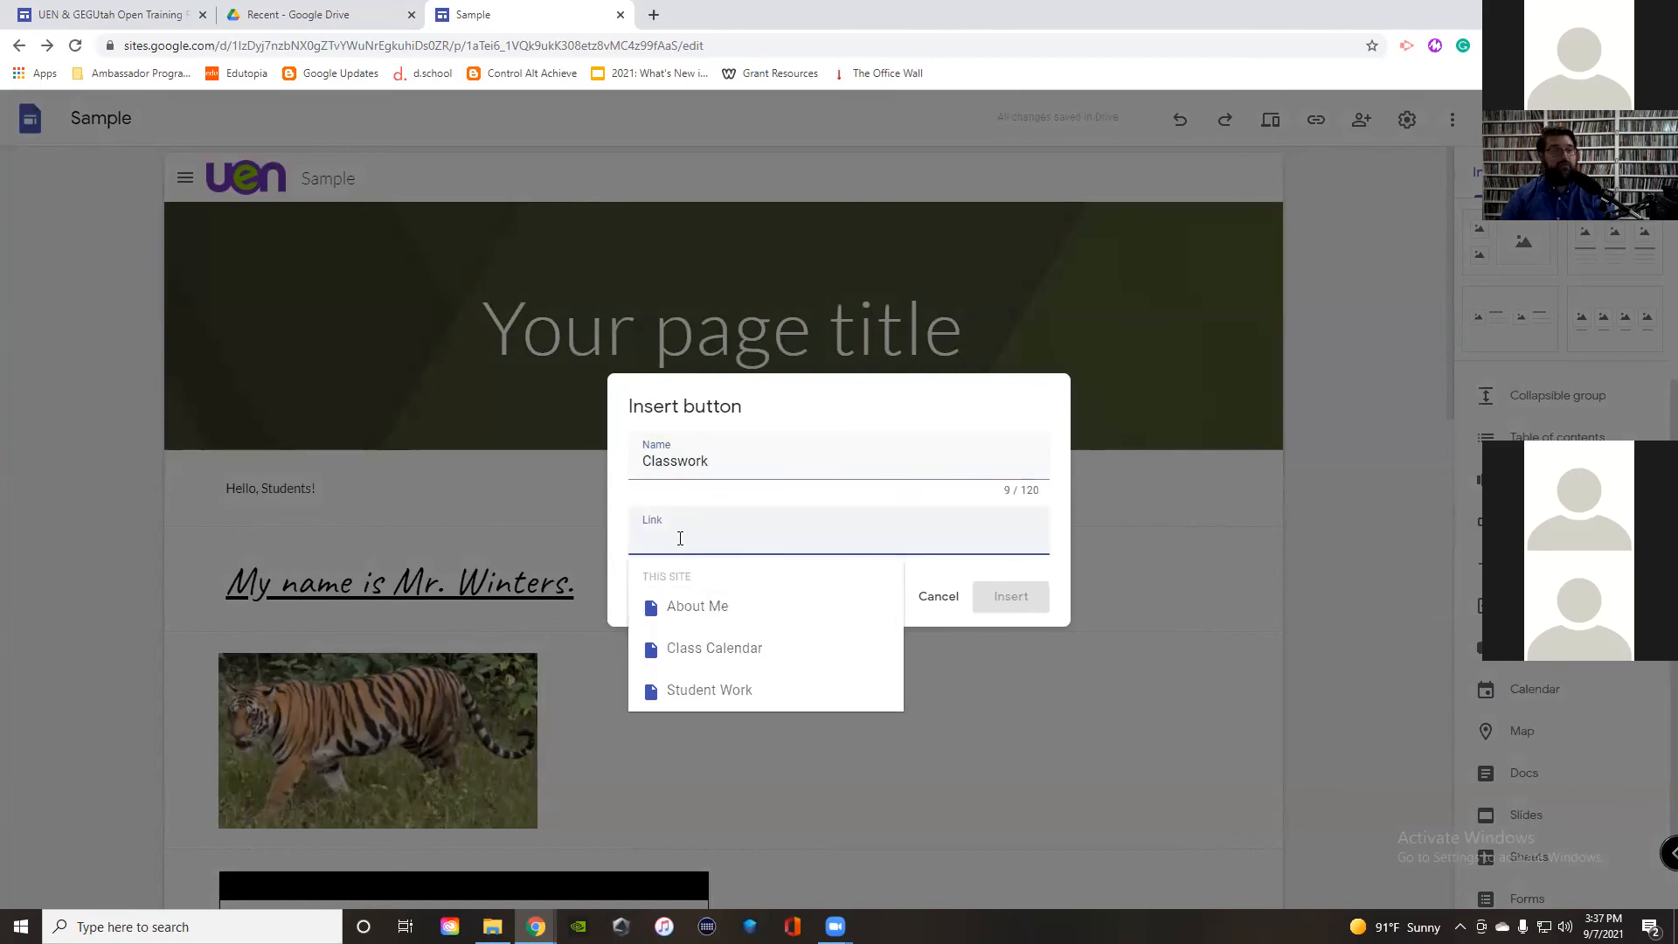
click(712, 691)
click(1010, 597)
drag(368, 257, 711, 271)
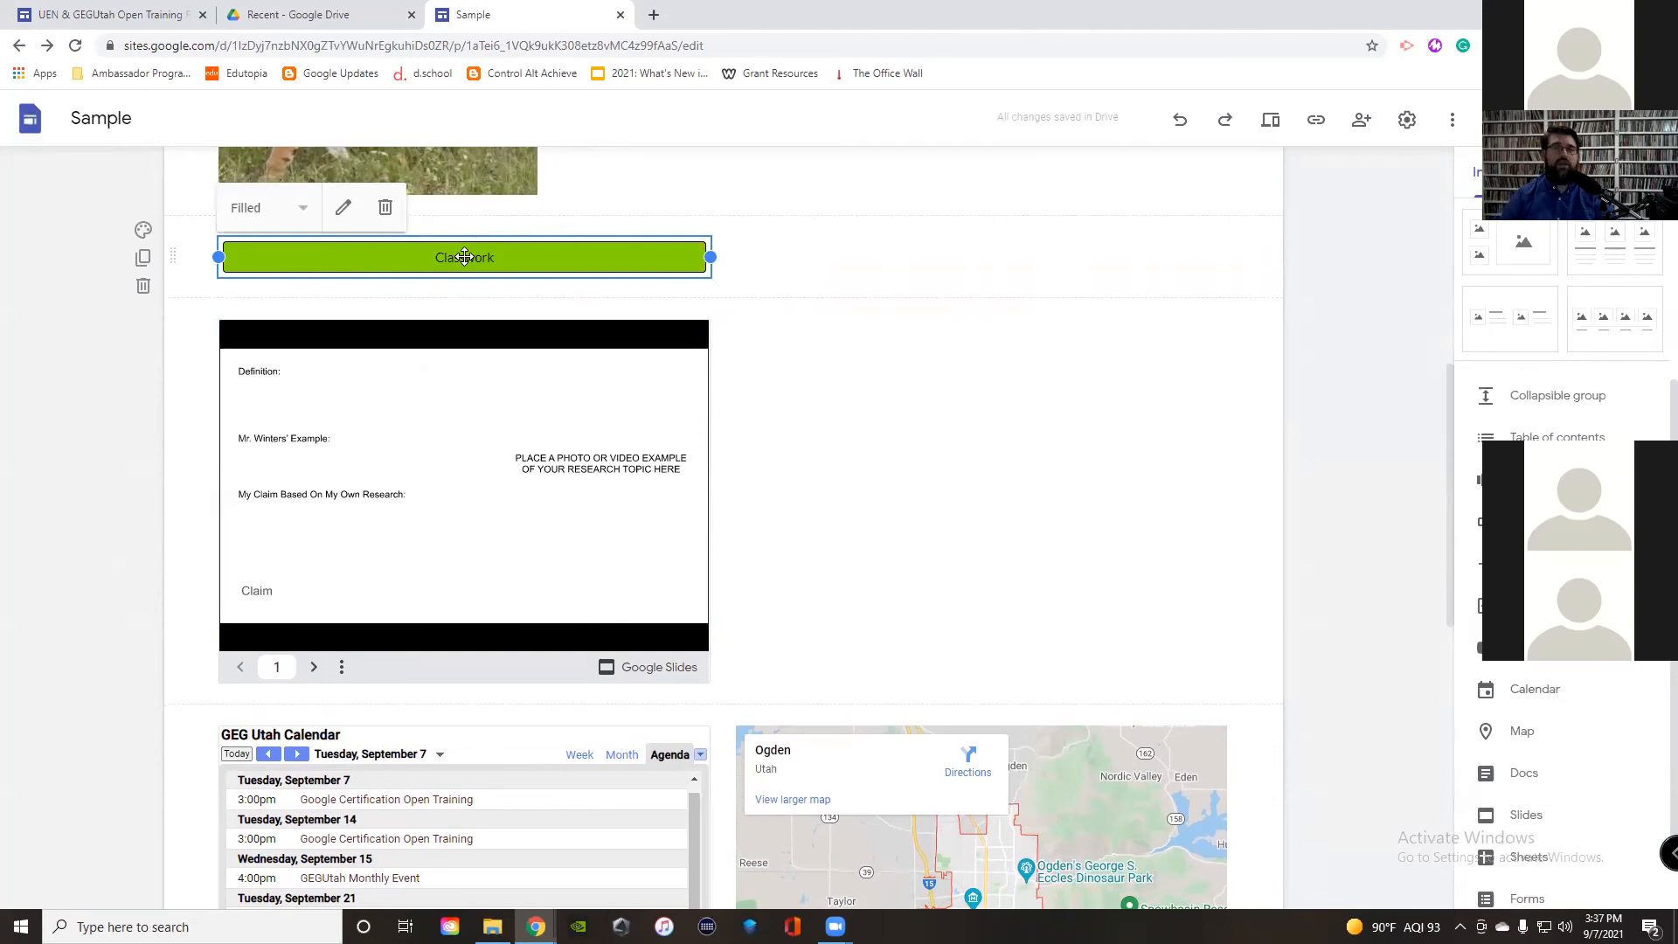
Step: Browse the Assignments / Classroom and Google Sheets training pages, returning to Home each time
click(105, 15)
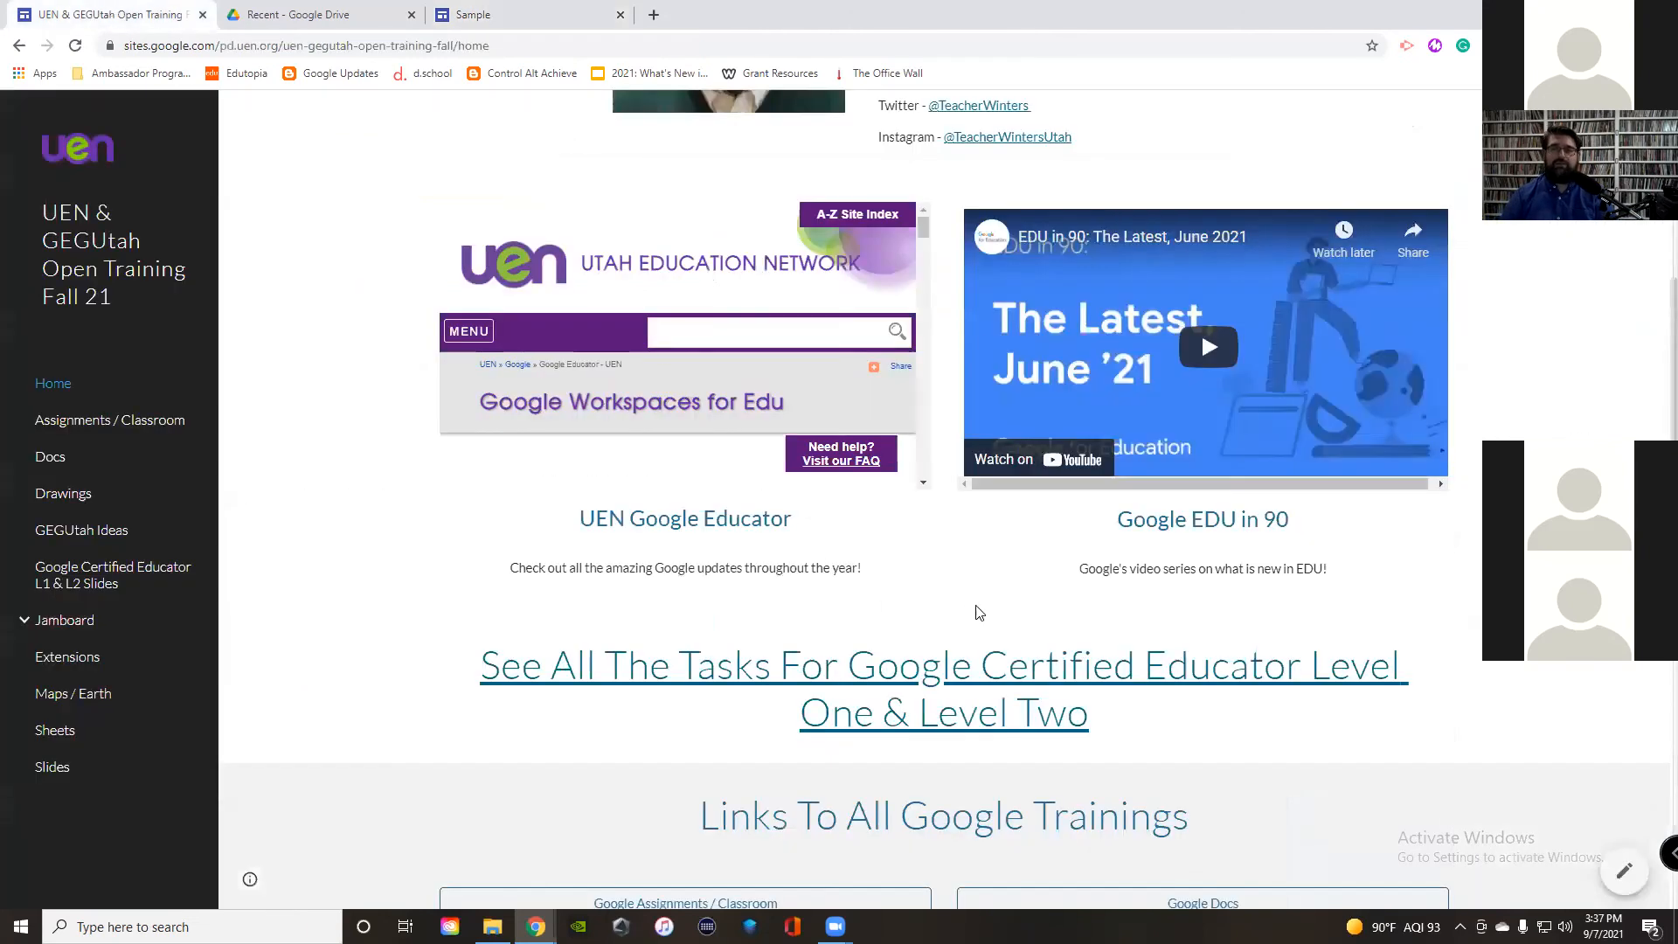
scroll(979, 612, down, 6)
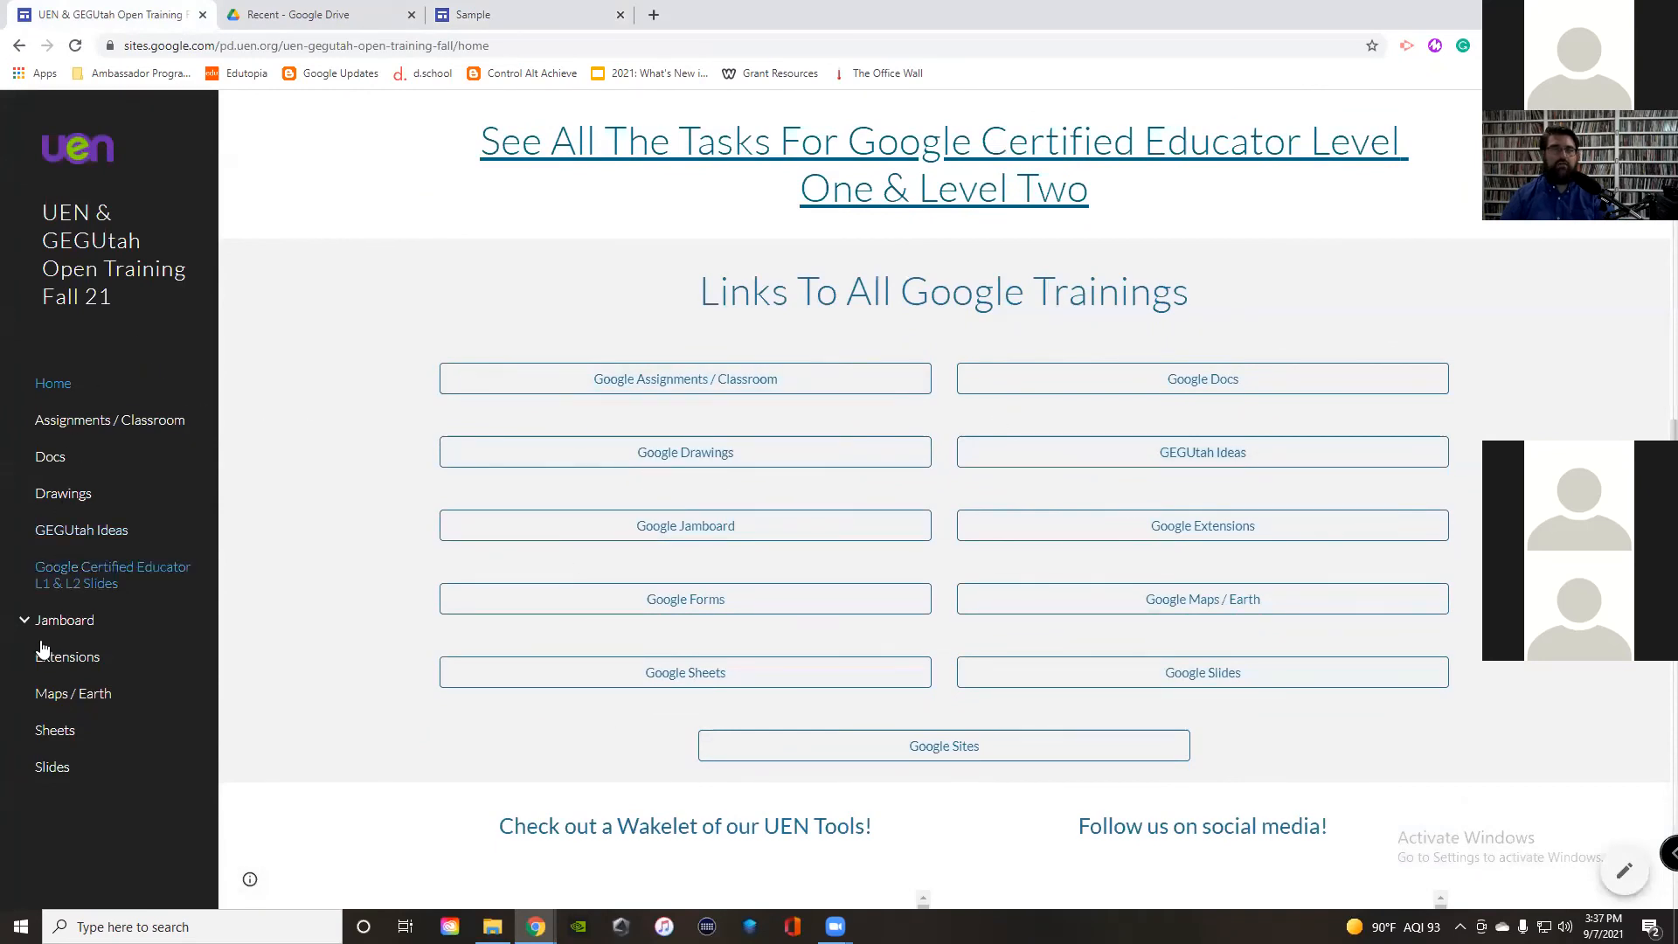
click(741, 378)
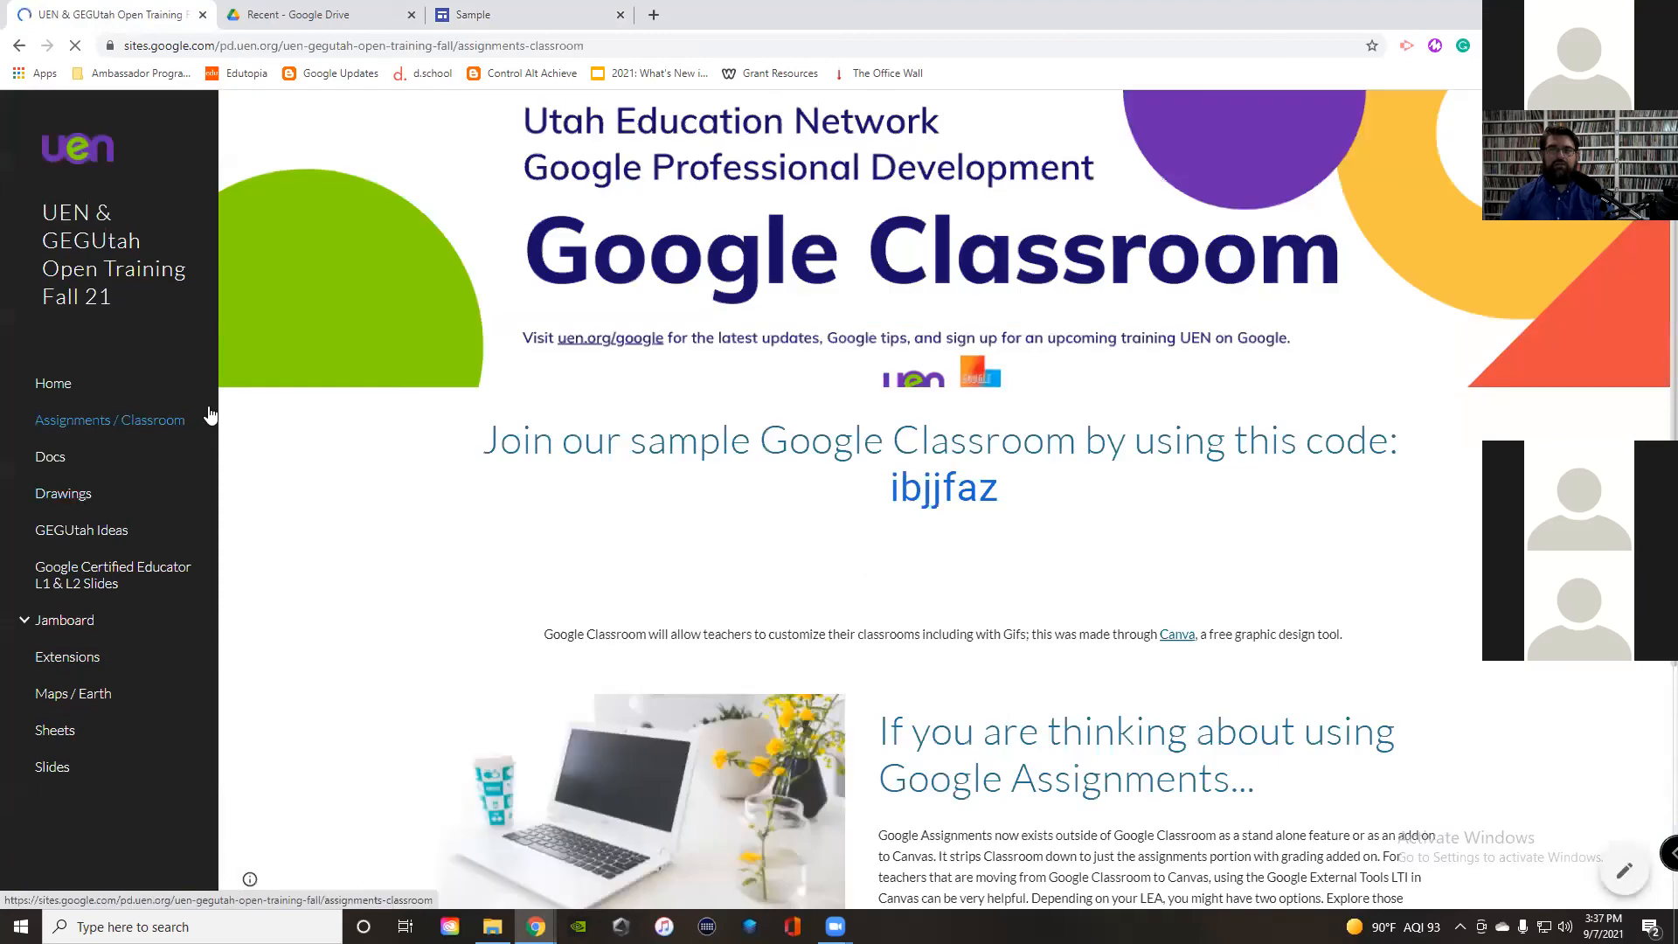
click(91, 391)
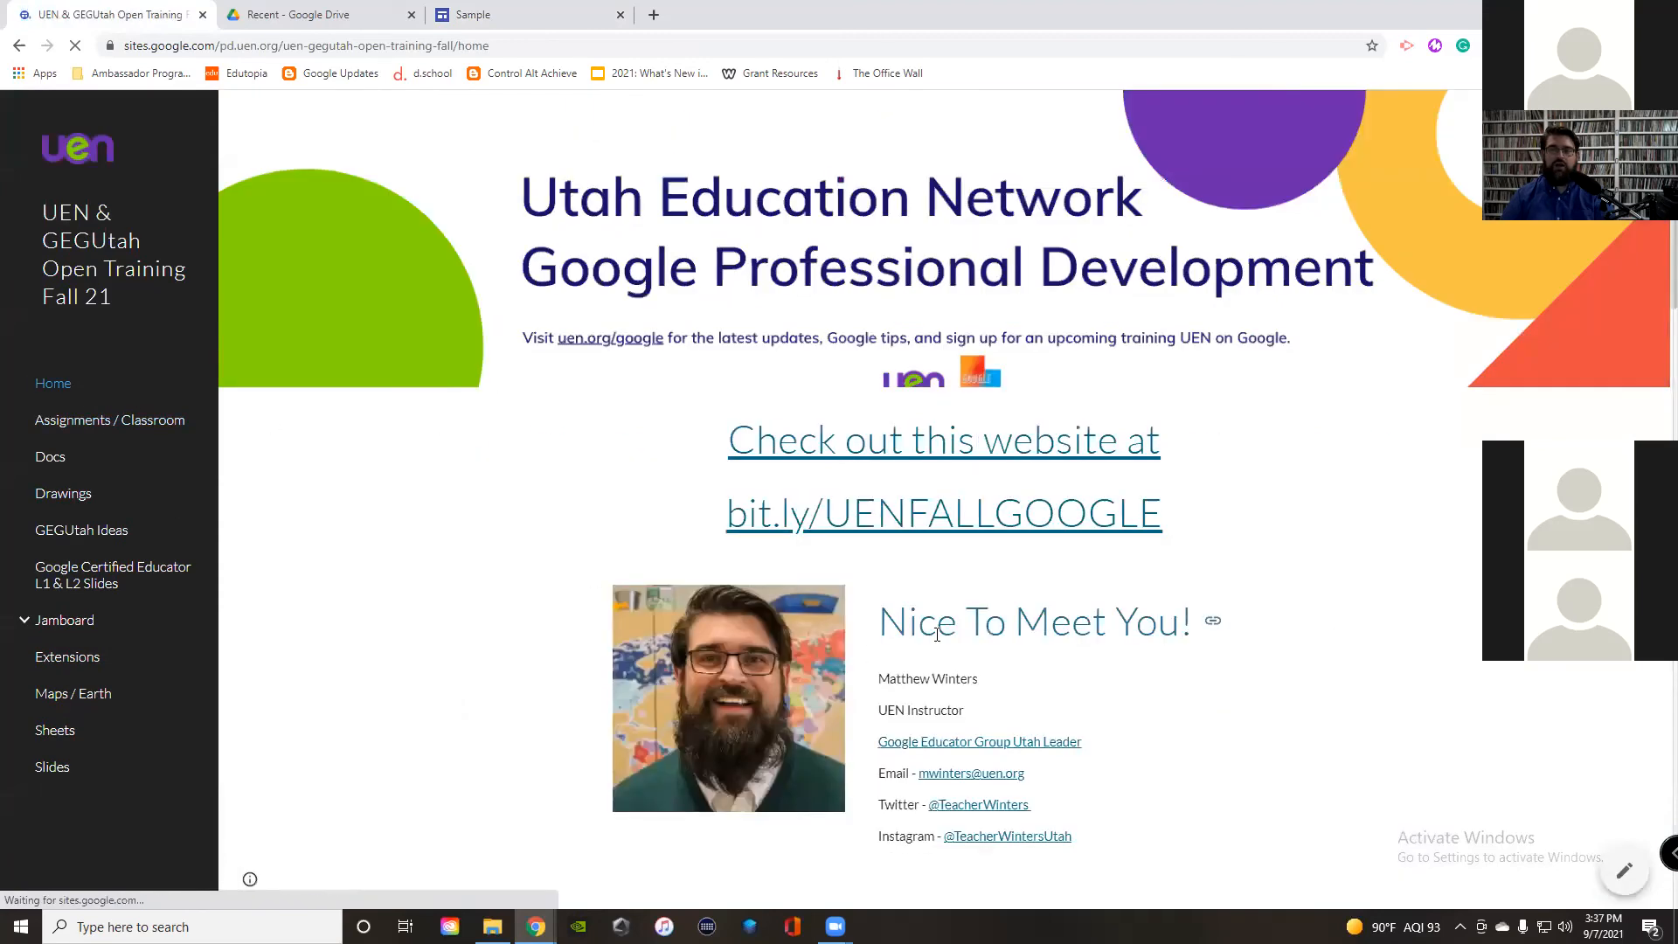
scroll(937, 634, down, 10)
click(720, 589)
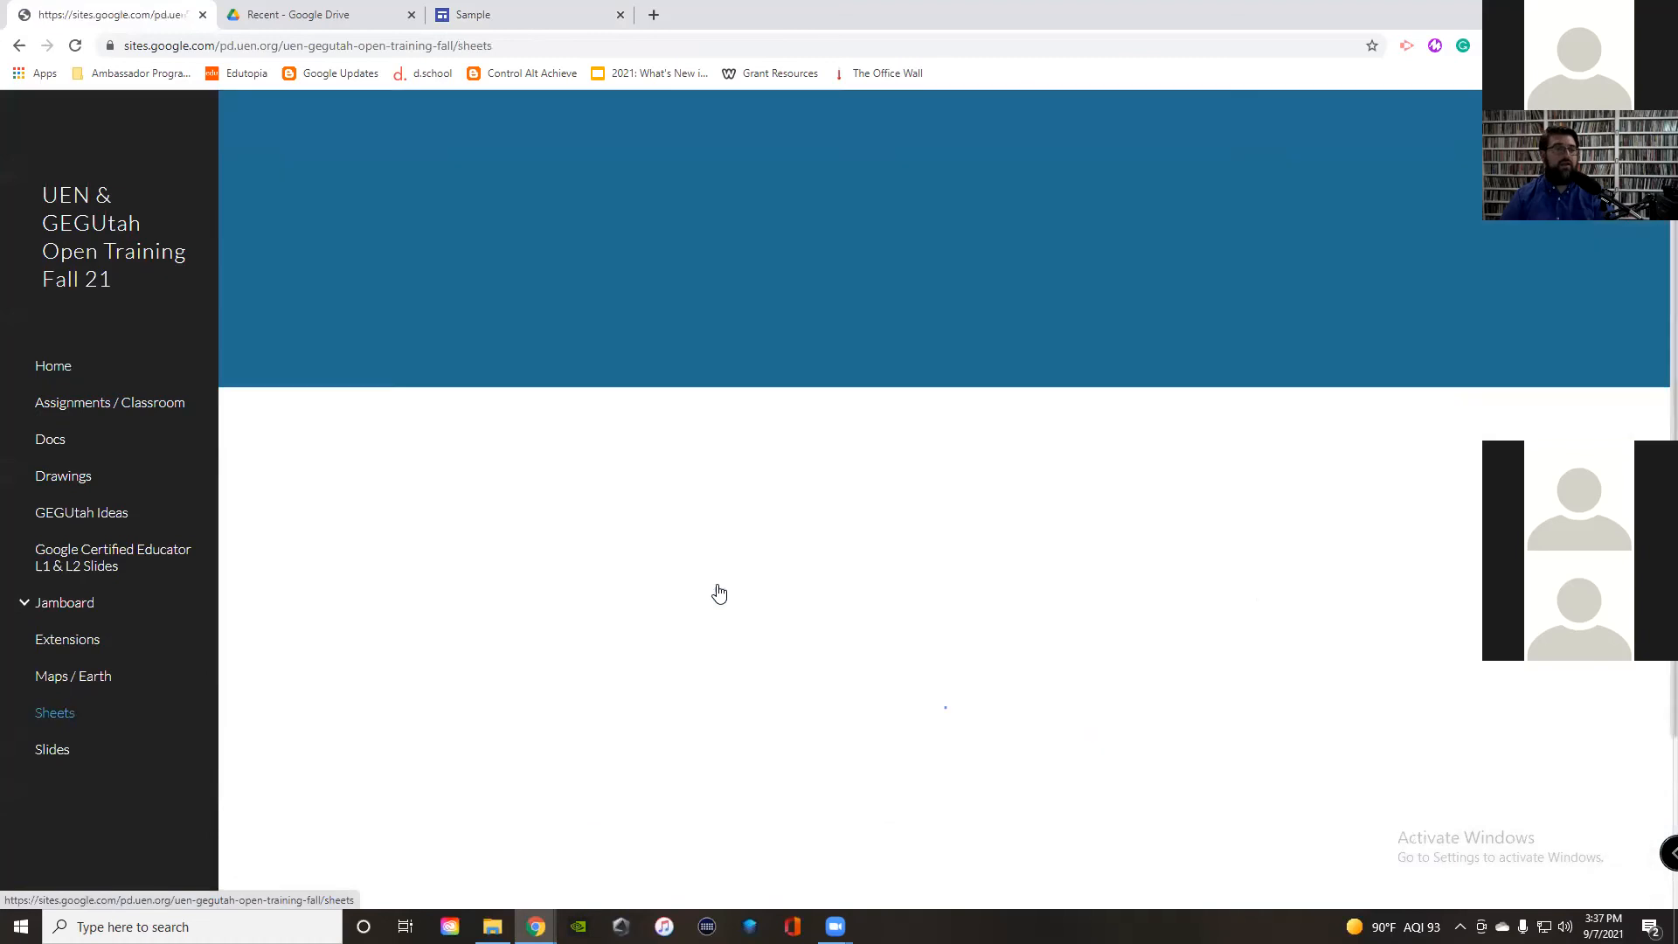
click(51, 383)
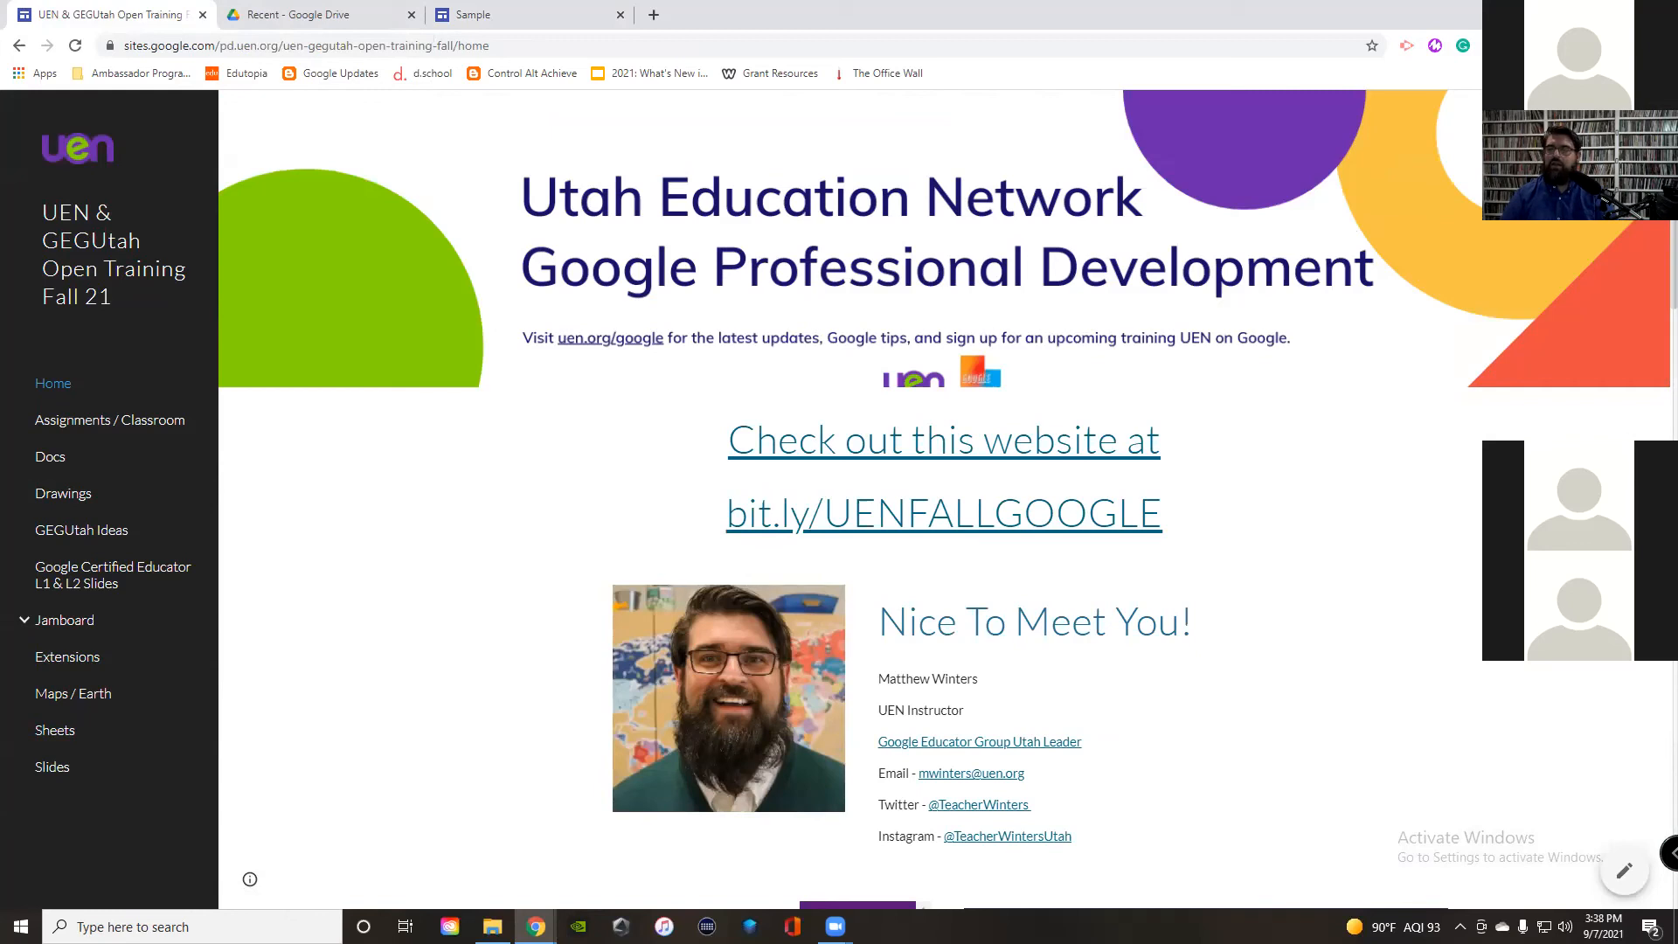
Step: In the Sample editor, drag the empty section below the Slides embed and show the themes
click(516, 15)
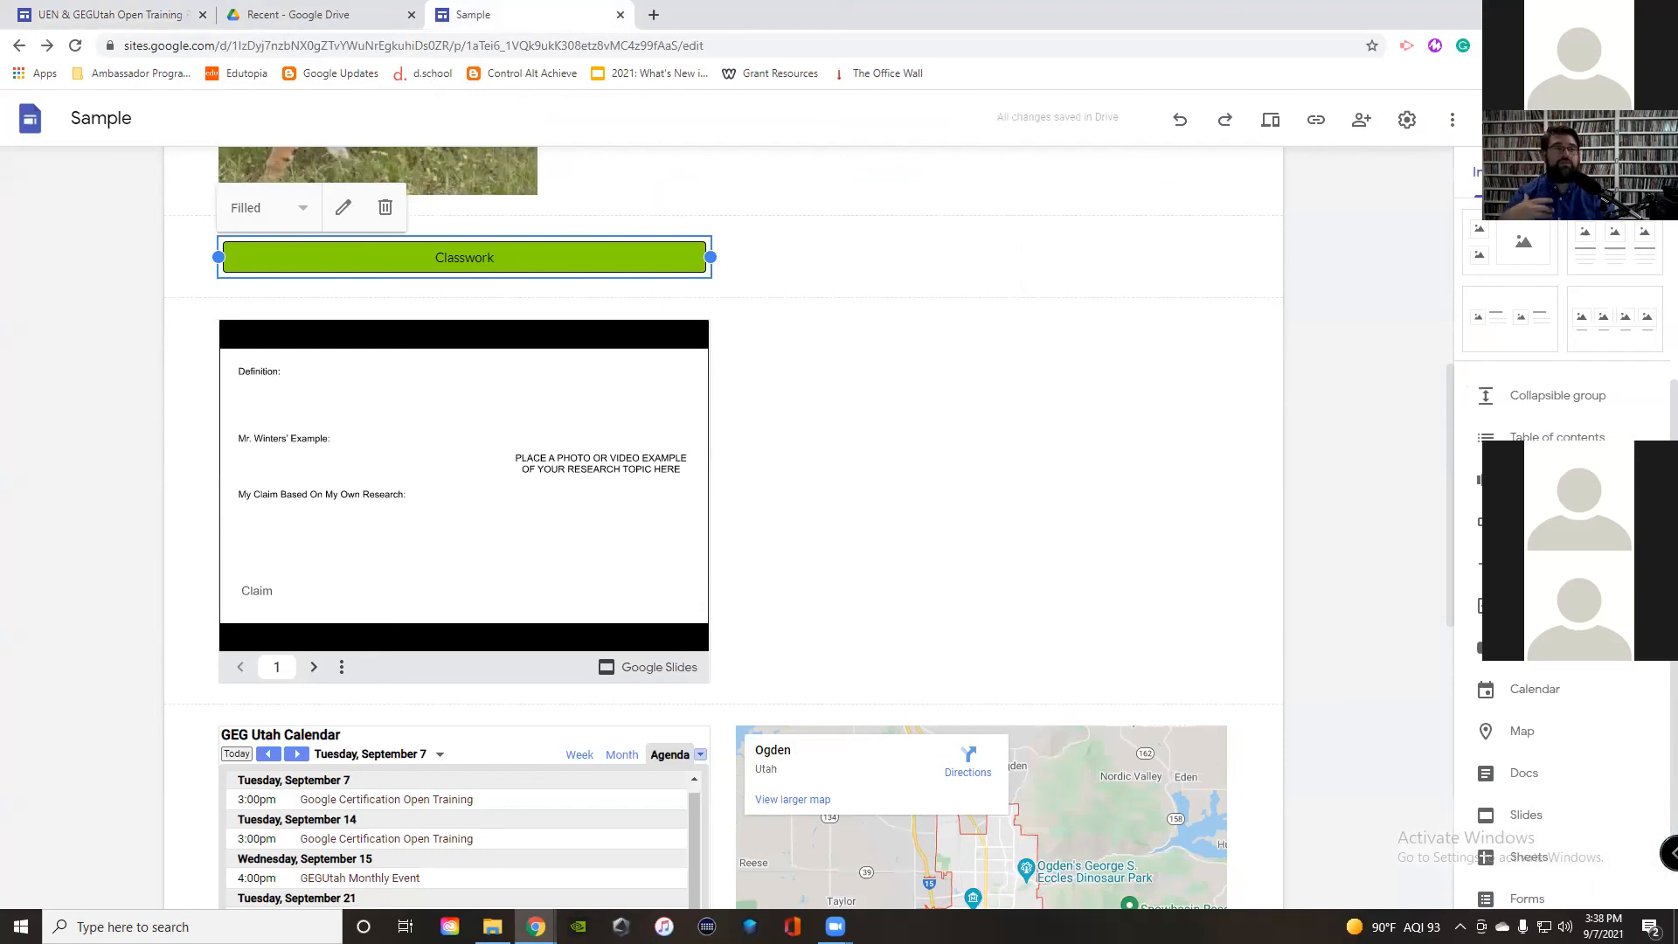
scroll(551, 289, down, 1)
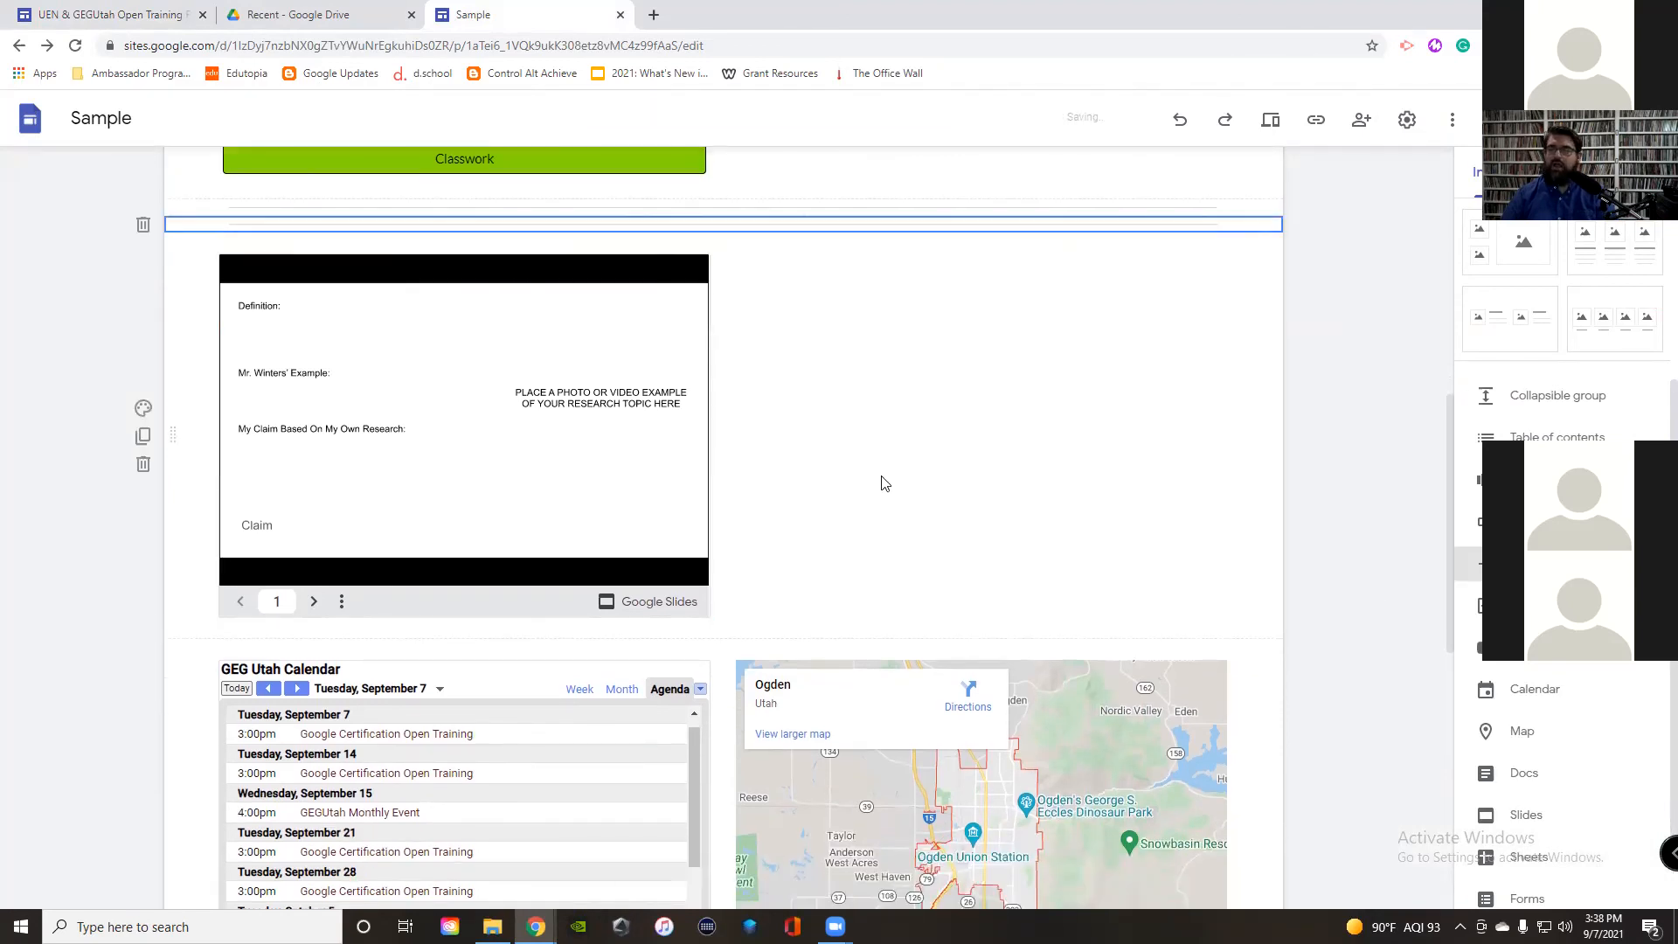
drag(179, 226, 188, 634)
click(846, 364)
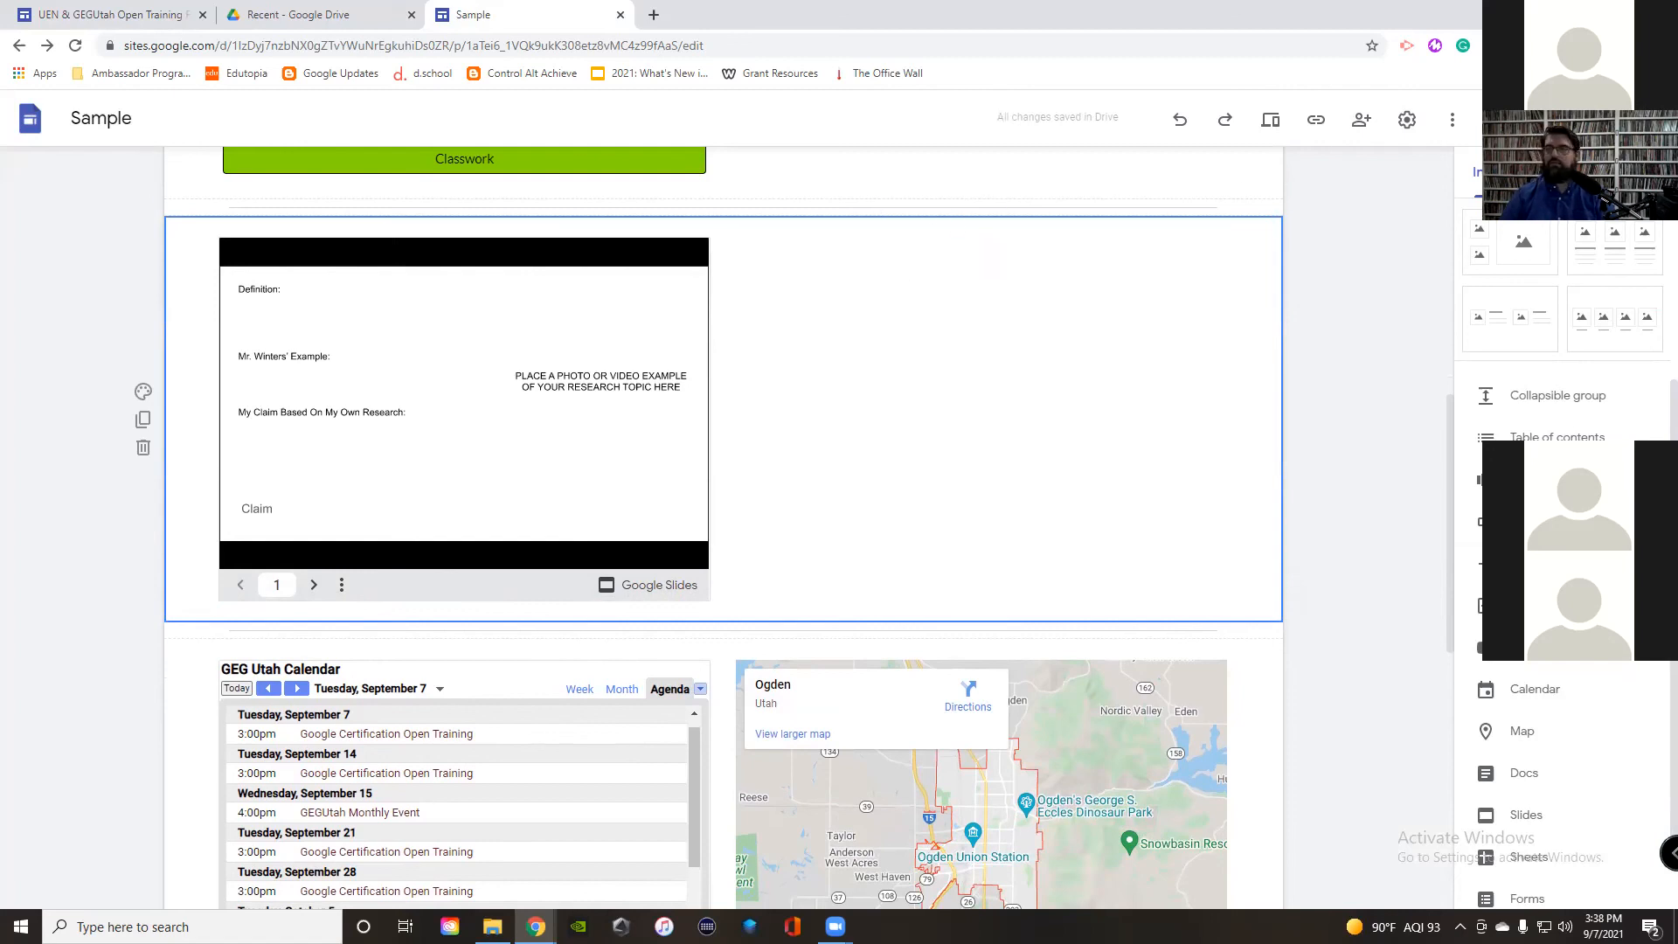
click(1626, 172)
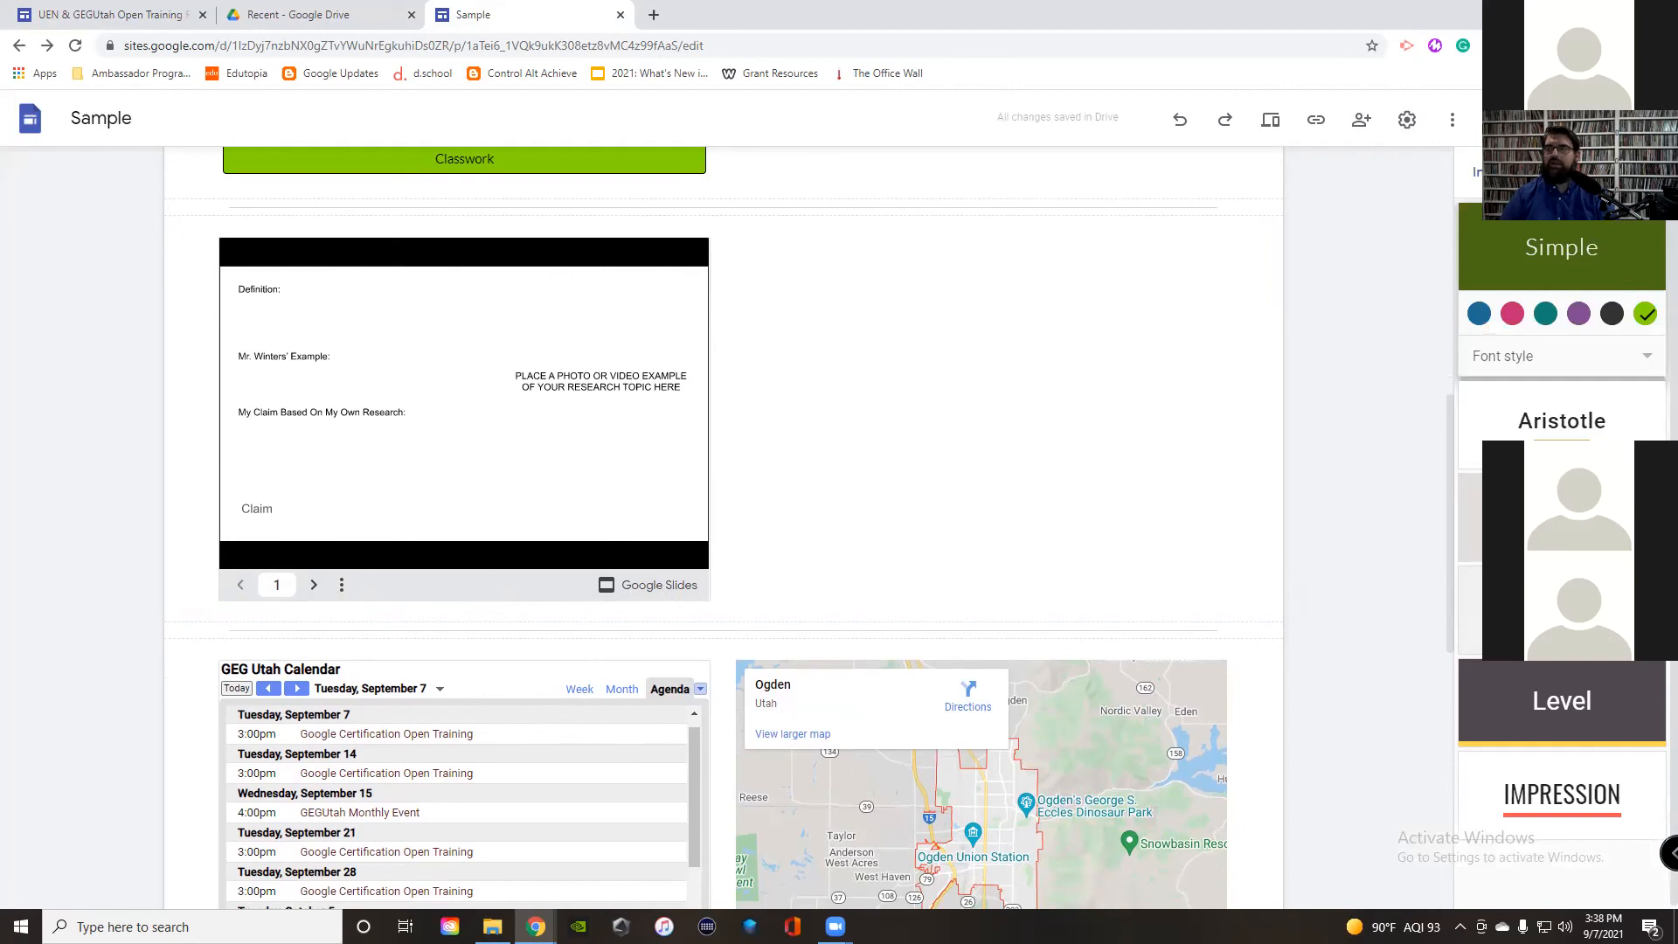
Step: Try the Diplomat theme in green, then apply the Level theme with its green colour
click(1558, 168)
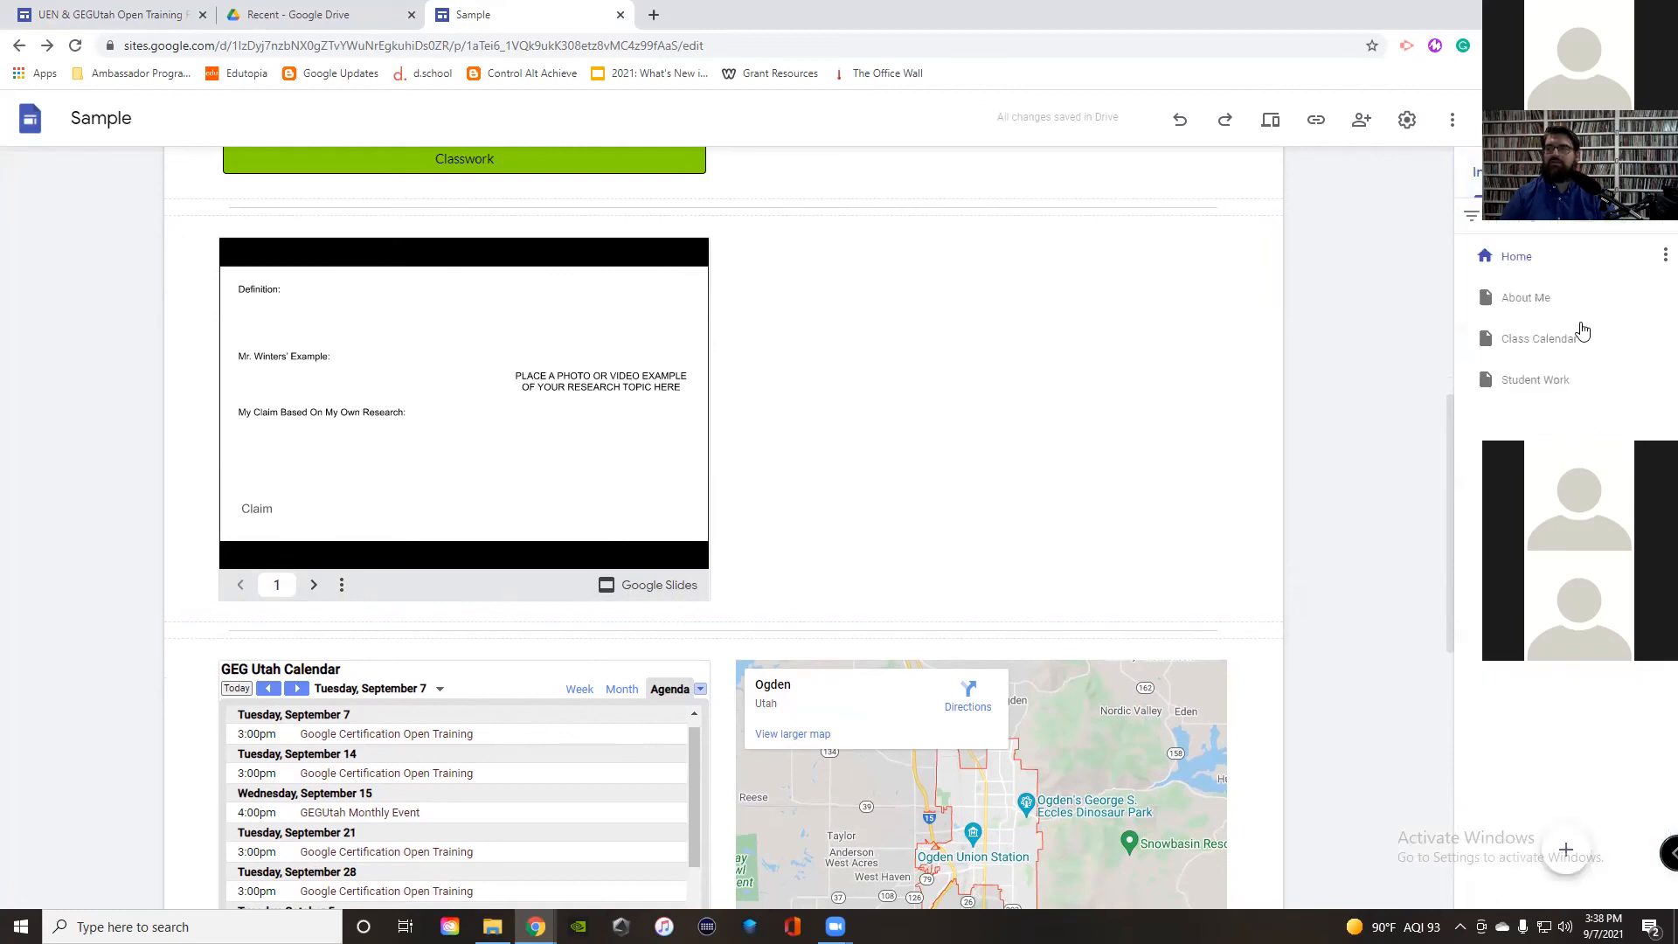
click(1626, 171)
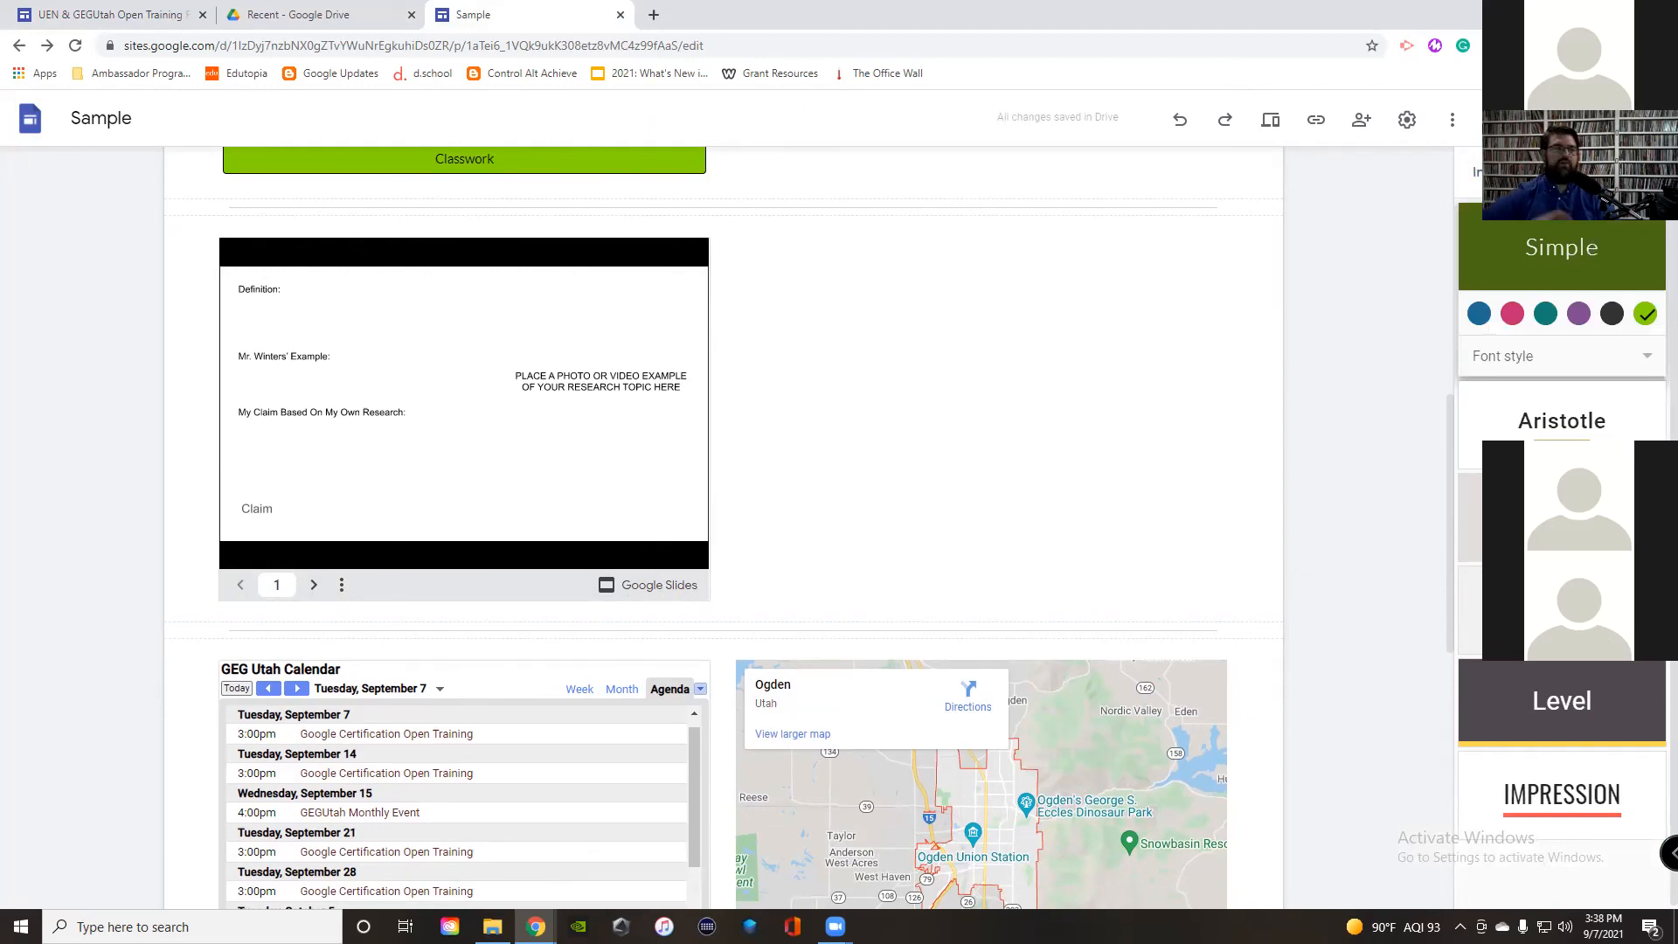
scroll(1286, 651, up, 8)
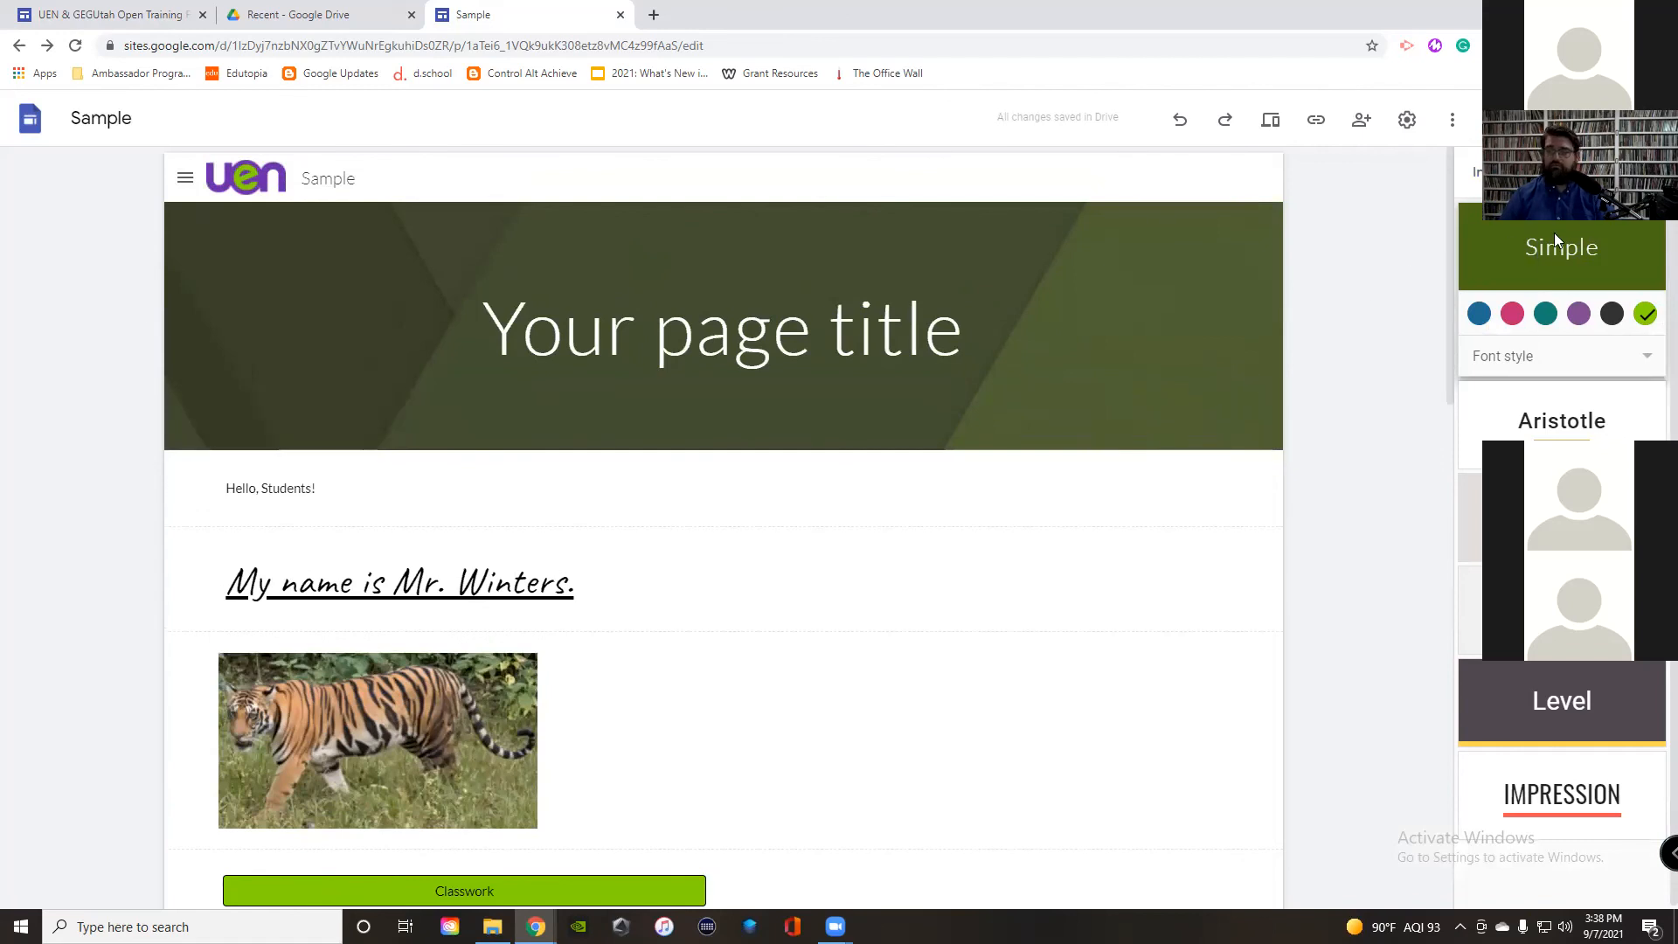
click(1562, 516)
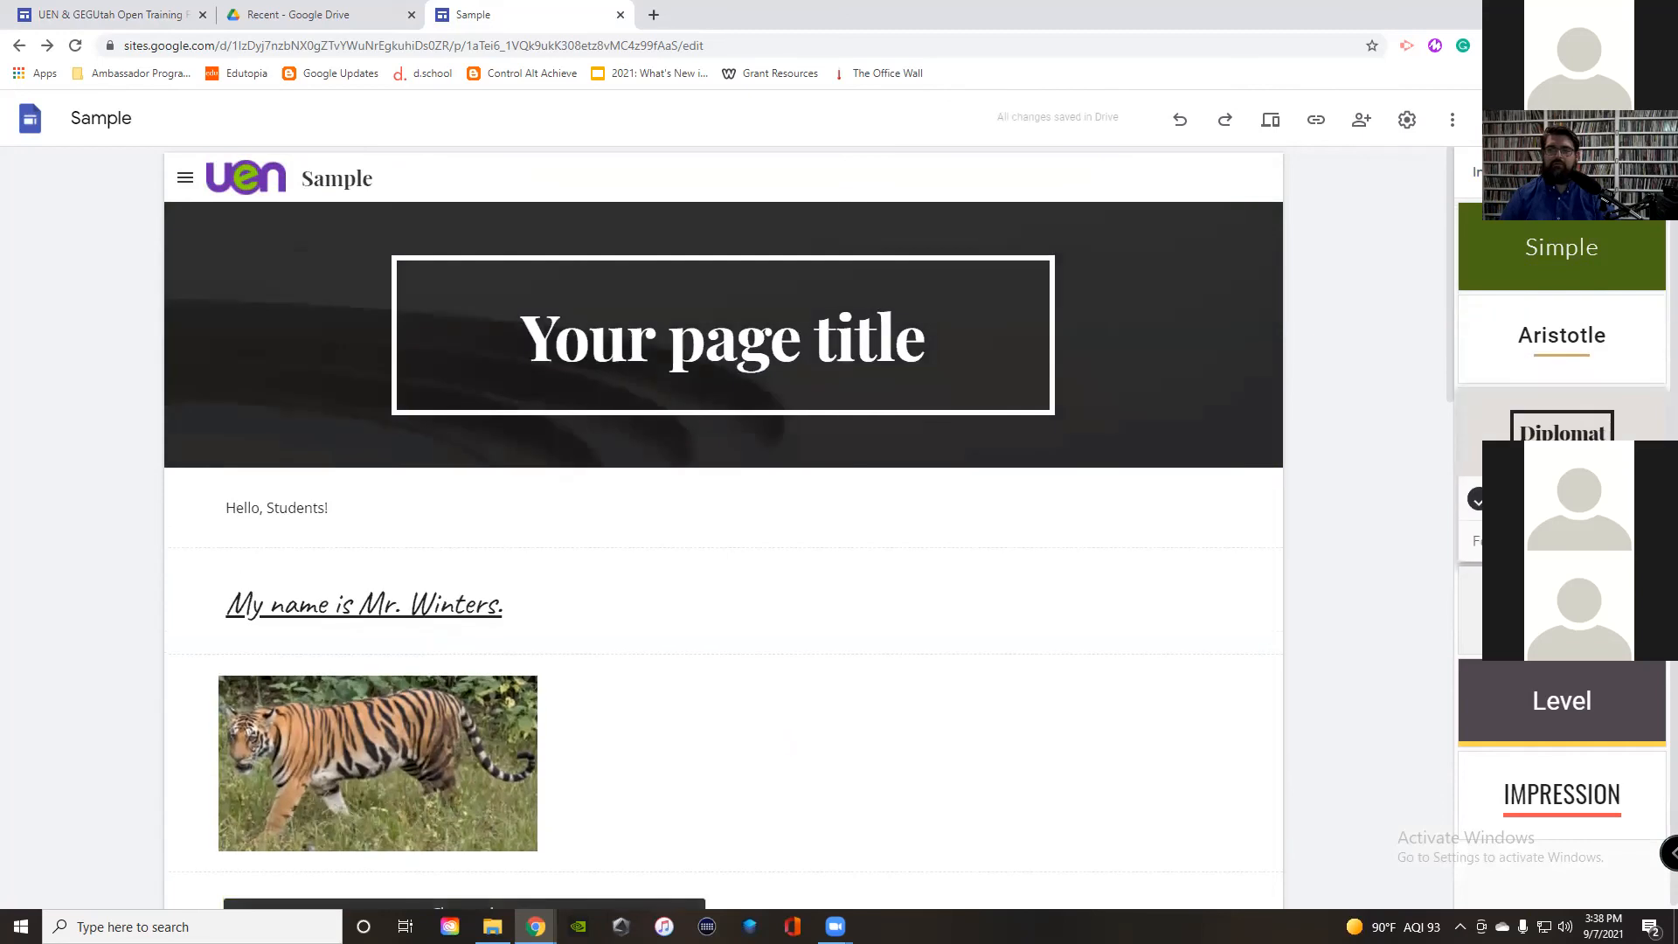
click(1512, 499)
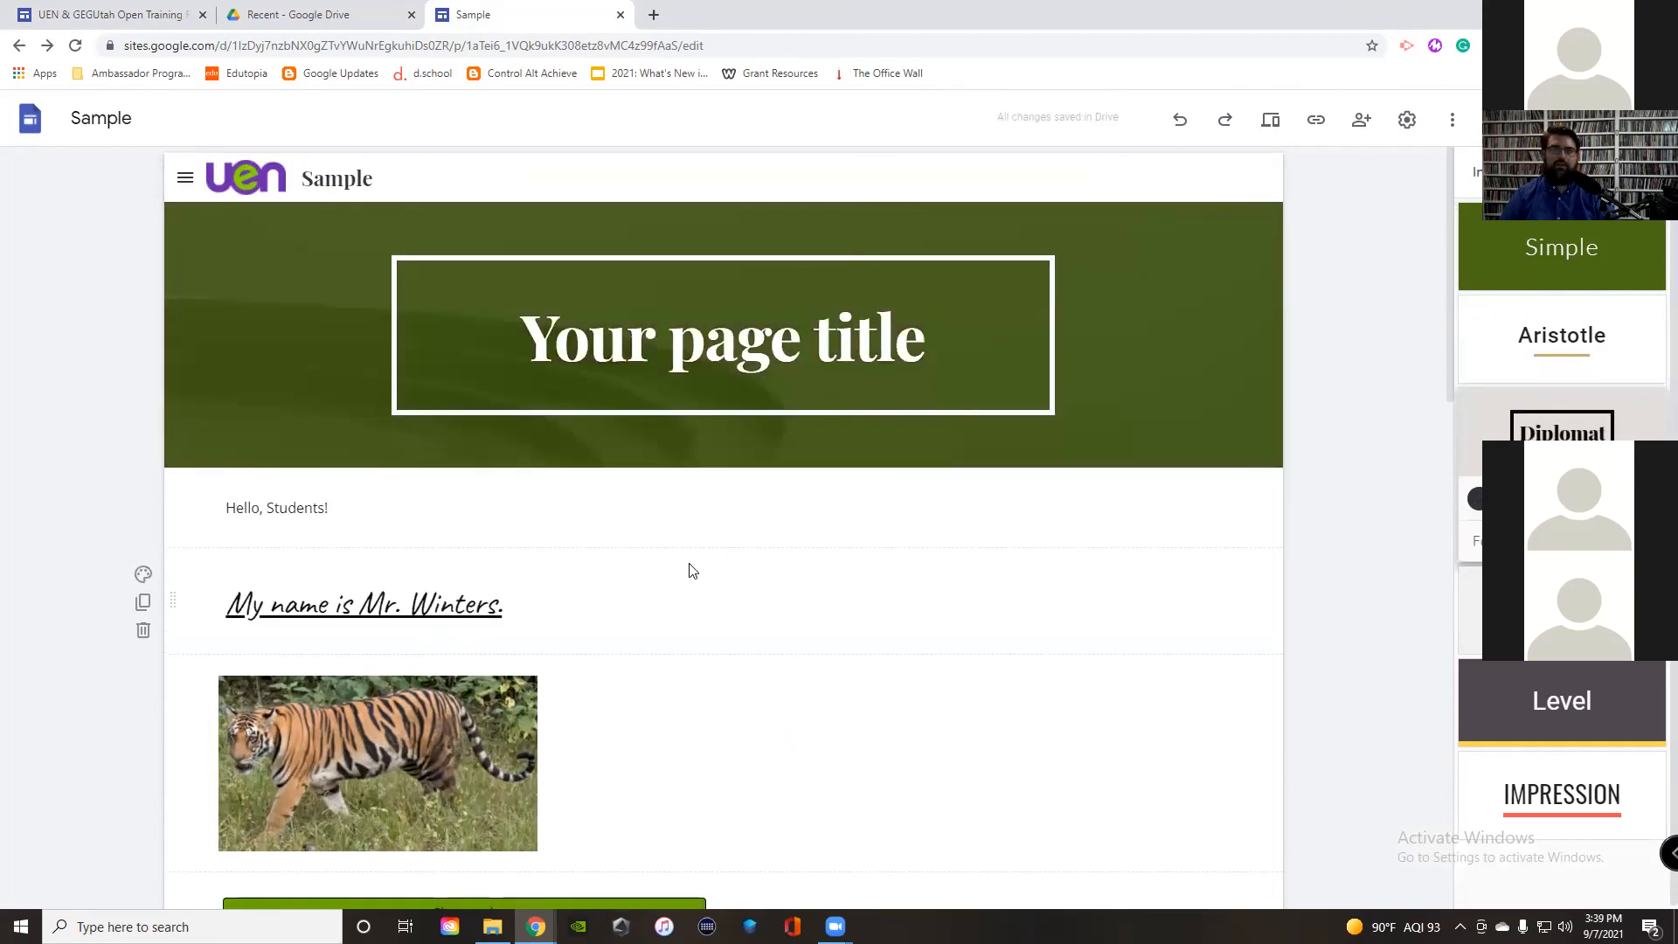
click(1525, 710)
click(1645, 685)
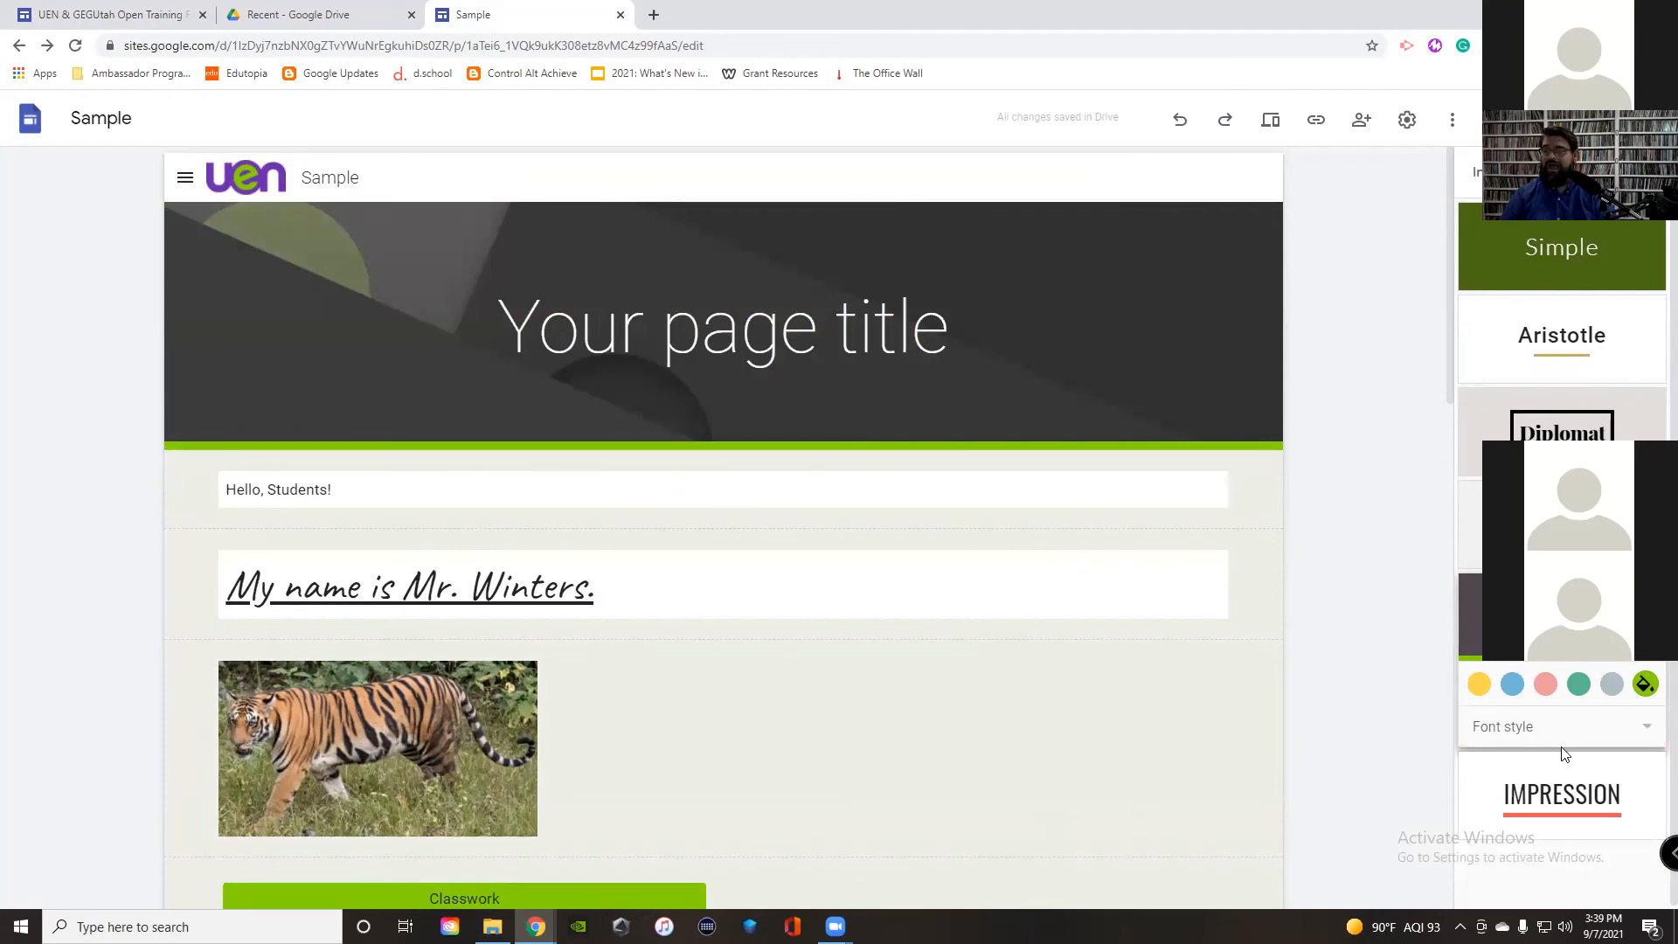
Step: Try the Slab and then Narrow font styles on the Level theme
click(1523, 734)
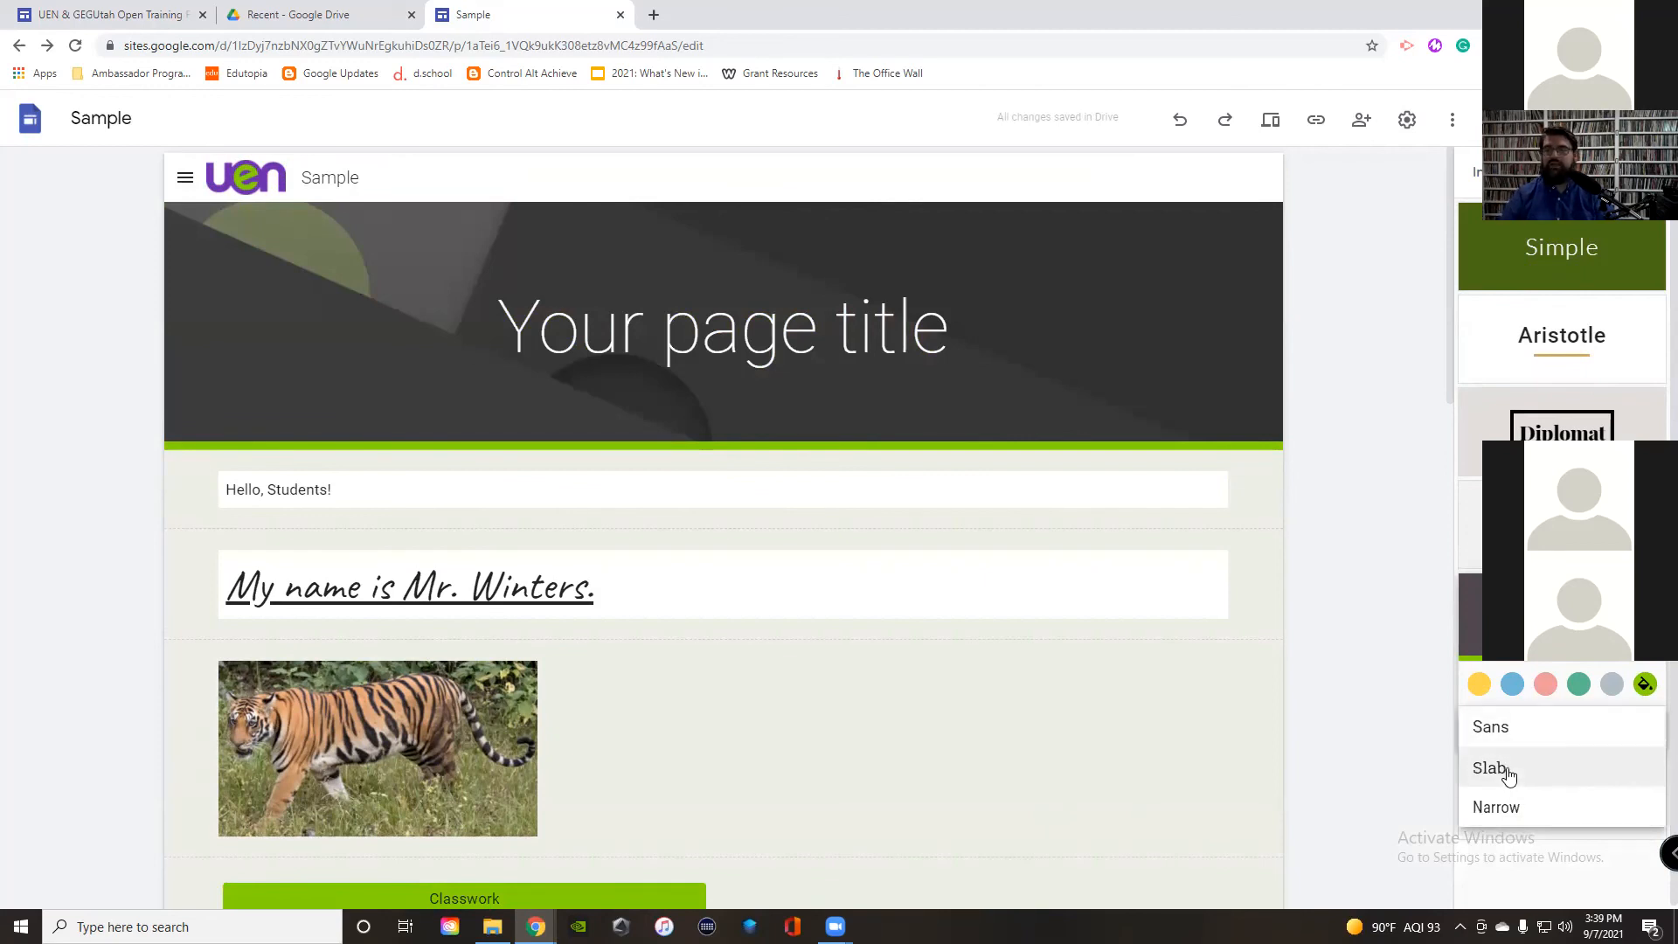
click(1508, 774)
click(1518, 743)
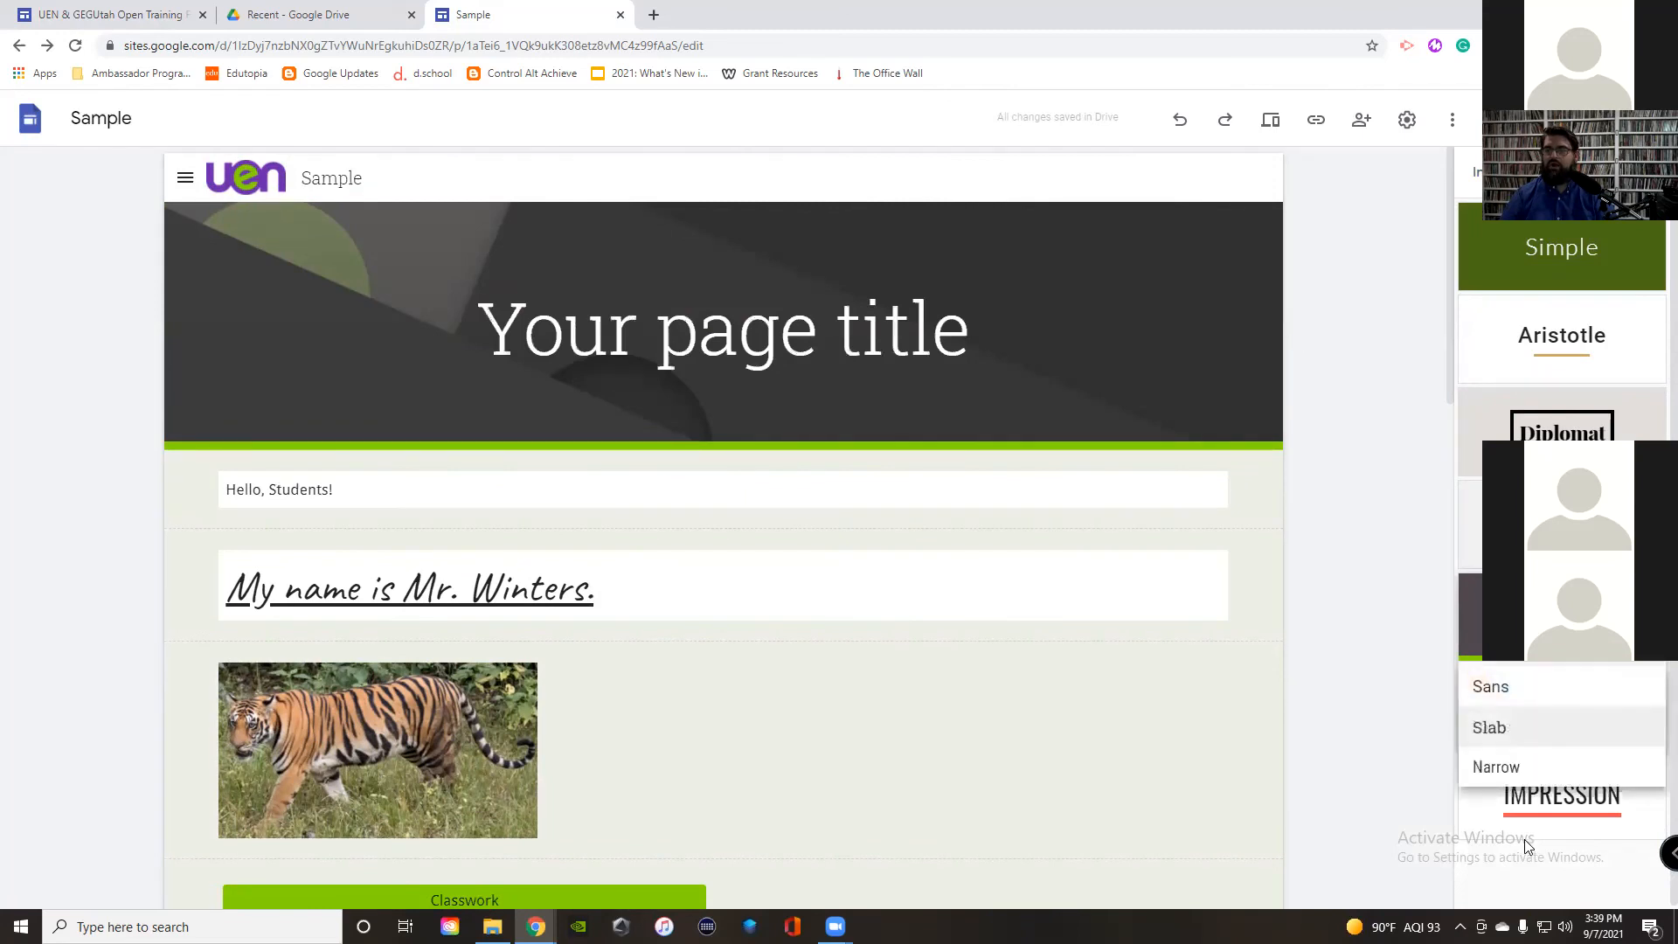
click(1509, 775)
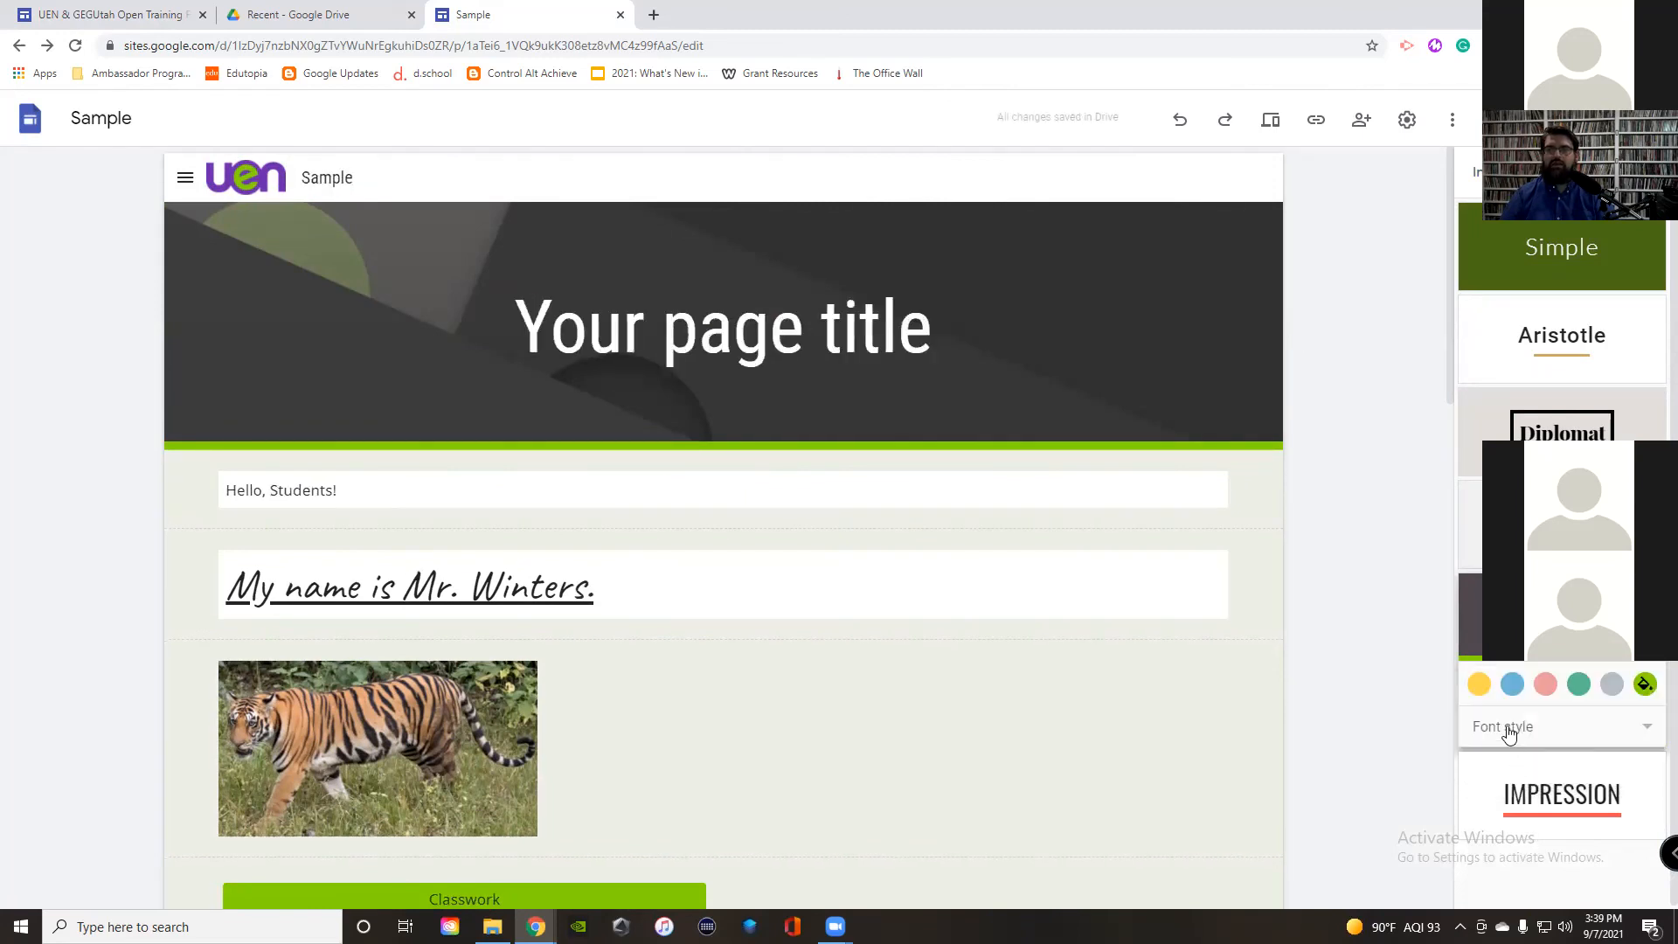
Step: Apply the Impression theme in green with the Frank font style
click(1559, 806)
click(1647, 777)
click(1579, 822)
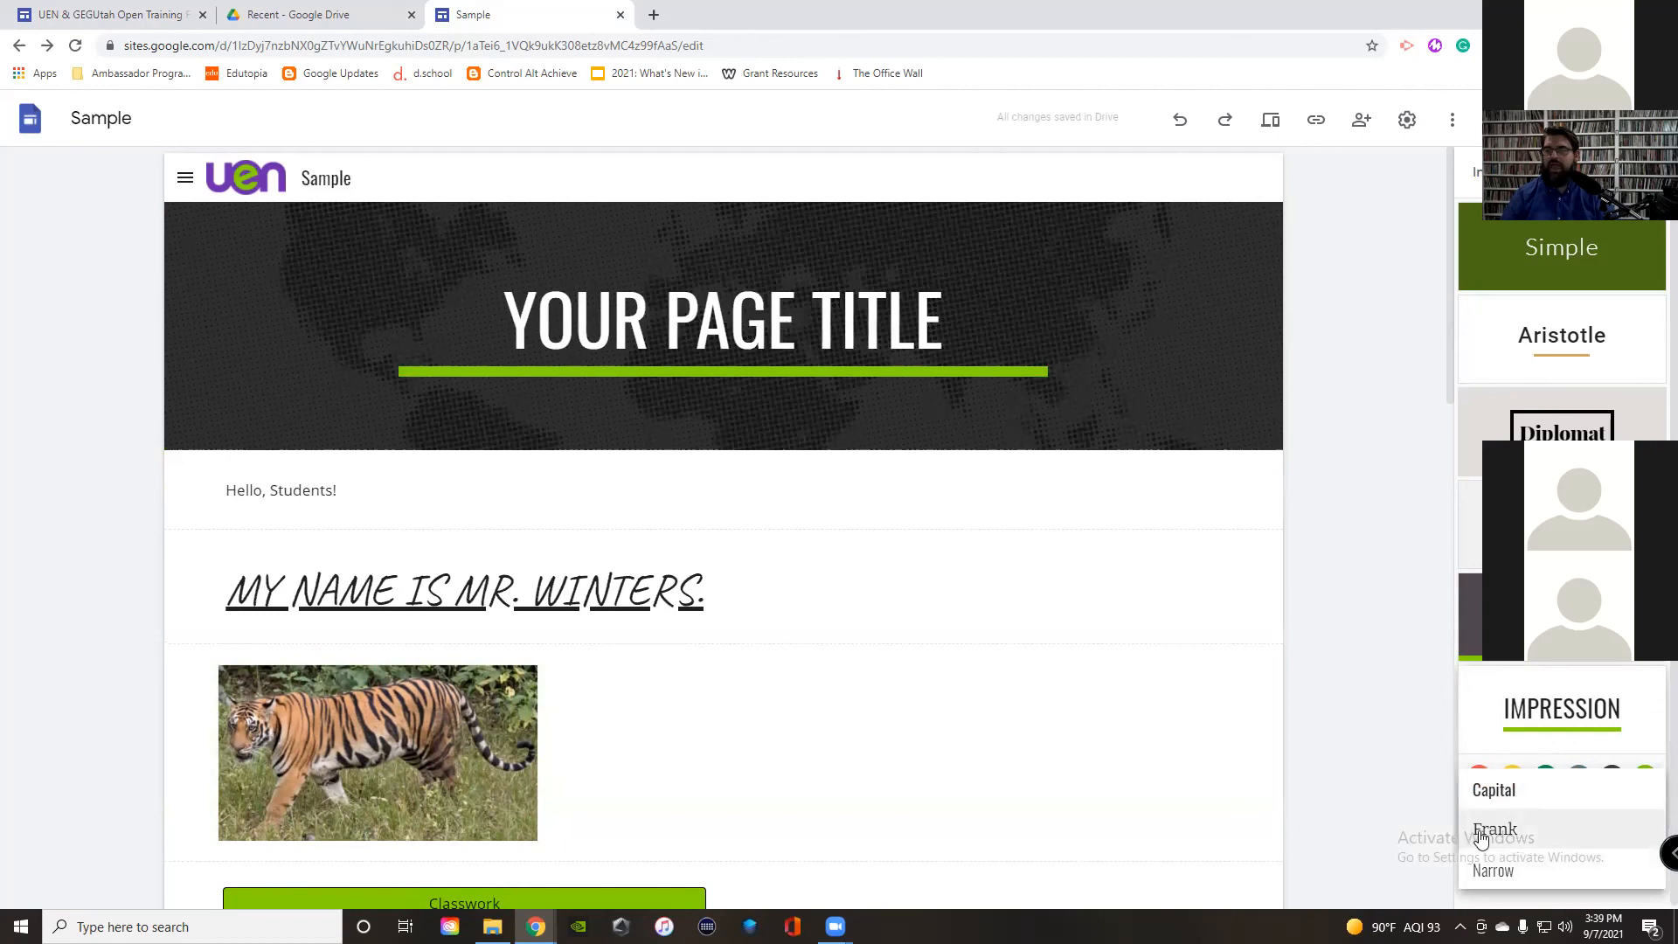
click(1515, 832)
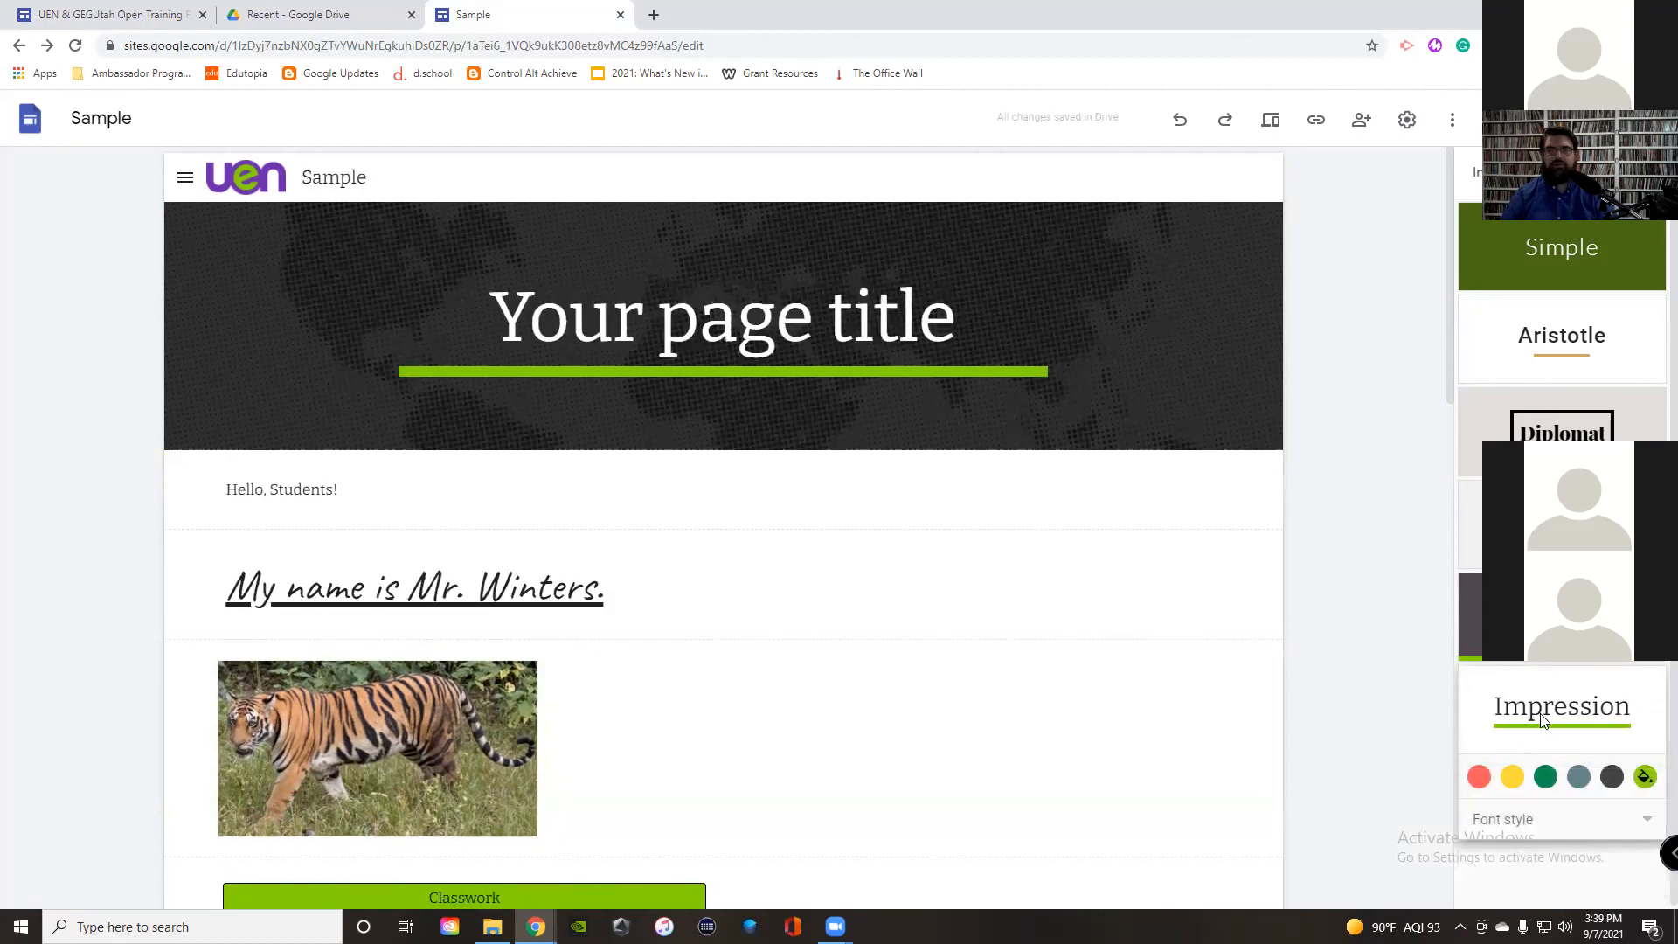
mouse_move(820, 395)
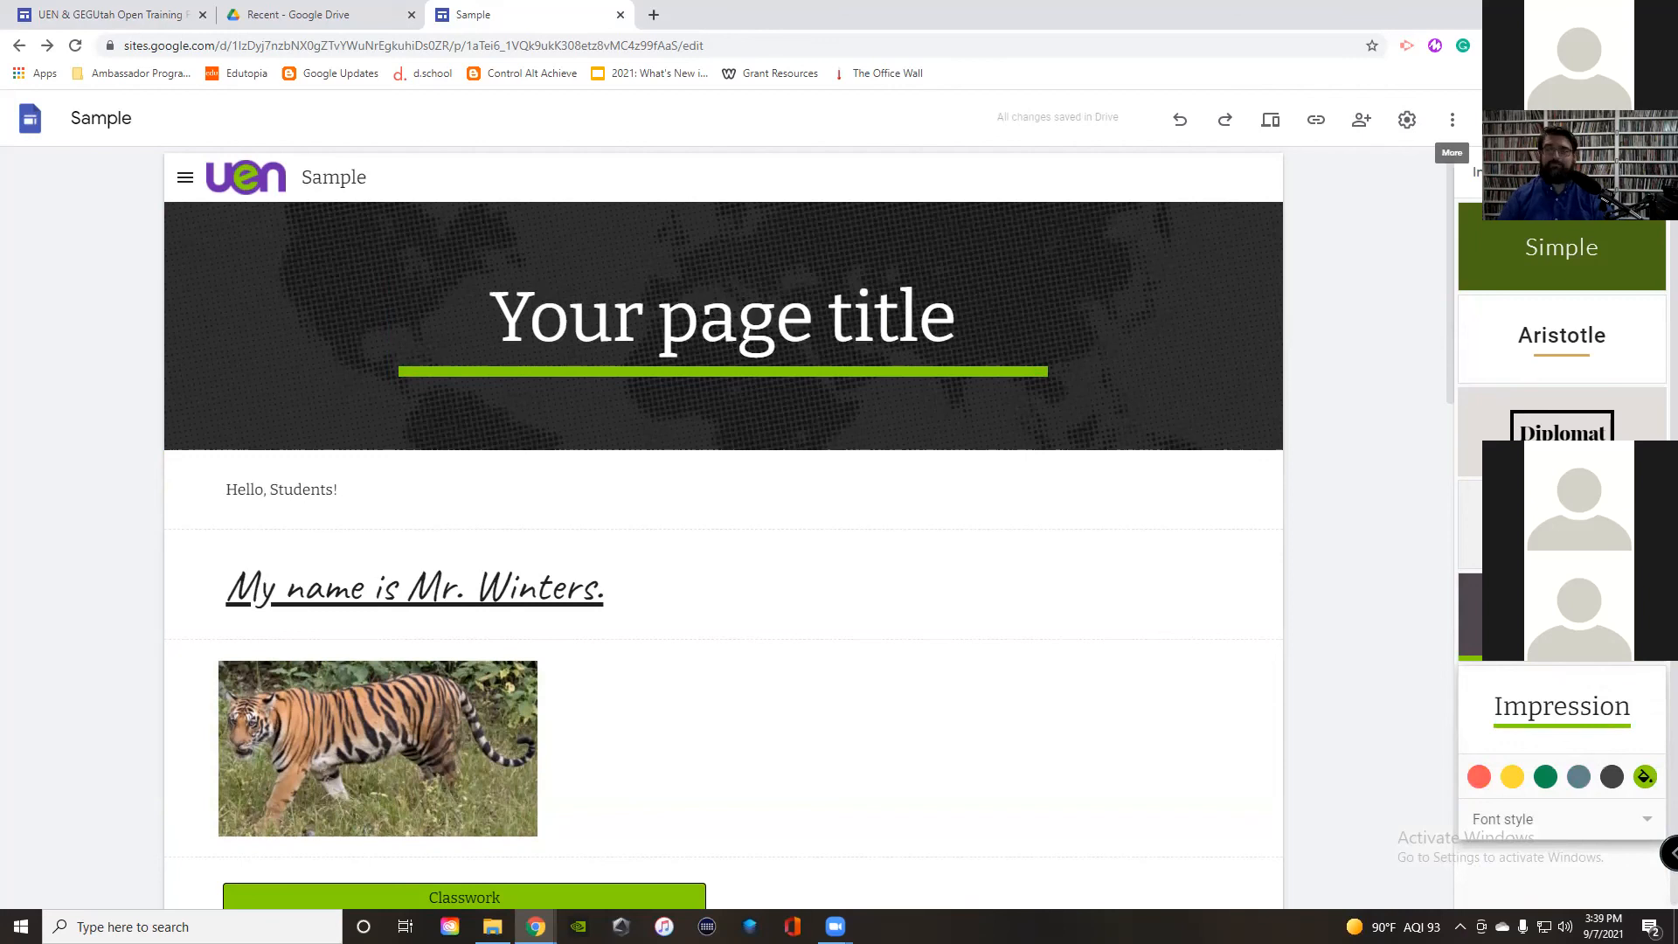
click(1479, 173)
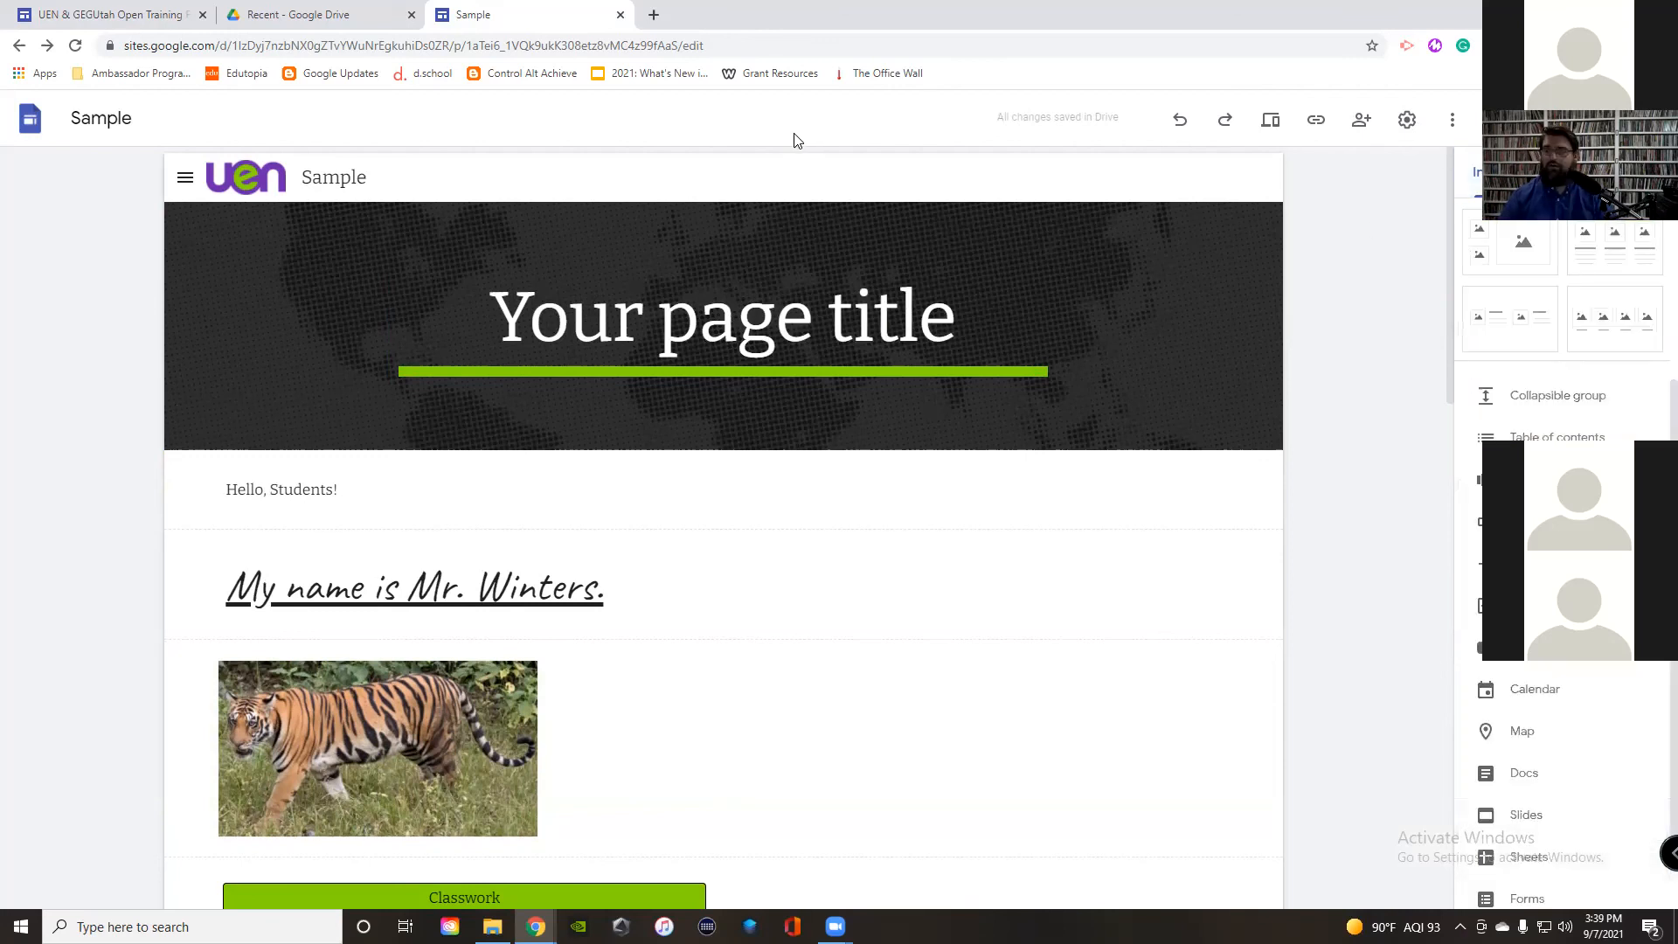
Step: Open YouTube in a new tab and go to the PCBL Videos playlist in the Library
click(653, 15)
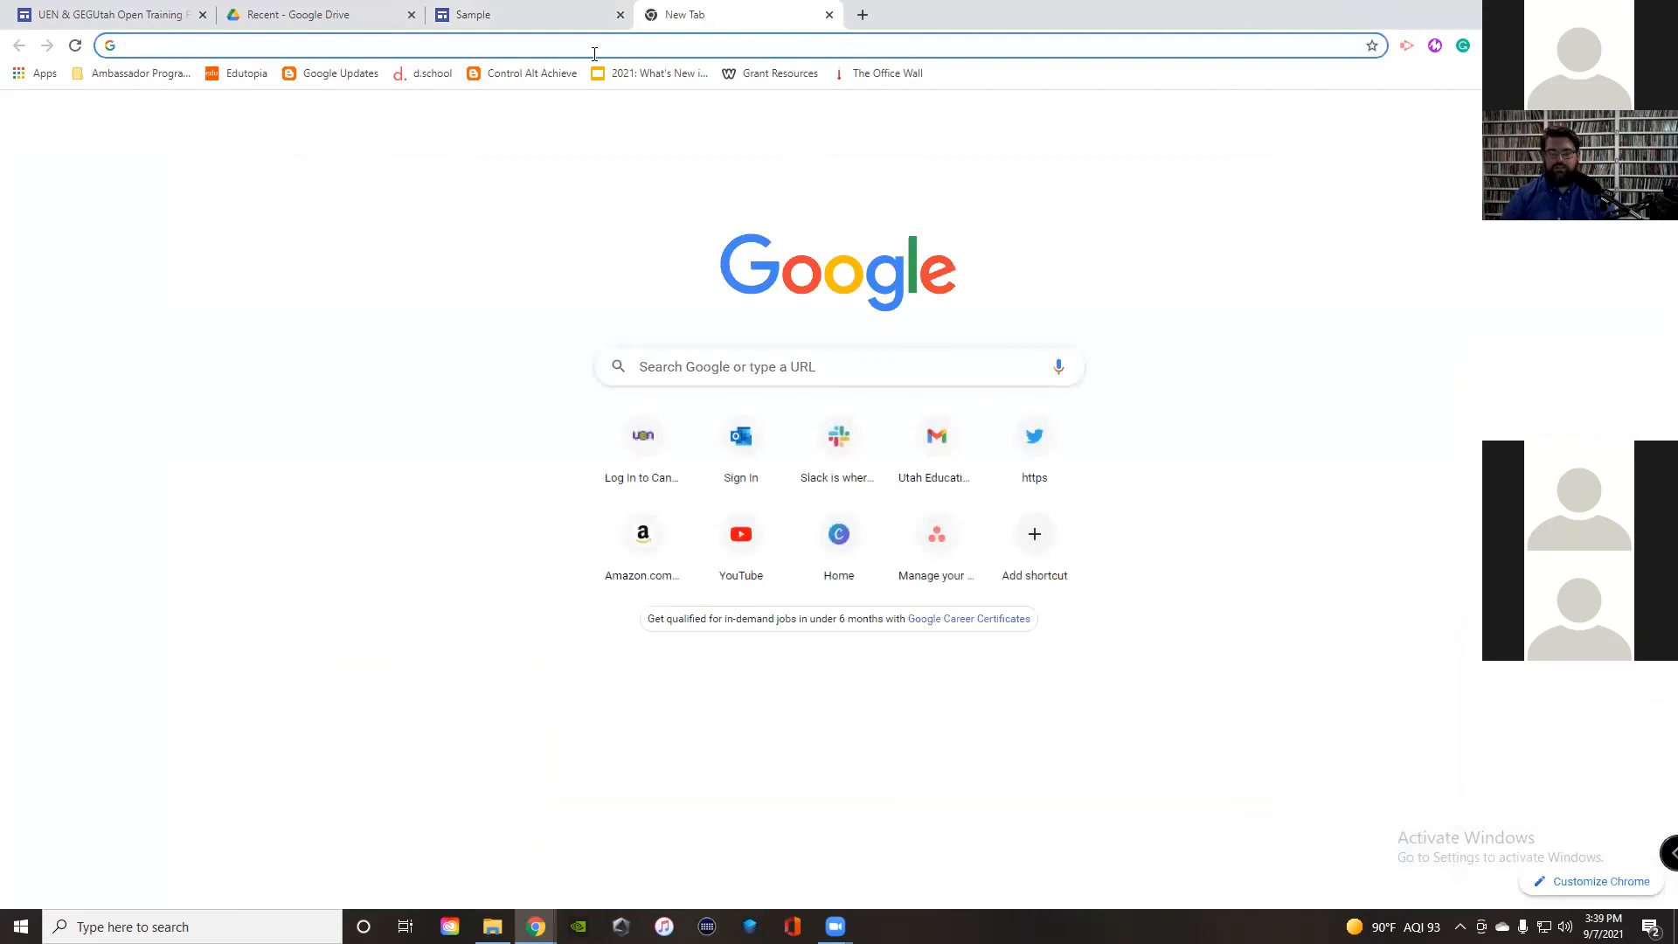
text(yout)
key(Return)
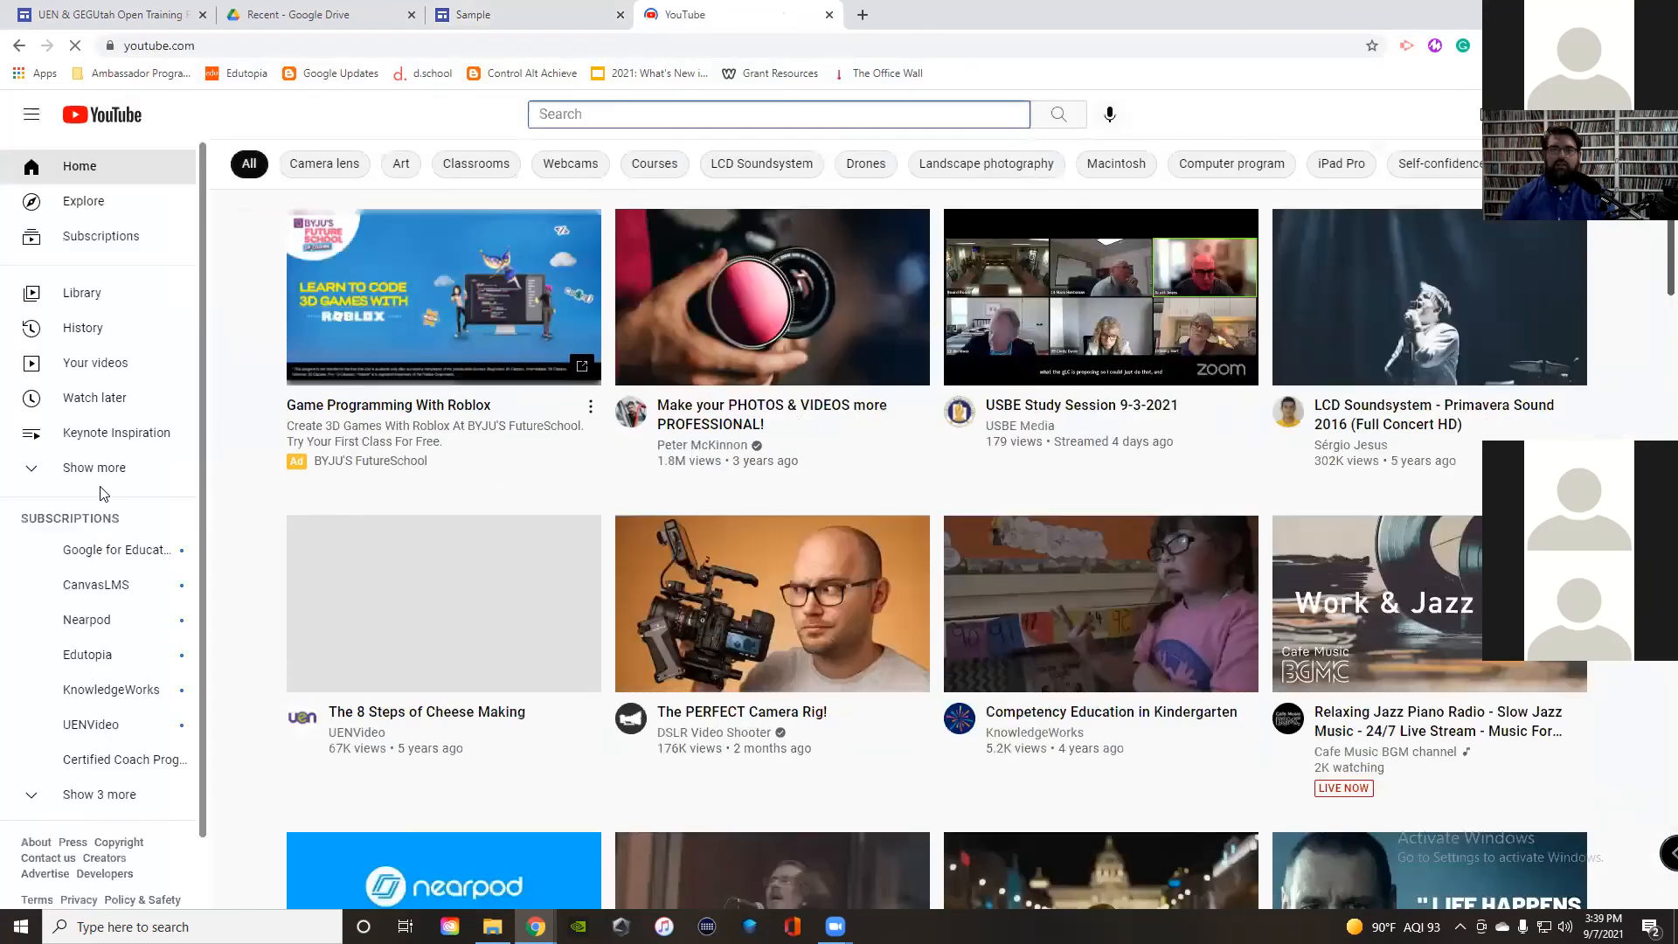
click(84, 293)
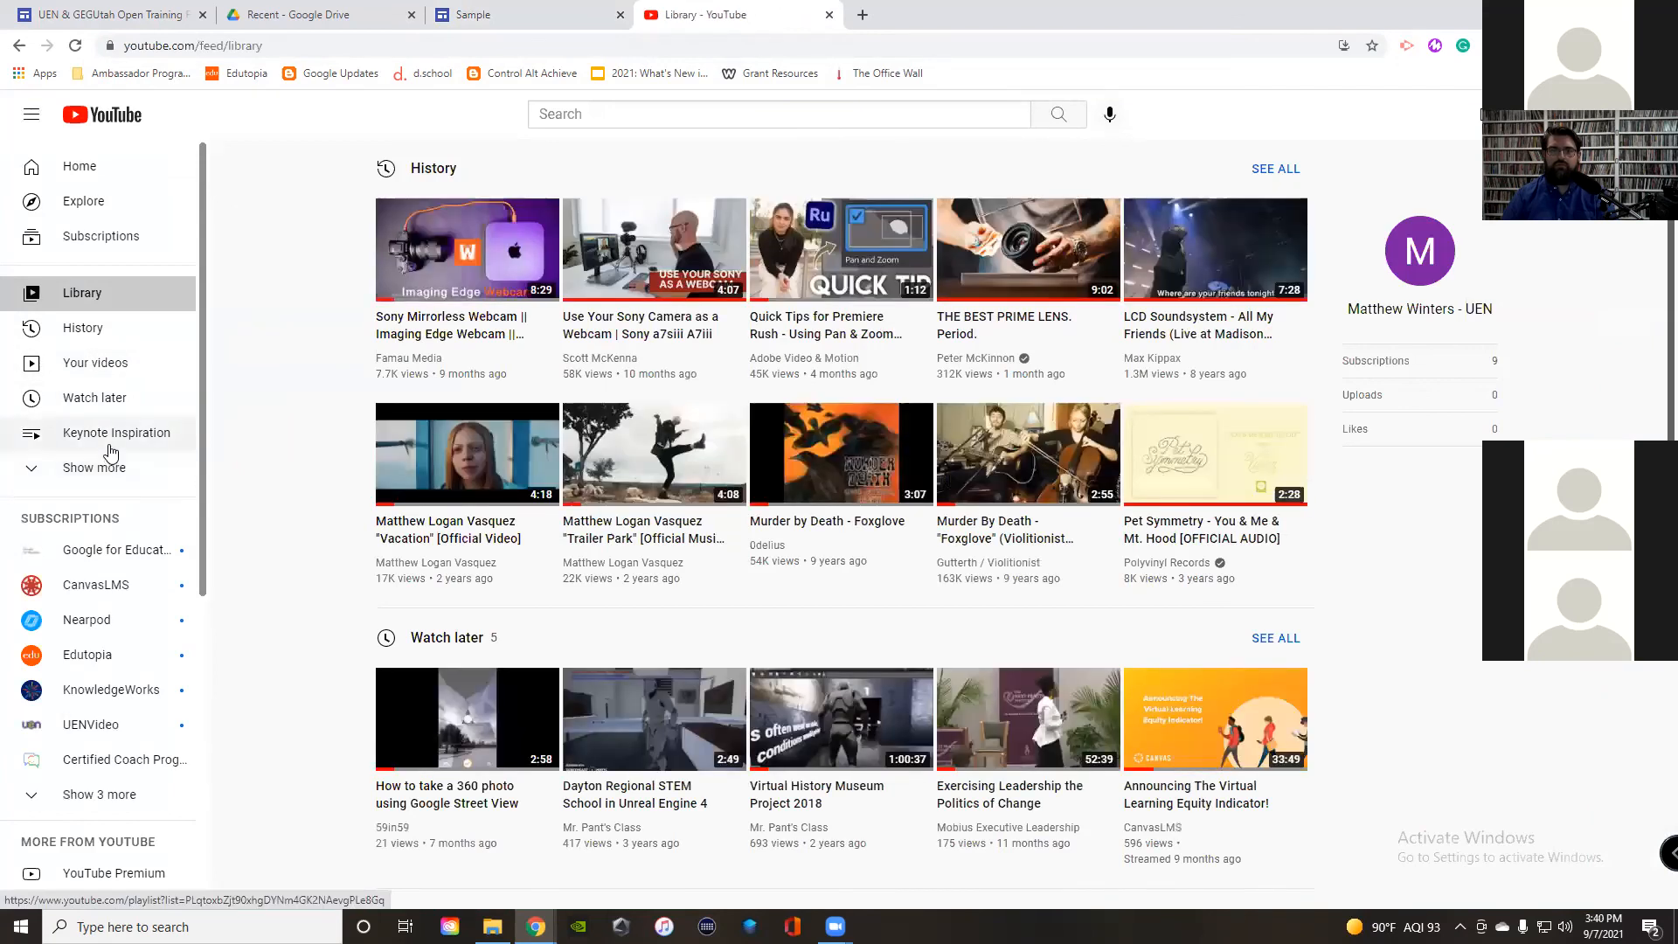
click(107, 472)
click(107, 472)
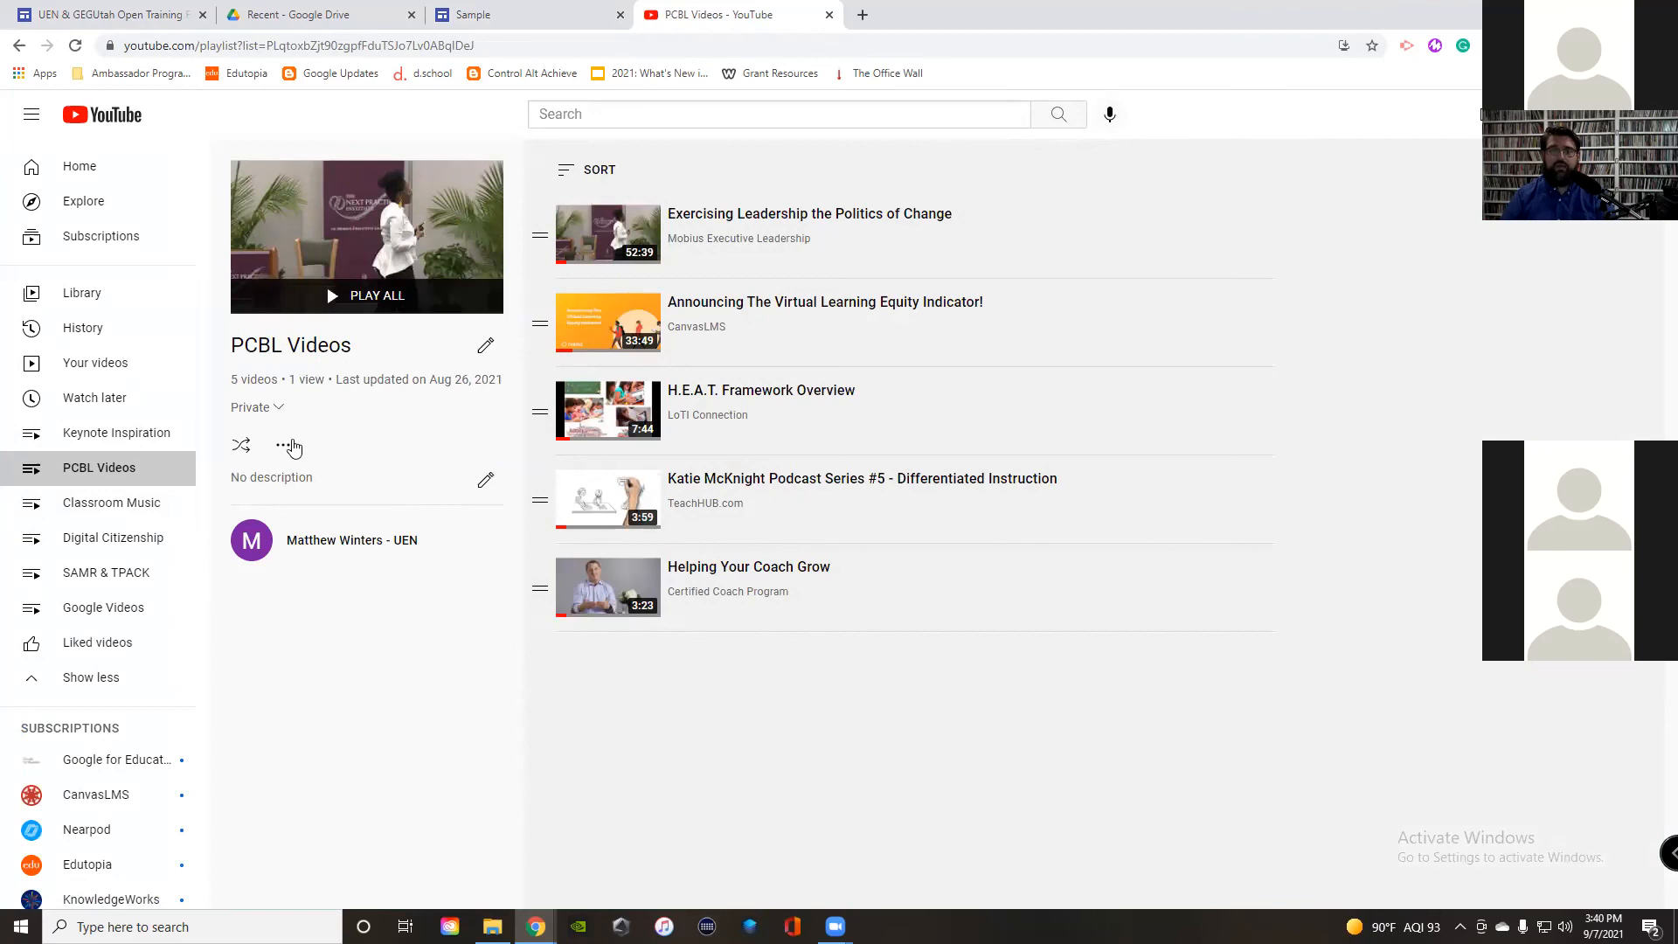
Step: Change the playlist's visibility from Private to Unlisted and bring up its Share embed code
click(284, 446)
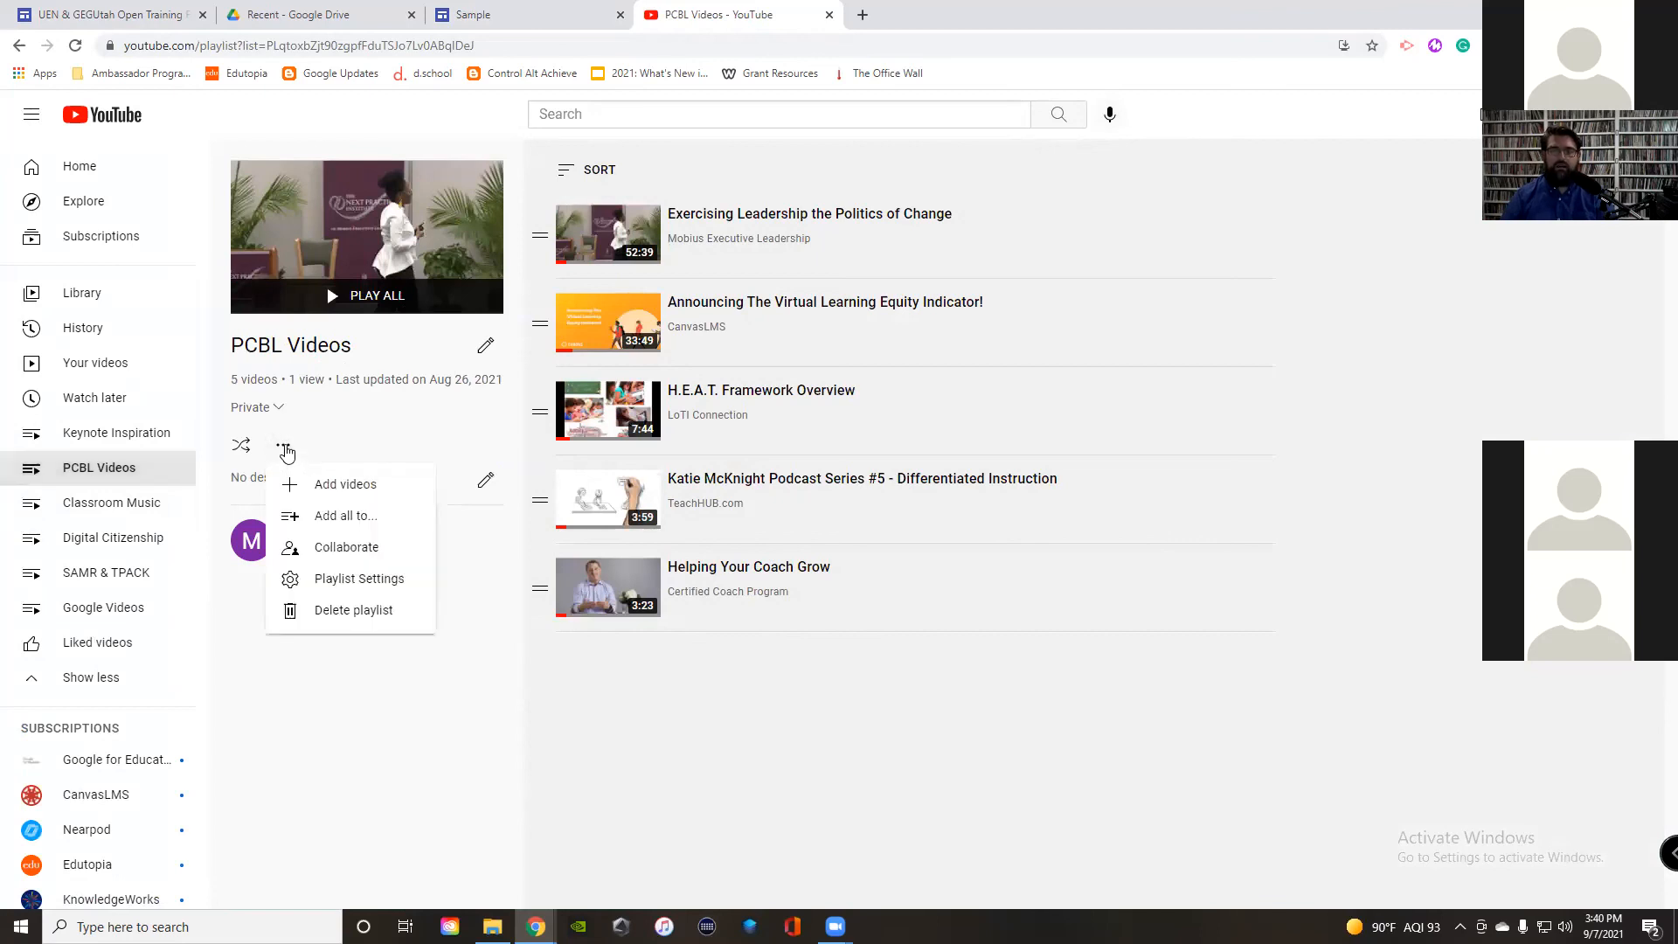
click(252, 406)
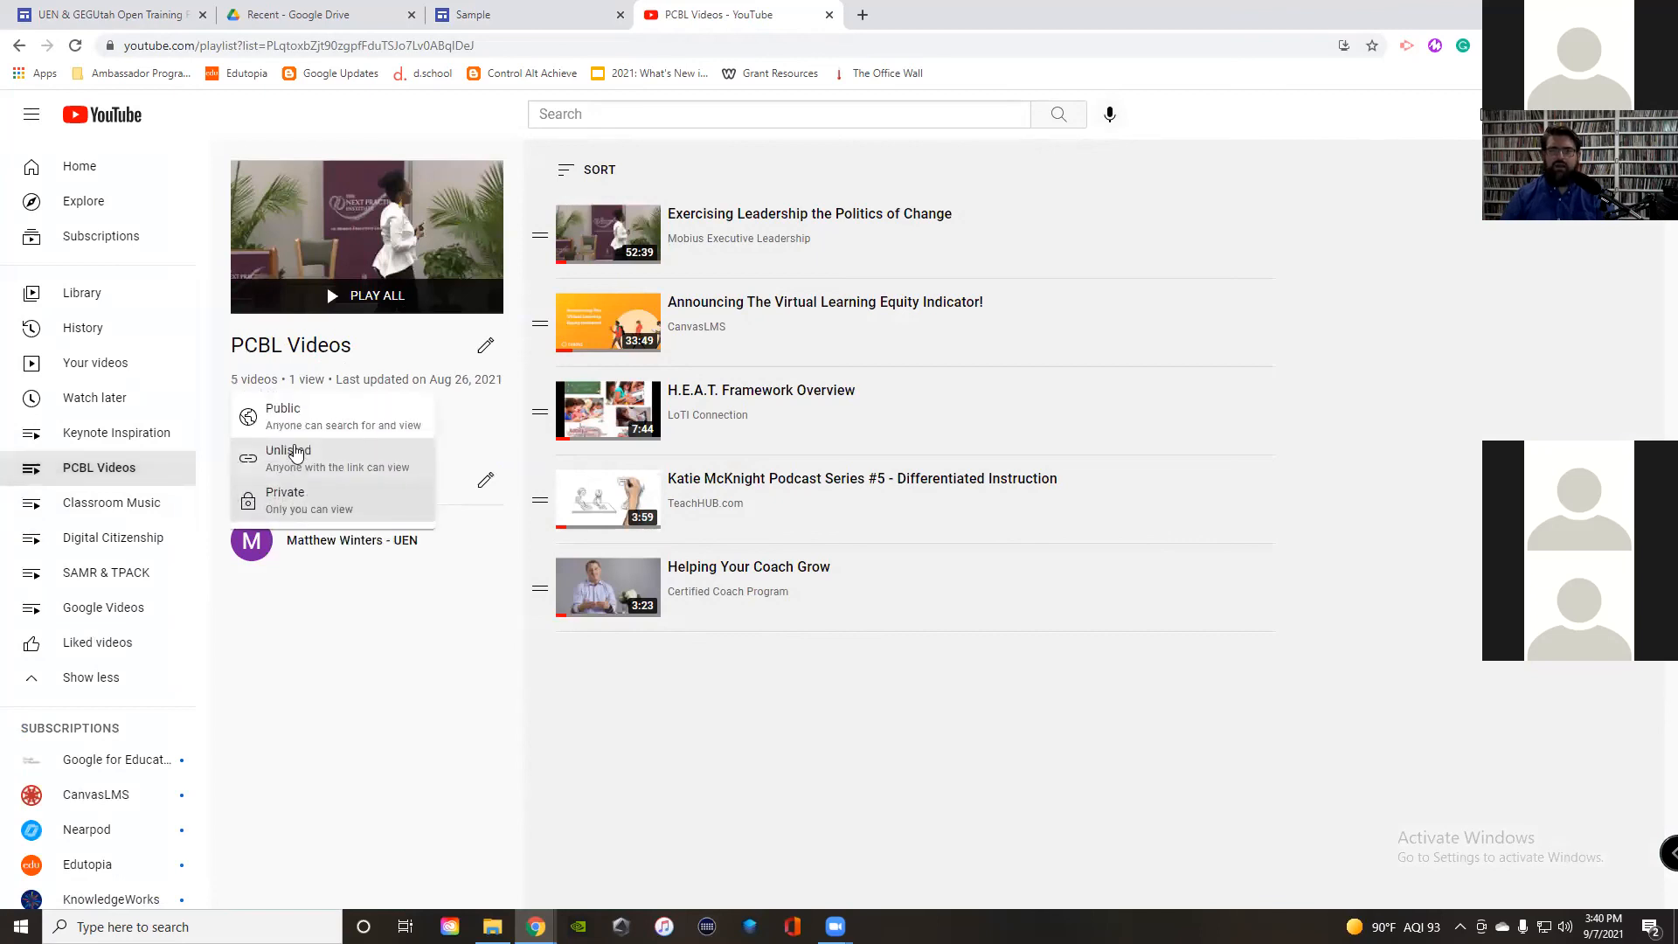
click(296, 452)
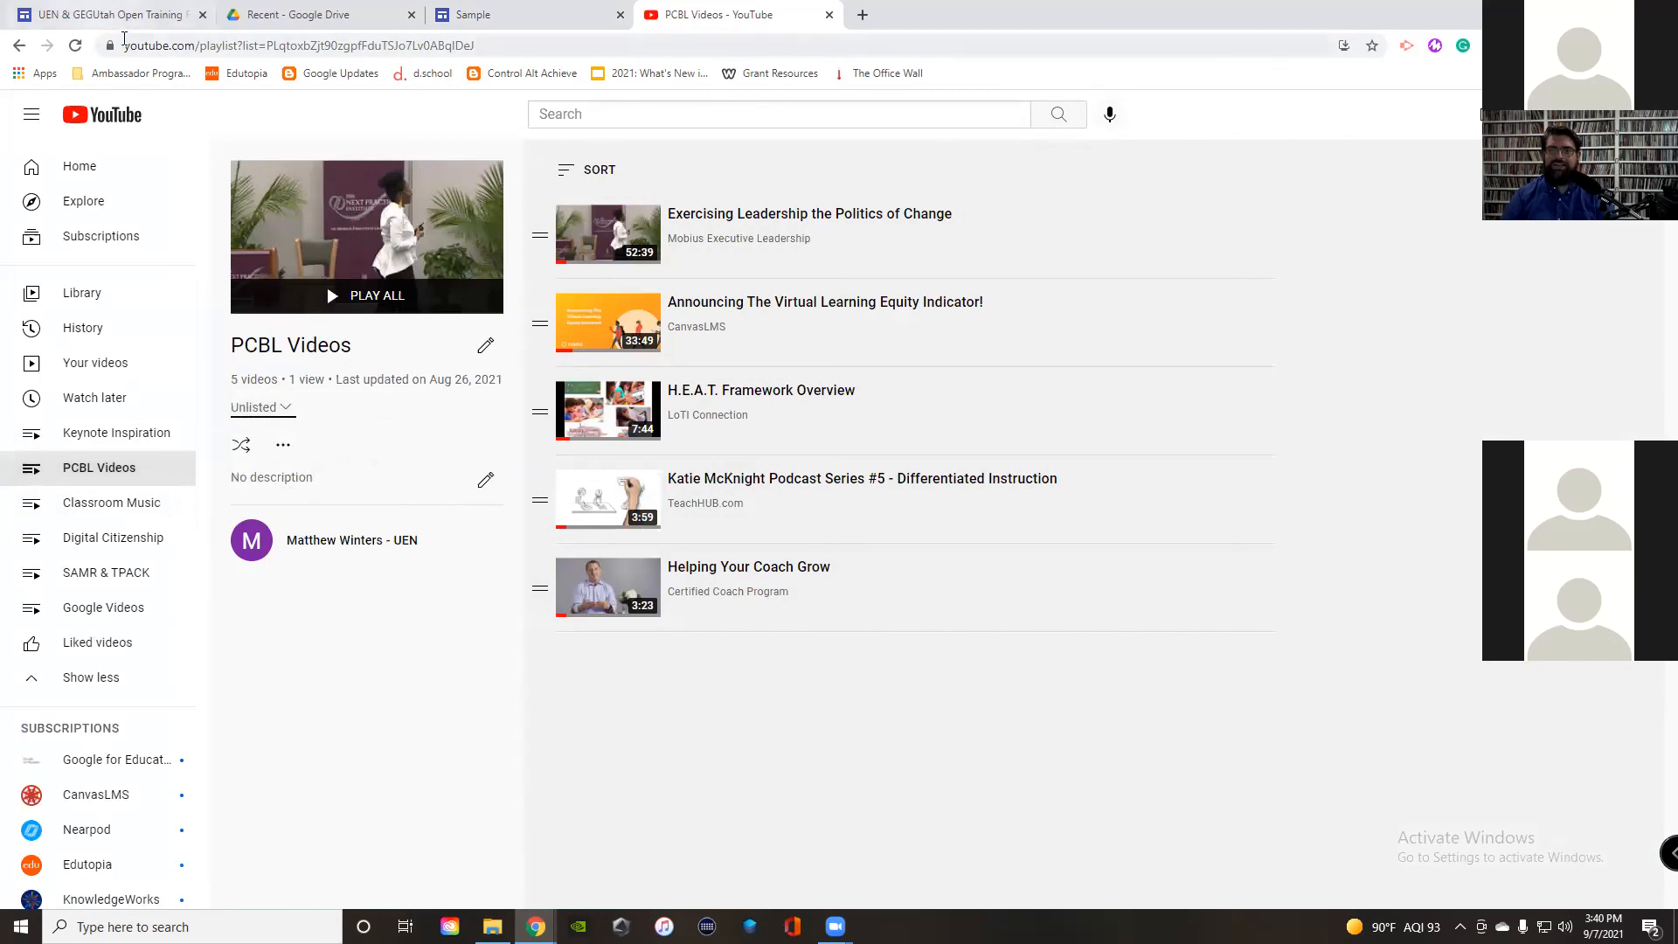
click(76, 46)
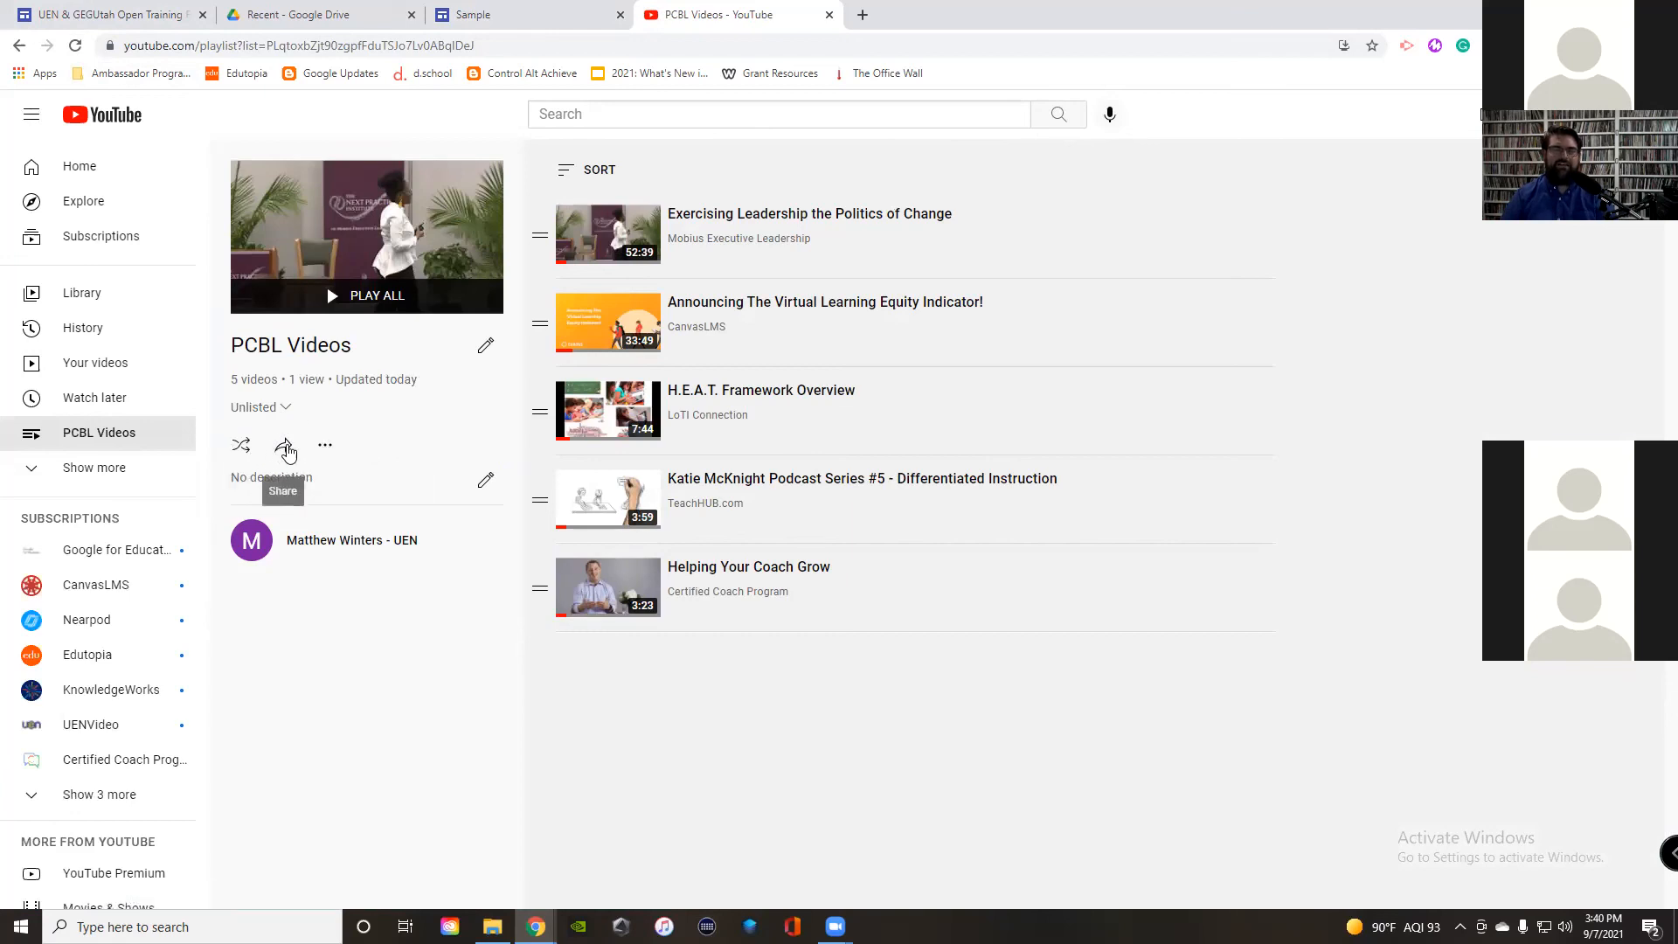
click(283, 446)
click(665, 472)
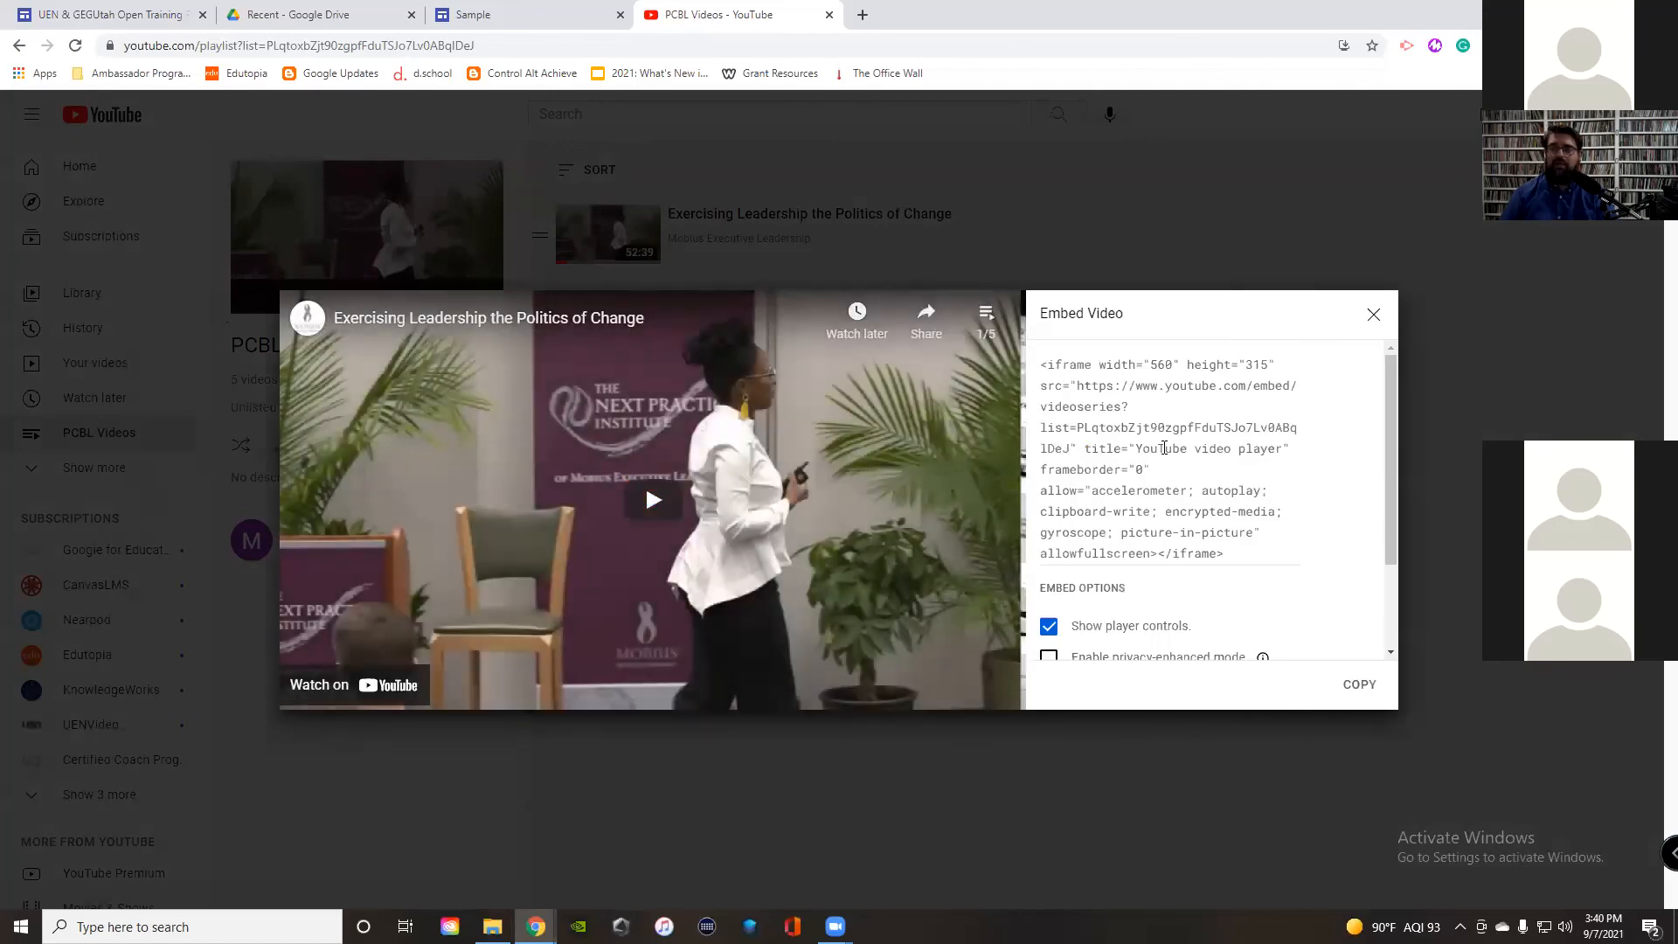
Step: Undo the accidental paste so the full 560×315 videoseries iframe code is restored
click(1164, 448)
text(https://sites.google.com/pd.uen.org/uen-gegutah-open-training-fall/home)
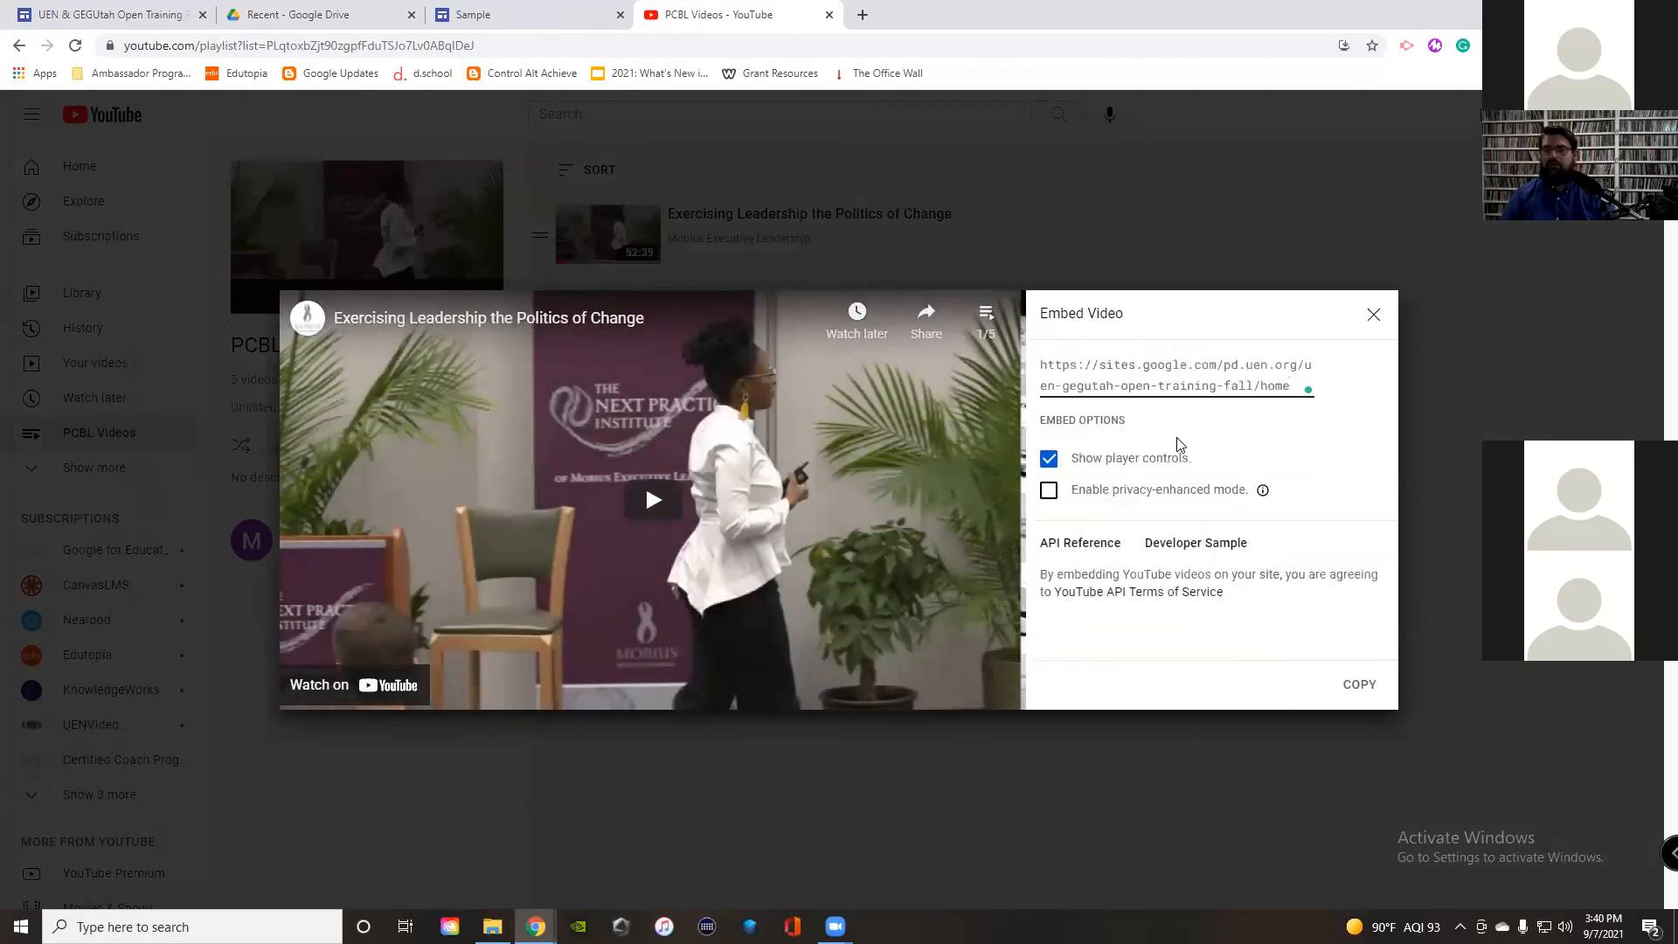
key(ctrl+z)
key(ctrl+c)
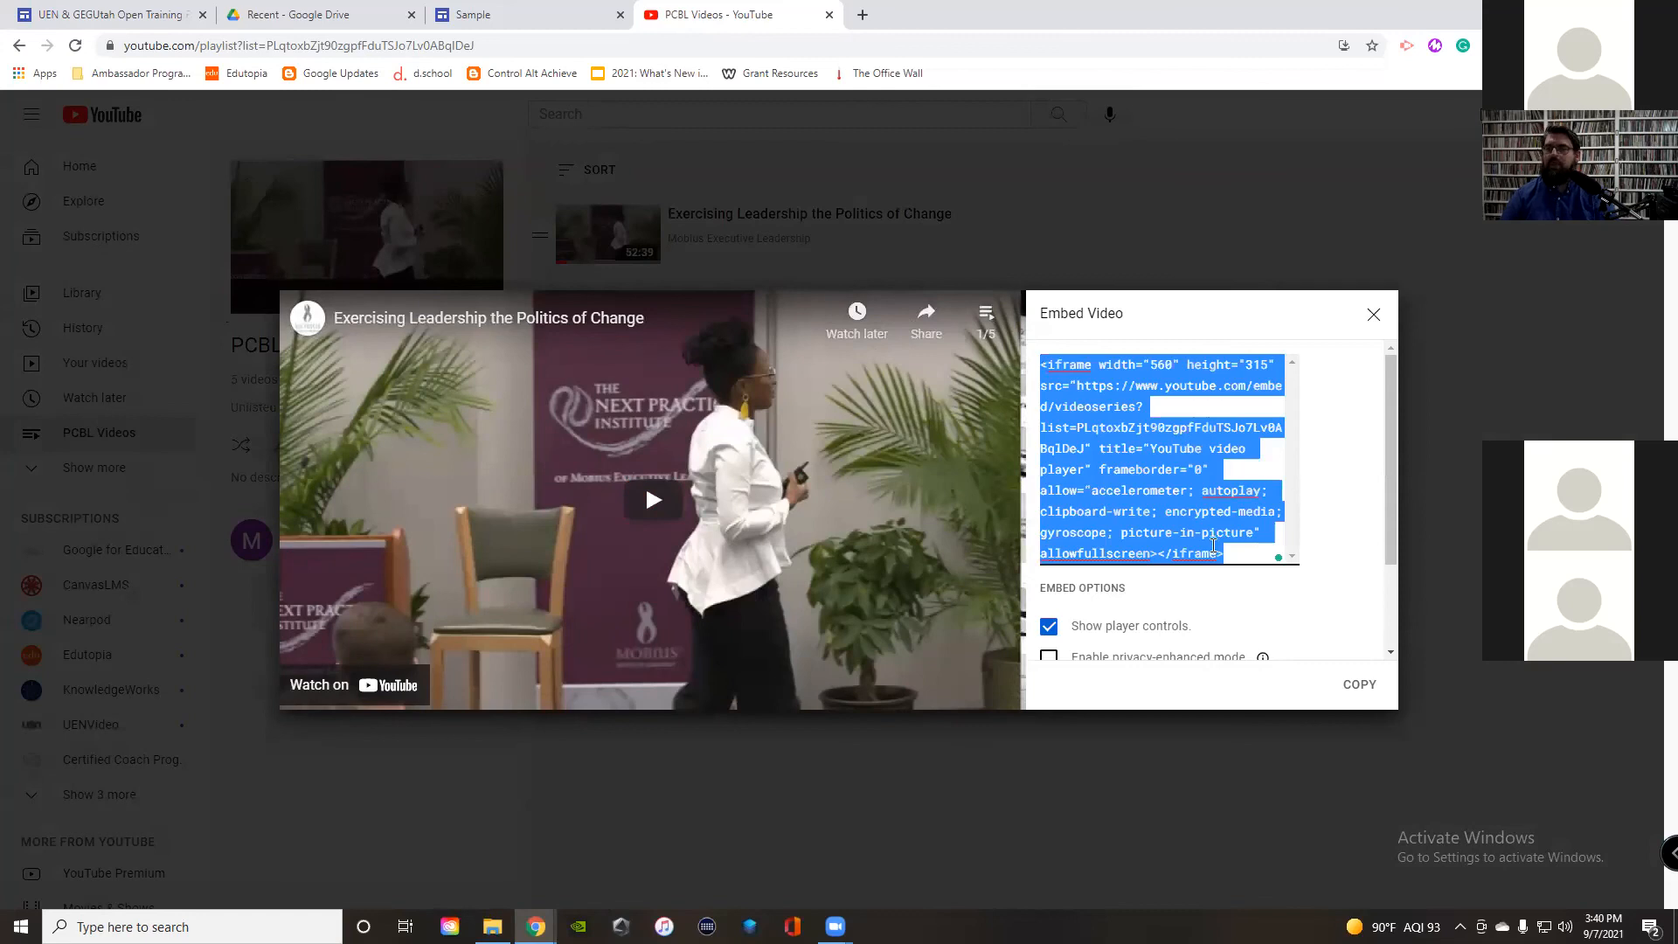
scroll(1178, 507, down, 3)
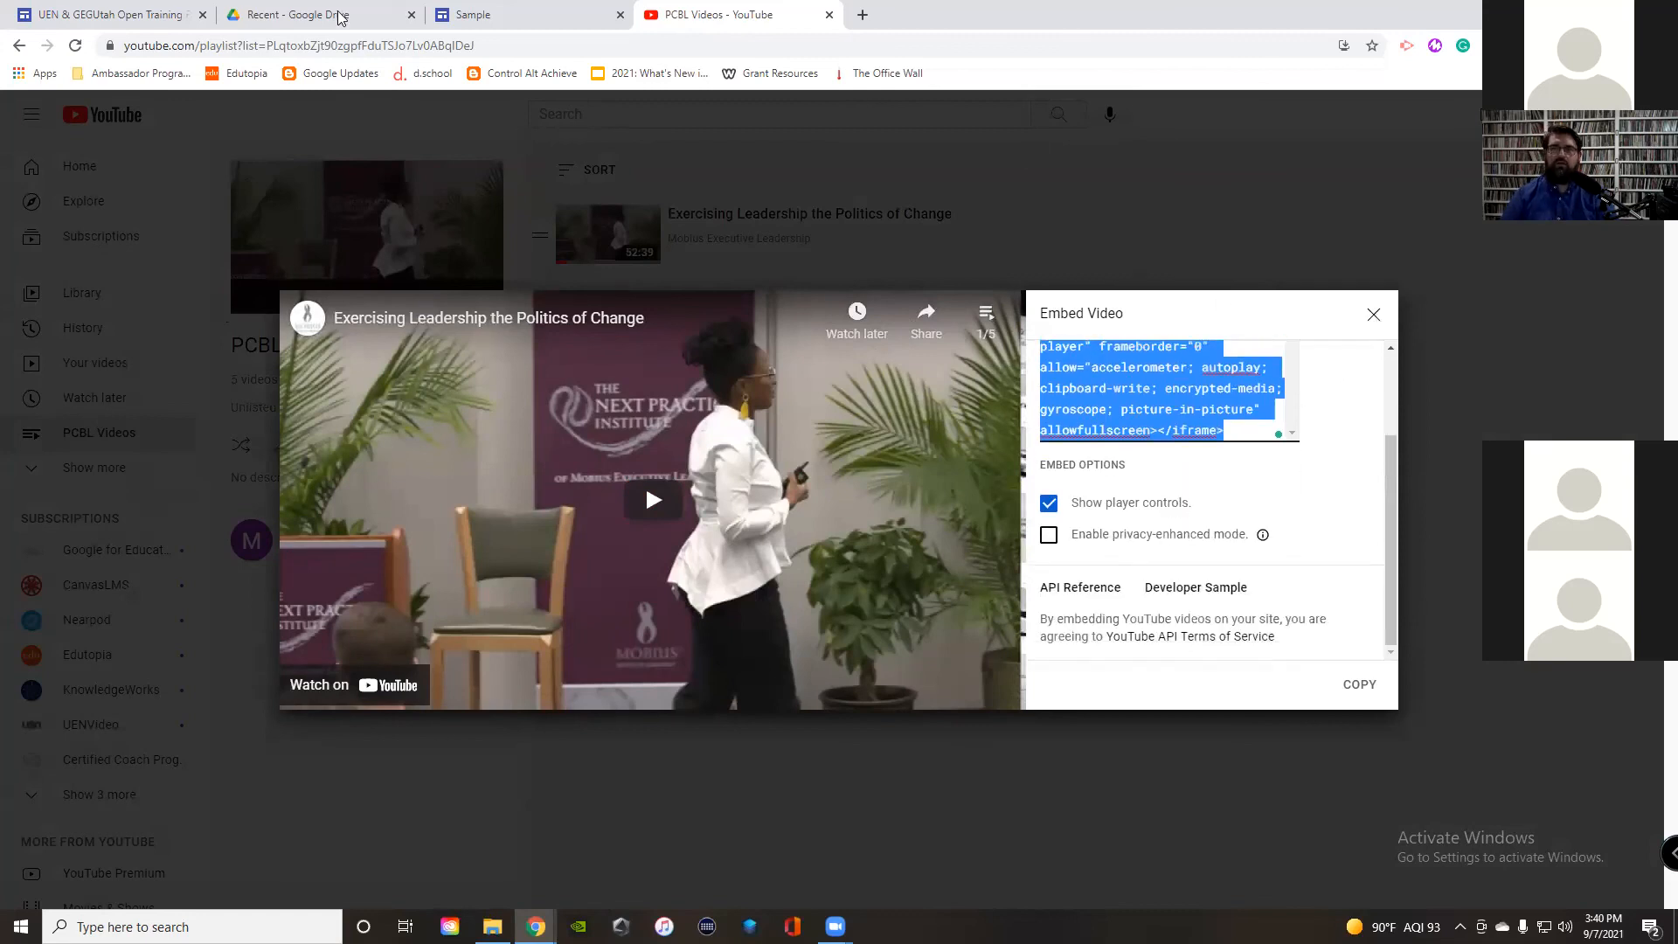
Step: Embed the PCBL Videos playlist on the Sample page from pasted iframe code, then return to the training site
click(490, 15)
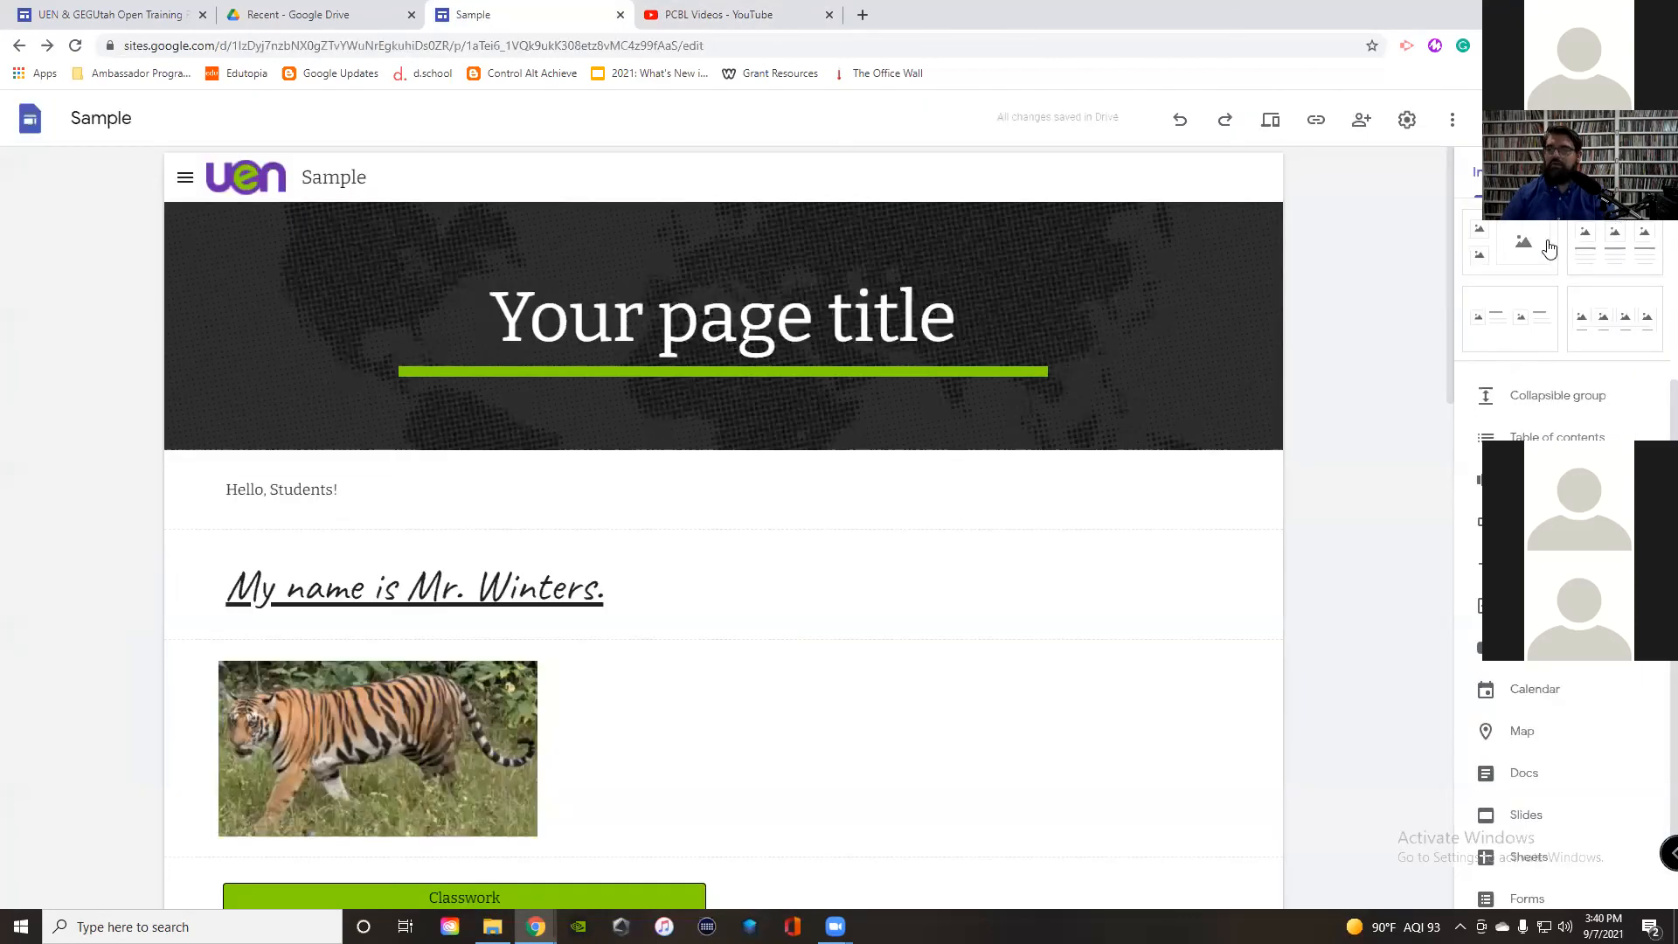
scroll(1550, 249, up, 2)
click(1526, 313)
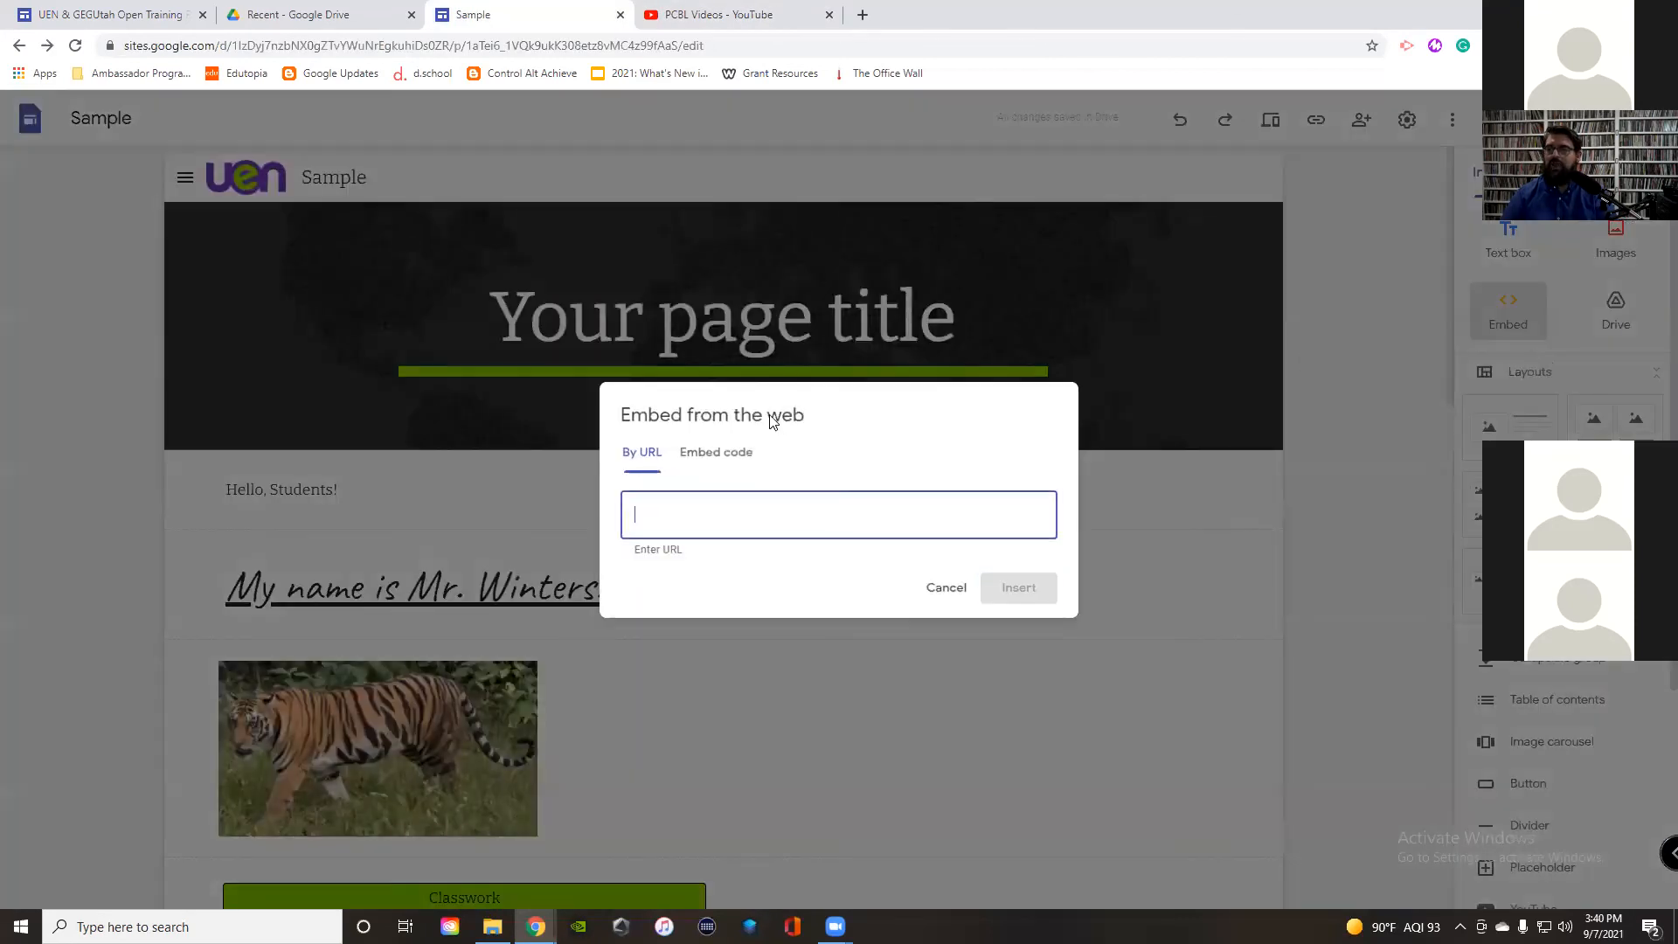
click(708, 452)
key(ctrl+v)
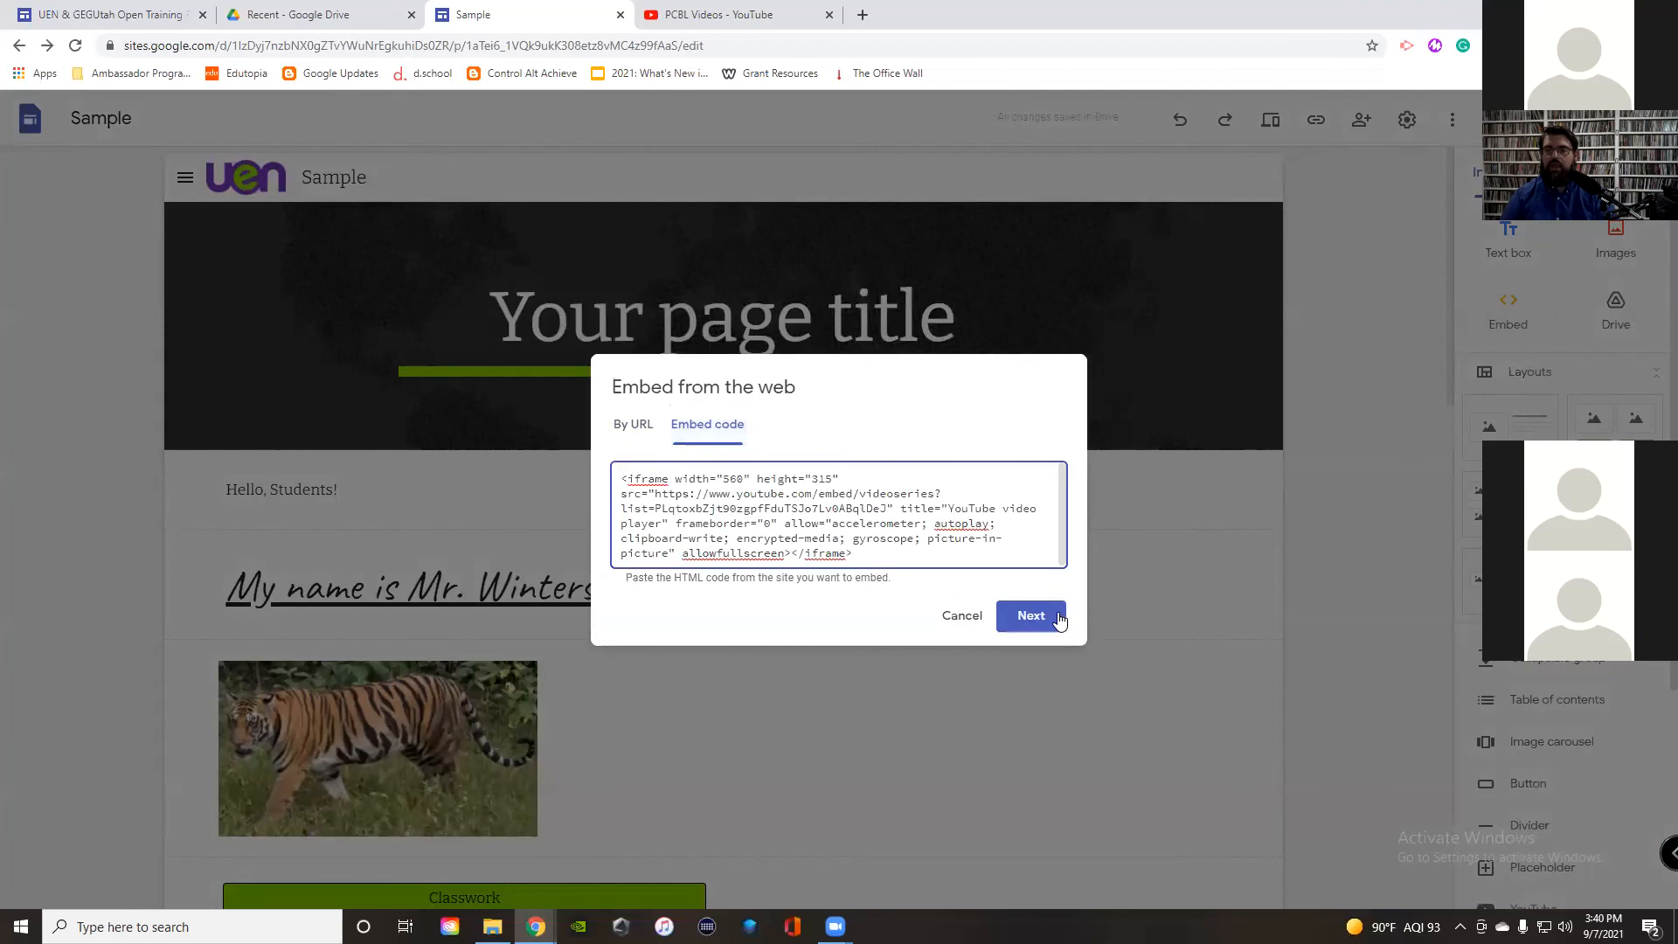
click(1060, 619)
click(1033, 690)
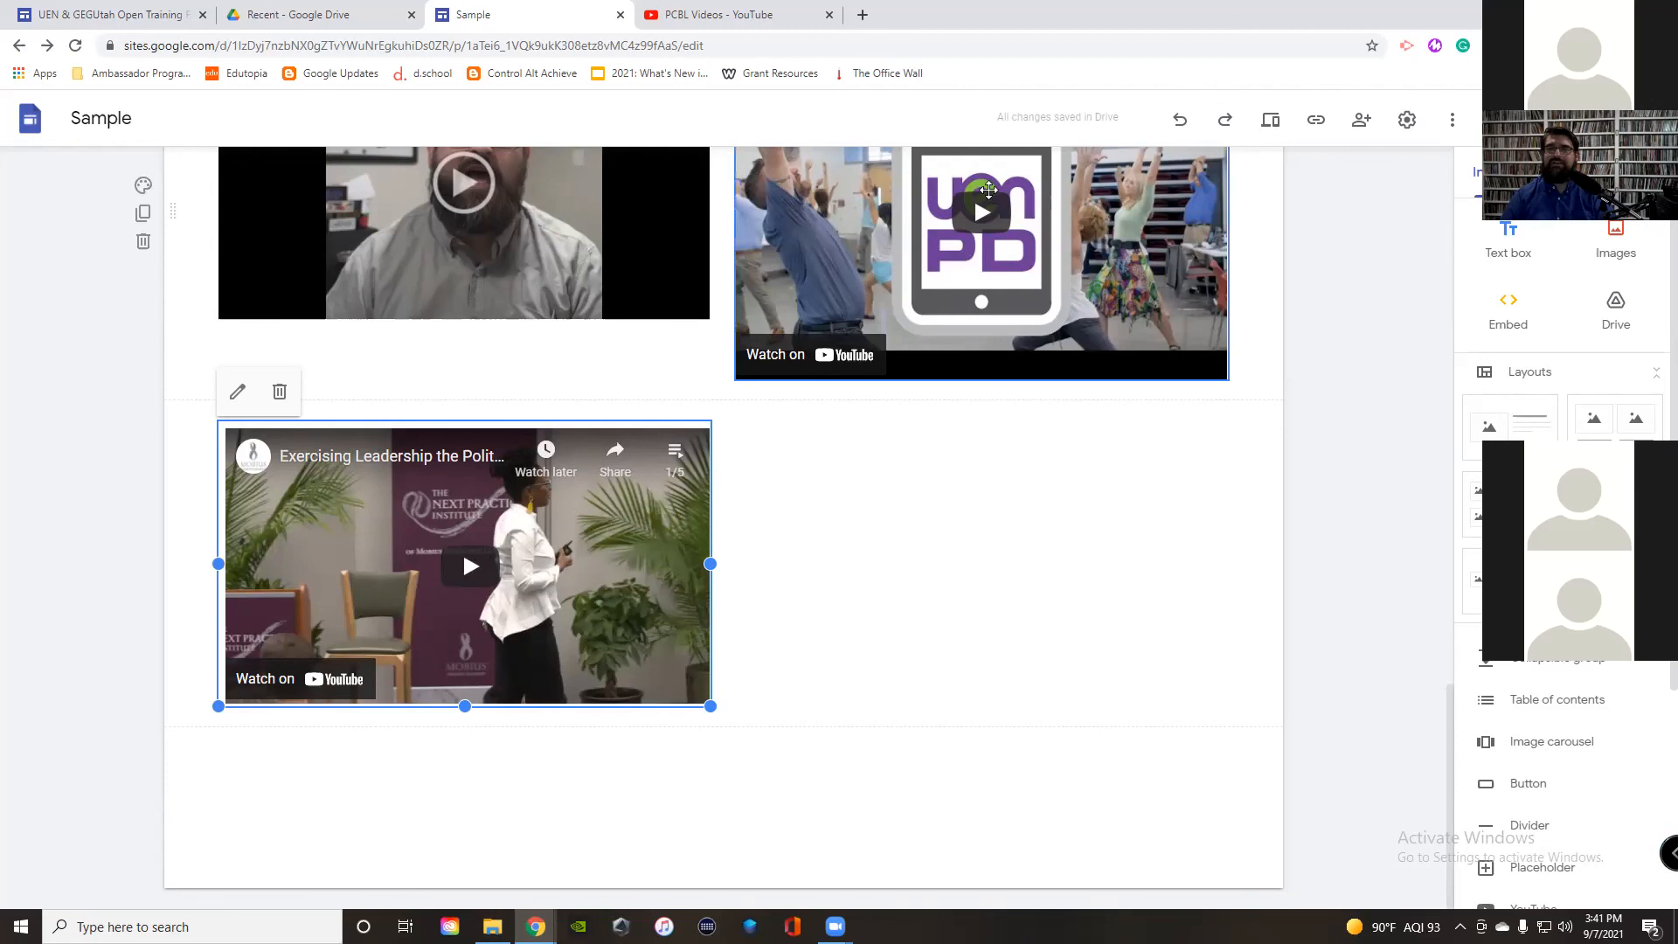
click(131, 14)
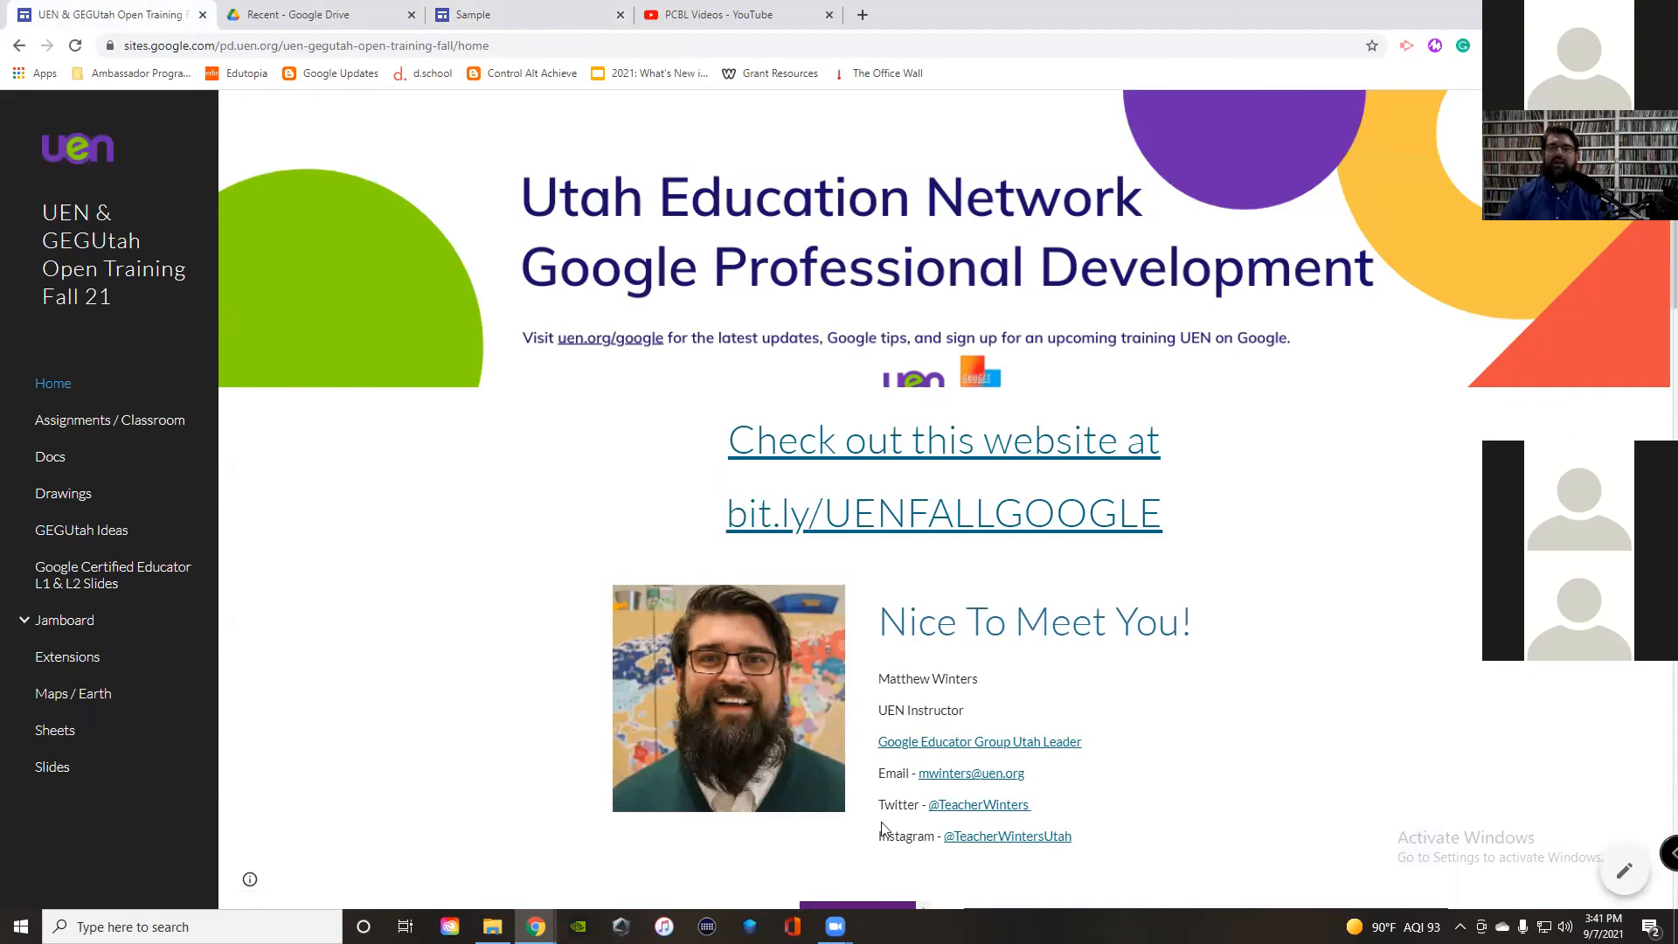
Step: Set the training site's Sites page to show in navigation and bring up the publish review
click(1624, 870)
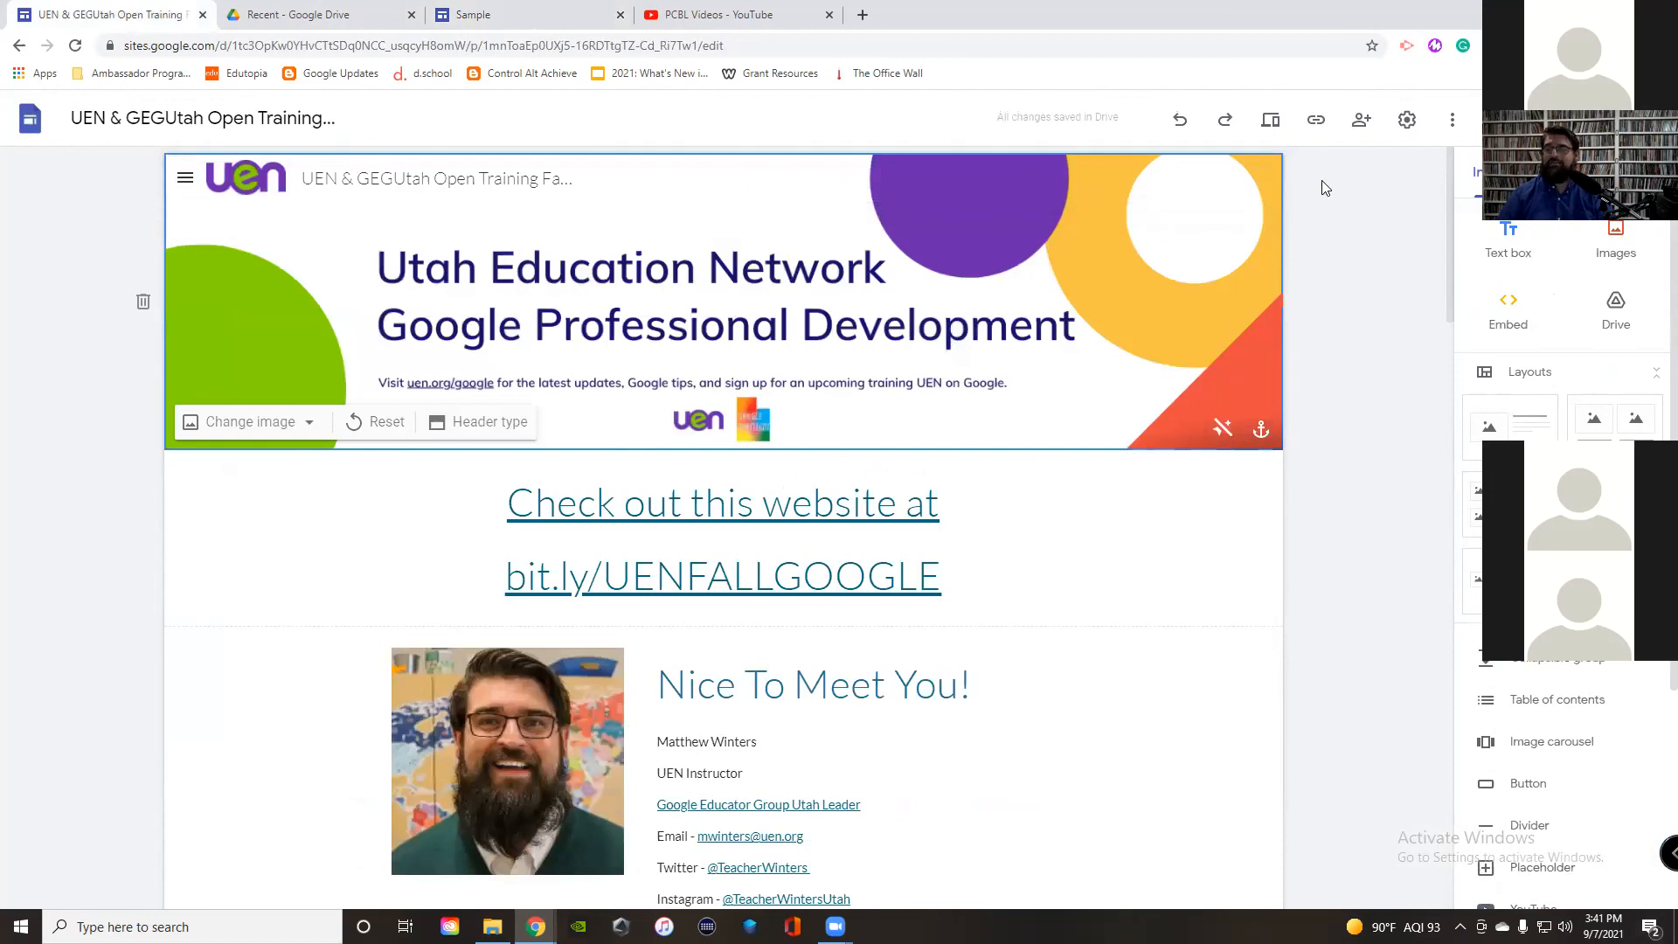
click(1563, 172)
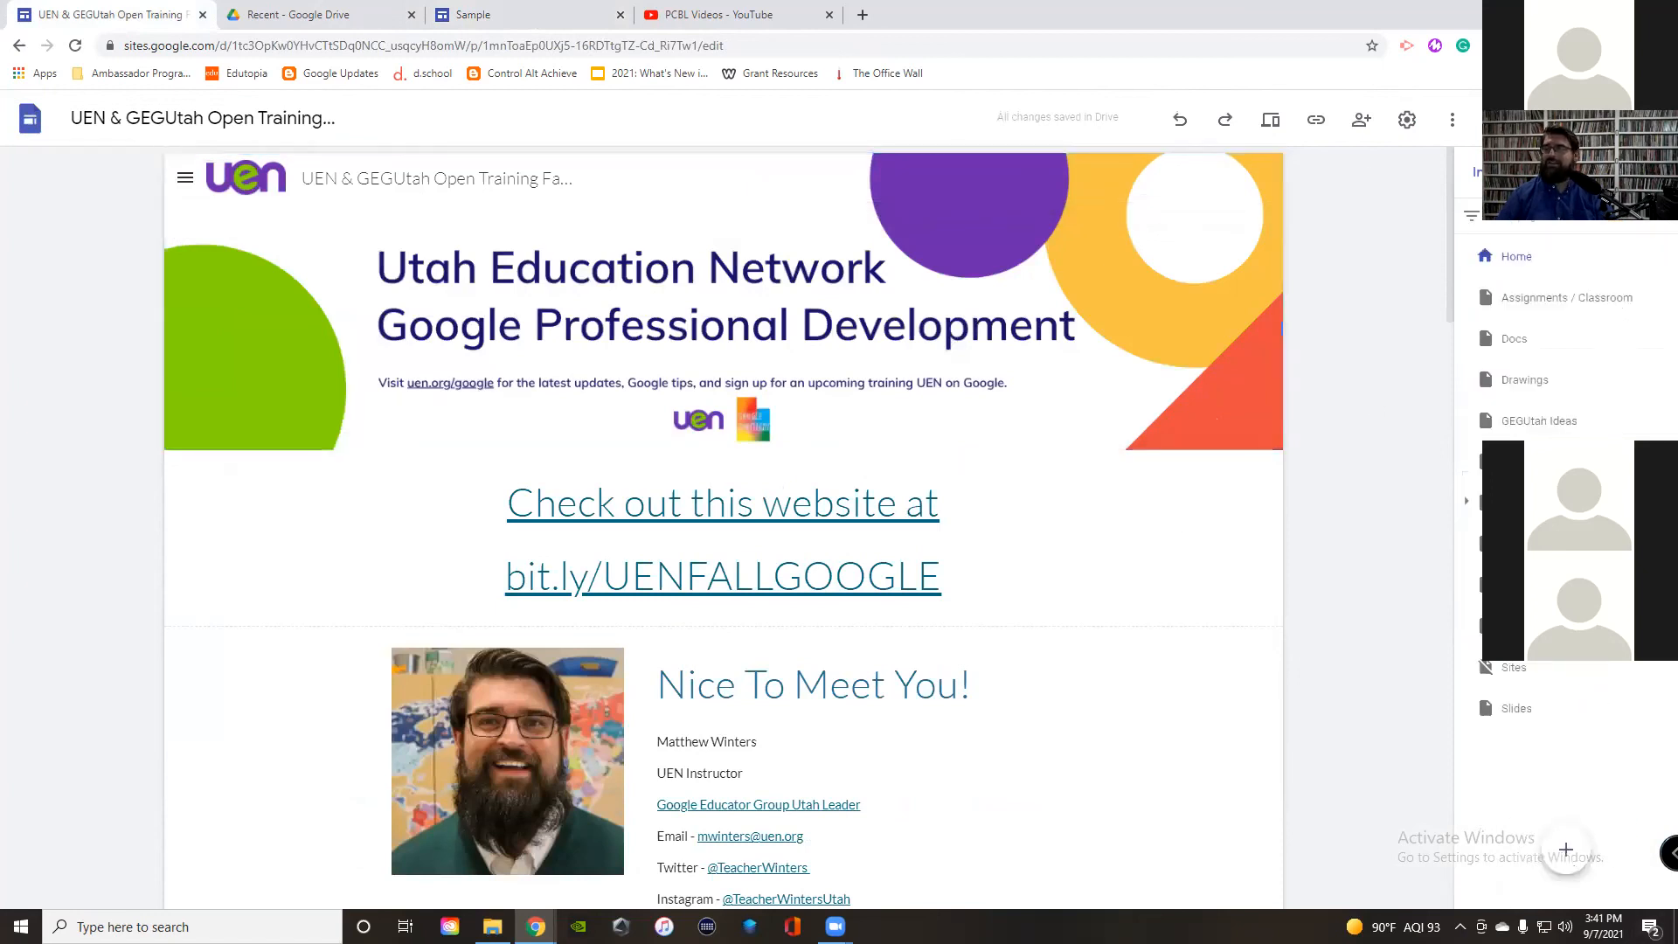
click(1486, 673)
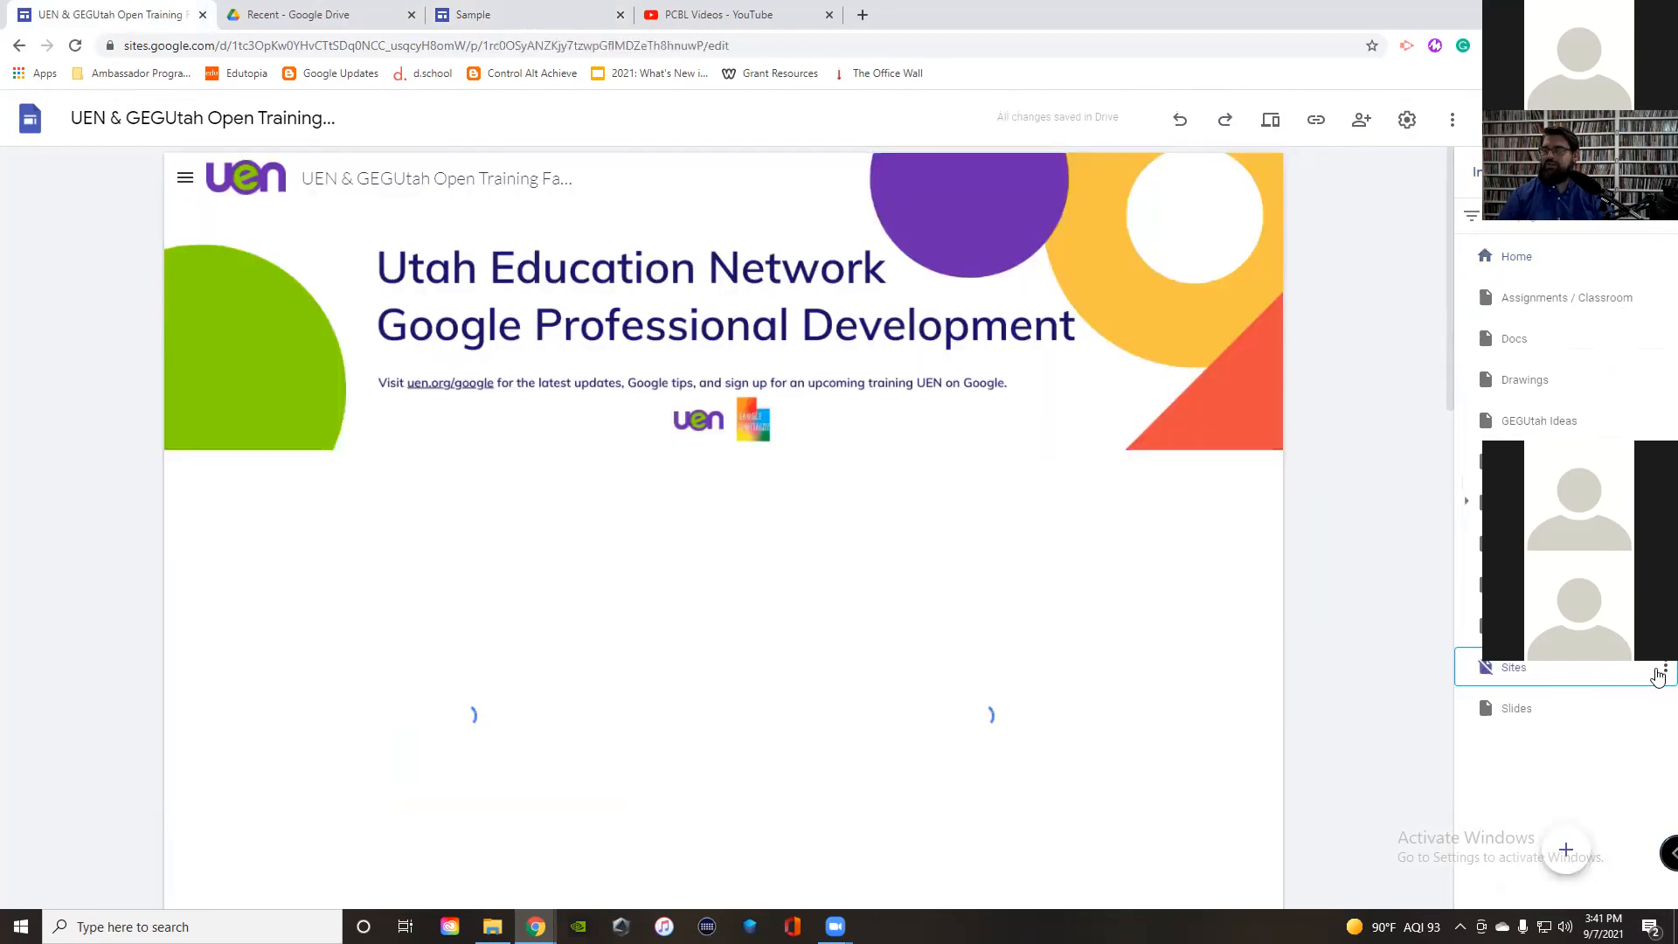
click(1661, 669)
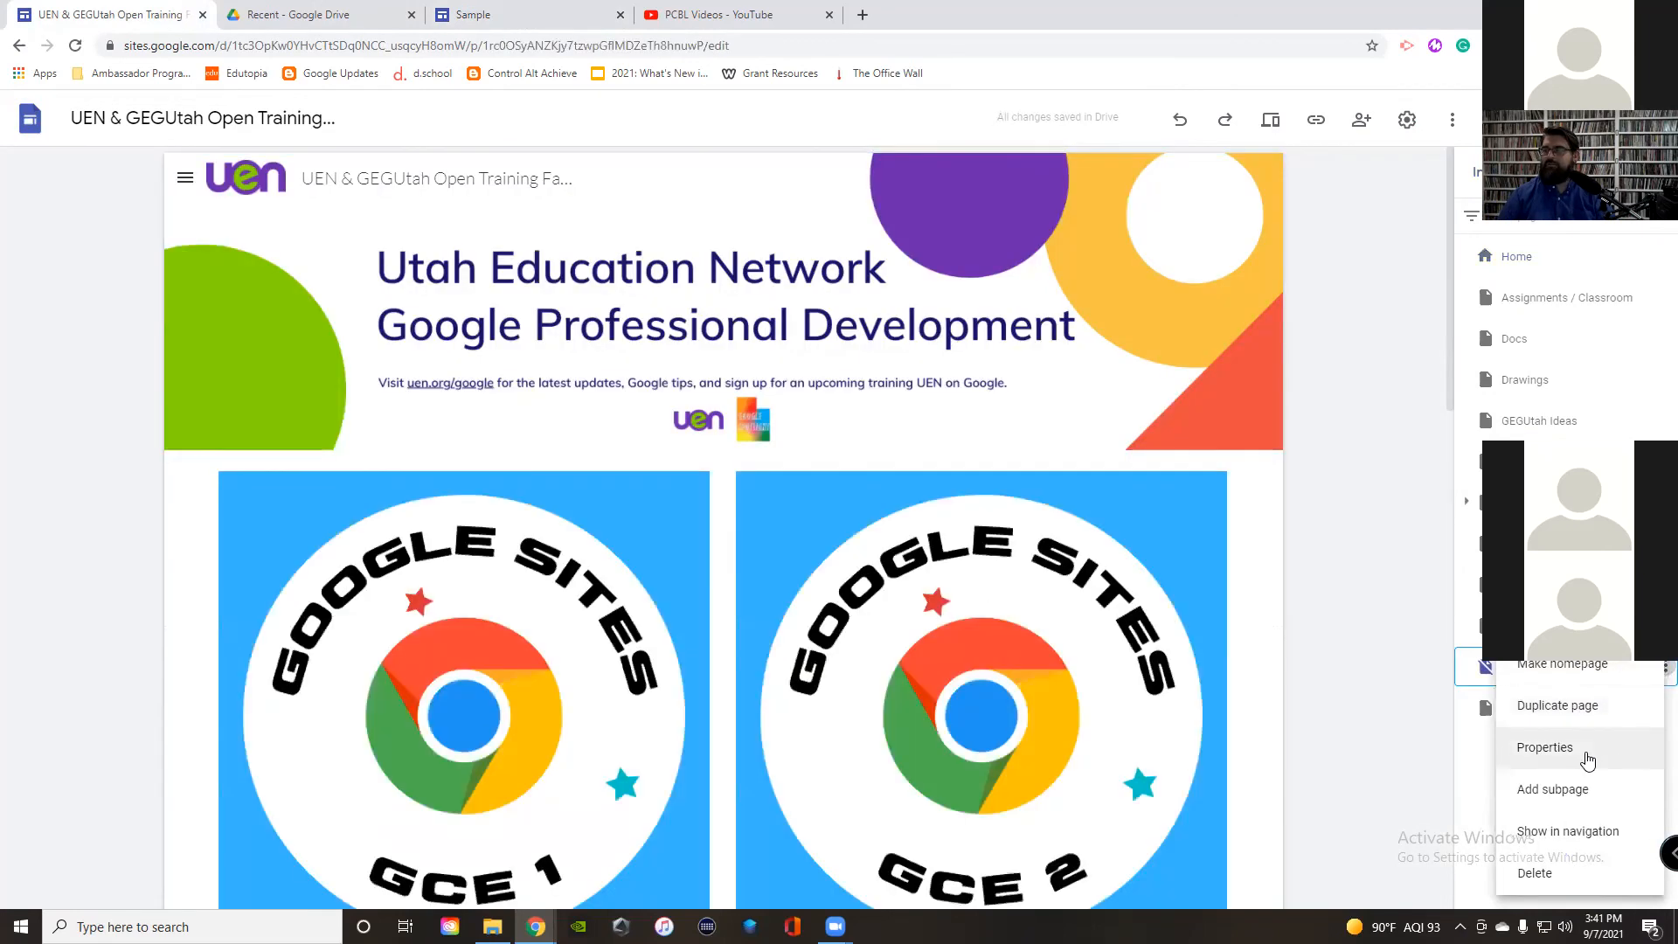
click(1563, 835)
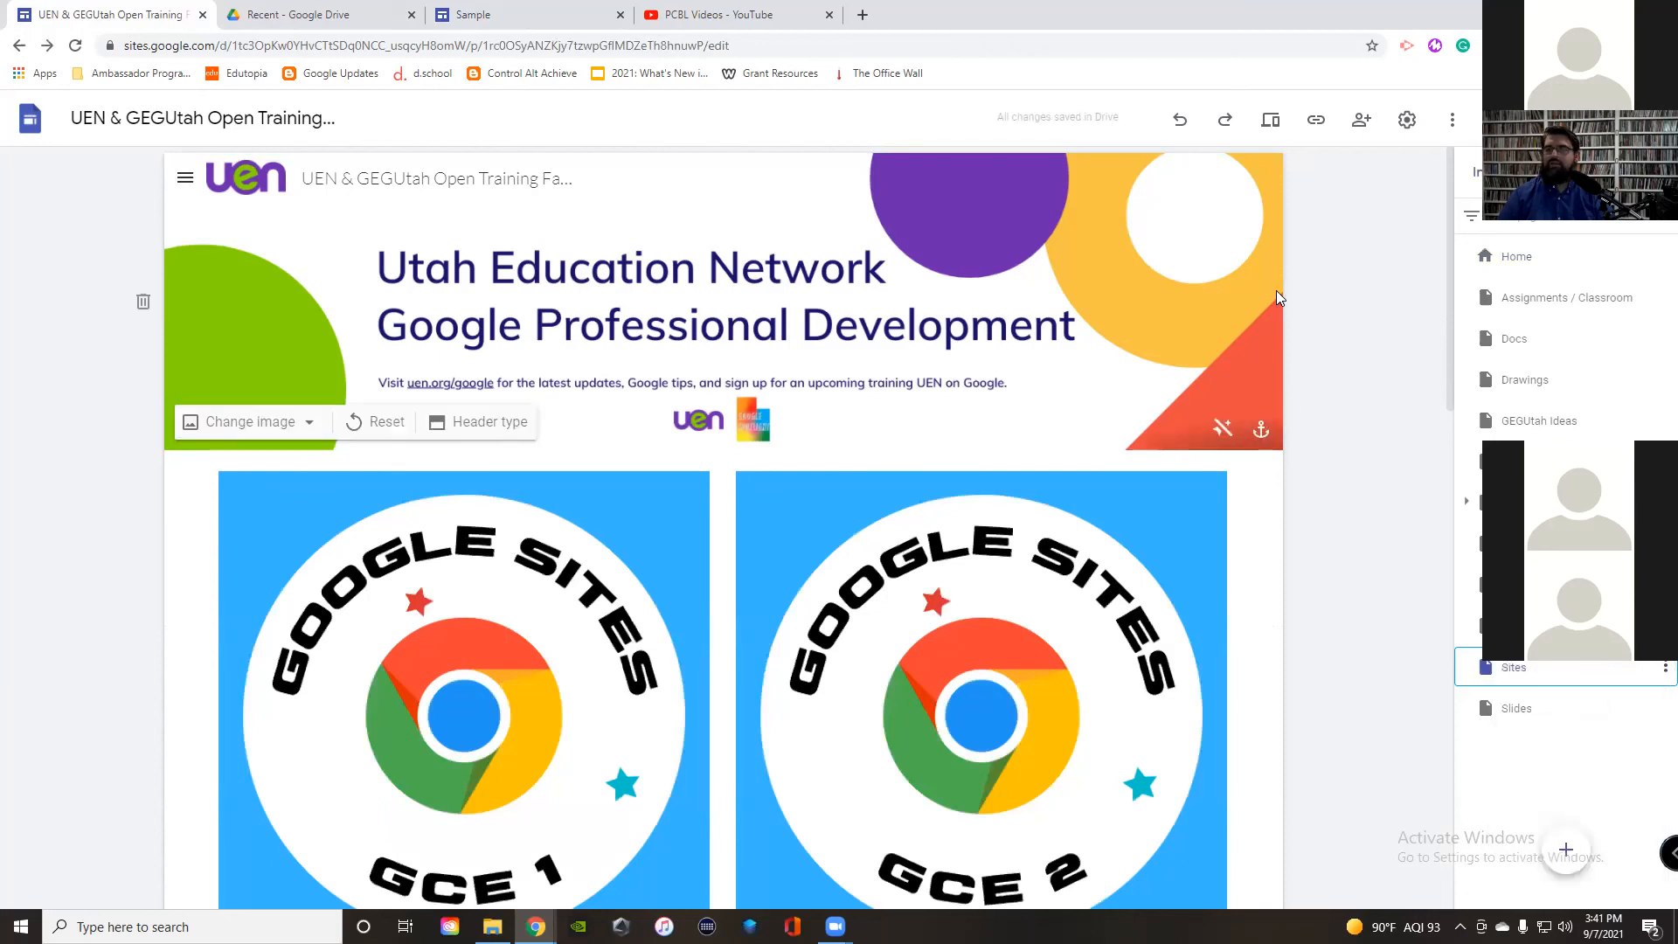
scroll(1277, 290, down, 3)
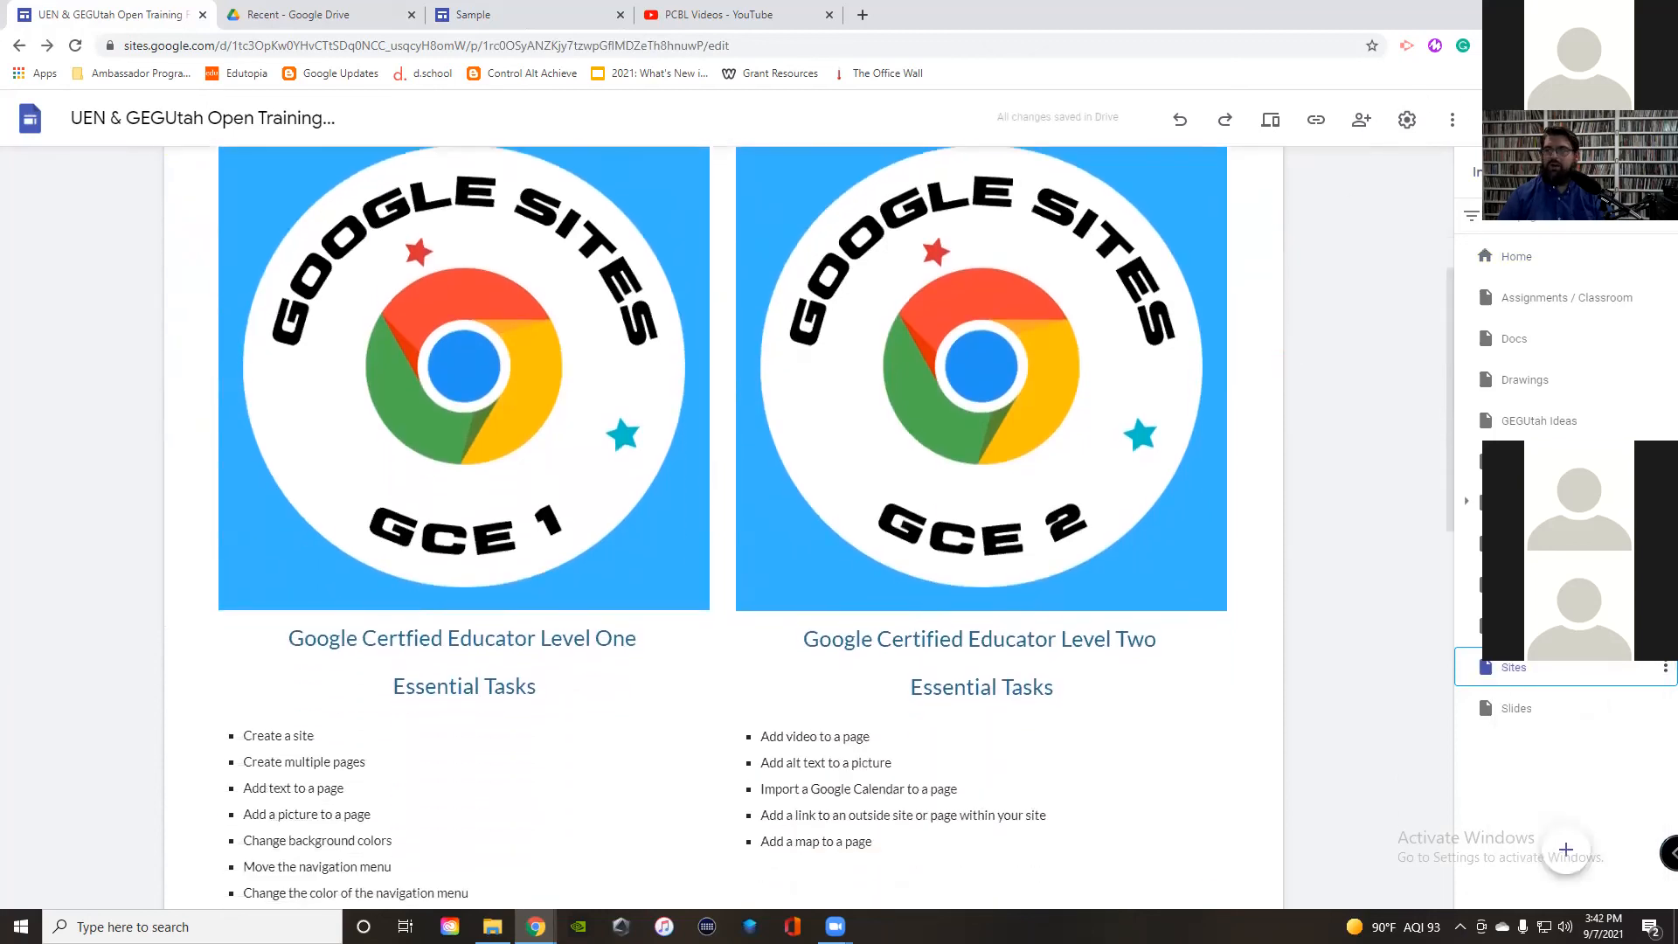
click(1405, 118)
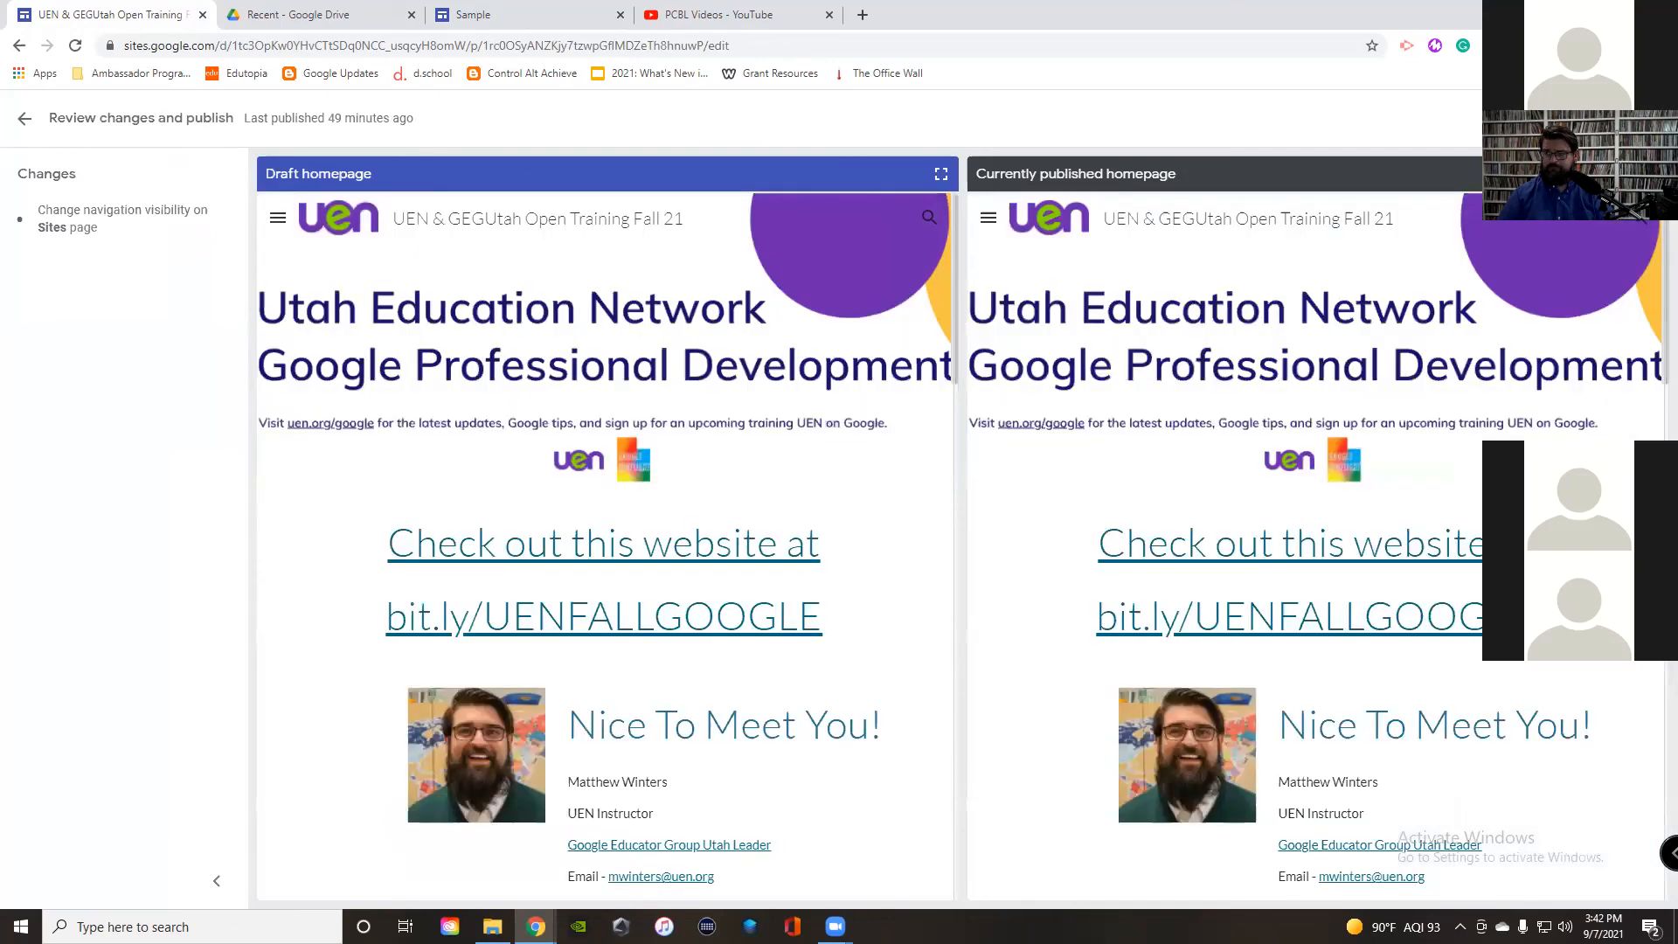
Step: Publish the training site and select the GCE Level One card section on the Sites page
click(1626, 118)
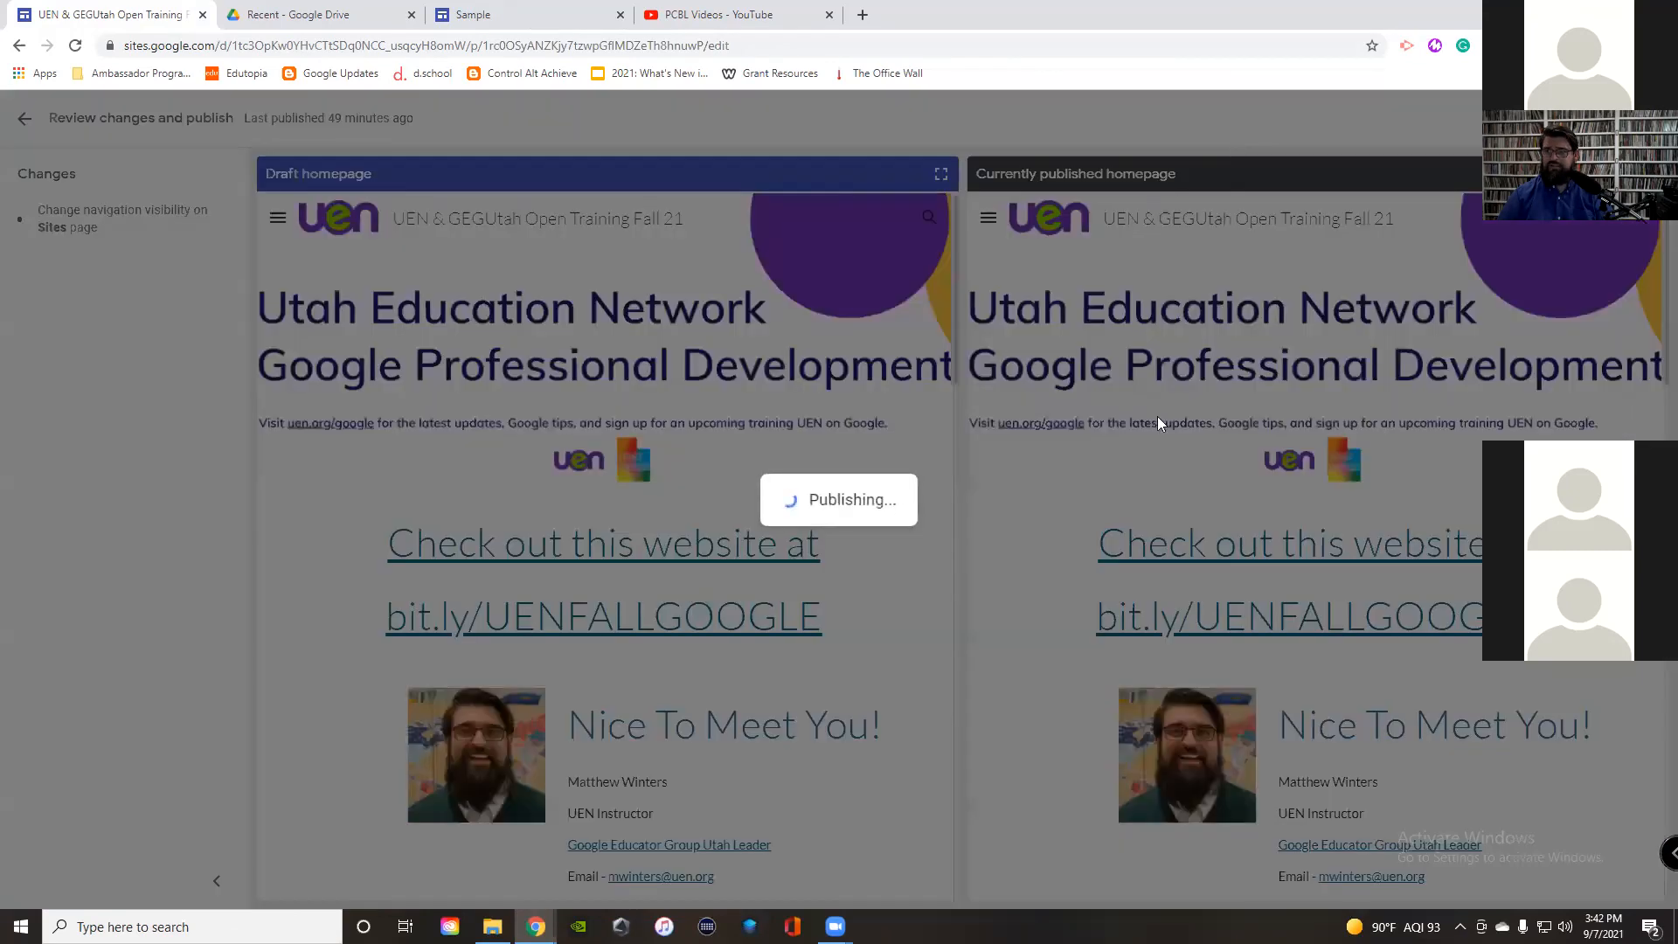
scroll(1172, 440, down, 6)
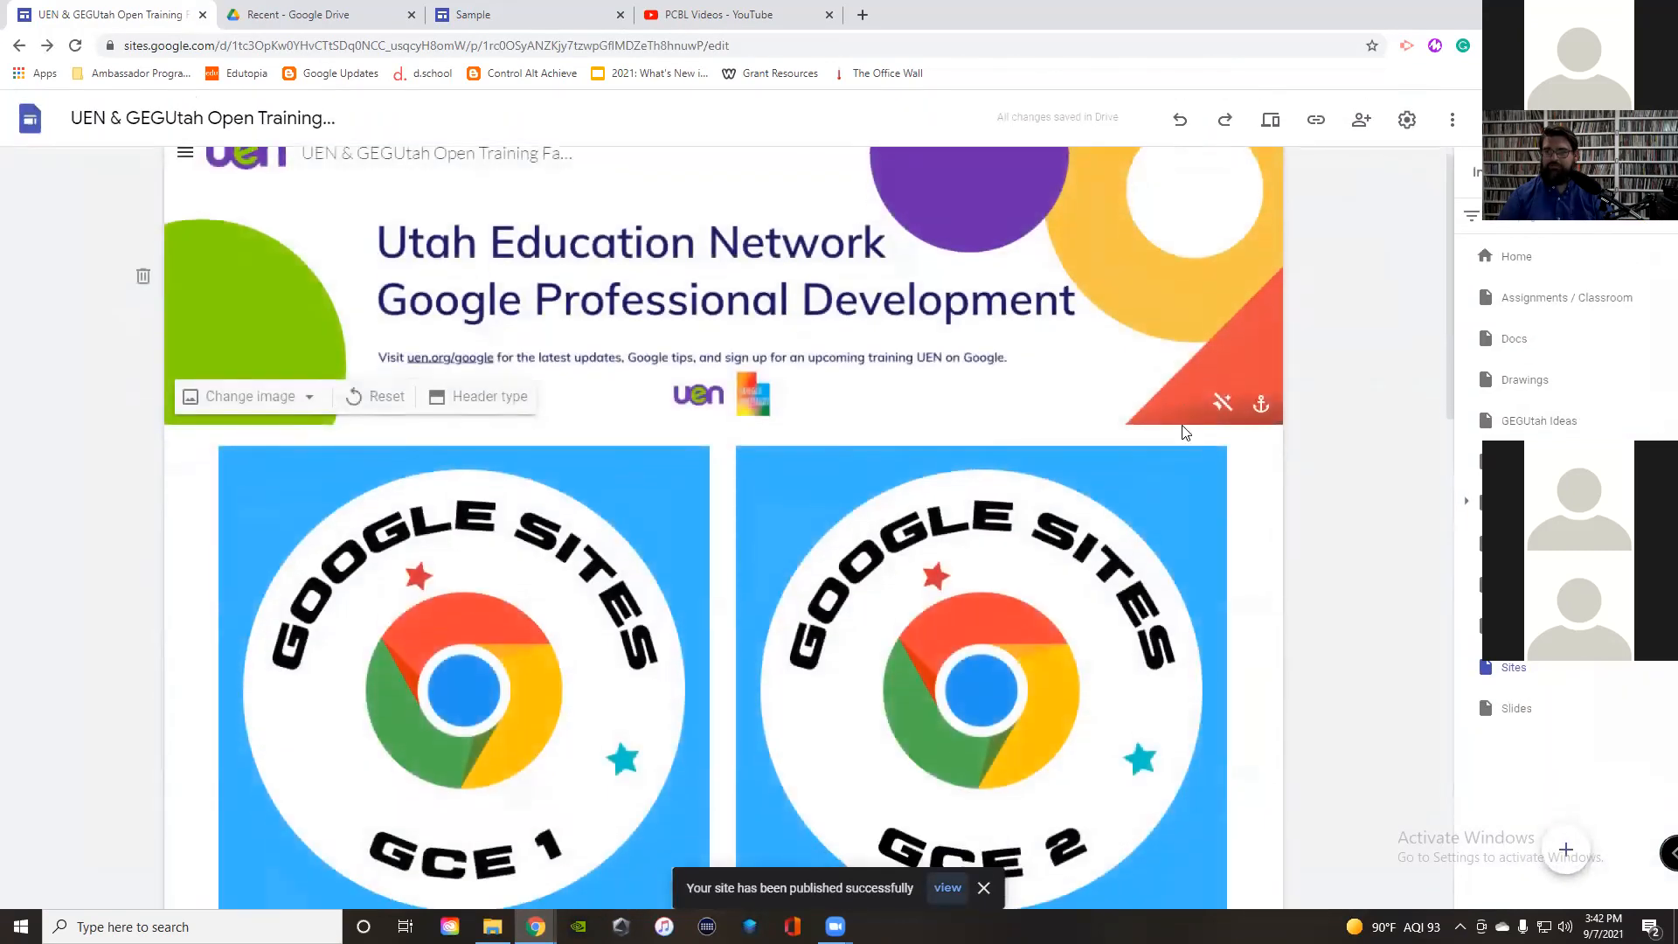
scroll(1182, 424, down, 1)
click(436, 313)
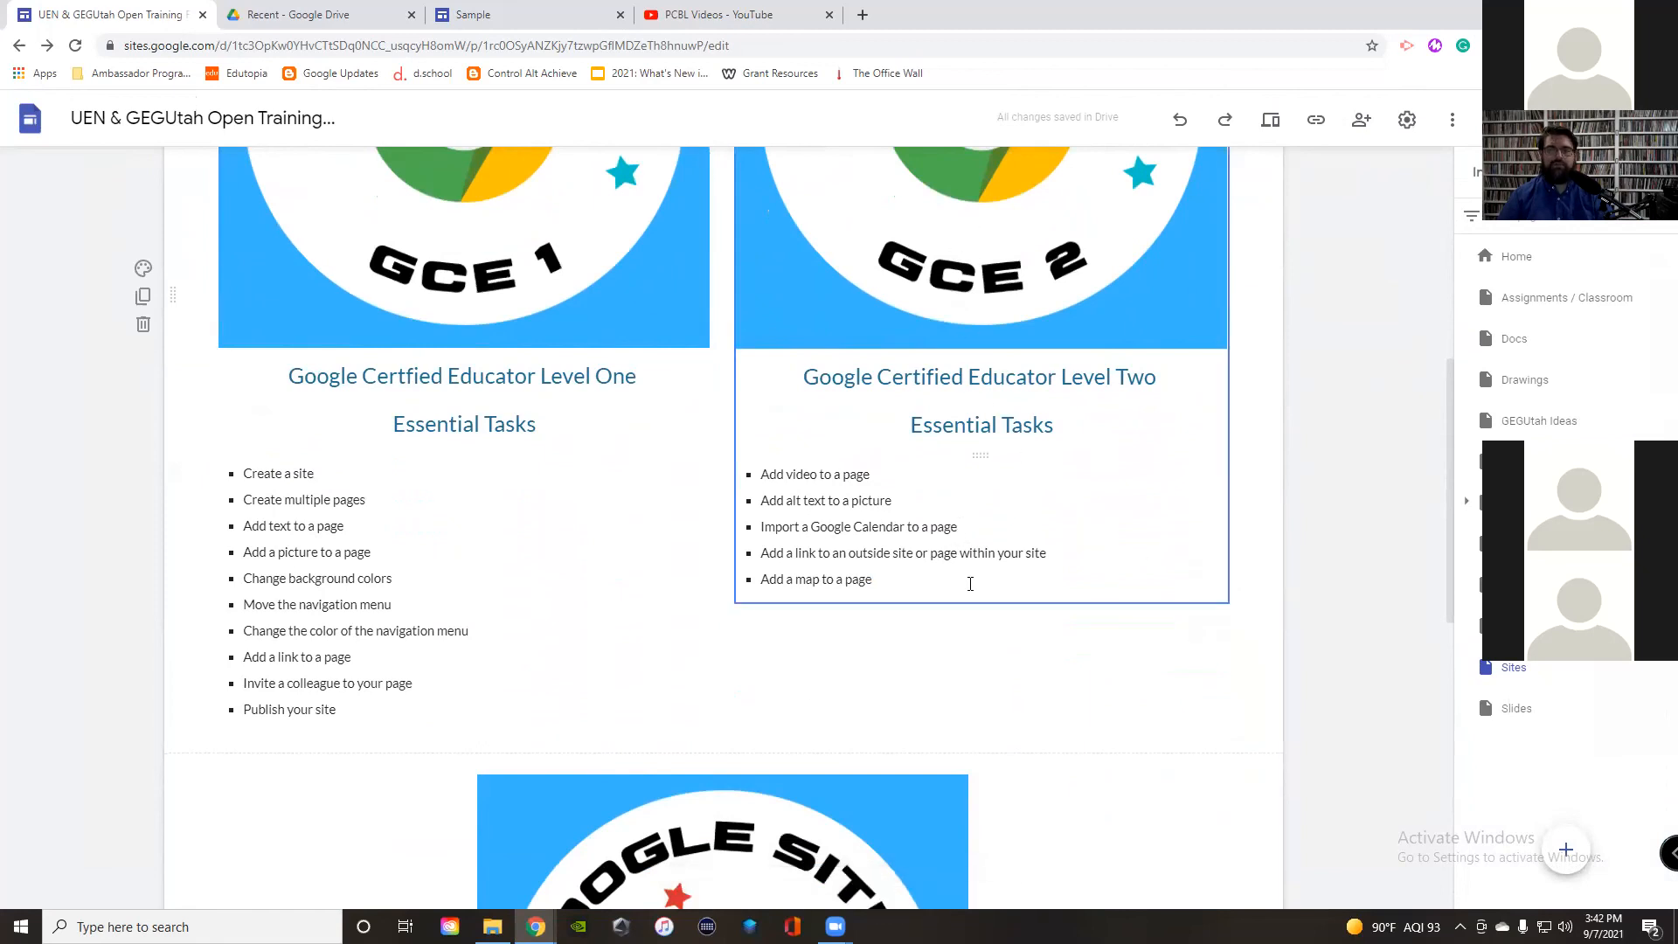
Step: Look over the GCE task lists and Helpful Tips, then preview the site as visitors see it
scroll(971, 584, down, 7)
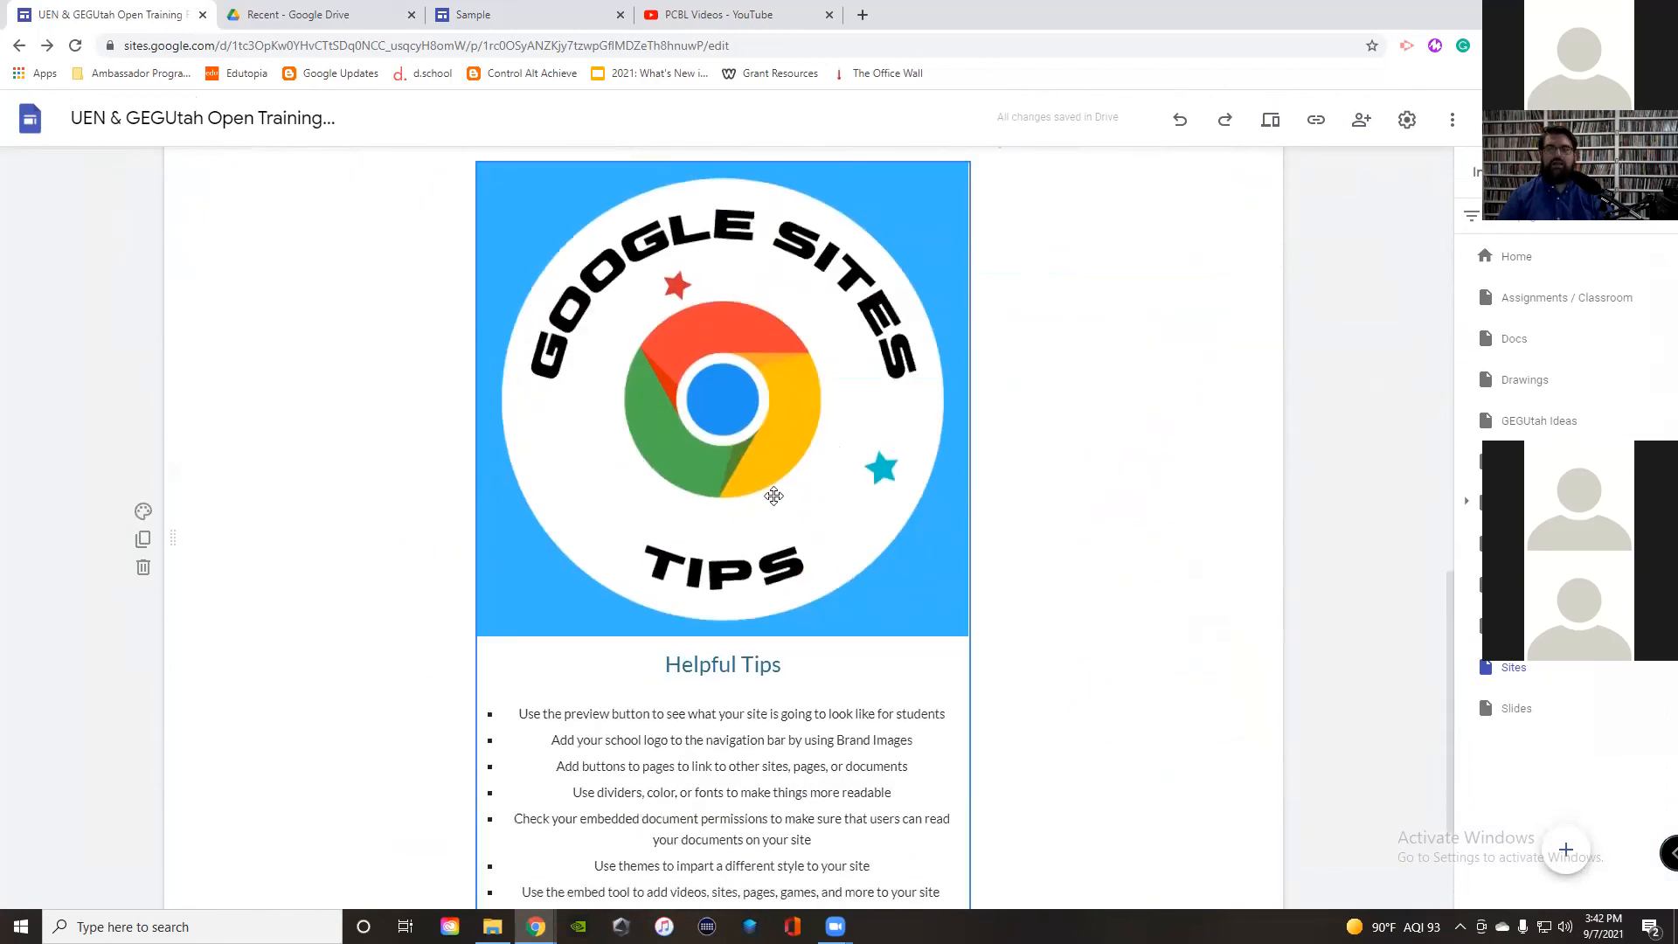
scroll(800, 695, down, 2)
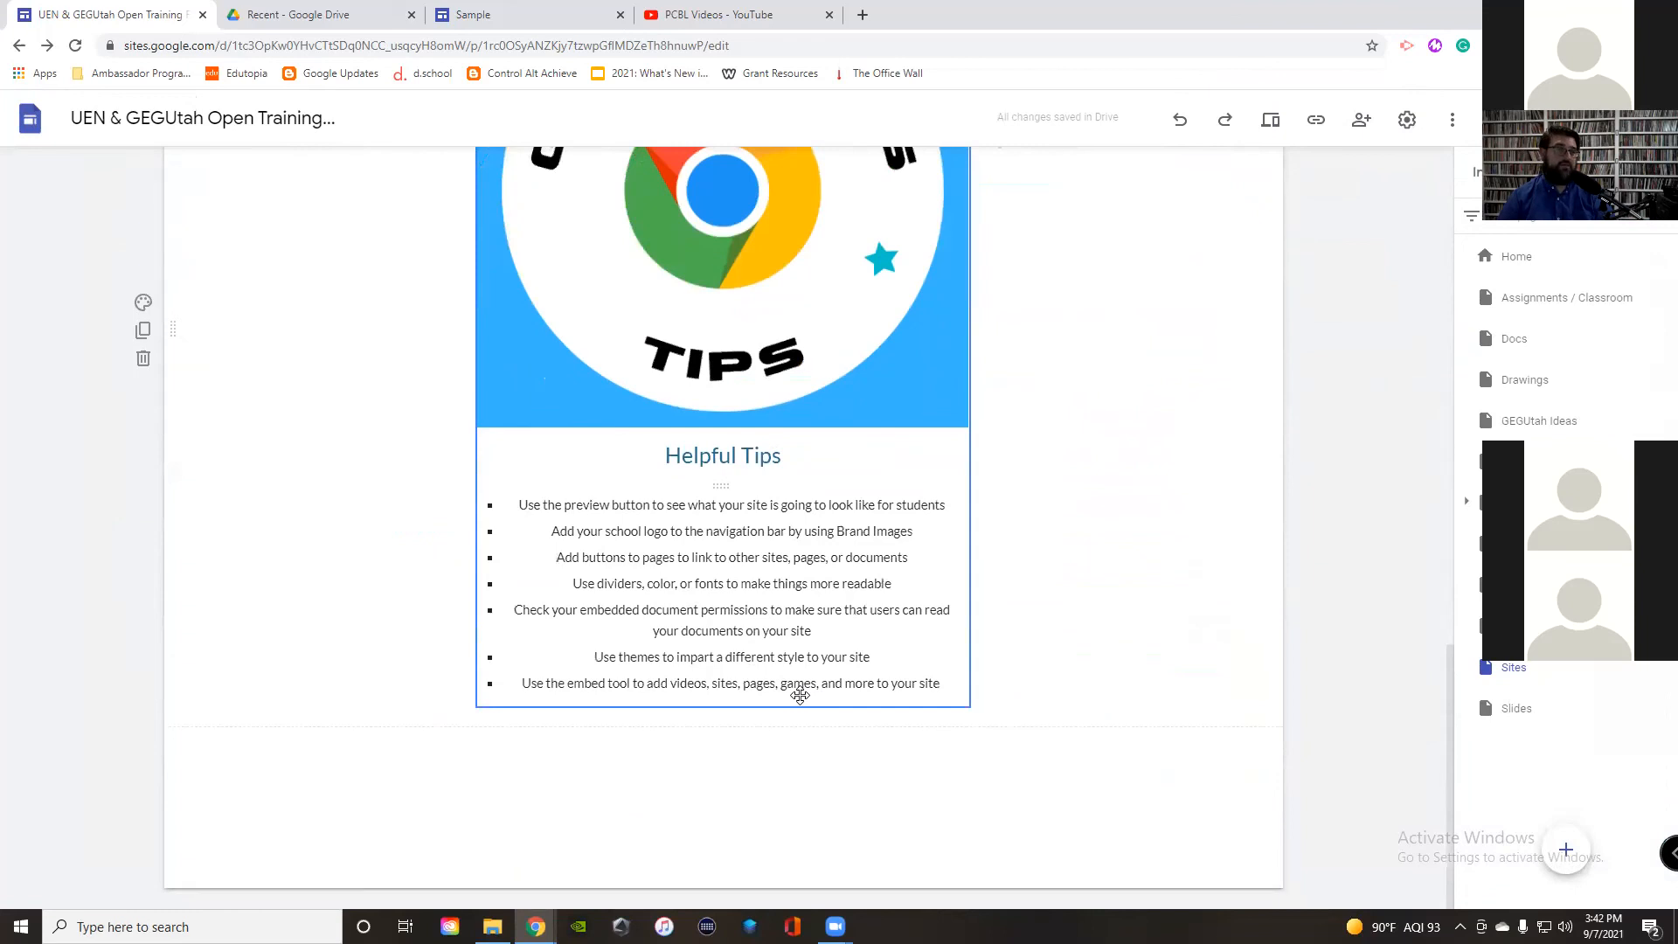
scroll(997, 368, up, 2)
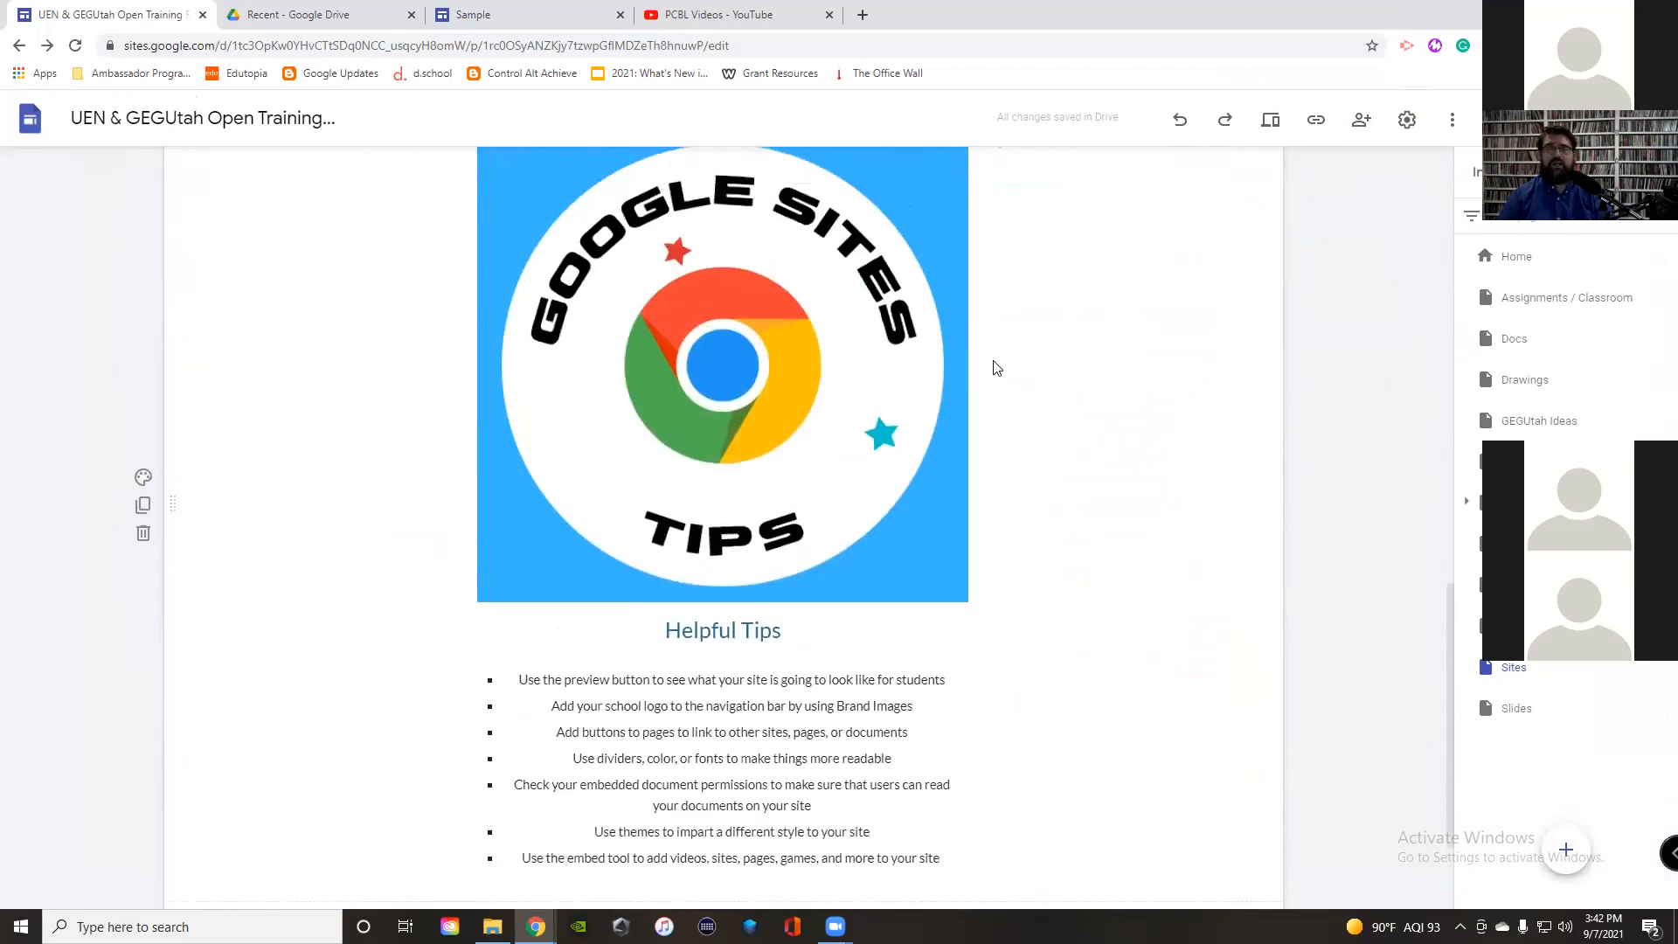
scroll(995, 364, up, 8)
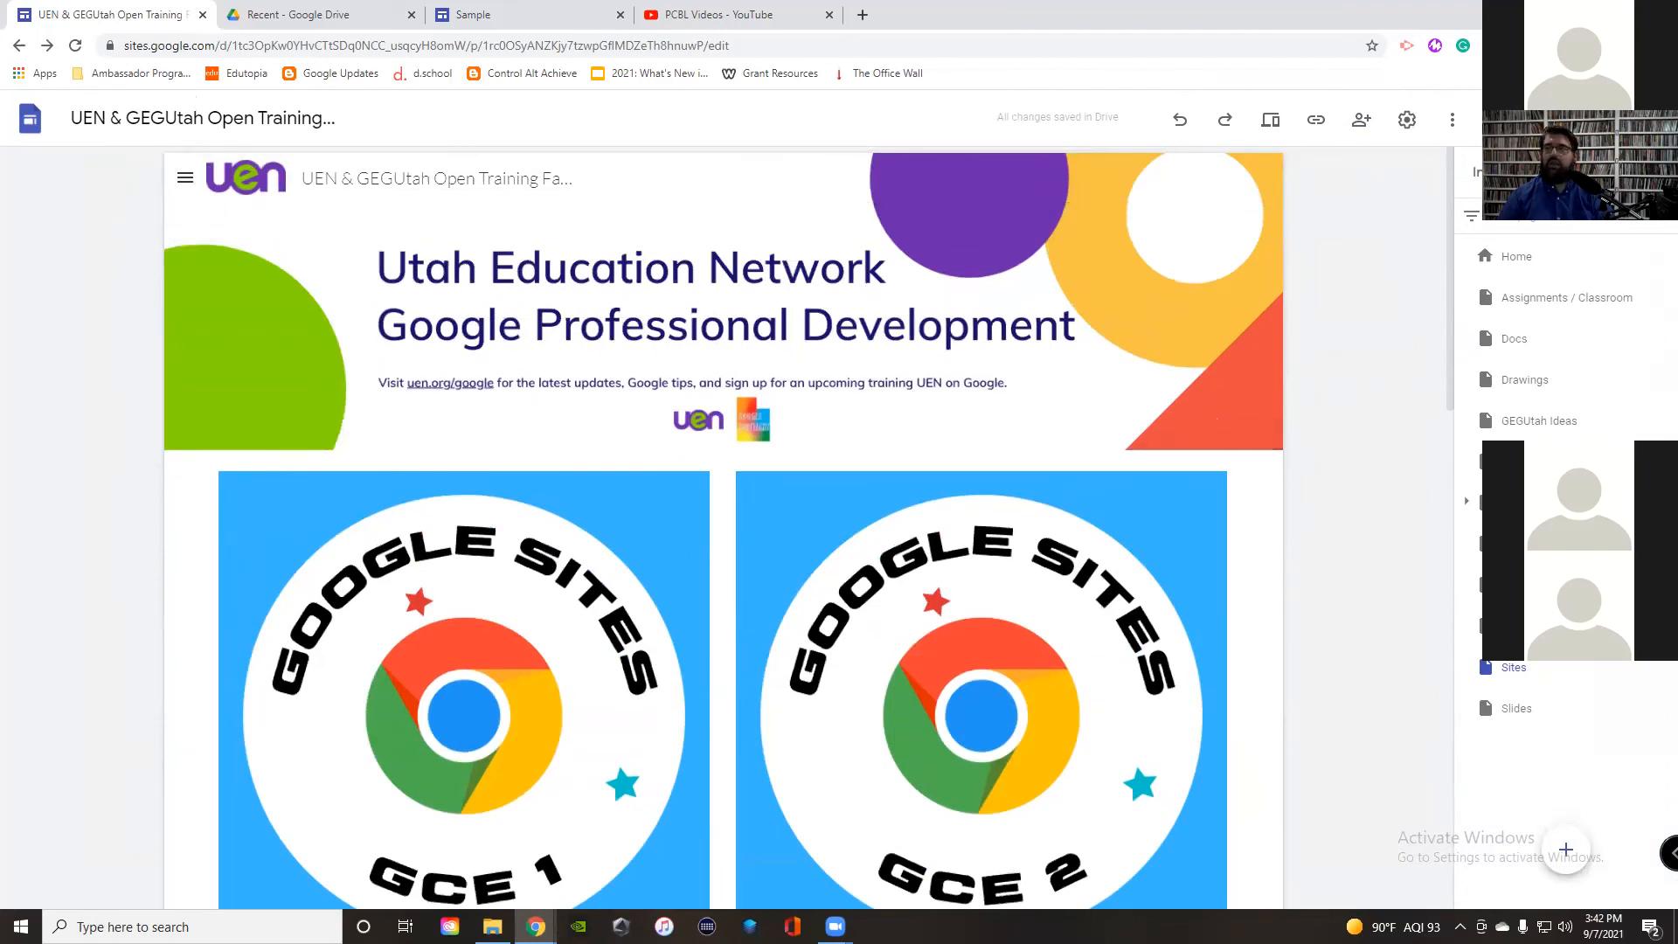
click(1270, 119)
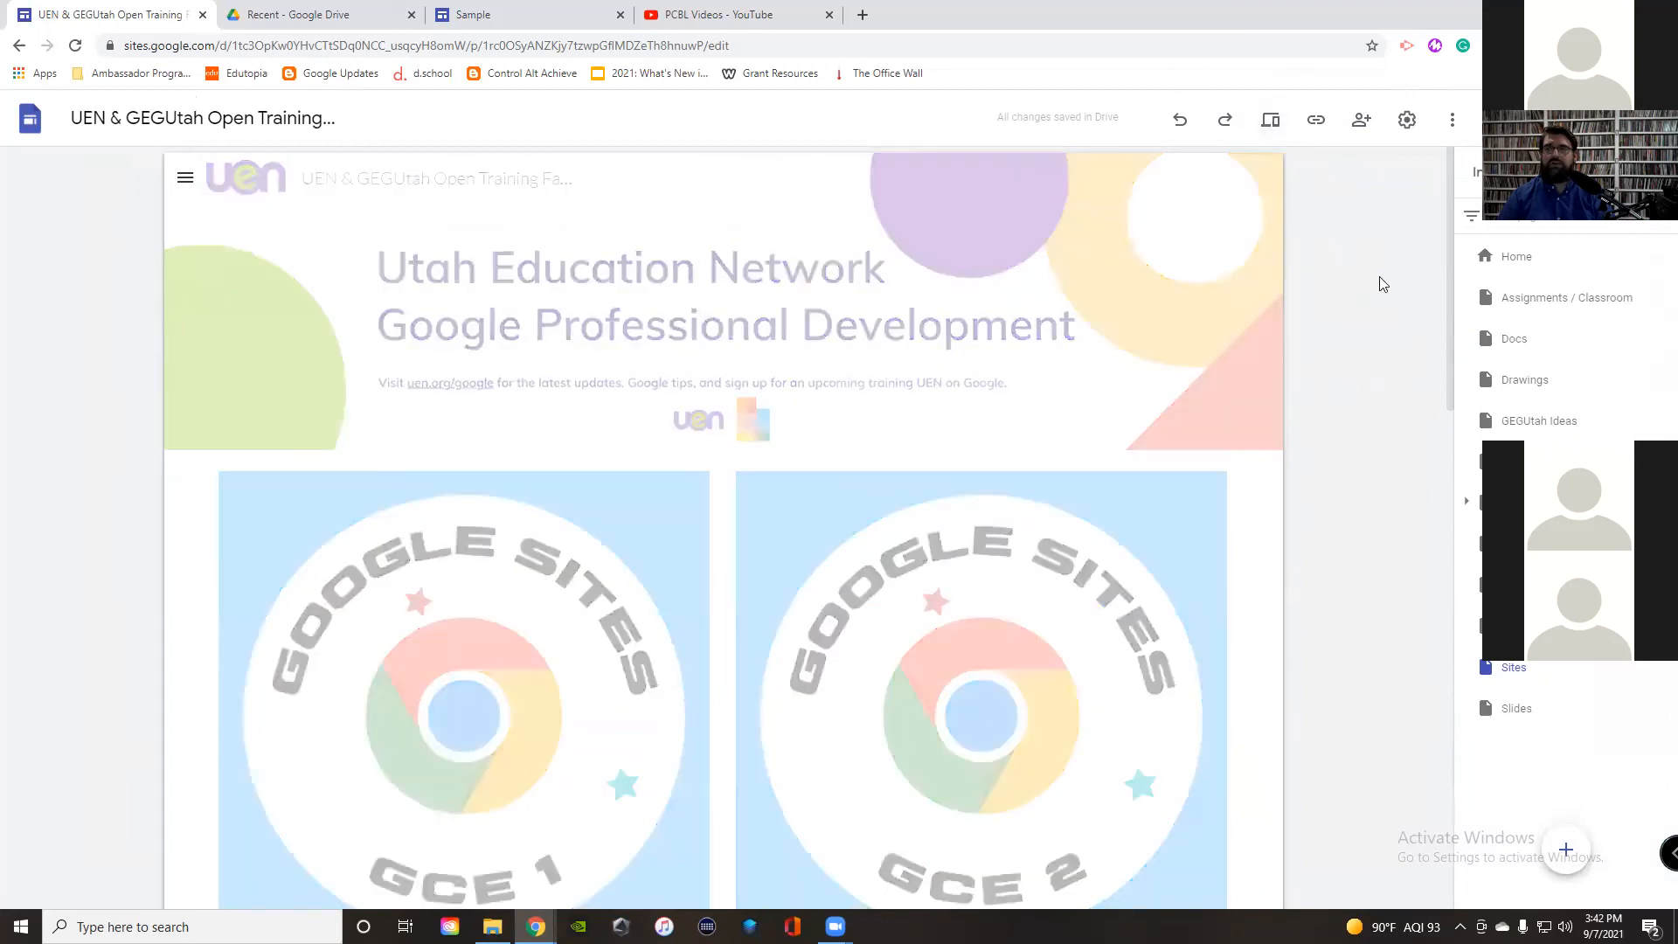